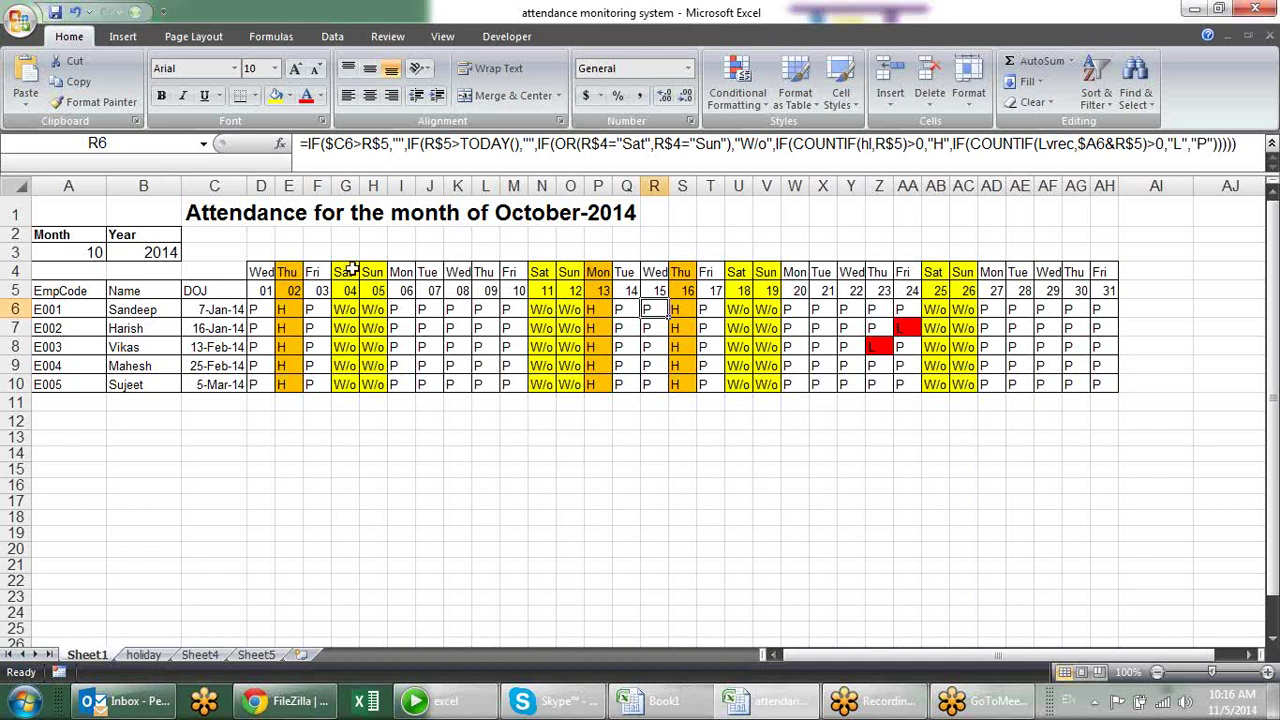
Step: Choose month 7 from the Month drop-down, keeping year 2014, so the sheet shows July-2014
left_click(97, 257)
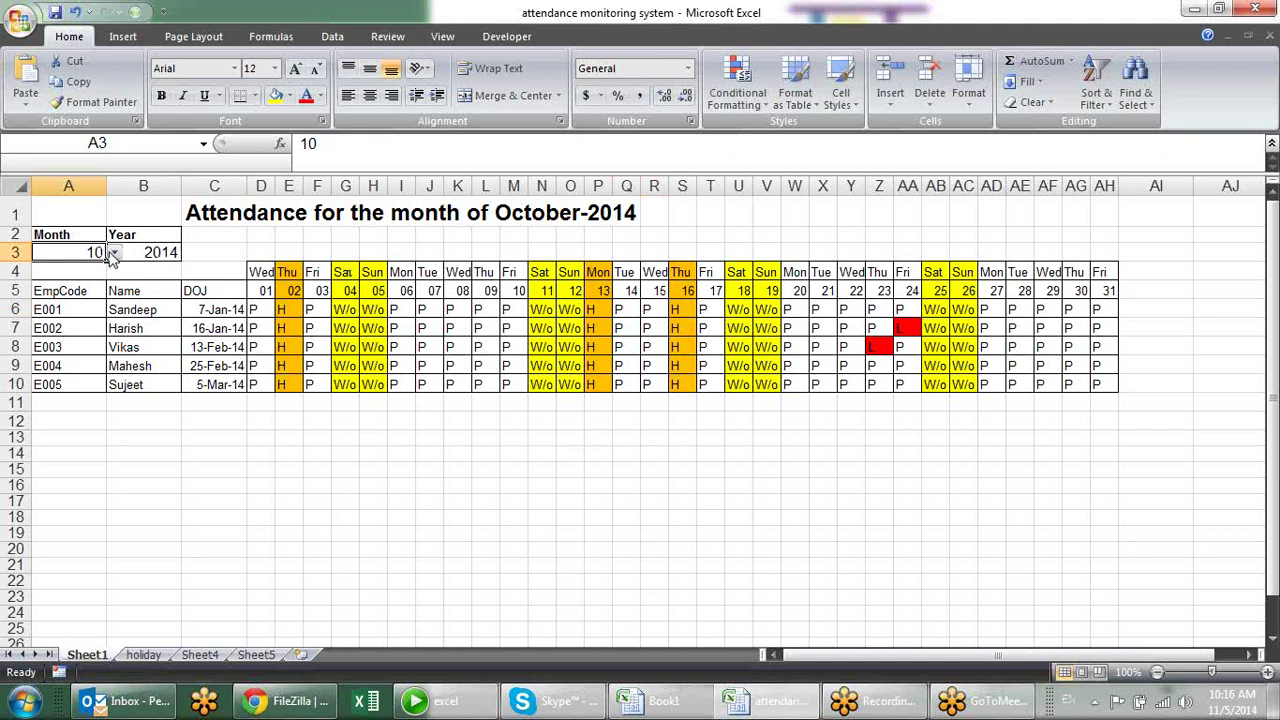
left_click(114, 253)
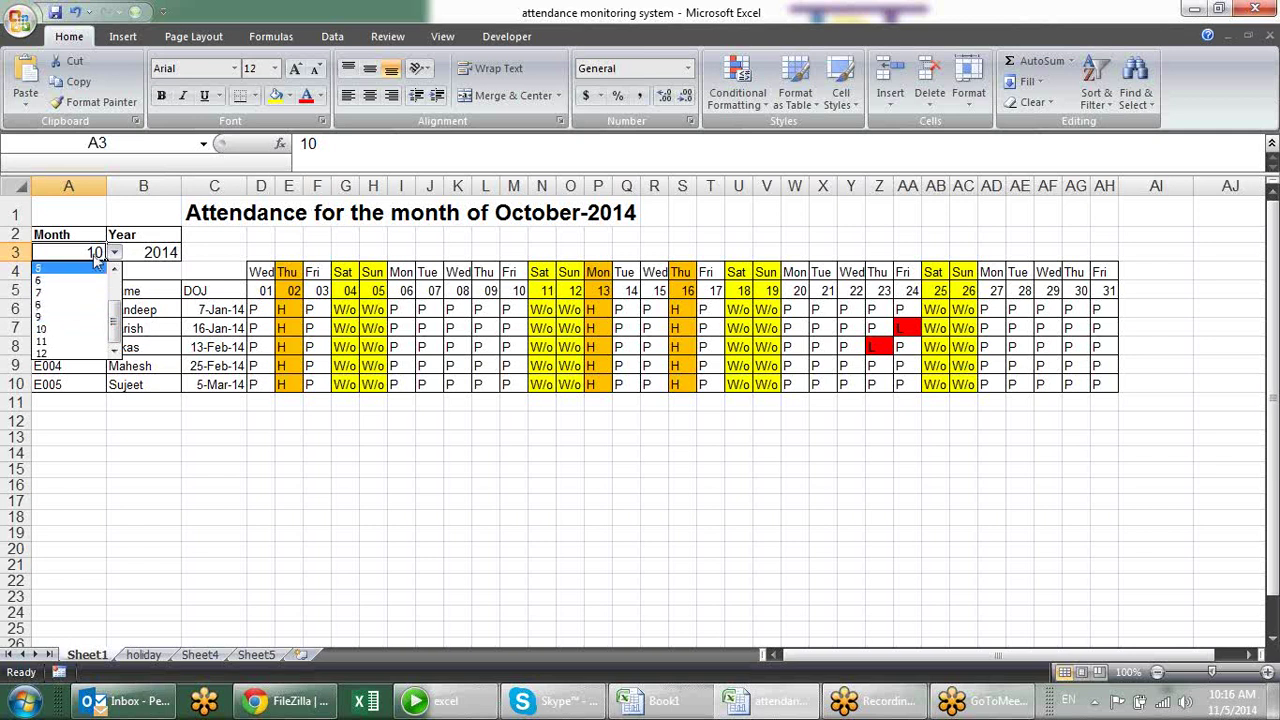
left_click(167, 249)
left_click(165, 248)
left_click(189, 254)
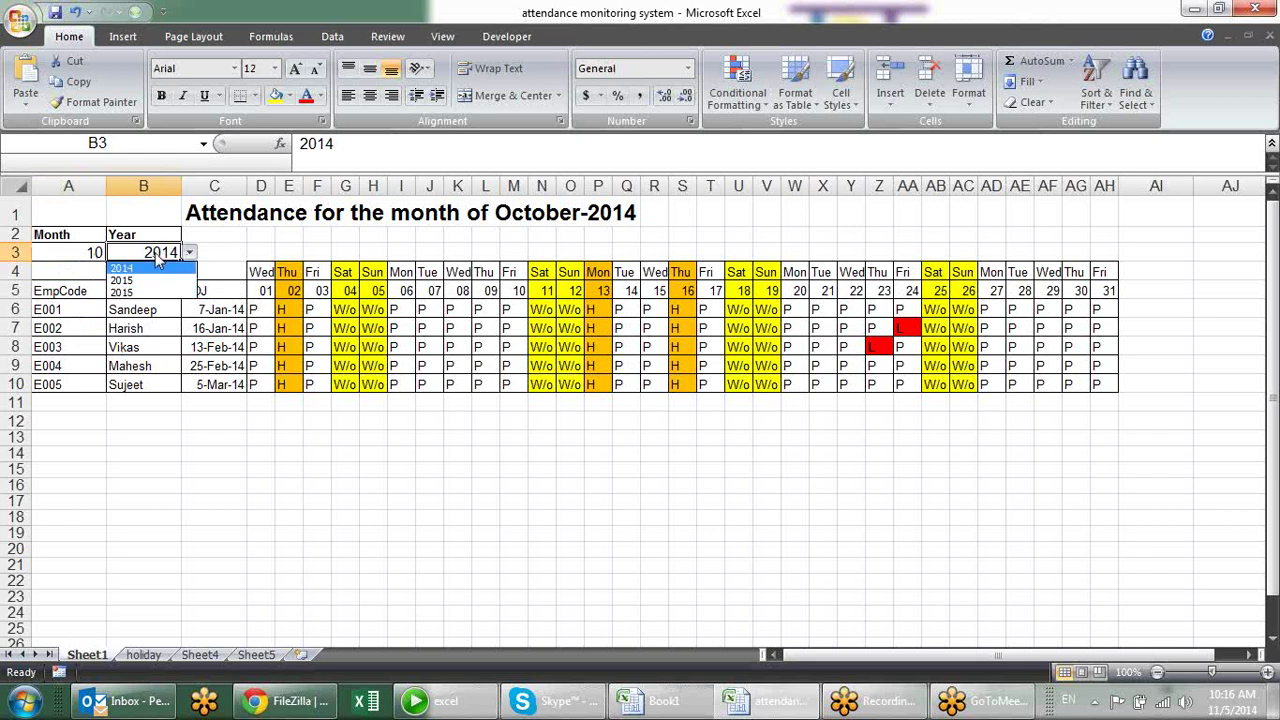
left_click(85, 262)
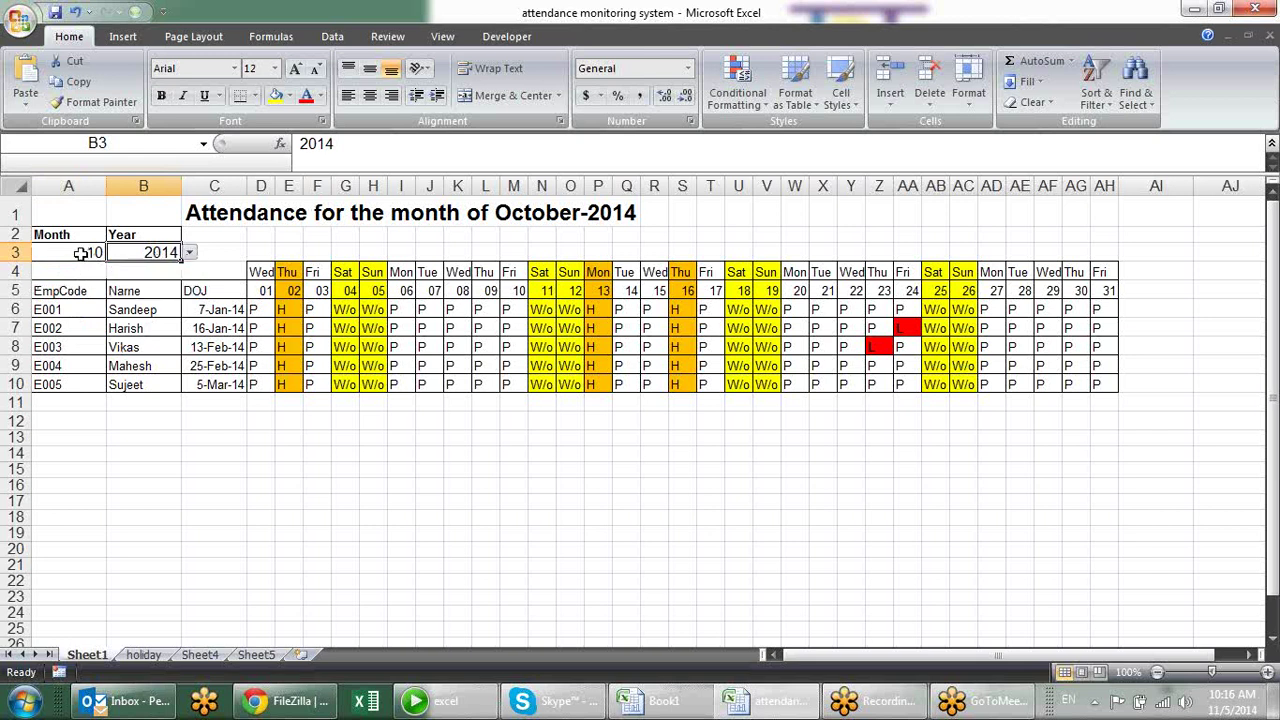
left_click(86, 256)
left_click(115, 253)
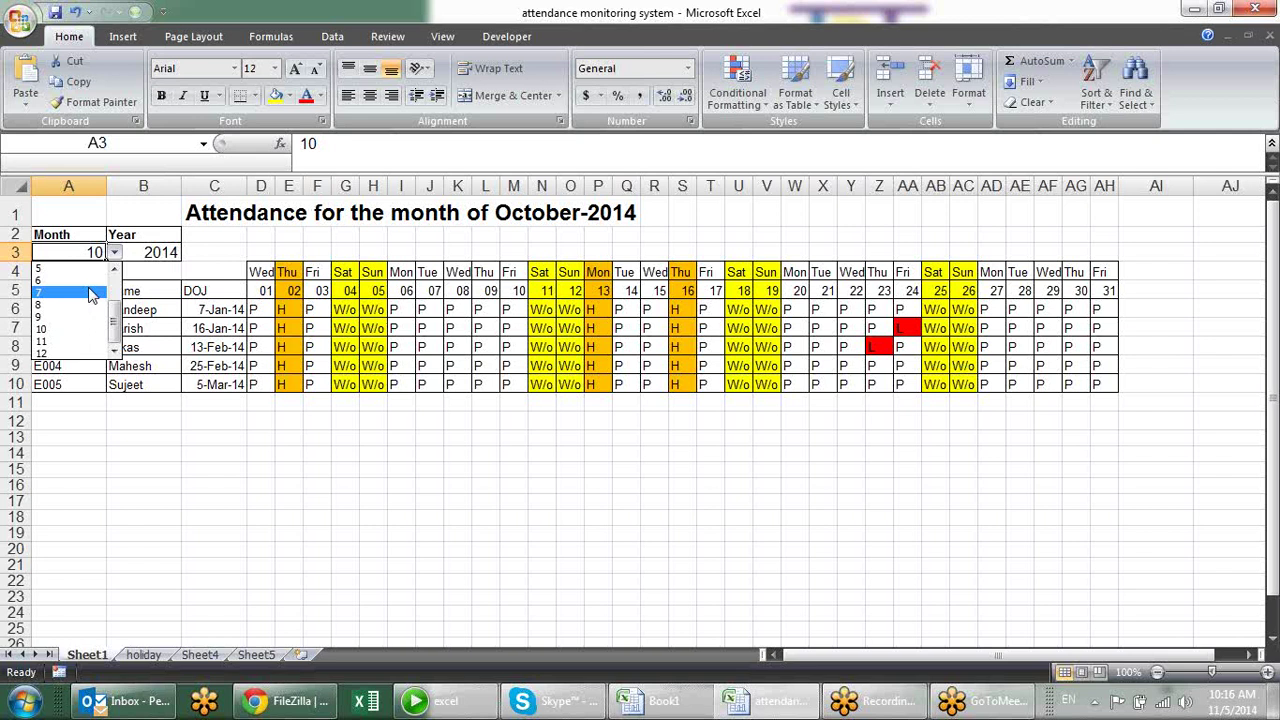
left_click(110, 286)
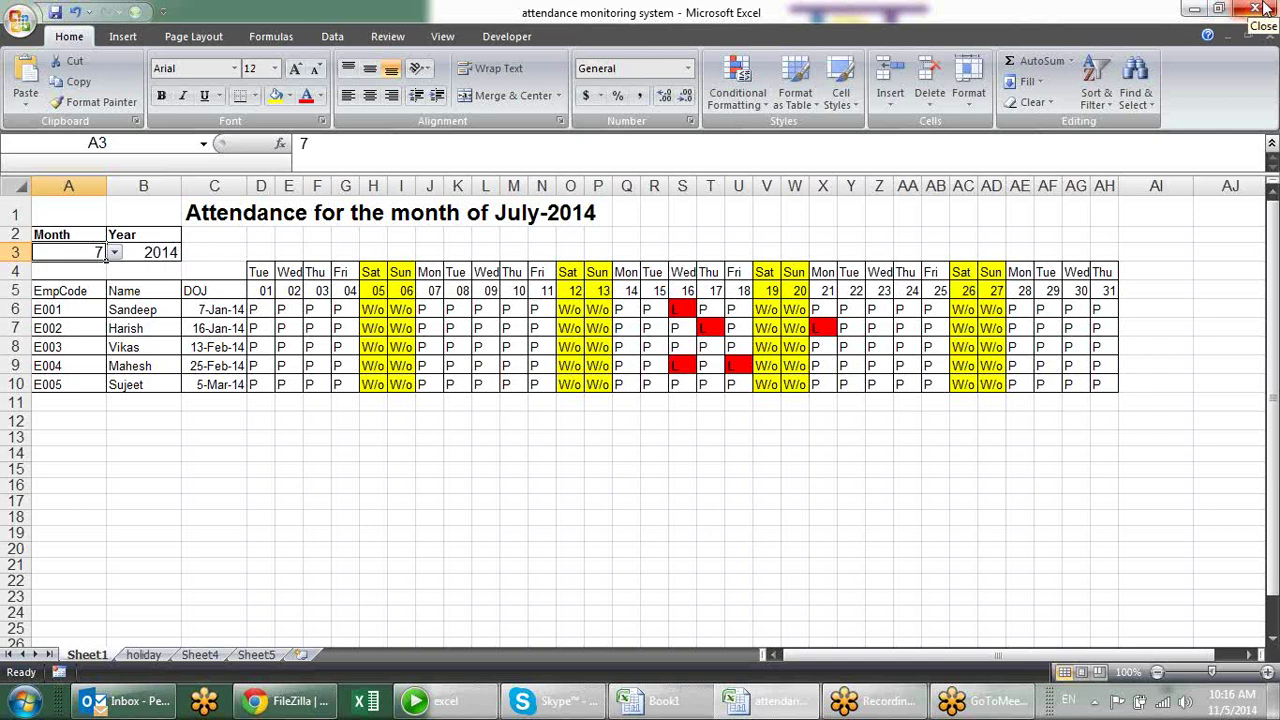
Step: Close the attendance workbook and Book1 without saving changes
left_click(1256, 9)
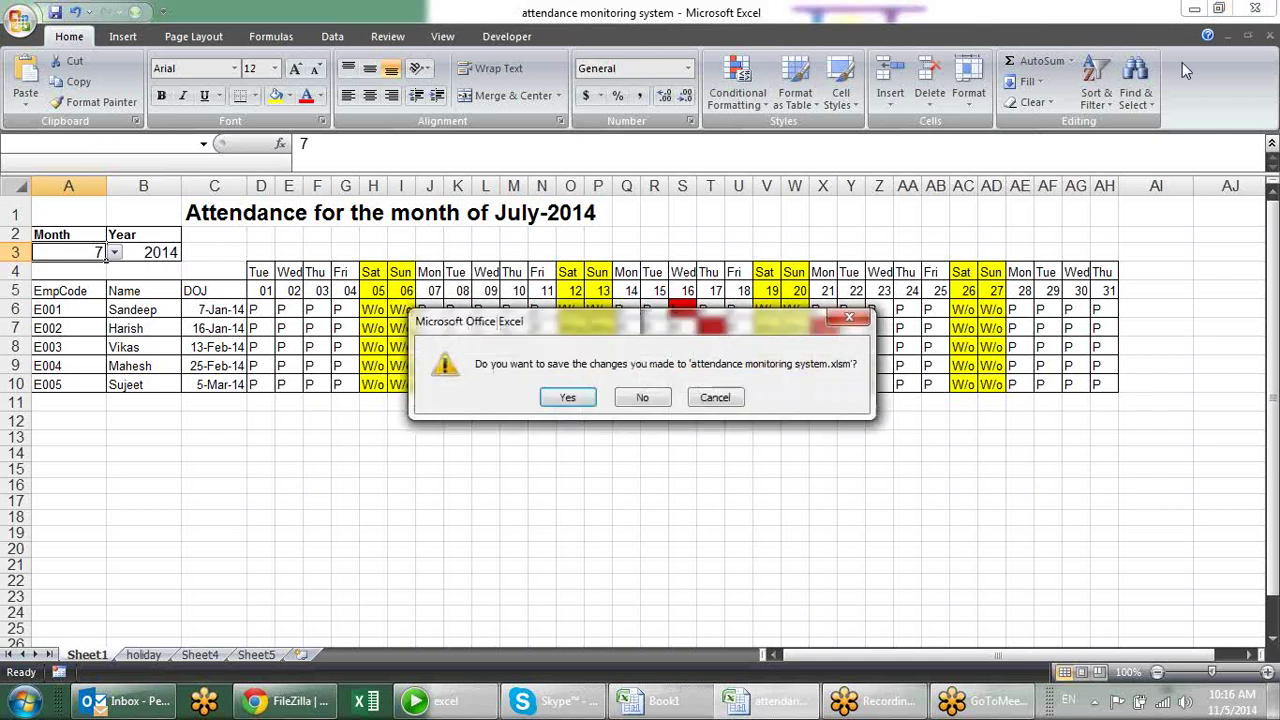
left_click(631, 398)
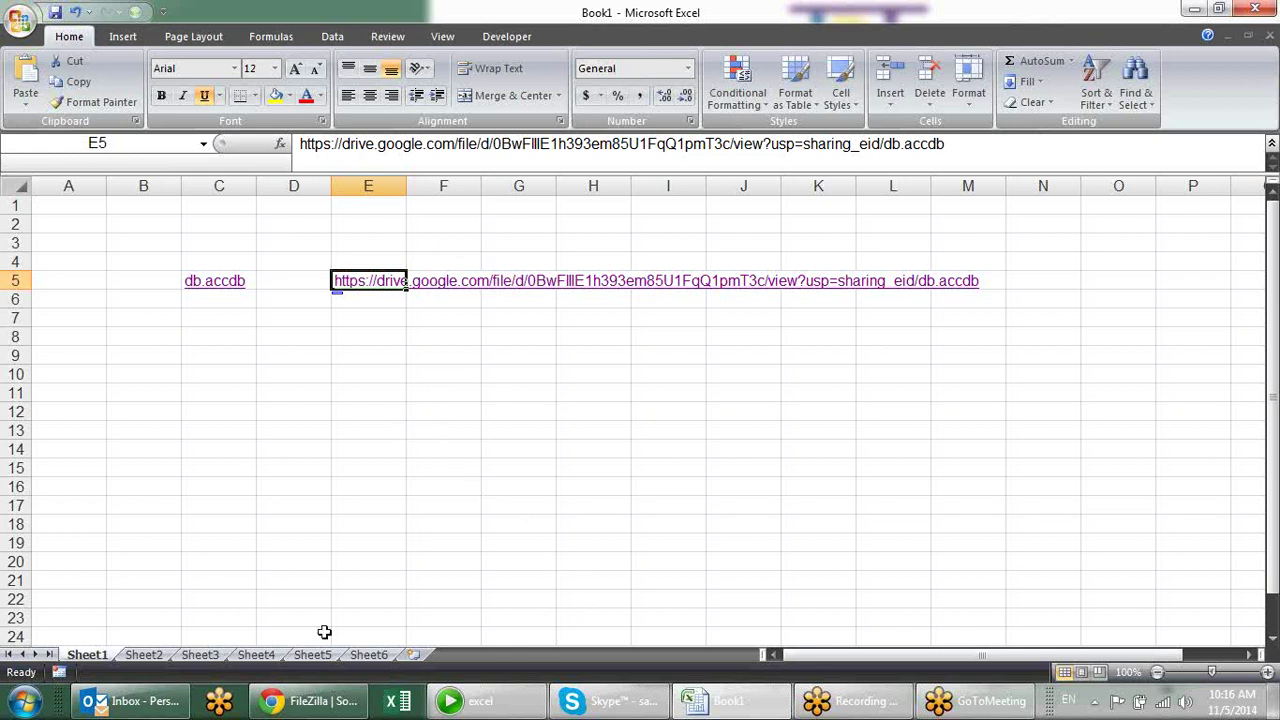
left_click(141, 656)
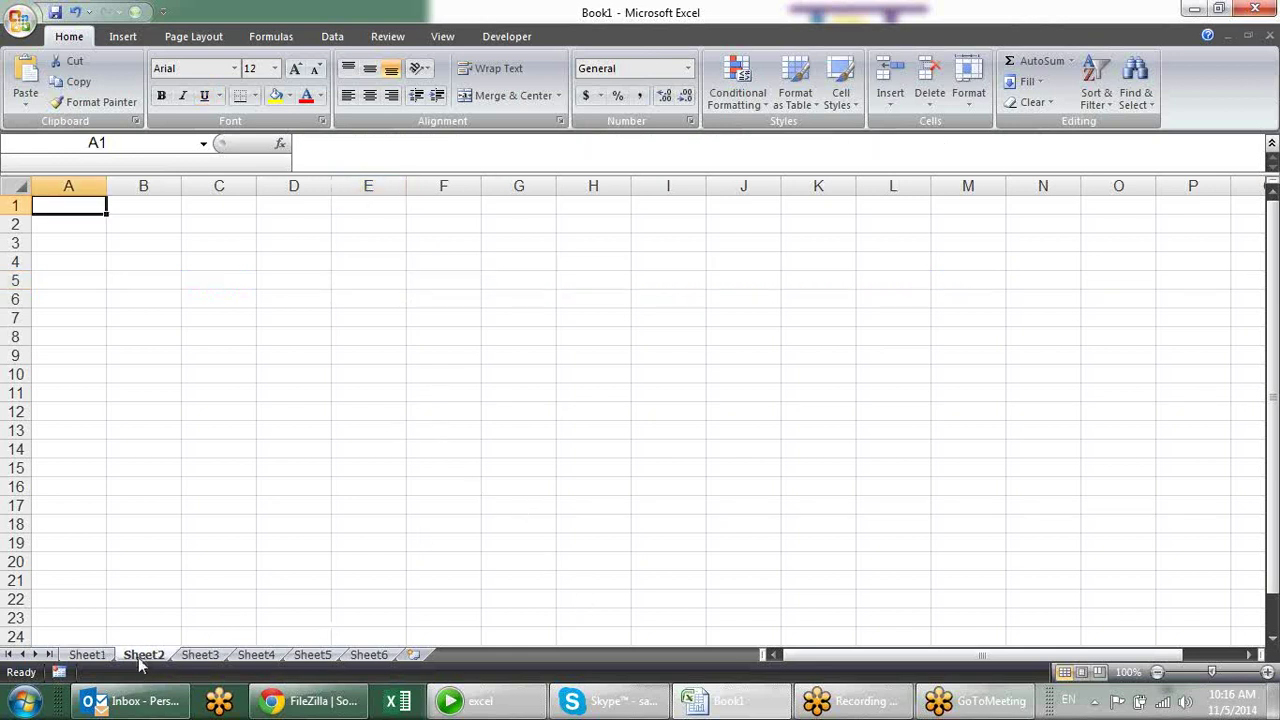
left_click(1256, 8)
left_click(652, 397)
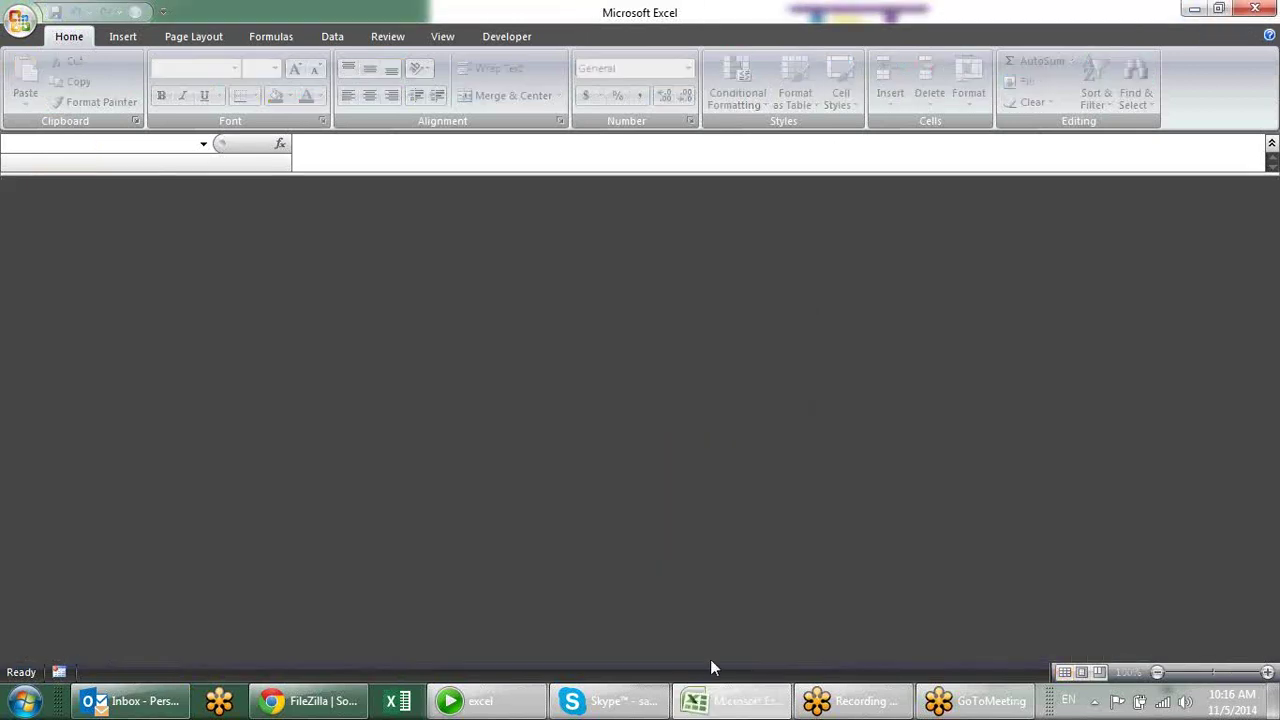
Step: Create and close a blank workbook, quit Excel, and type 'fo' to find formula Intro
key("ctrl+n")
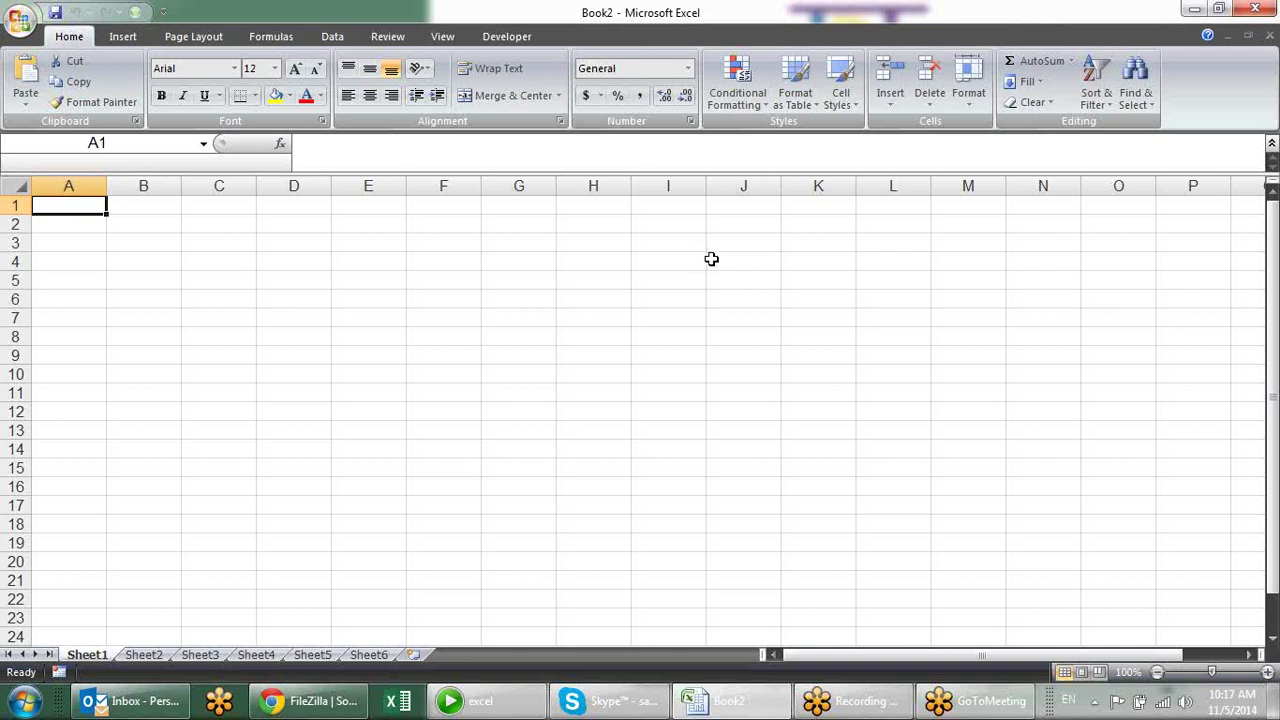
left_click(1257, 9)
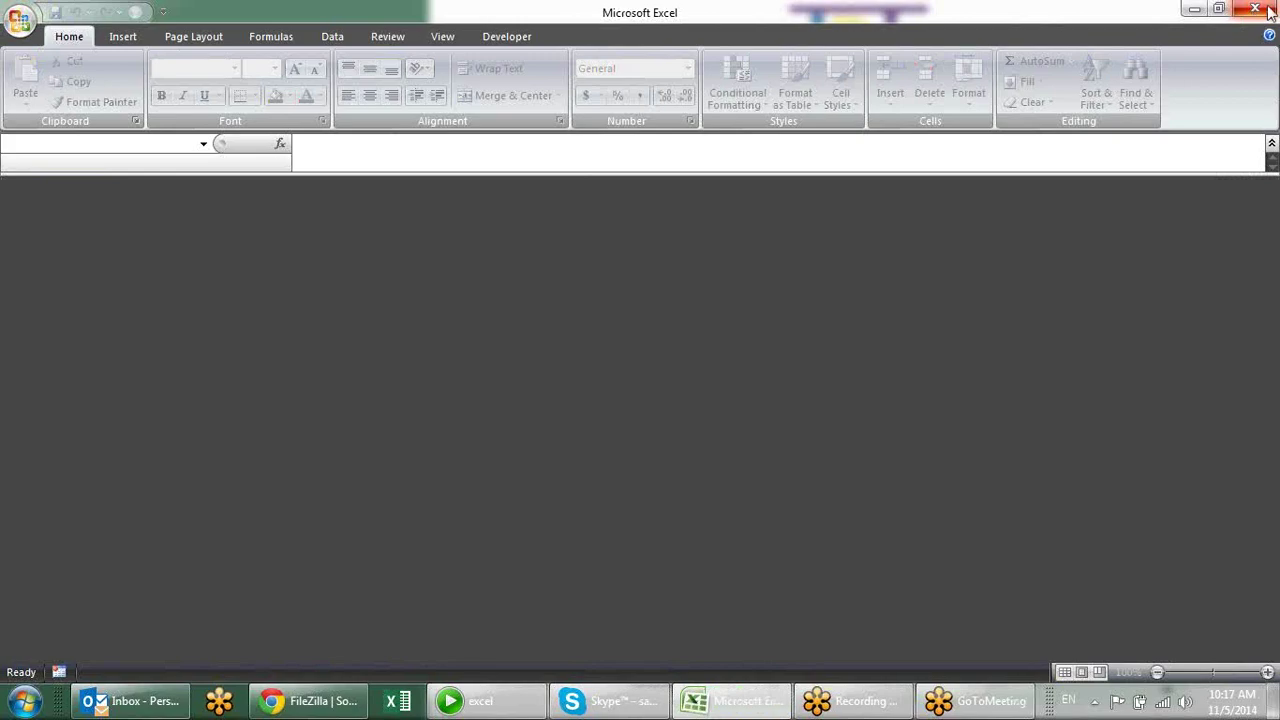
left_click(1257, 9)
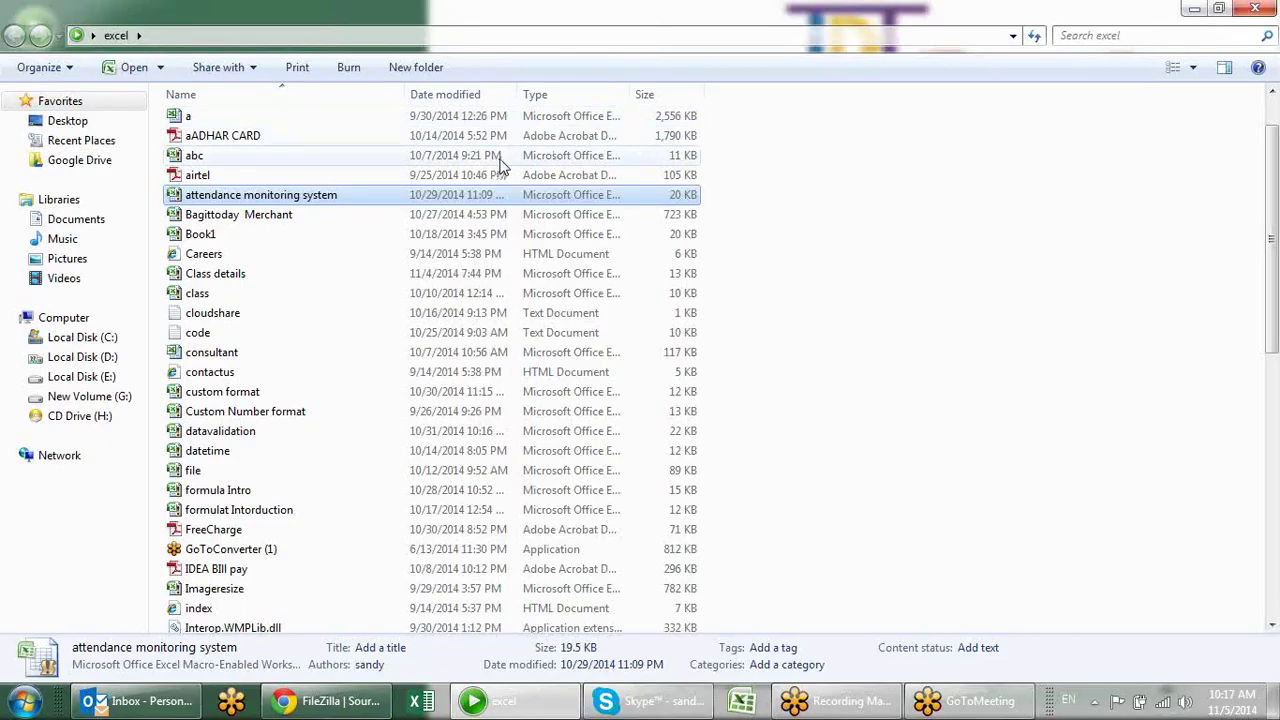
type("fo")
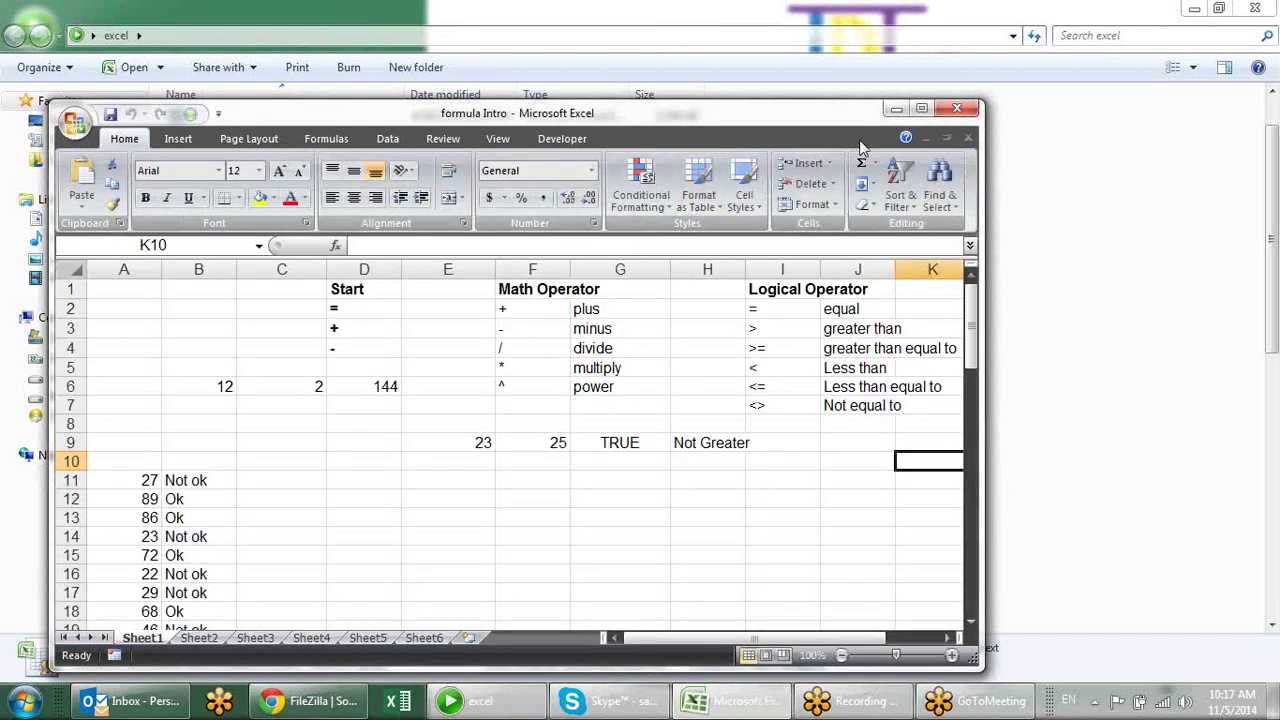
Step: Maximize the formula Intro window and delete the row 9 values 23, 25, TRUE and Not Greater
left_click(920, 108)
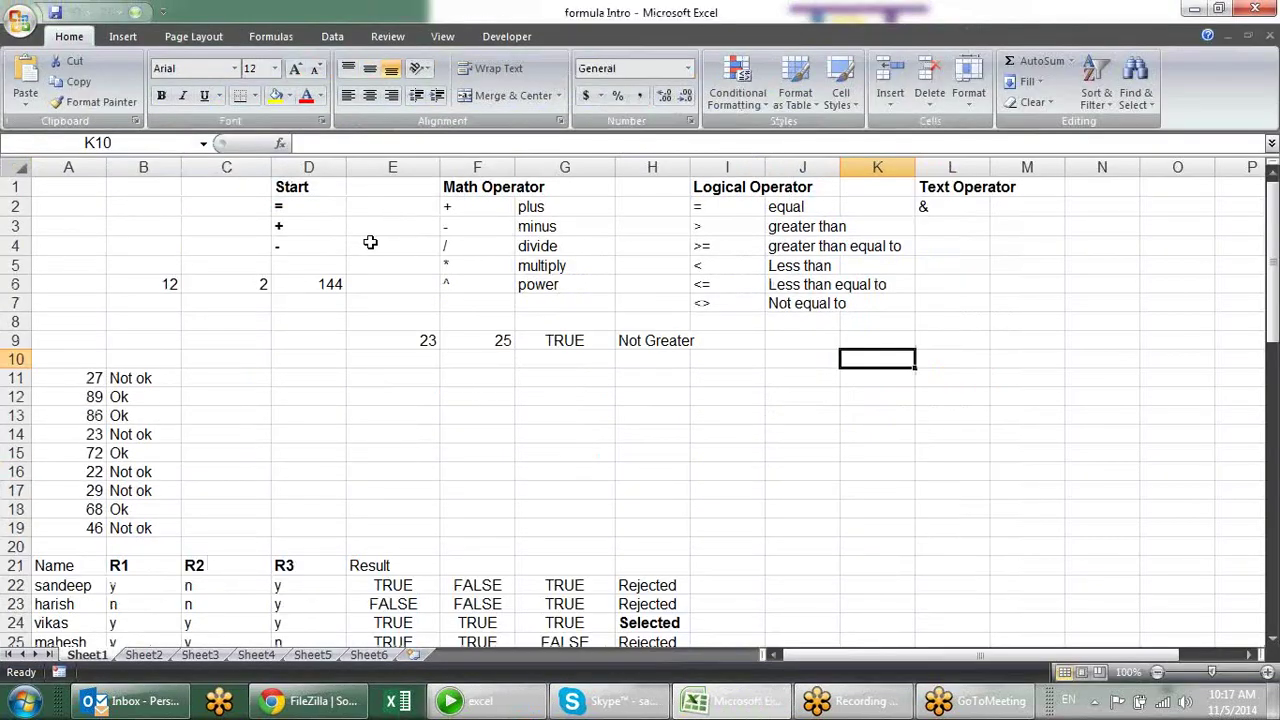
mouse_move(125, 287)
left_mouse_down()
mouse_move(533, 334)
mouse_move(334, 318)
mouse_move(611, 408)
mouse_move(862, 414)
left_mouse_up()
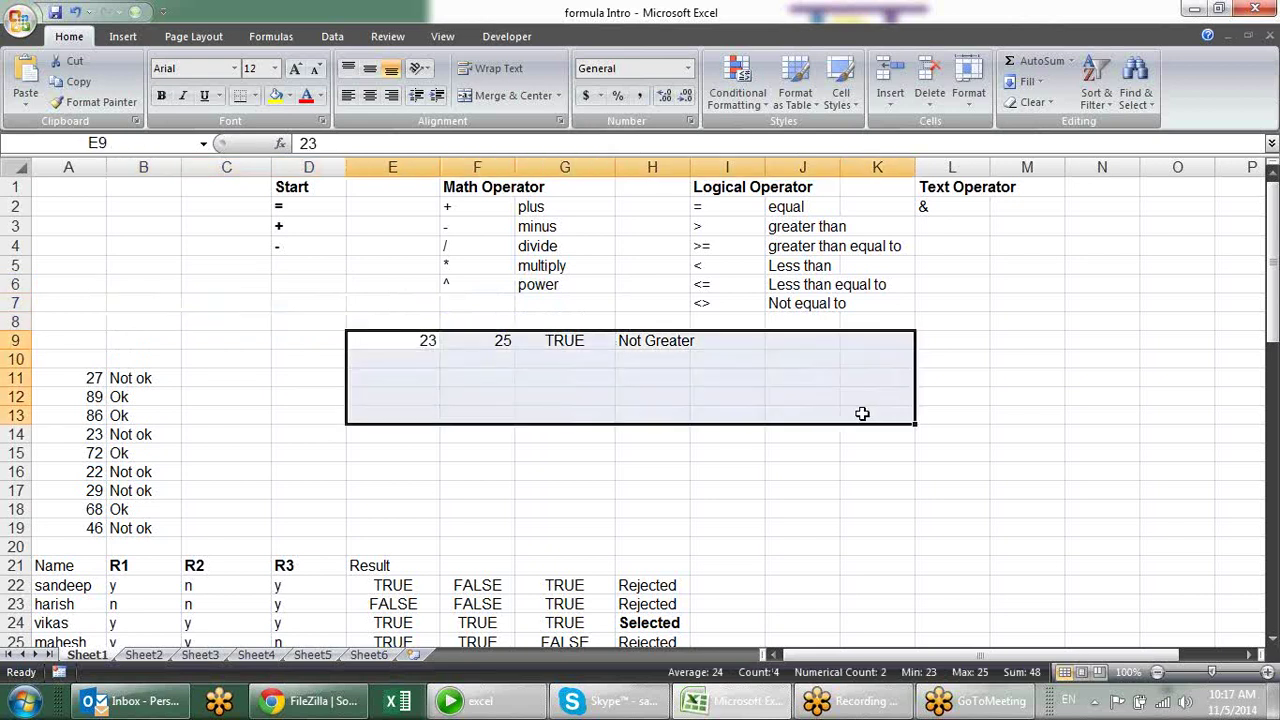
key("Delete")
left_click(690, 504)
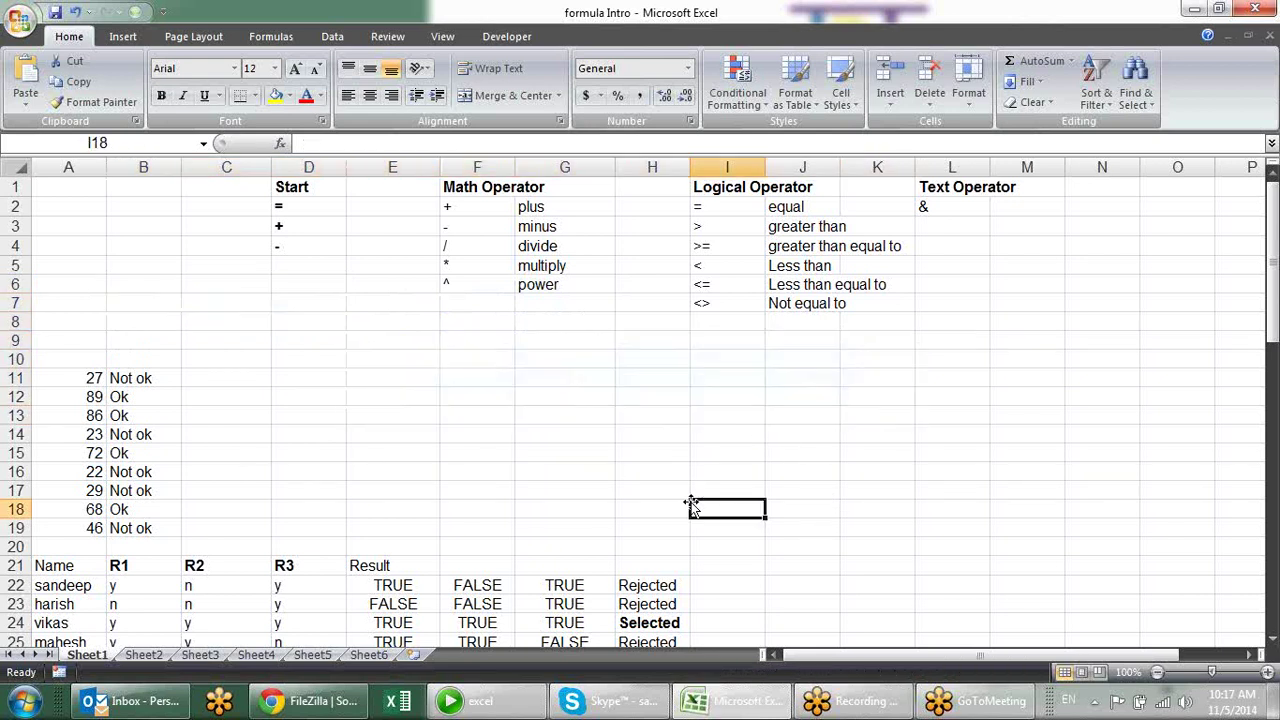
mouse_move(60, 355)
left_mouse_down()
mouse_move(151, 548)
mouse_move(164, 527)
left_mouse_up()
left_click(330, 355)
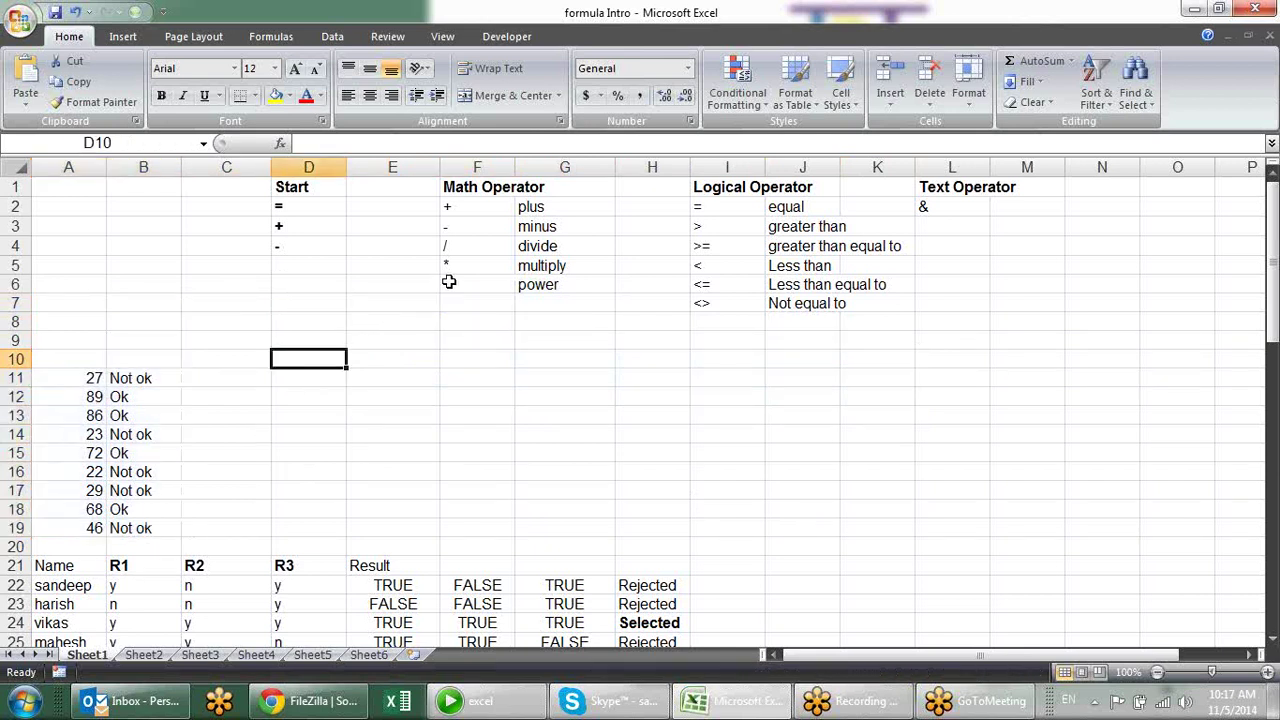
Step: Type equal, plus and minus in column E beside the =, + and - Start symbols
left_click(300, 207)
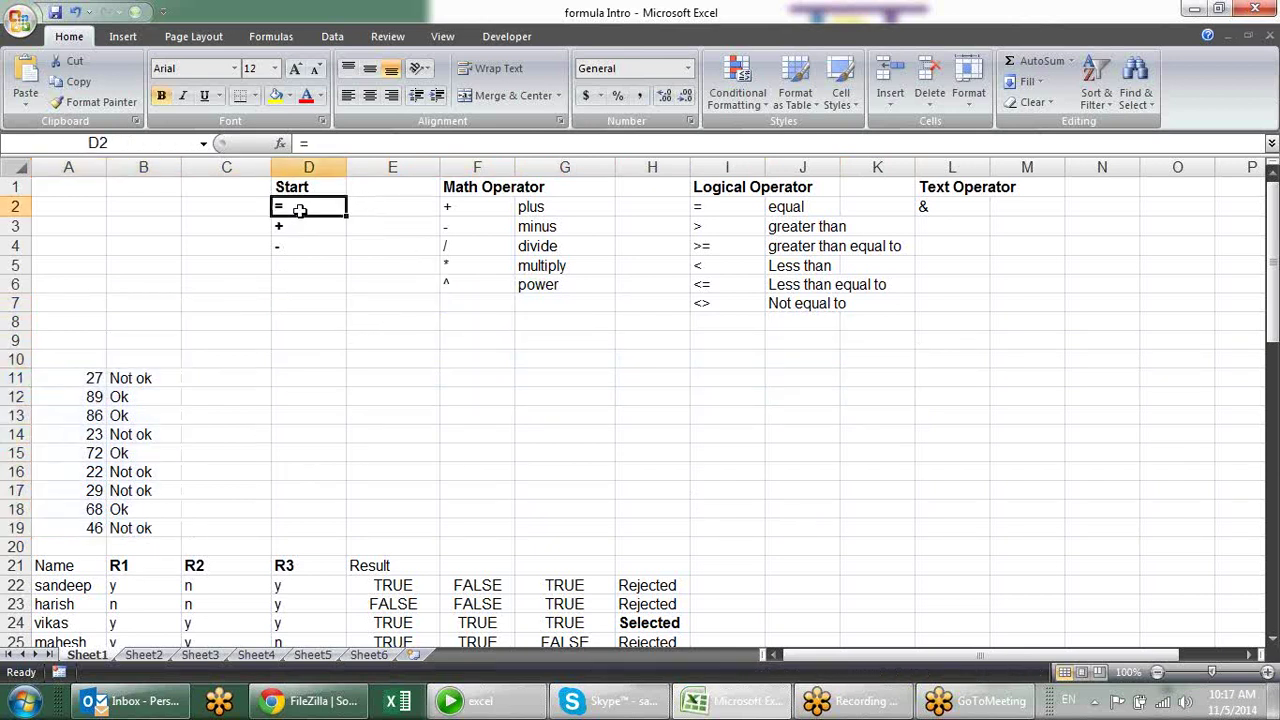
left_click(360, 206)
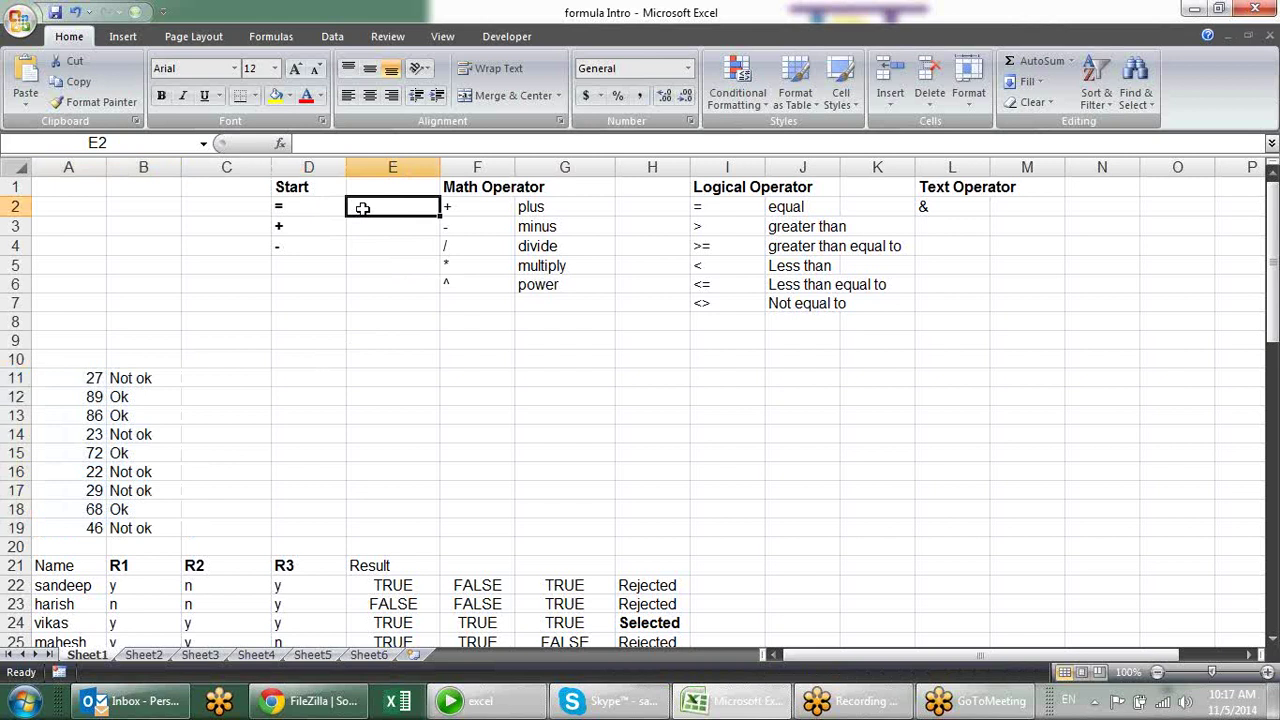
type("equal")
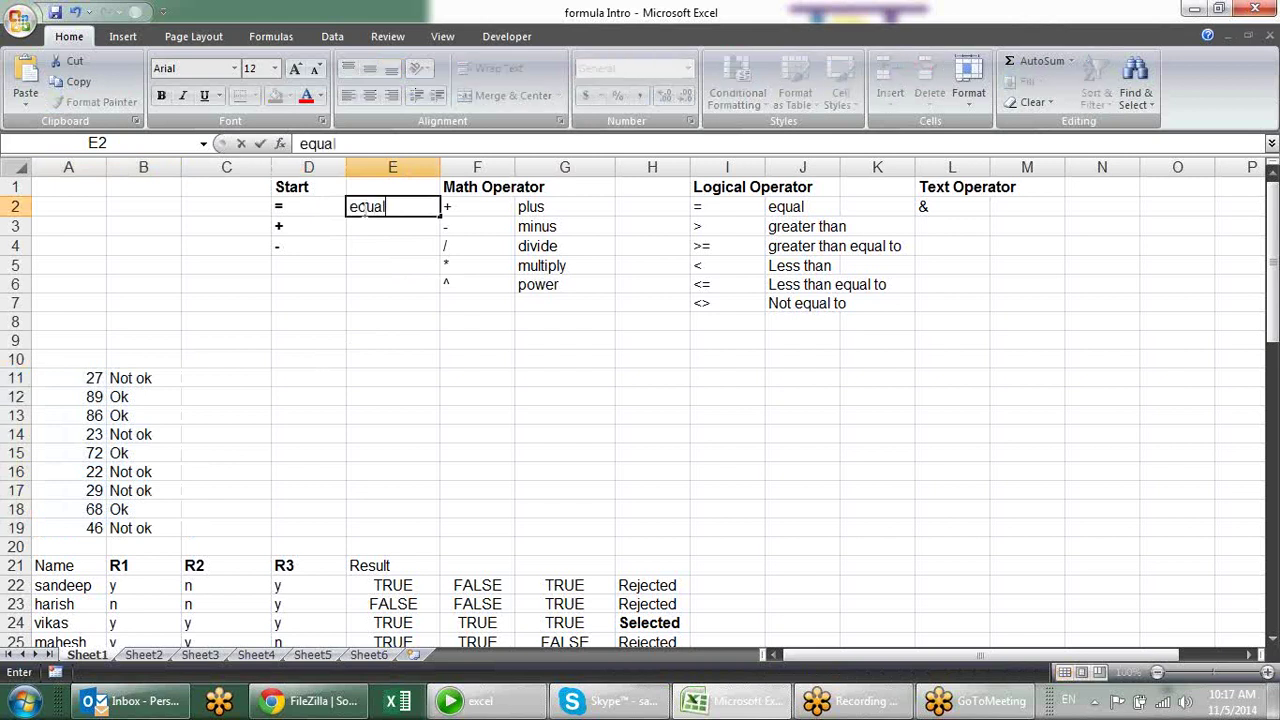
key("Return")
type("plu")
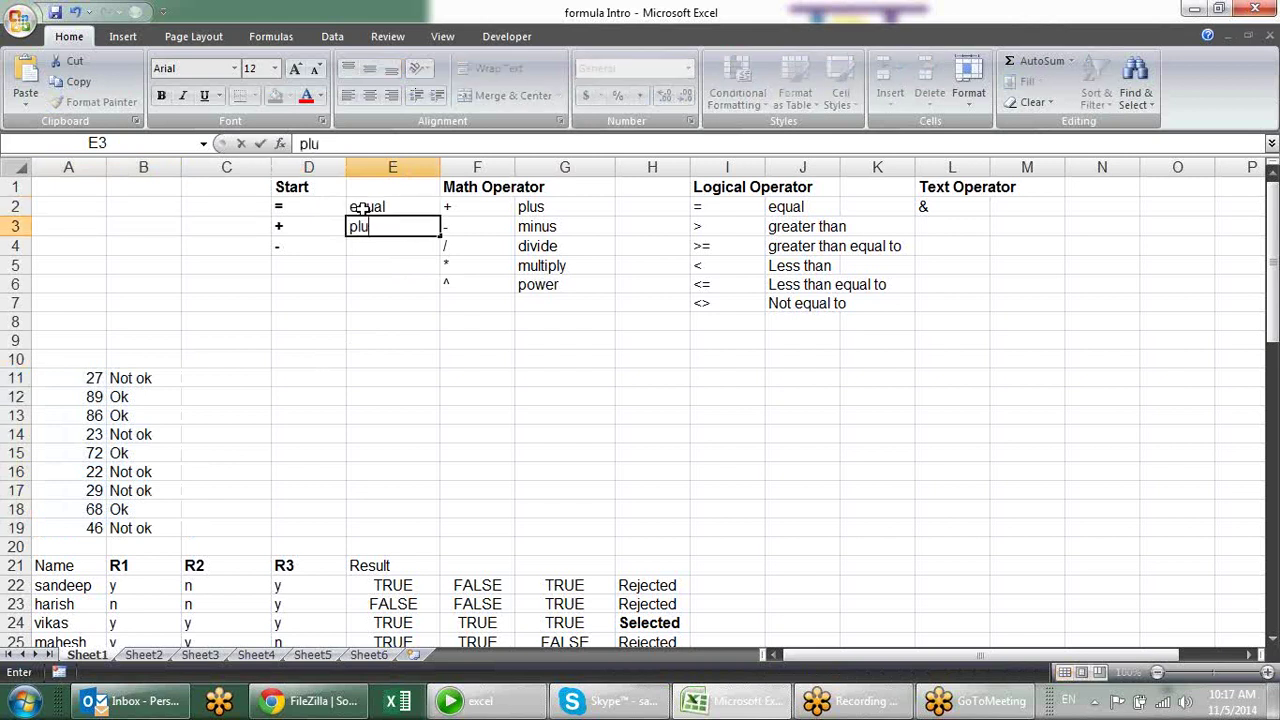
type("s")
key("Return")
type("min")
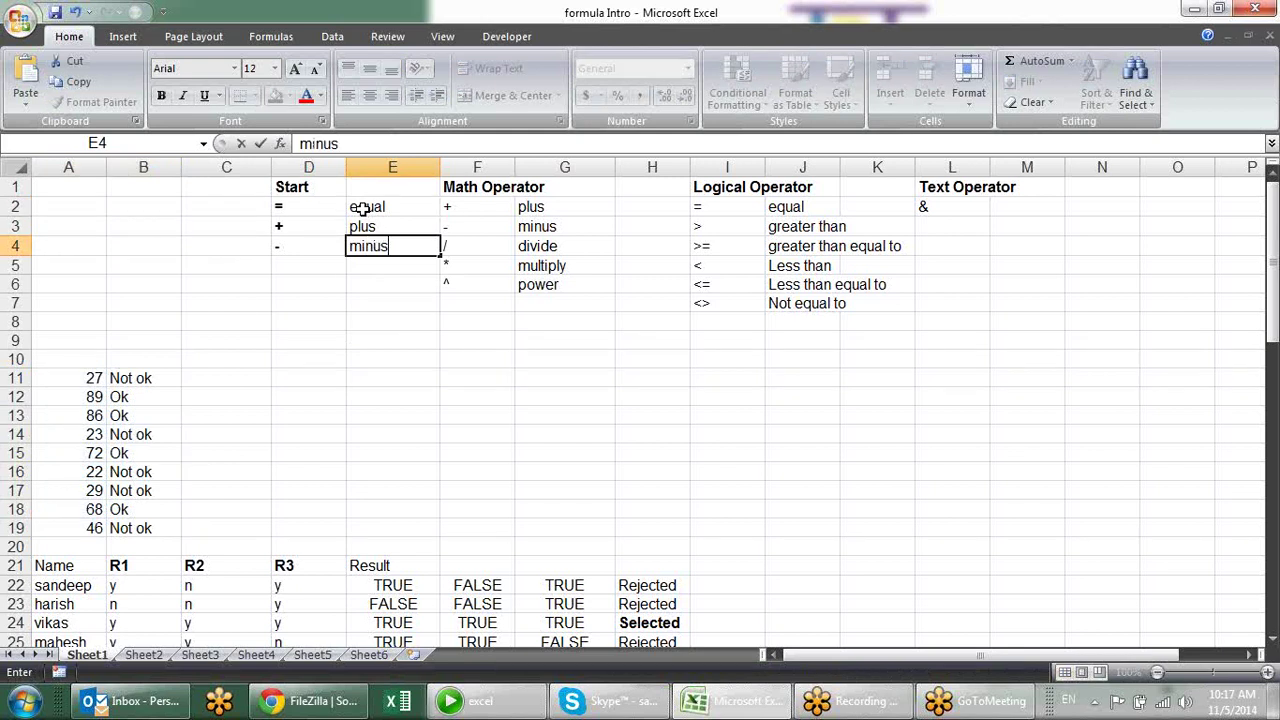
key("Return")
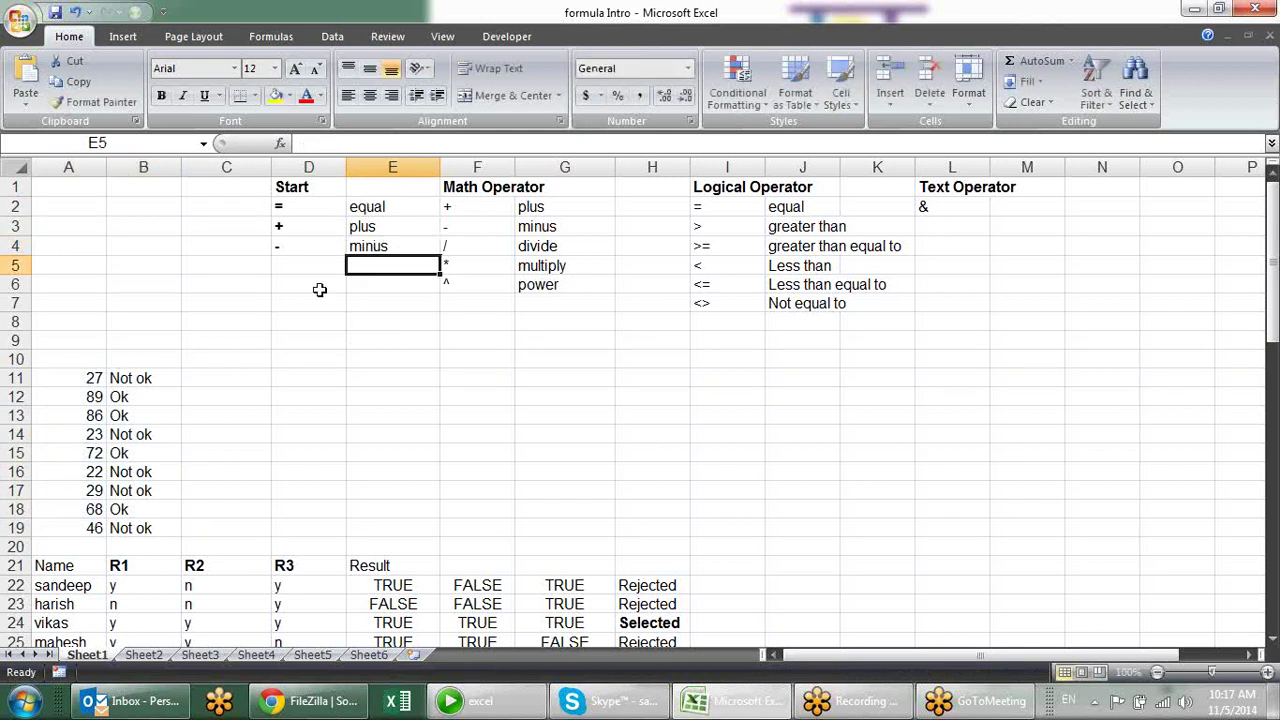
left_click(322, 286)
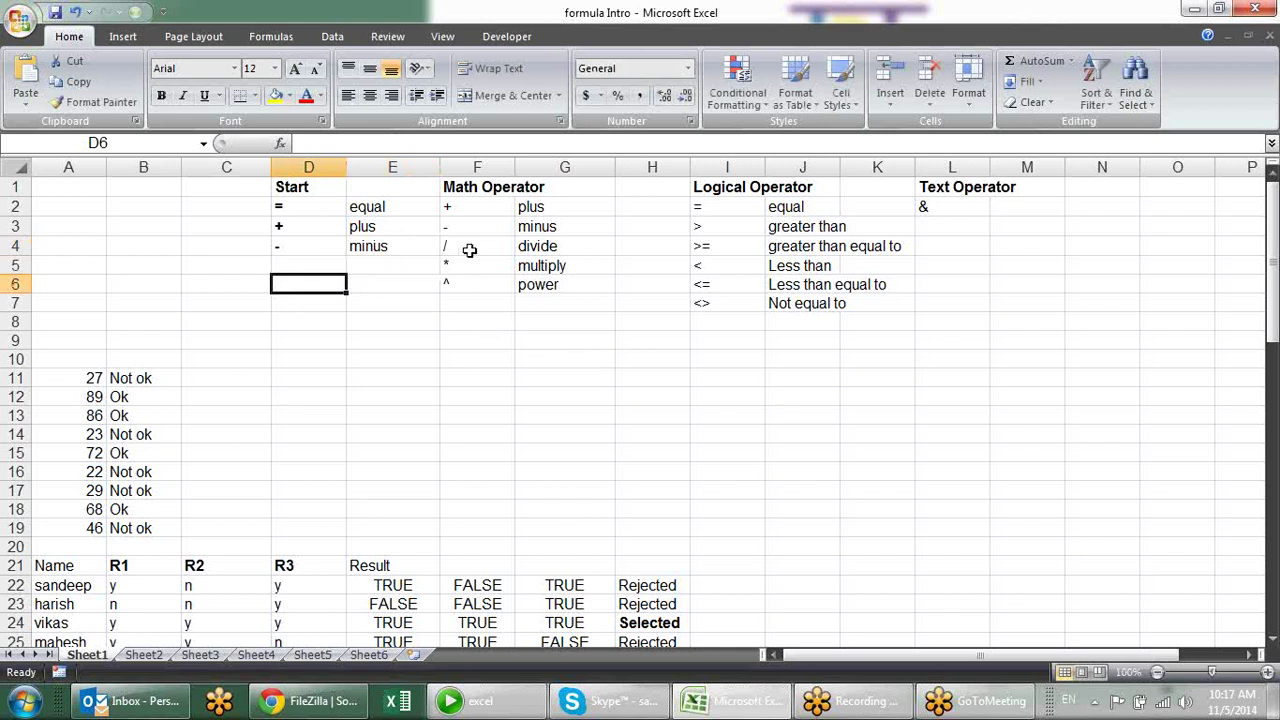
left_click(314, 325)
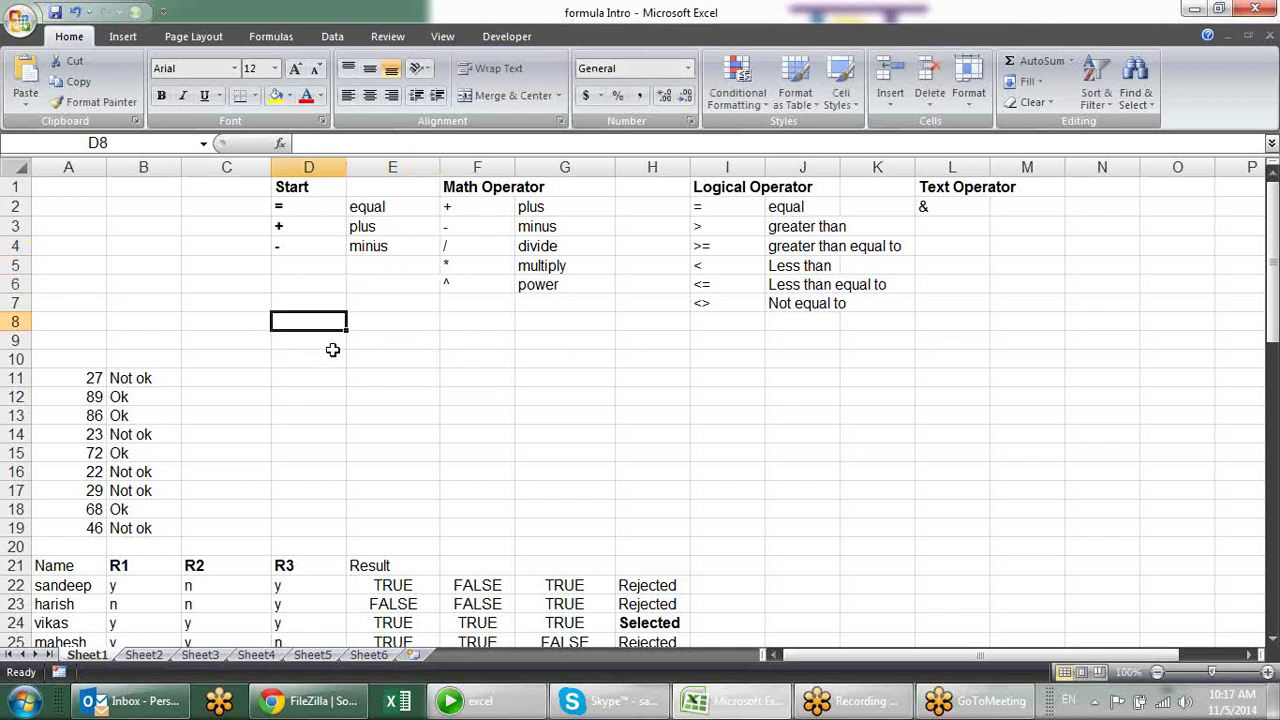
Step: Enter the addition formula =C7+D7 in D8
type("=")
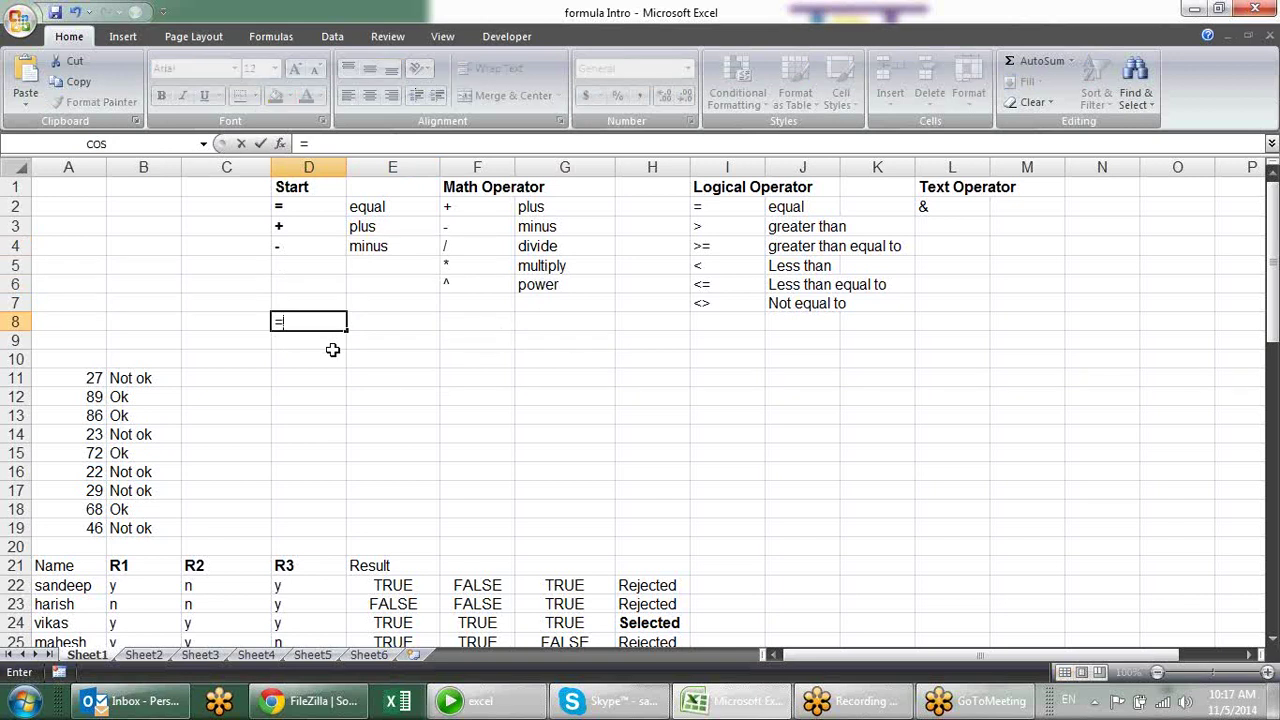
left_click(198, 300)
type("+")
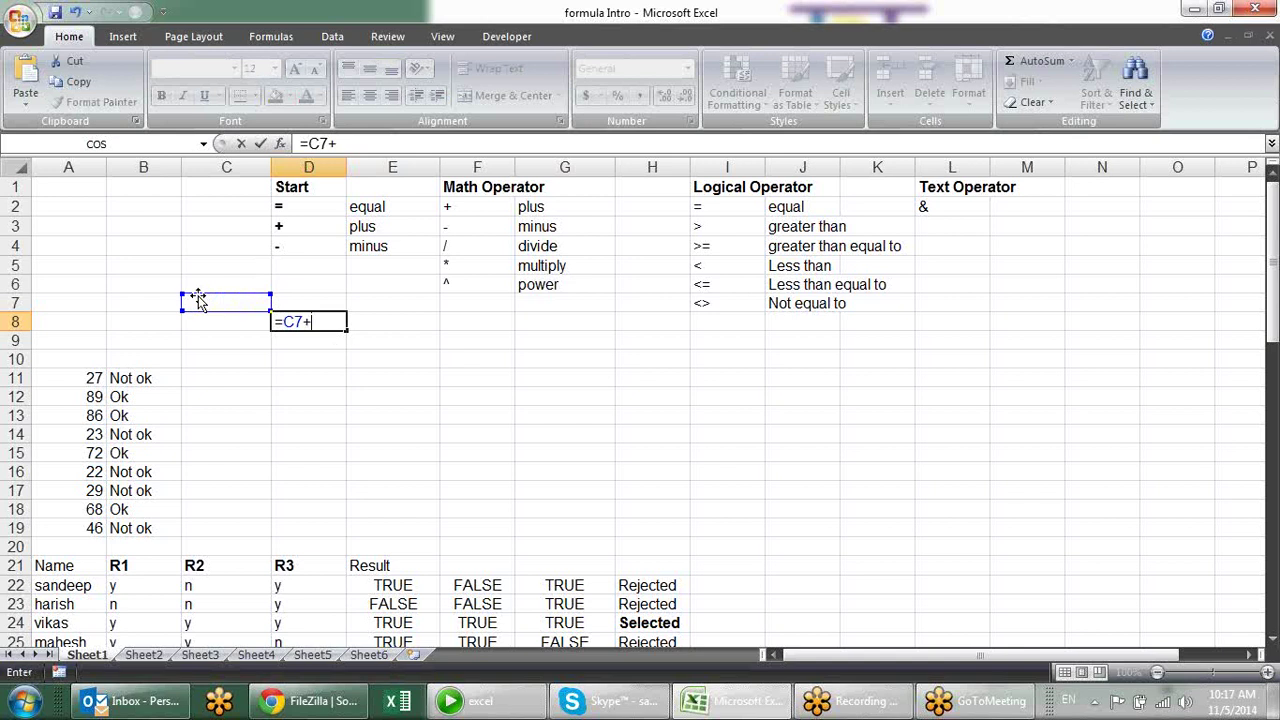
left_click(305, 300)
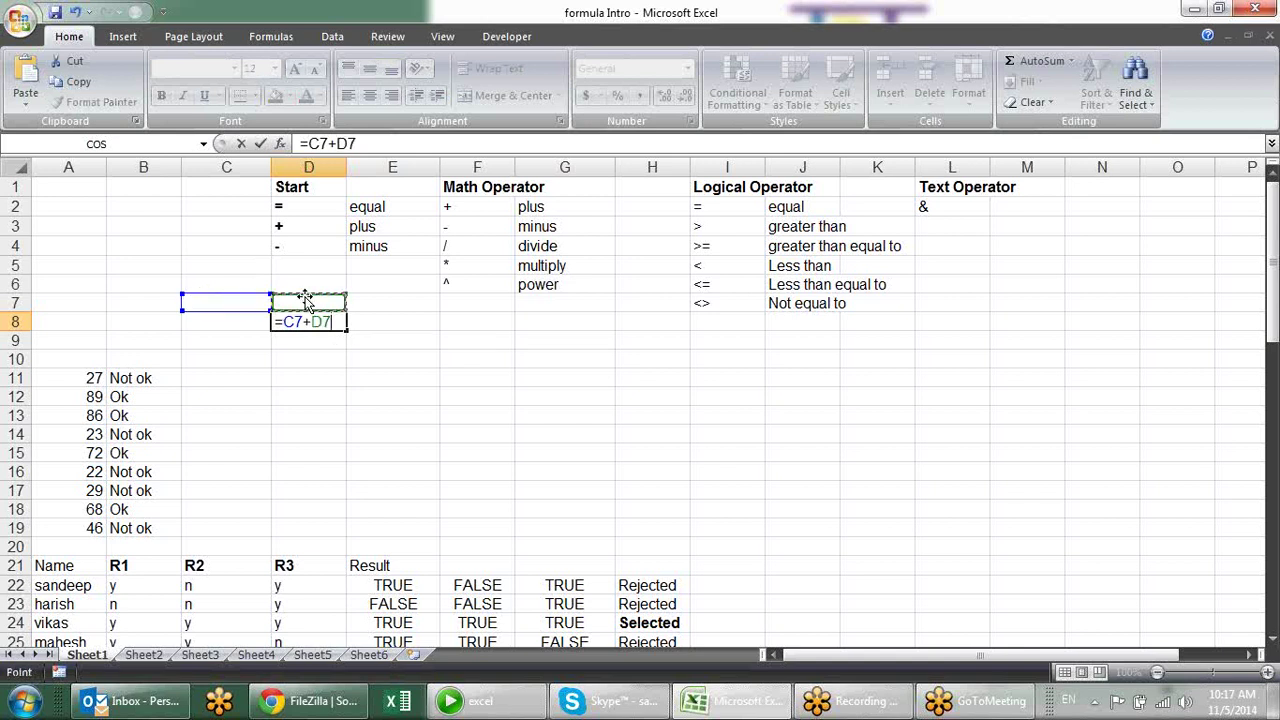
key("Return")
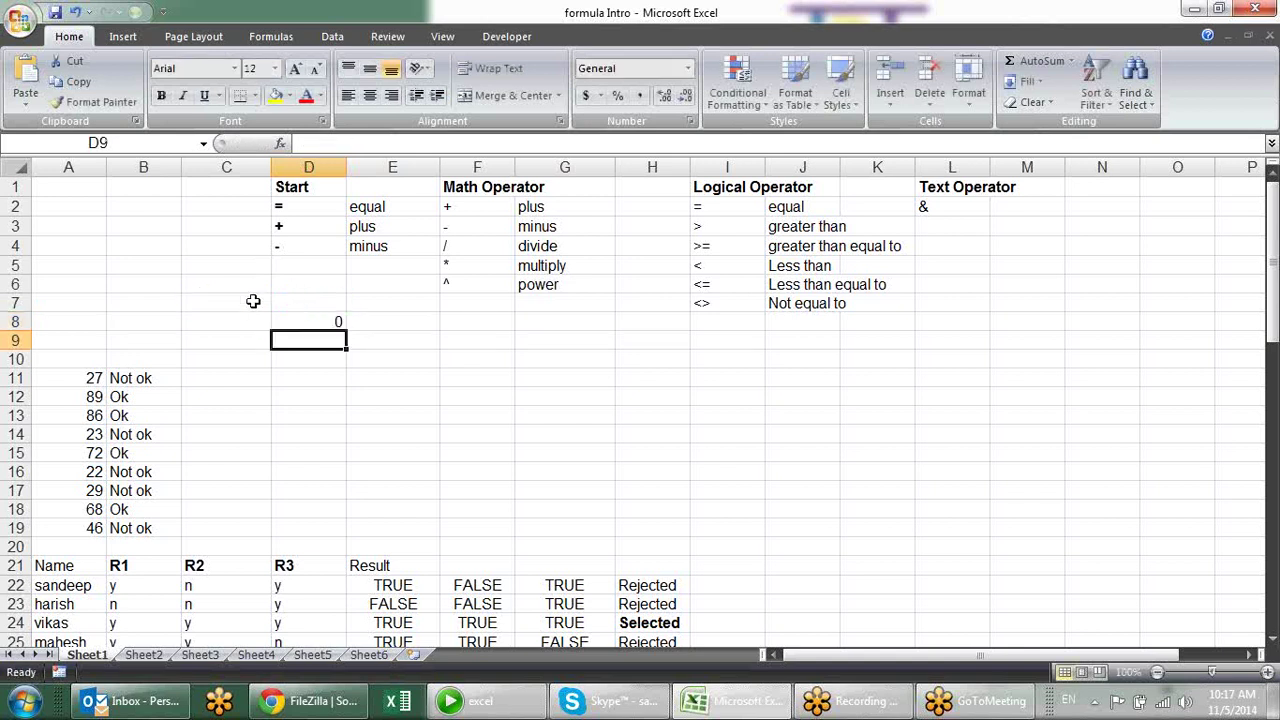
Step: Enter 10 in C7 and 20 in D7
left_click(252, 302)
type("10")
key("Tab")
type("20")
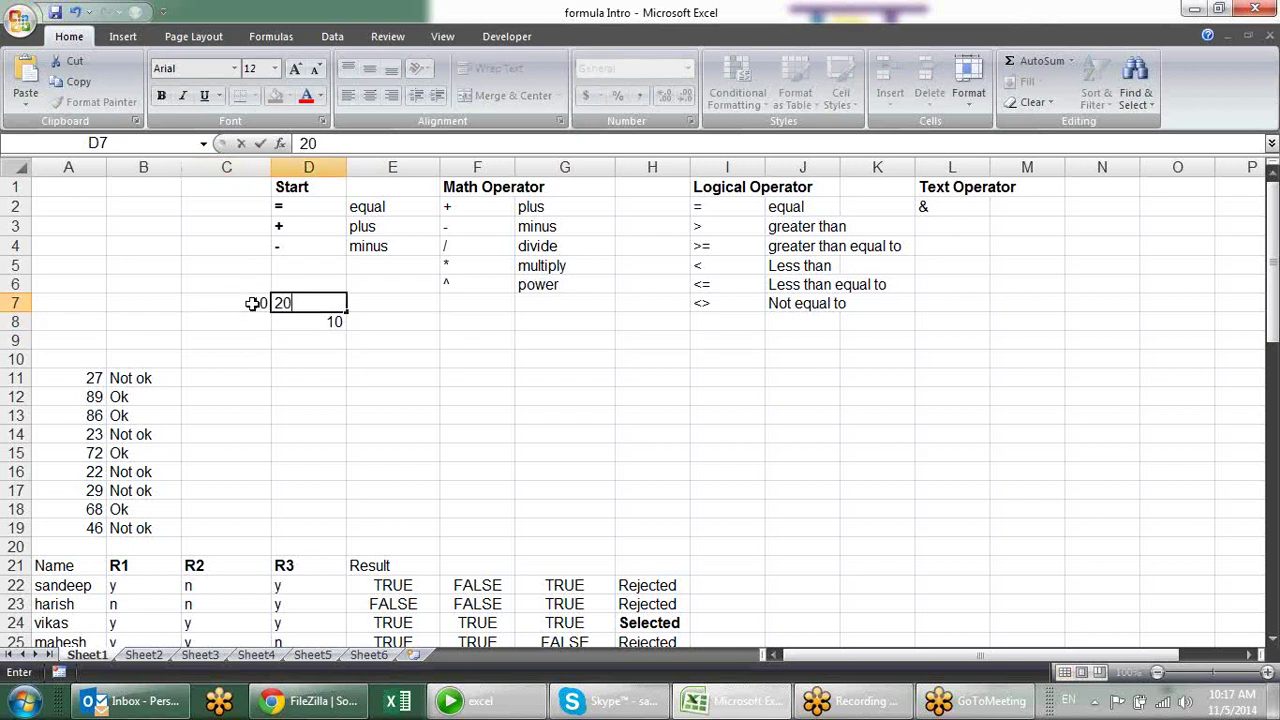
key("Return")
Step: Rewrite D8's formula as =+C7+D7
double_click(318, 318)
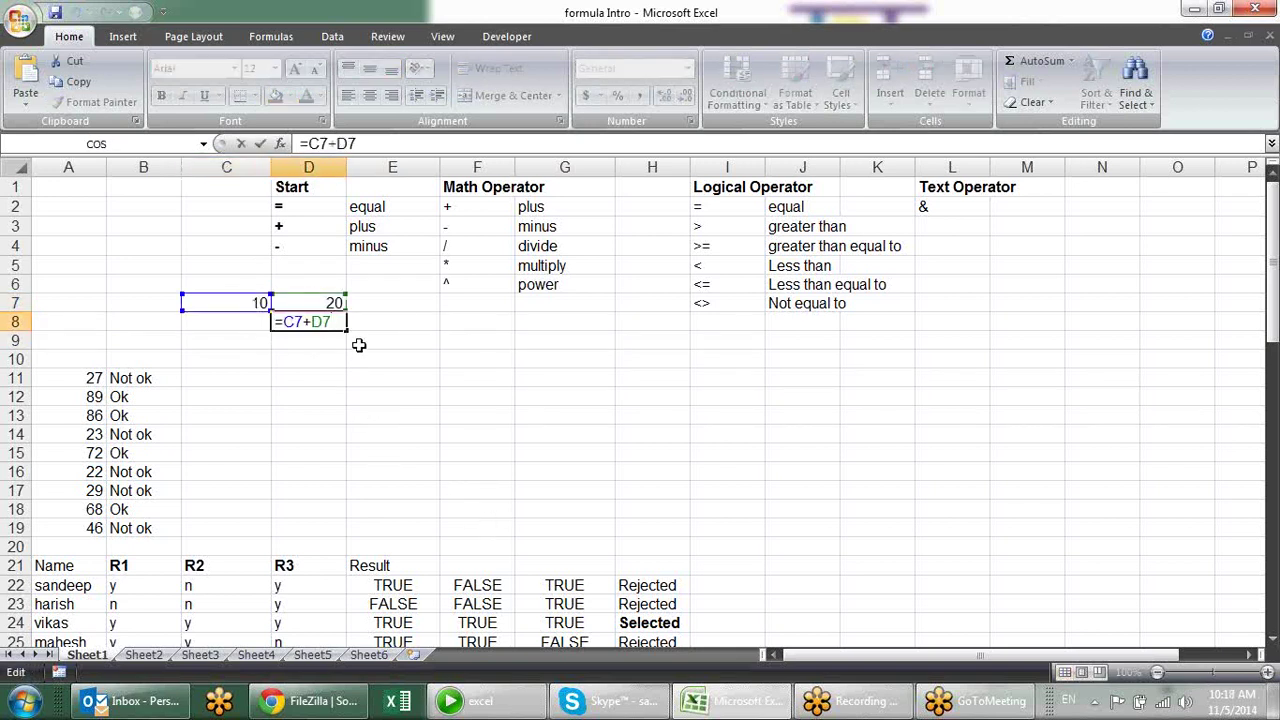
key("BackSpace")
key("BackSpace")
key("BackSpace")
key("BackSpace")
key("BackSpace")
key("BackSpace")
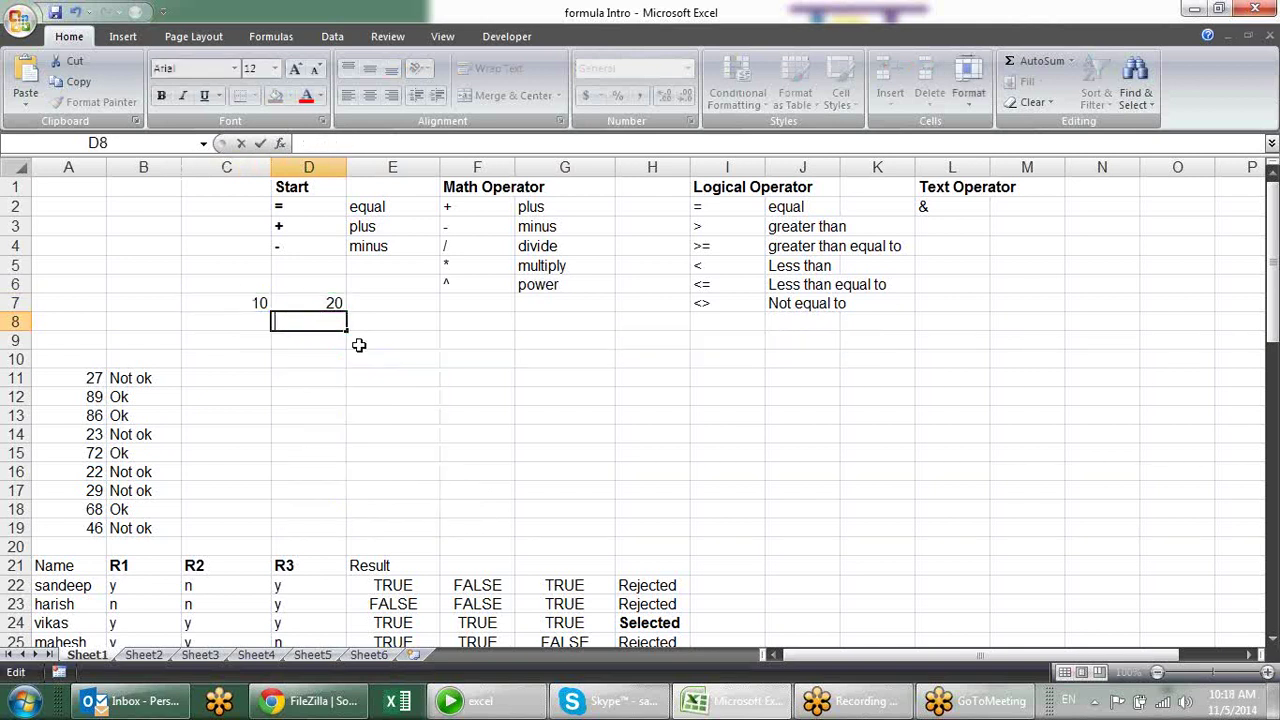
type("+")
left_click(250, 303)
type("+")
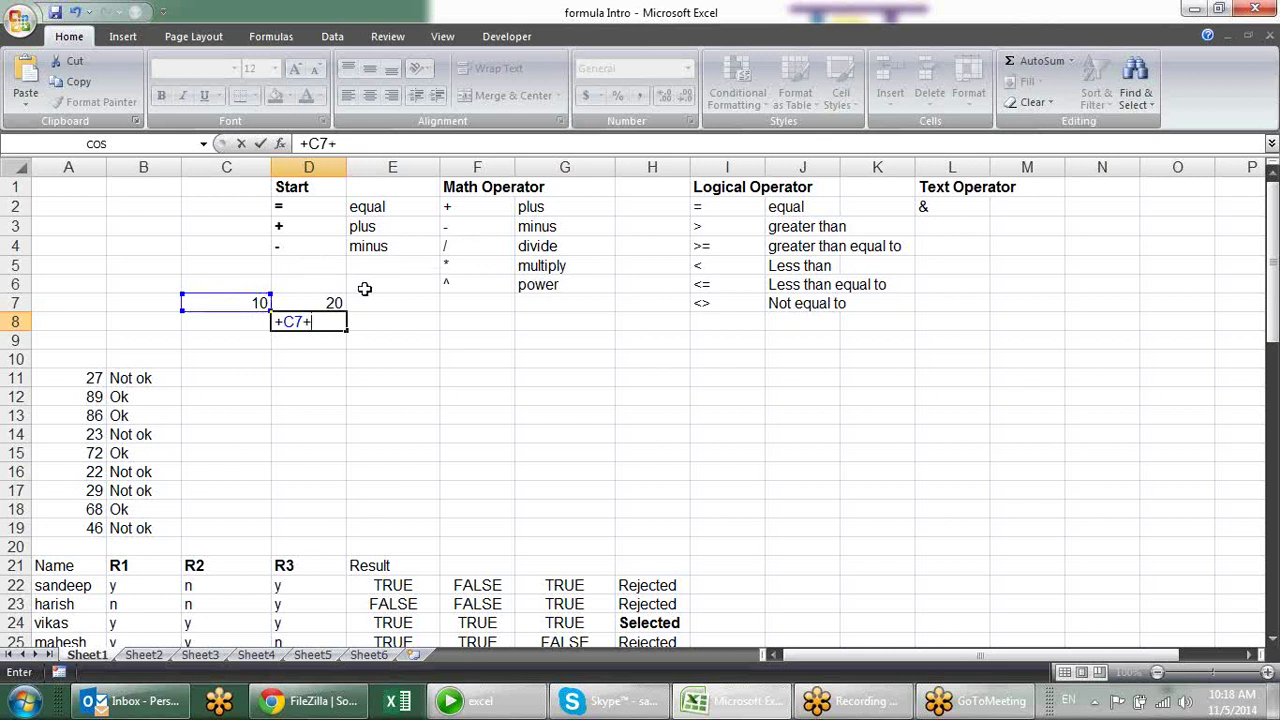
left_click(333, 304)
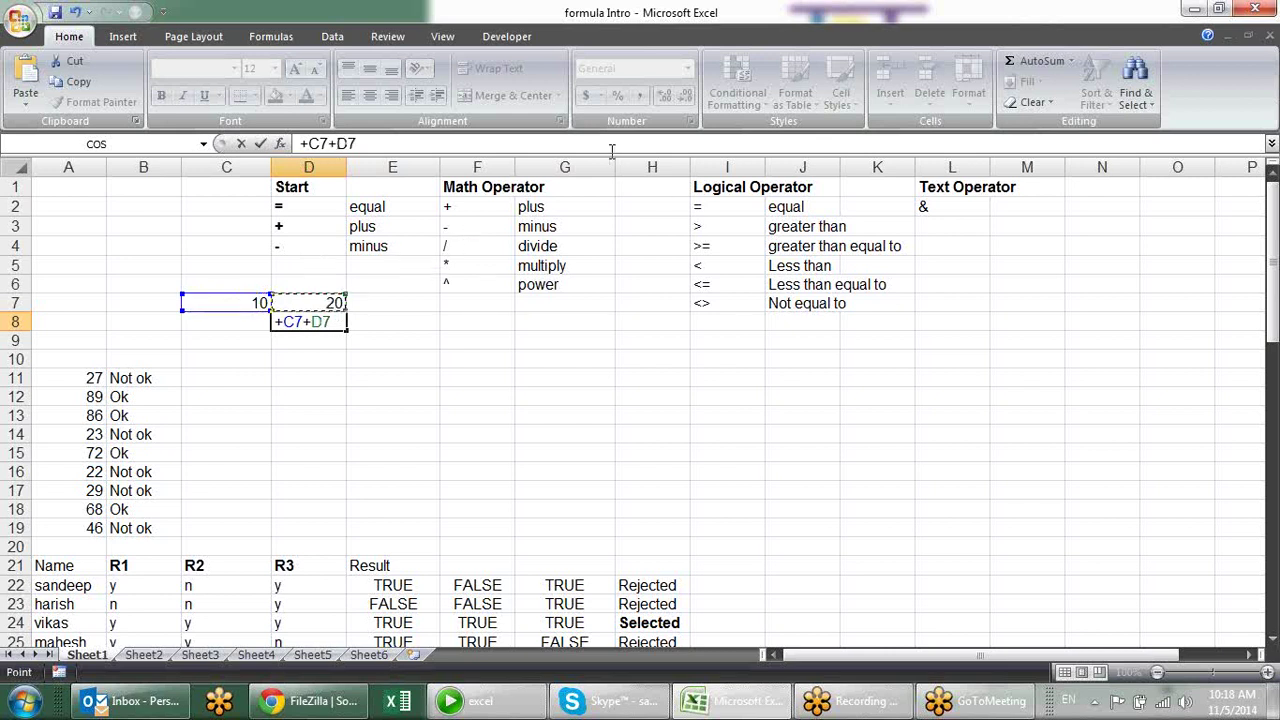
key("Return")
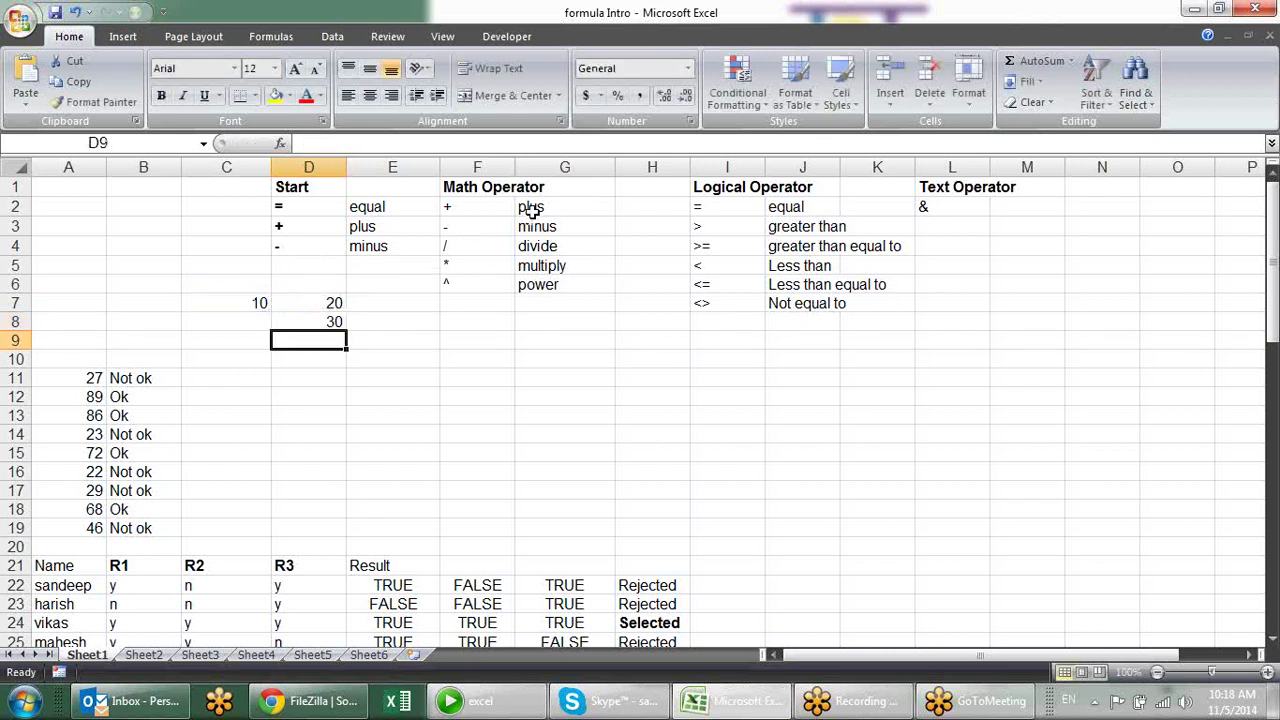
Step: Change D8 to =-C7+D7 so it returns 10
left_click(322, 321)
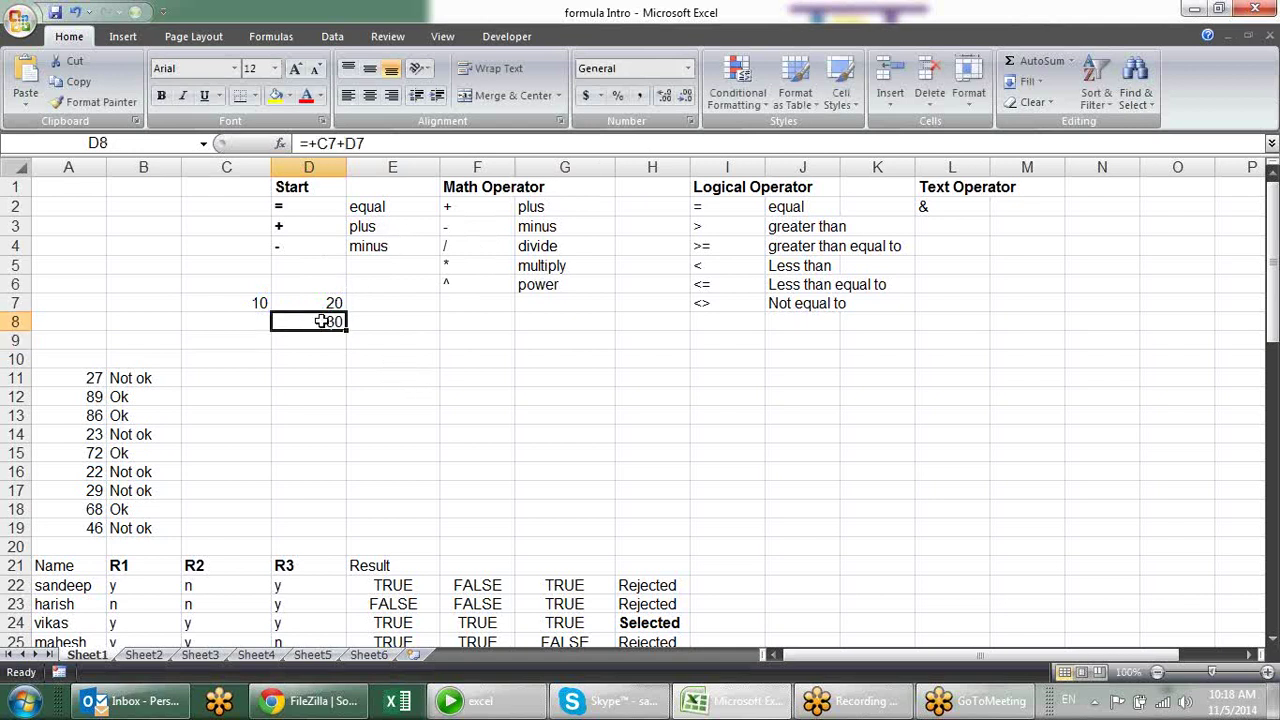
type("-")
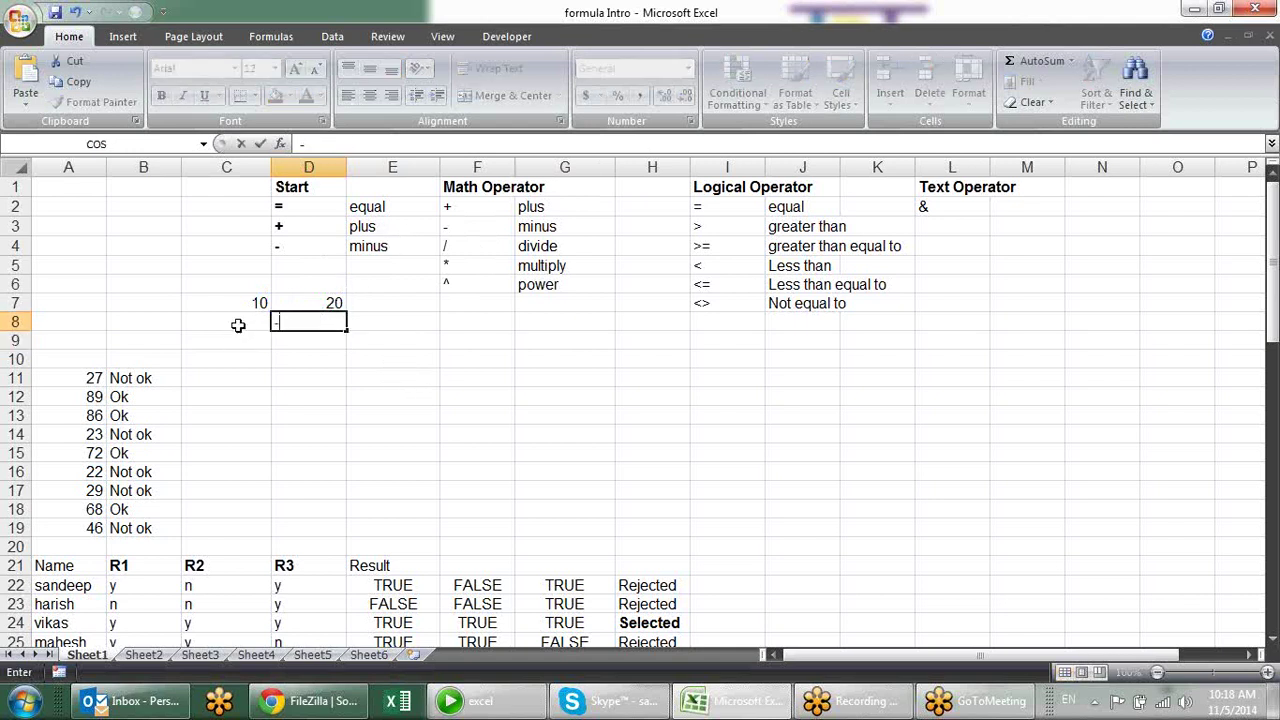
left_click(244, 300)
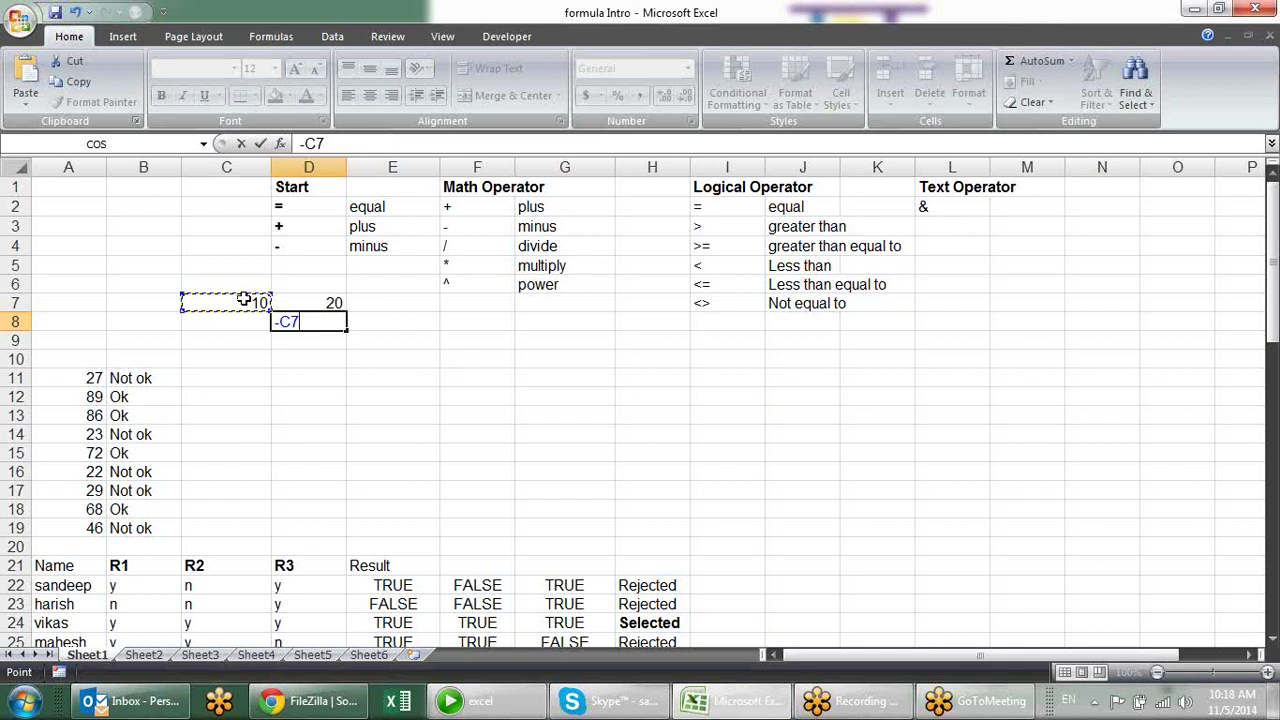
type("+")
left_click(306, 300)
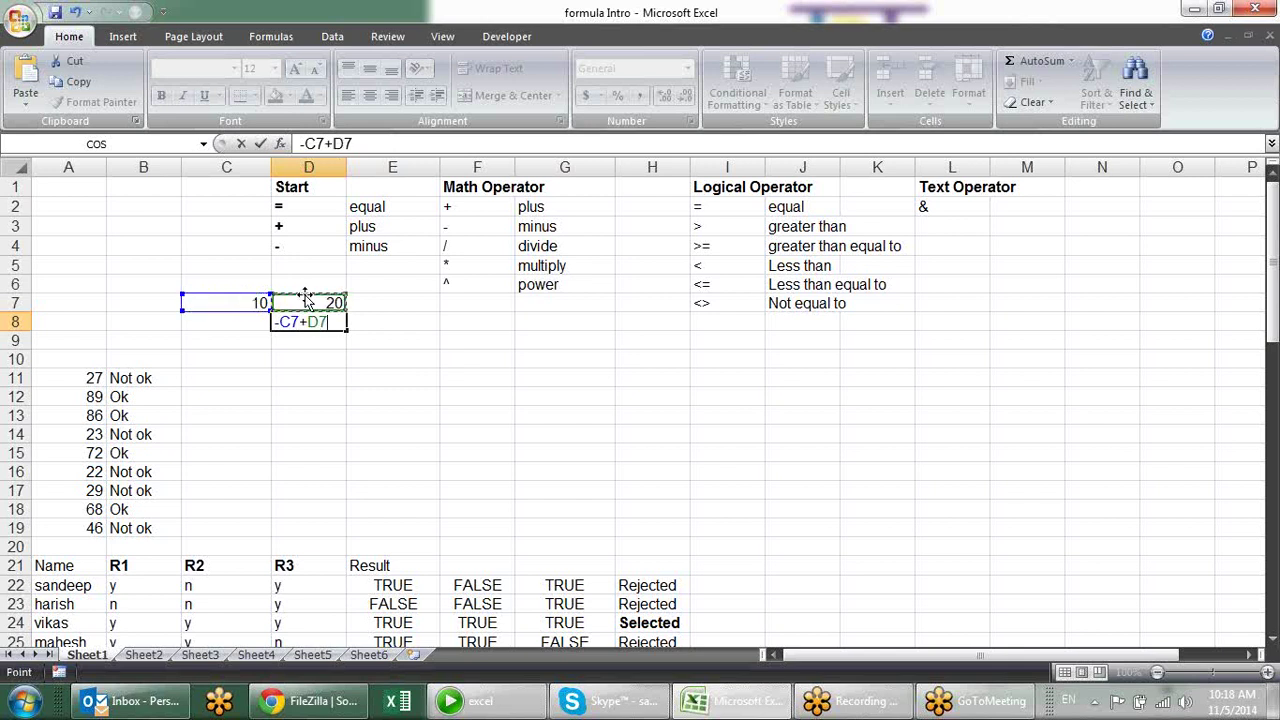
key("Return")
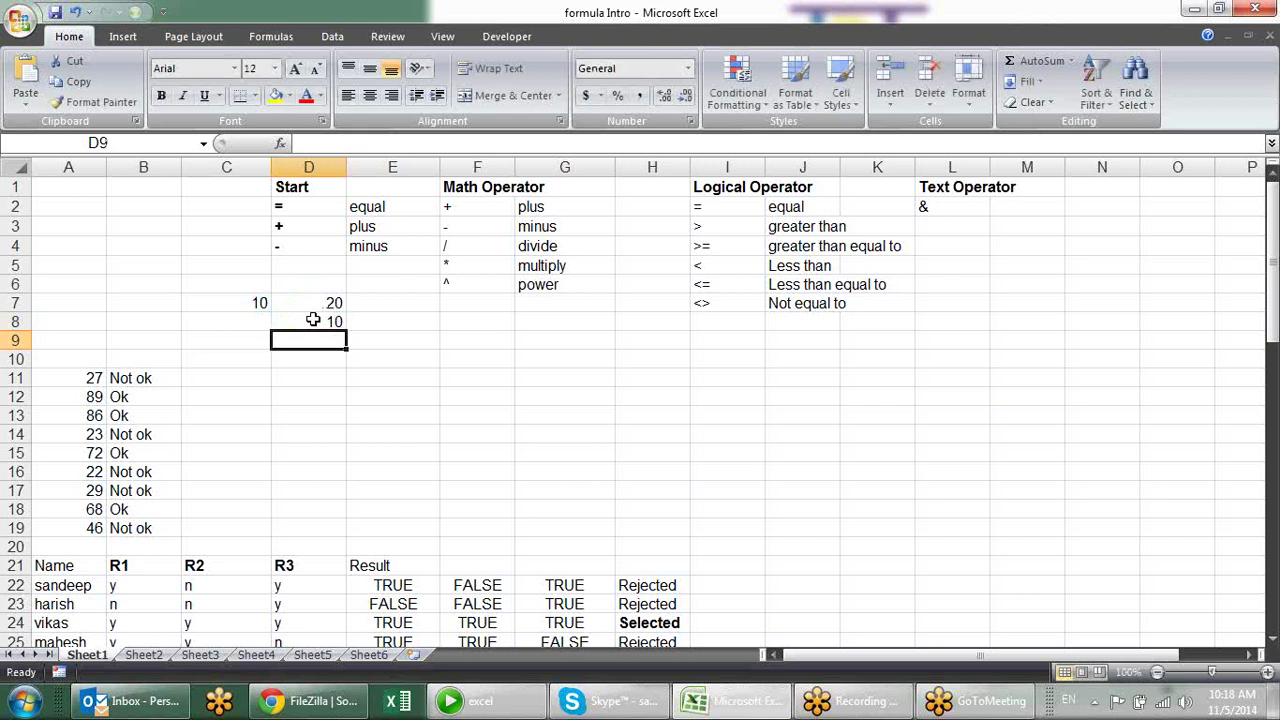
Step: Clear D8, undo the deletion, and review its =-C7+D7 formula without changing it
left_click(313, 321)
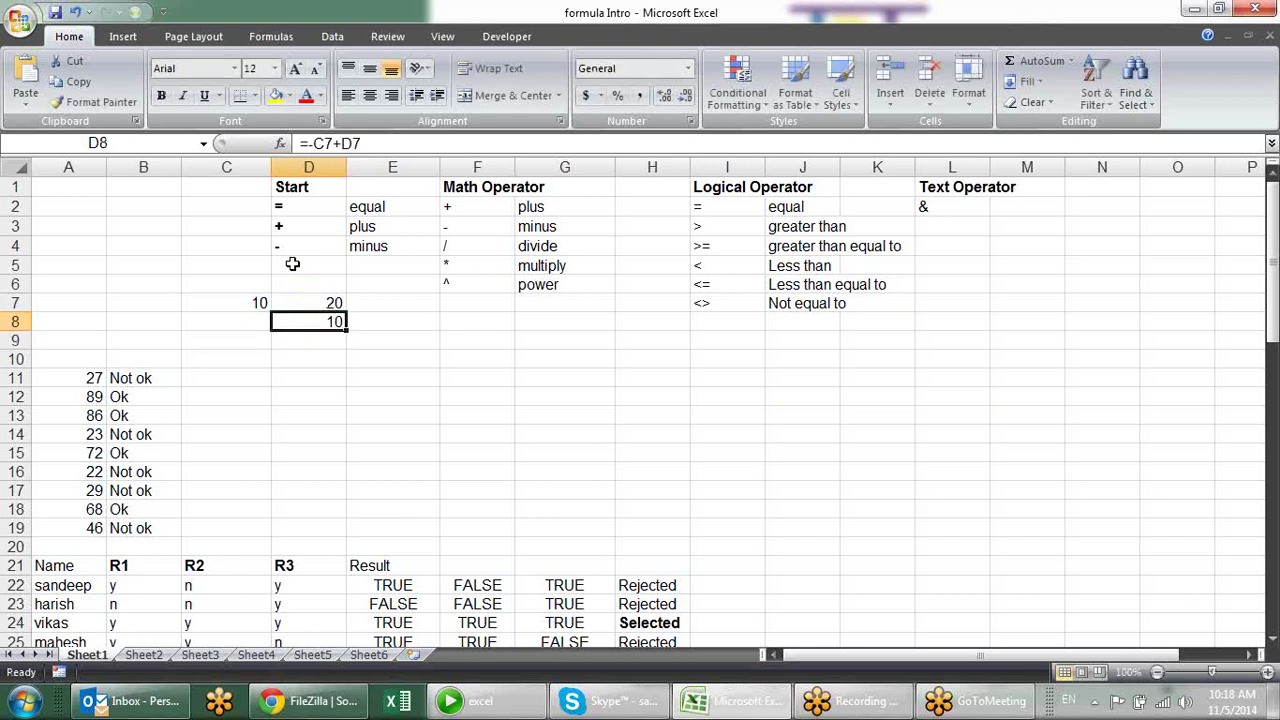
key("Delete")
key("ctrl+z")
left_click(337, 206)
left_click(338, 228)
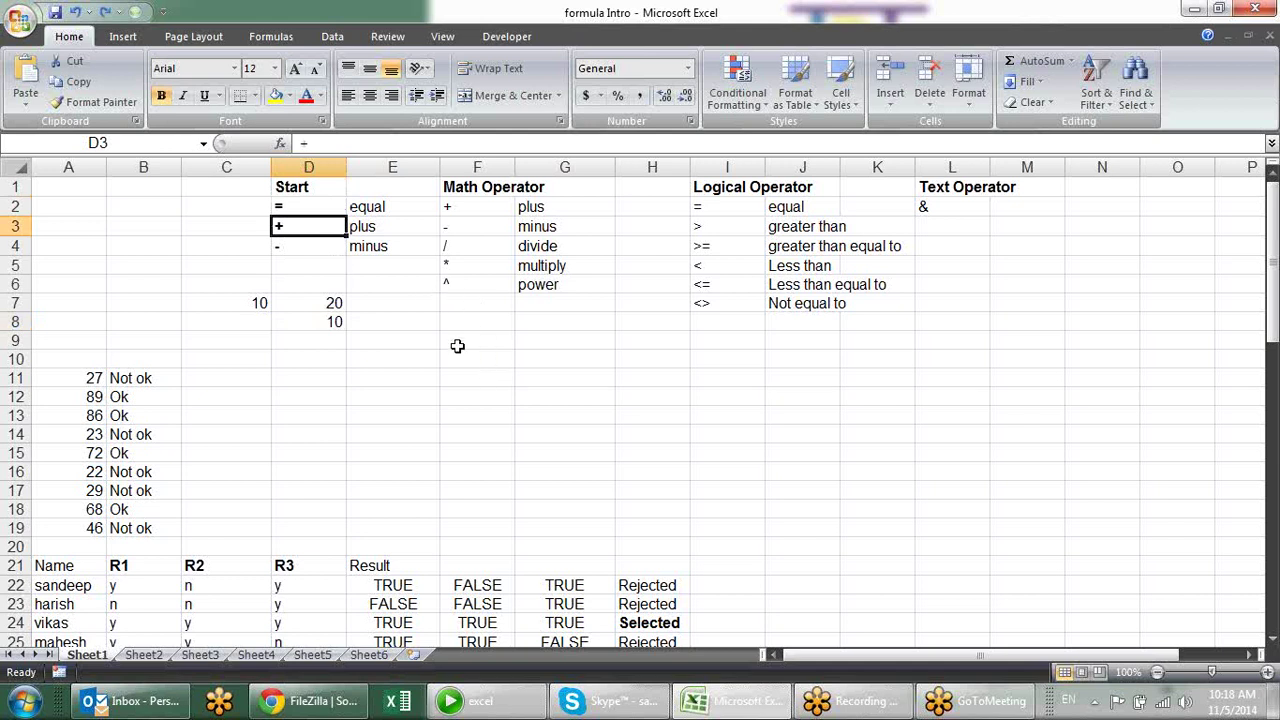
double_click(308, 321)
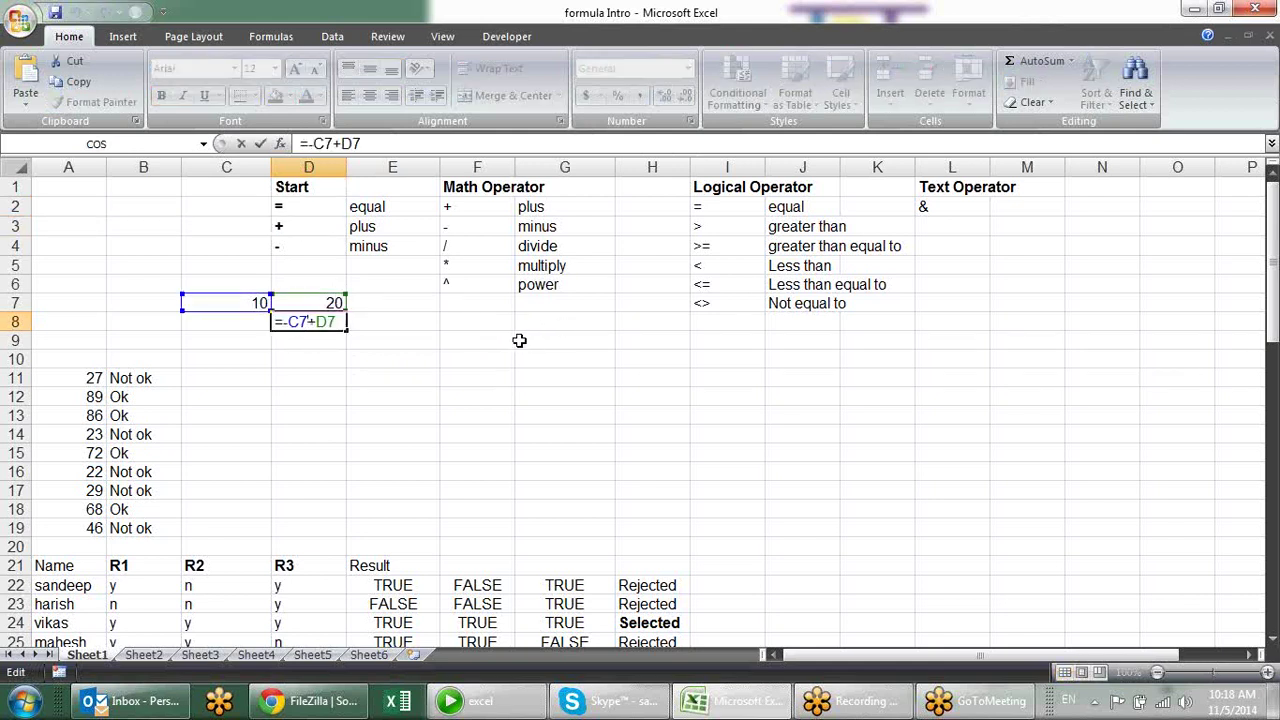
key("Escape")
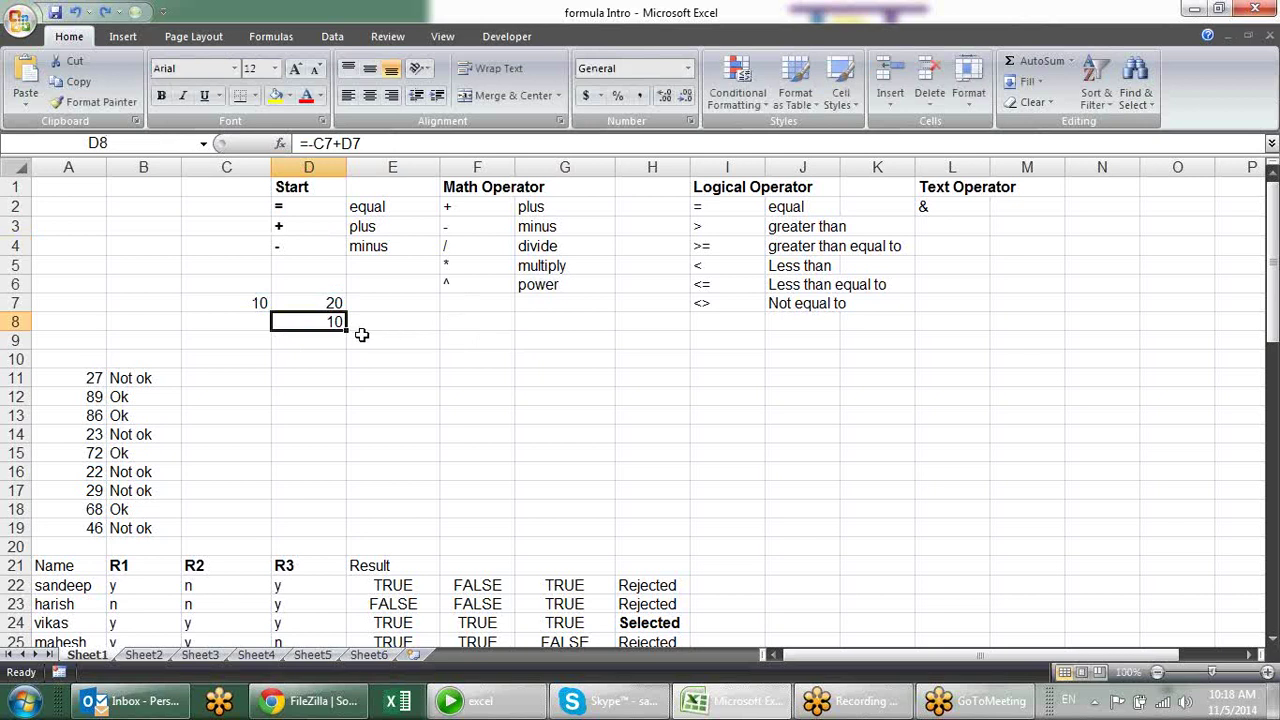
key("F2")
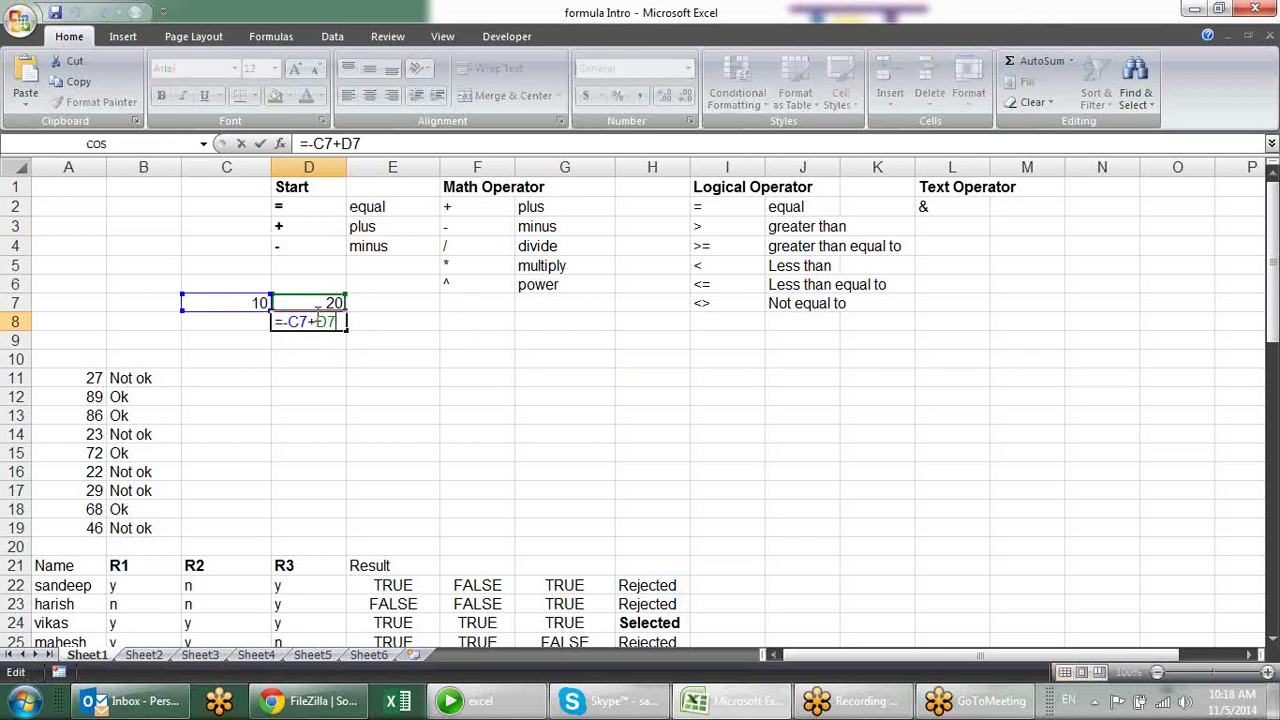
left_click_drag(315, 321, 300, 321)
left_click(313, 324)
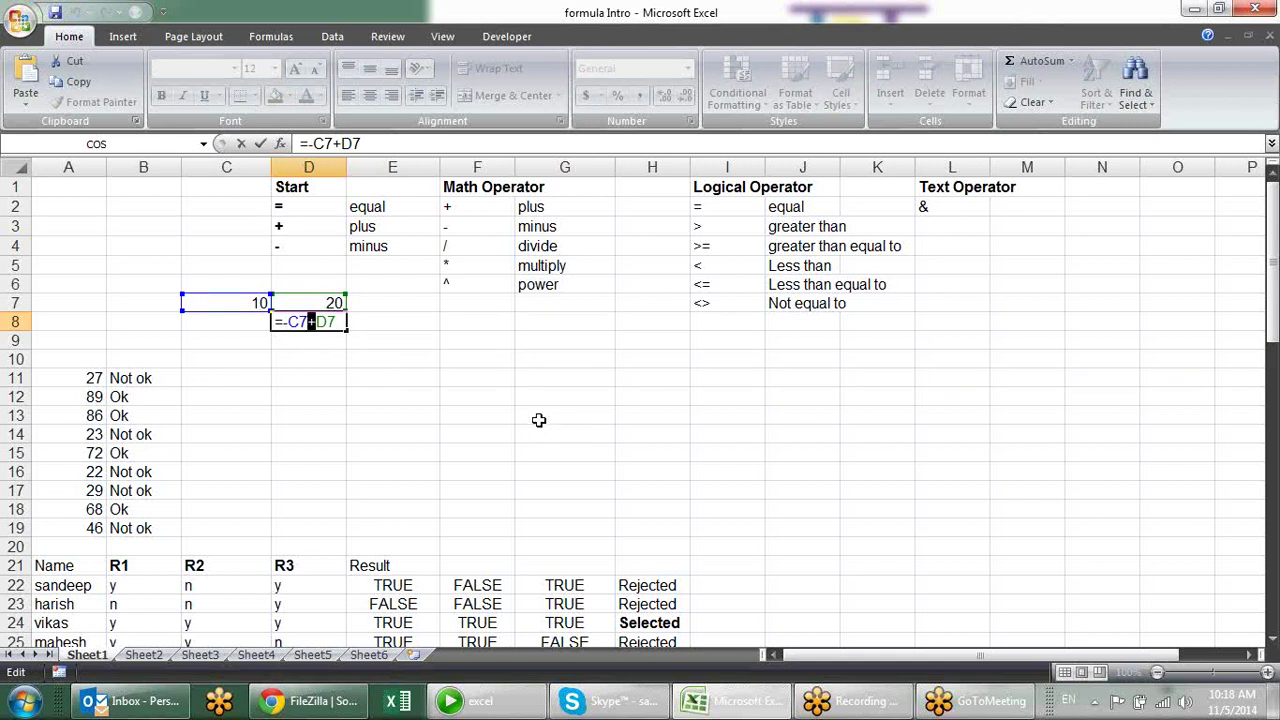
key("ctrl+Return")
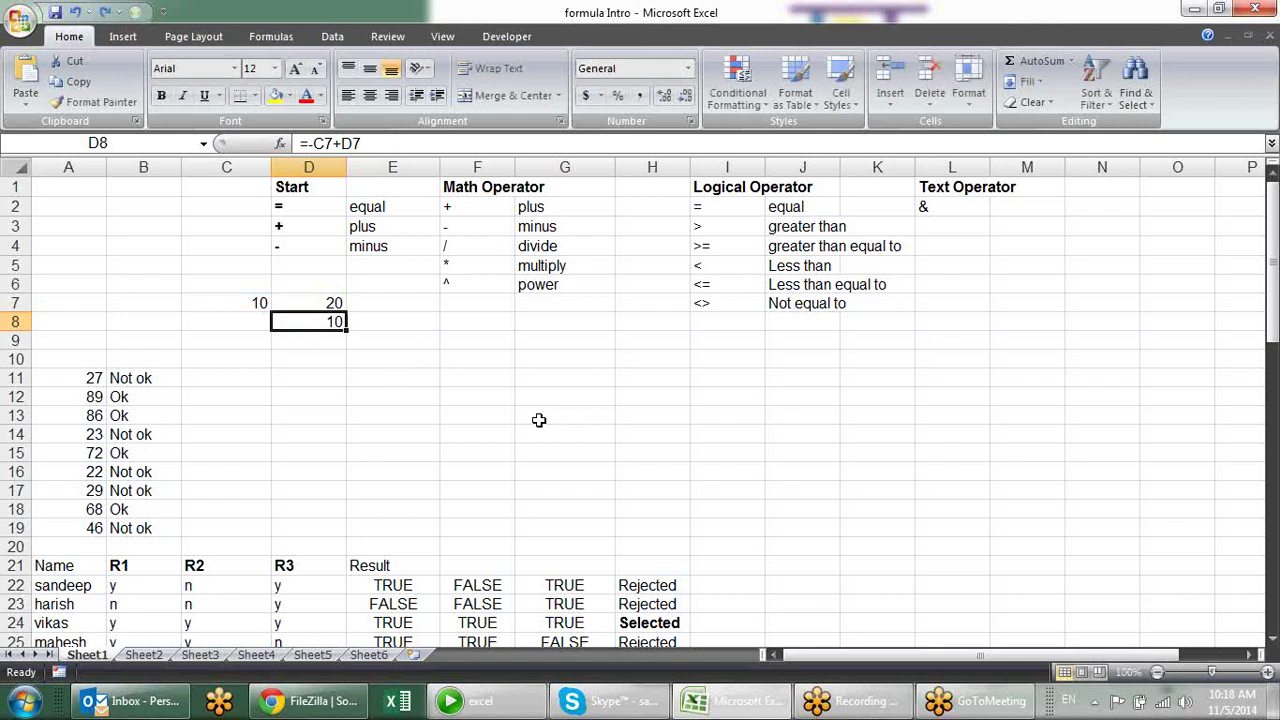
Step: Go through the +, -, /, * and ^ operator symbols listed in F2:F6
left_click(503, 206)
left_click(507, 228)
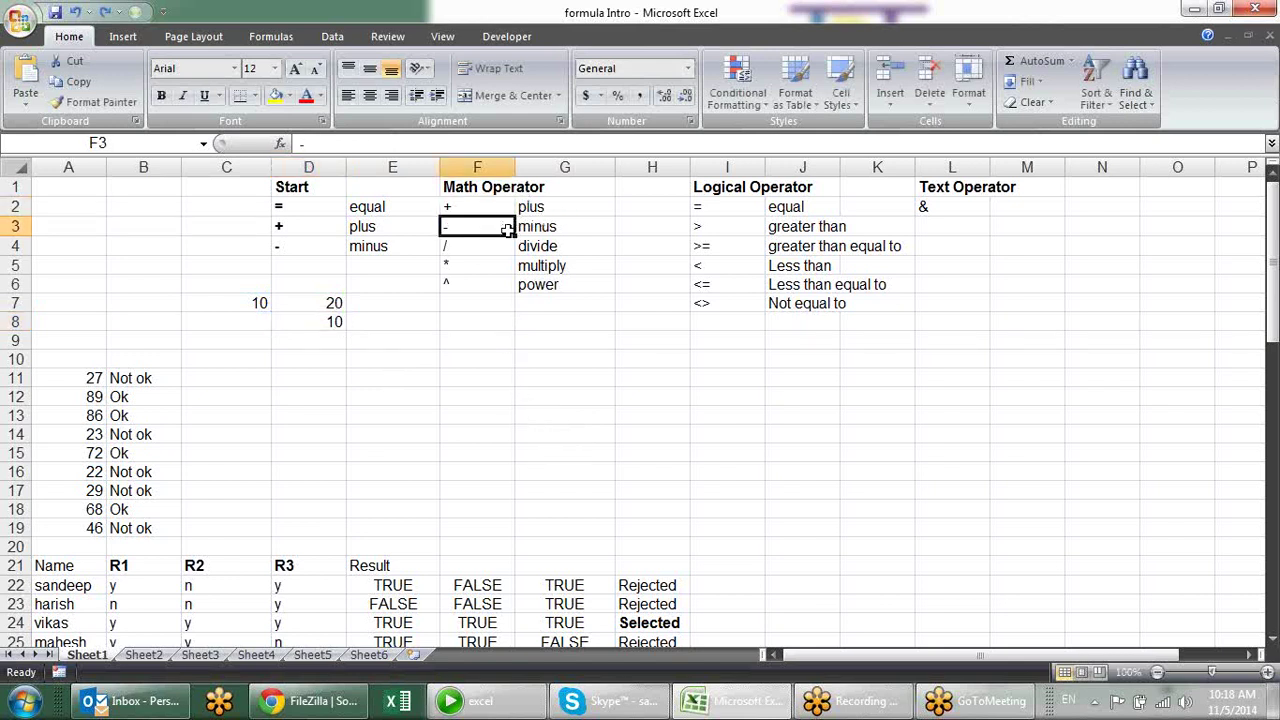
left_click(501, 245)
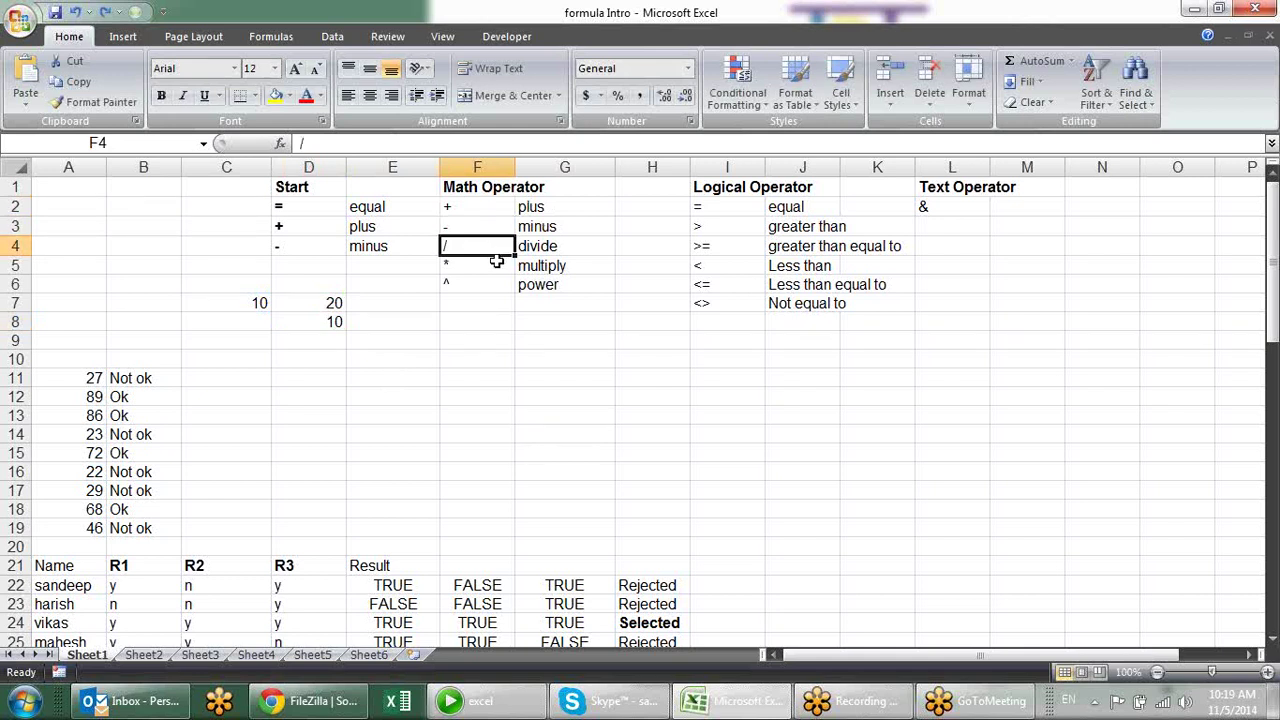
left_click(497, 262)
left_click(491, 291)
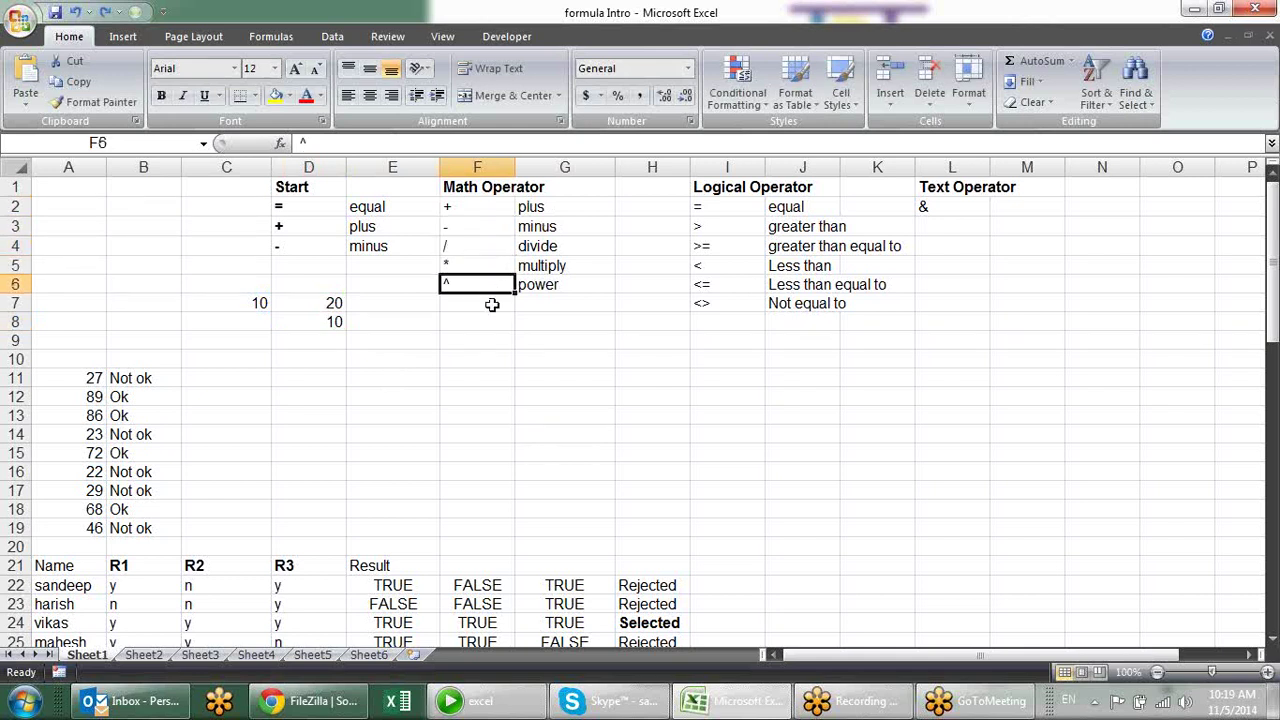
Step: Enter 10 in E8 and 20 in F8, then start a formula in G8 referencing E8
left_click(410, 324)
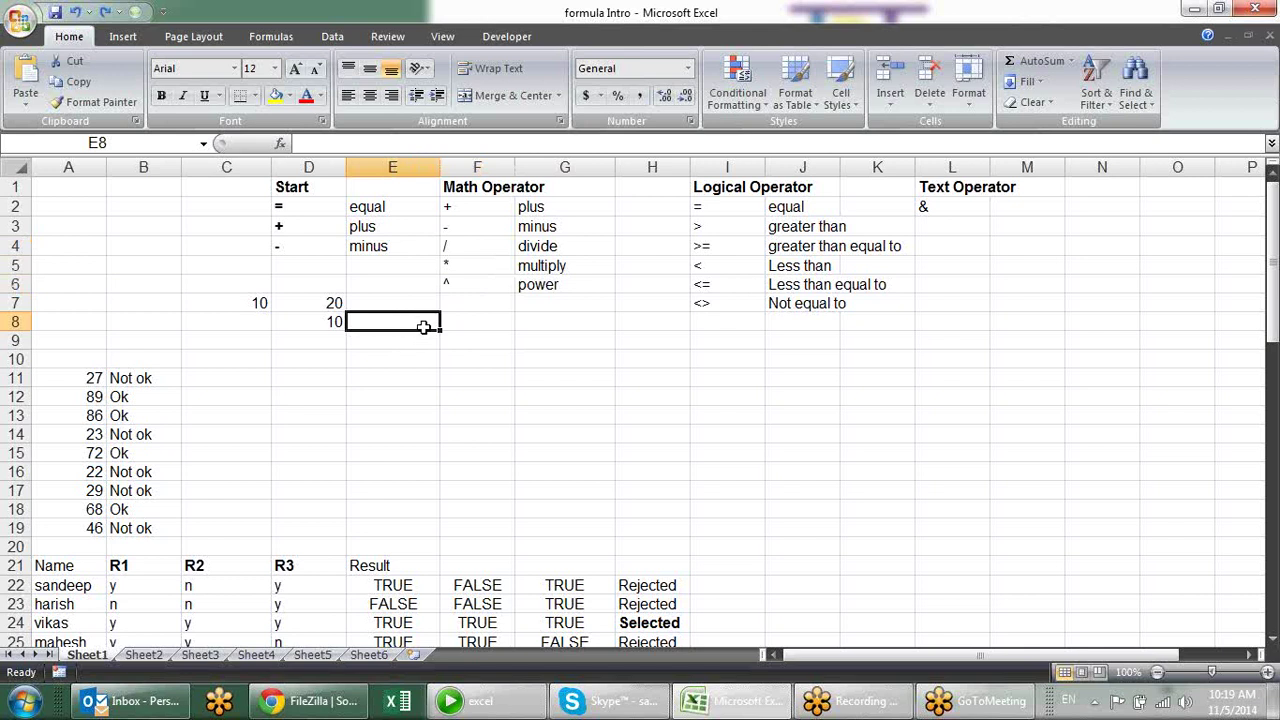
type("10")
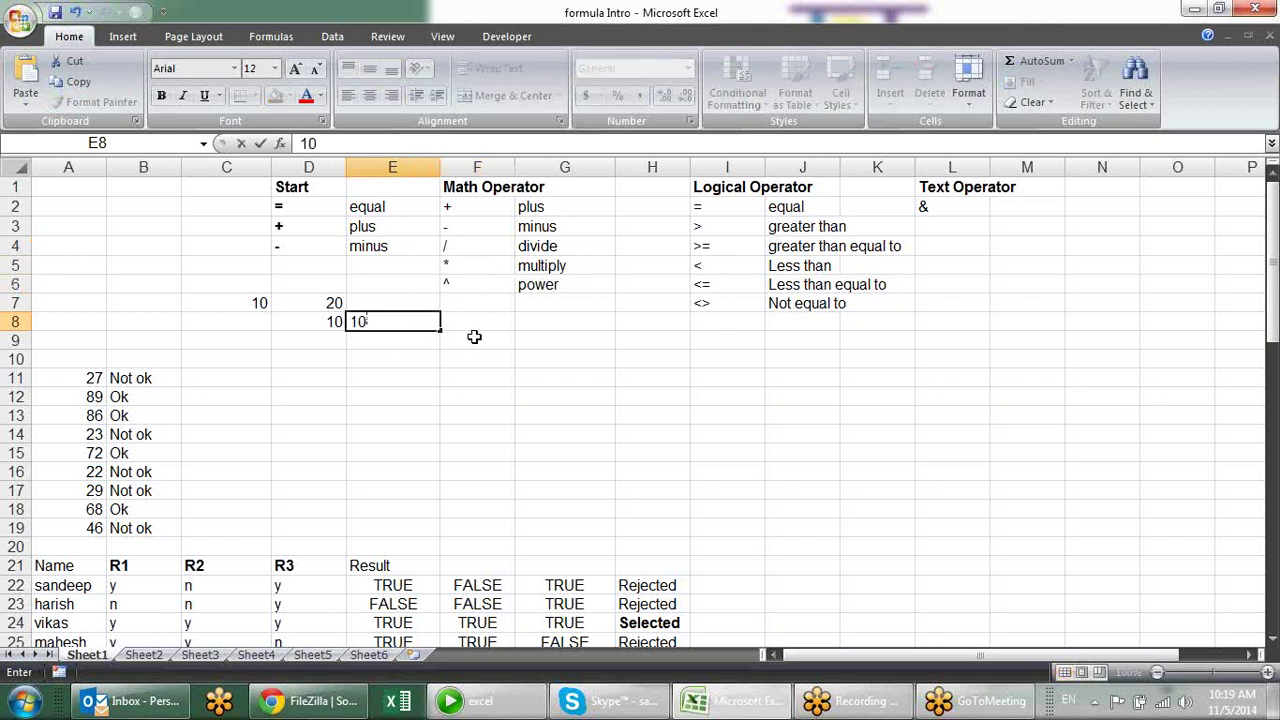
key("Tab")
type("20")
key("Tab")
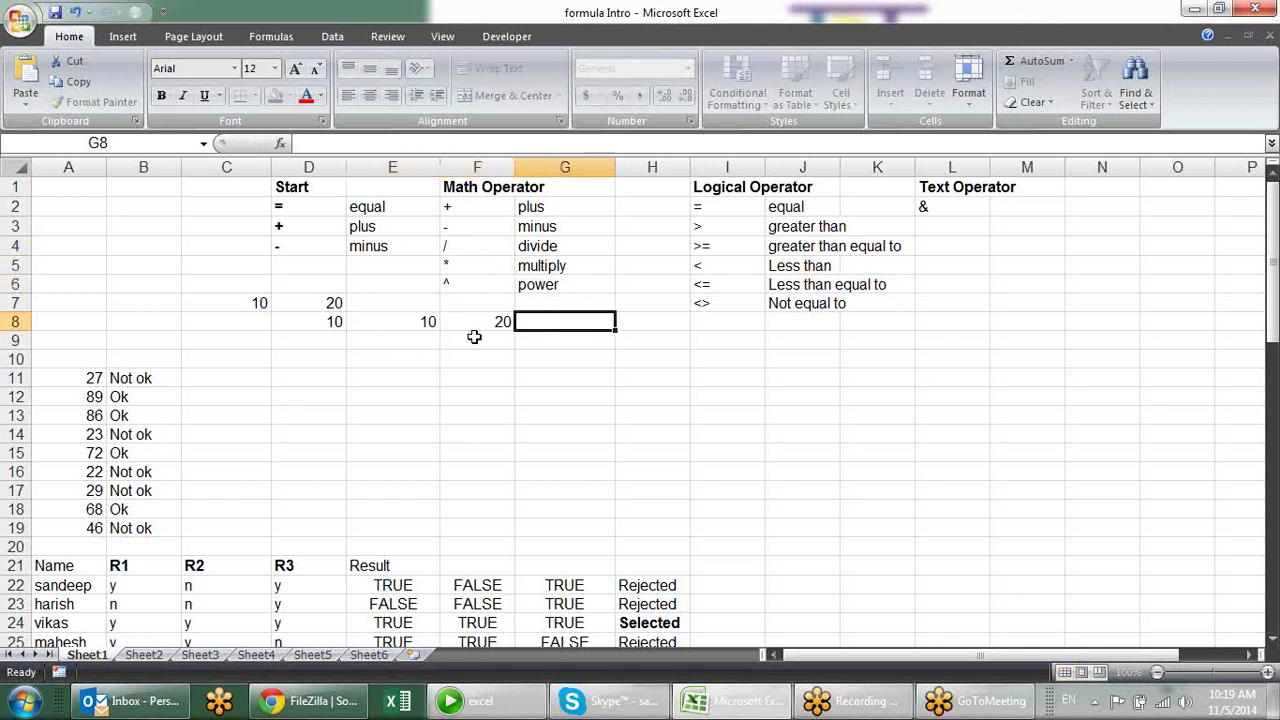
type("=")
key("Down")
key("Down")
key("Left")
key("Left")
key("Up")
key("Up")
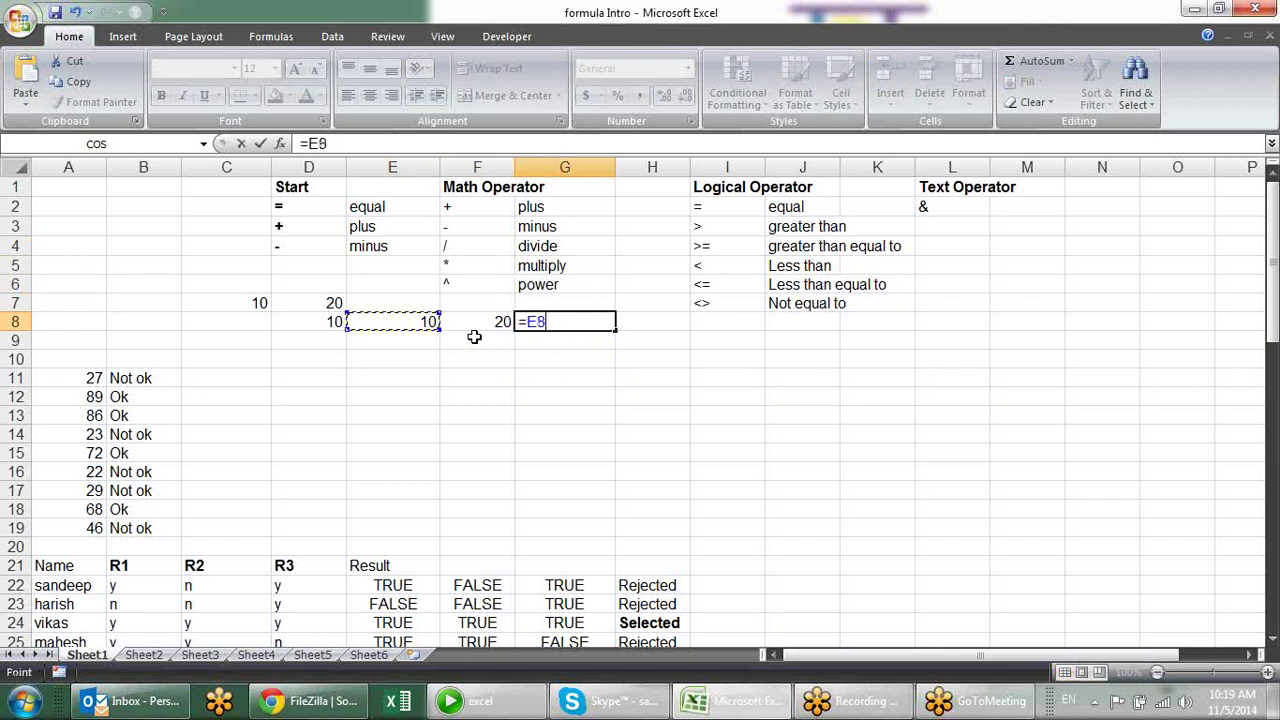
type("+")
key("Return")
Step: Edit G8's formula into the power formula =E8^F8
key("Up")
key("Right")
key("Right")
key("F2")
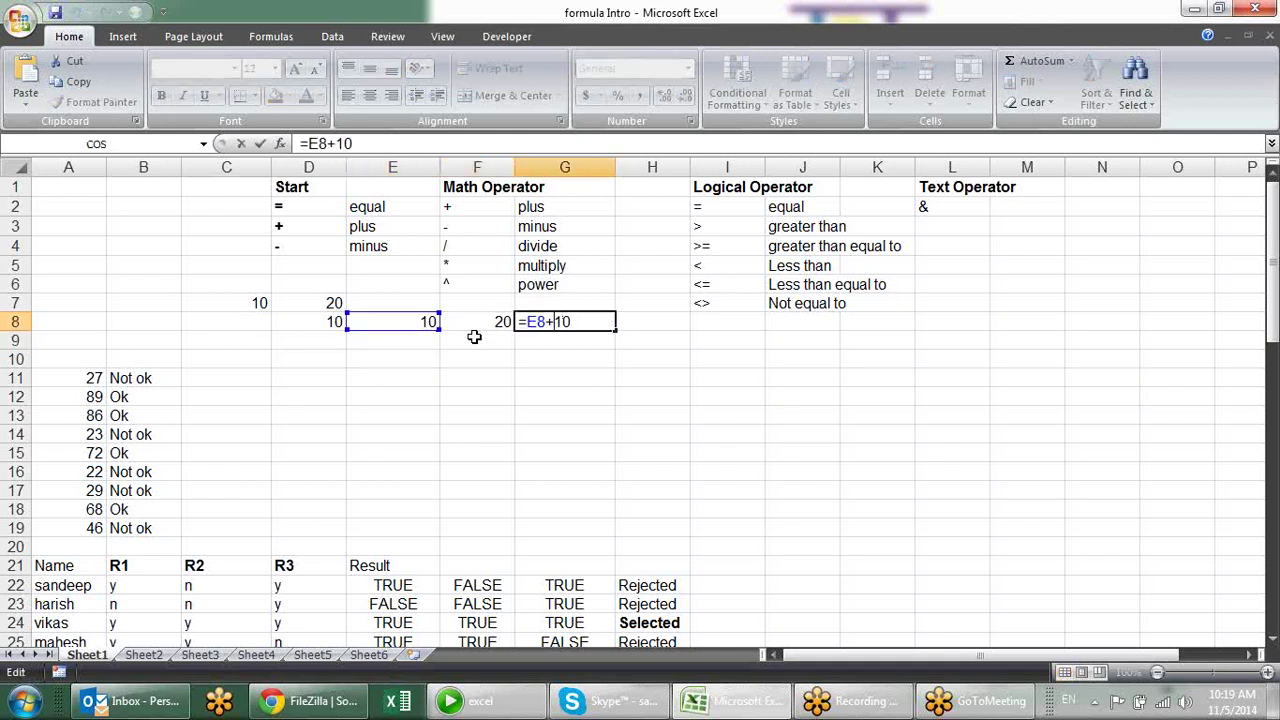
key("Left")
key("Left")
key("BackSpace")
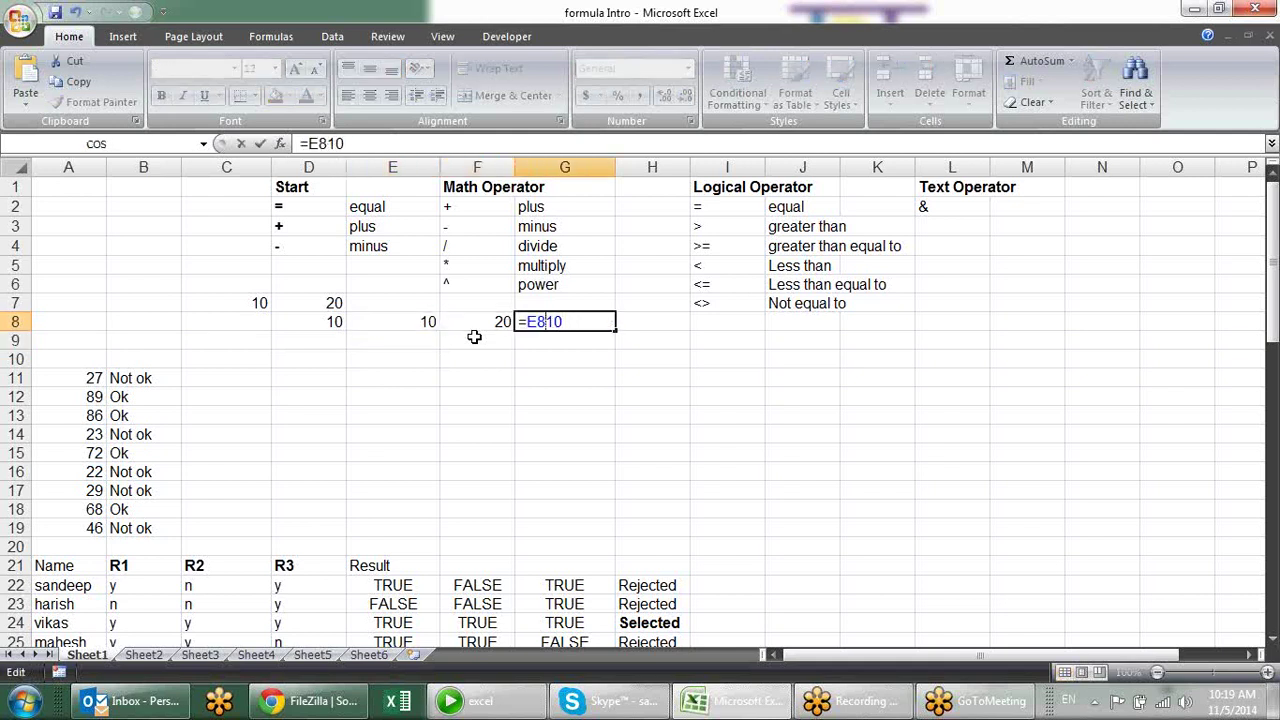
type("^")
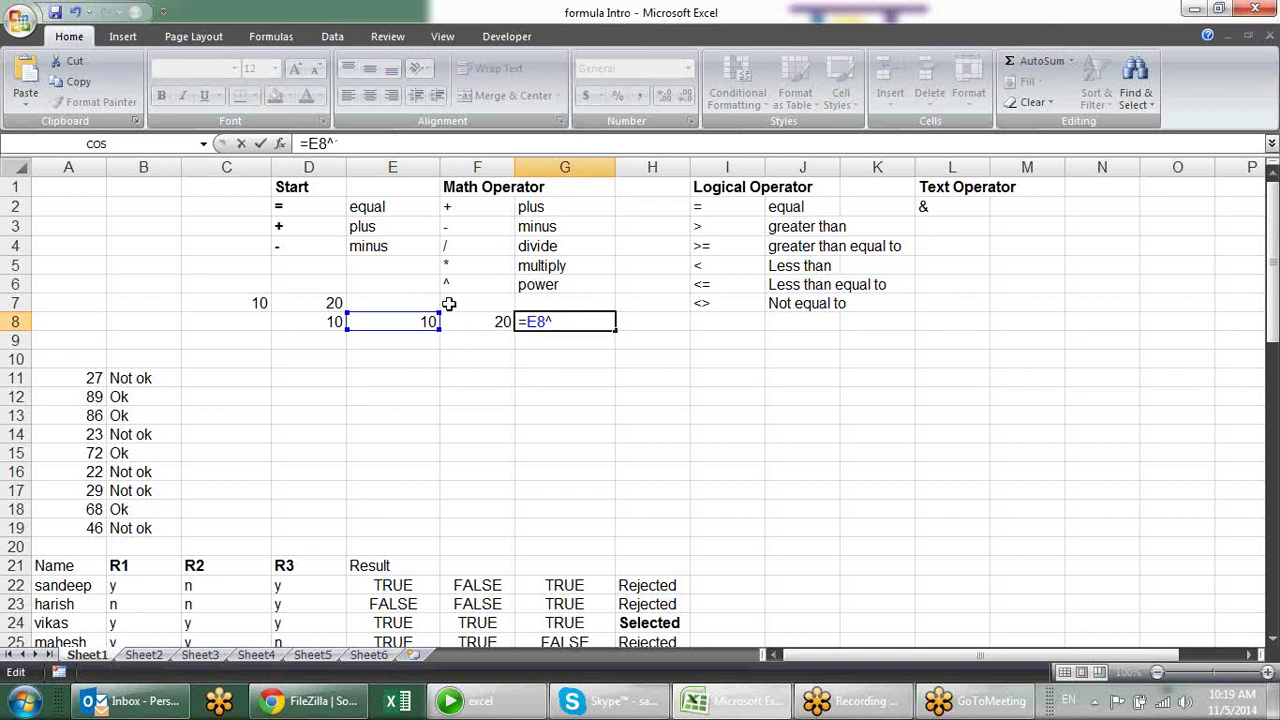
left_click(484, 321)
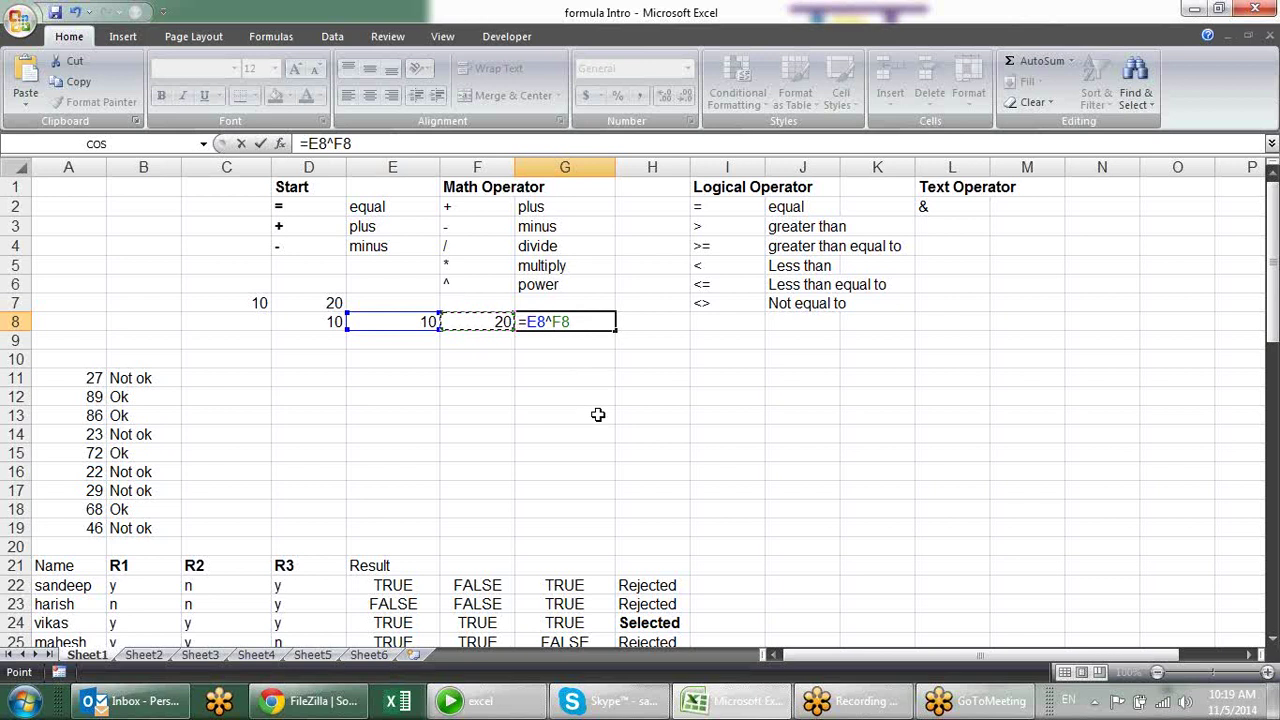
key("Return")
Step: Set F8 to 2, extend G8 to =E8^F8+D8 giving 110, then clear G8
left_click(497, 327)
type("2")
key("Return")
left_click(553, 327)
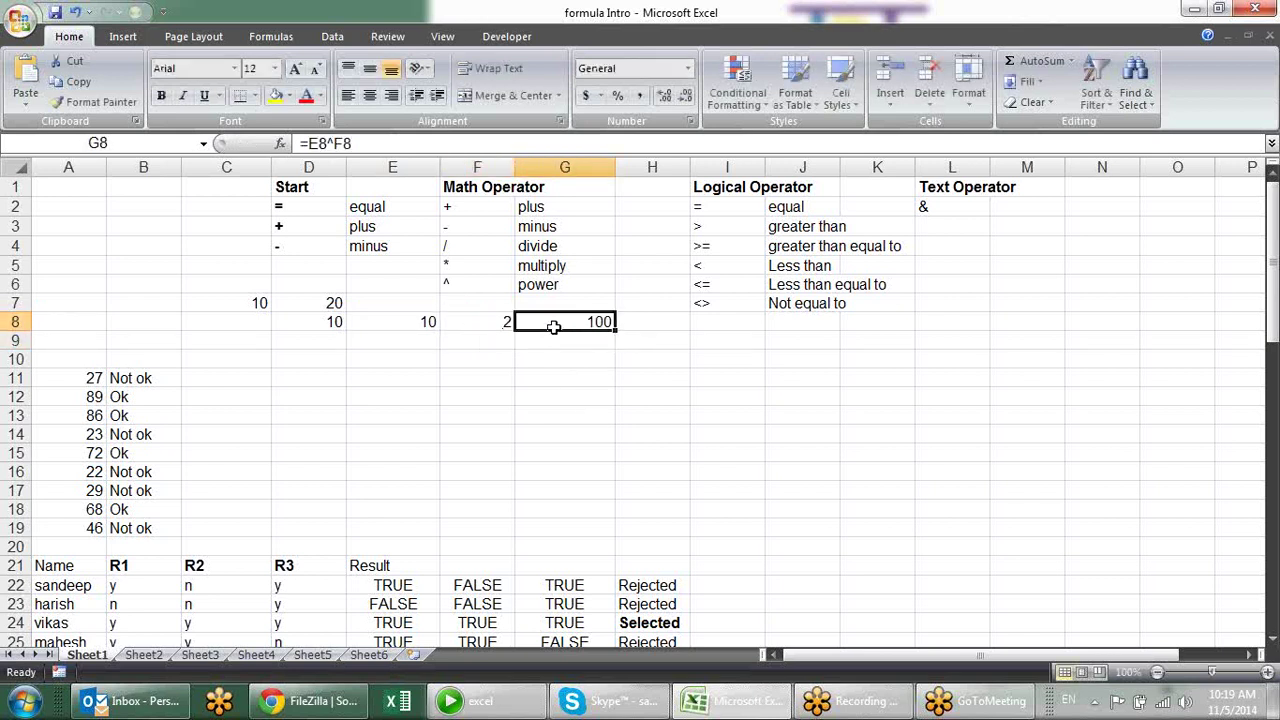
double_click(553, 327)
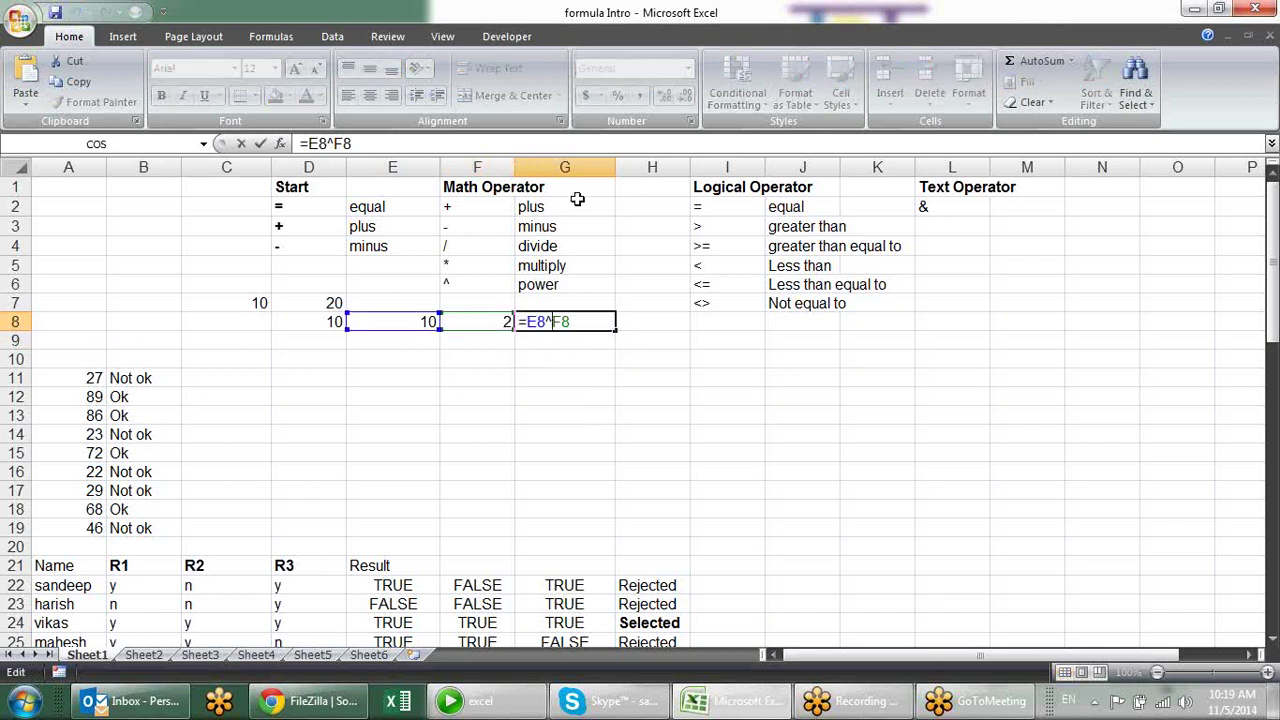
type("+")
left_click(333, 321)
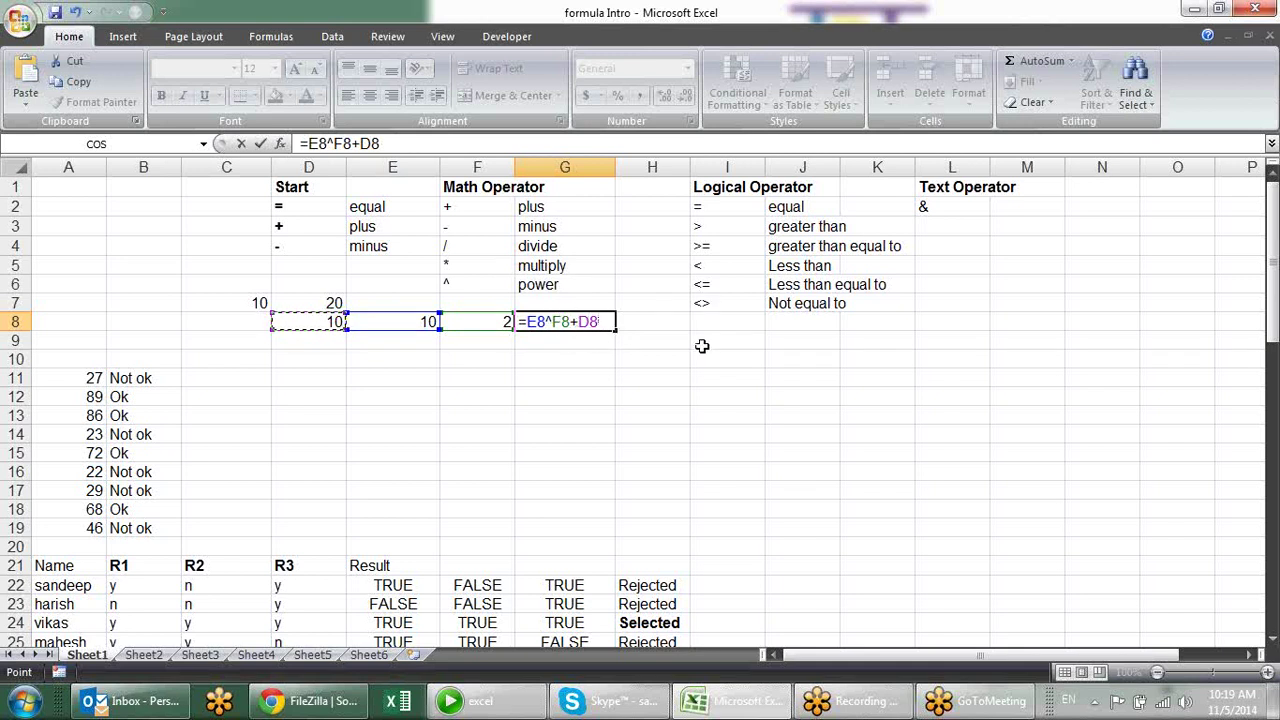
key("Return")
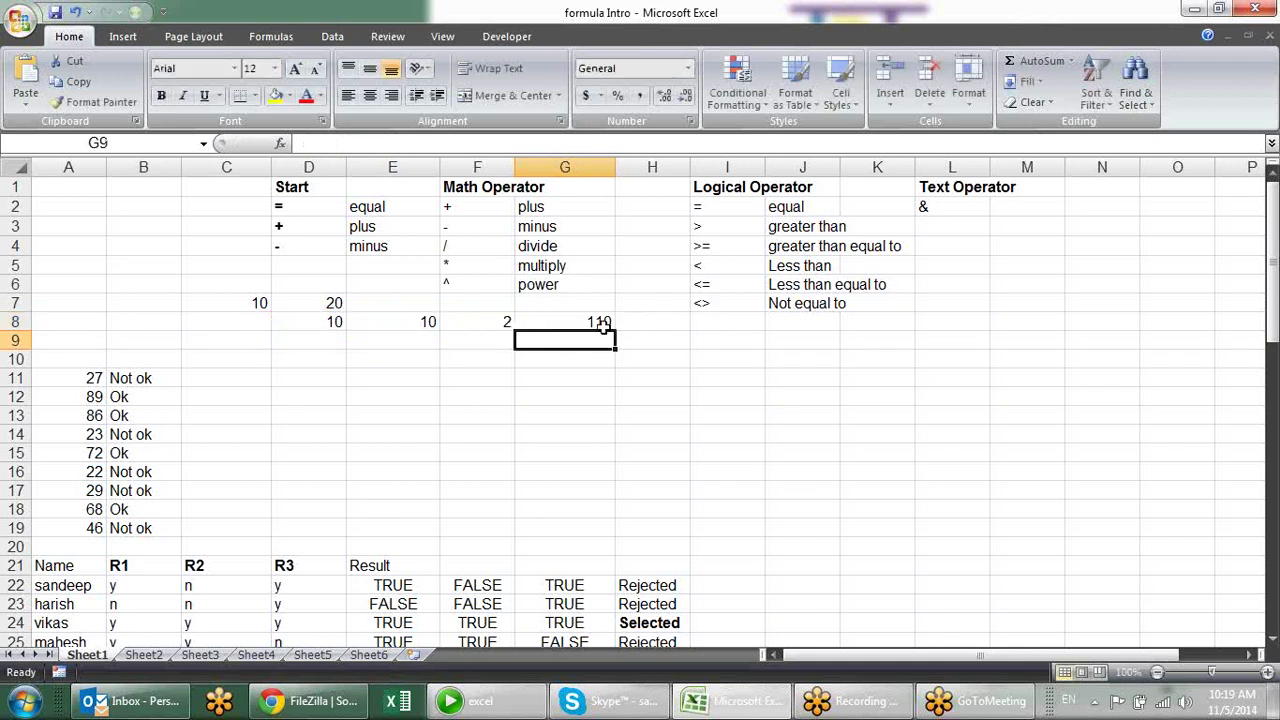
left_click(598, 322)
key("Delete")
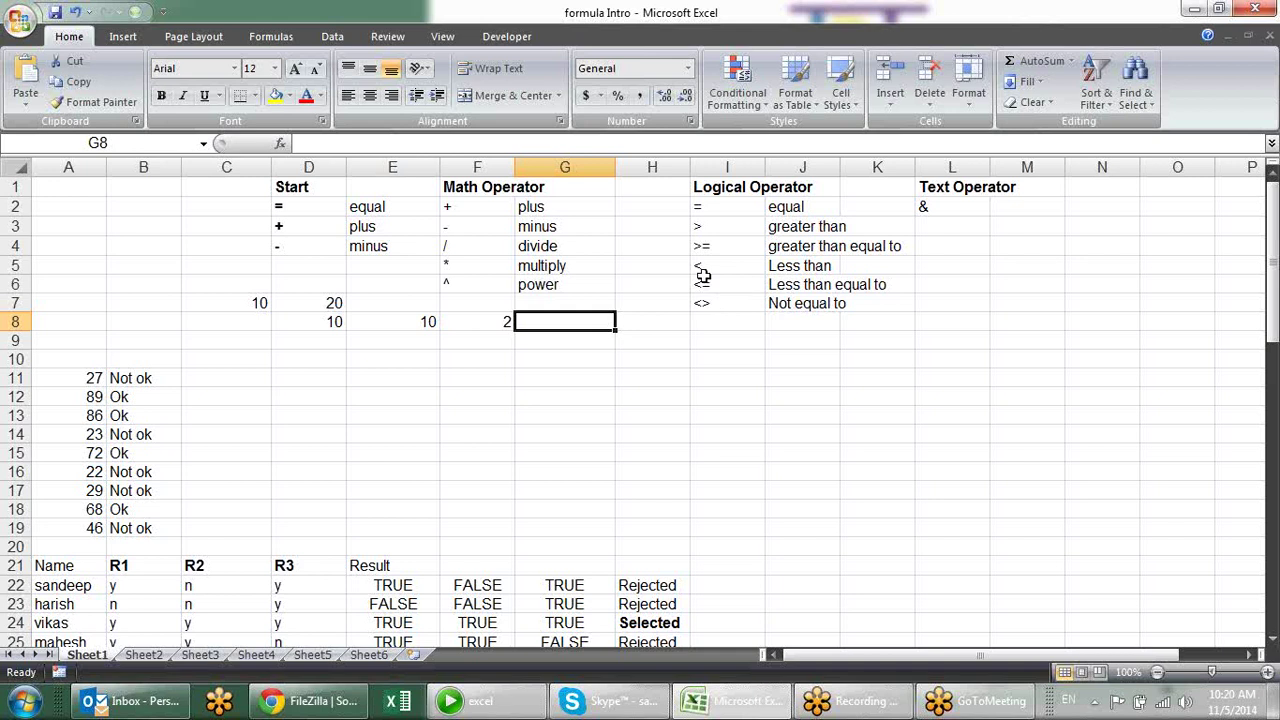
left_click(748, 203)
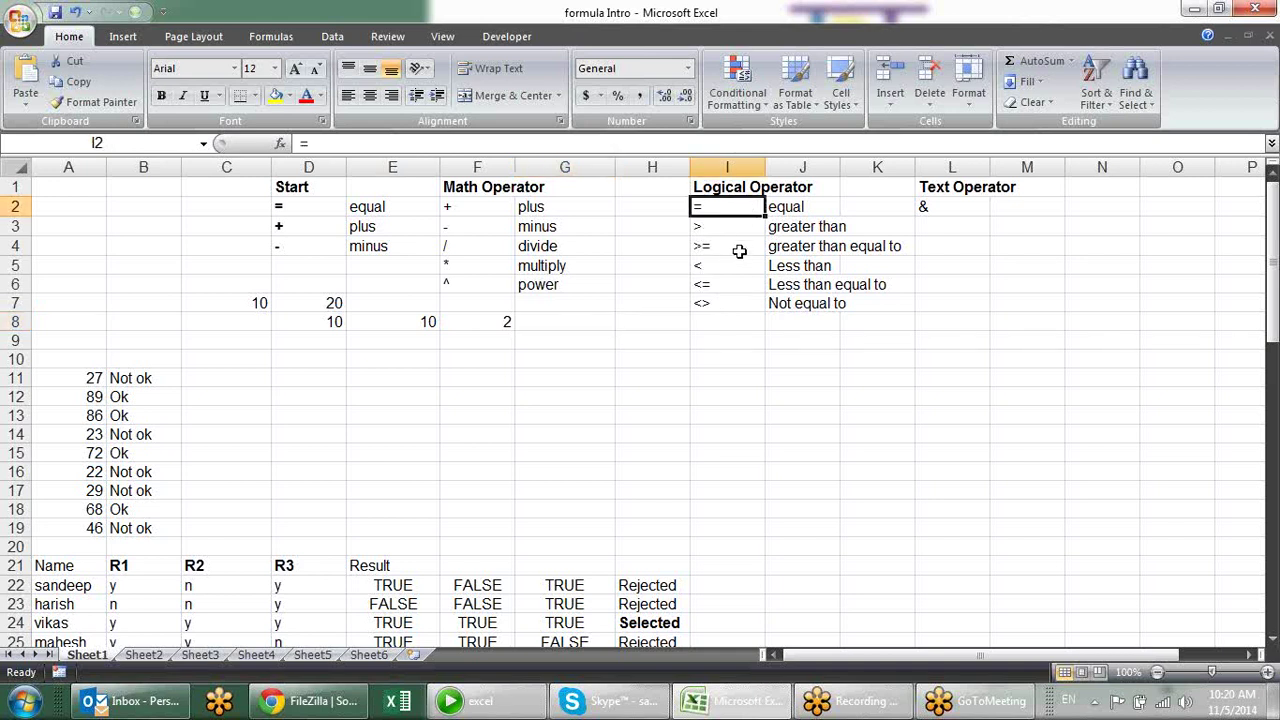
left_click(733, 228)
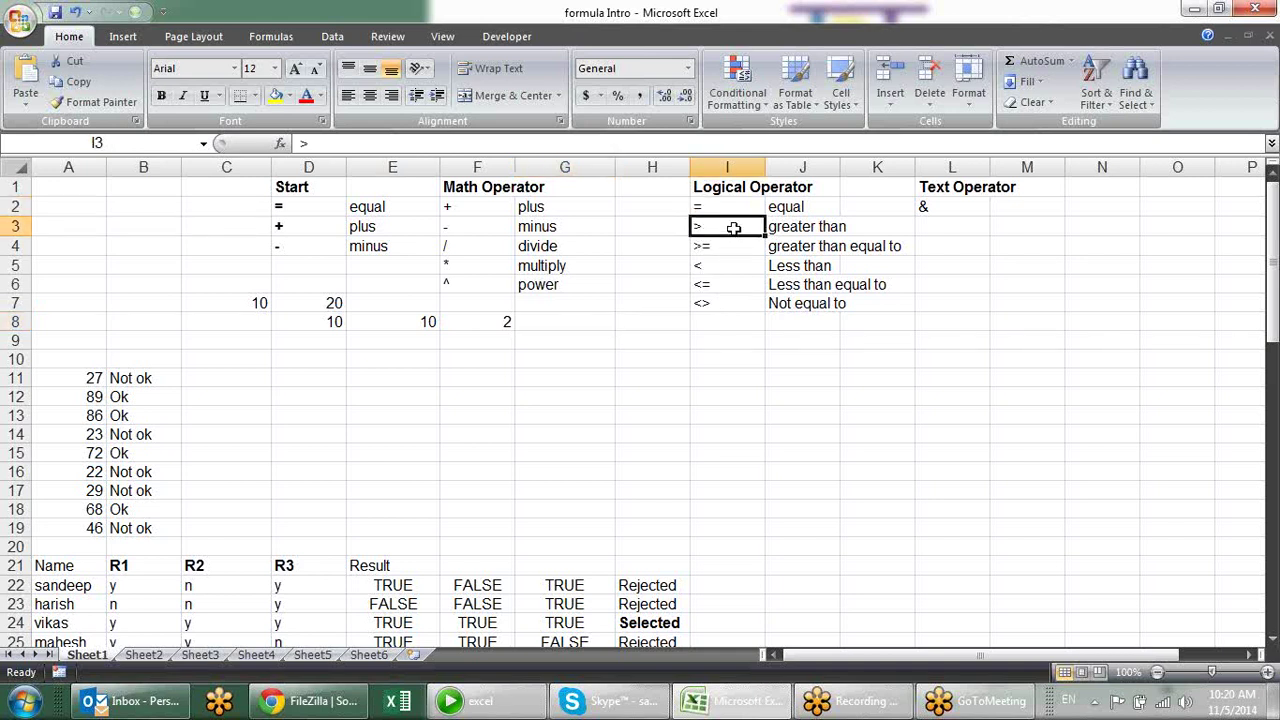
left_click(748, 250)
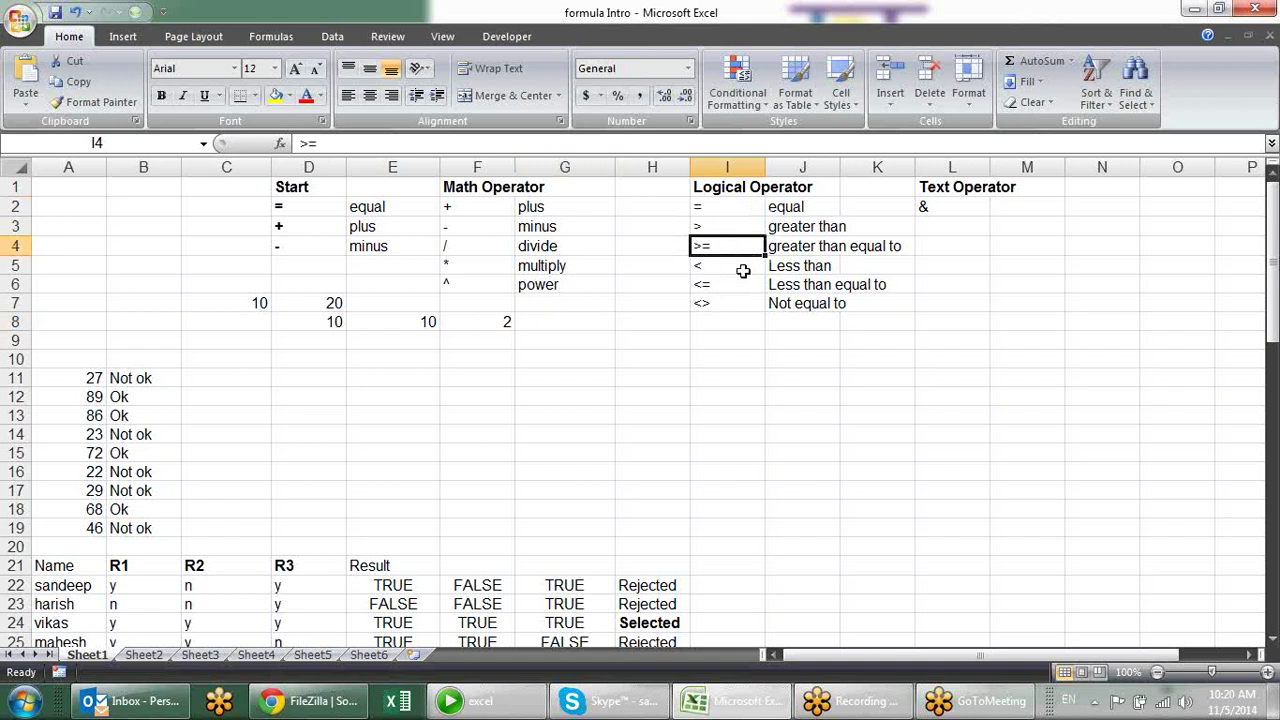
left_click(742, 268)
left_click(737, 287)
left_click(726, 303)
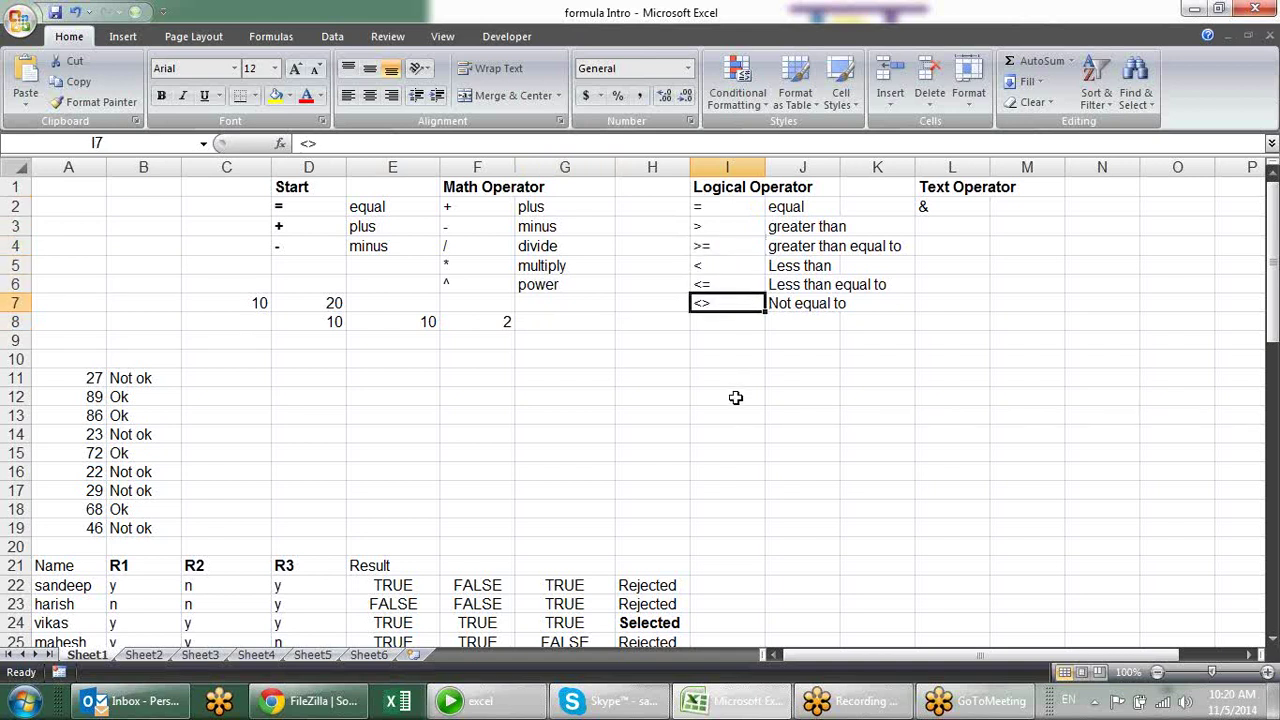
left_click(506, 227)
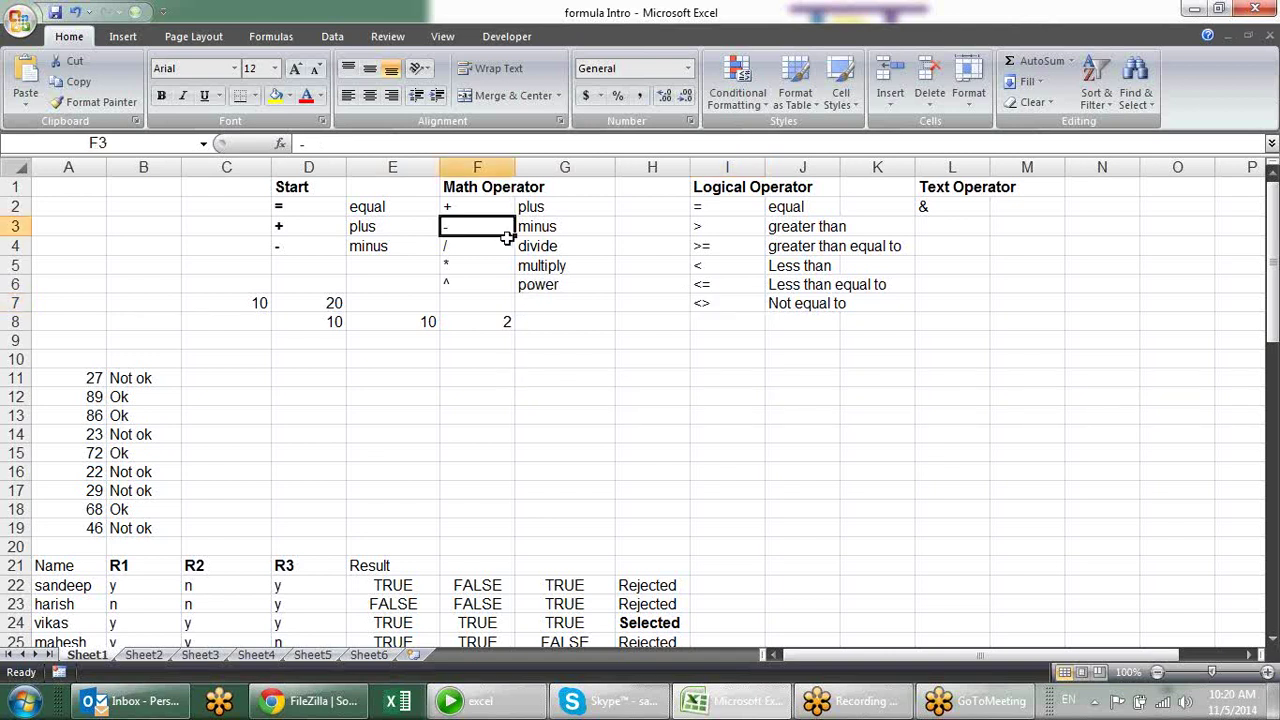
left_click_drag(506, 234, 505, 265)
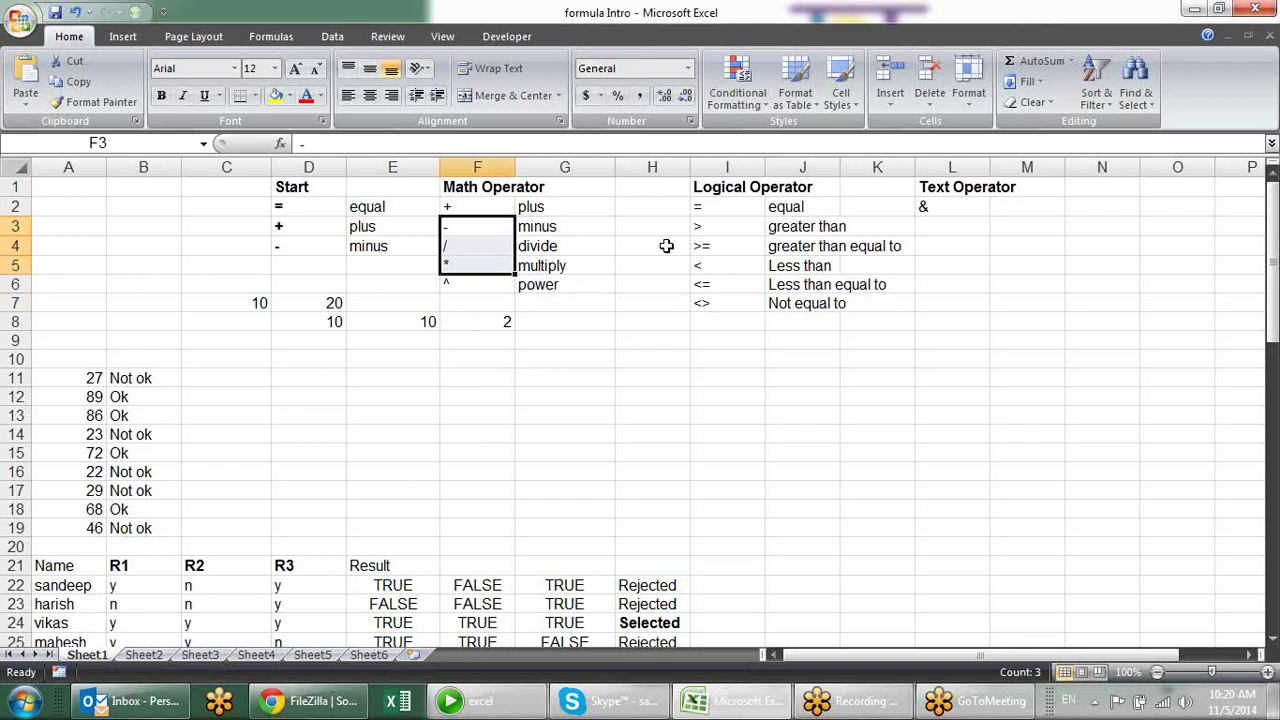
left_click_drag(705, 210, 711, 312)
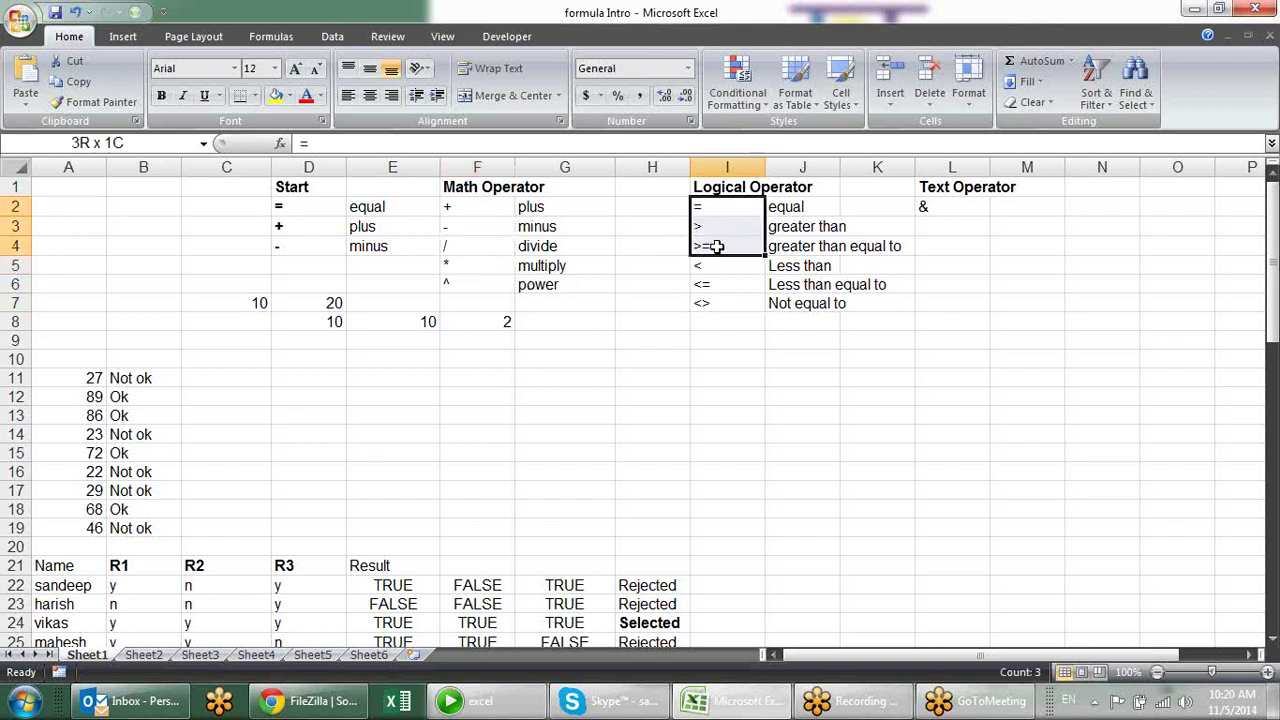
left_click(718, 302)
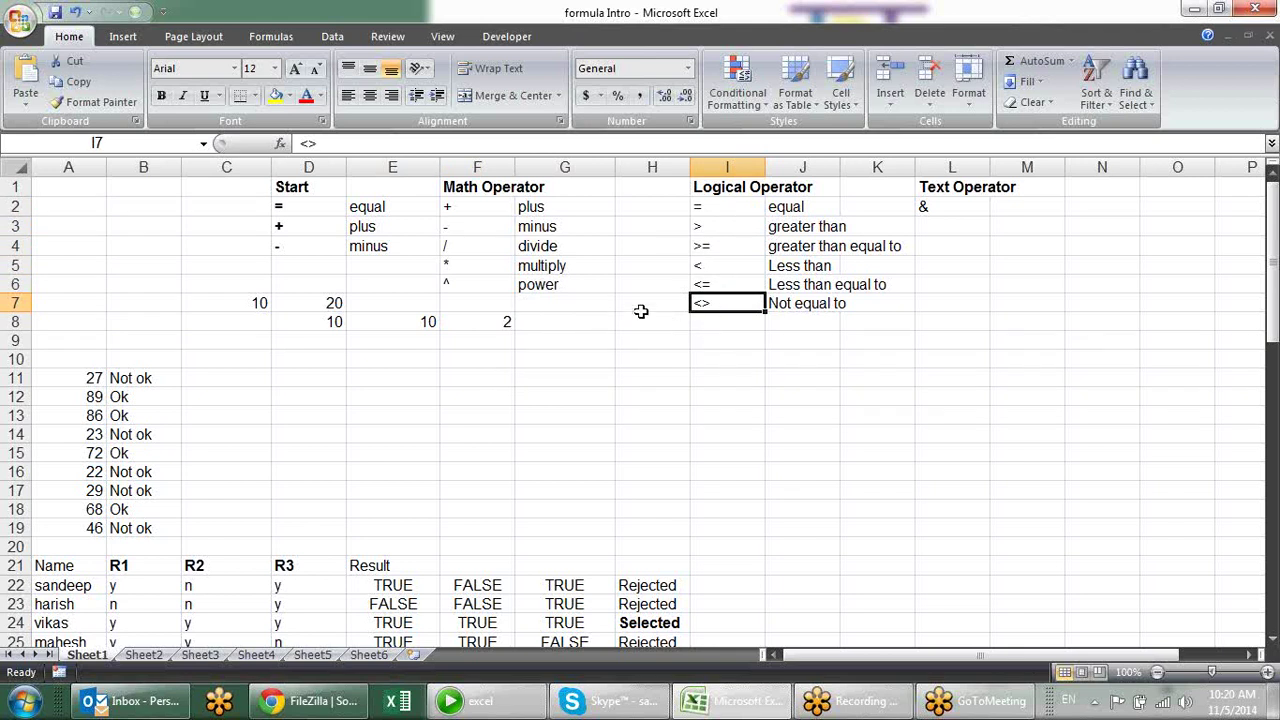
left_click(581, 323)
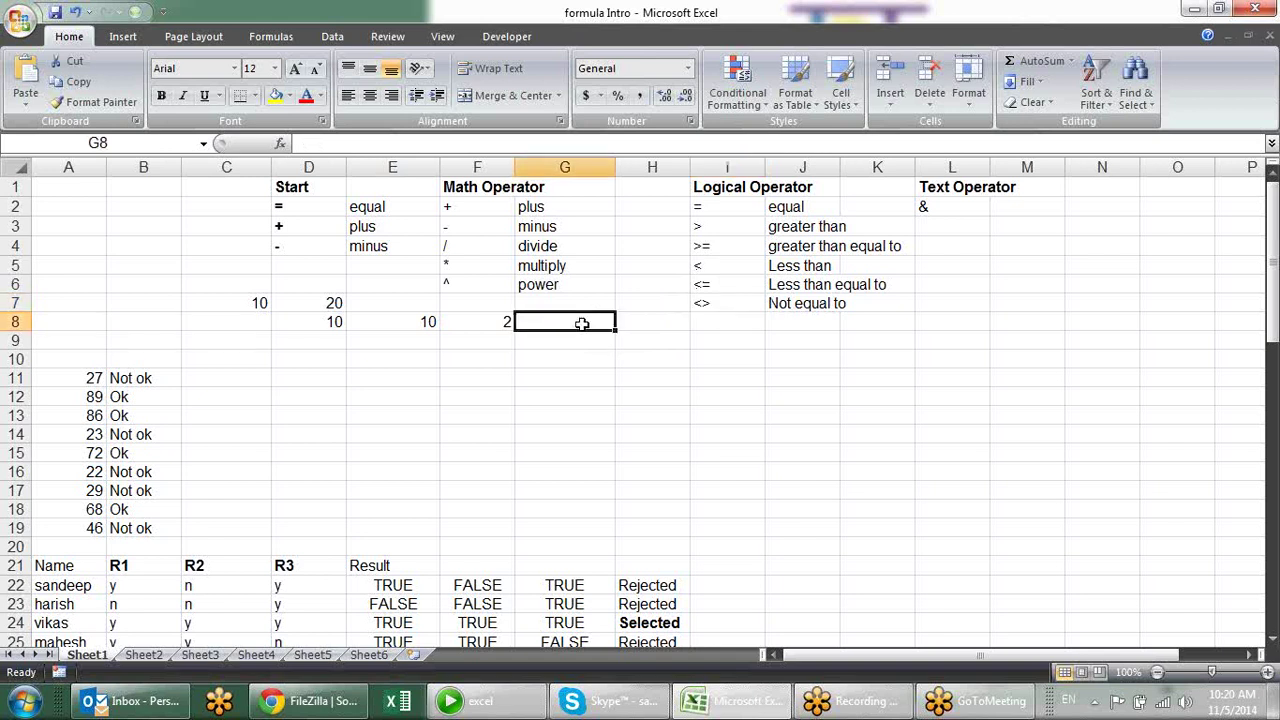
Step: Enter the equality test =E8=F8 in G8 and change F8 to 10
type("=")
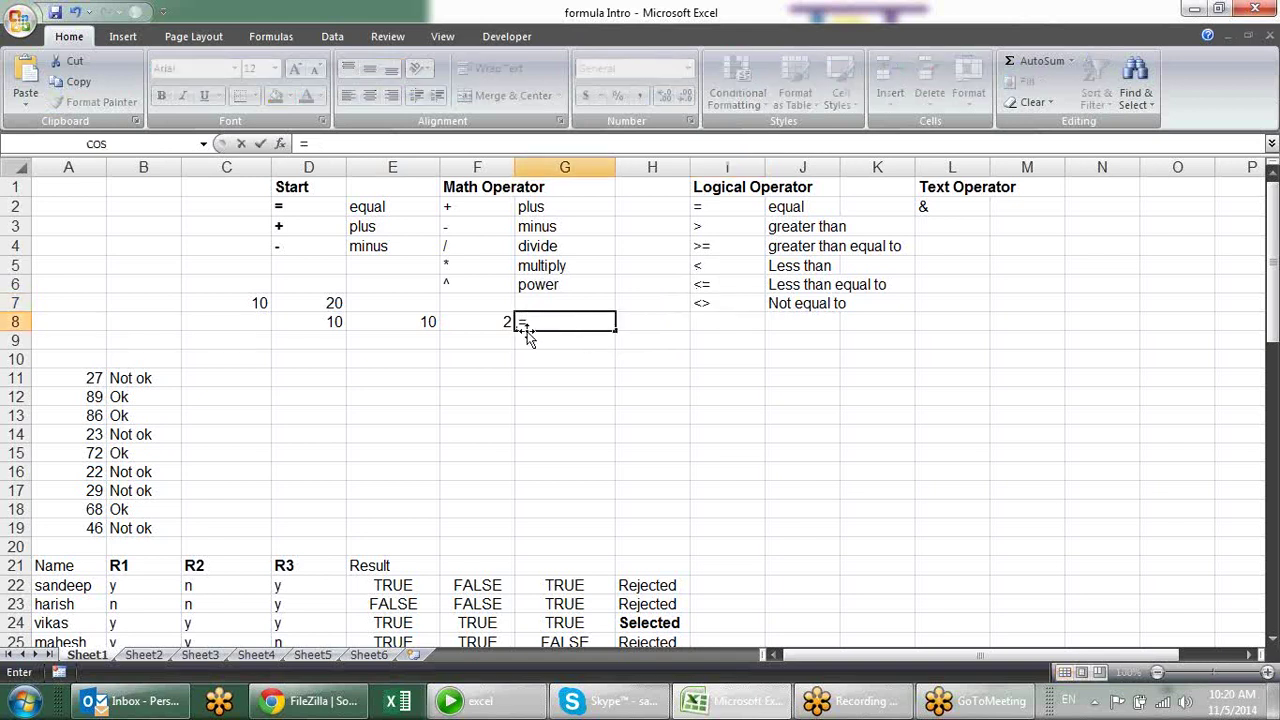
left_click(429, 322)
type("=")
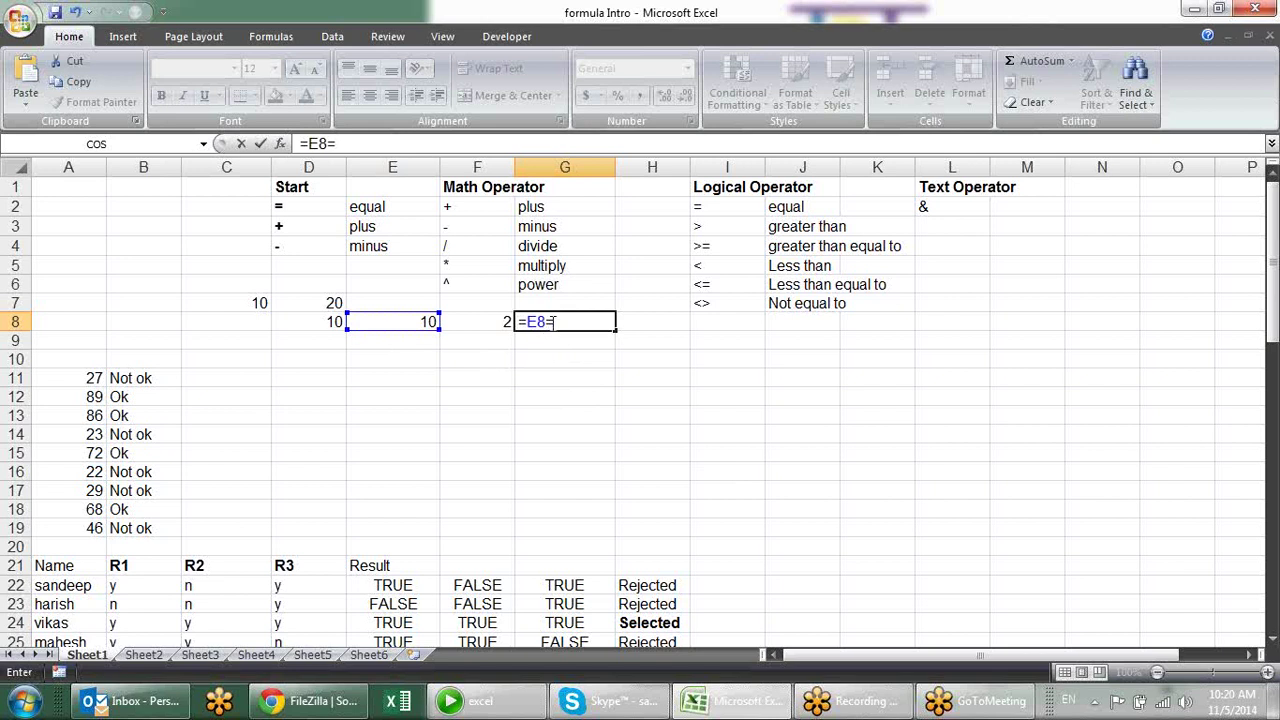
left_click(483, 322)
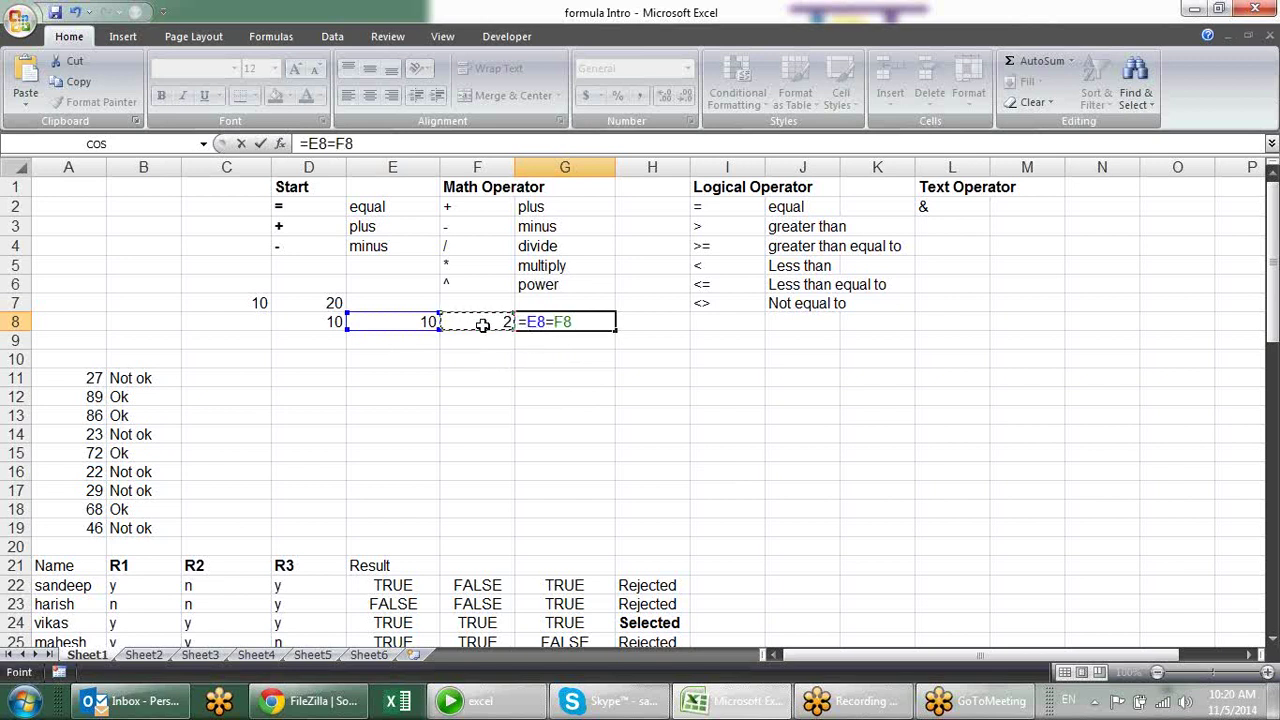
key("Return")
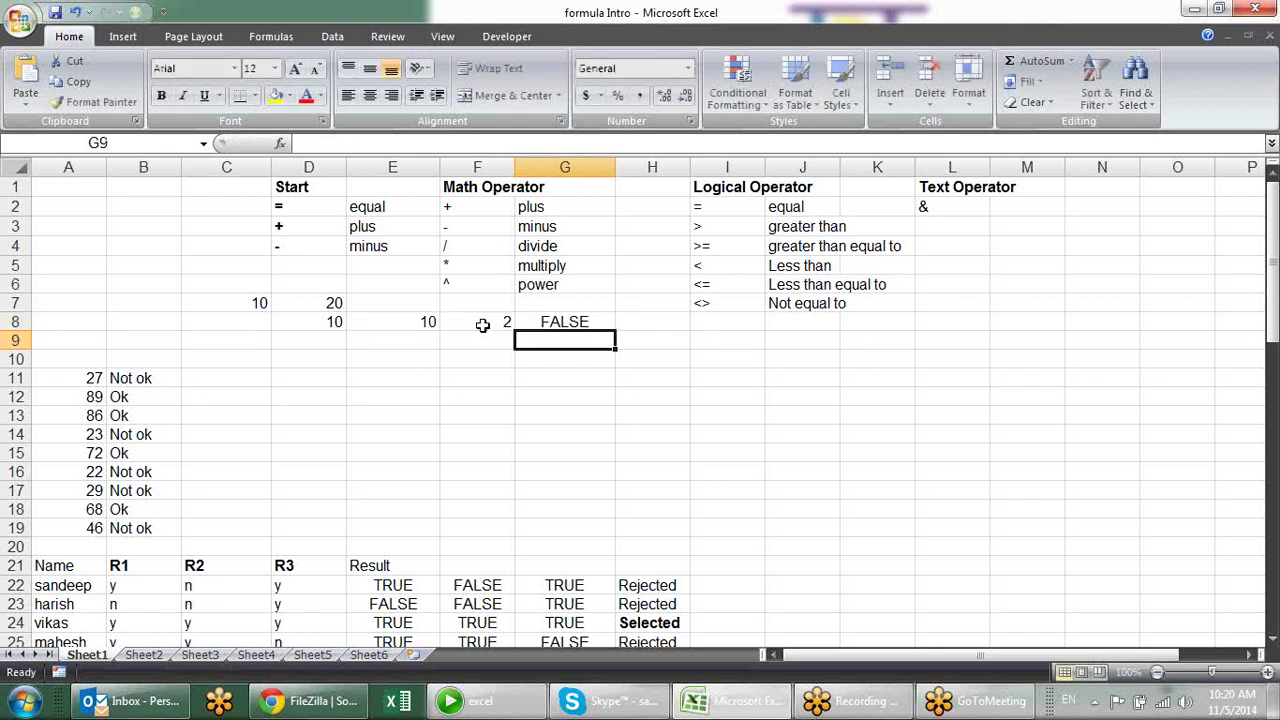
left_click(483, 322)
type("10")
key("Return")
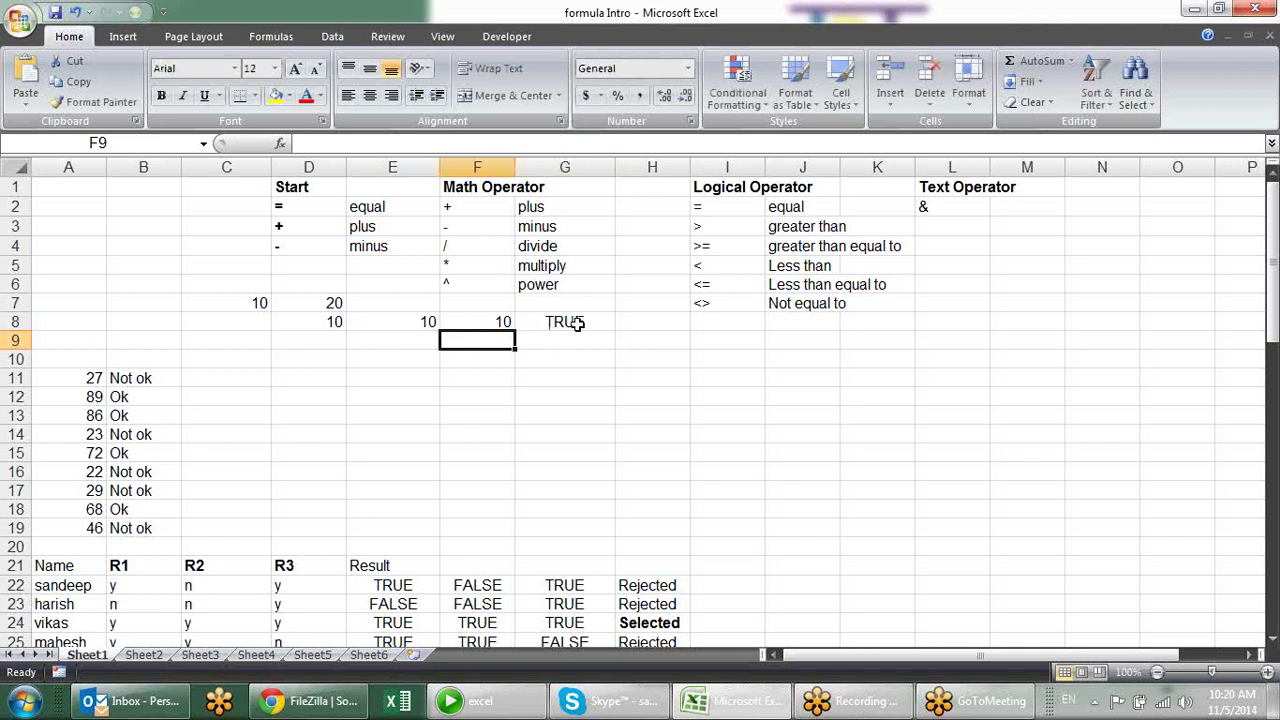
Step: Change G8 to =E8>F8 and set E8 to 20
left_click(576, 322)
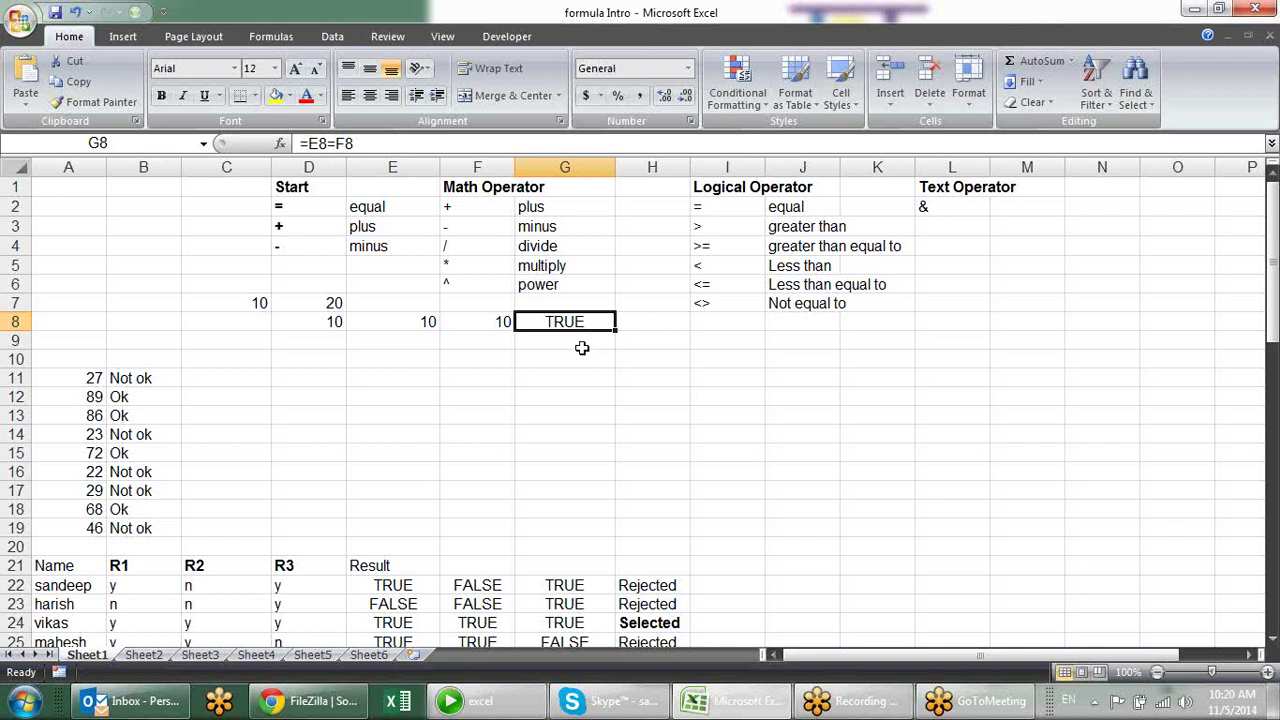
key("F2")
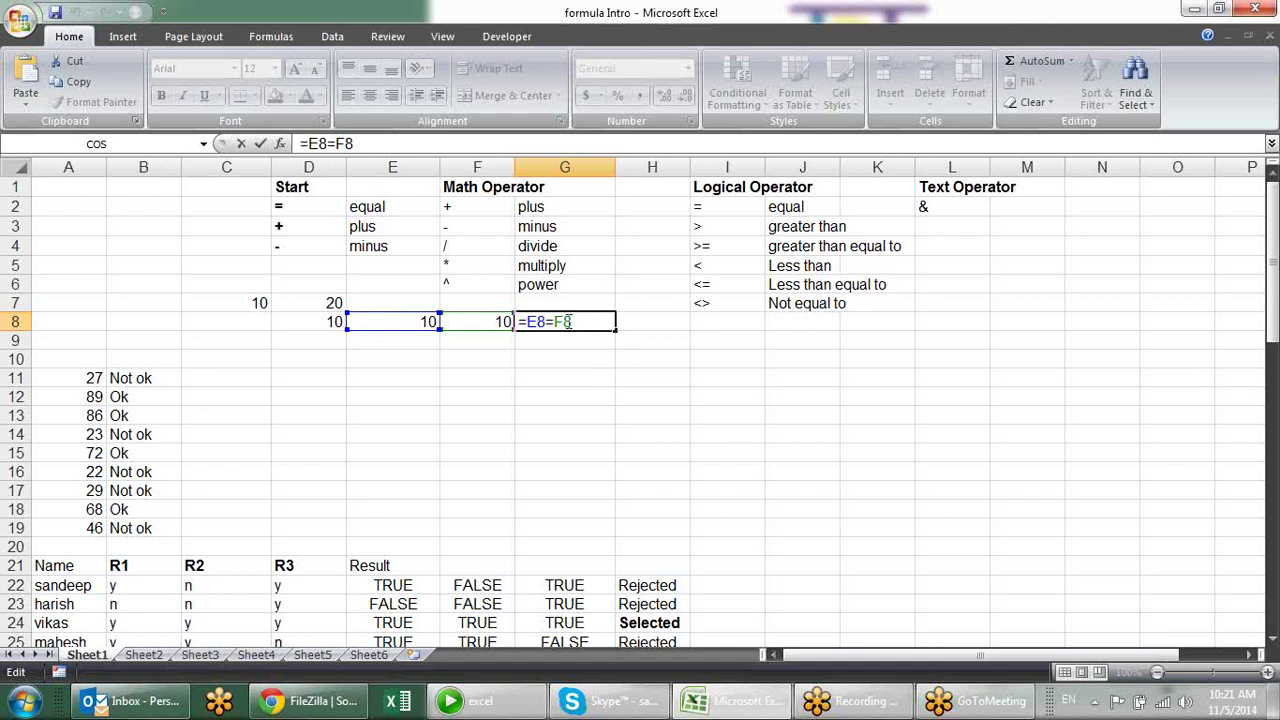
key("Left")
key("Left")
key("BackSpace")
type(">")
key("Return")
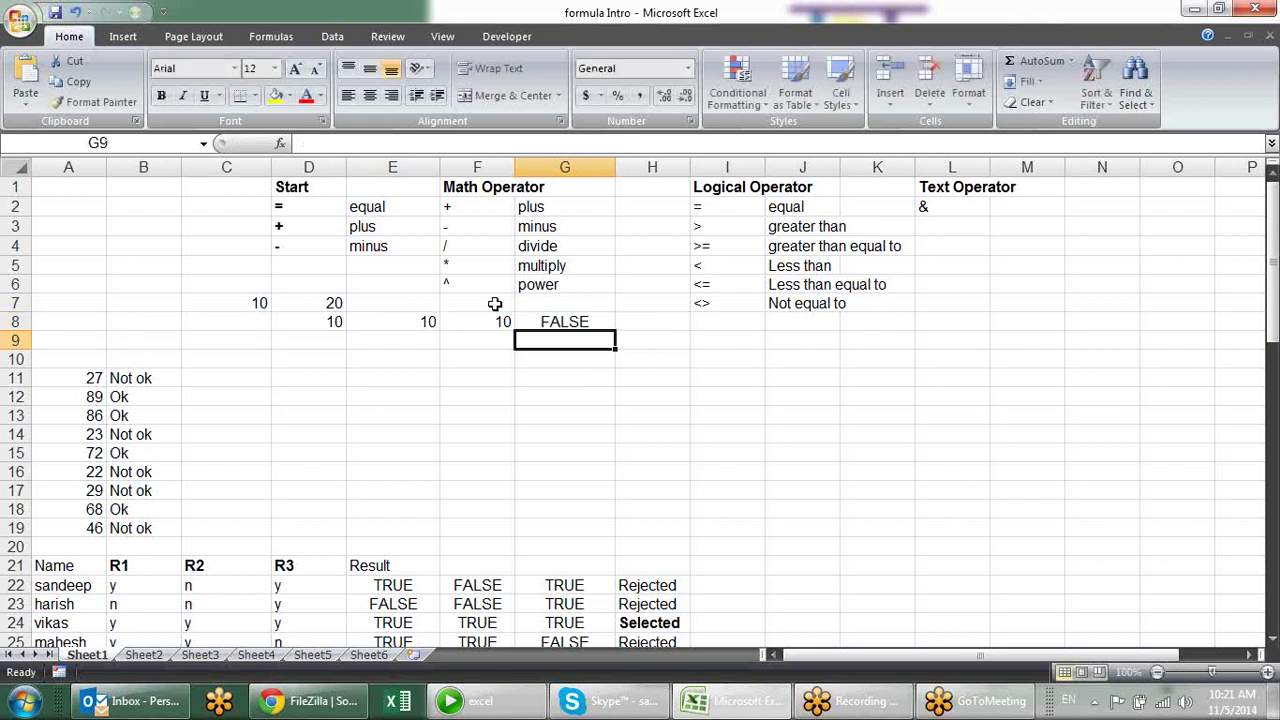
left_click(428, 321)
type("20")
key("Return")
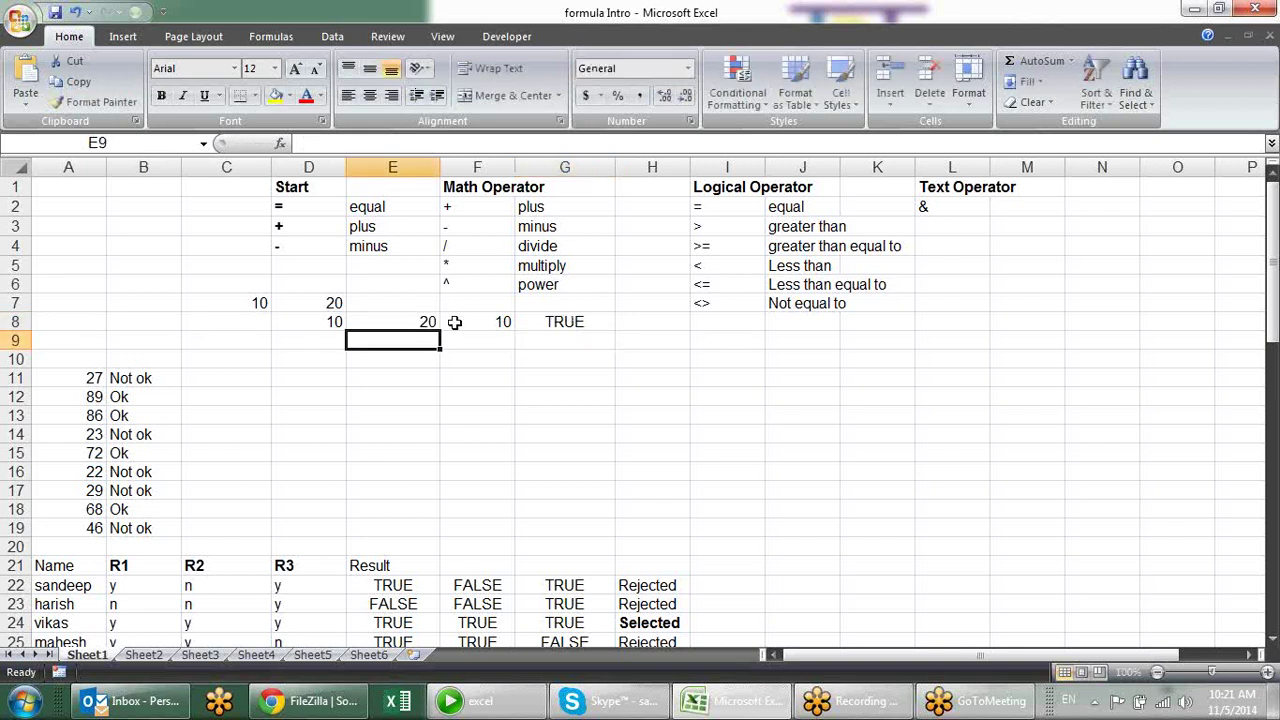
Step: Make G8 =E8>=F8 and reset E8 to 10, leaving G8 TRUE
left_click(568, 320)
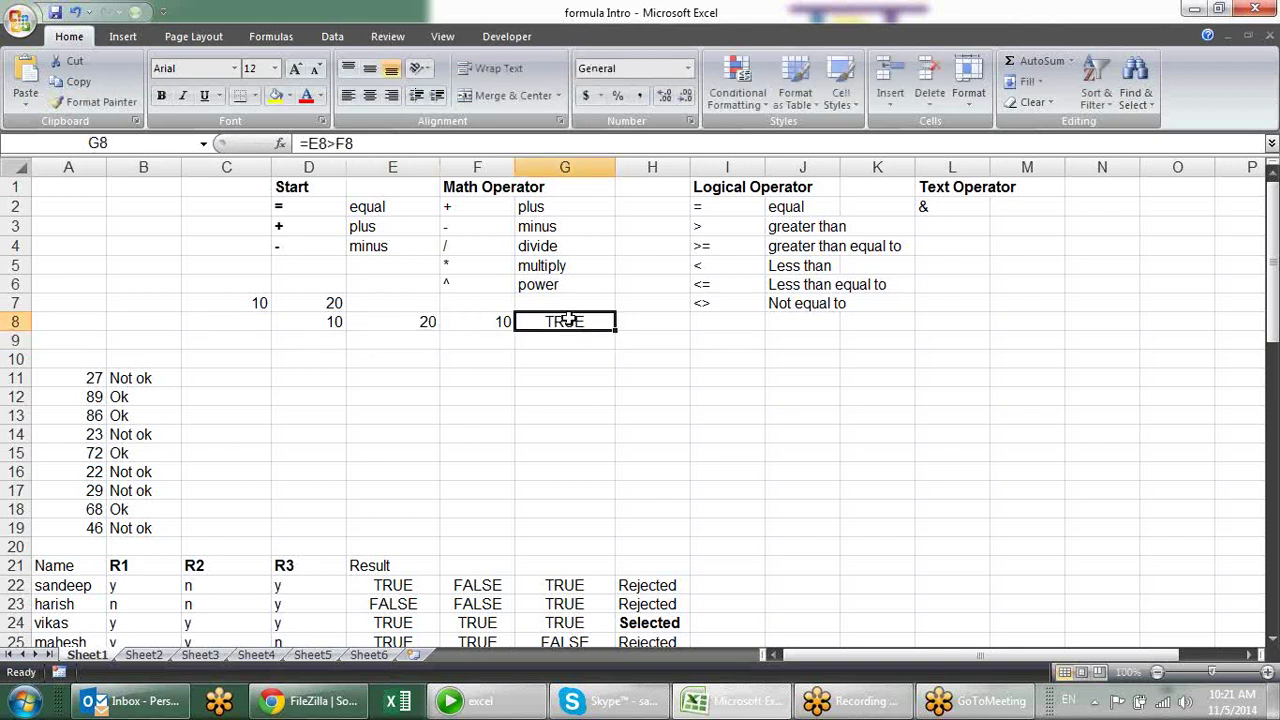
double_click(568, 320)
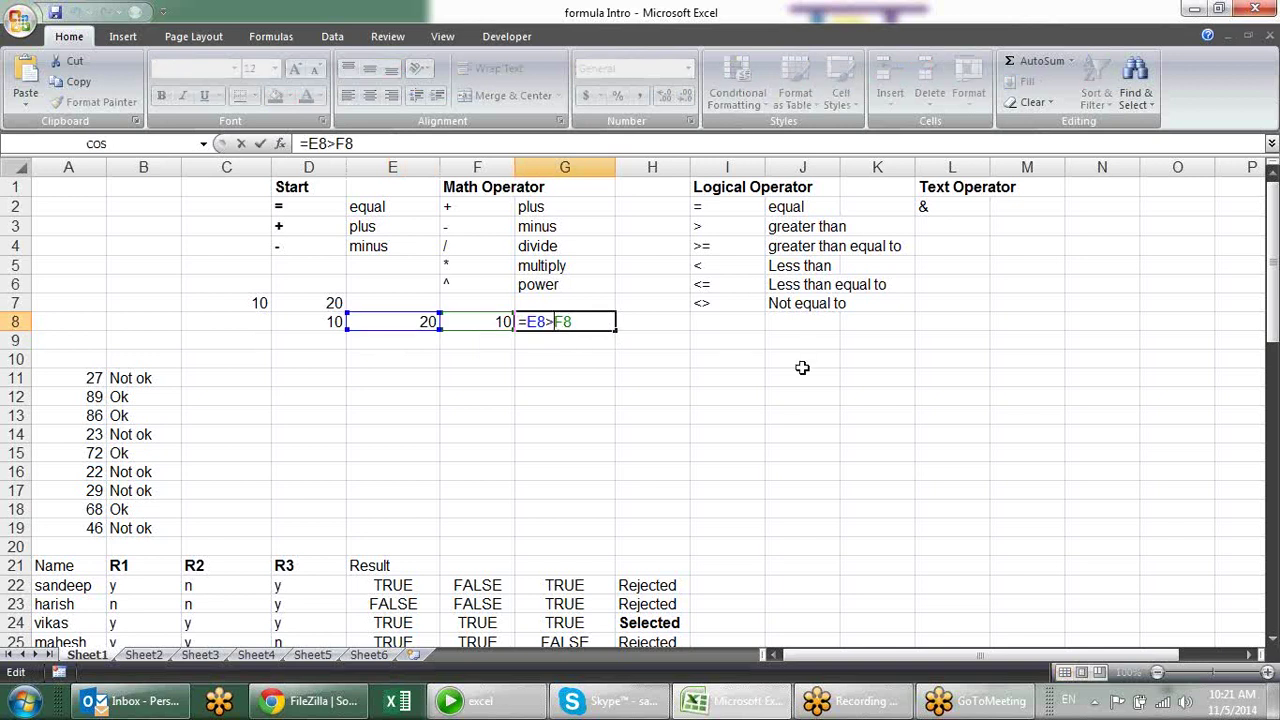
type("=")
key("Return")
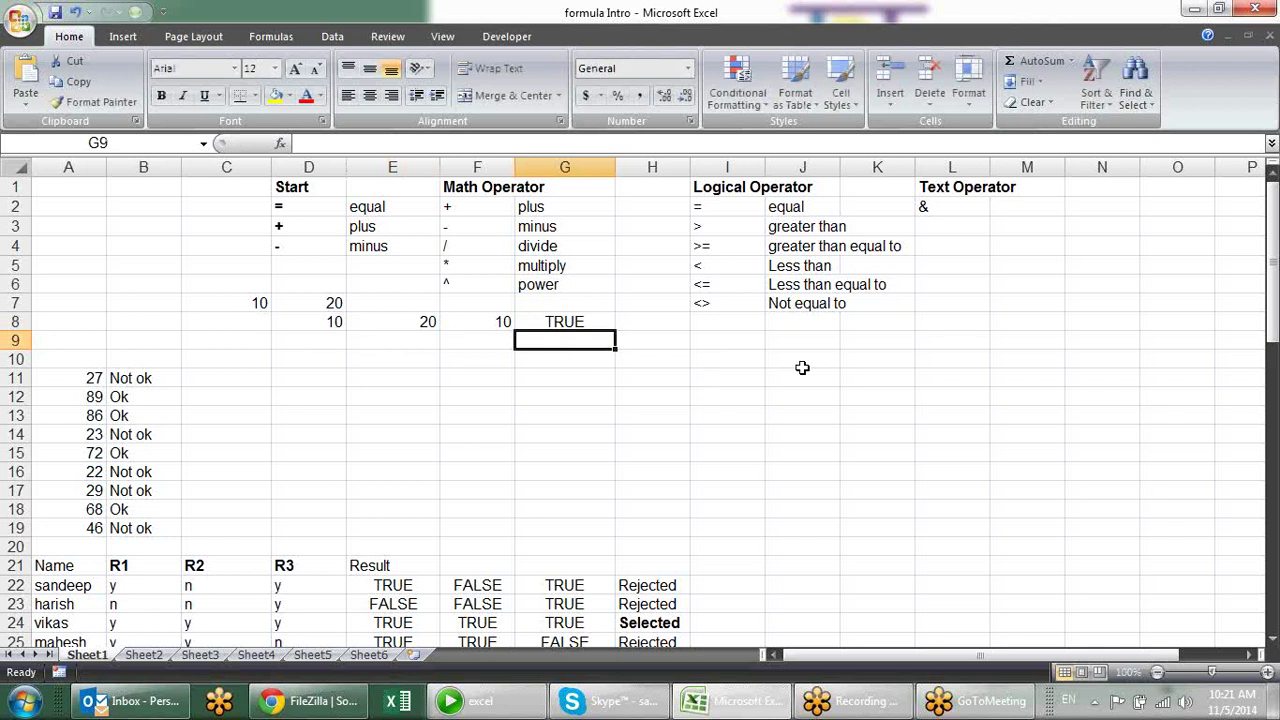
key("Up")
key("Left")
key("Left")
type("10")
key("Return")
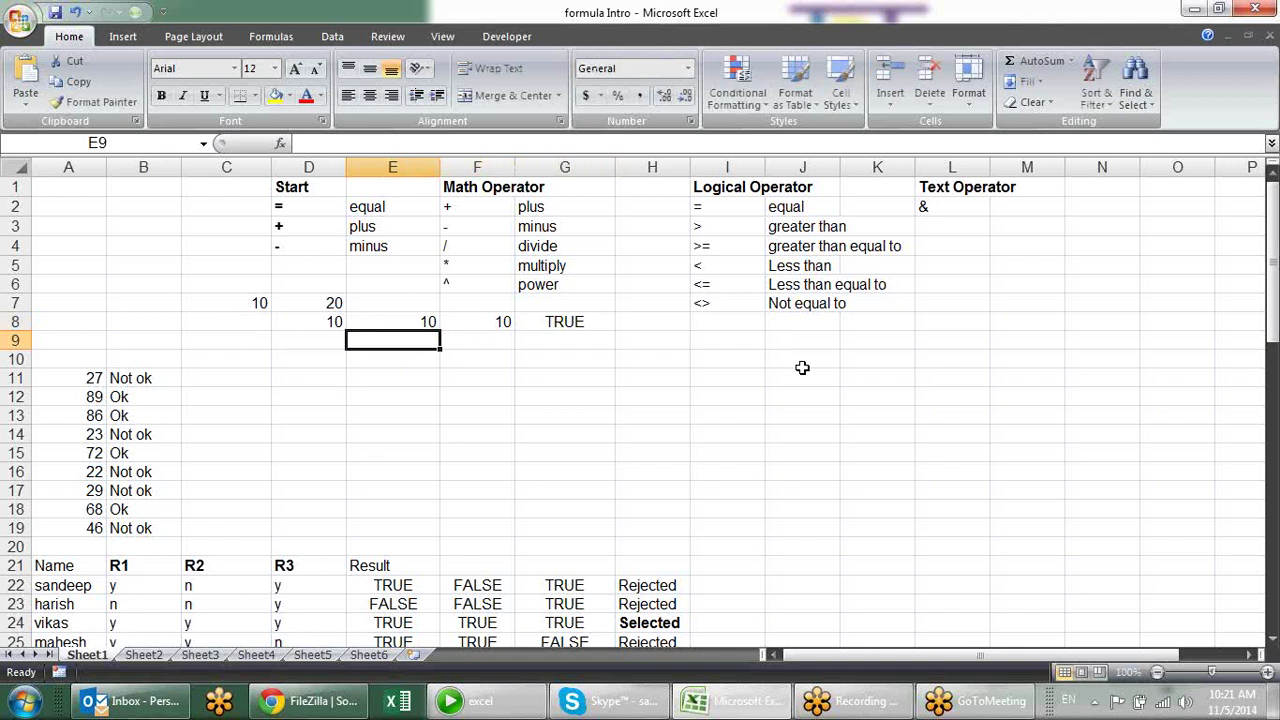
key("Right")
key("Up")
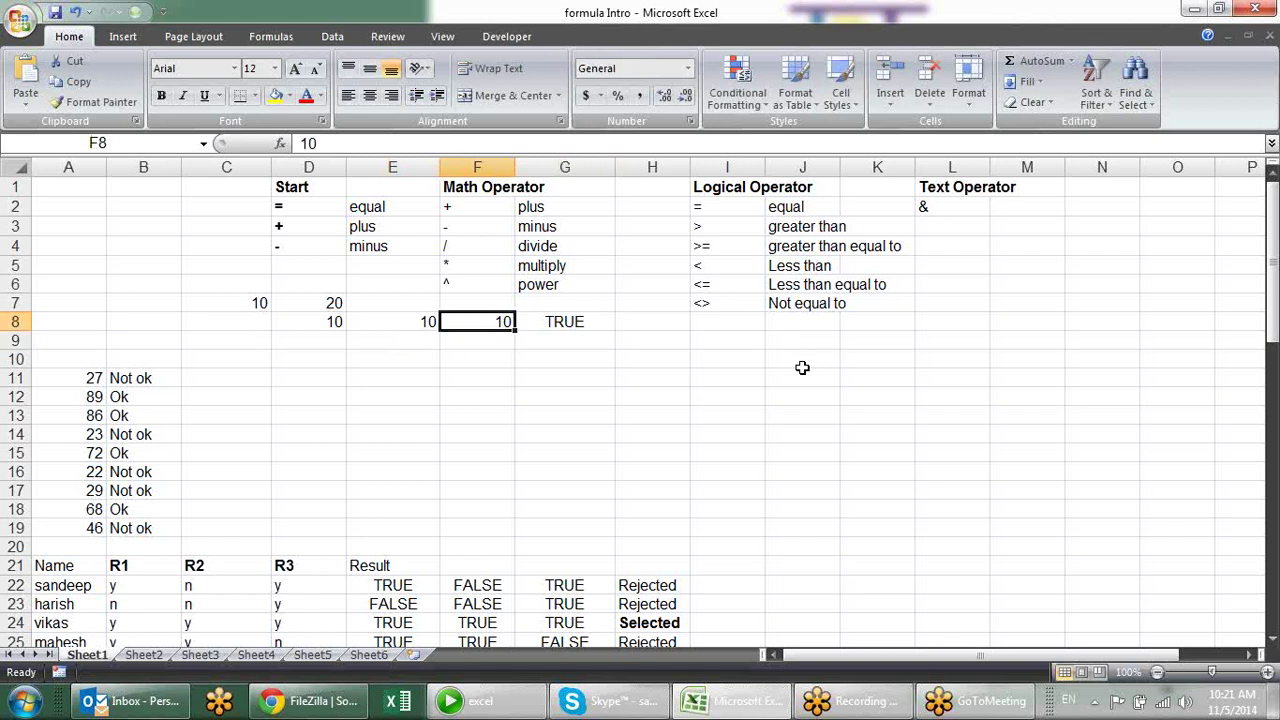
Step: Change G8's comparison to =E8<>F8 so it tests whether E8 and F8 differ
key("Right")
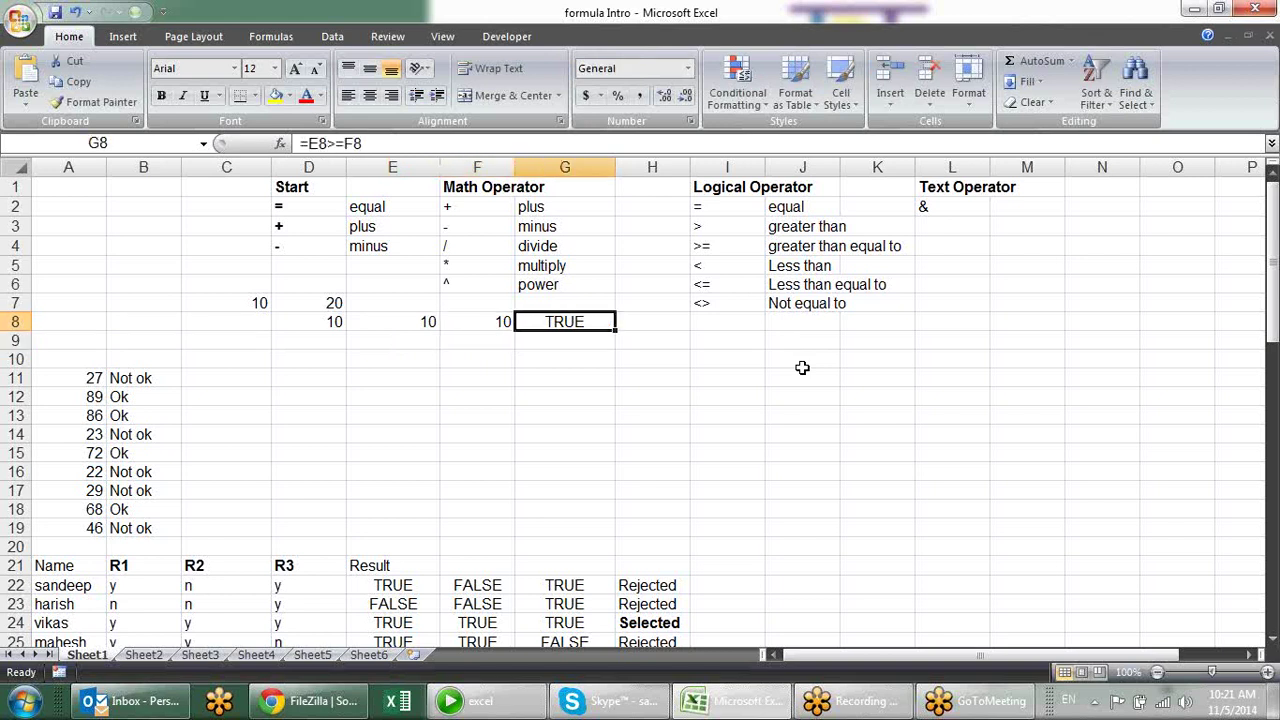
key("F2")
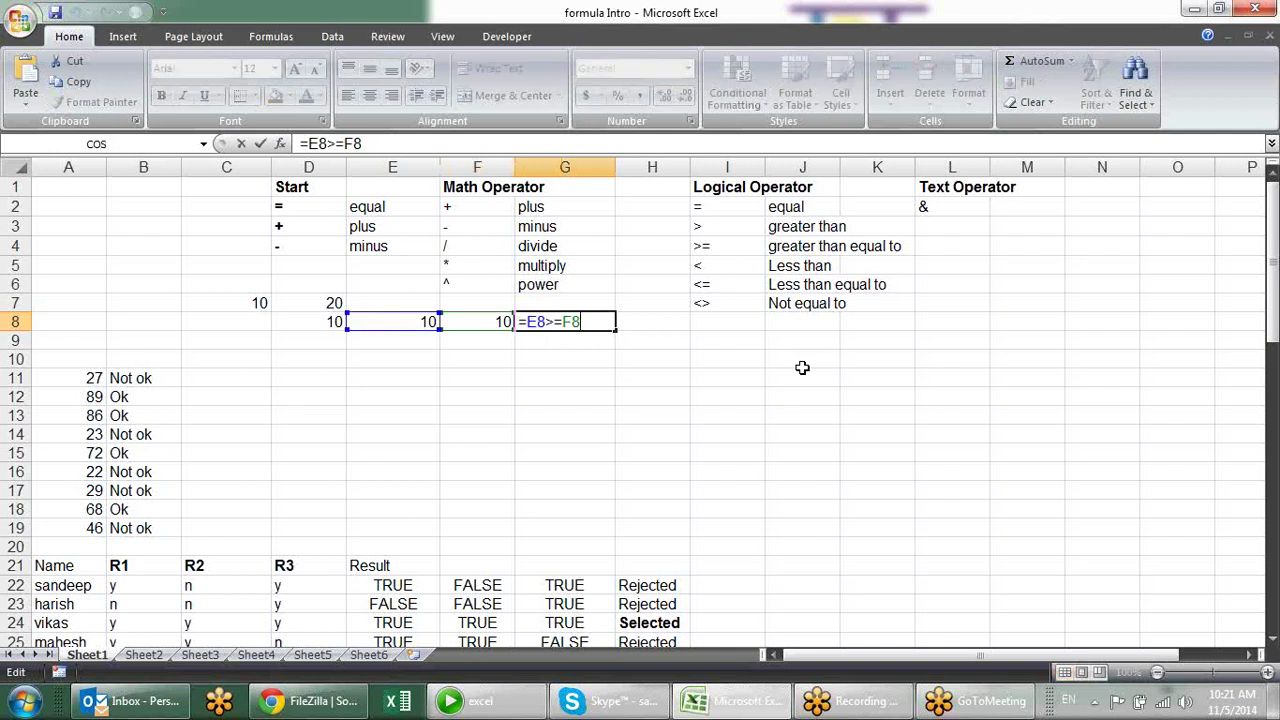
key("BackSpace")
key("BackSpace")
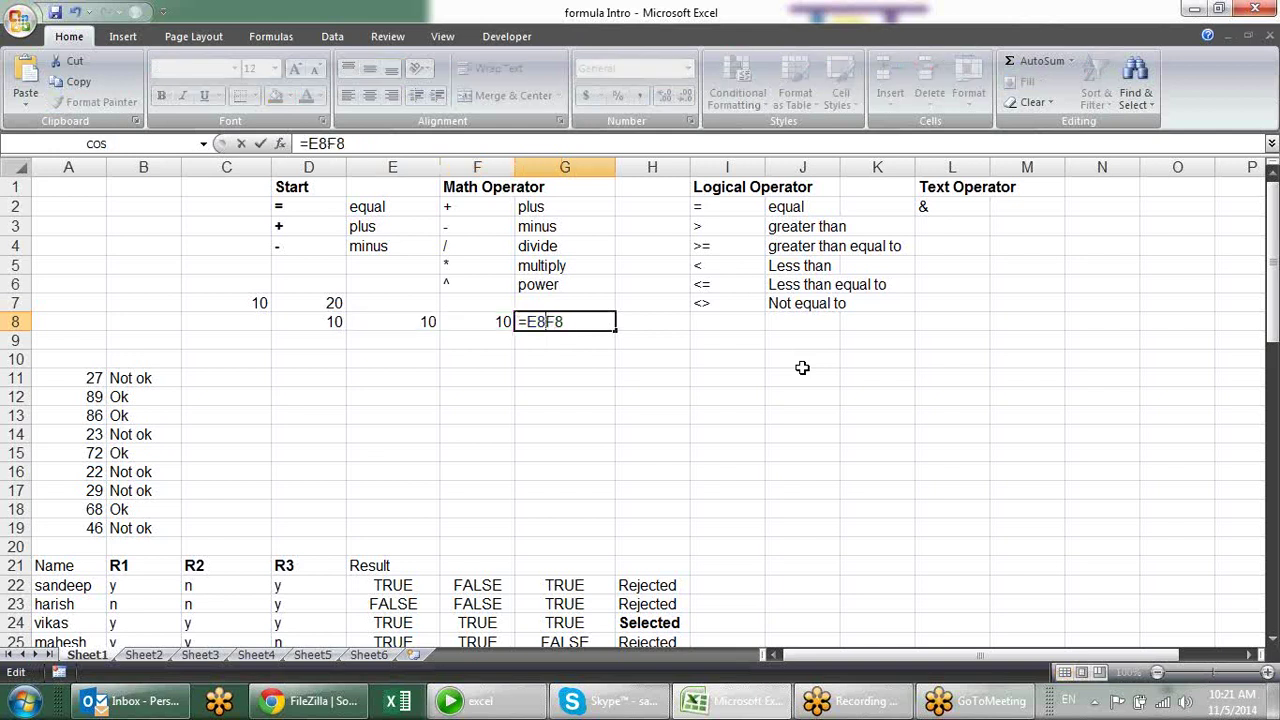
type("<>")
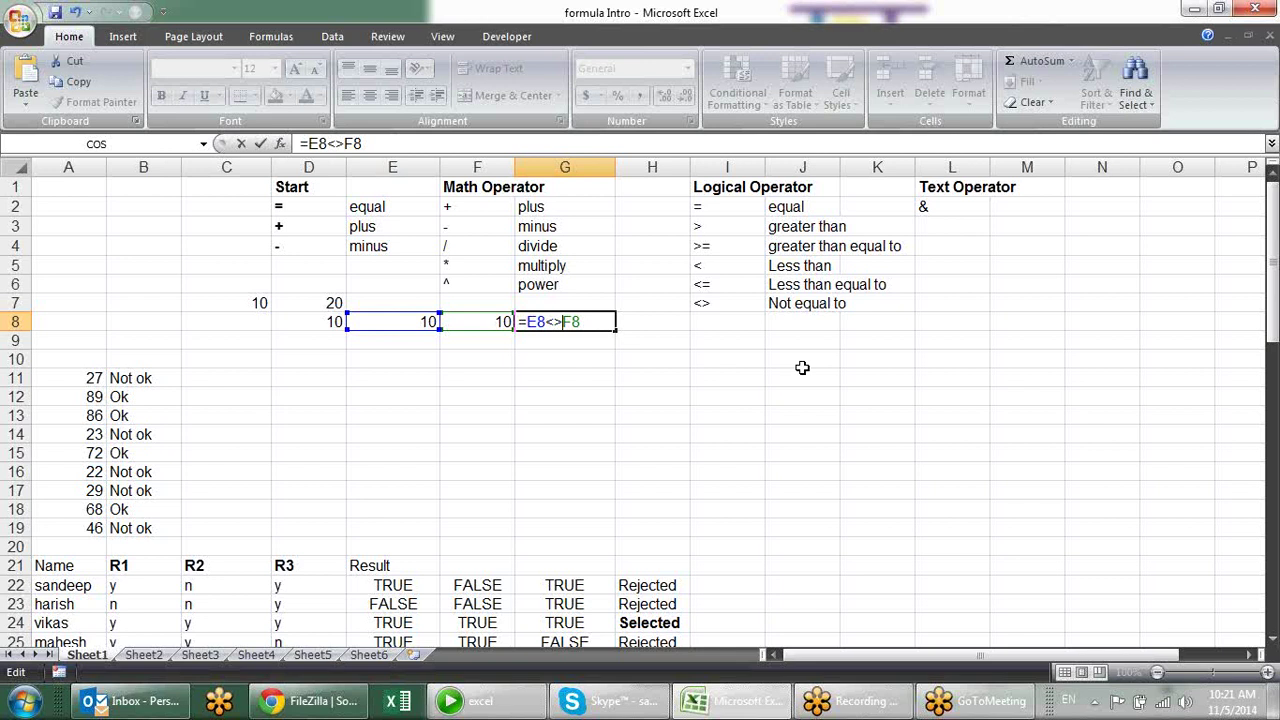
key("Return")
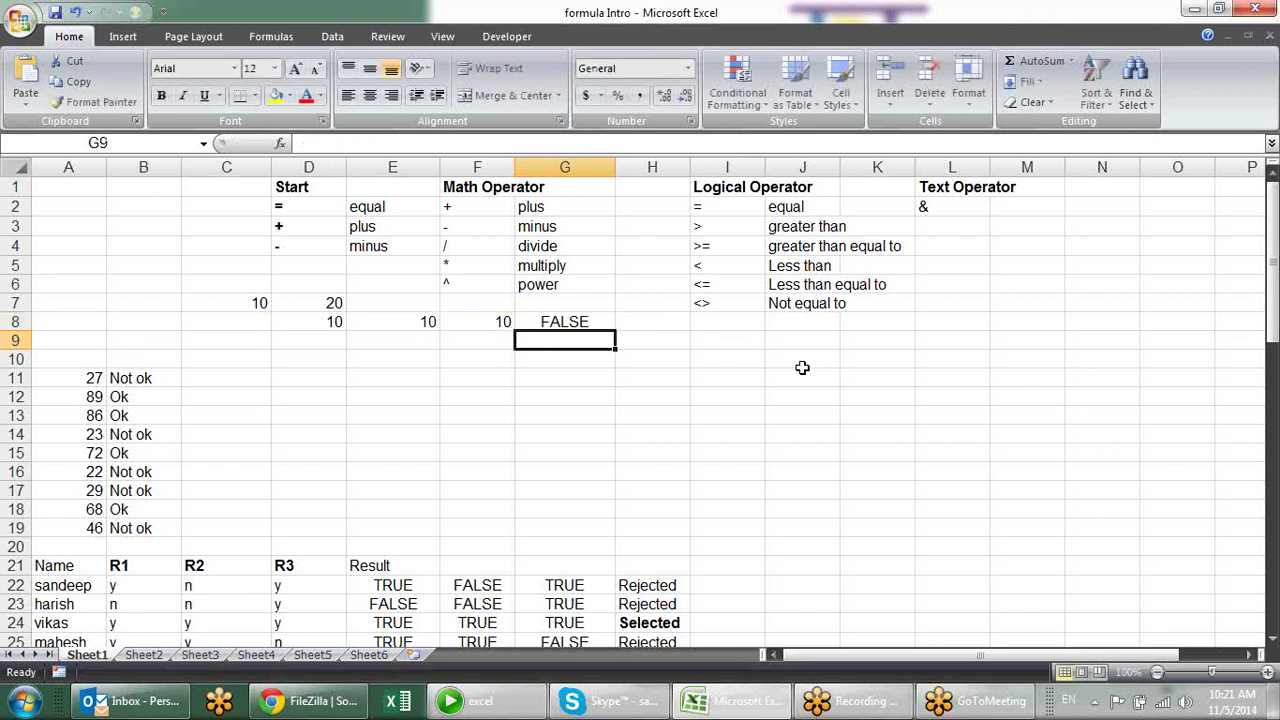
key("Up")
key("F2")
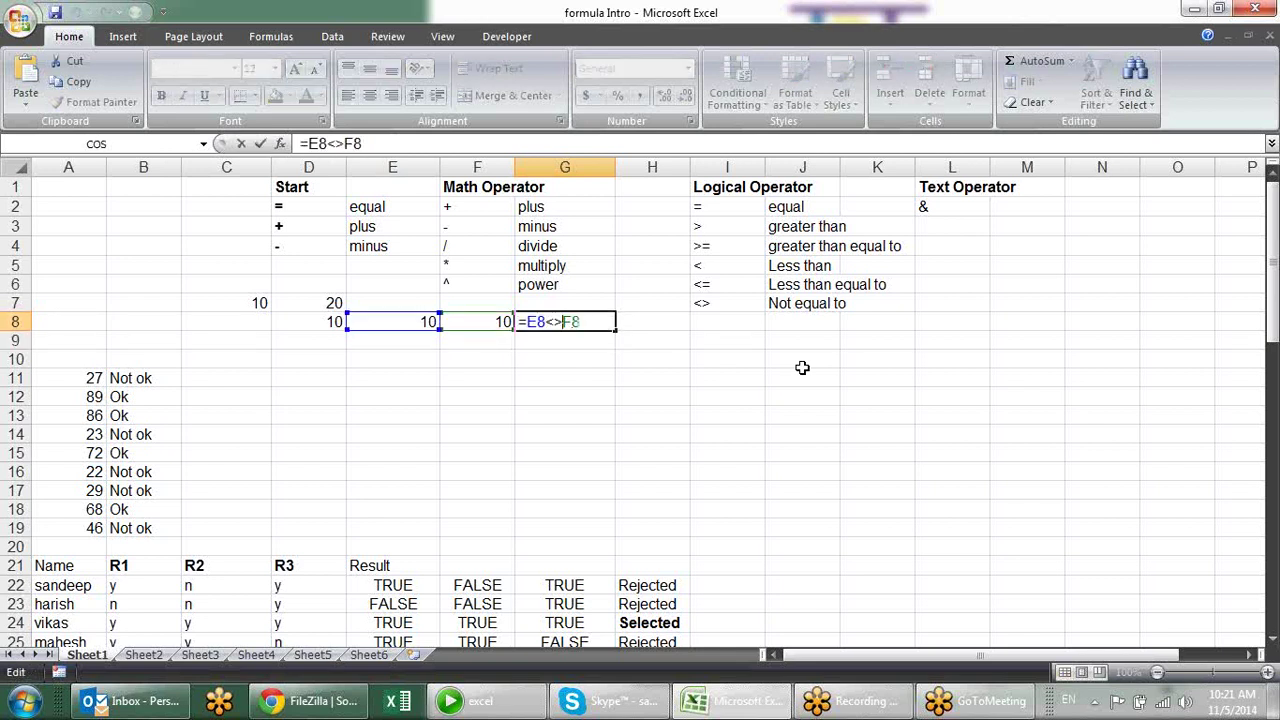
key("BackSpace")
key("BackSpace")
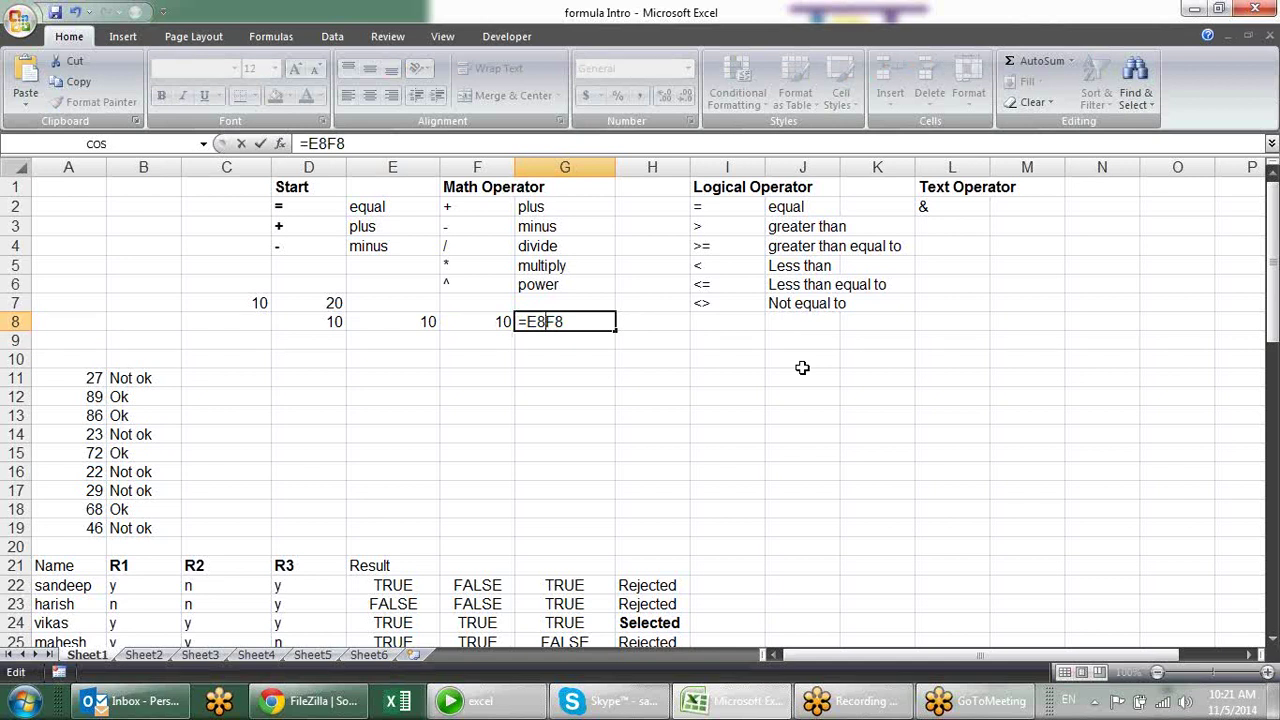
type("<>")
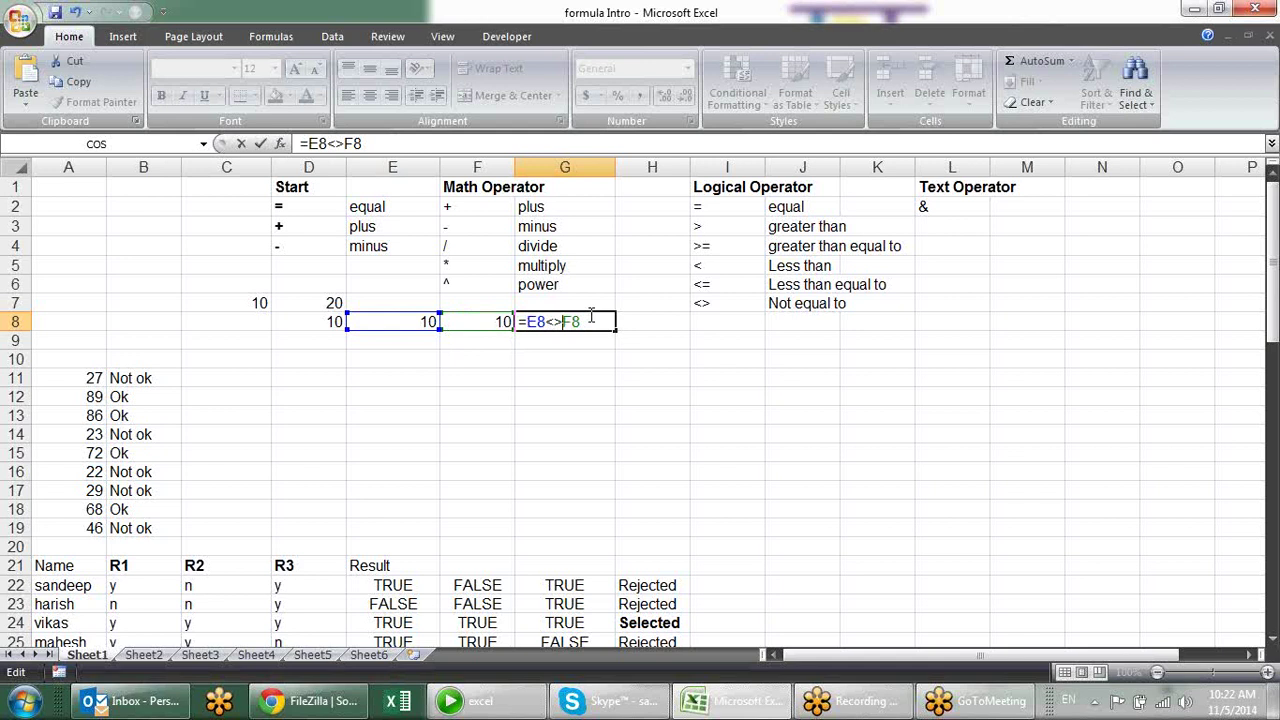
key("Return")
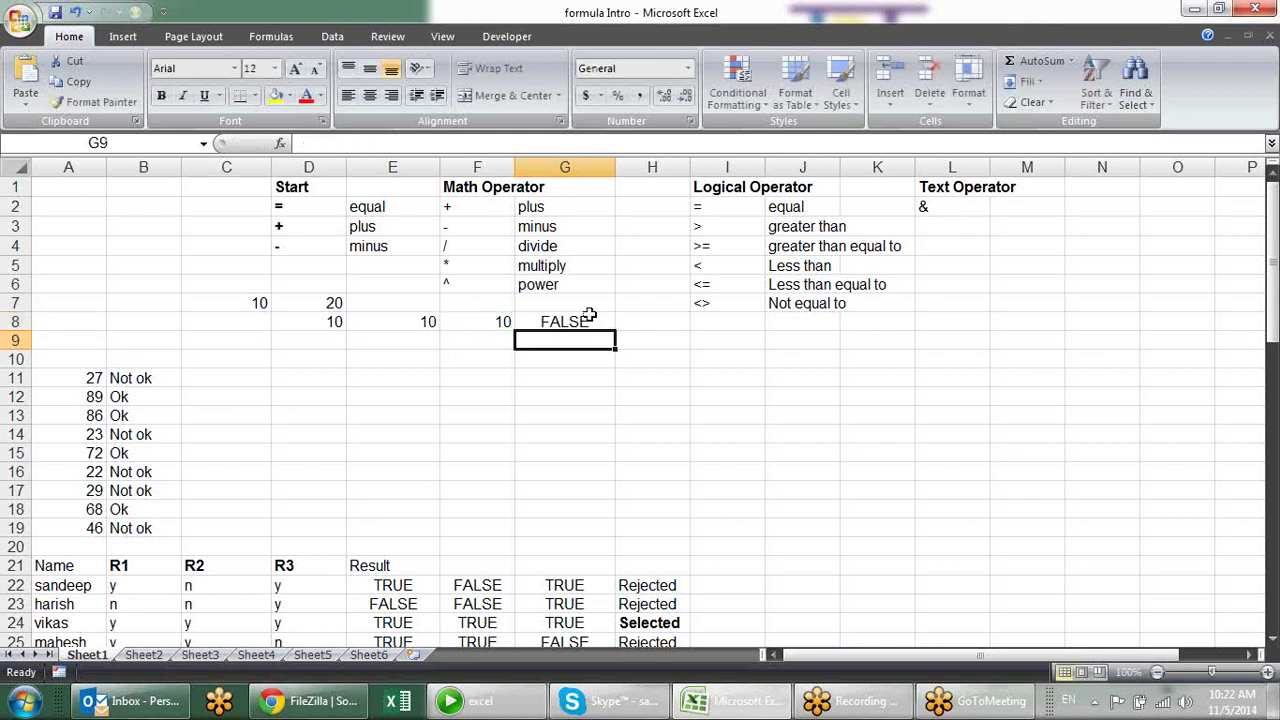
Step: Change E8 to 21 so G8's not-equal check against F8's 10 returns TRUE
left_click(596, 326)
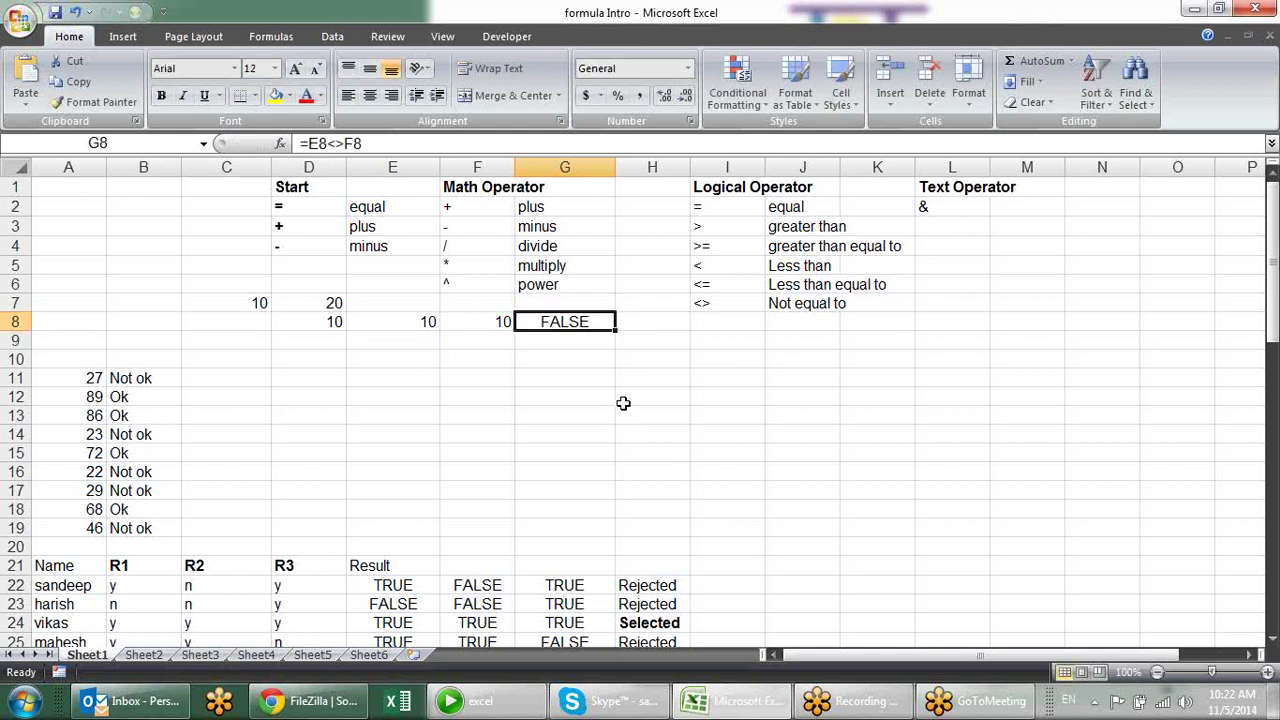
left_click(432, 324)
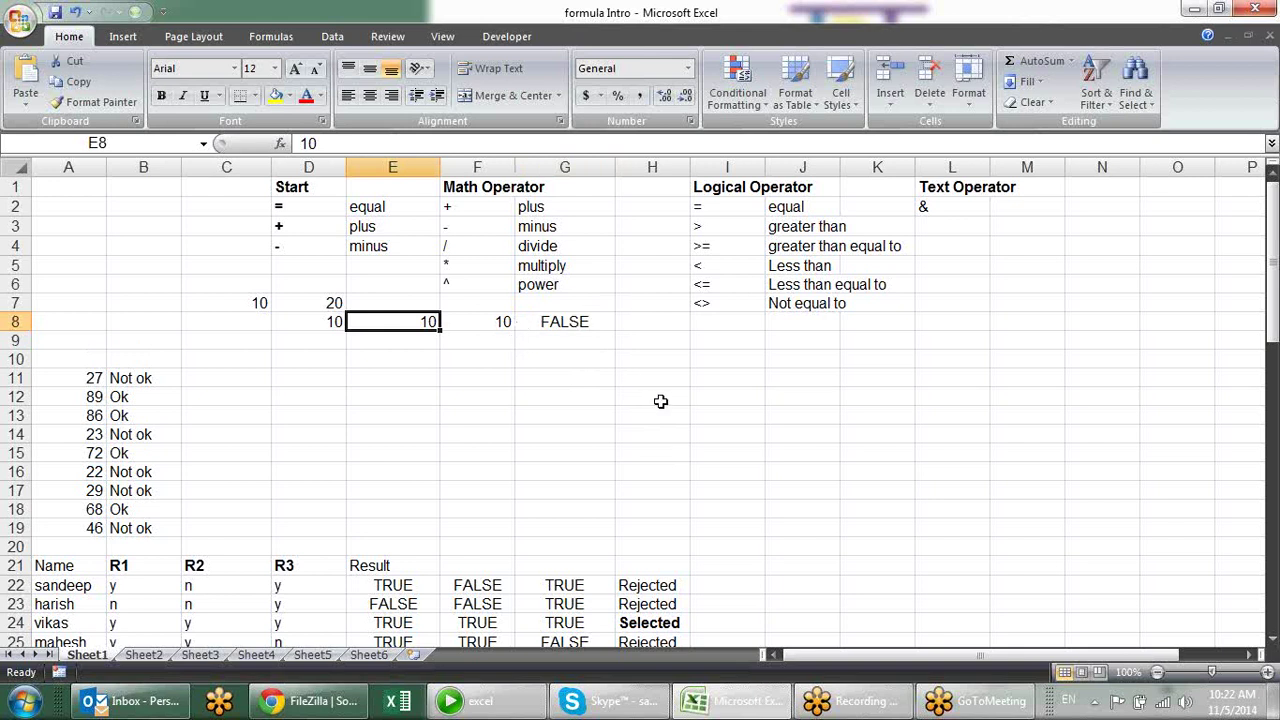
type("21")
key("Return")
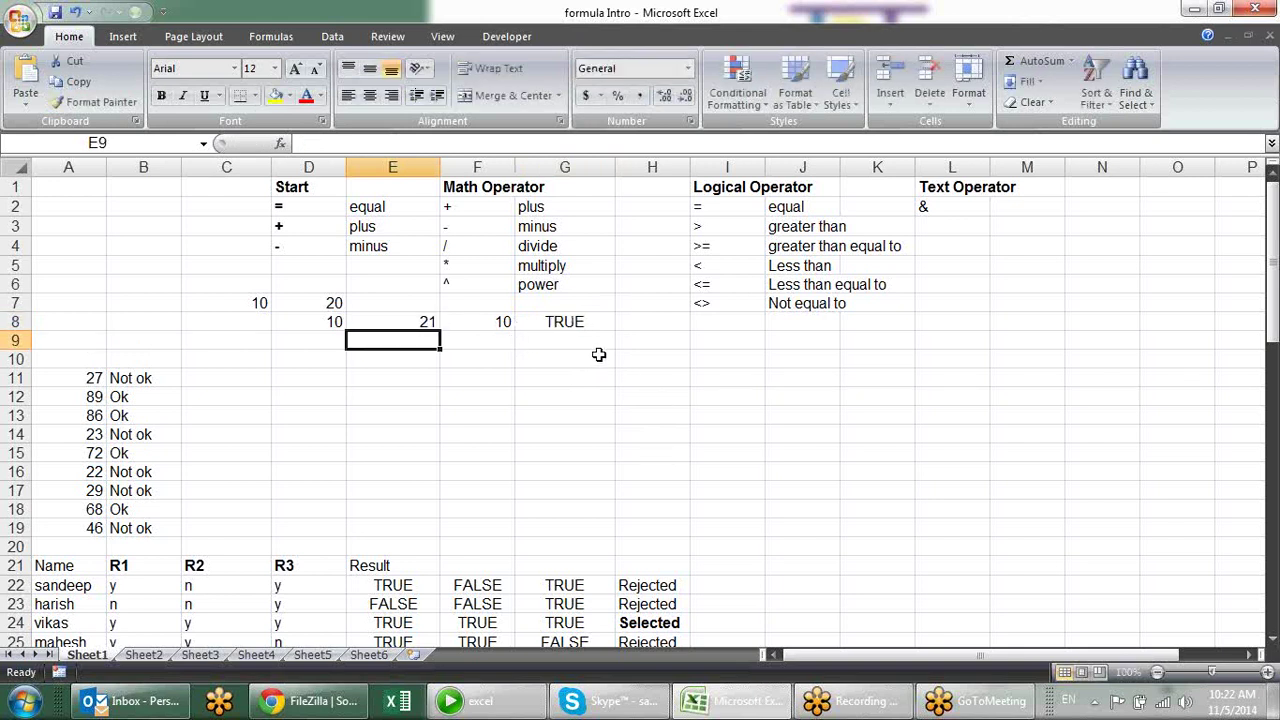
left_click(601, 327)
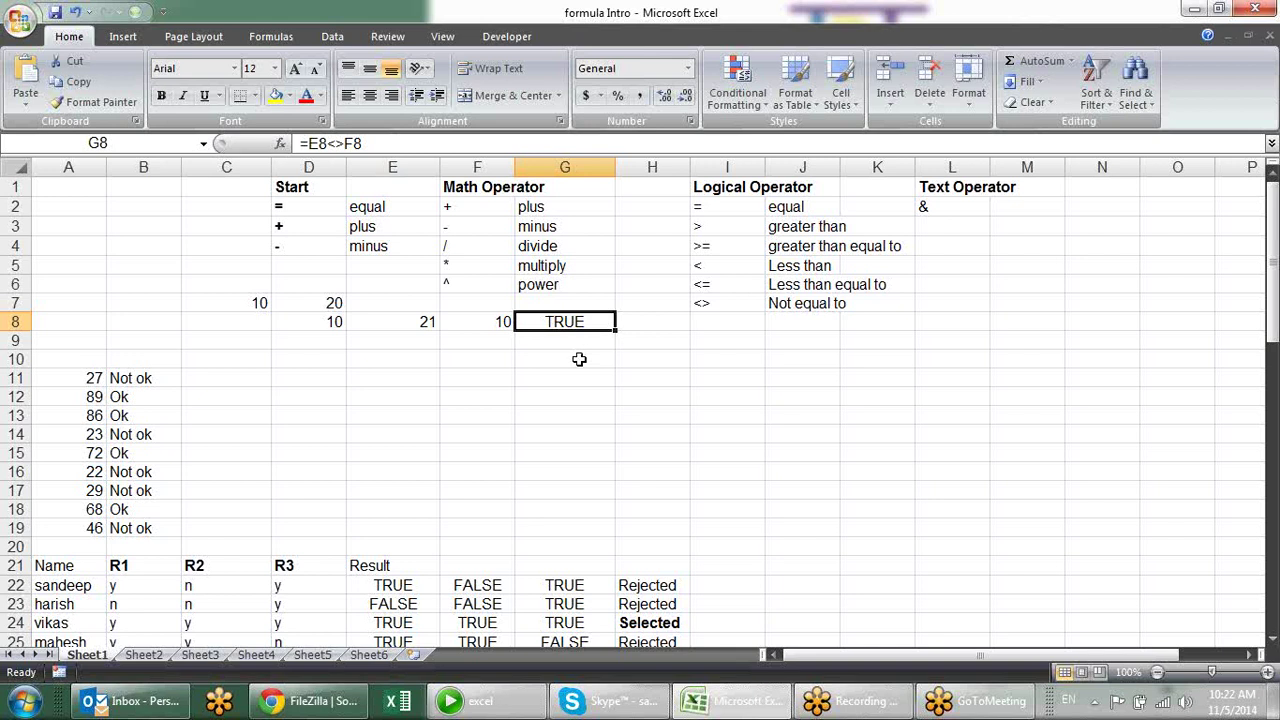
left_click_drag(745, 192, 729, 285)
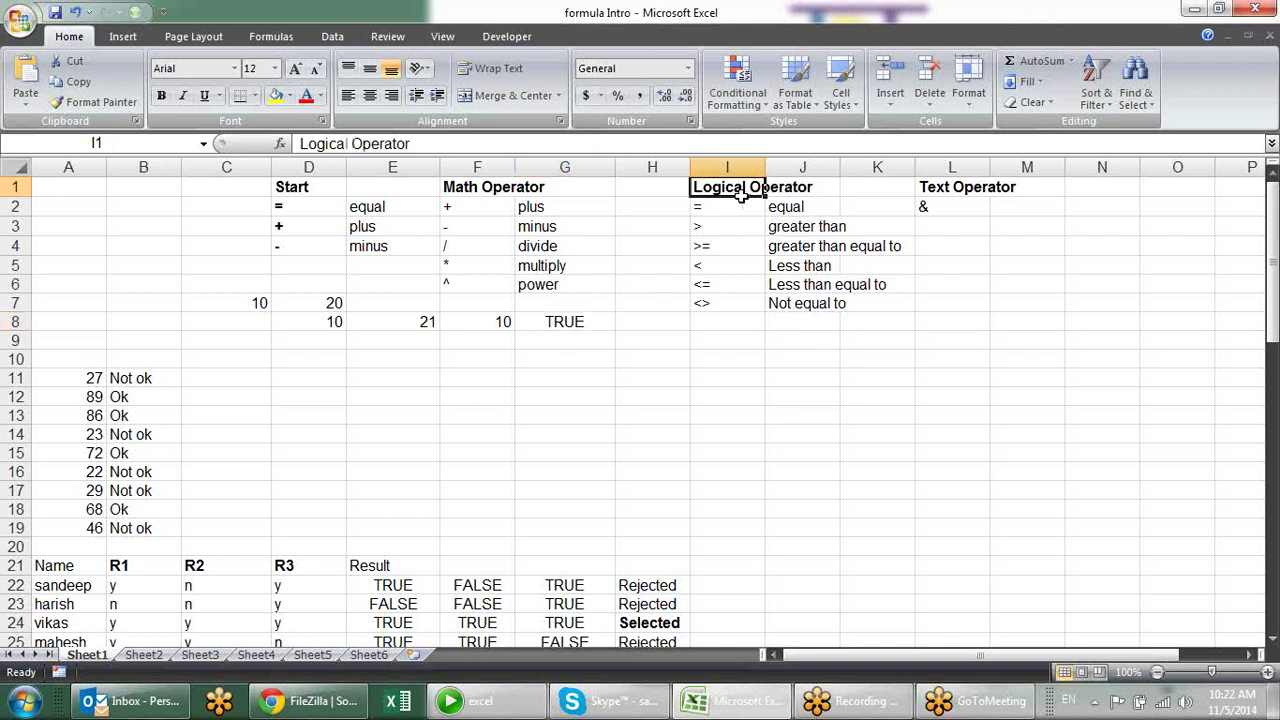
left_click_drag(504, 190, 510, 281)
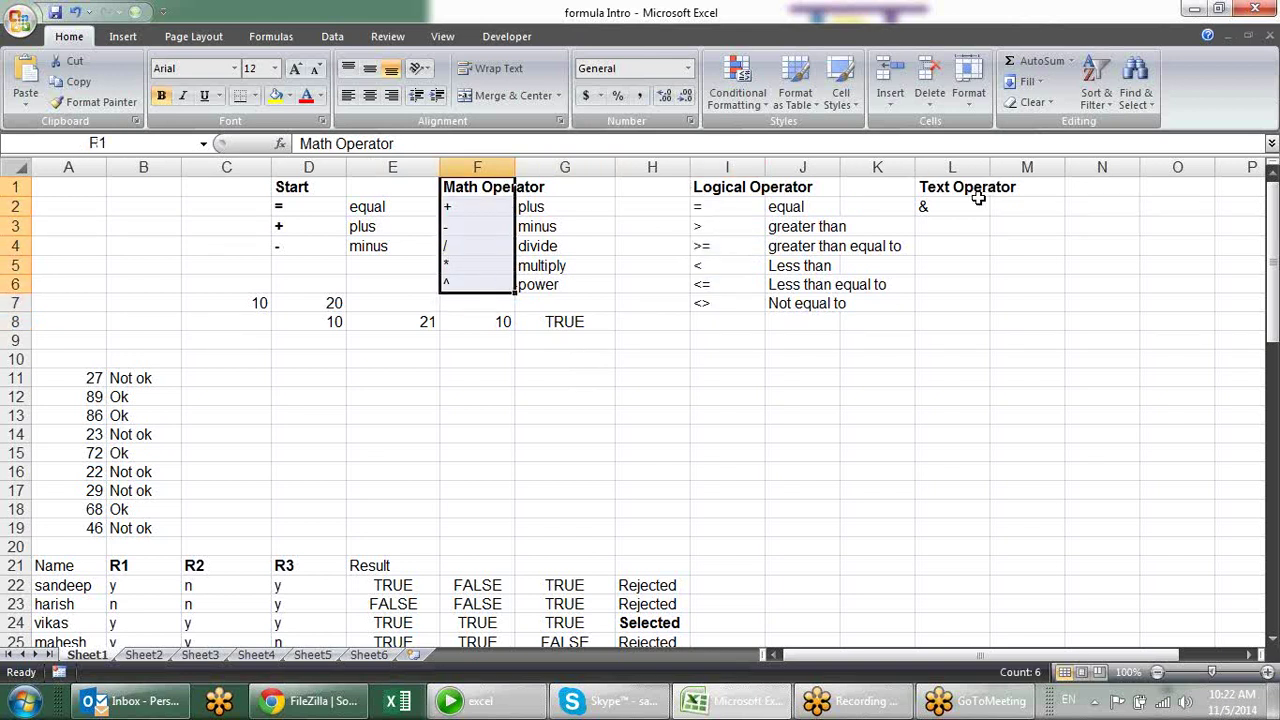
left_click_drag(978, 200, 978, 296)
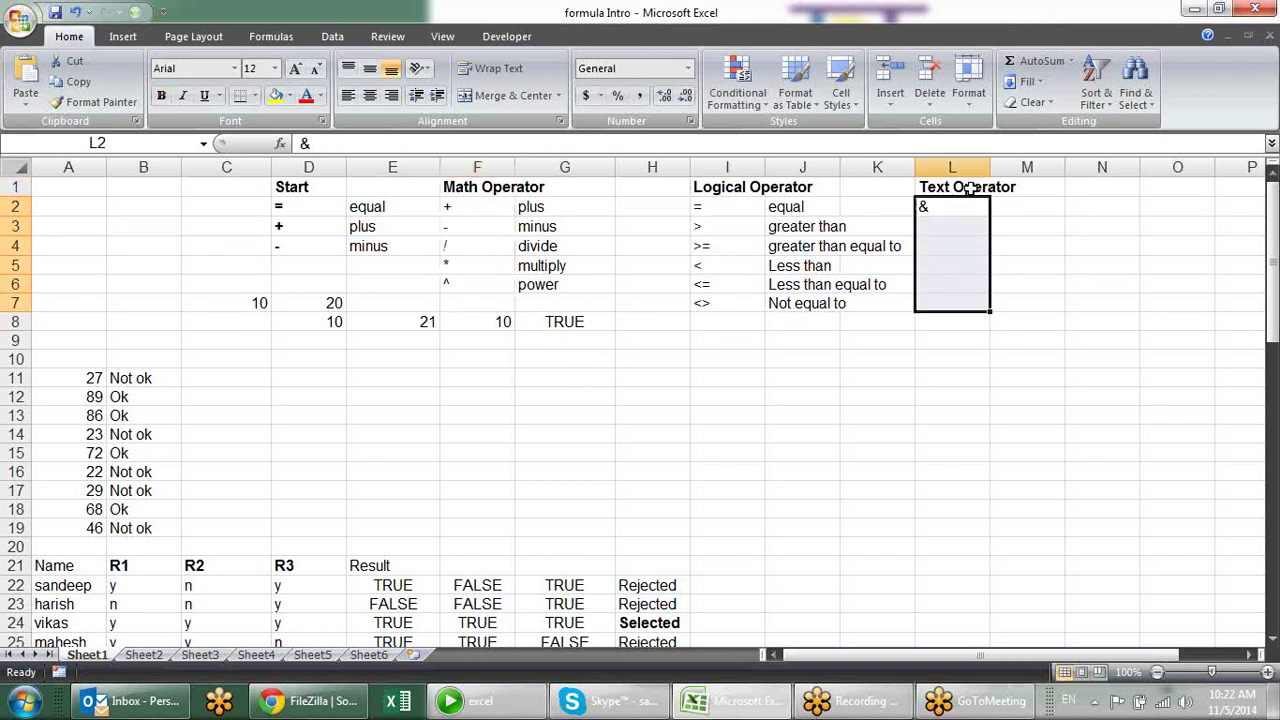
left_click(968, 203)
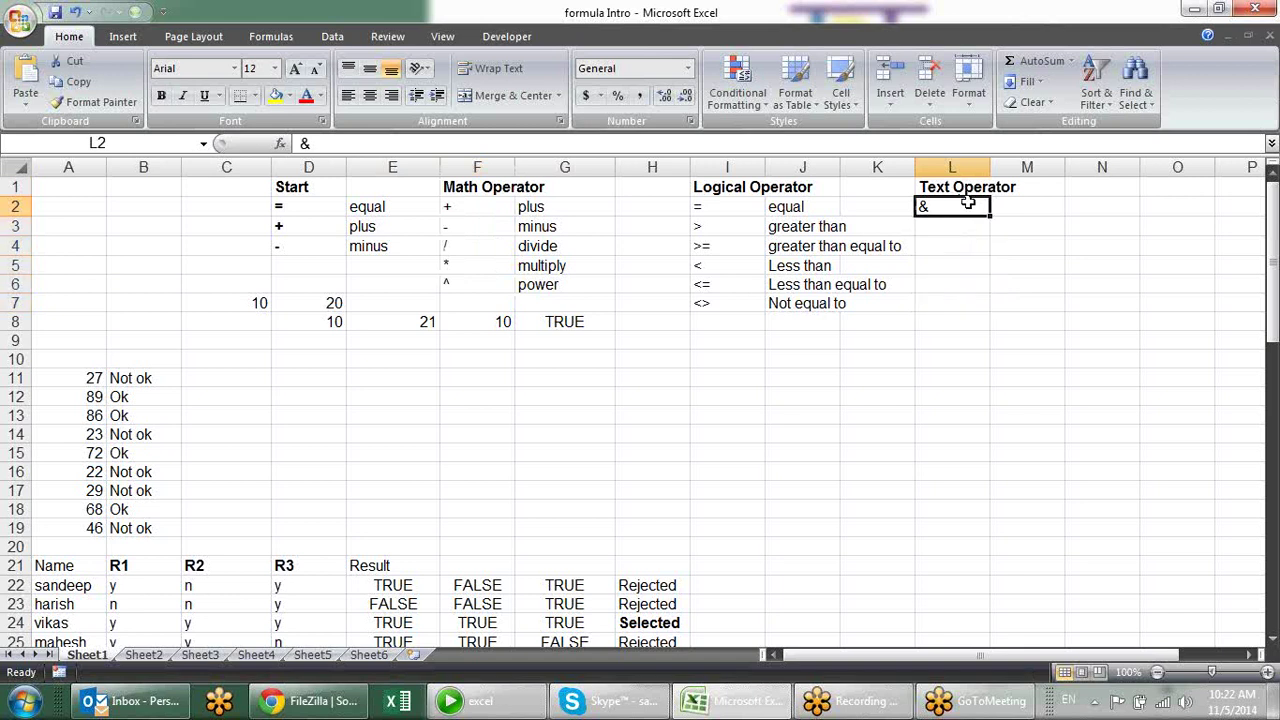
Step: Enter a first name in G10 and a surname in H10
left_click(584, 363)
type("sandeep")
key("Tab")
type("sin")
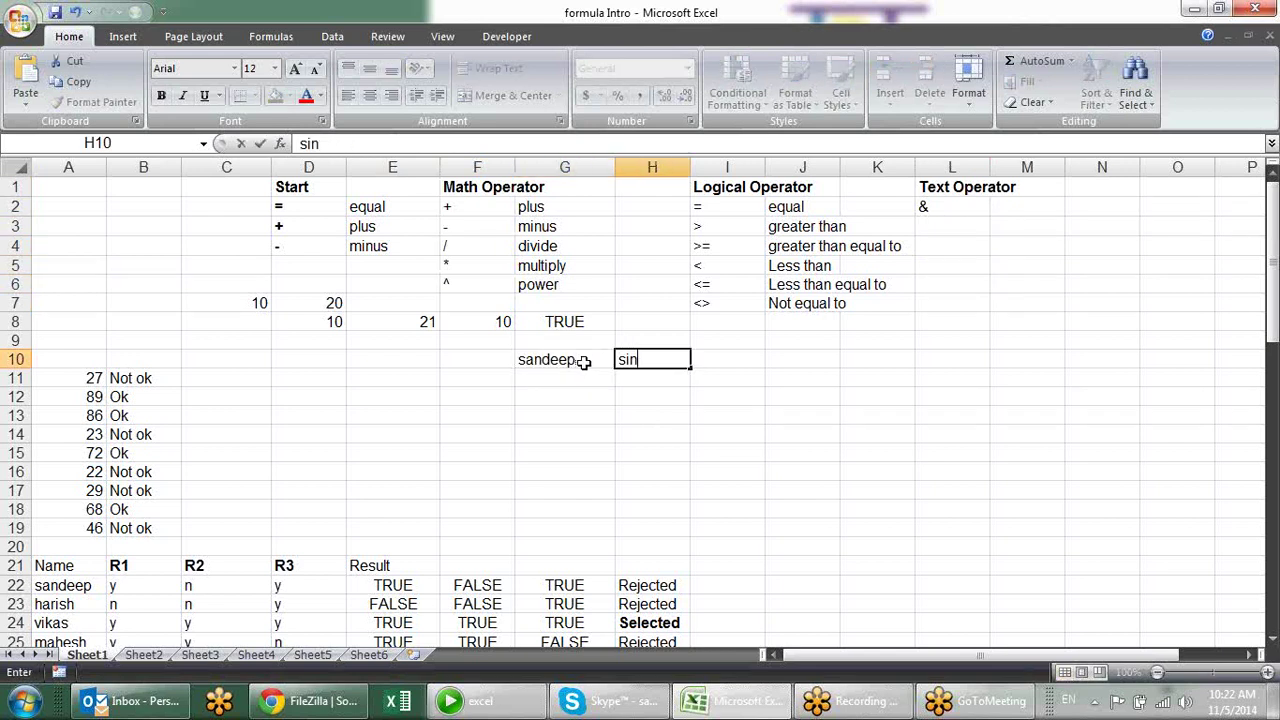
type("gh")
key("Tab")
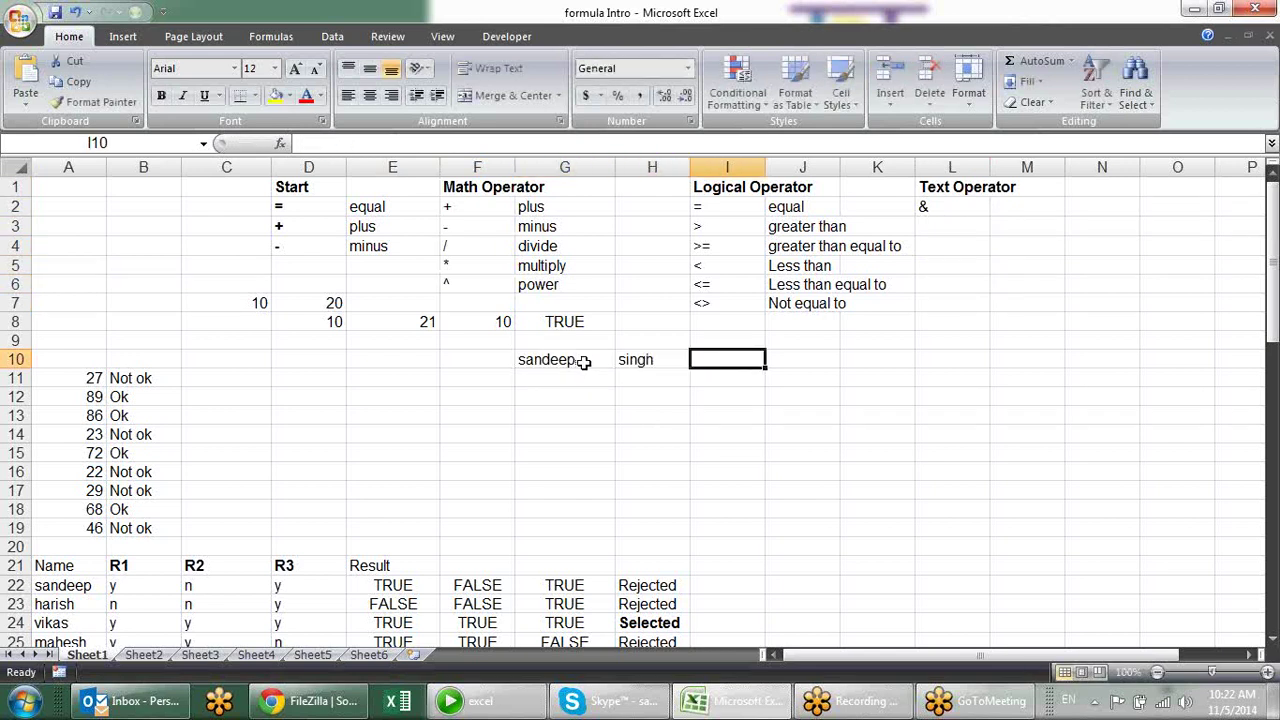
Step: Join the two names in I10 with =G10&H10 and widen column I to fit
type("=")
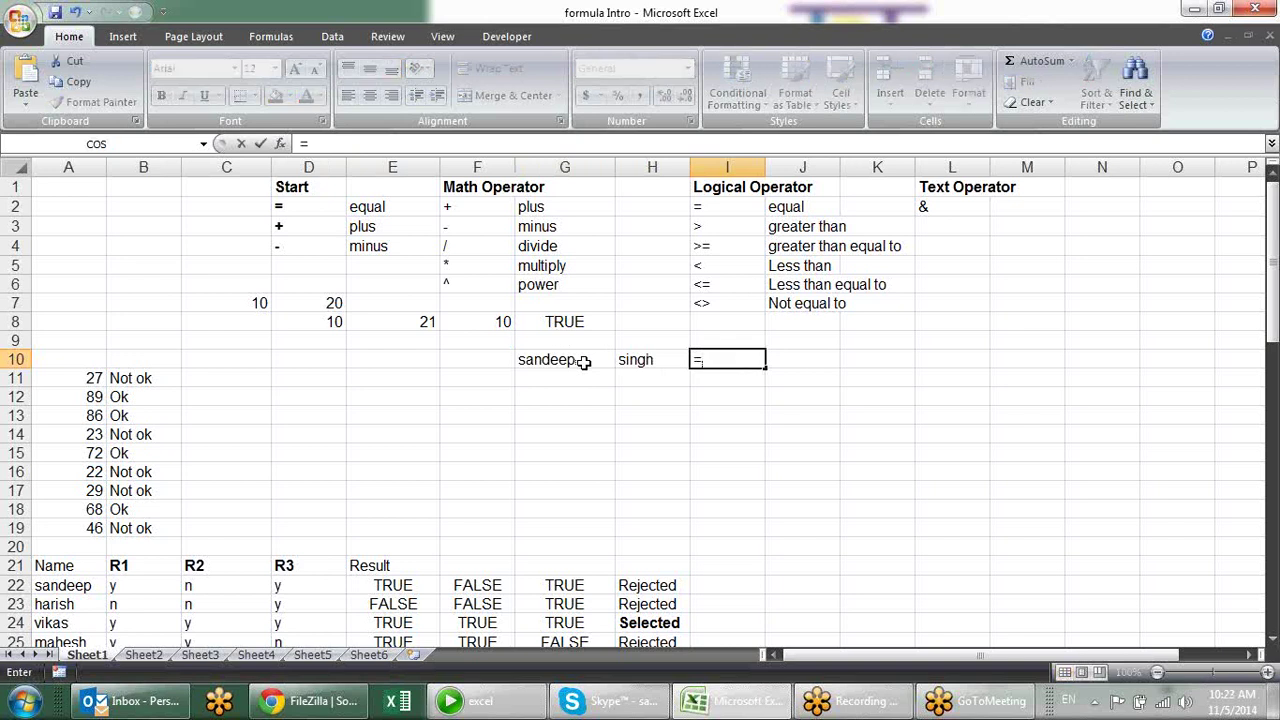
left_click(584, 362)
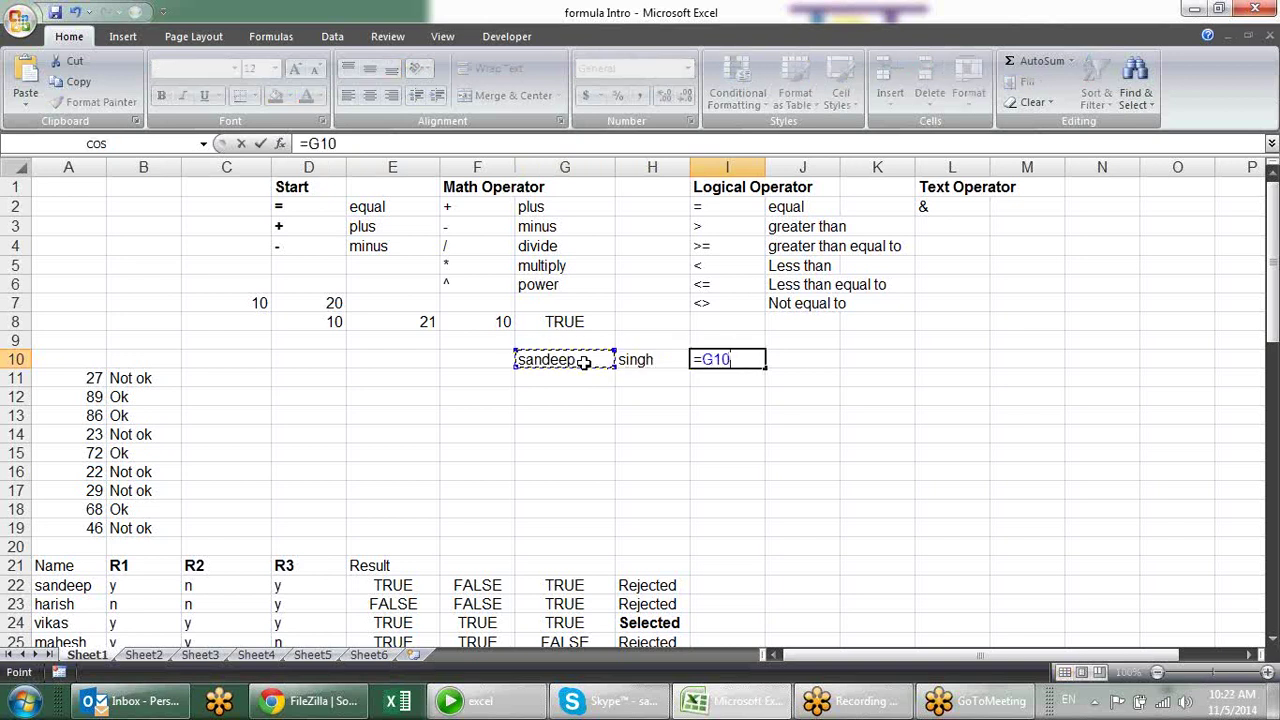
type("&")
left_click(666, 354)
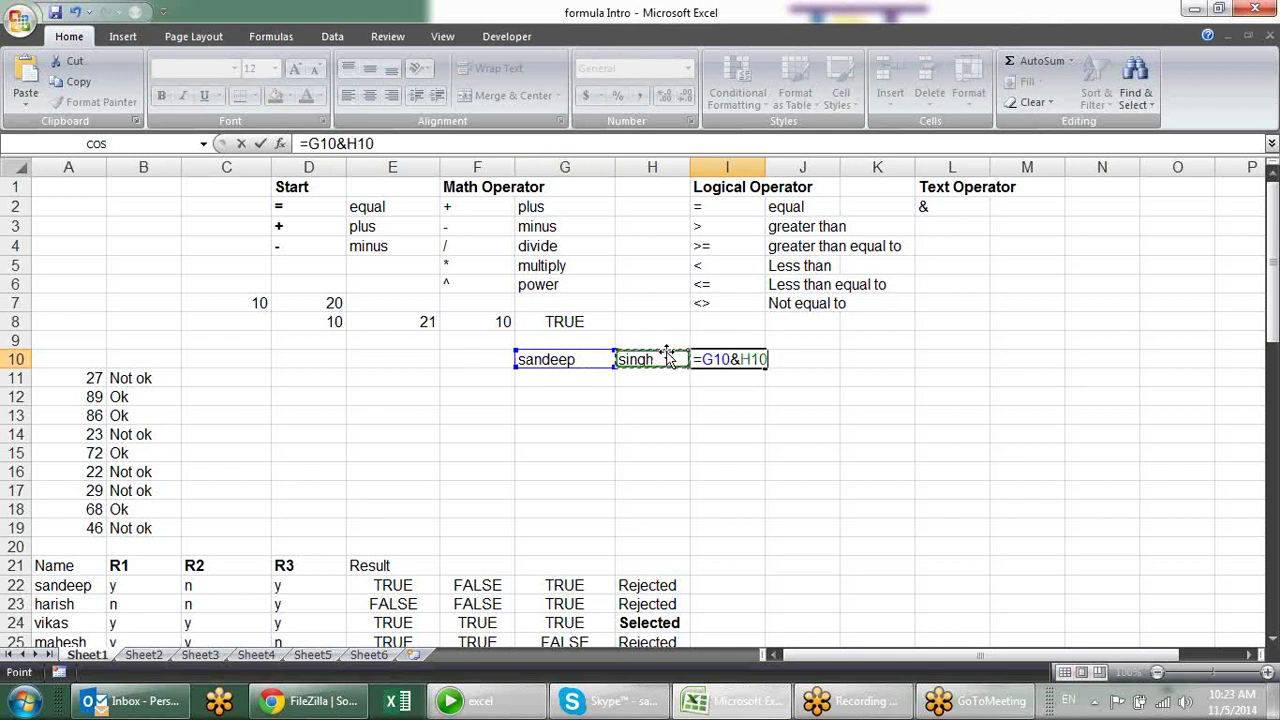
key("Return")
left_click(757, 357)
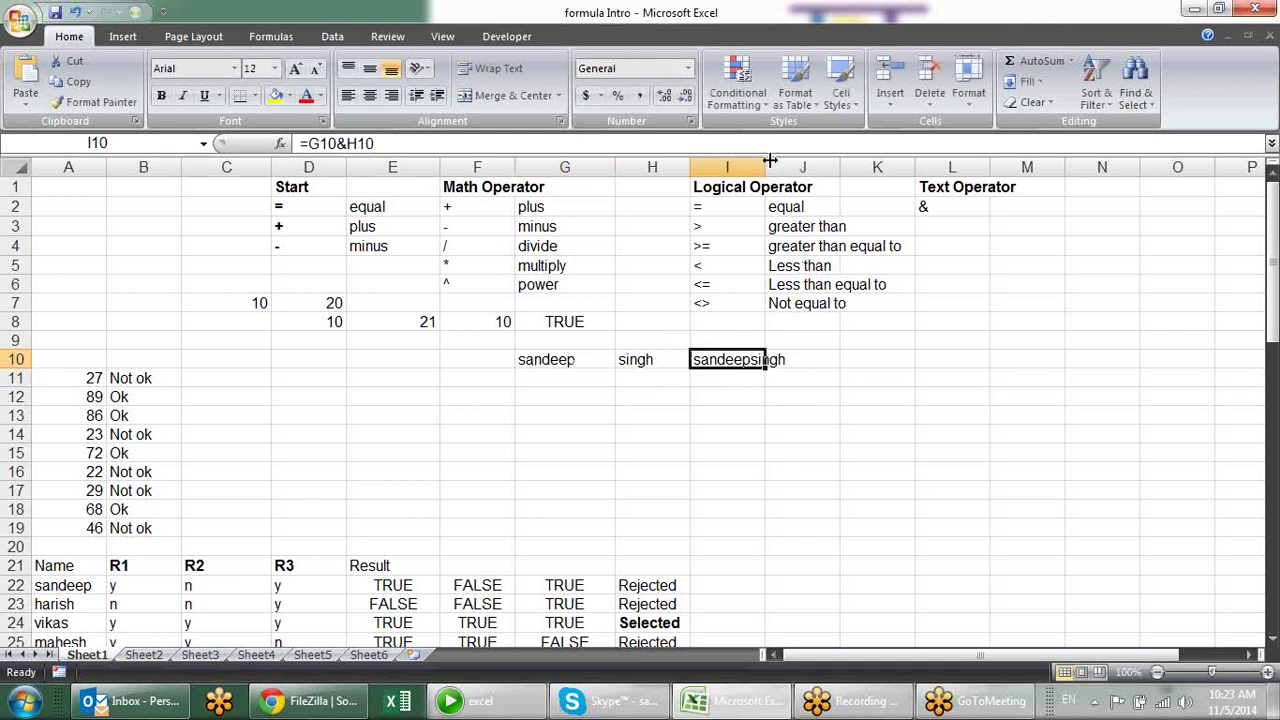
left_click_drag(766, 167, 819, 167)
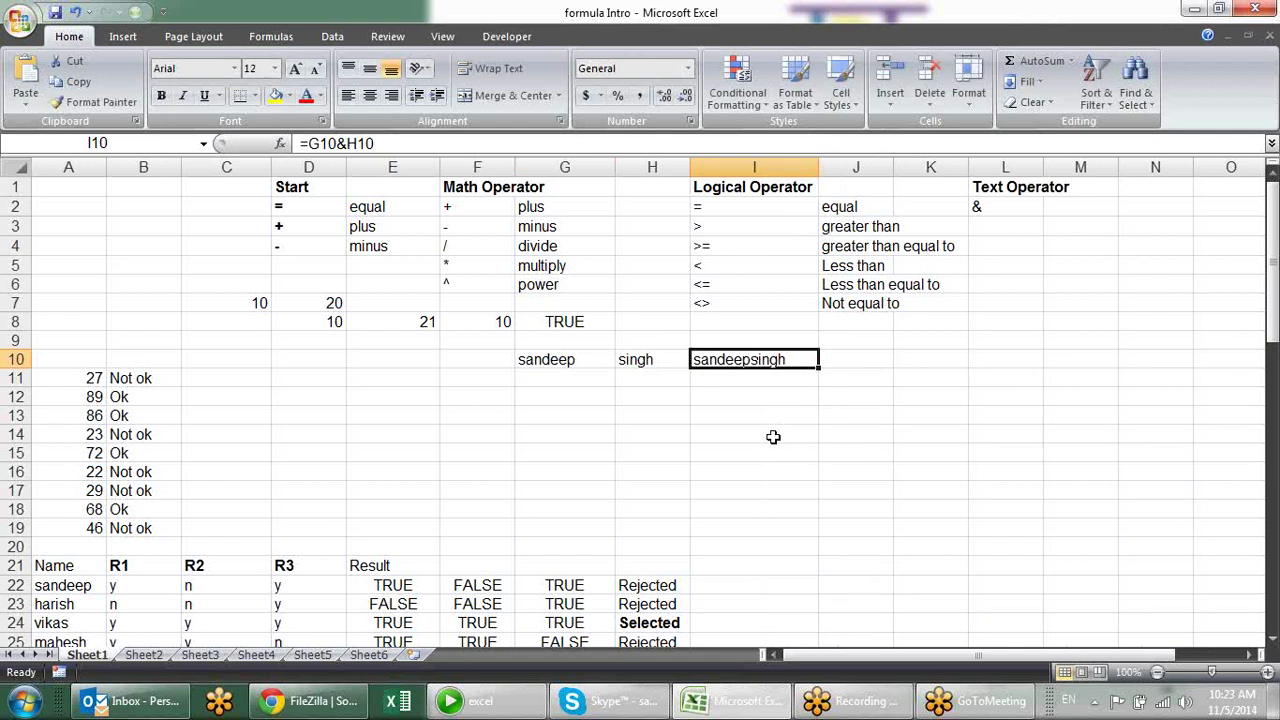
key("F2")
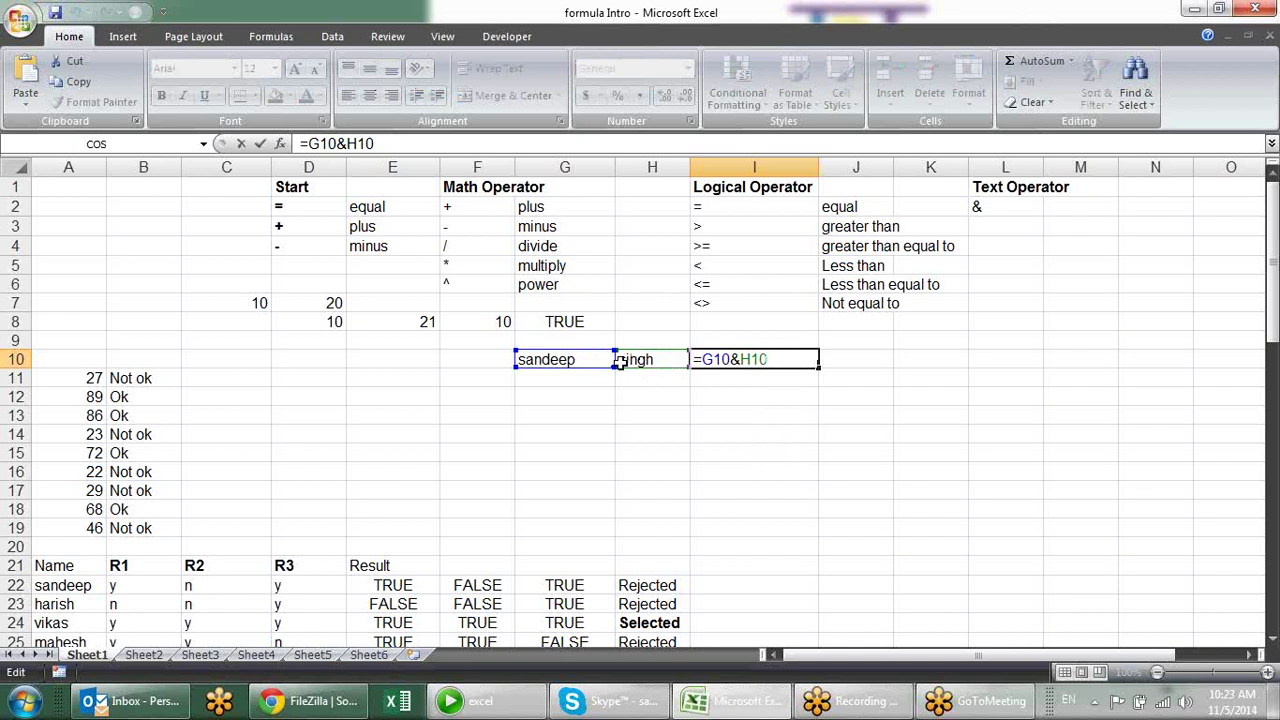
Step: Insert a " " space between G10 and H10 in I10's joining formula
left_click(738, 359)
type("\"")
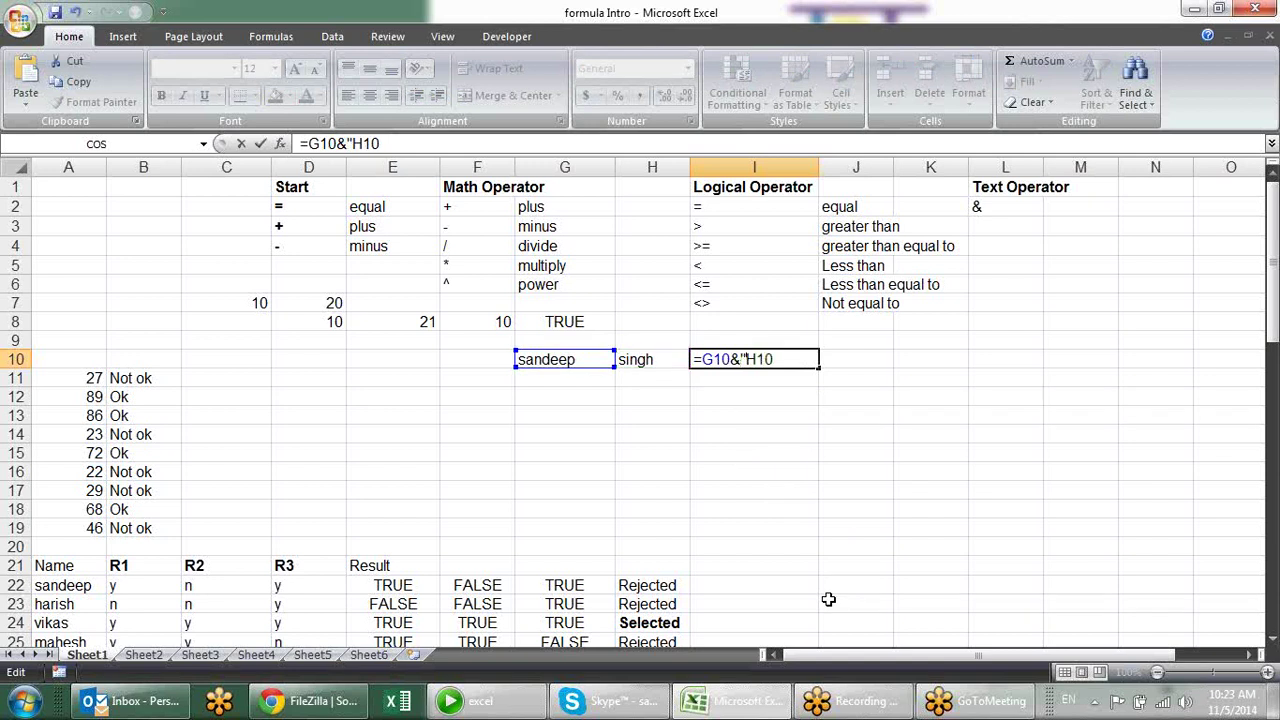
type(" \"")
type("&")
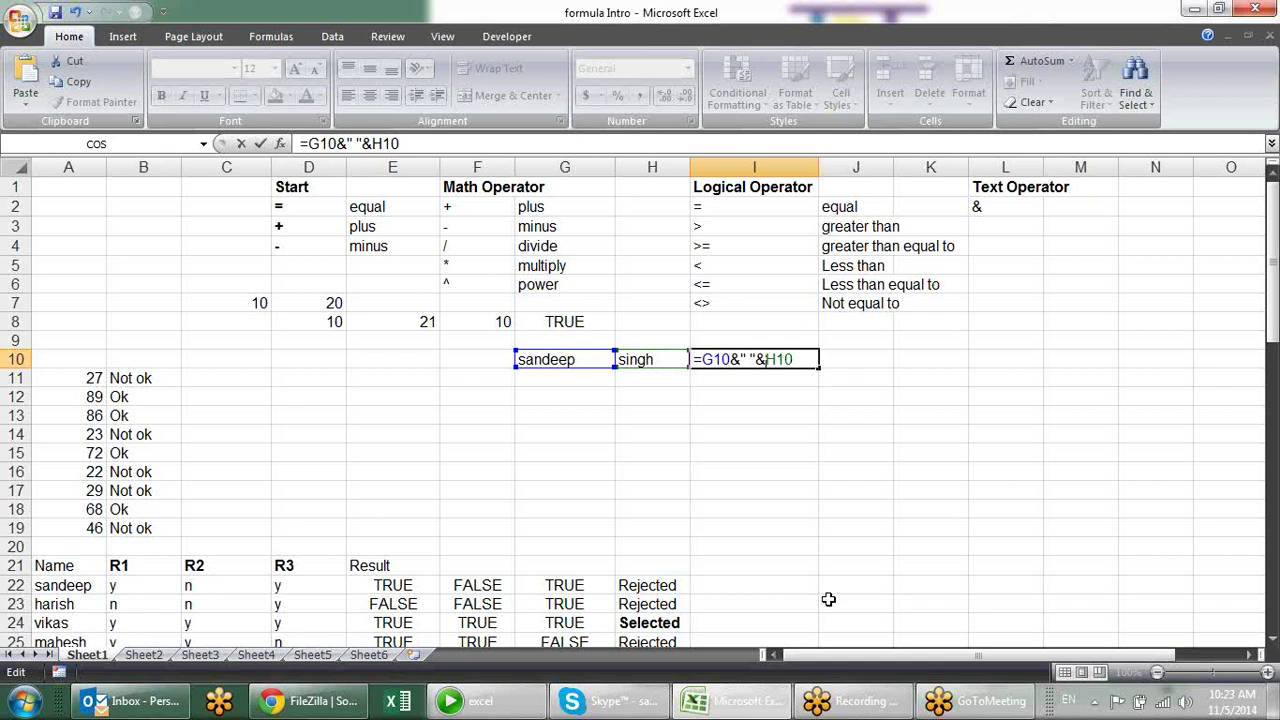
key("Return")
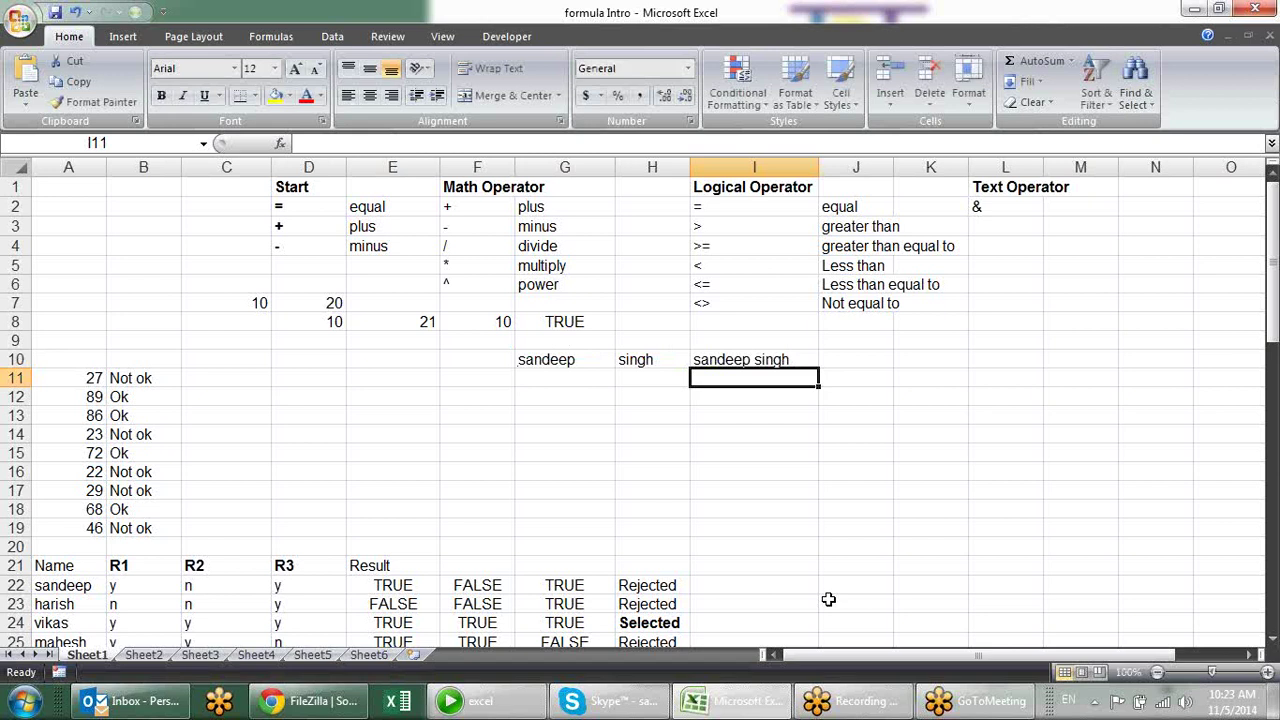
Step: Prefix I10's formula with "Mr ", giving ="Mr "&G10&" "&H10
key("Up")
key("F2")
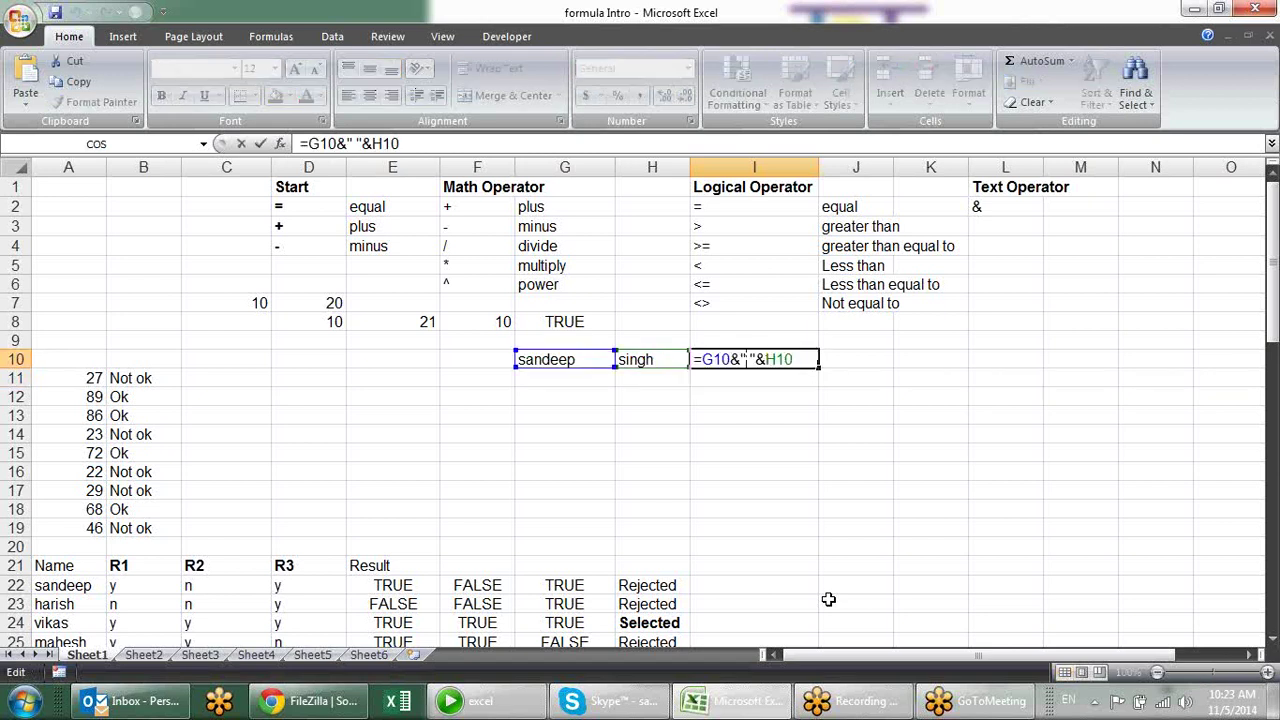
type("\"KMr")
key("BackSpace")
key("BackSpace")
key("BackSpace")
type("Mr")
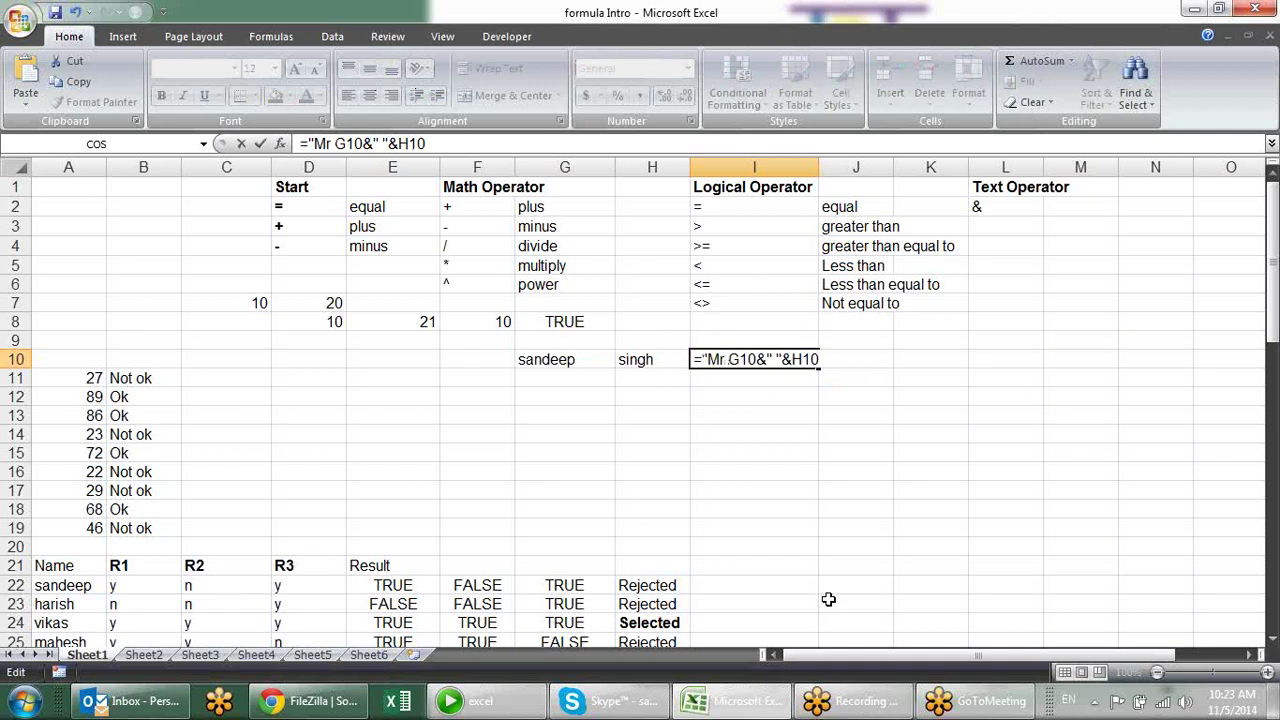
type(" \"&")
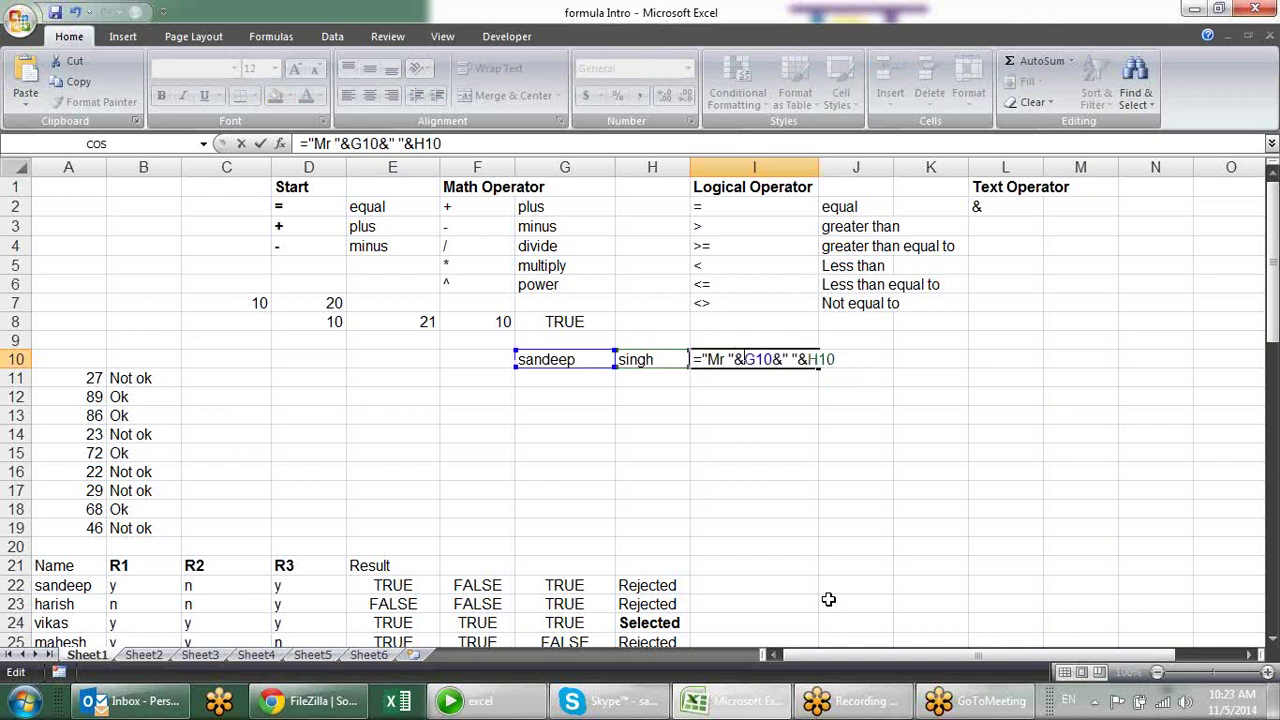
key("Return")
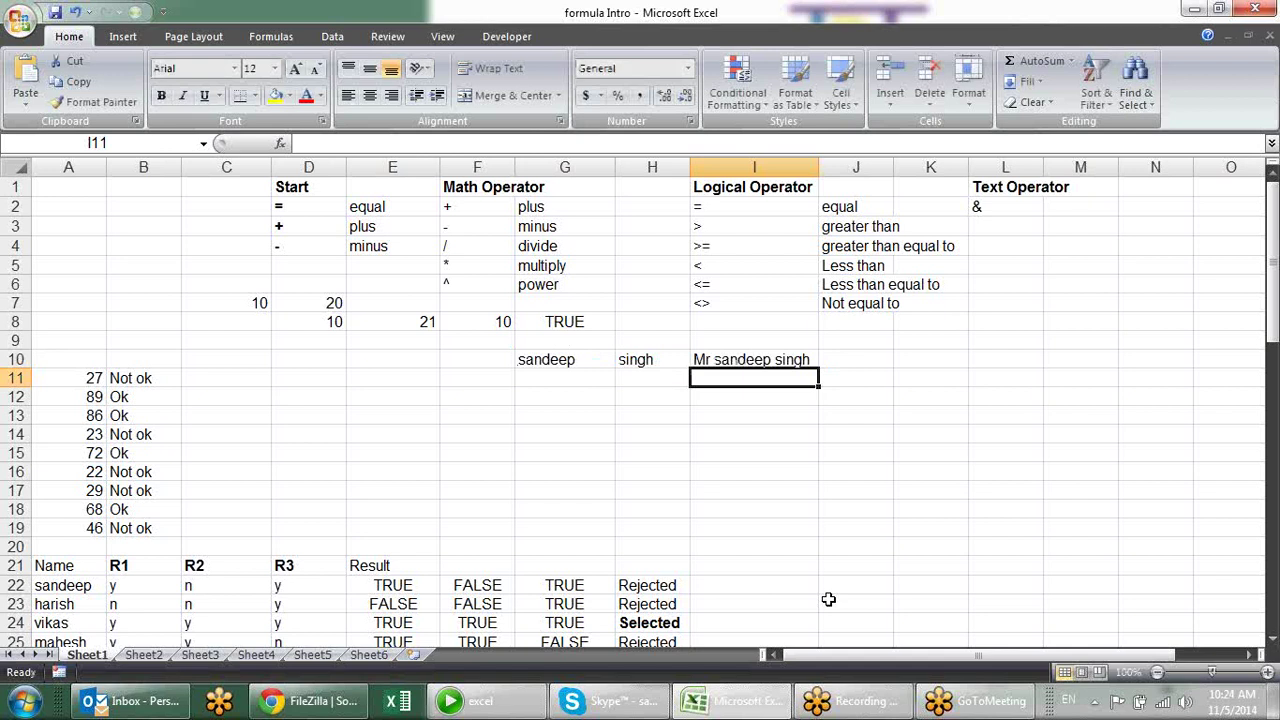
key("Up")
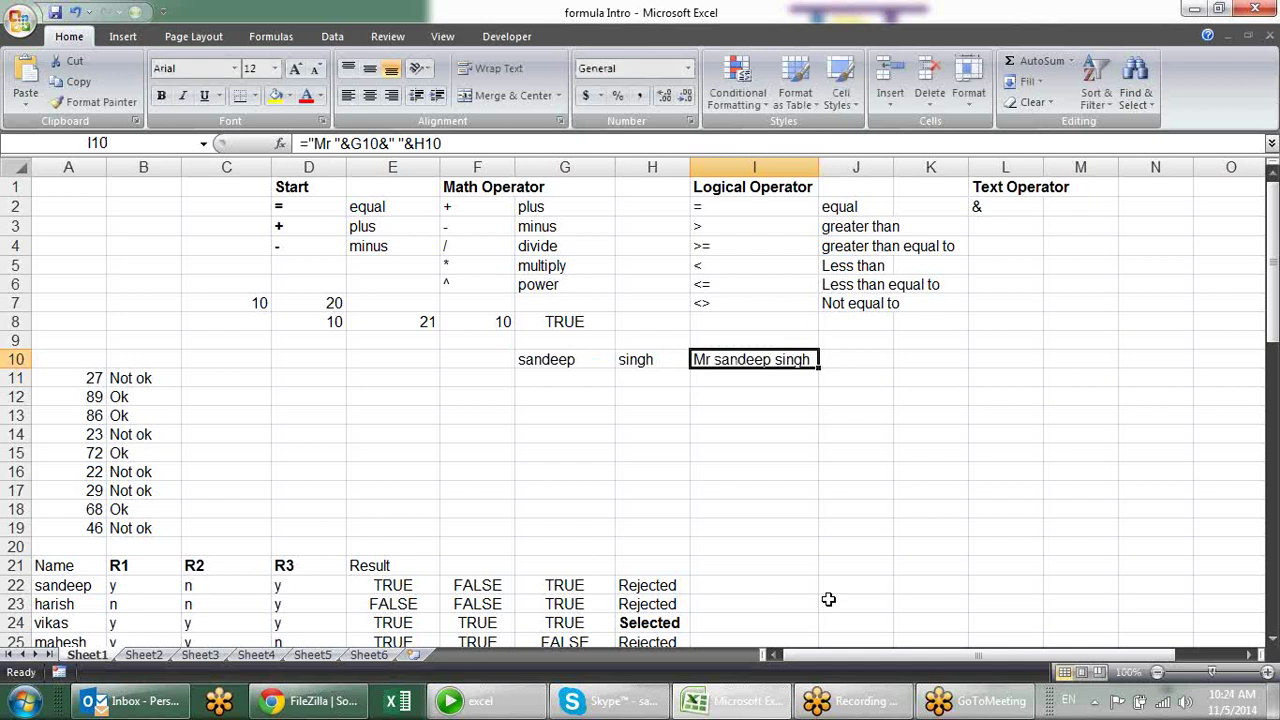
key("Left")
key("Left")
key("Up")
key("Up")
key("Up")
key("Right")
key("Right")
key("Right")
key("Right")
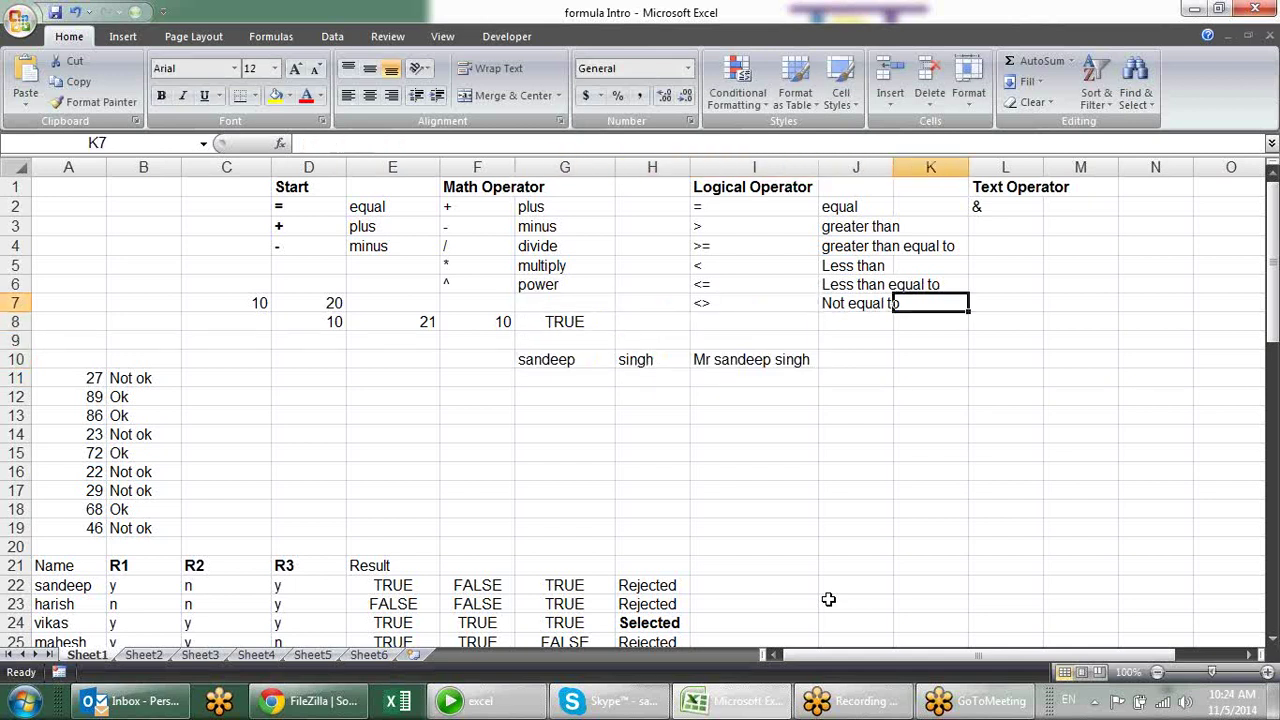
key("Right")
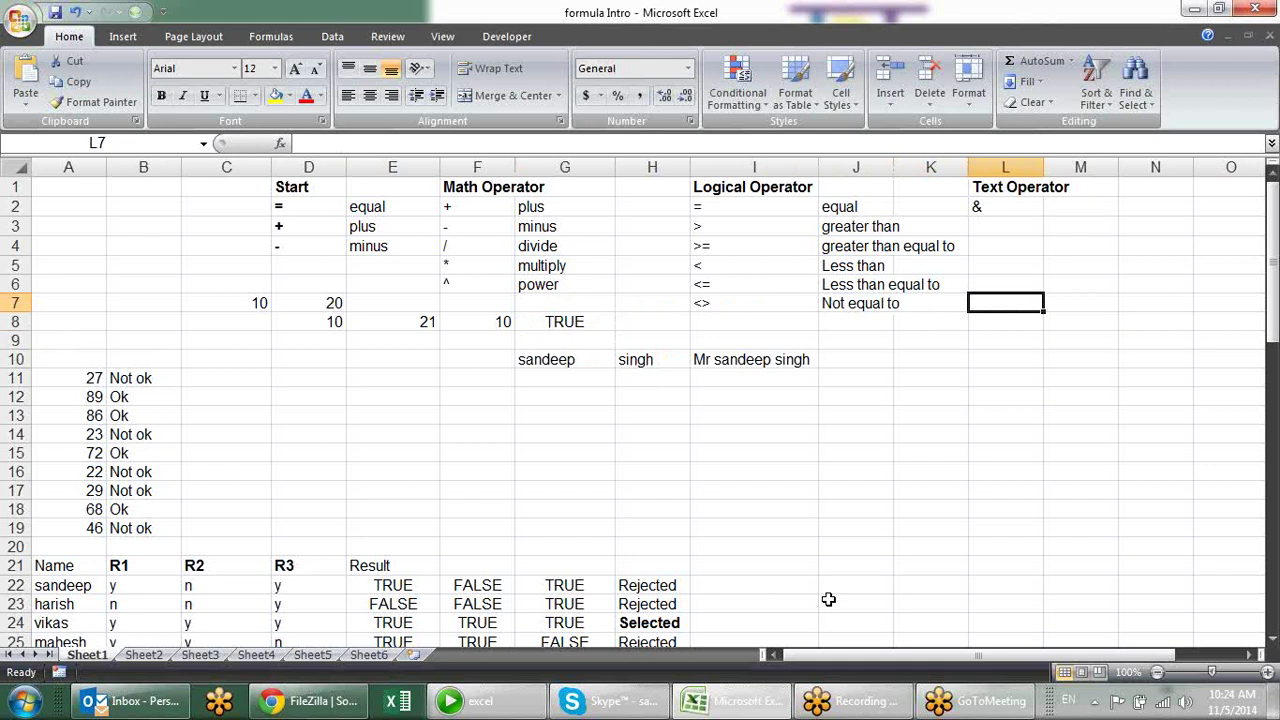
key("Left")
key("Left")
key("Left")
key("Left")
key("Left")
key("Left")
key("Right")
key("Right")
key("Down")
key("Down")
key("Down")
key("Down")
key("Down")
key("Left")
key("Left")
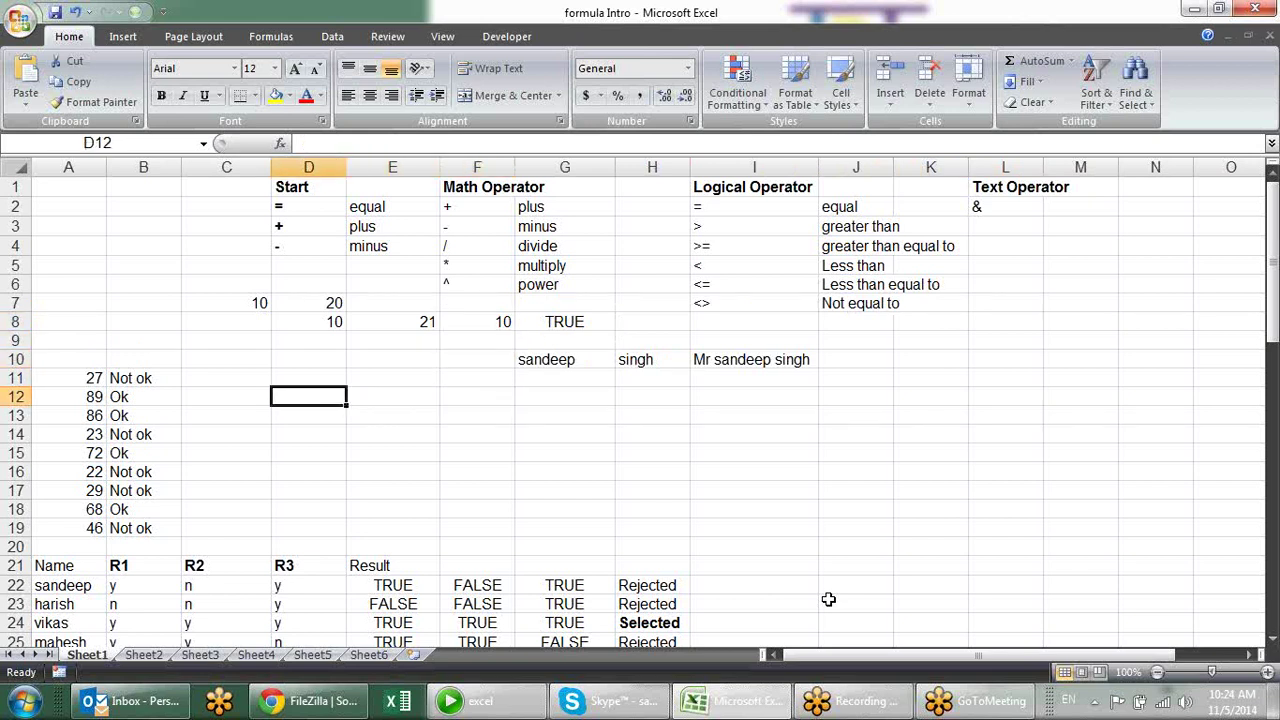
key("Left")
key("Left")
key("Up")
key("Right")
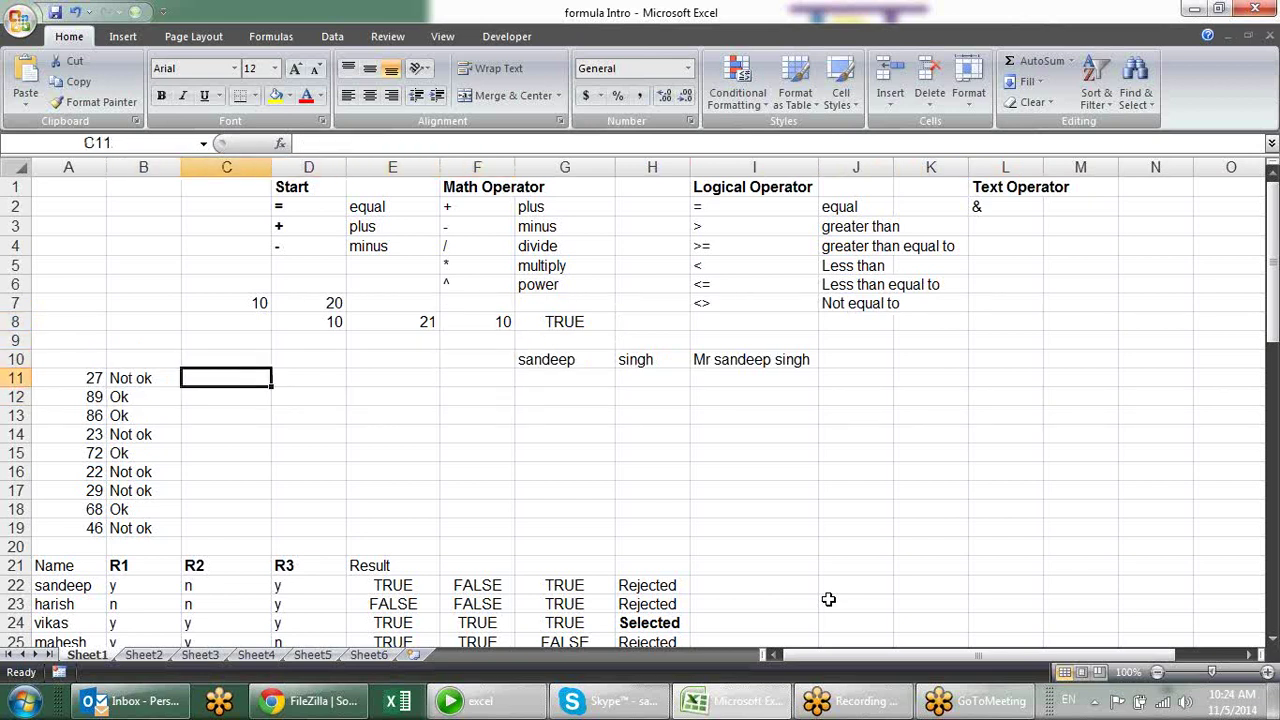
Step: Browse the Formulas tab's Logical, Financial, Text and Date & Time function lists without inserting anything
left_click(264, 37)
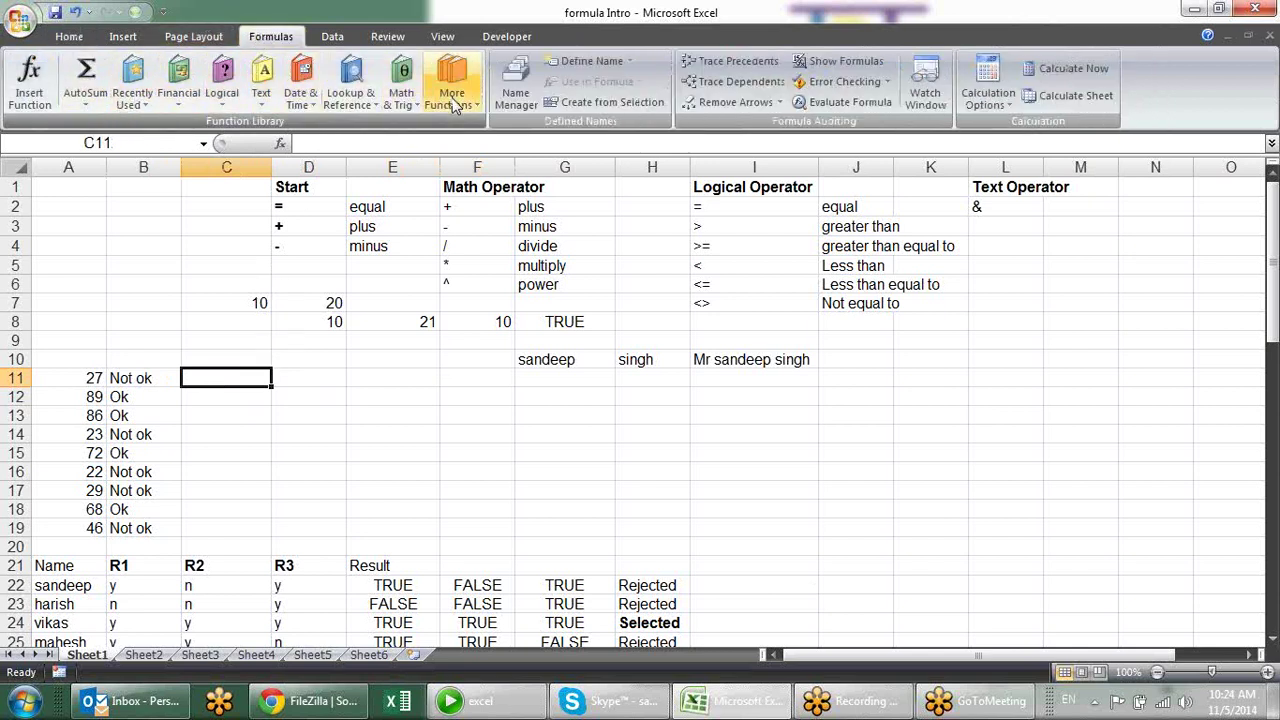
left_click(223, 107)
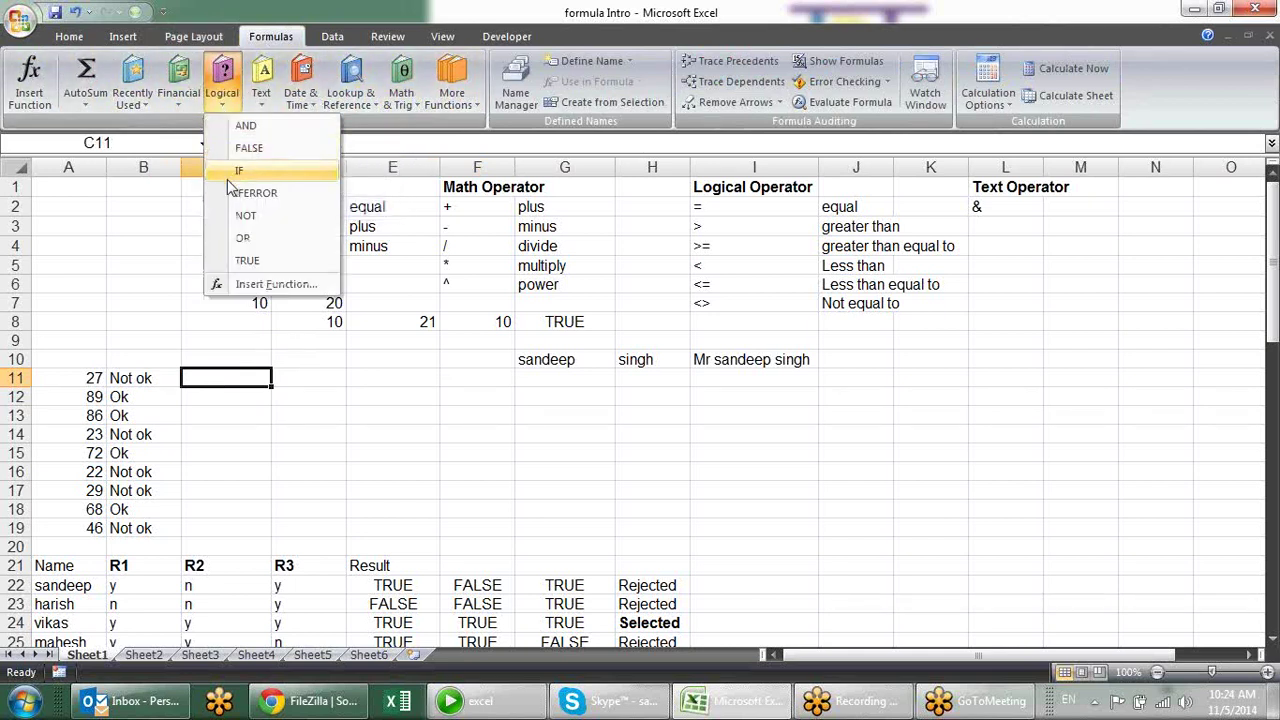
left_click(180, 100)
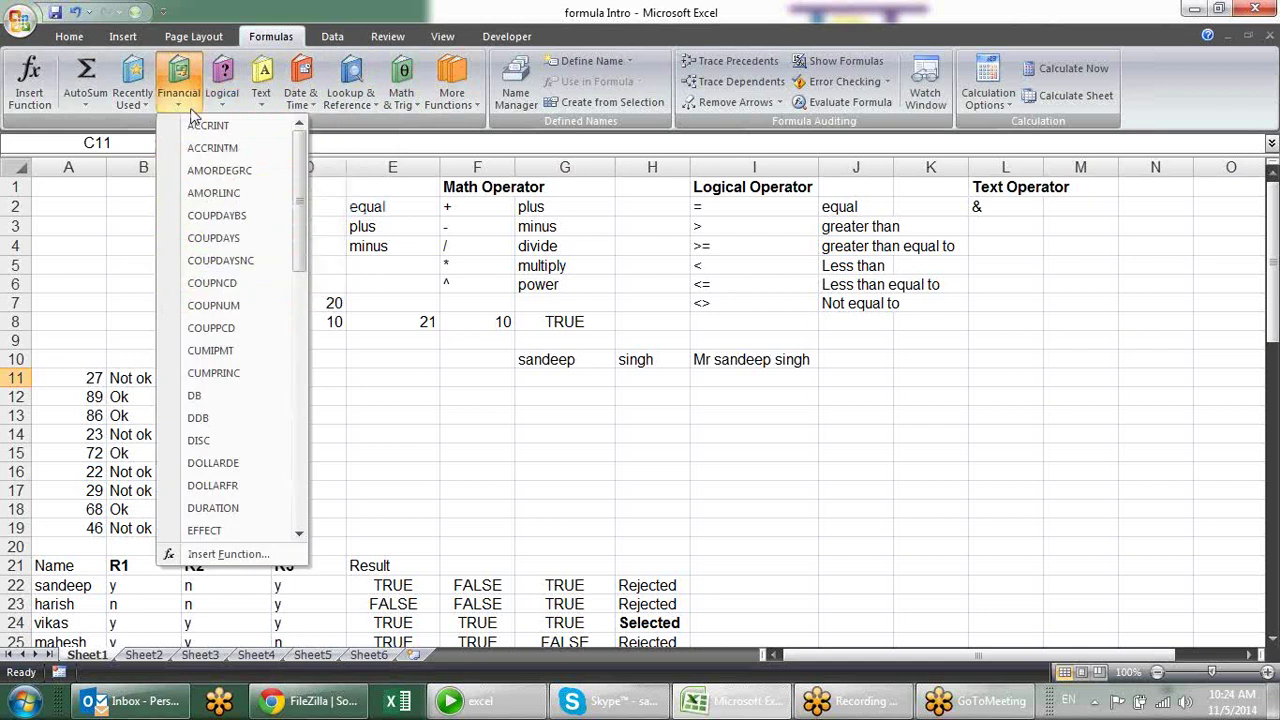
scroll(278, 163, "down", 6)
scroll(278, 163, "down", 2)
left_click(274, 96)
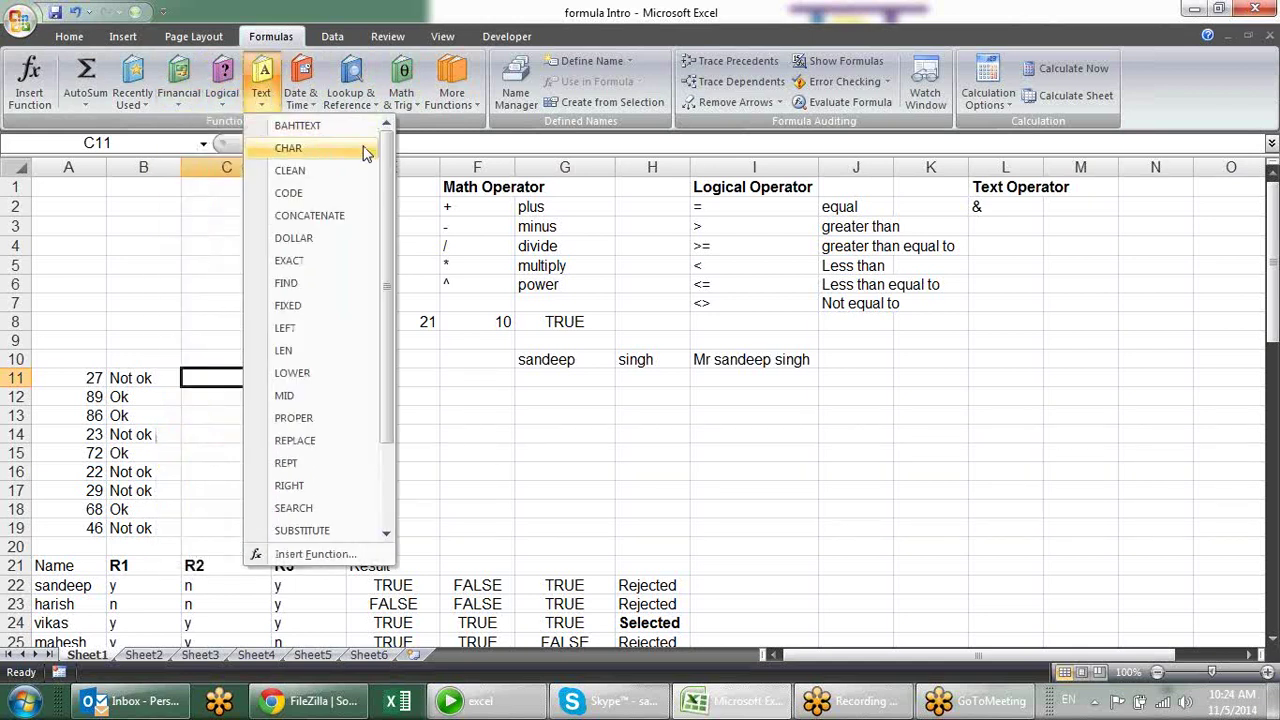
scroll(391, 165, "down", 2)
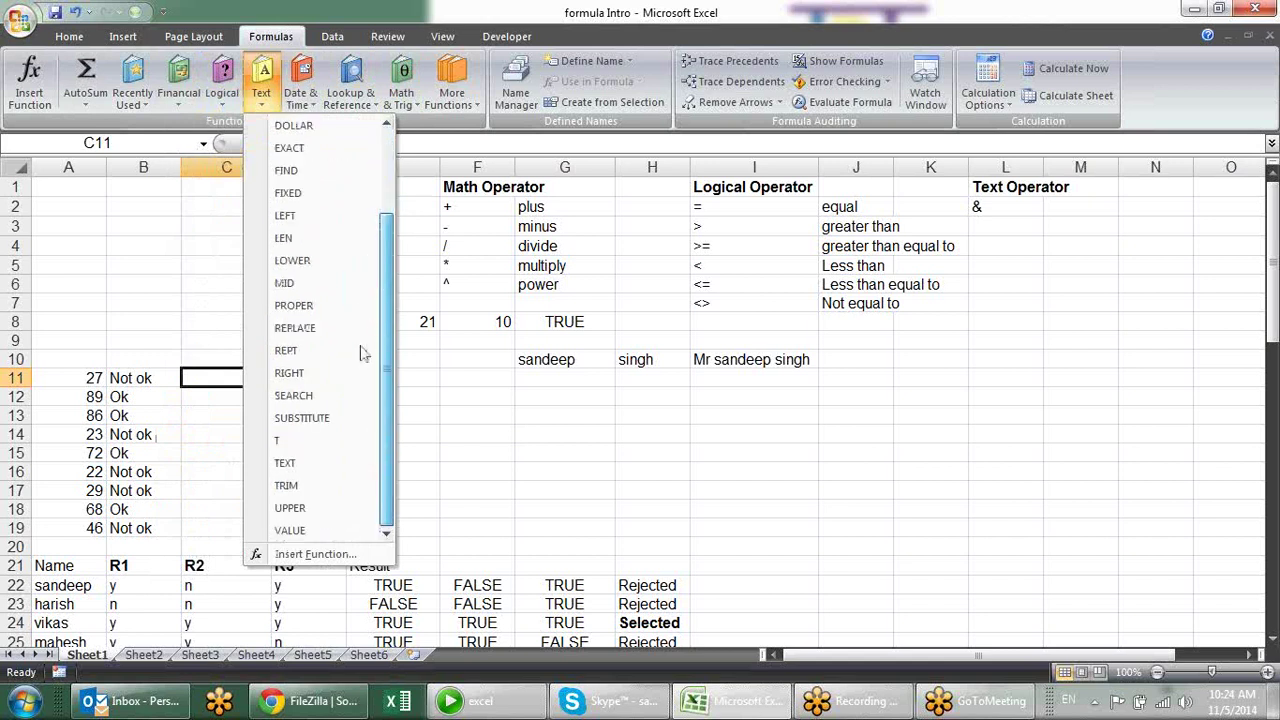
left_click(303, 97)
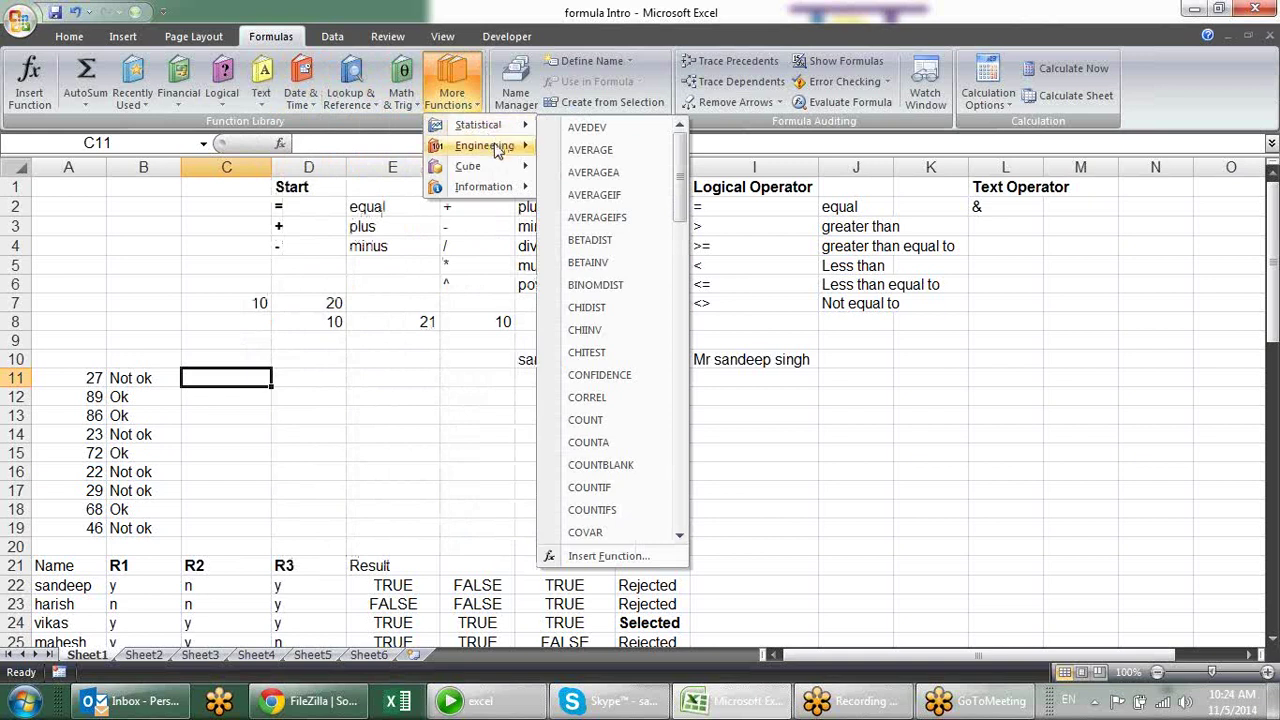
mouse_move(483, 187)
left_click(455, 383)
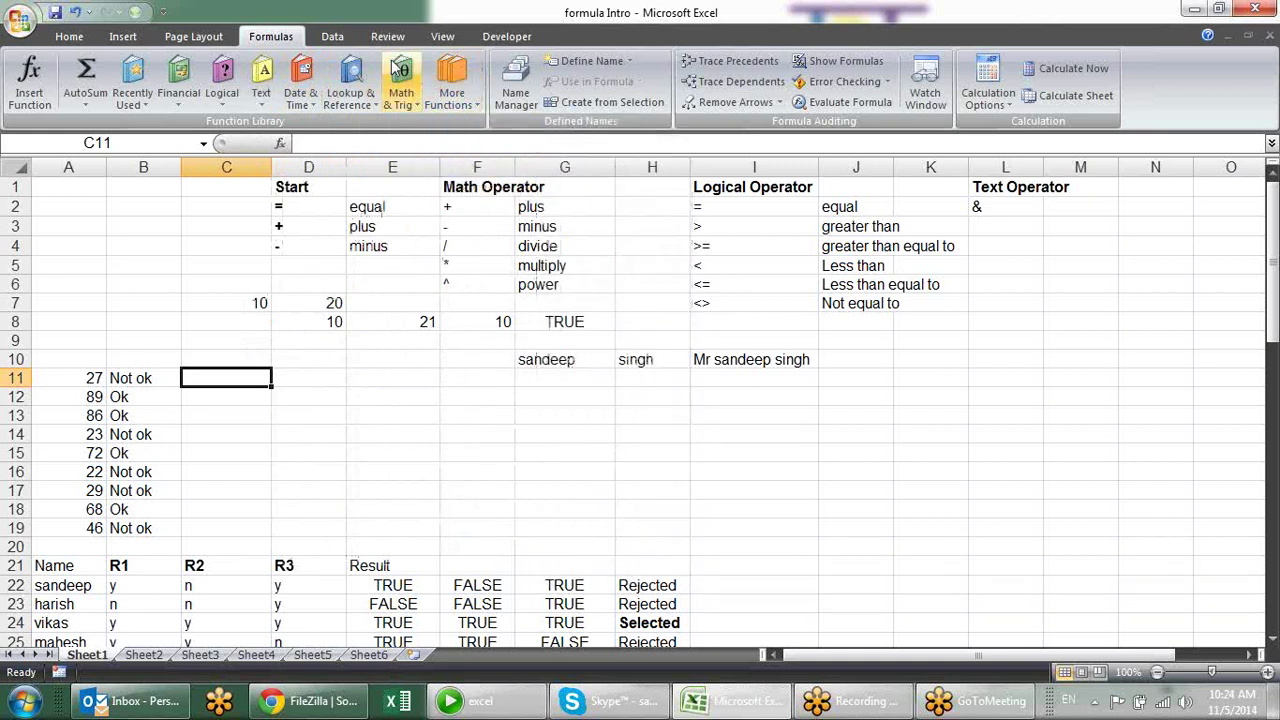
left_click(222, 82)
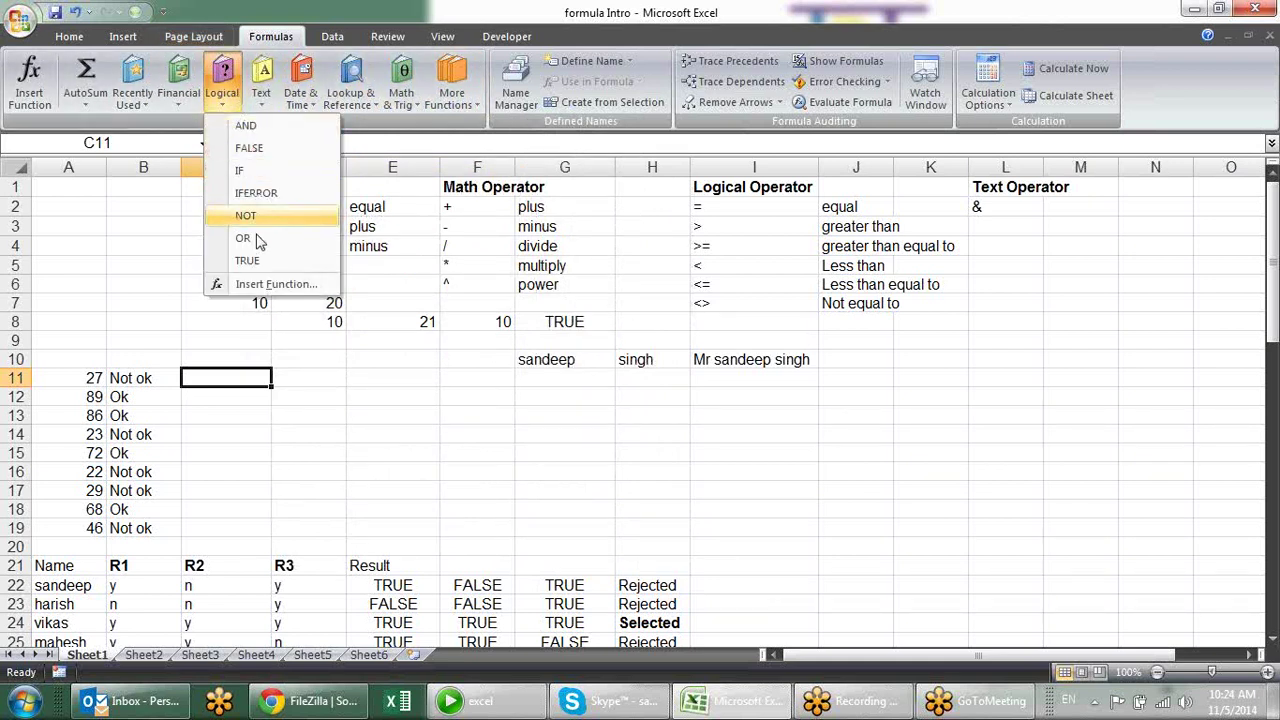
left_click(362, 440)
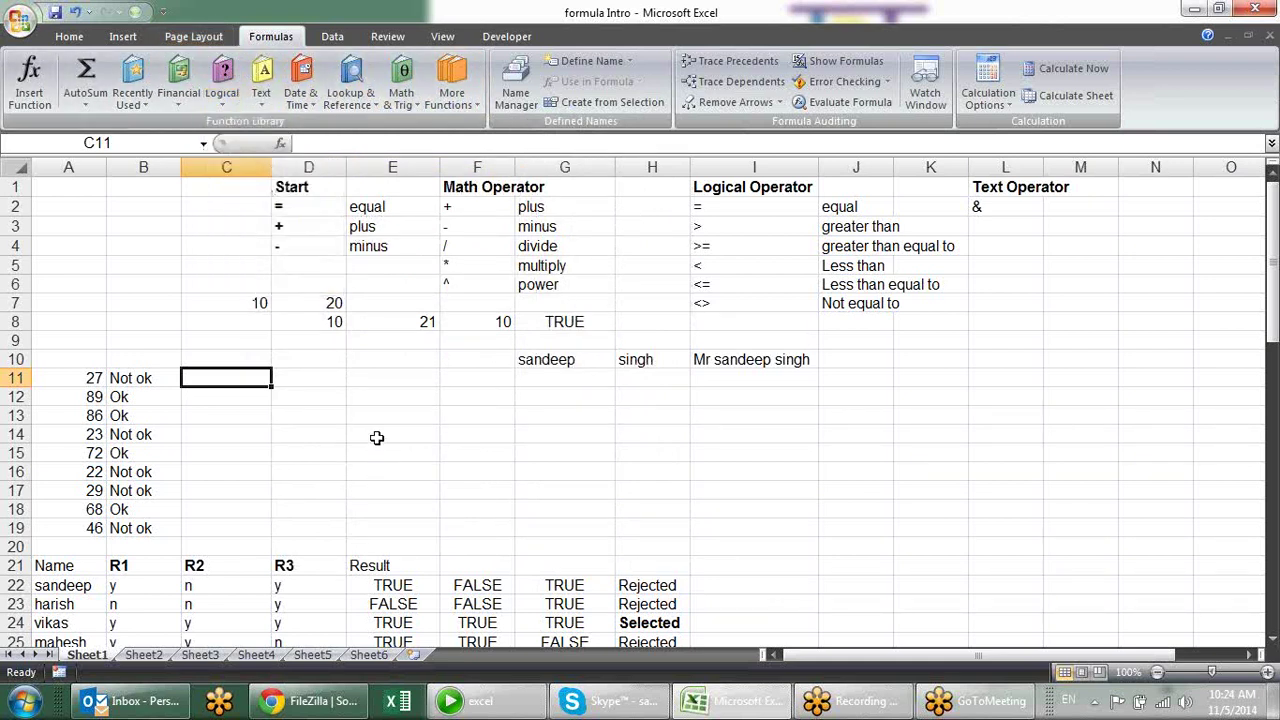
Step: Delete the old Ok/Not ok results in B11:B19 and select B11
left_click_drag(163, 378, 163, 523)
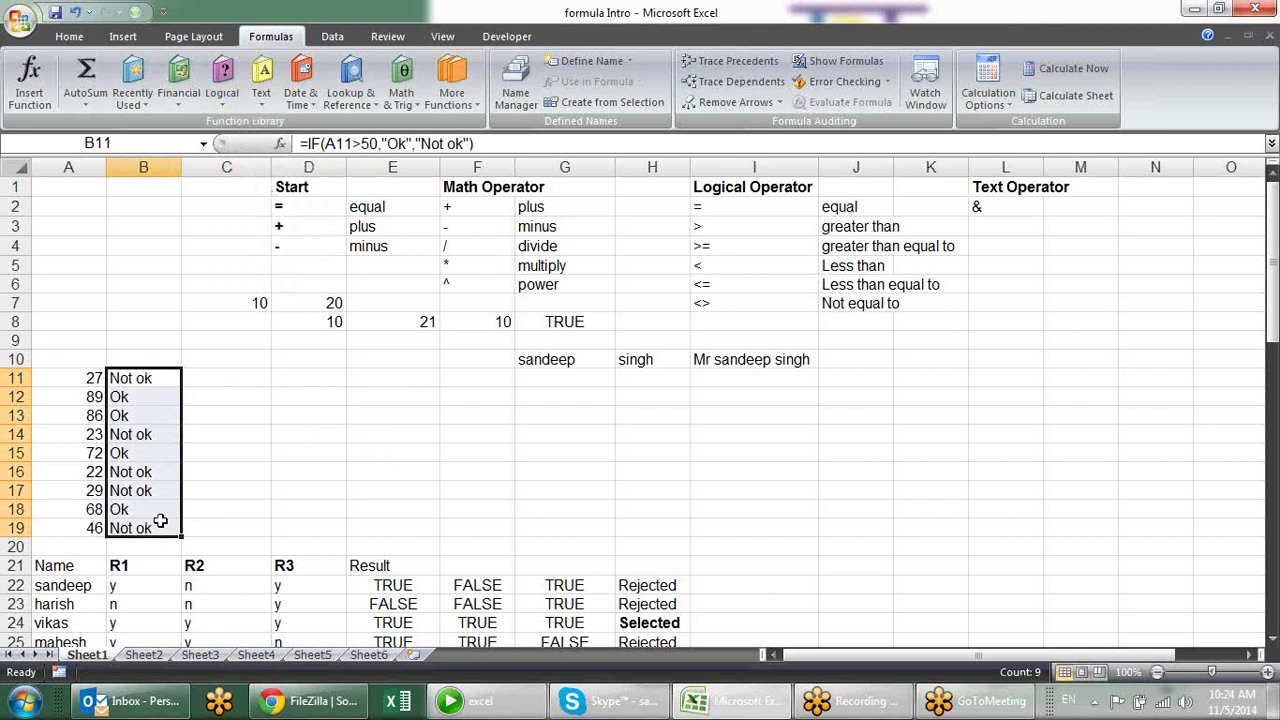
key("Delete")
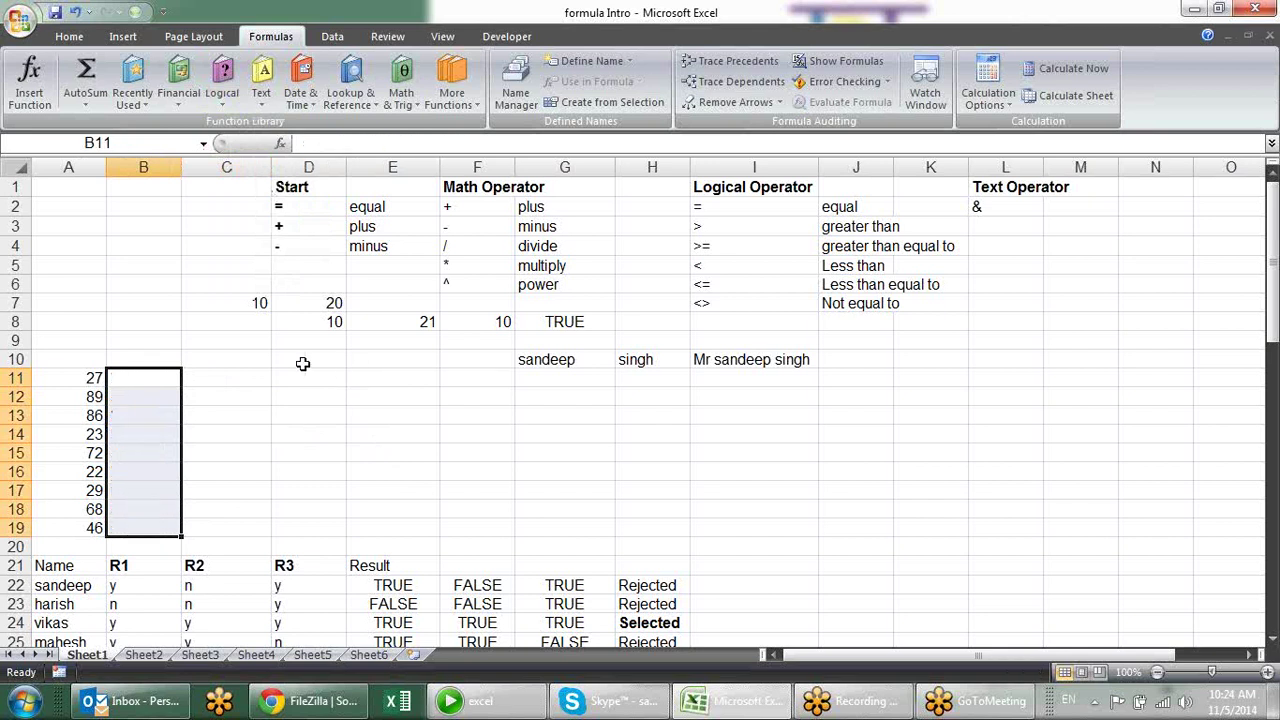
left_click(302, 363)
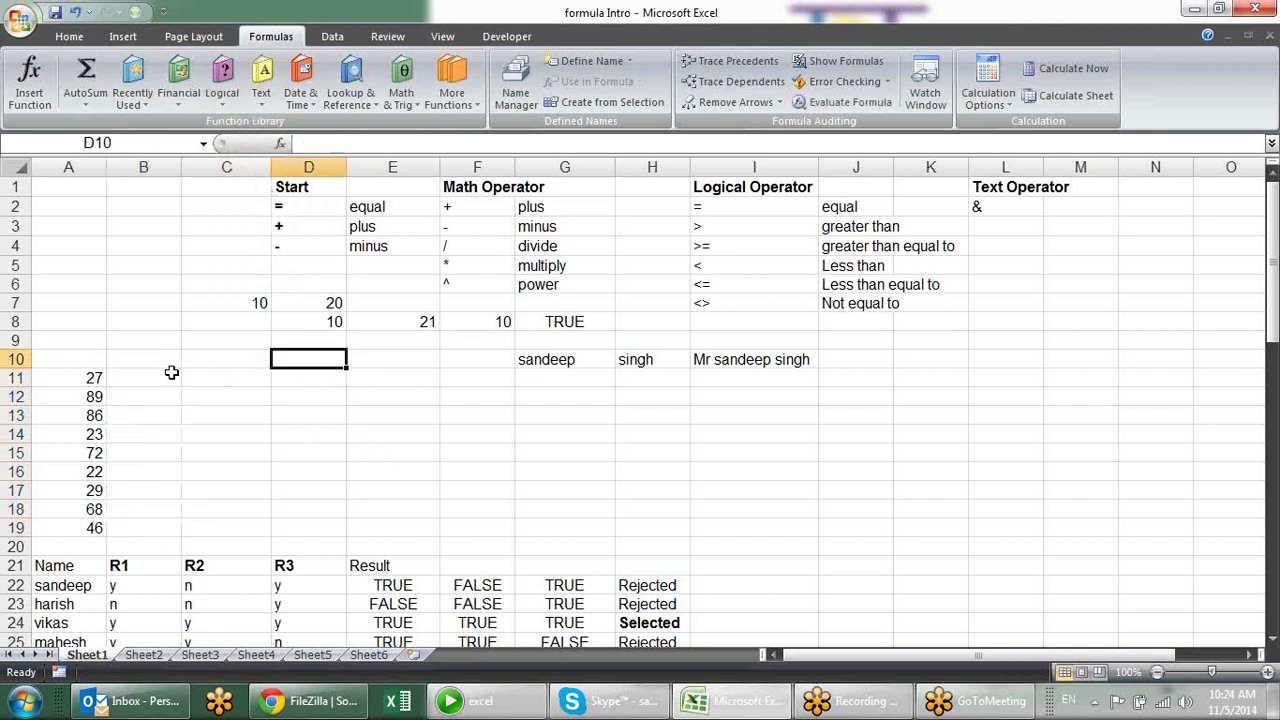
left_click(172, 372)
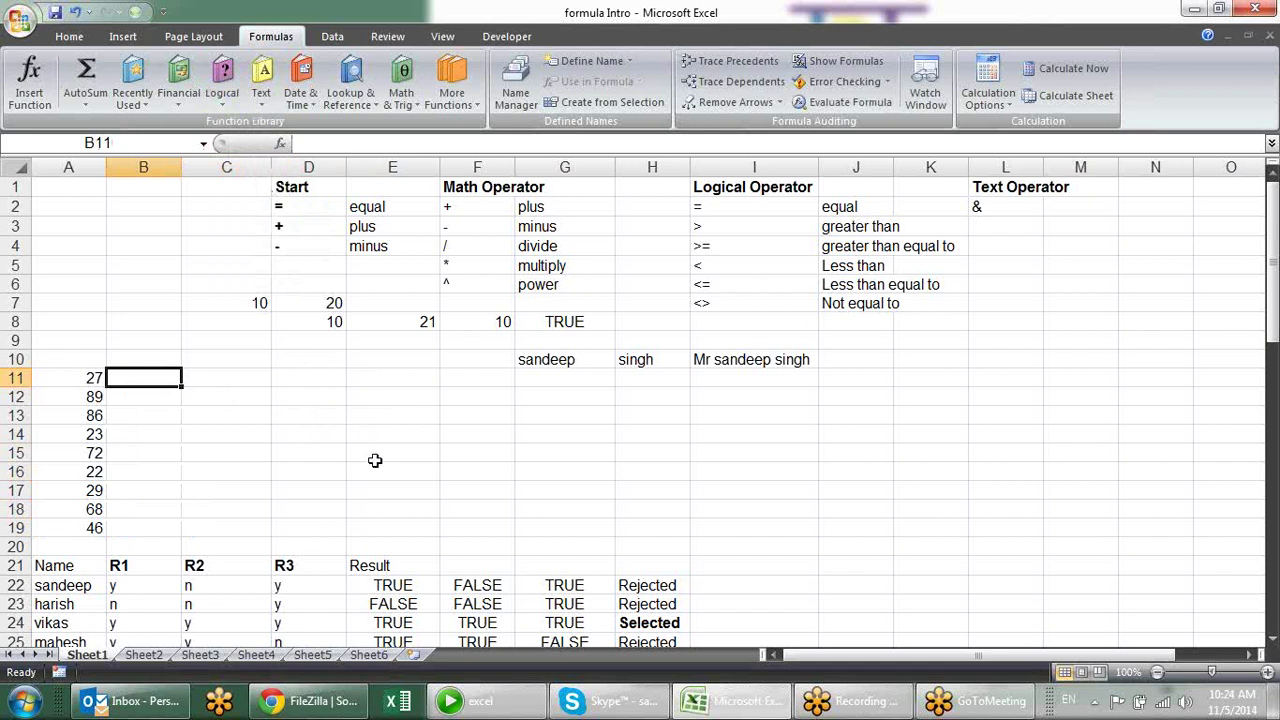
Step: Enter =IF(A11>50,"OK","Not OK") in B11, which returns Not OK for 27
type("=")
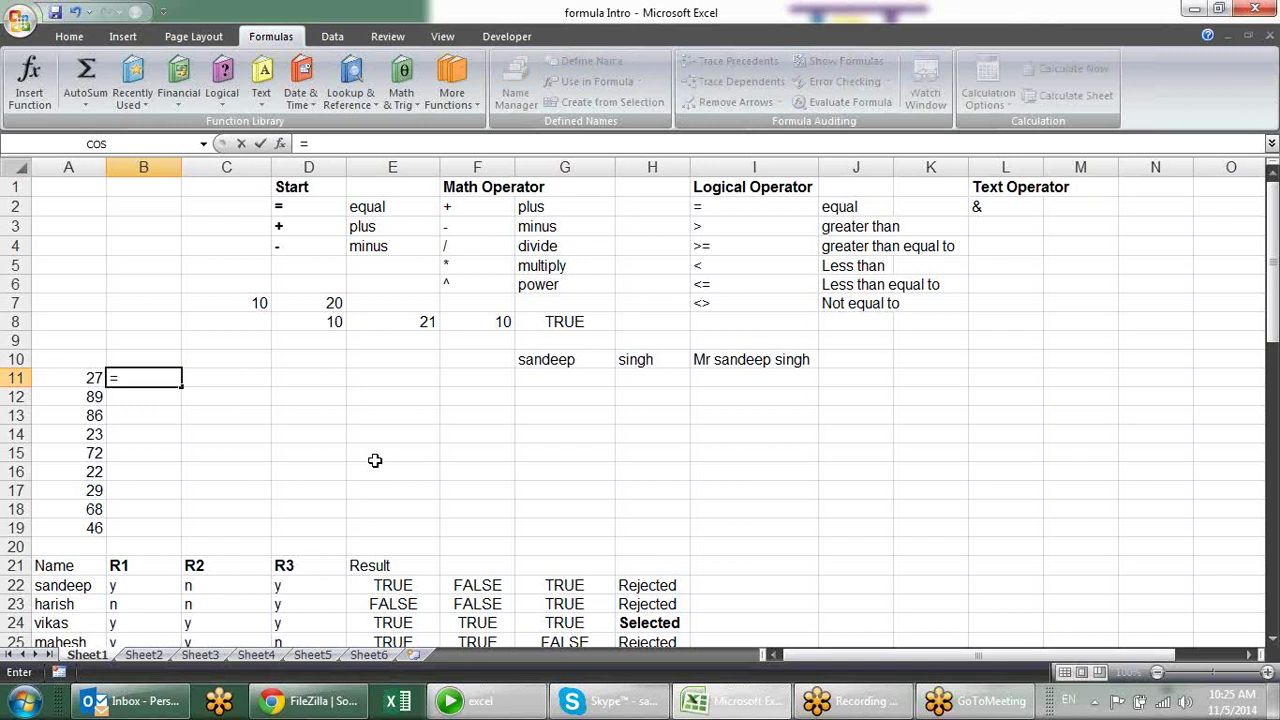
type("if")
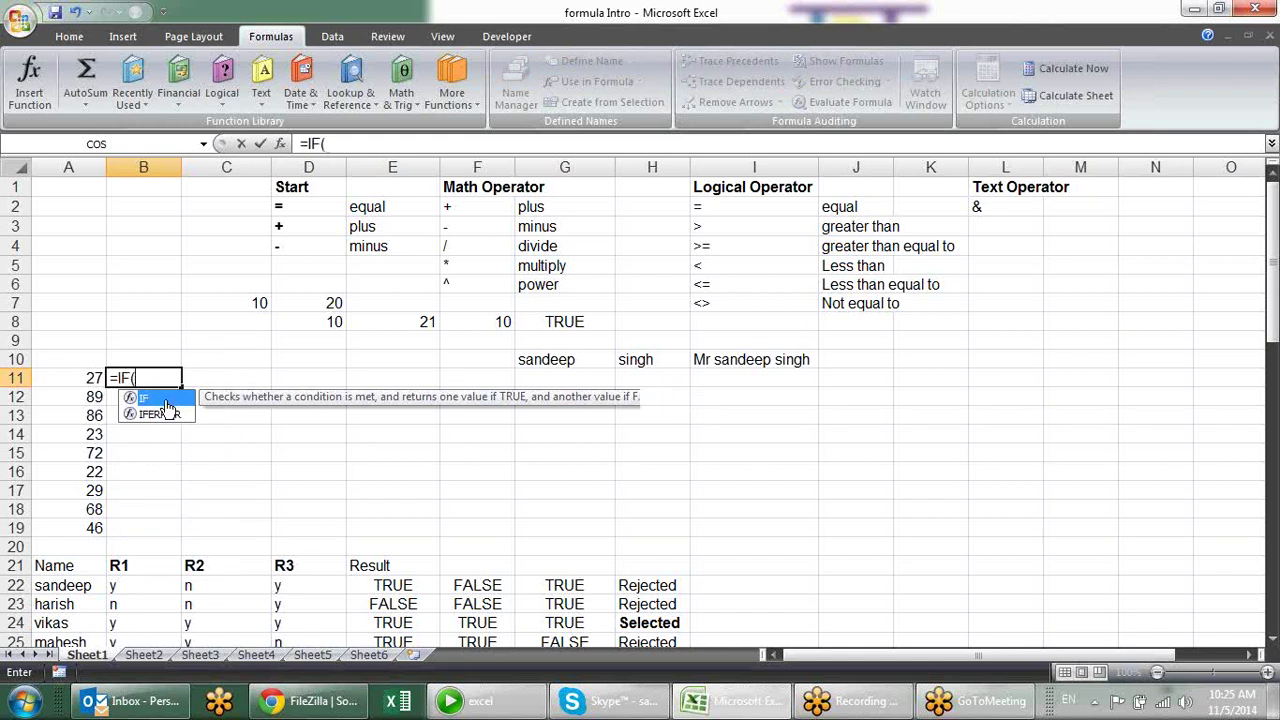
double_click(163, 400)
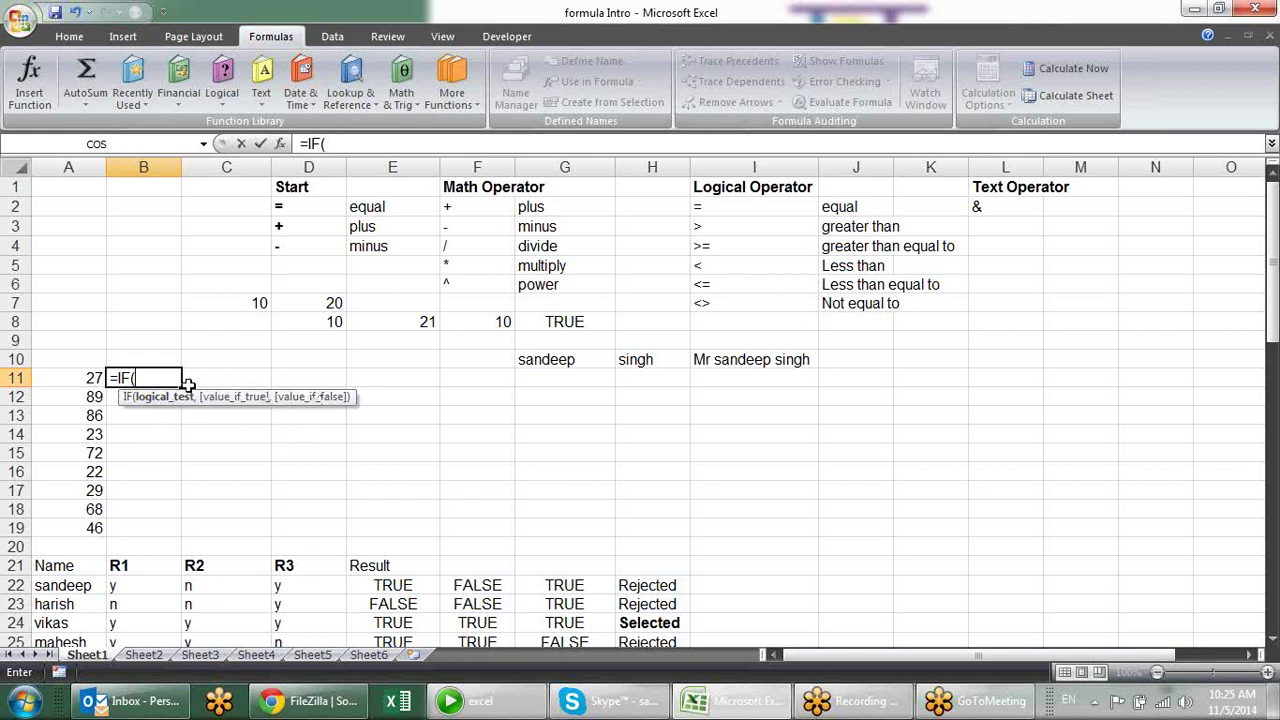
left_click(80, 376)
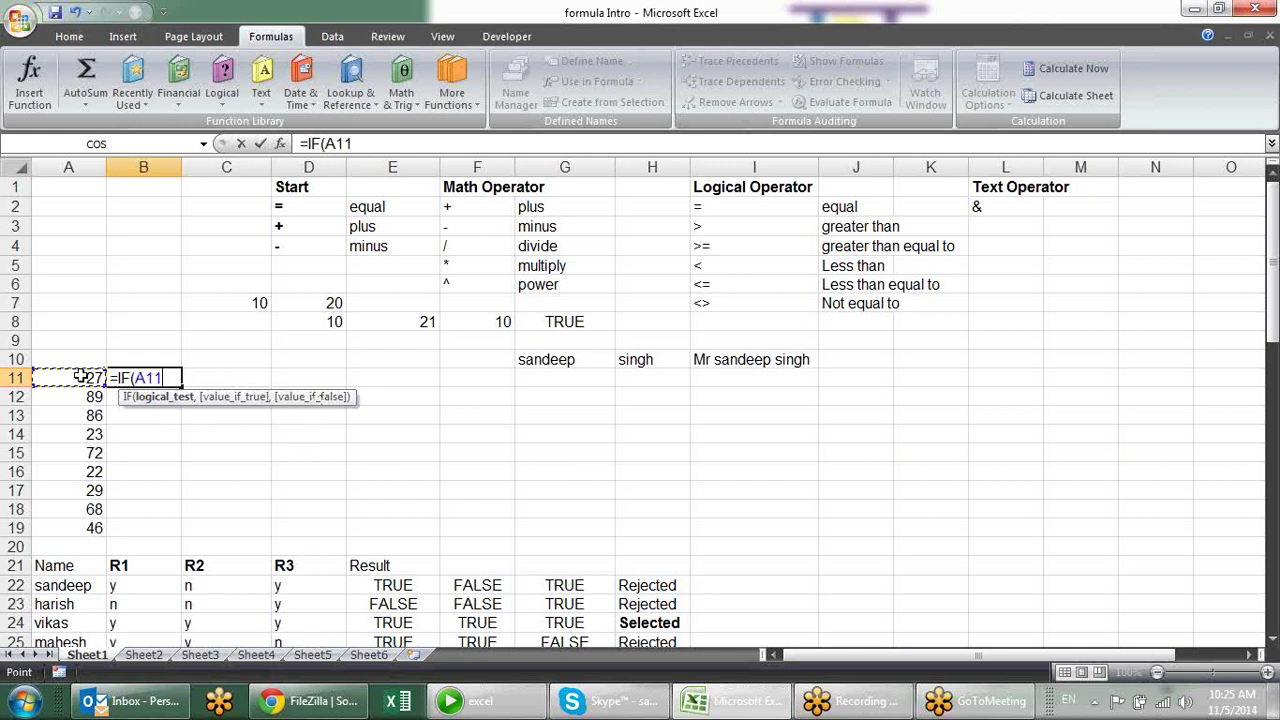
type(">")
type("50")
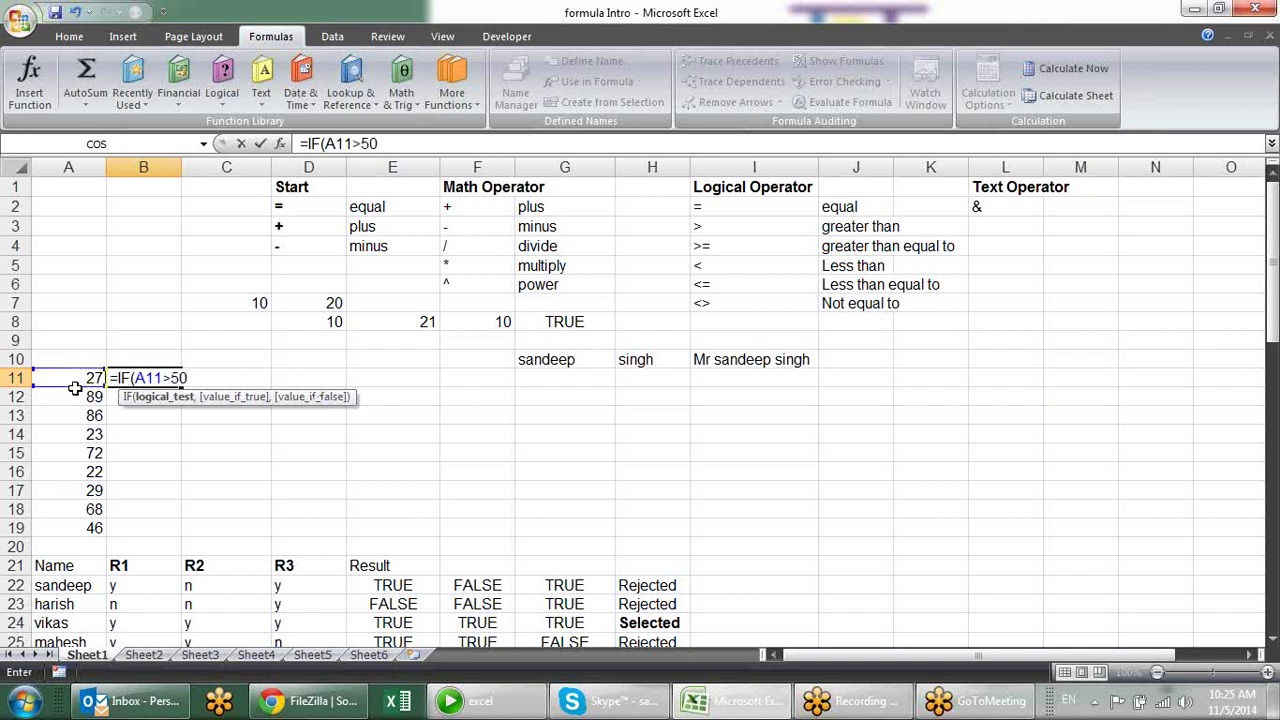
type(",")
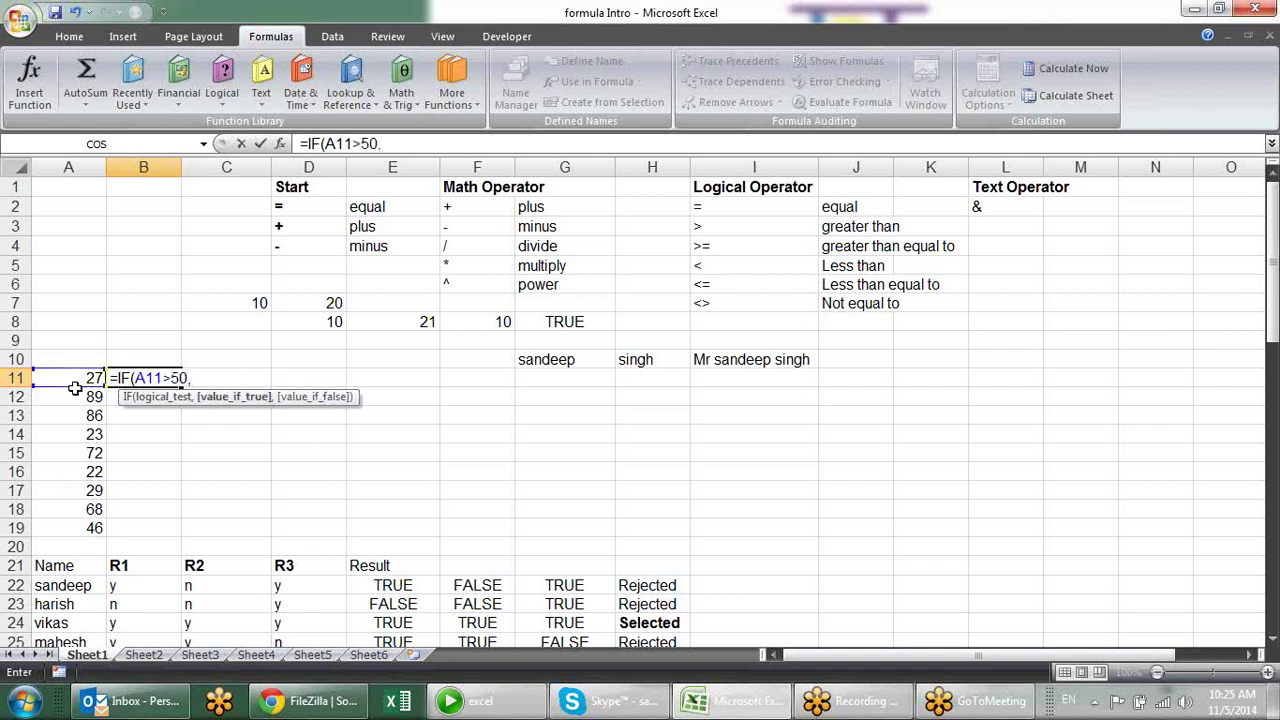
type("\"")
type("OK\",\"NOt")
key("BackSpace")
key("BackSpace")
type("ot OK")
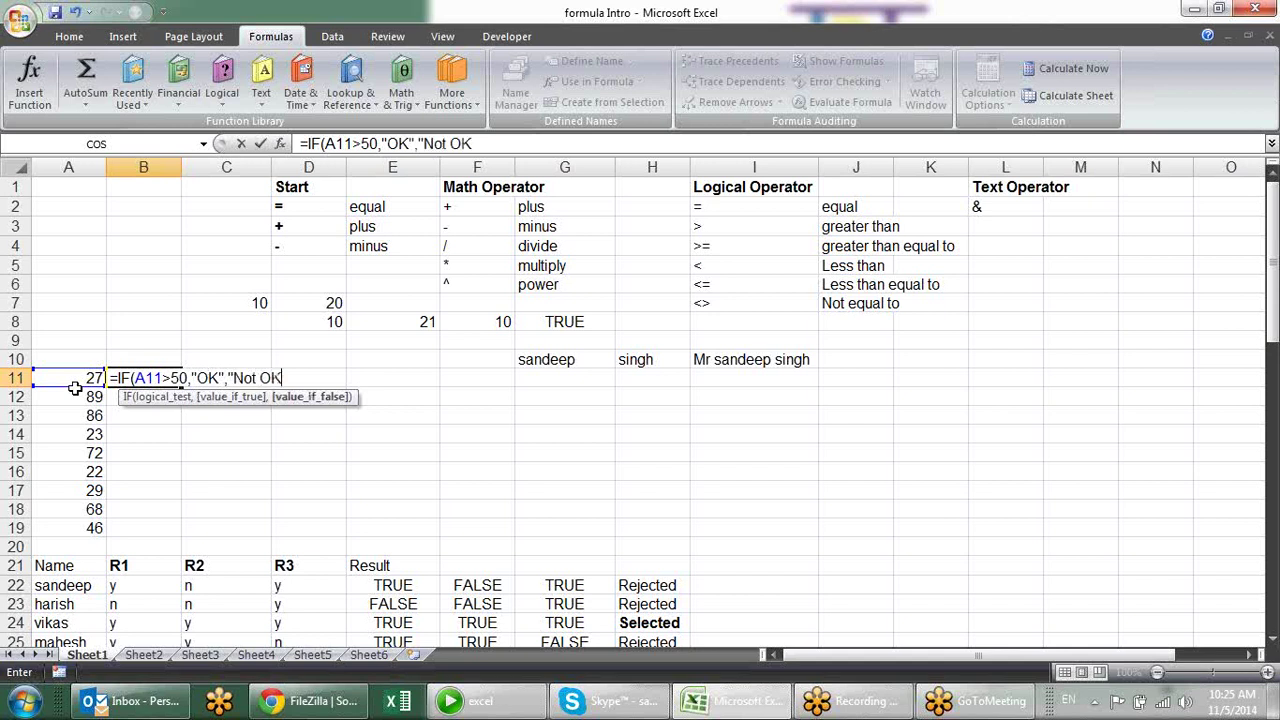
type("\")")
key("Return")
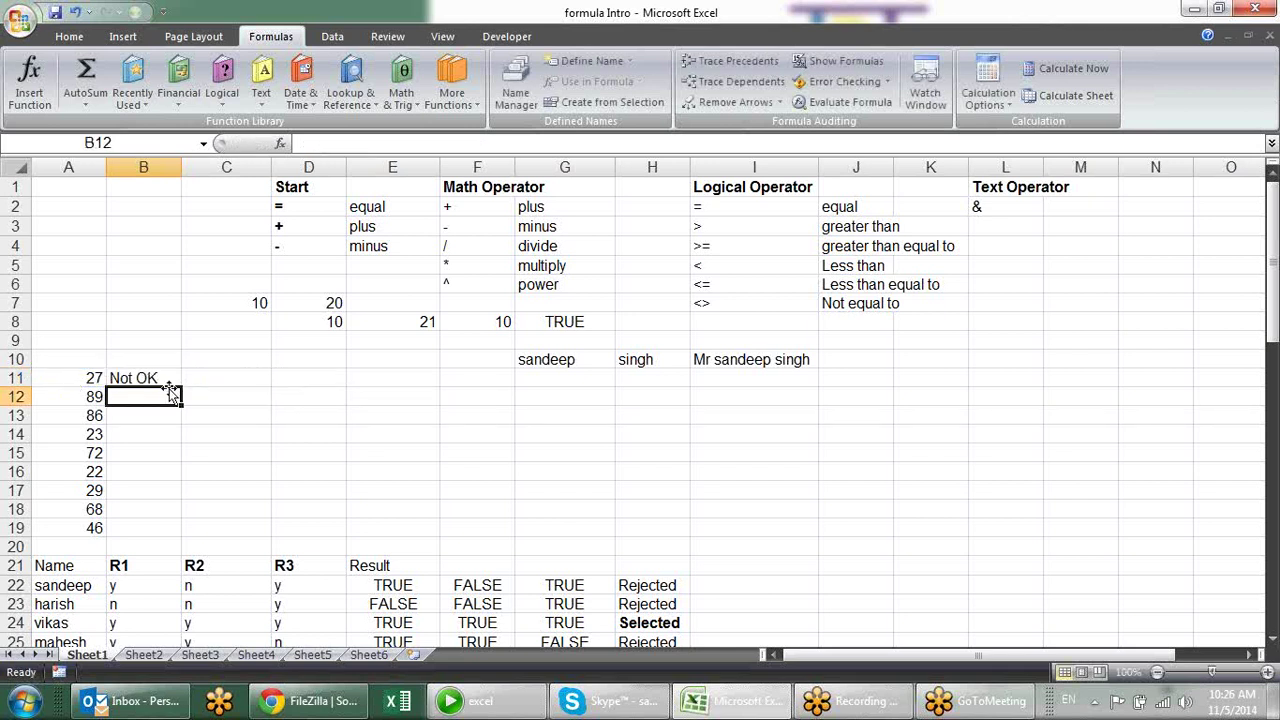
Step: Fill B11's IF formula down to B19, giving OK for 89, 86, 72 and 68
left_click(152, 378)
left_click_drag(182, 387, 183, 536)
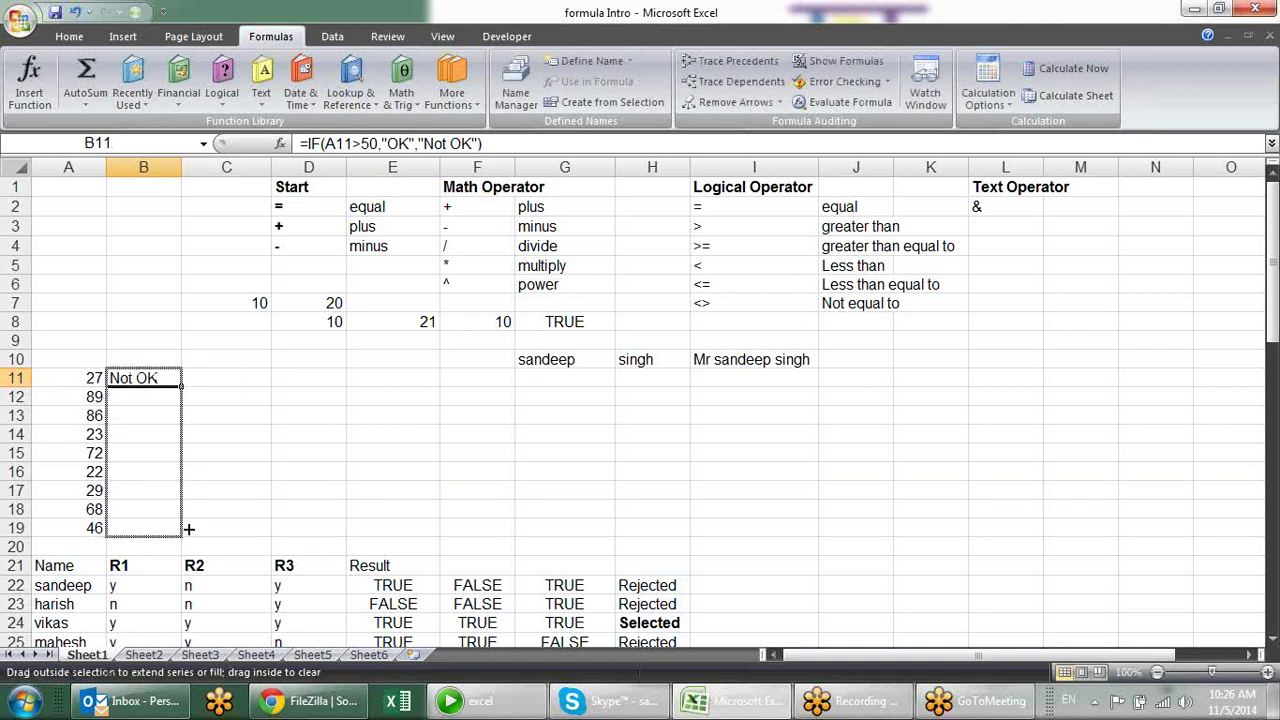
left_click(222, 380)
left_click(163, 375)
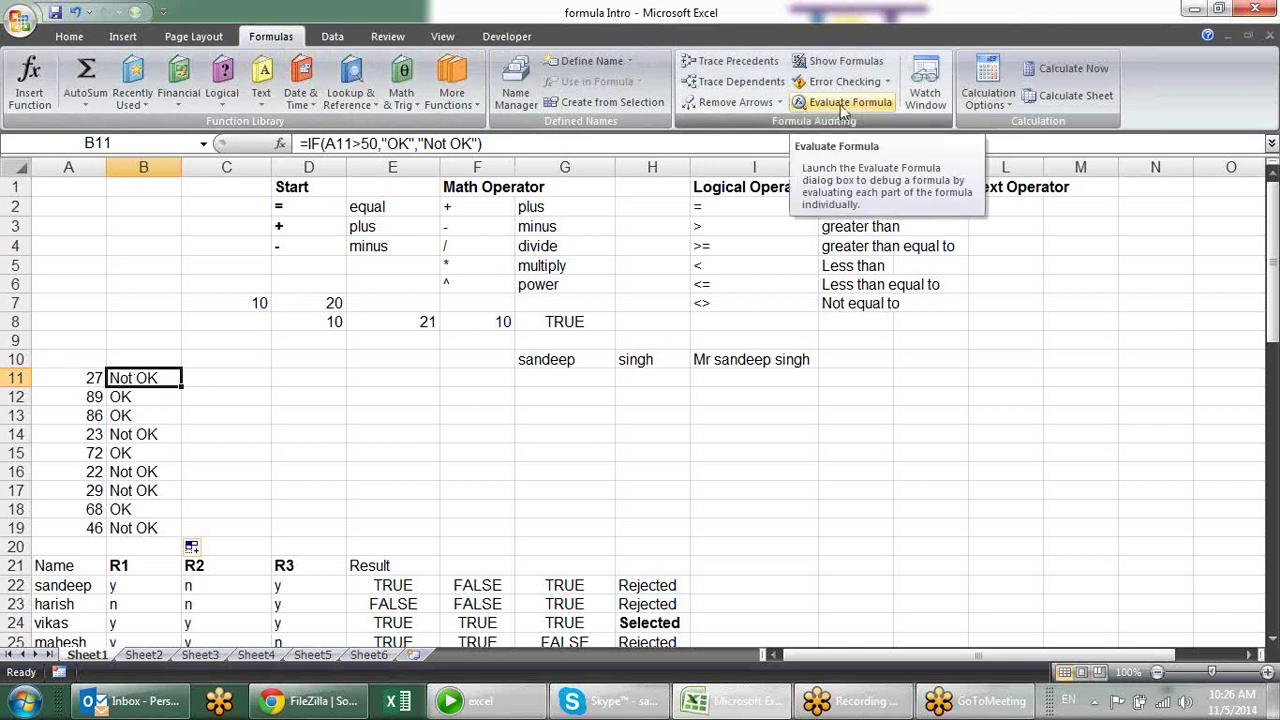
left_click(840, 104)
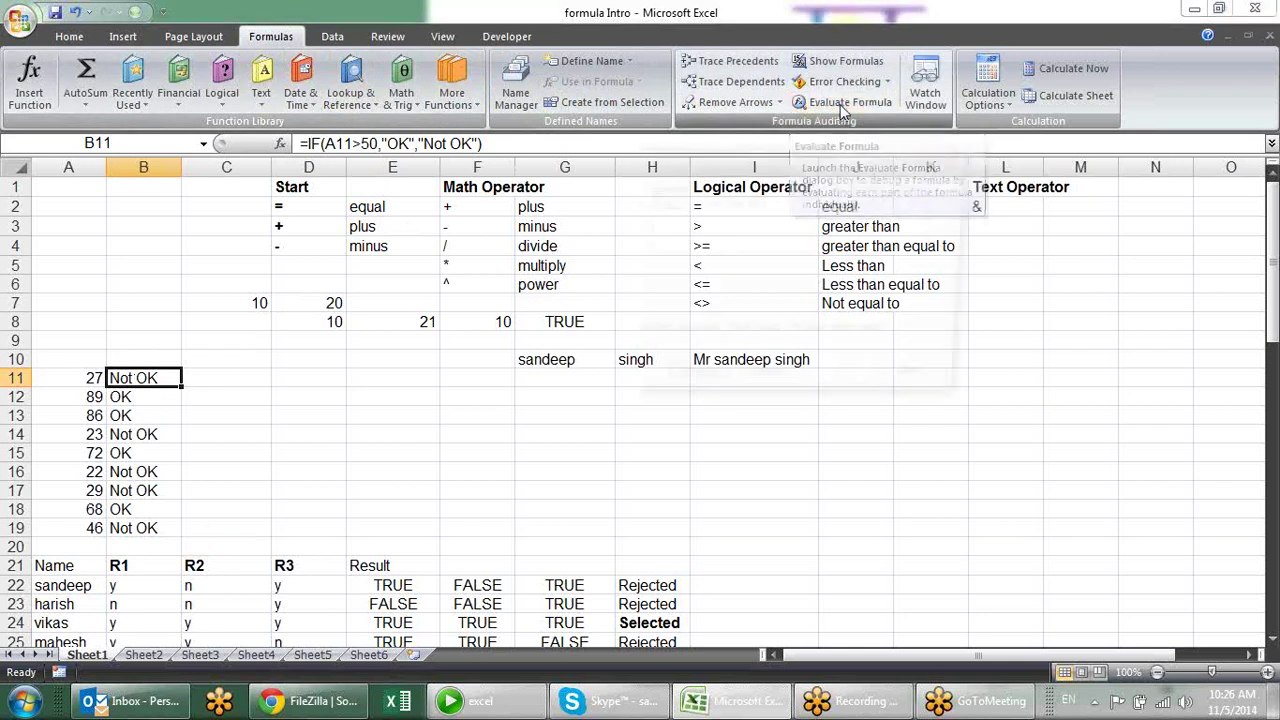
left_click_drag(770, 175, 628, 258)
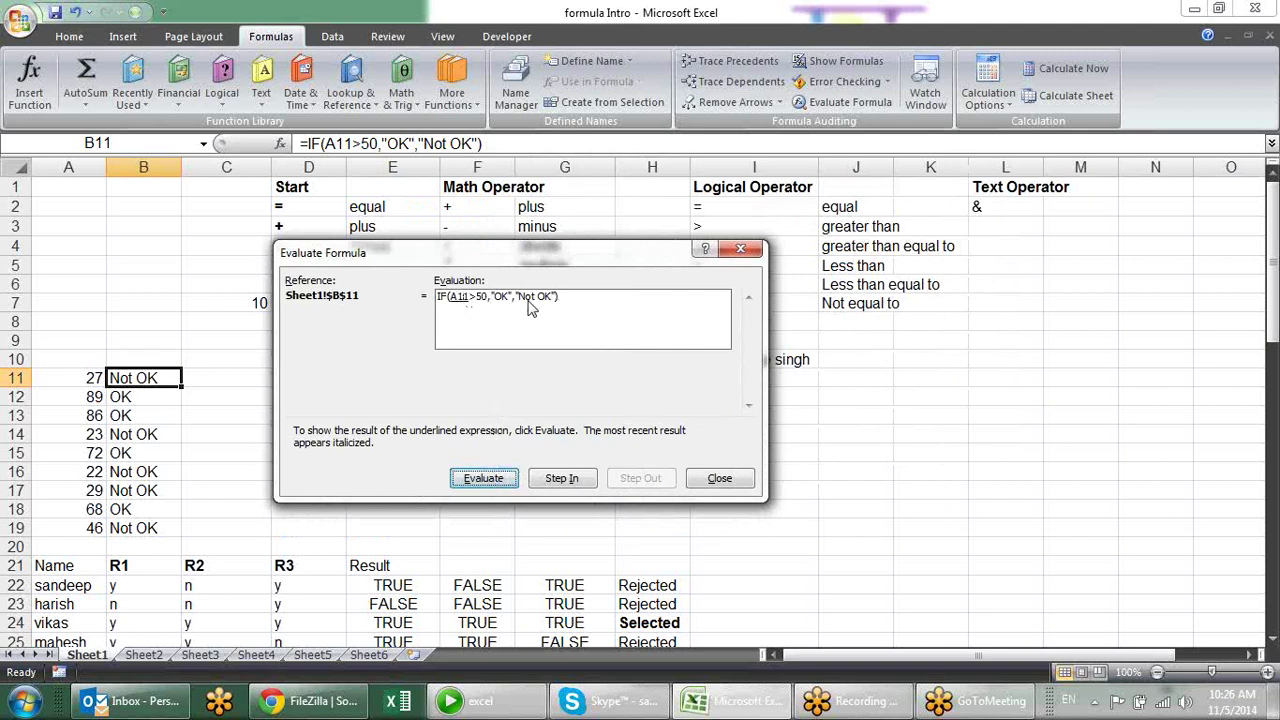
left_click(483, 490)
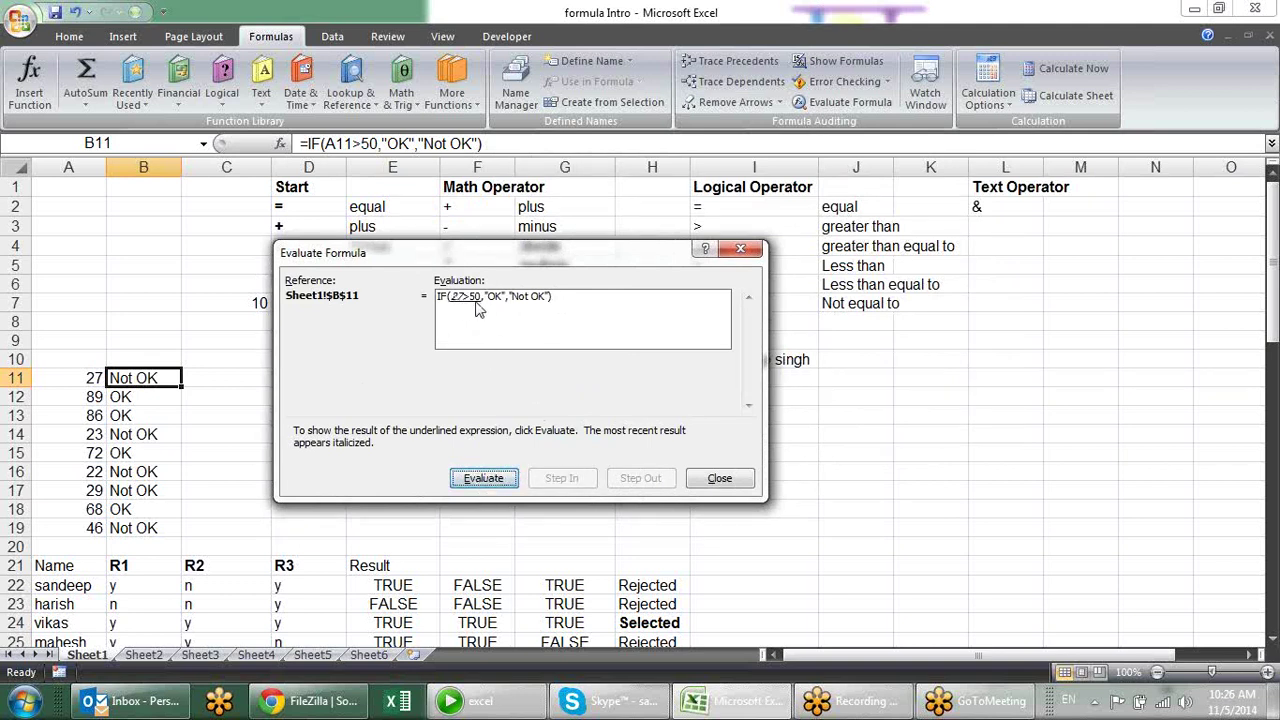
left_click(490, 479)
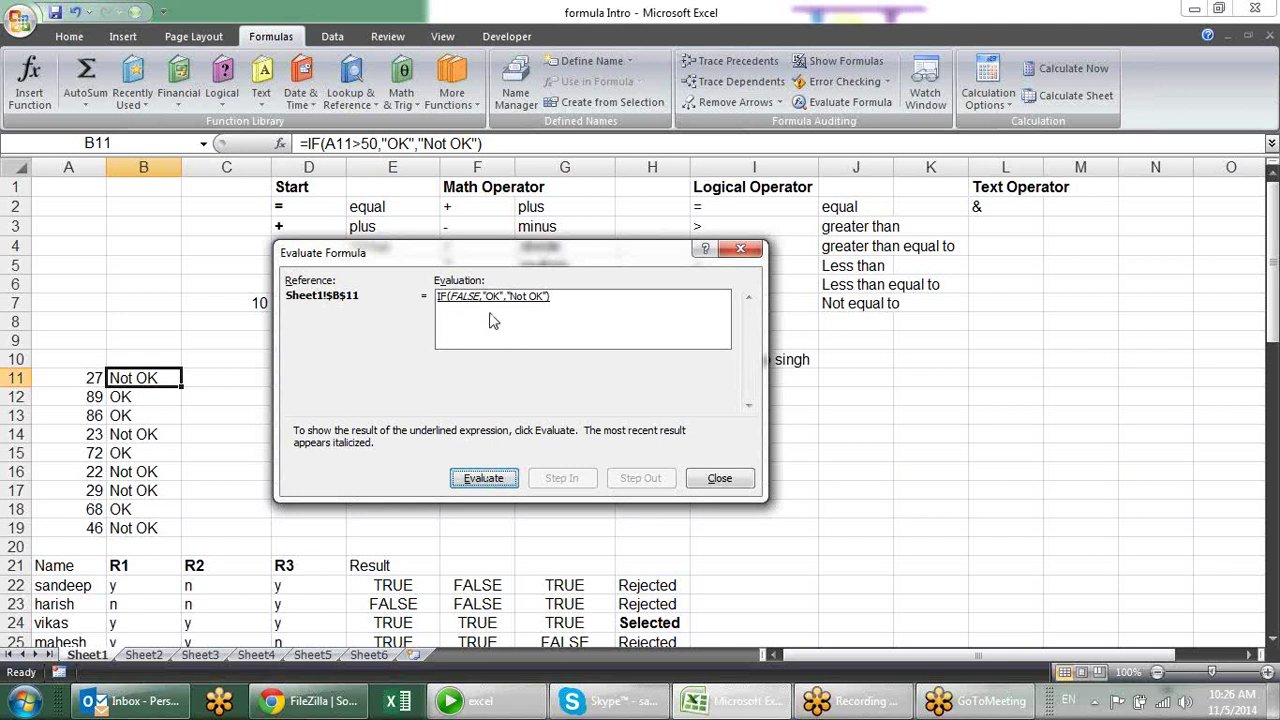
left_click(489, 481)
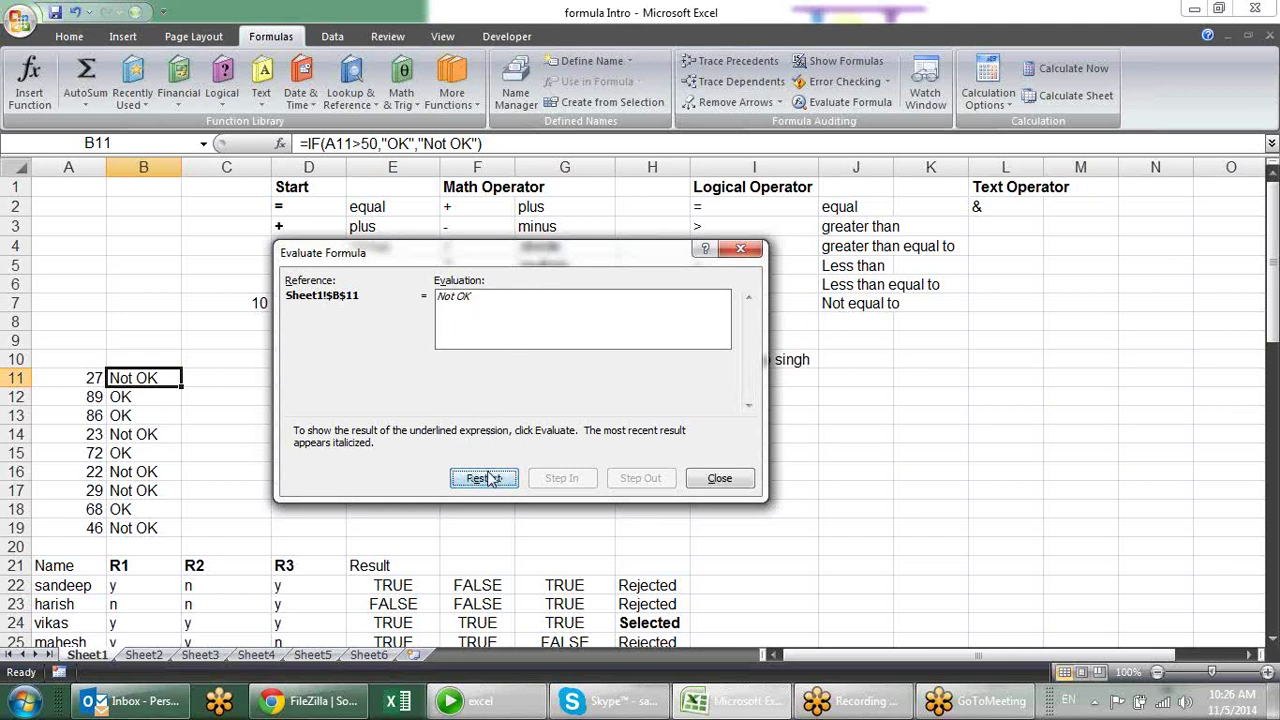
left_click(719, 480)
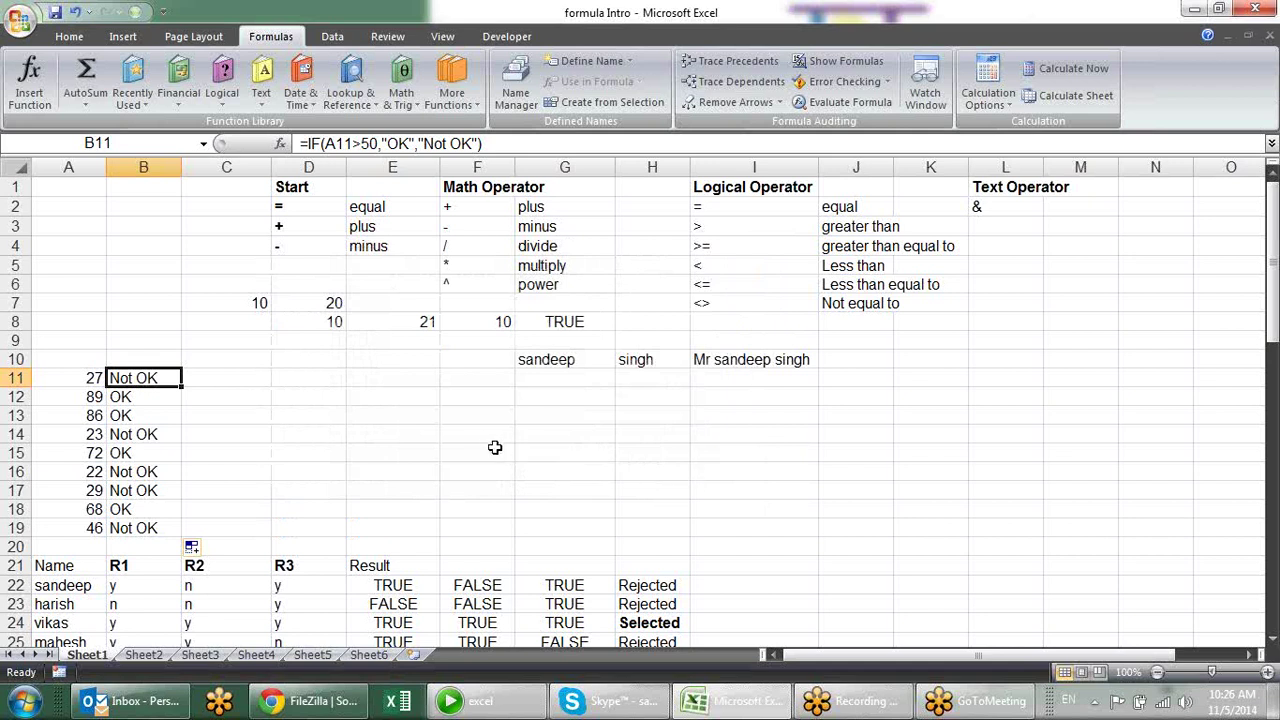
key("F2")
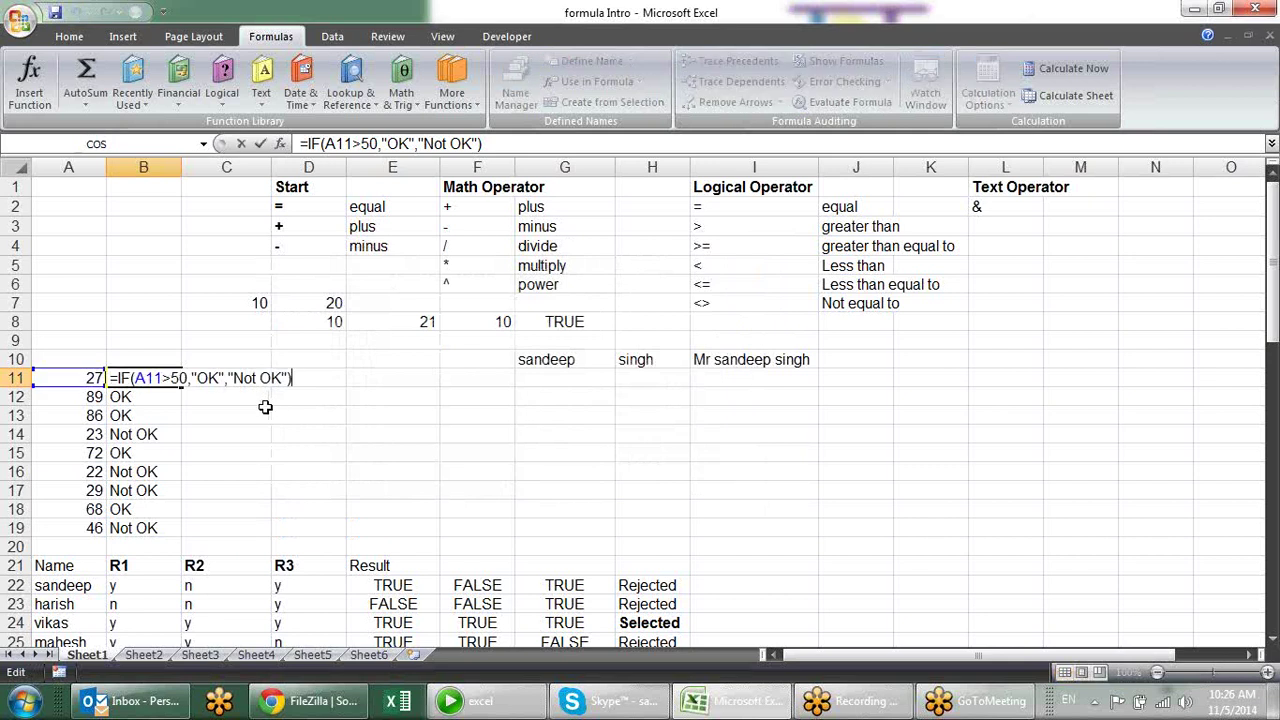
left_click_drag(186, 378, 135, 378)
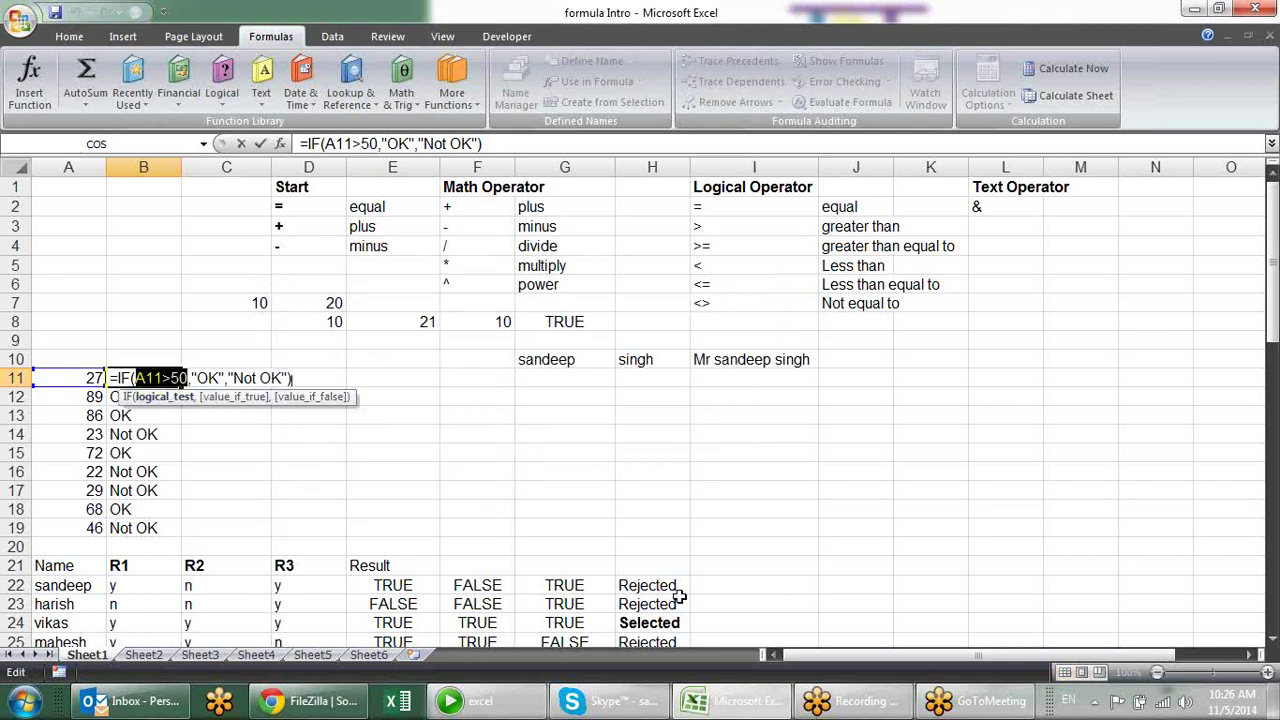
key("F9")
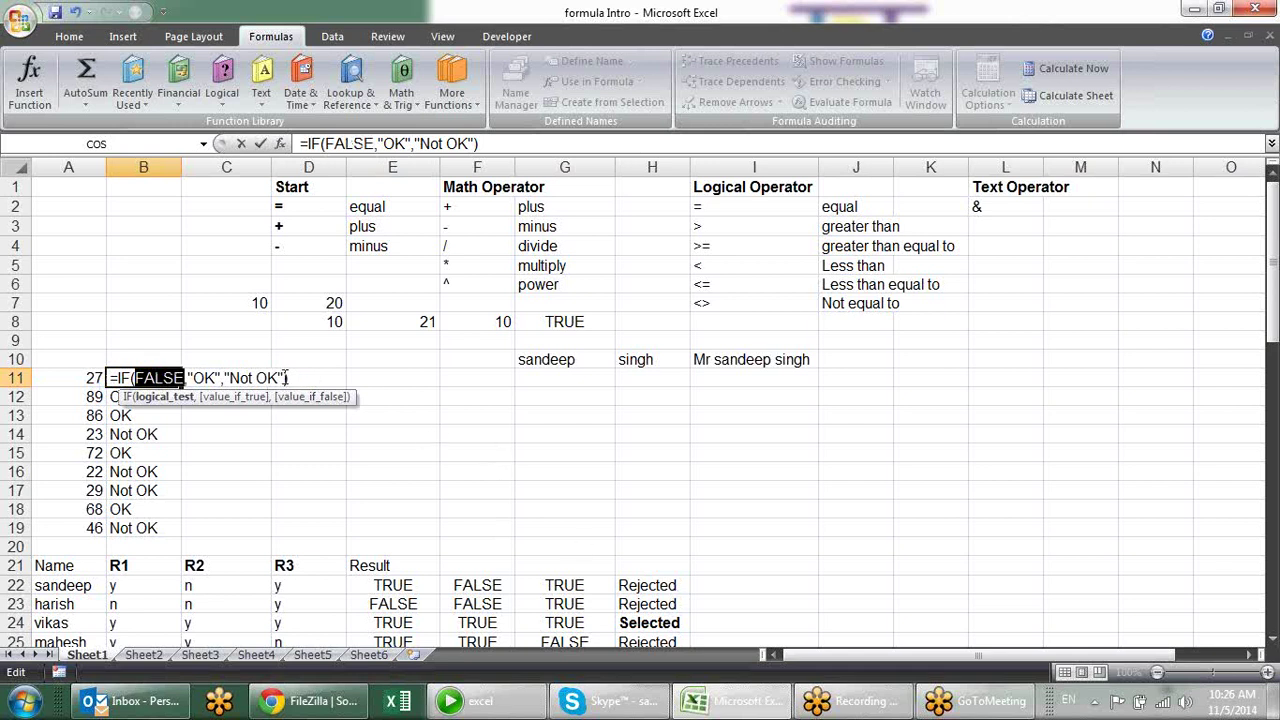
left_click_drag(288, 378, 117, 378)
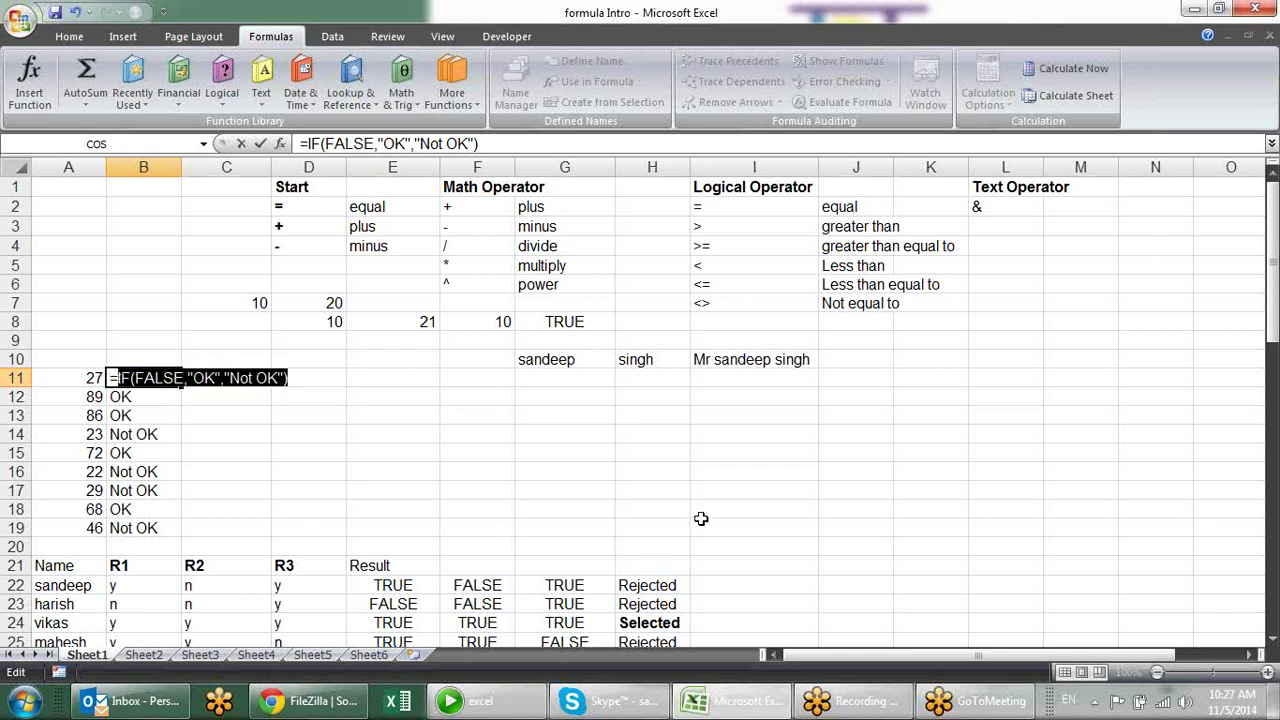
key("F9")
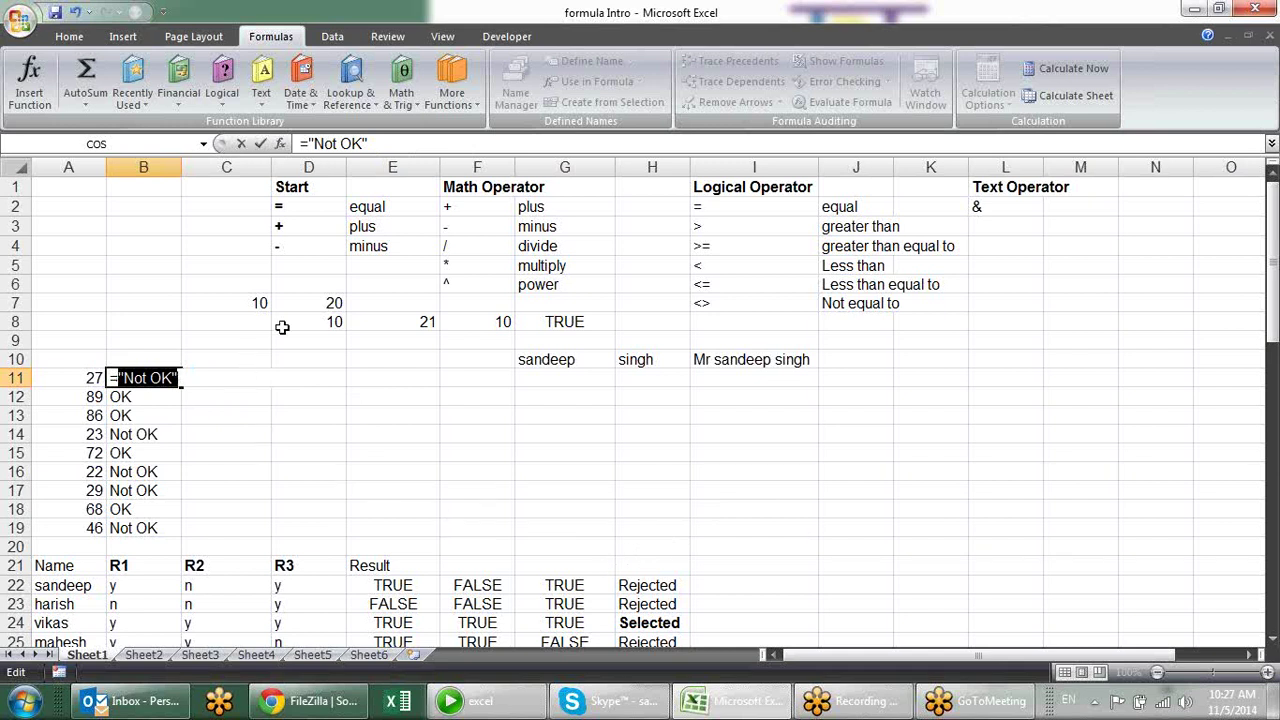
key("Escape")
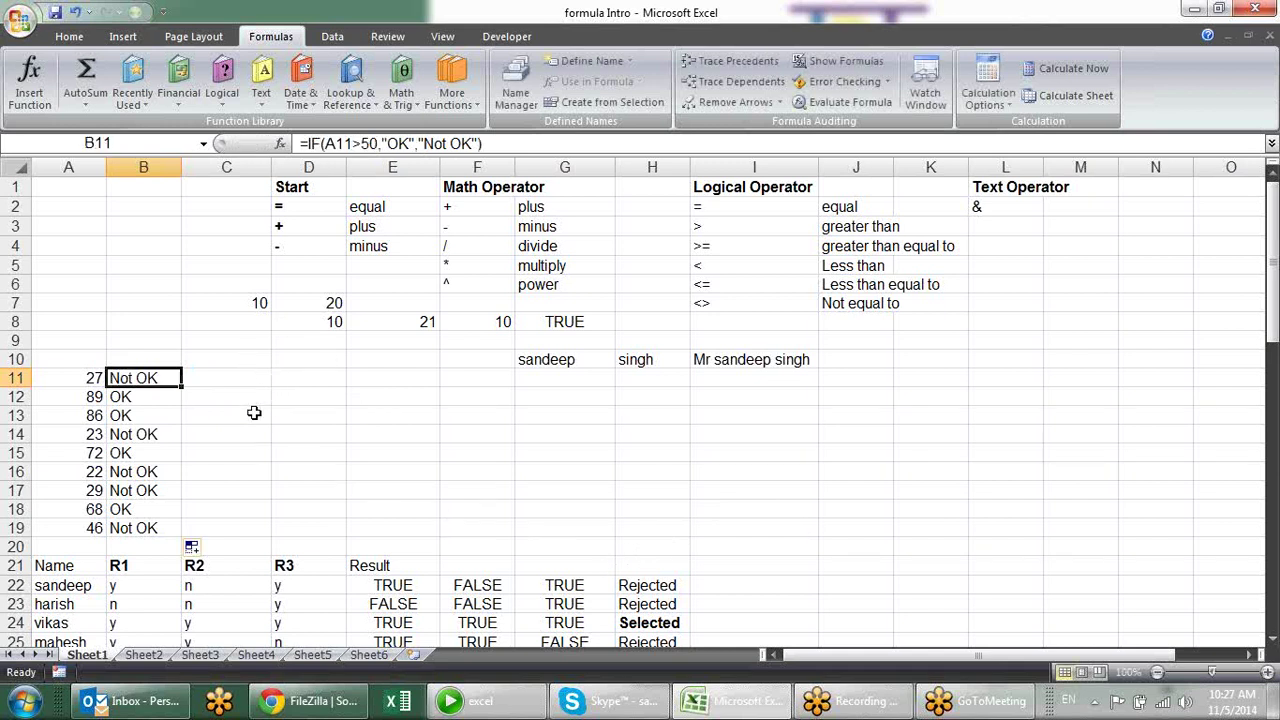
key("F2")
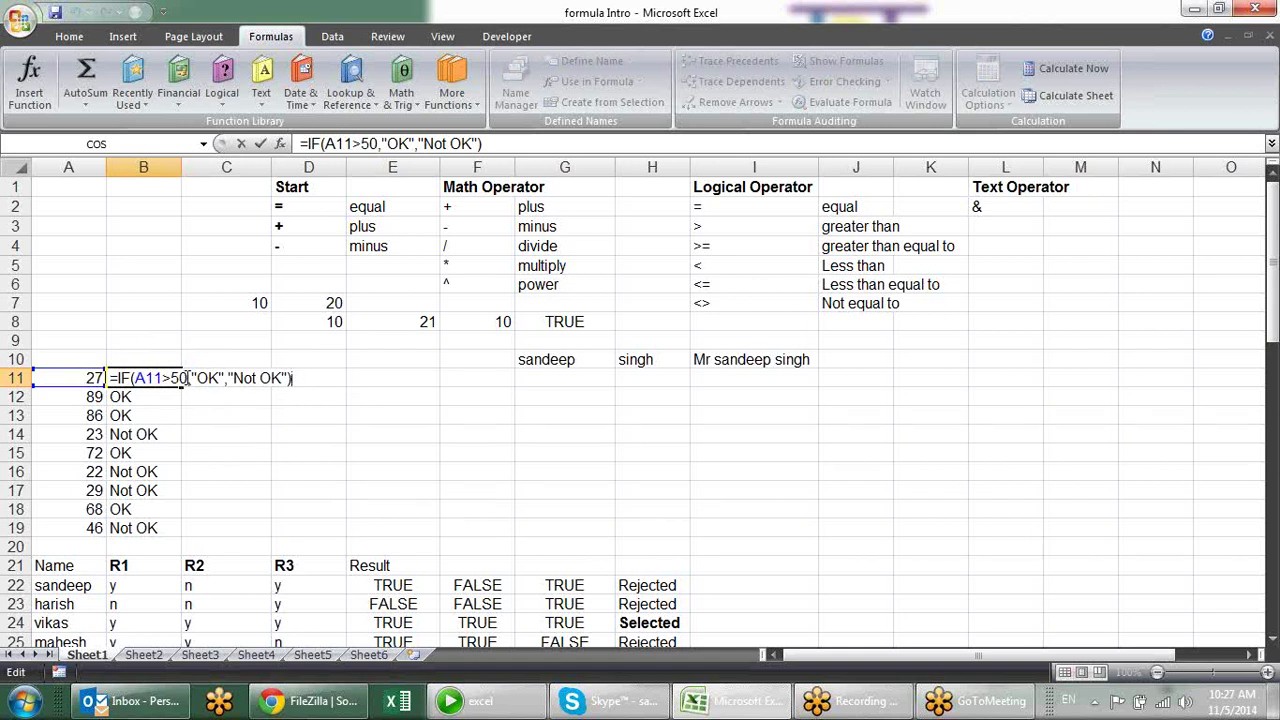
left_click_drag(188, 377, 138, 378)
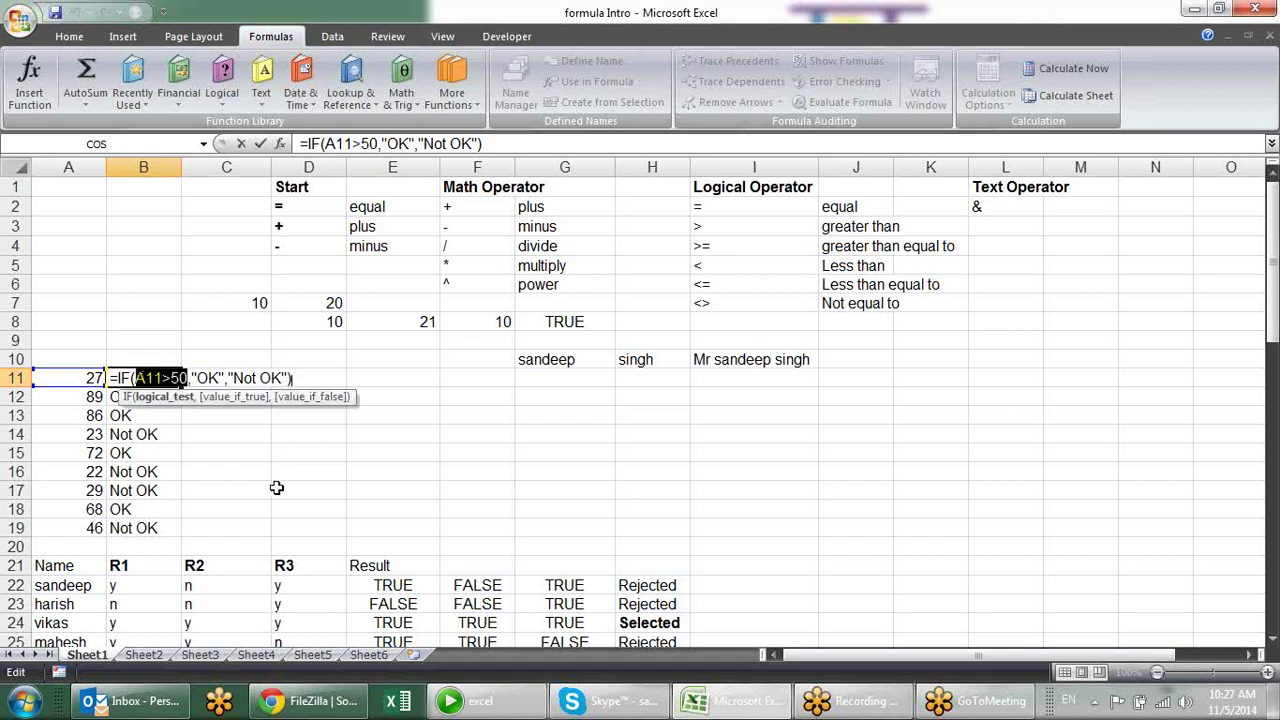
key("F9")
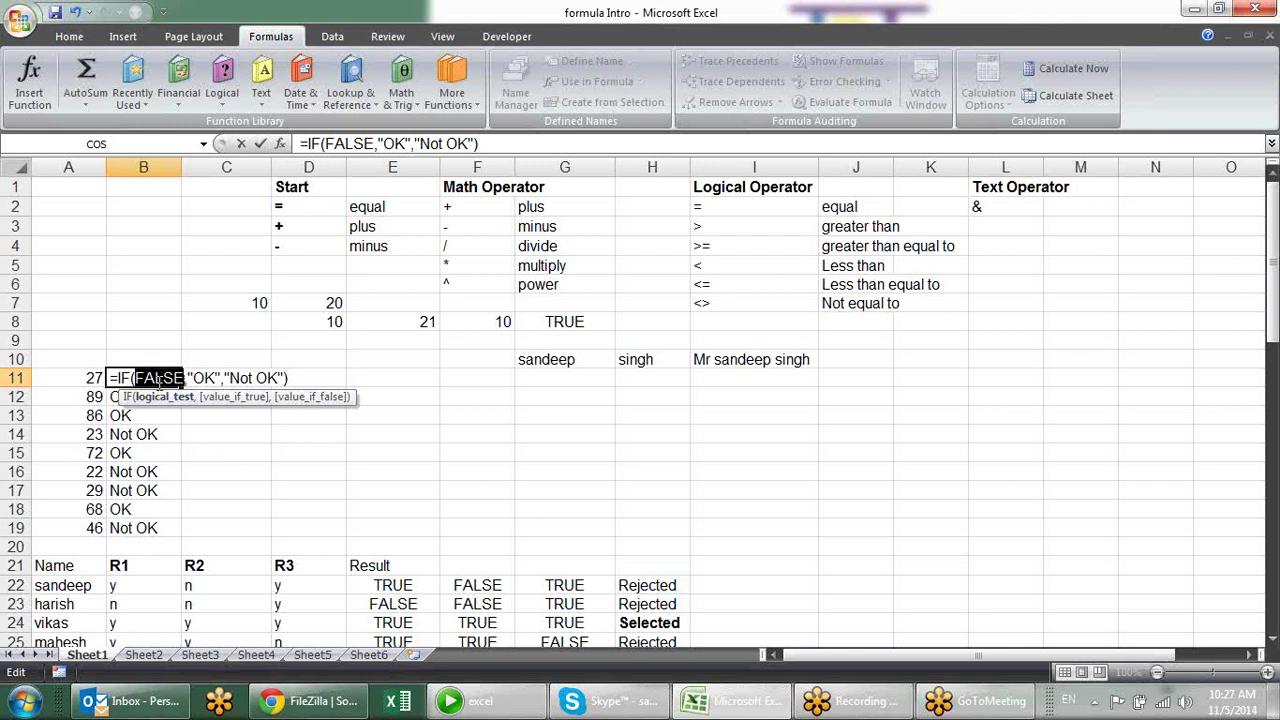
key("Return")
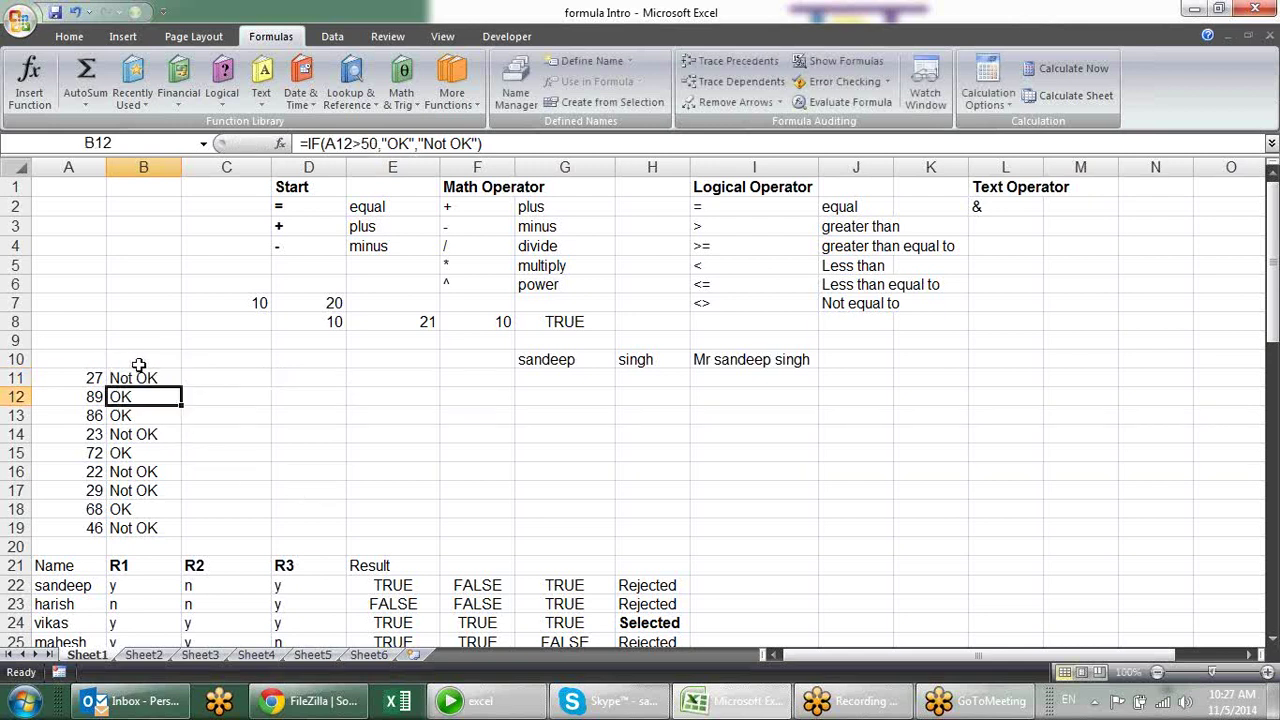
double_click(140, 375)
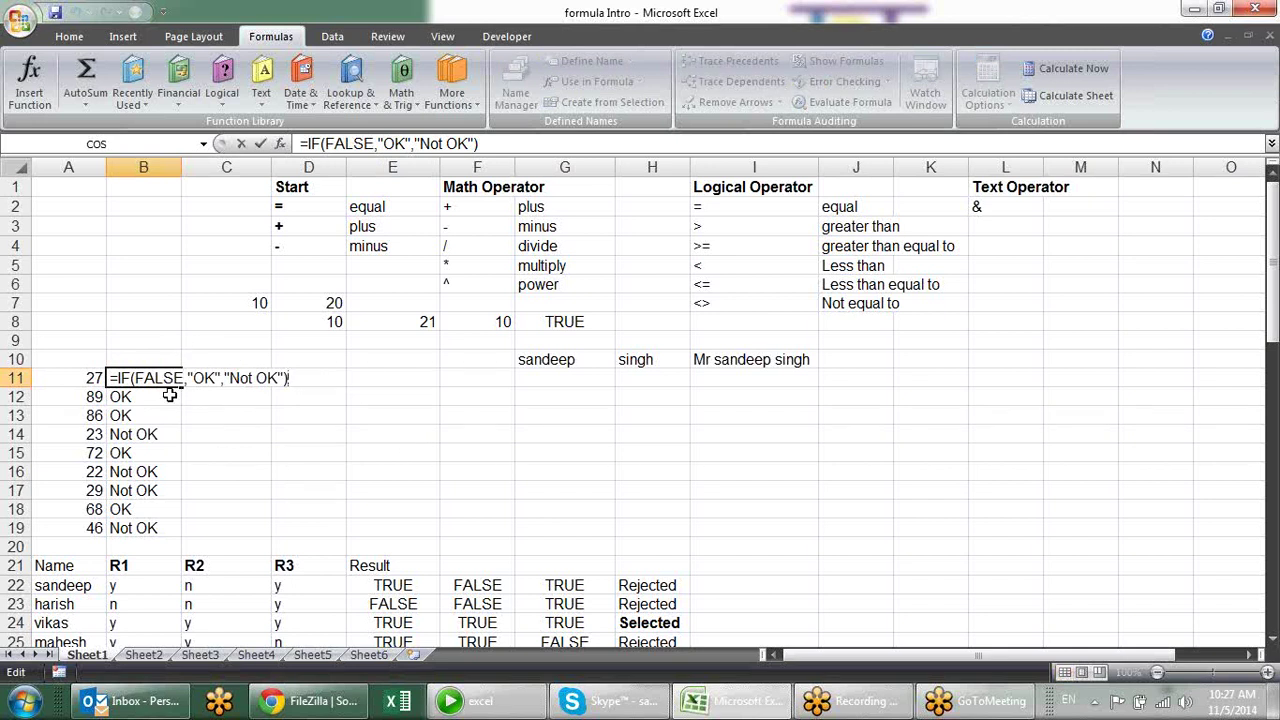
key("Return")
left_click_drag(182, 408, 176, 380)
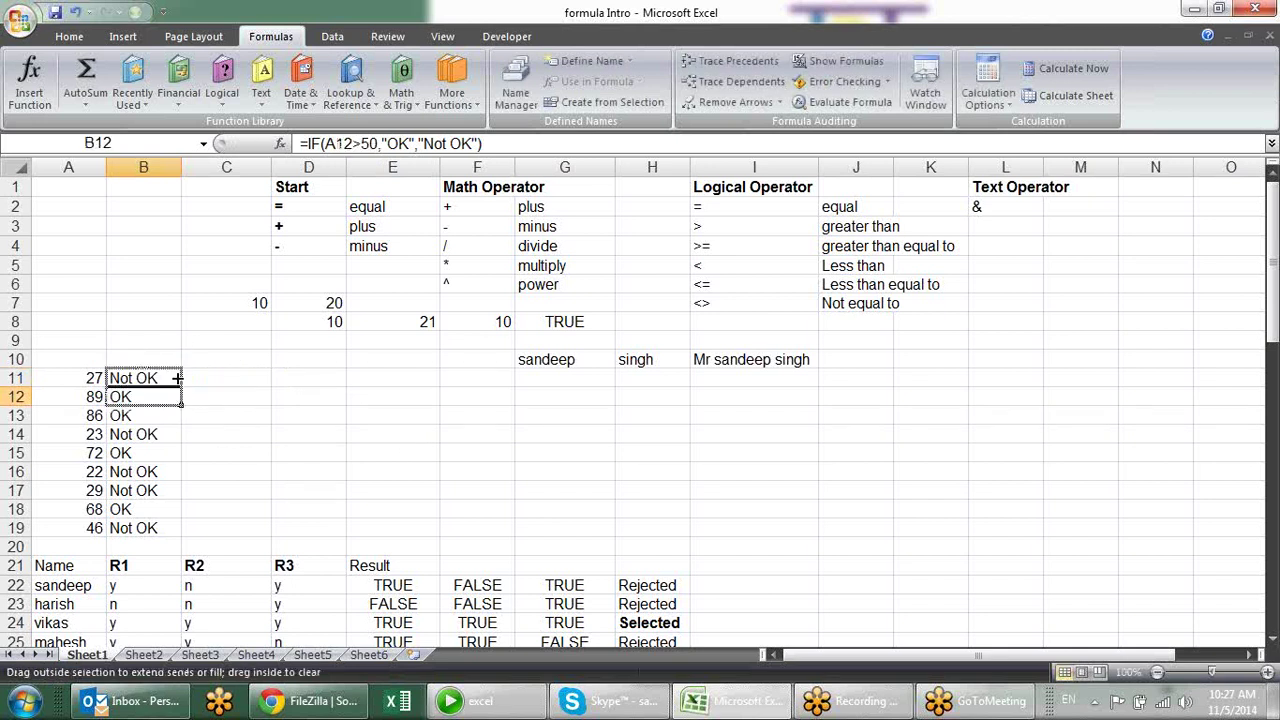
left_click(172, 395)
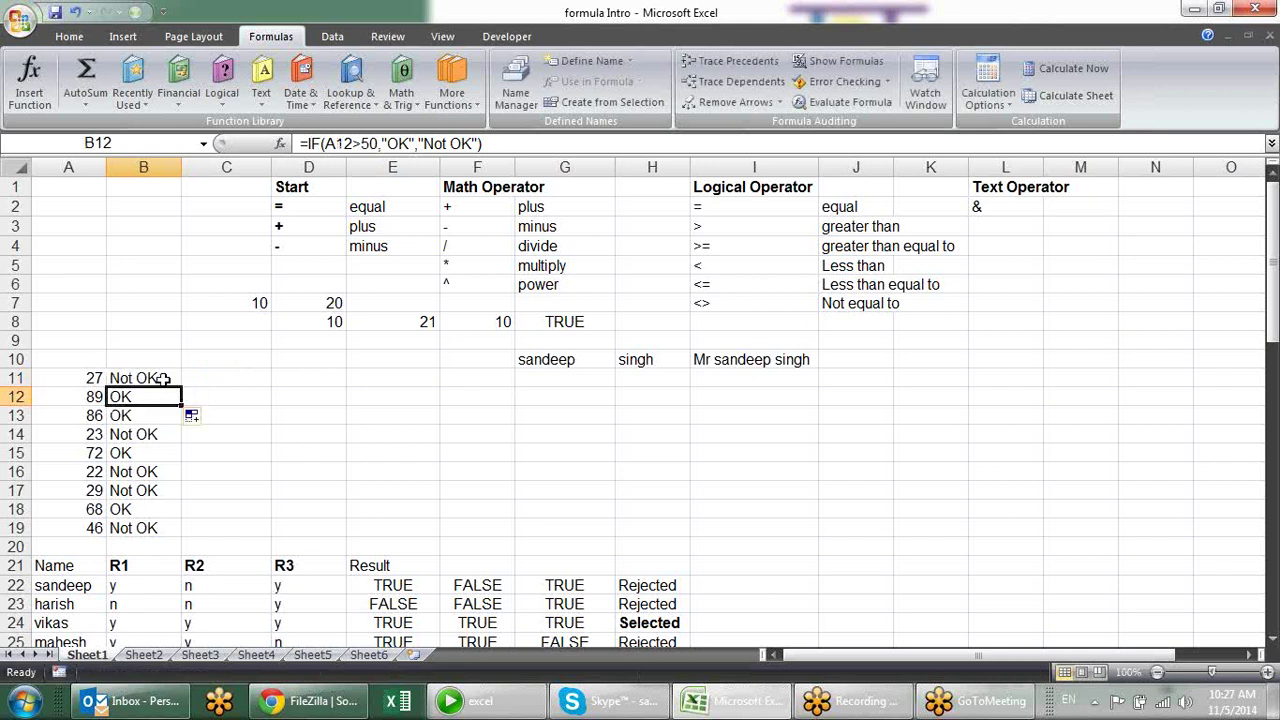
left_click(164, 378)
key("F2")
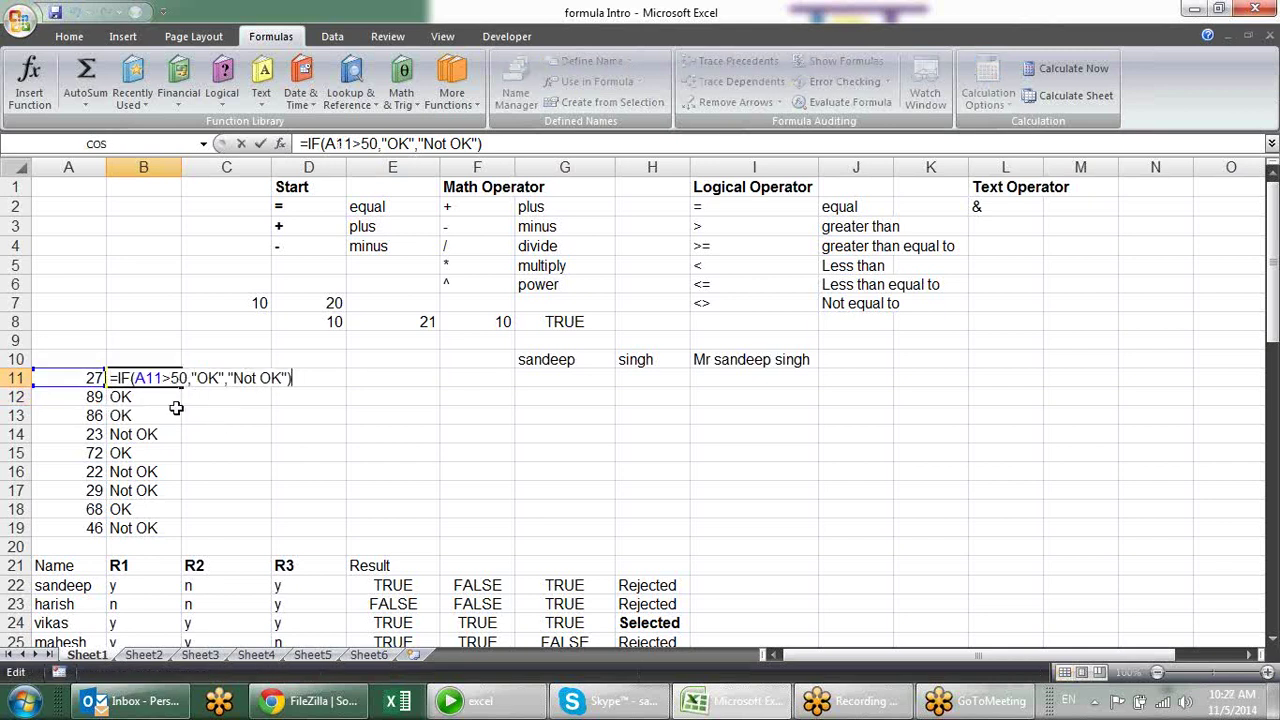
left_click_drag(187, 378, 132, 378)
key("Escape")
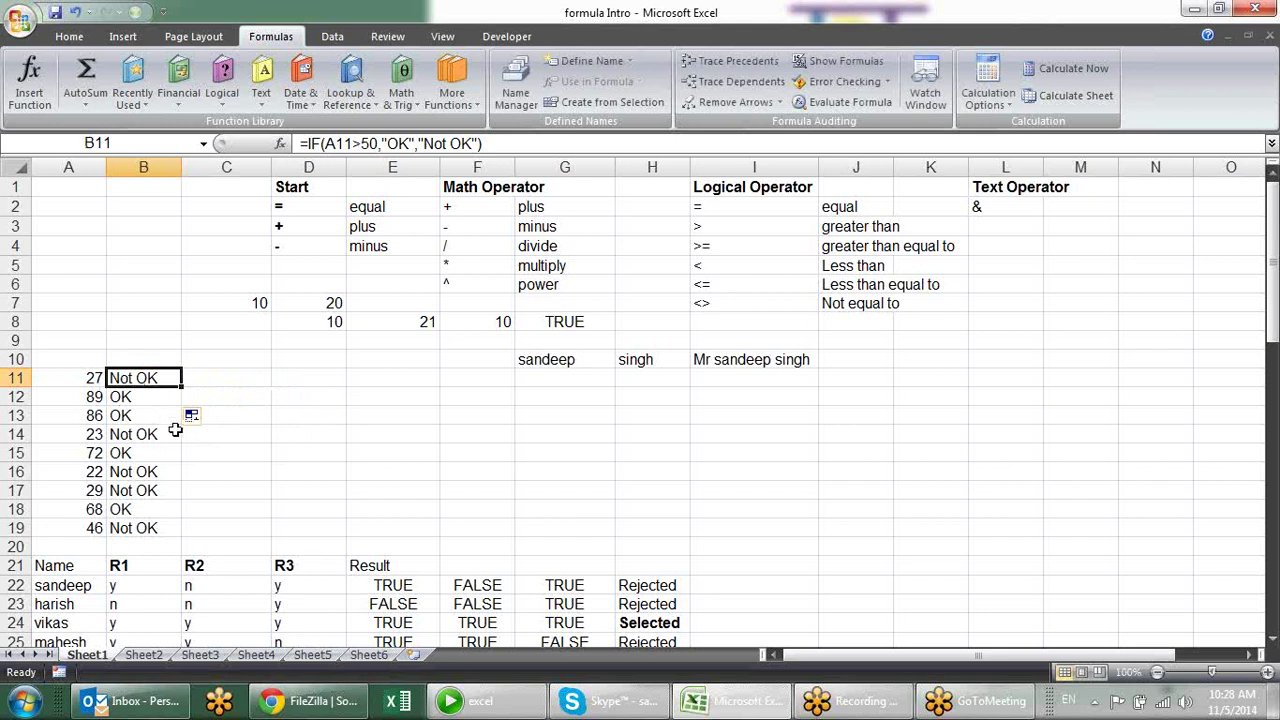
left_click(150, 430)
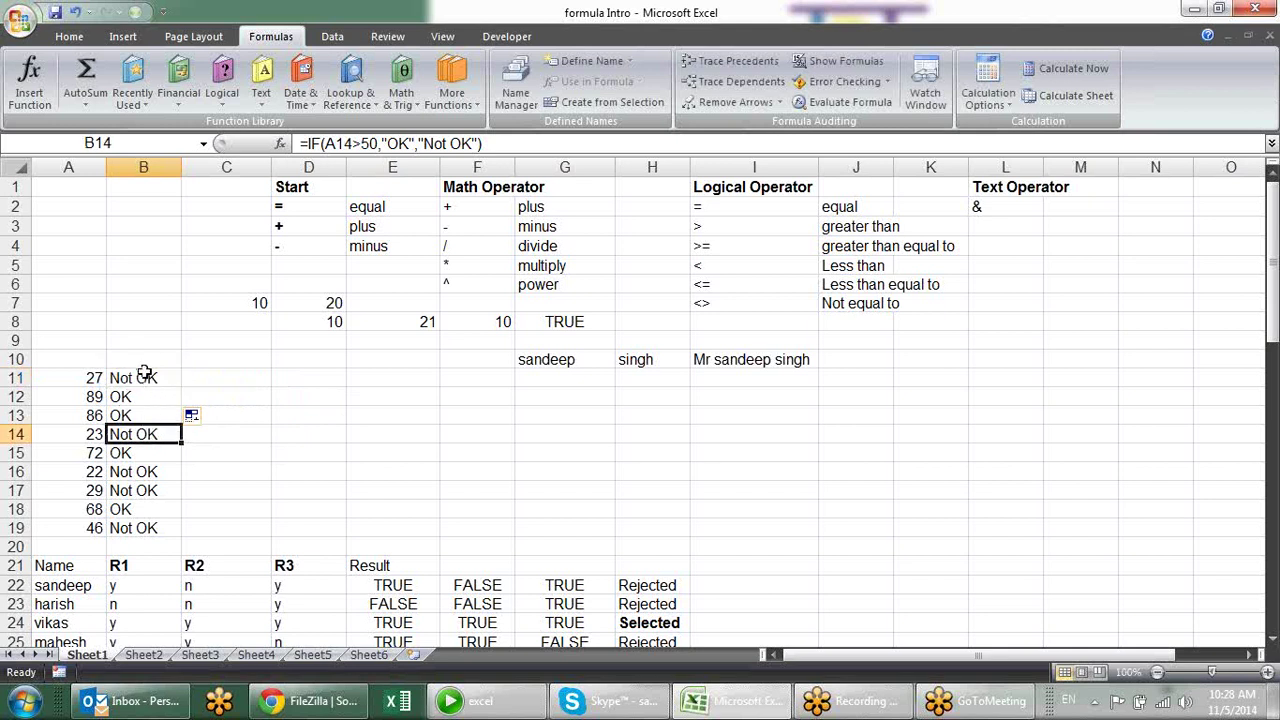
double_click(143, 378)
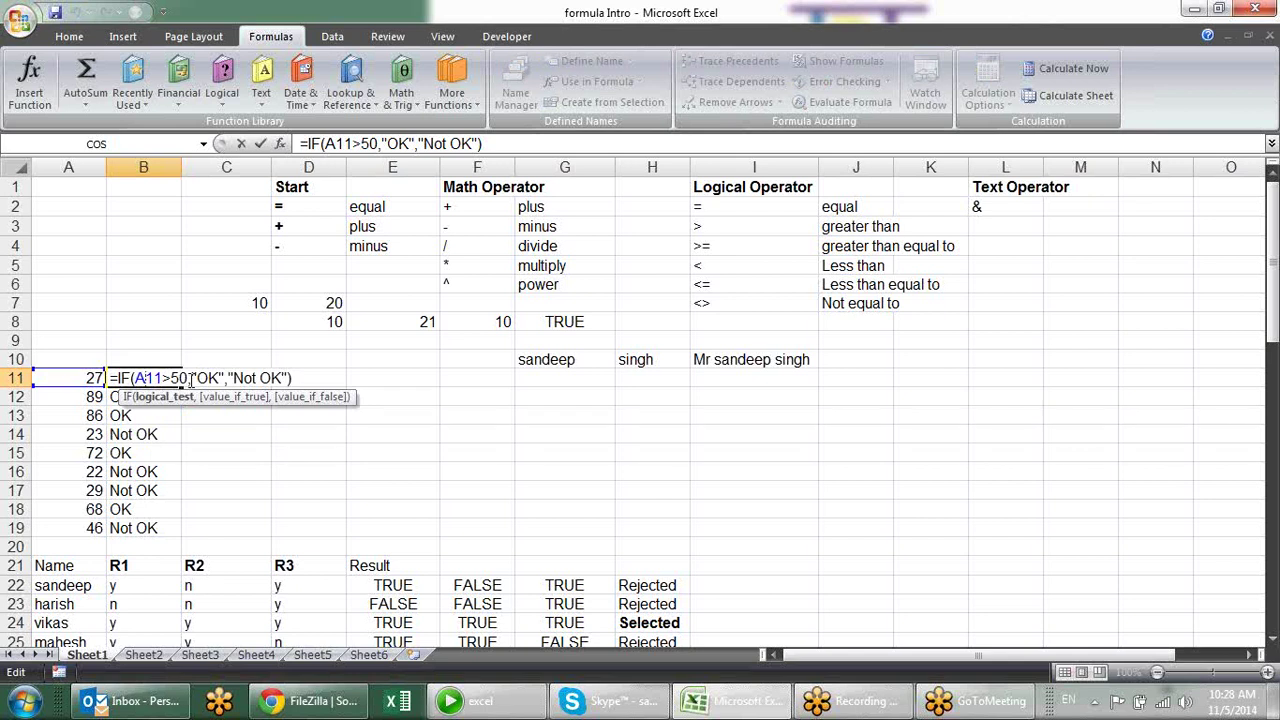
left_click_drag(187, 378, 145, 378)
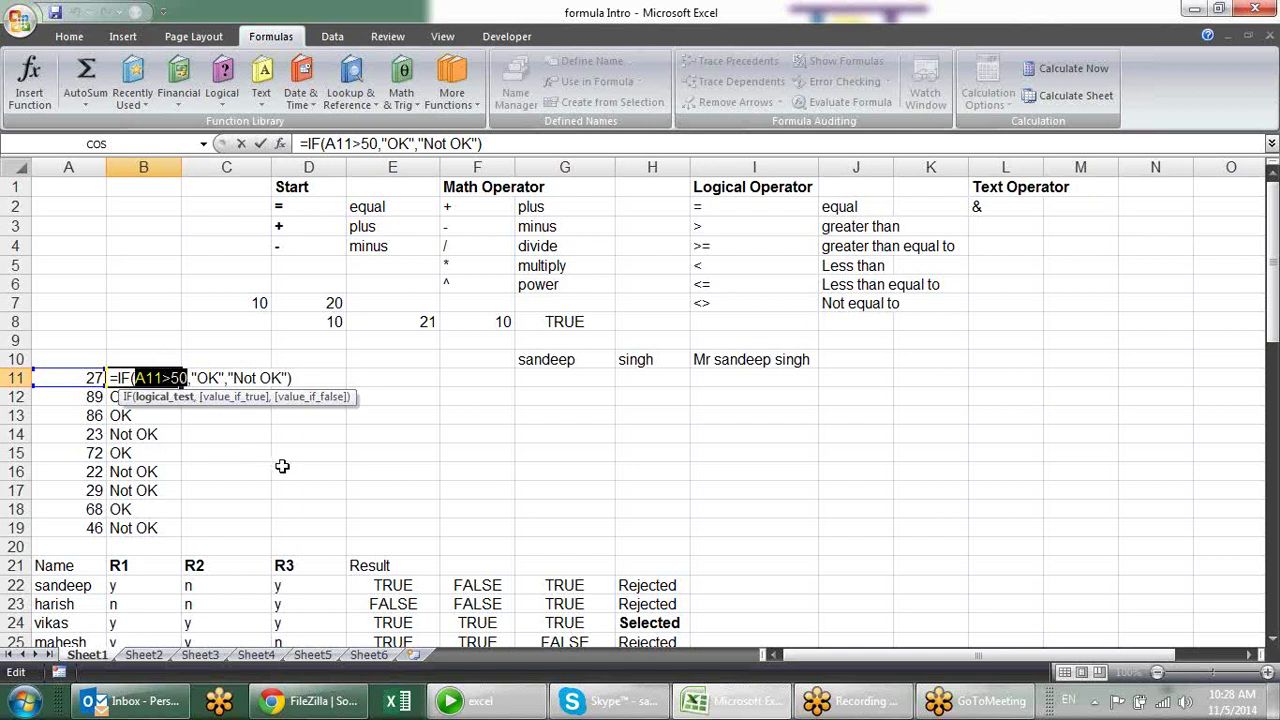
key("ctrl+Return")
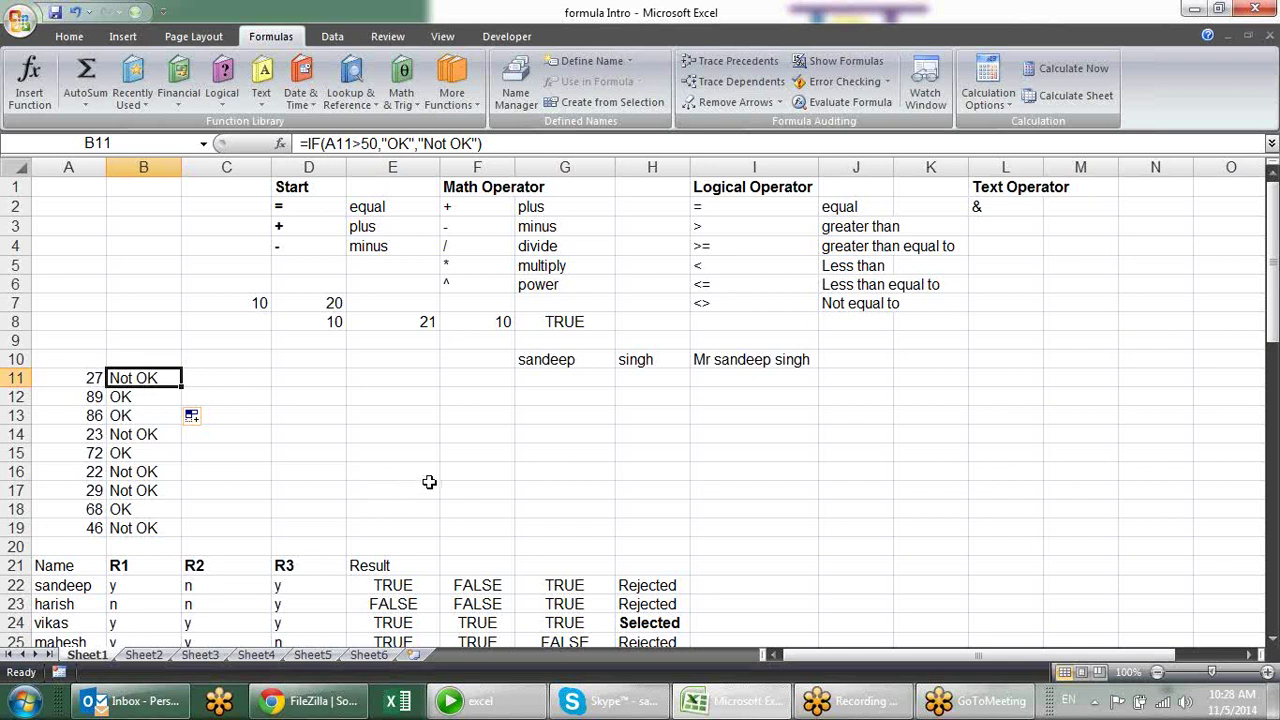
Step: Scroll to the candidate table and highlight its R1–R3 y/n answers
scroll(429, 482, "down", 2)
scroll(356, 375, "down", 1)
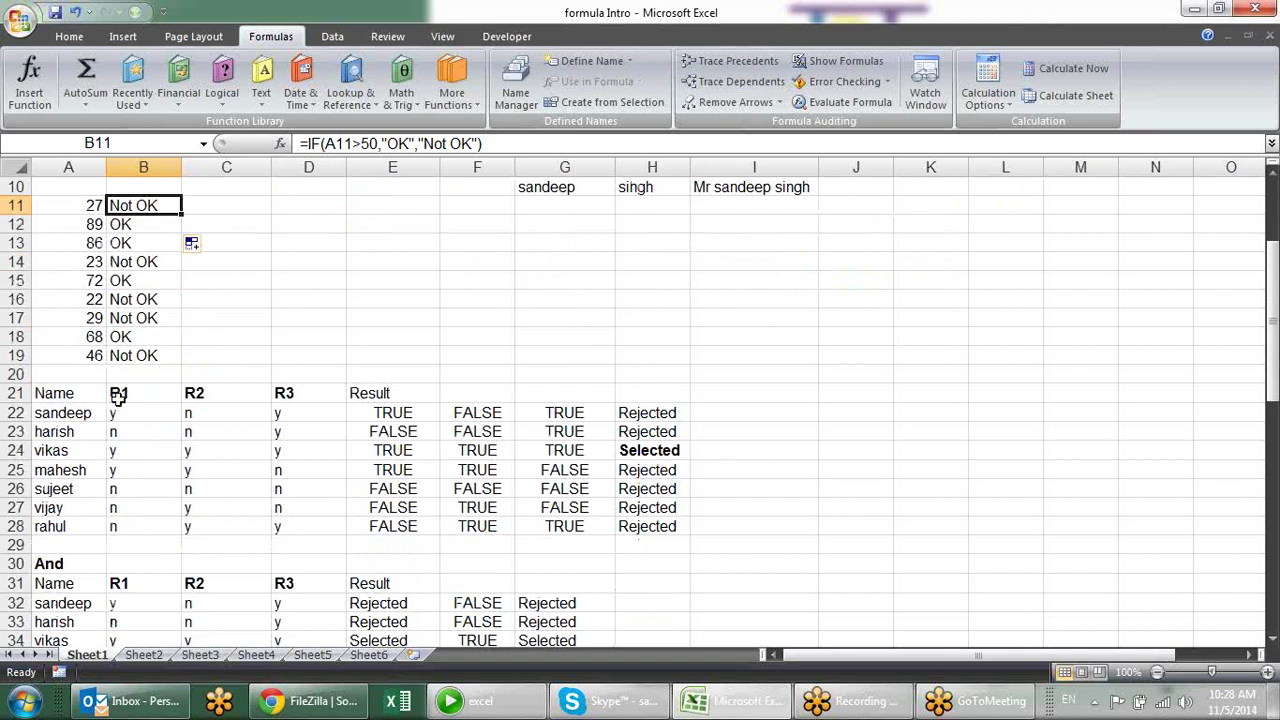
left_click_drag(115, 395, 200, 540)
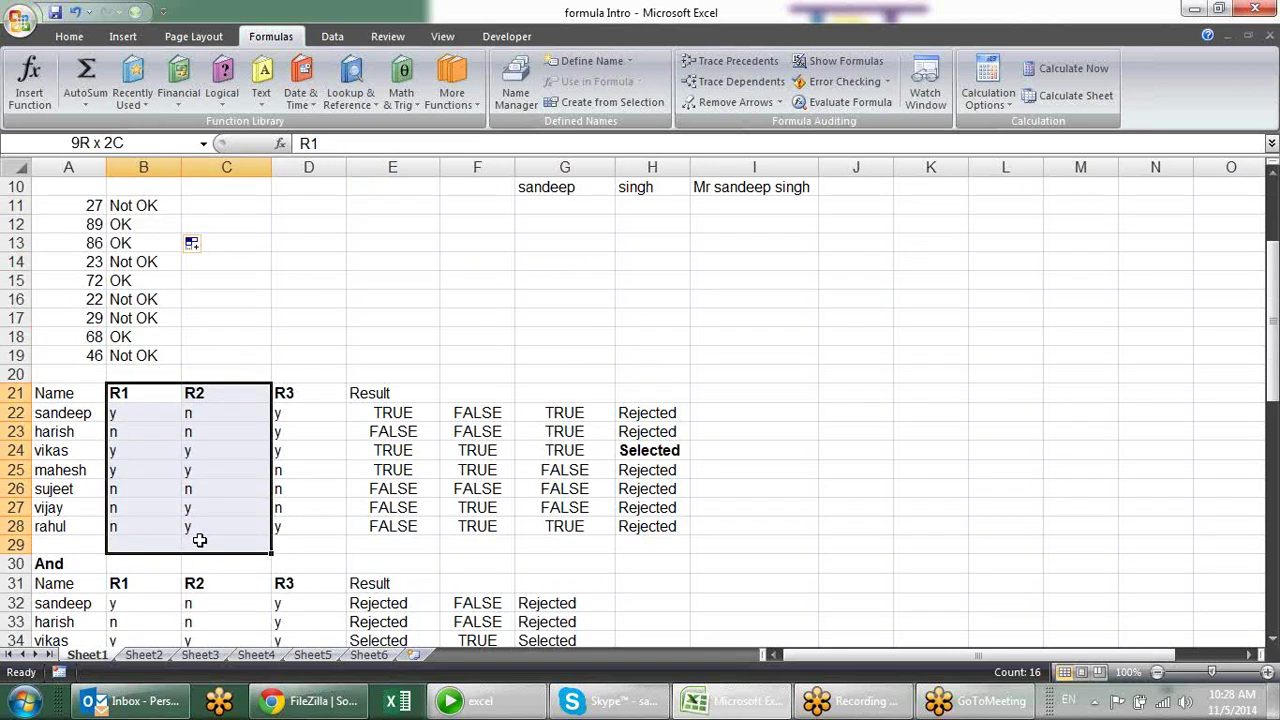
left_click(209, 434)
left_click(160, 413)
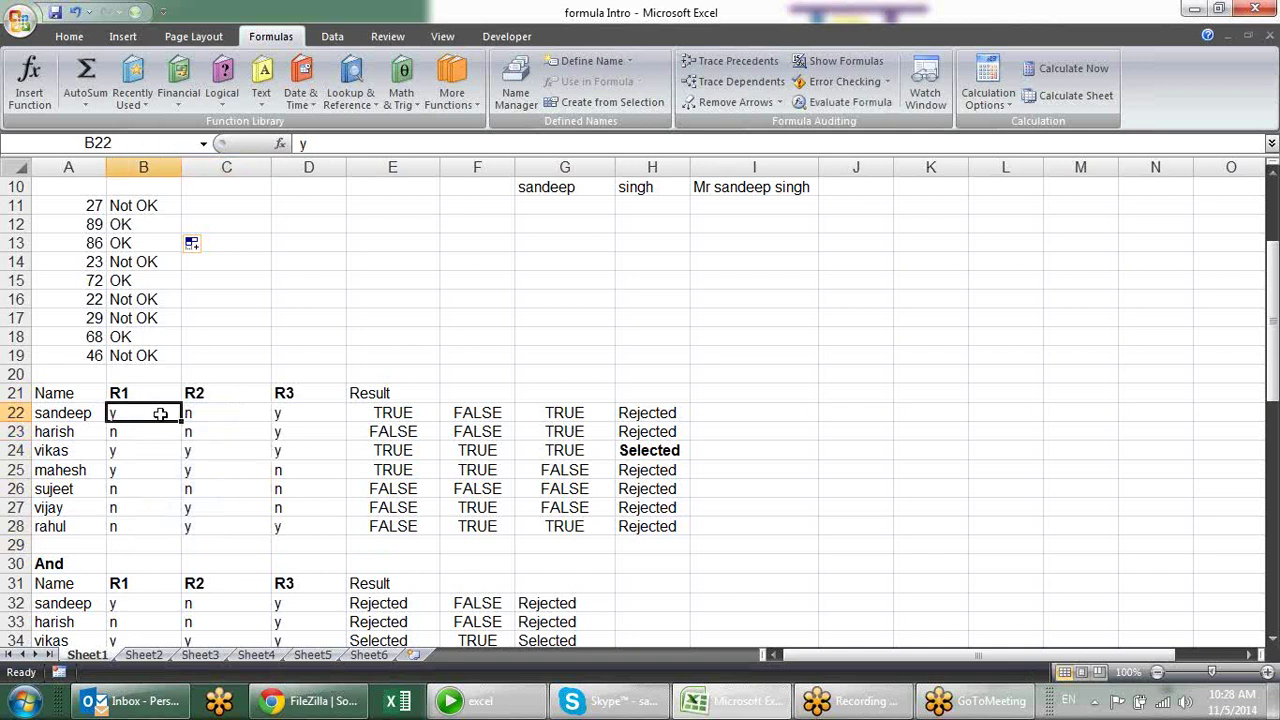
left_click_drag(160, 413, 272, 545)
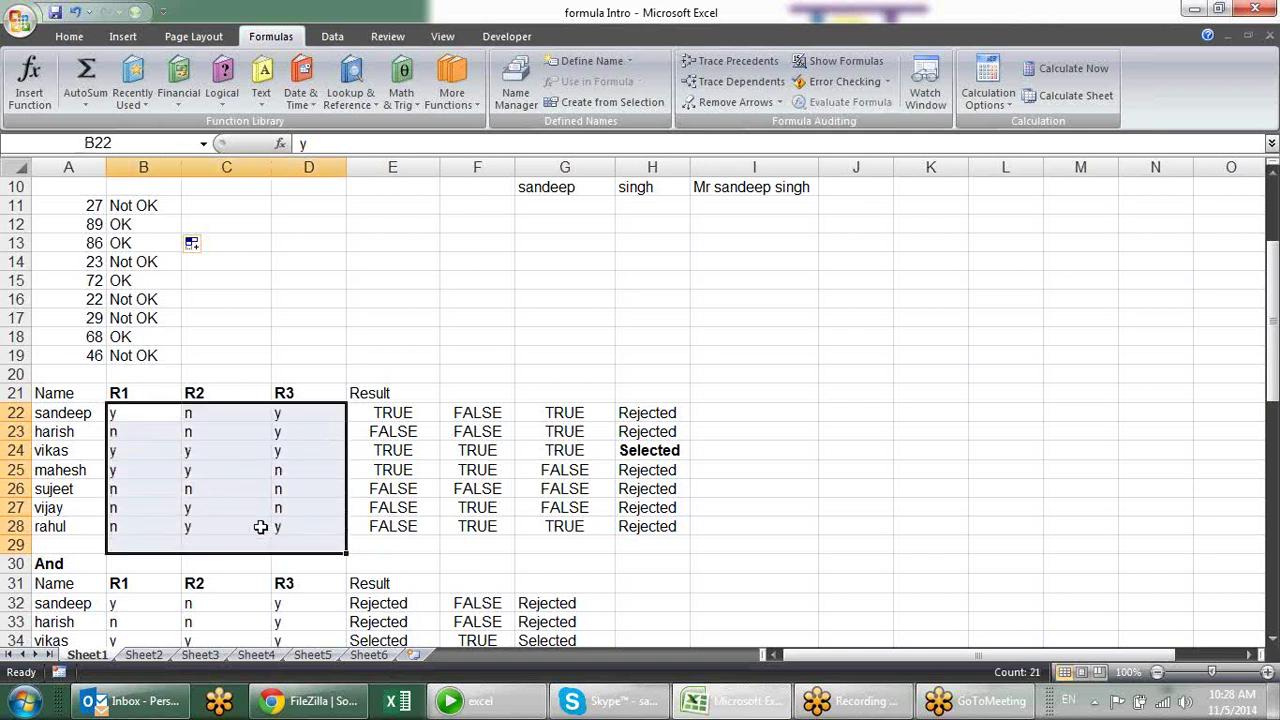
Step: Point out the R1, R2 and R3 headings, then select the old Result block E22:H28
left_click(166, 432)
left_click(146, 394)
left_click(190, 393)
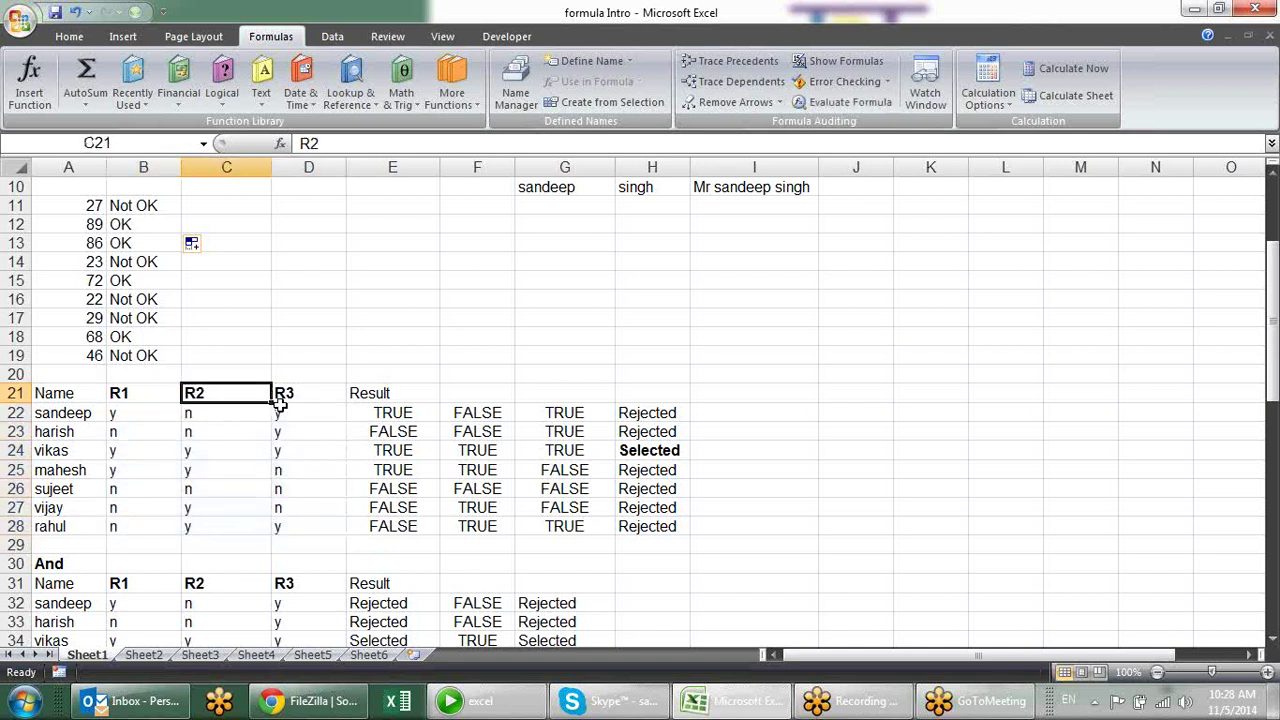
left_click(281, 396)
left_click(141, 396)
left_click(197, 393)
left_click(275, 391)
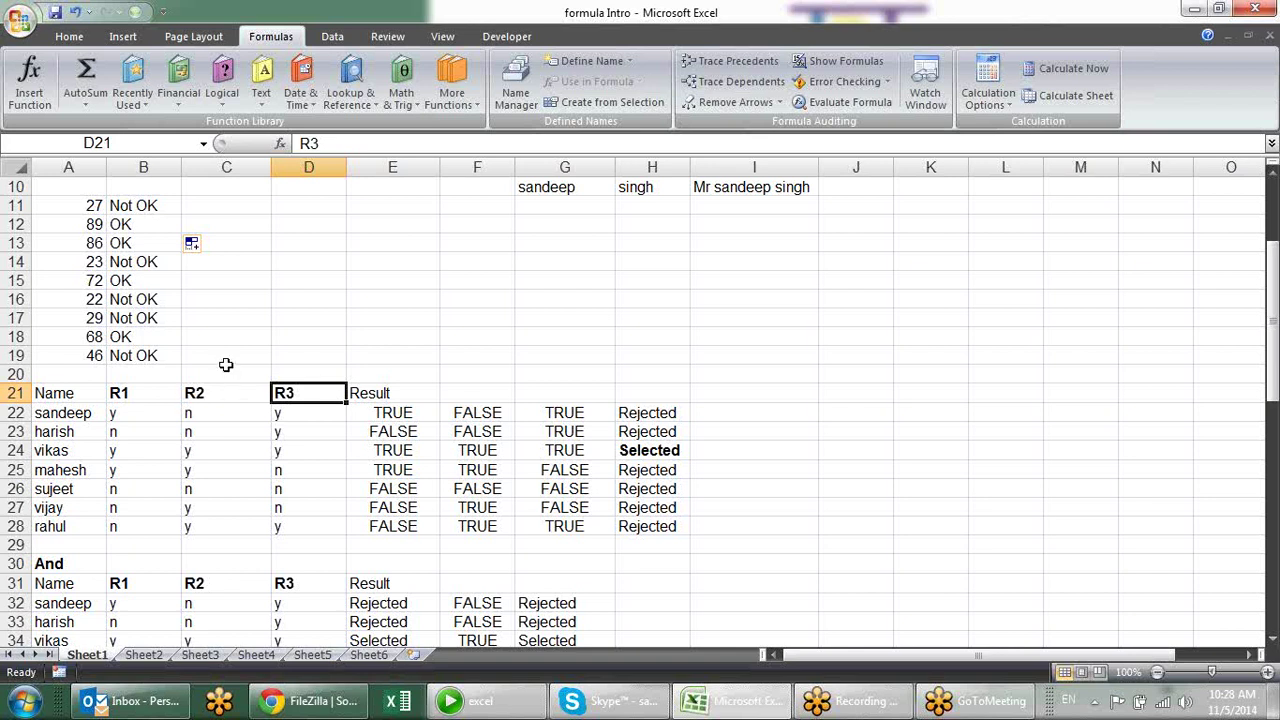
left_click(177, 417)
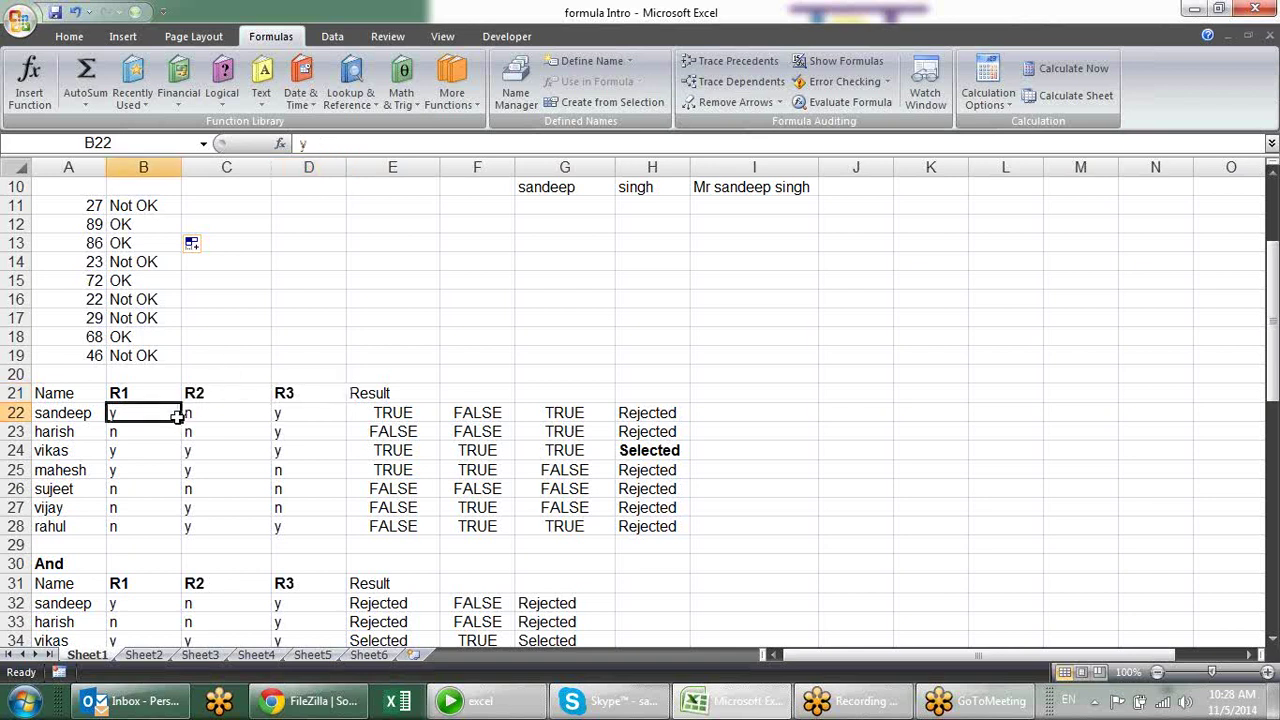
left_click(256, 414)
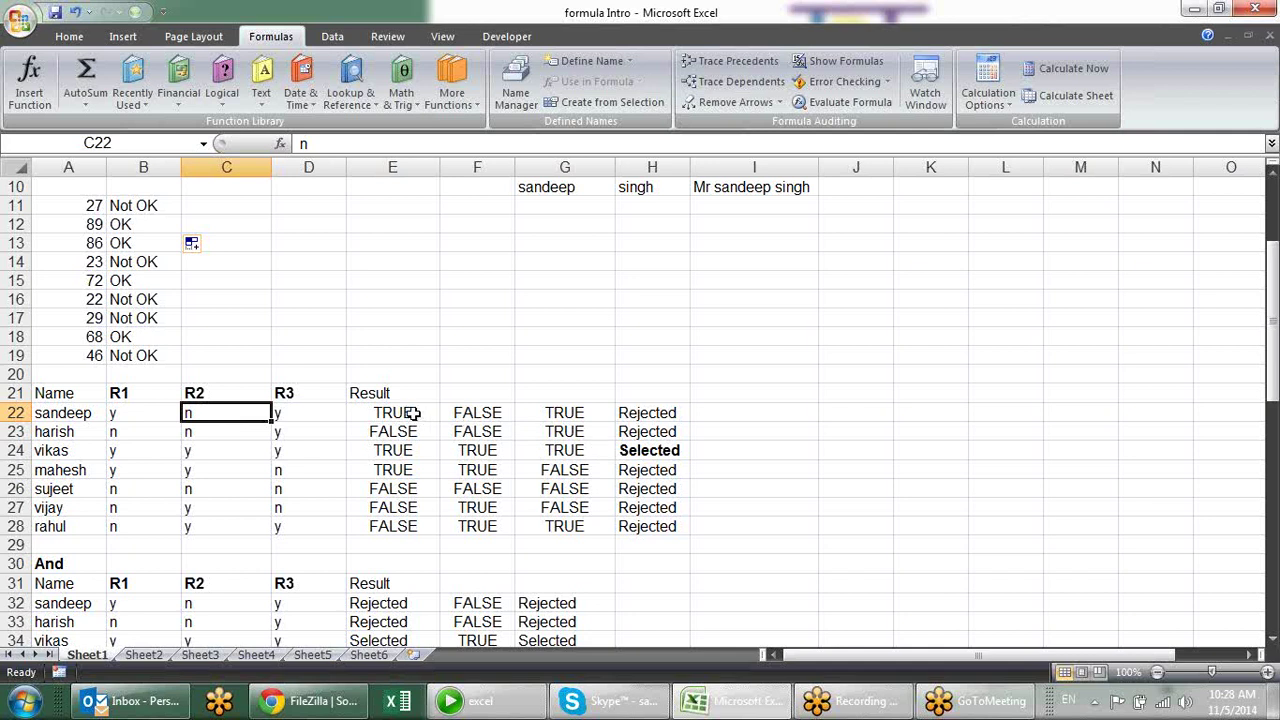
left_click_drag(413, 413, 634, 519)
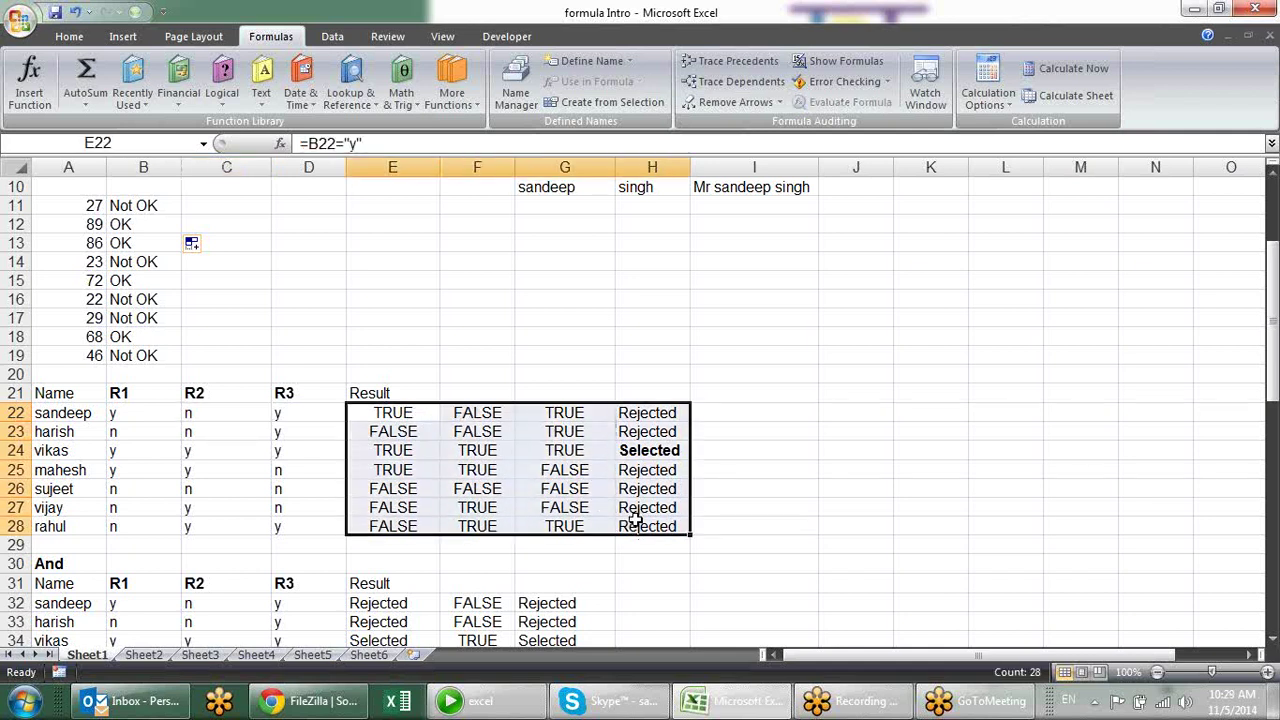
Step: Clear the old results and enter the R1 check =B22="y" in E22, returning TRUE
key("Delete")
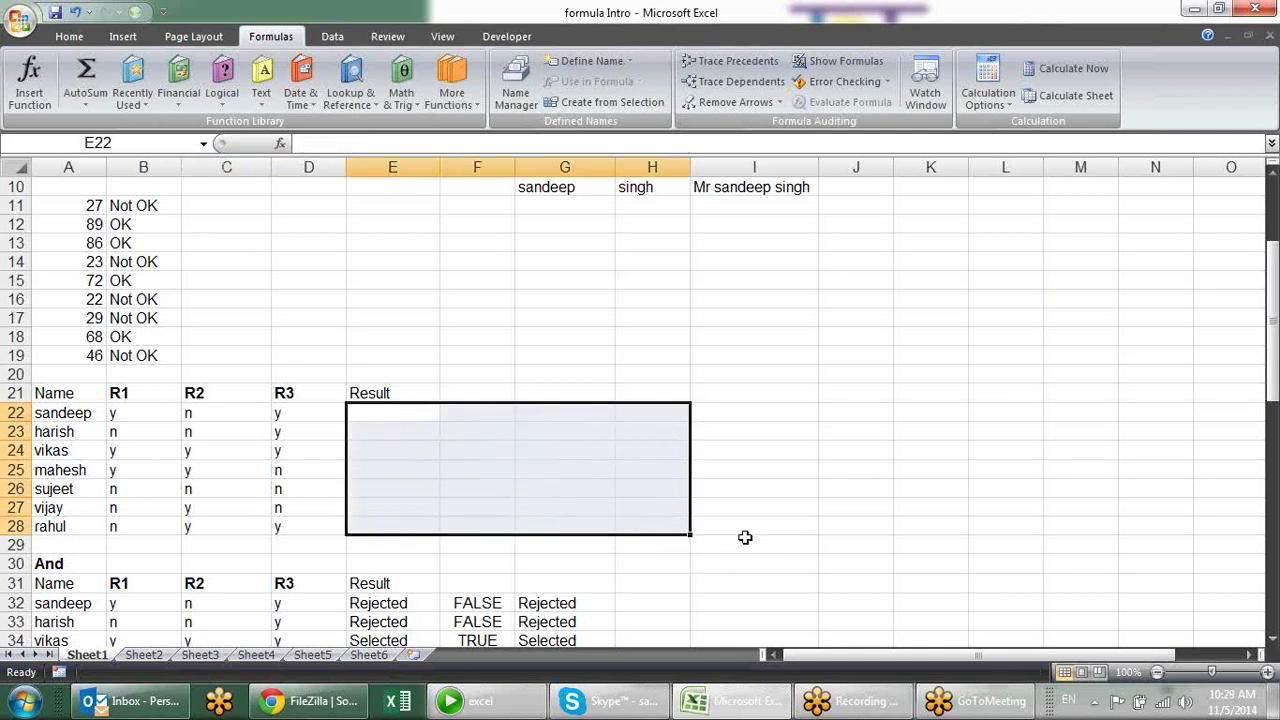
left_click(745, 537)
left_click(402, 410)
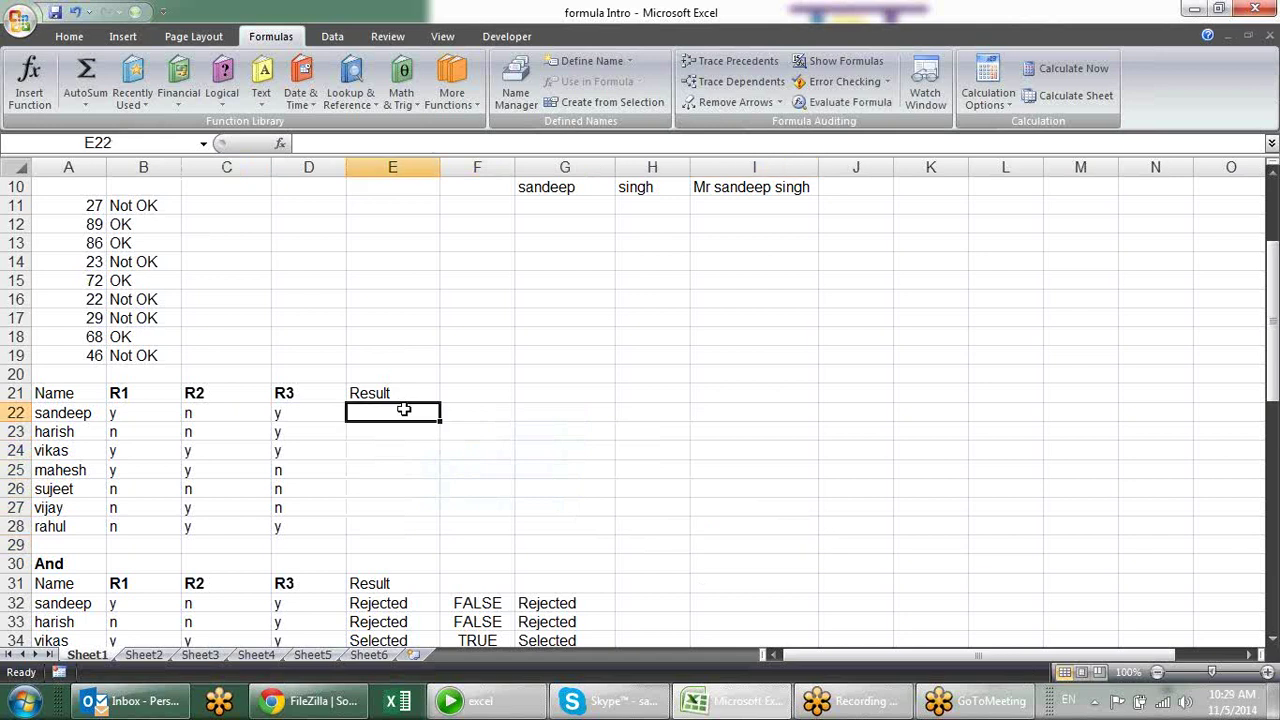
type("=")
key("Left")
key("Left")
key("Left")
type("=")
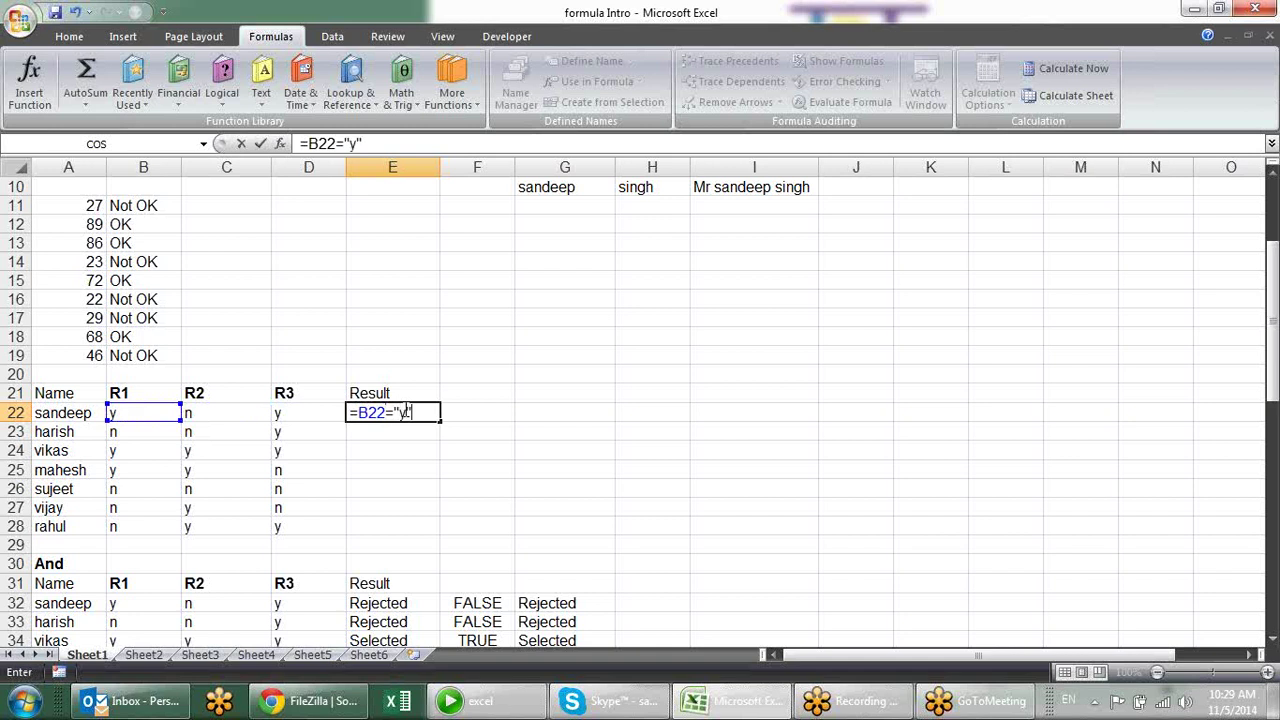
key("Return")
Step: Copy E22's check across to F22 and G22 for the R2 and R3 answers
left_click(448, 414)
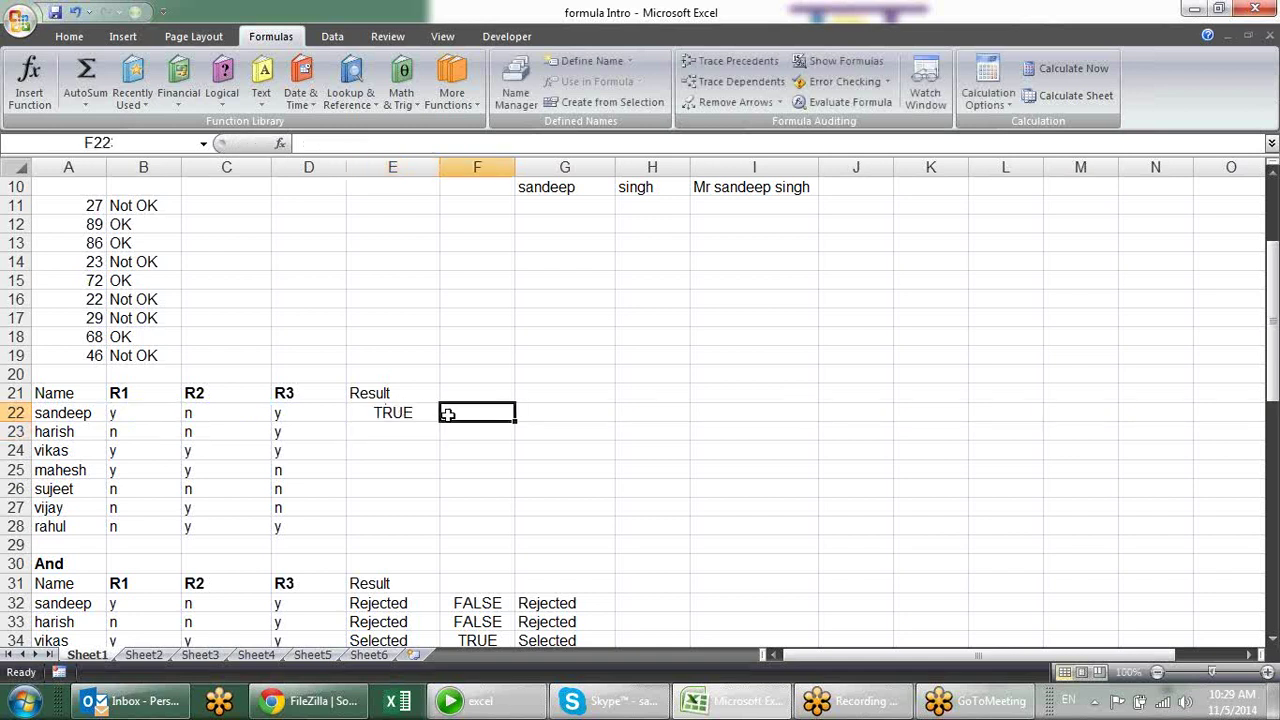
left_click(408, 414)
left_click_drag(440, 421, 620, 429)
double_click(486, 414)
type("=C22=\"y\"")
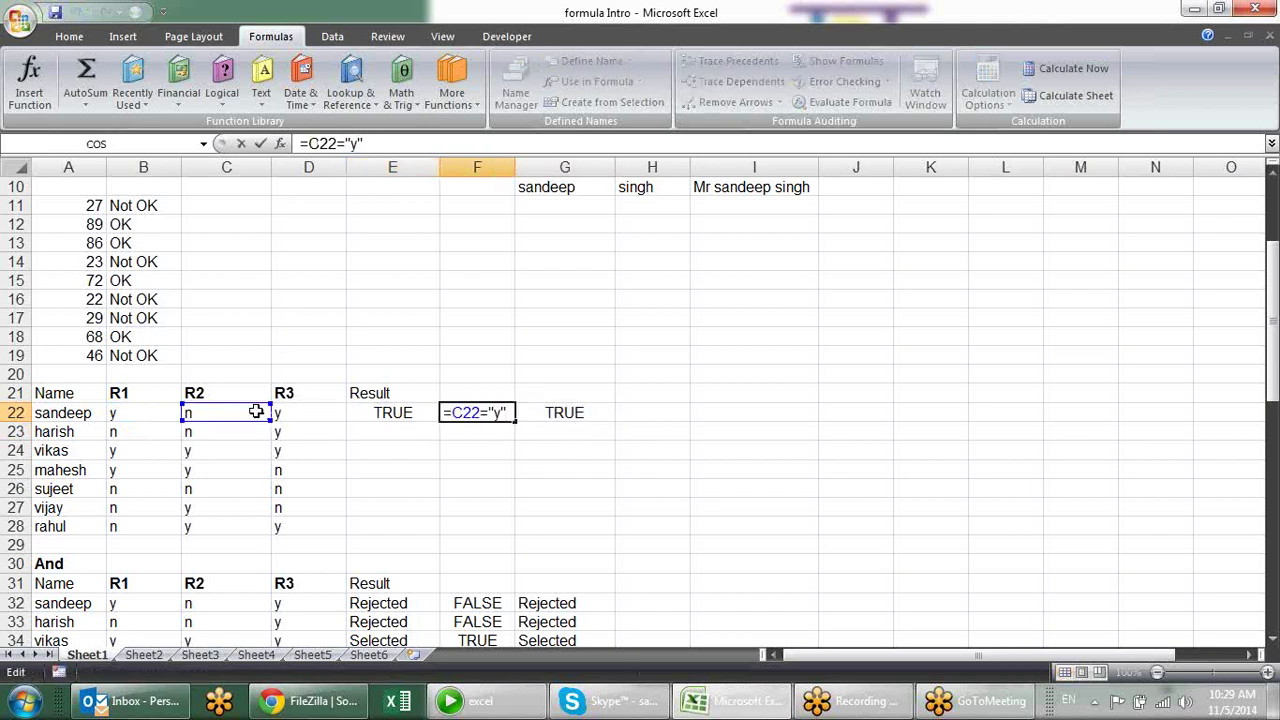
left_click(571, 409)
double_click(571, 410)
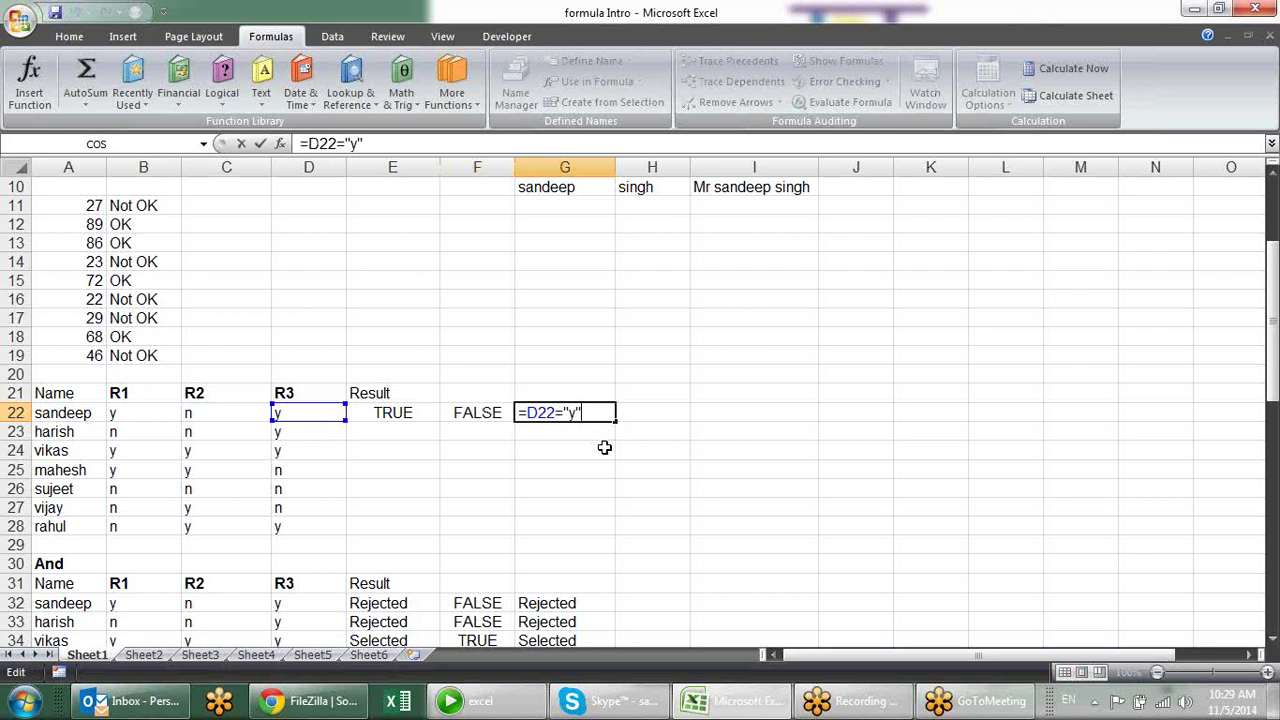
key("Escape")
Step: Fill the three row-22 checks down to row 28 and compare candidates' TRUE/FALSE results
left_click_drag(434, 410, 598, 414)
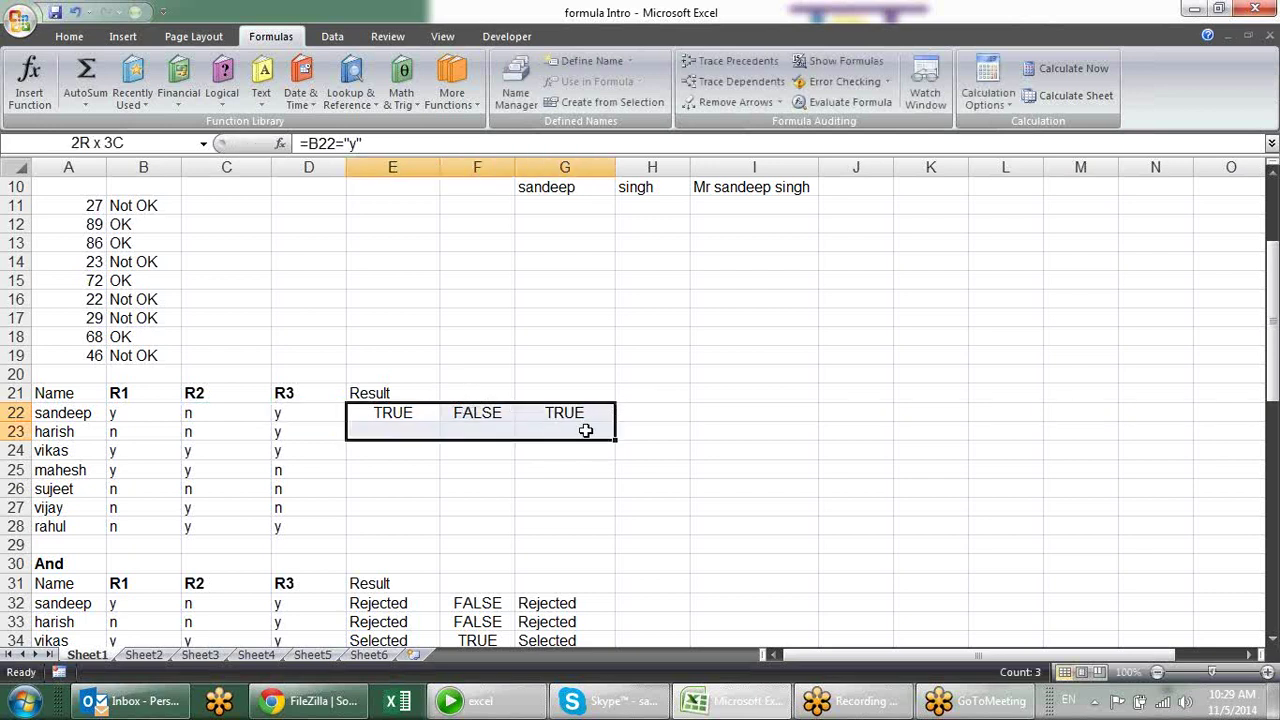
left_click_drag(615, 420, 601, 532)
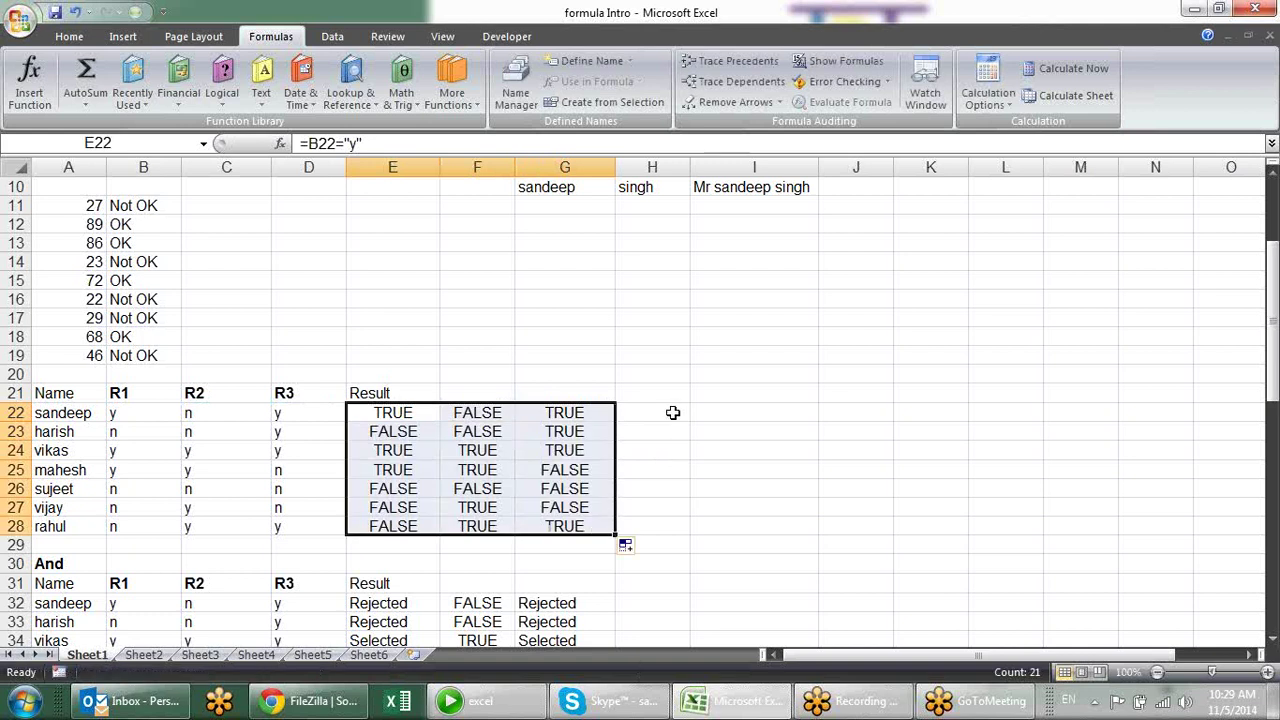
left_click(666, 412)
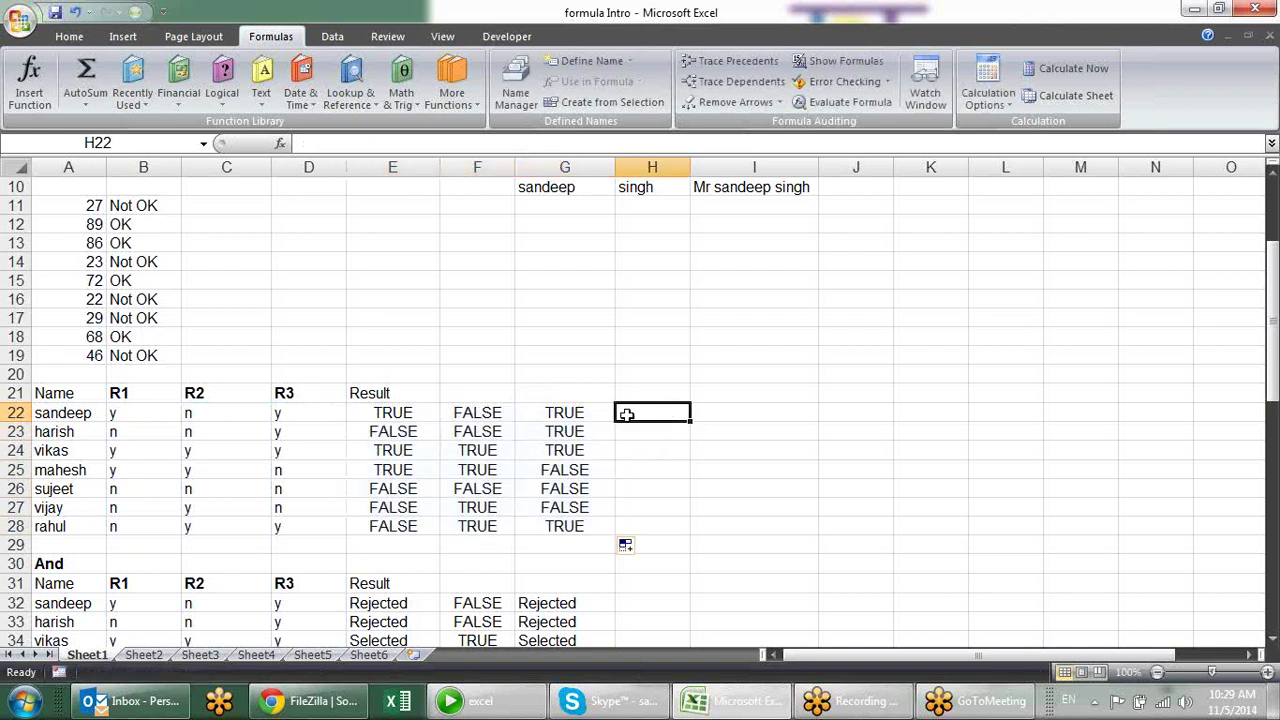
left_click_drag(414, 474, 567, 470)
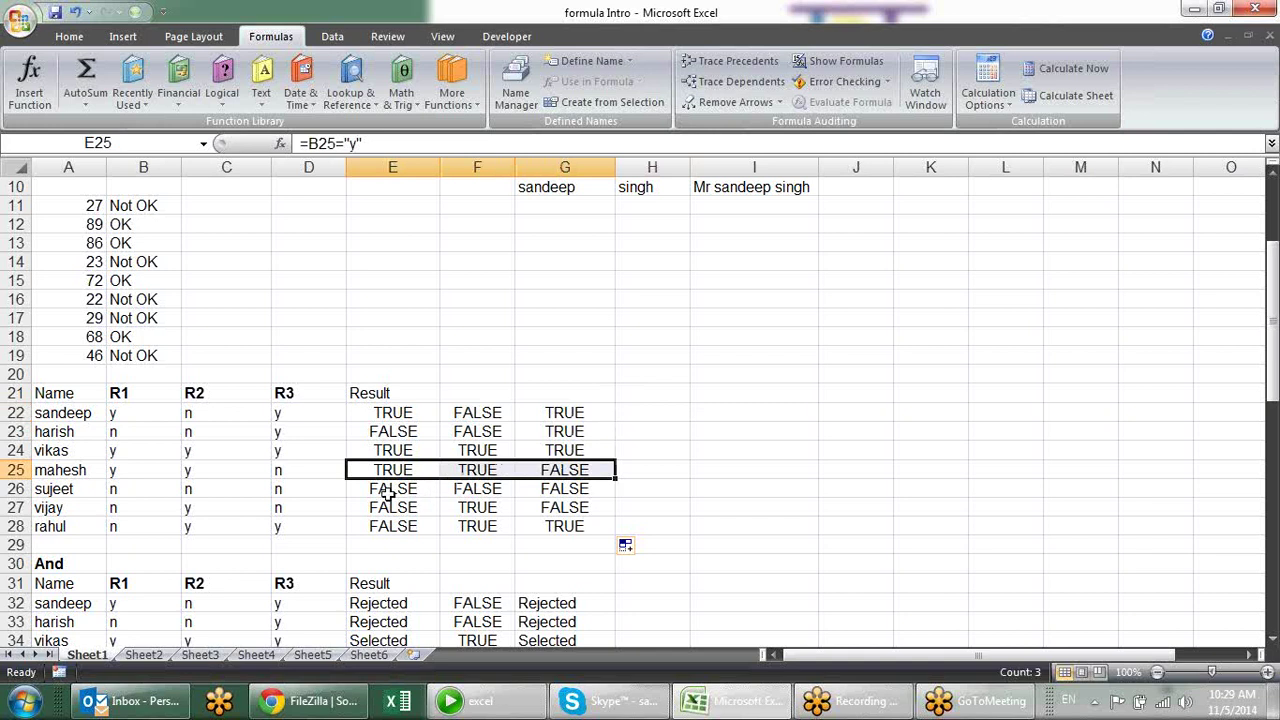
left_click_drag(400, 451, 592, 452)
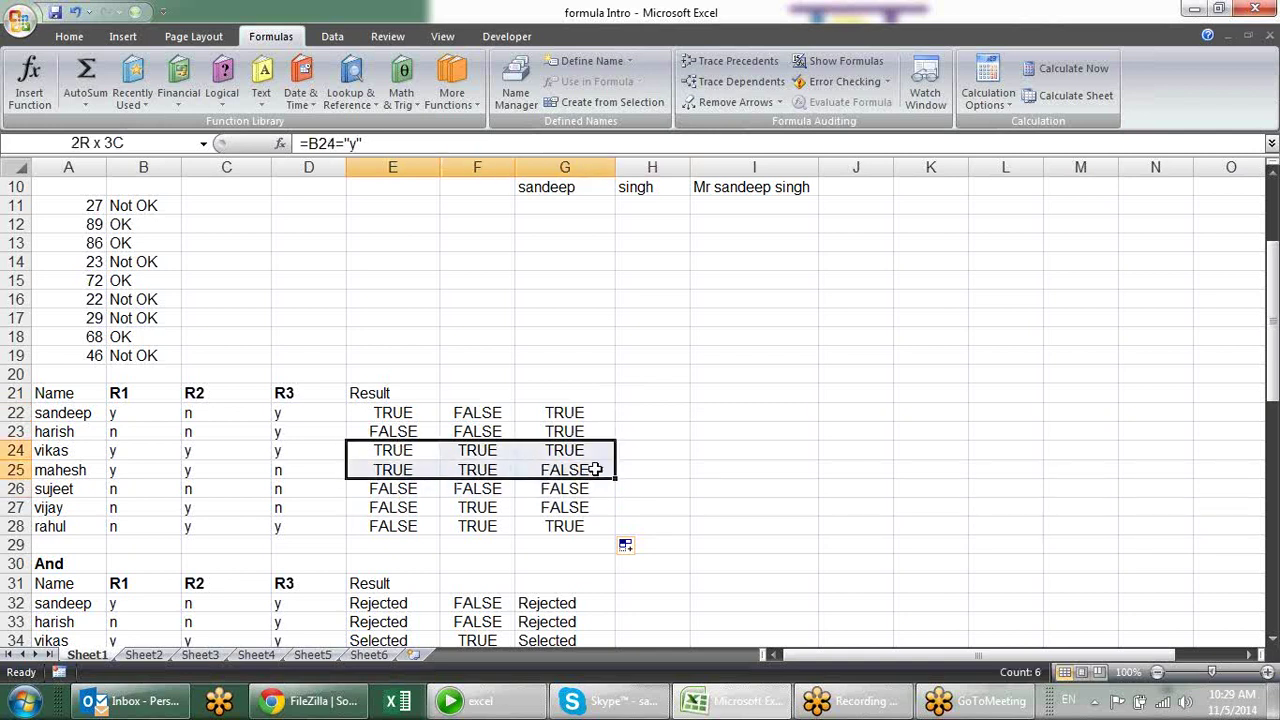
left_click(640, 410)
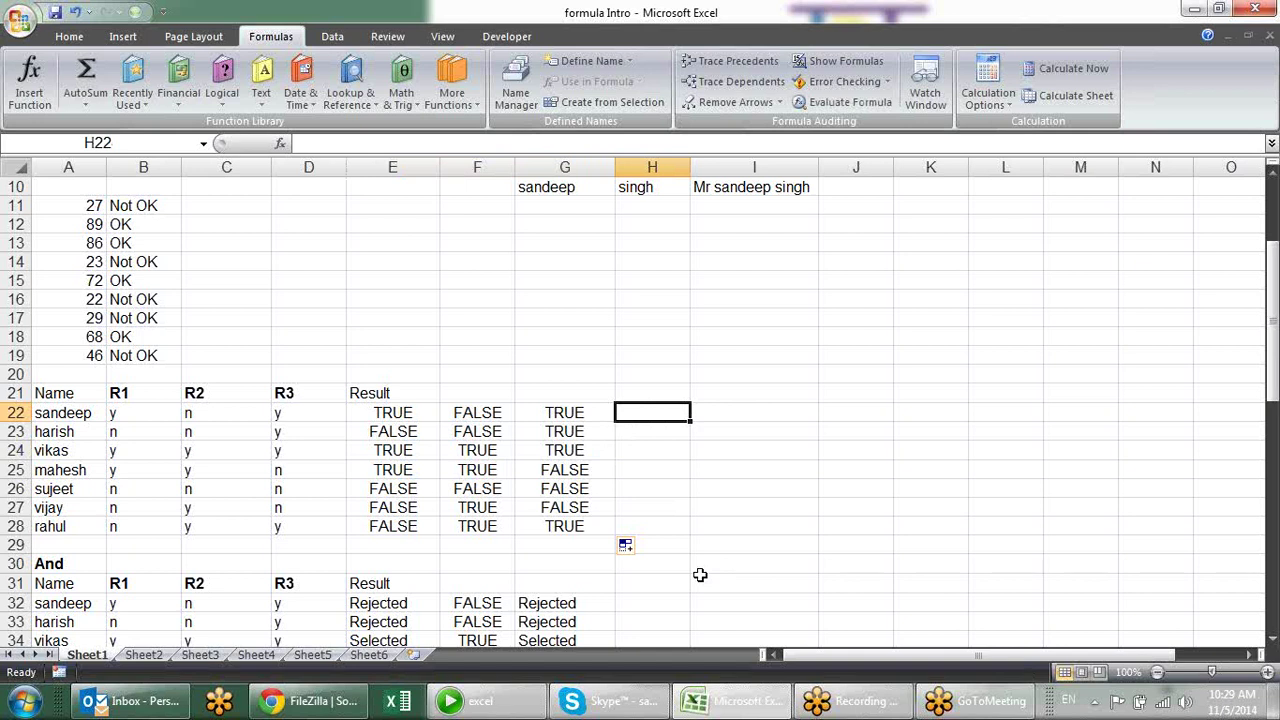
Step: Enter =IF(E22,IF(F22,IF(G22,"Selected","Rejected"),"Rejected"),"Rejected") in H22
type("=IF(")
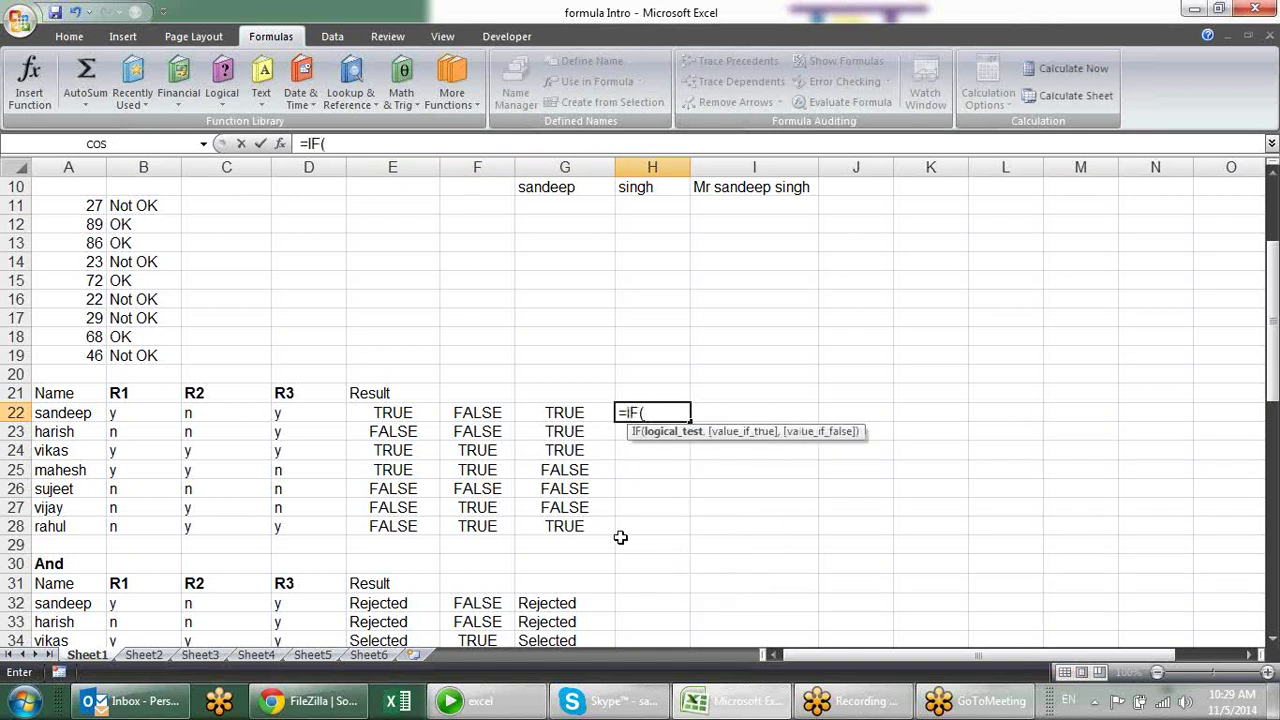
left_click(418, 414)
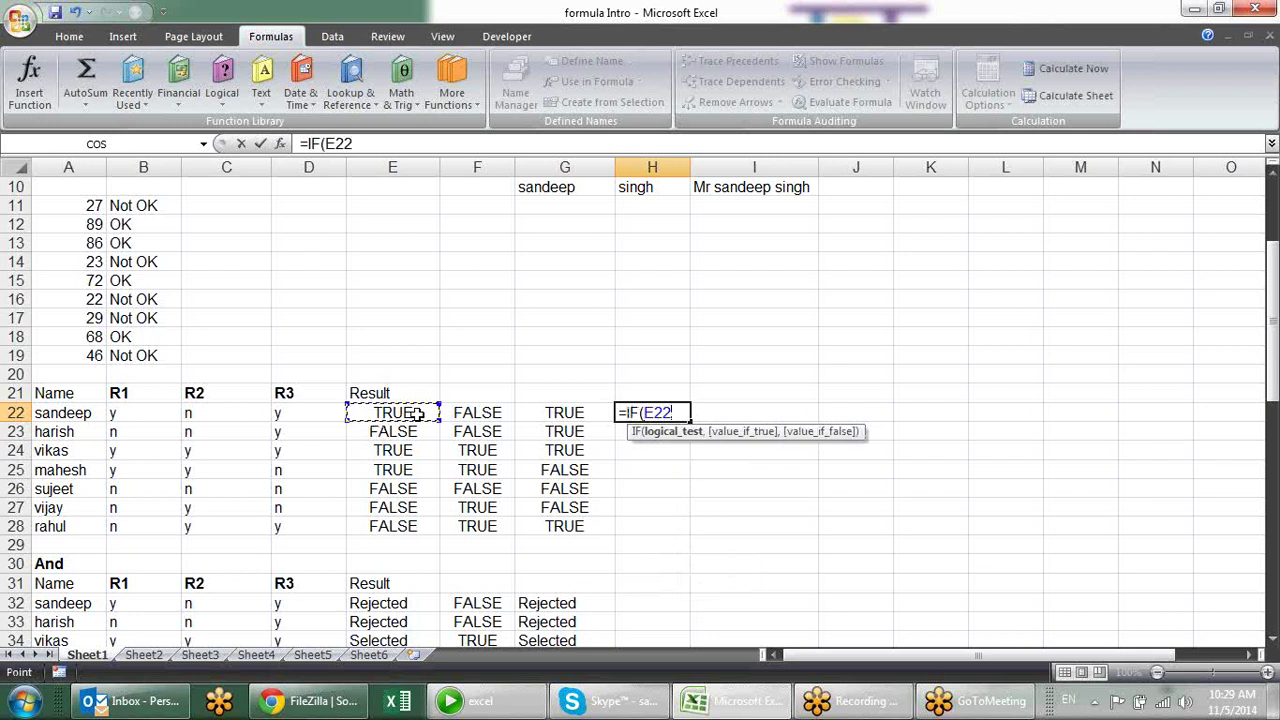
type(",")
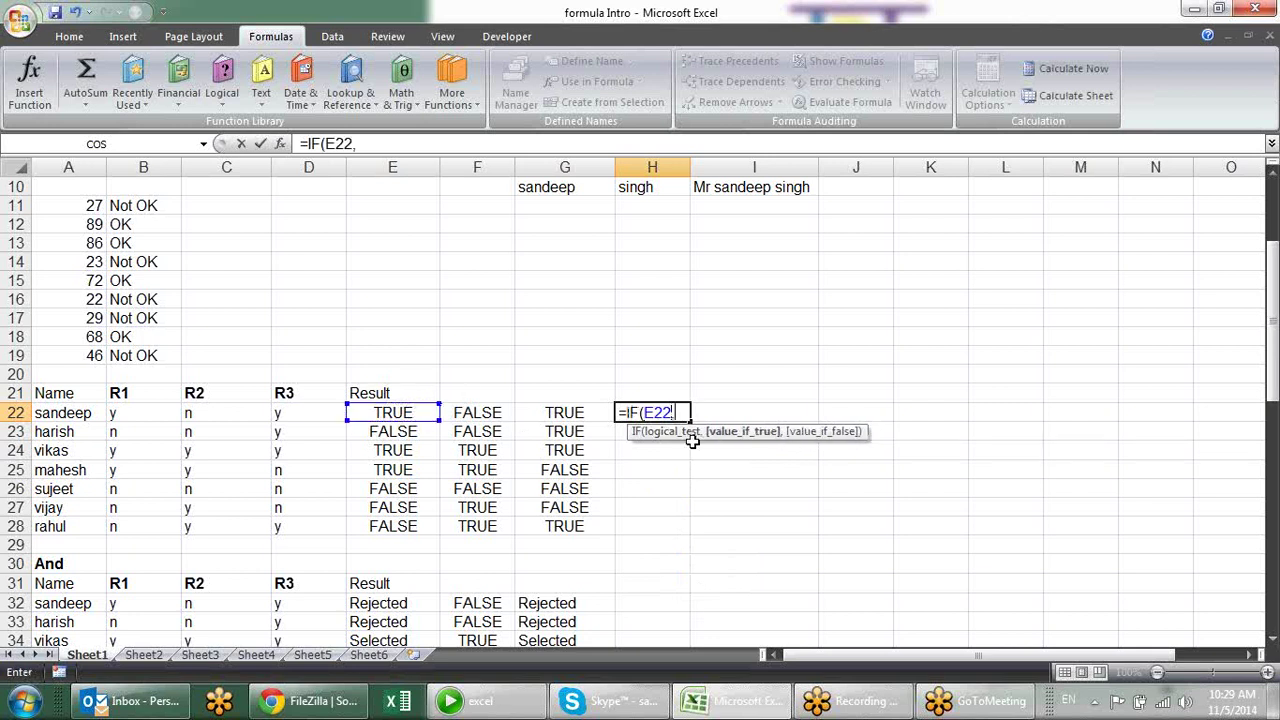
type("if")
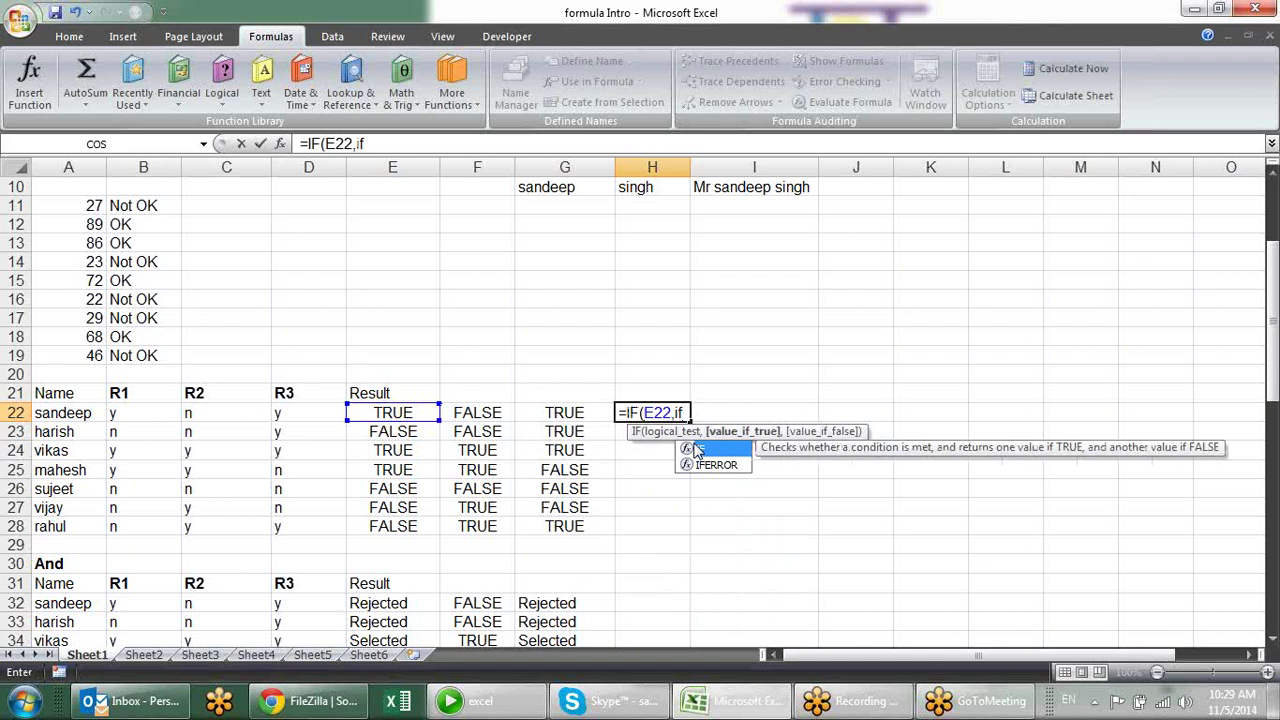
double_click(697, 449)
left_click(494, 411)
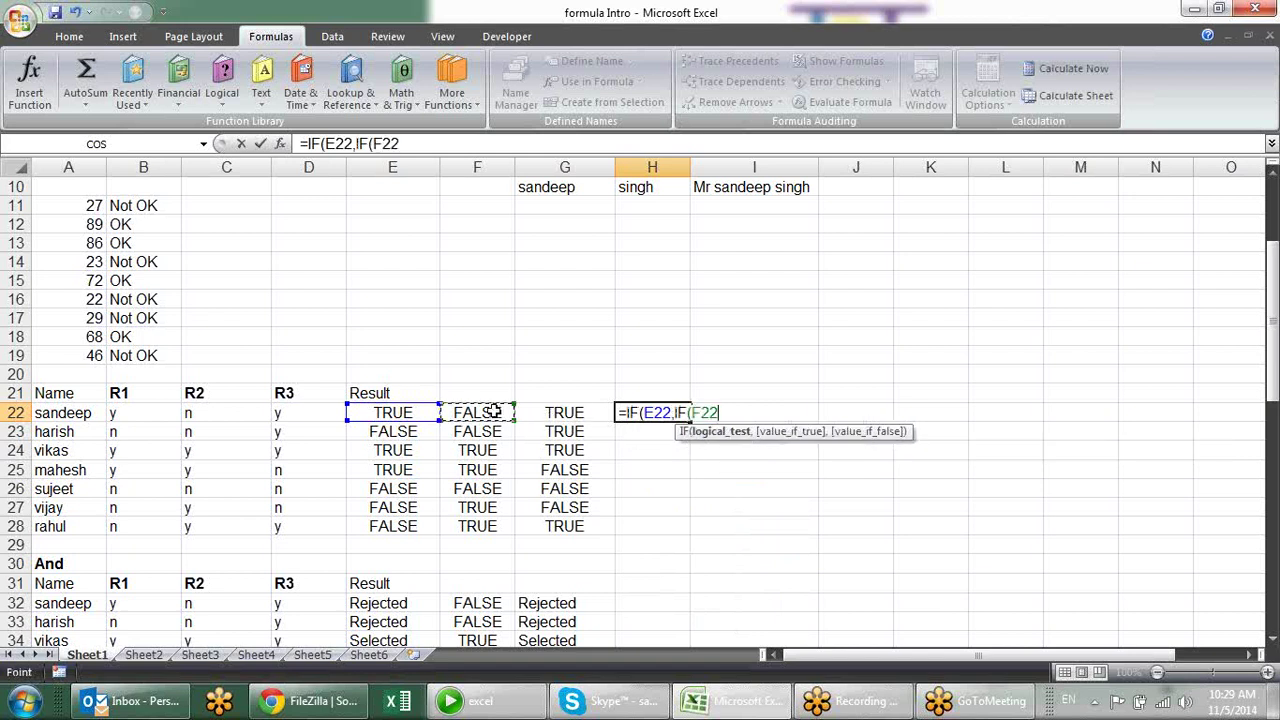
type(",")
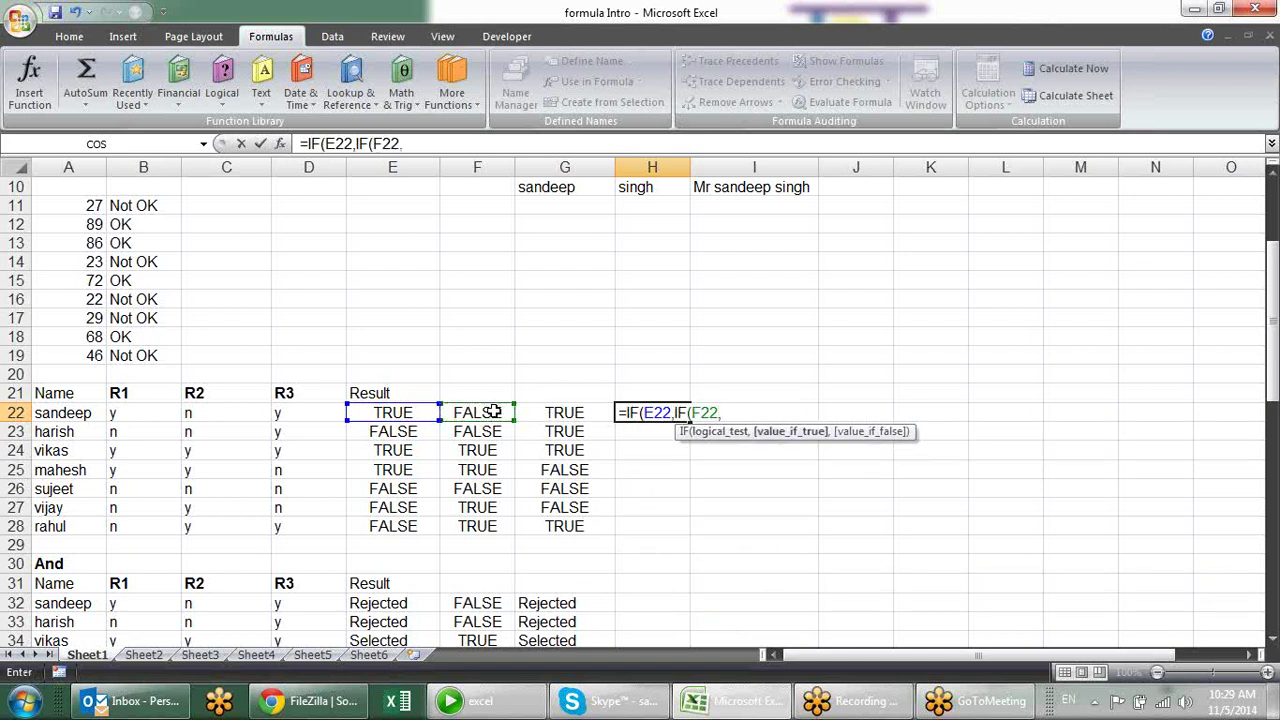
type("if(")
left_click(570, 412)
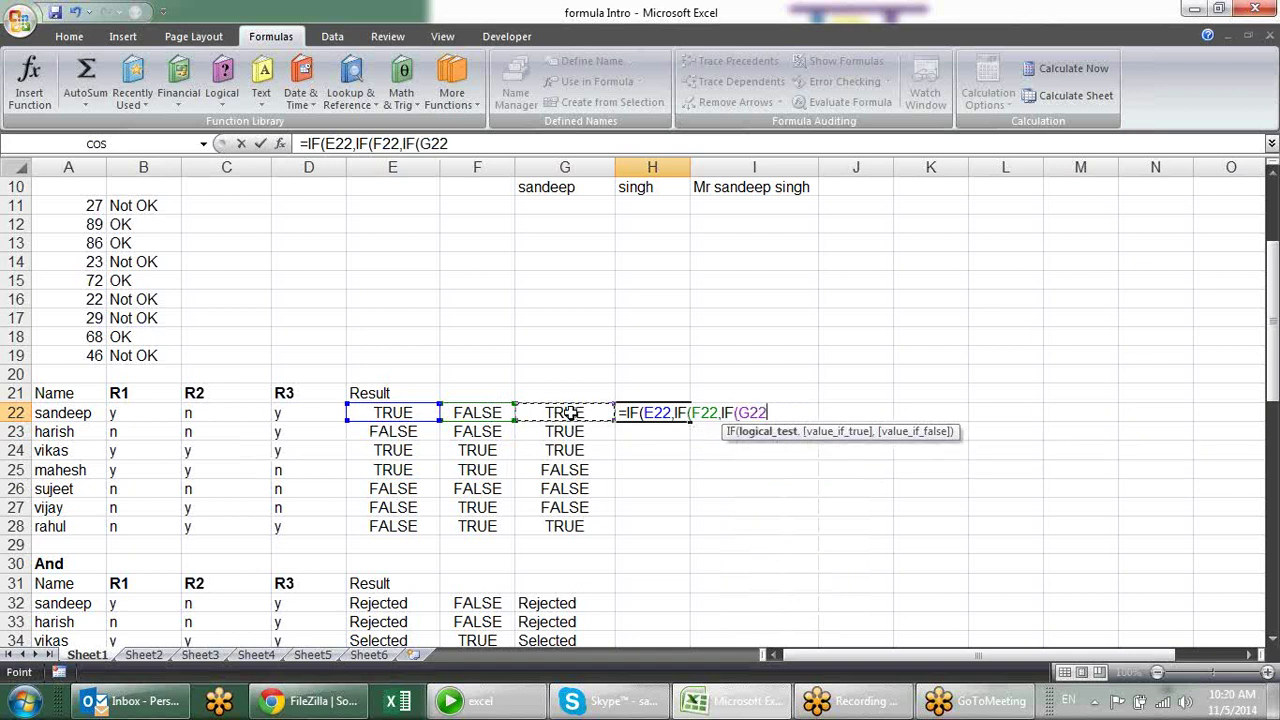
type(",")
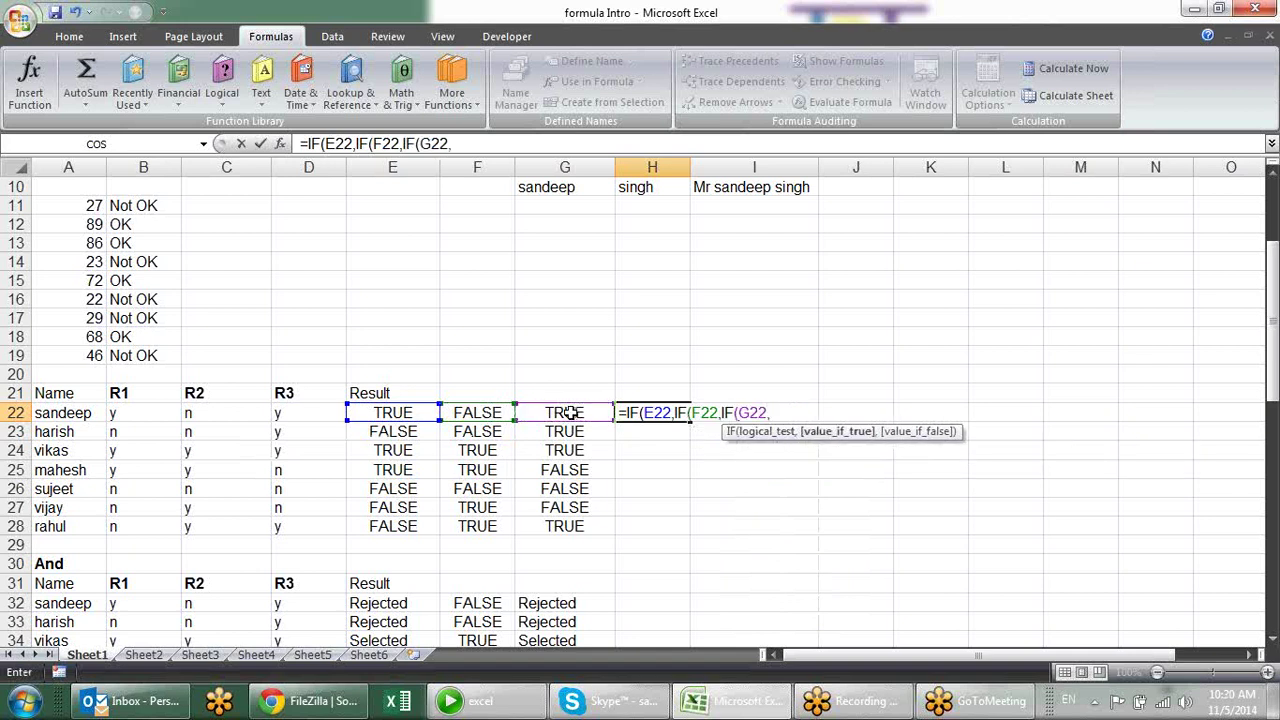
type("\"Selecte")
key("BackSpace")
type("ed\"")
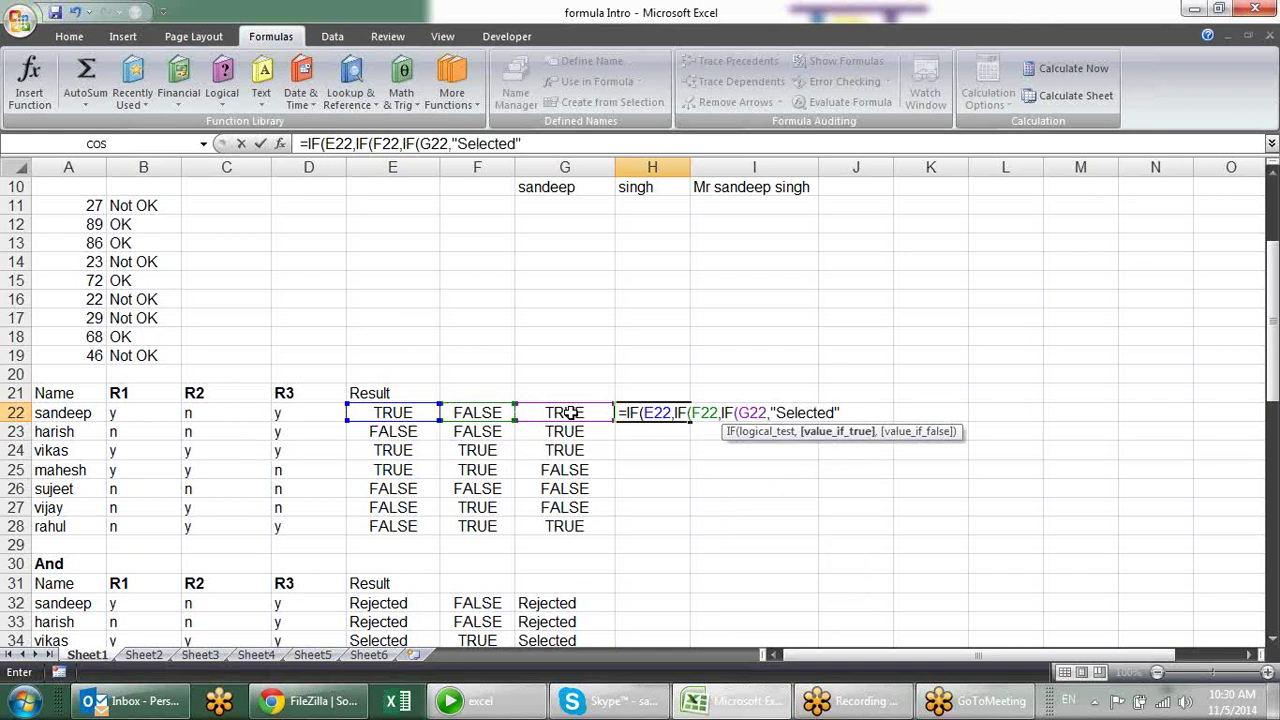
type(",\"R")
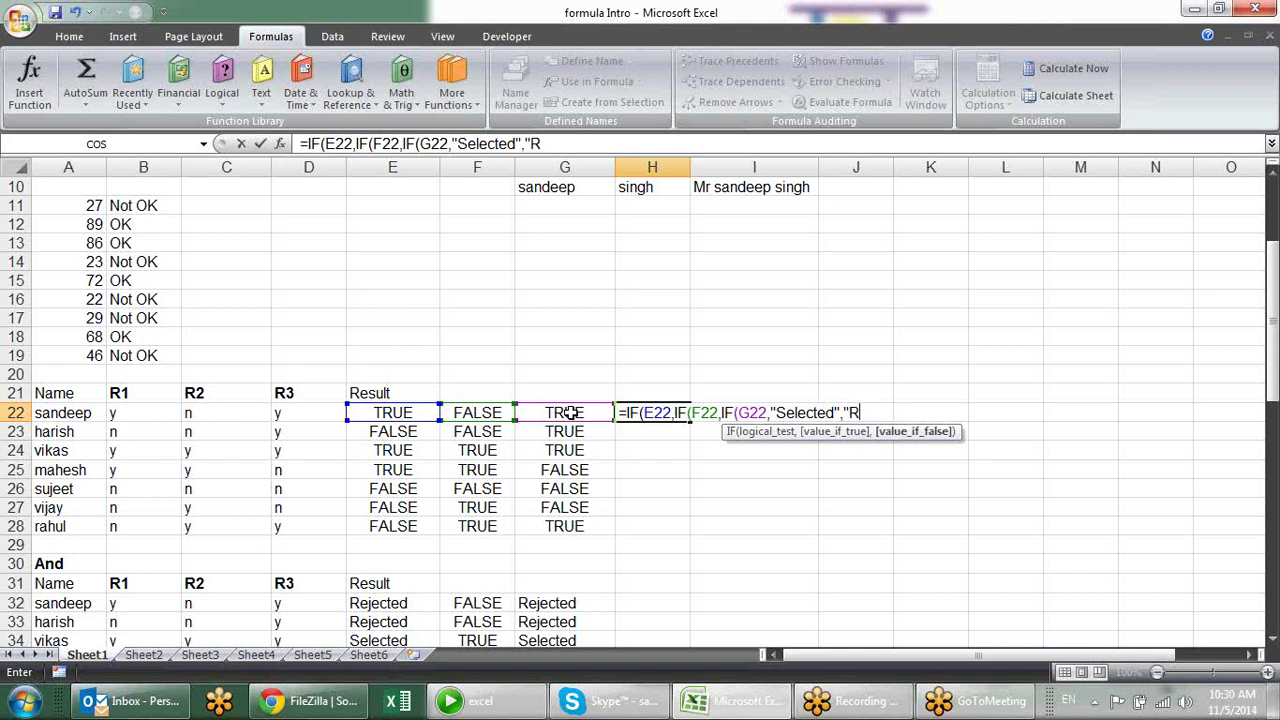
type("ejected")
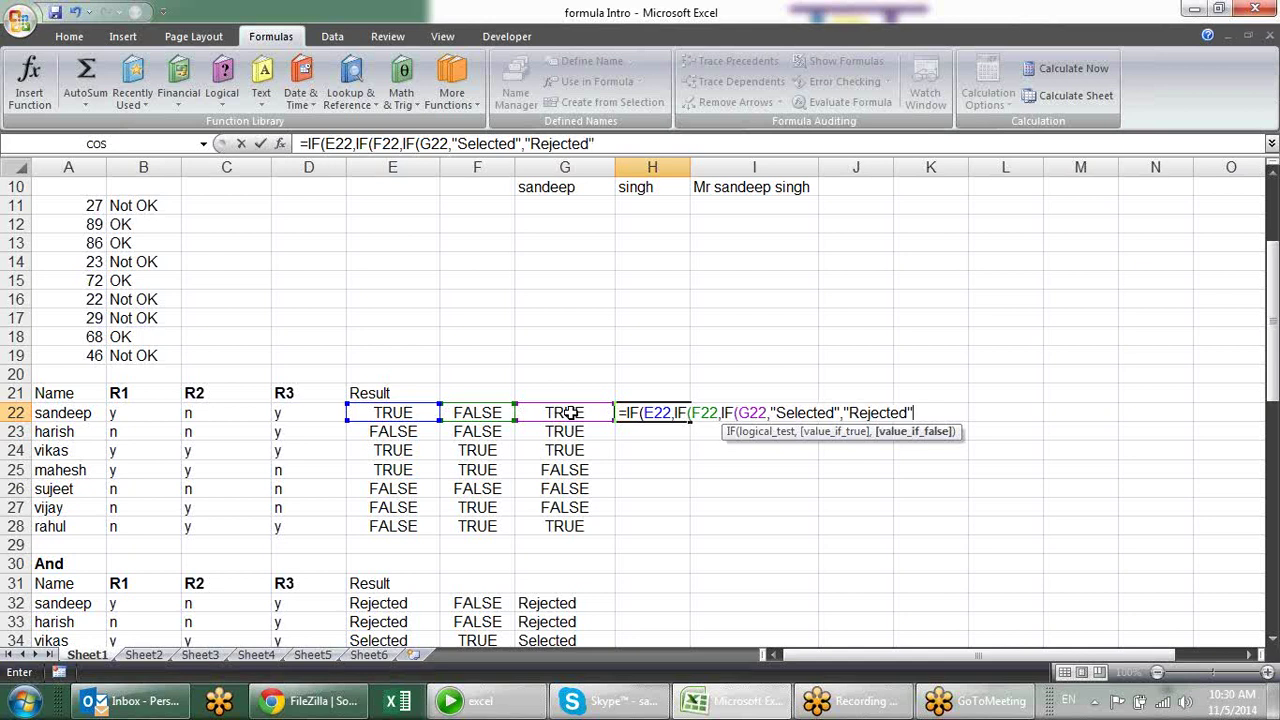
type(",\"")
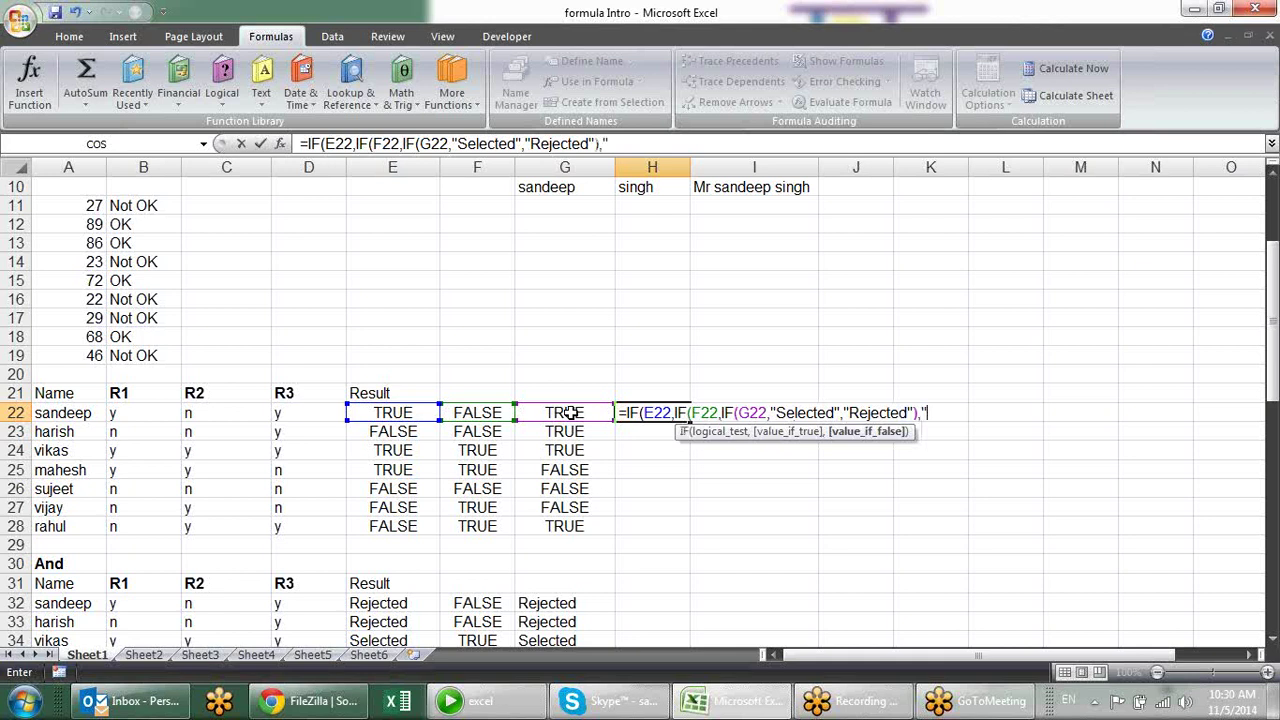
type("Rejected\"")
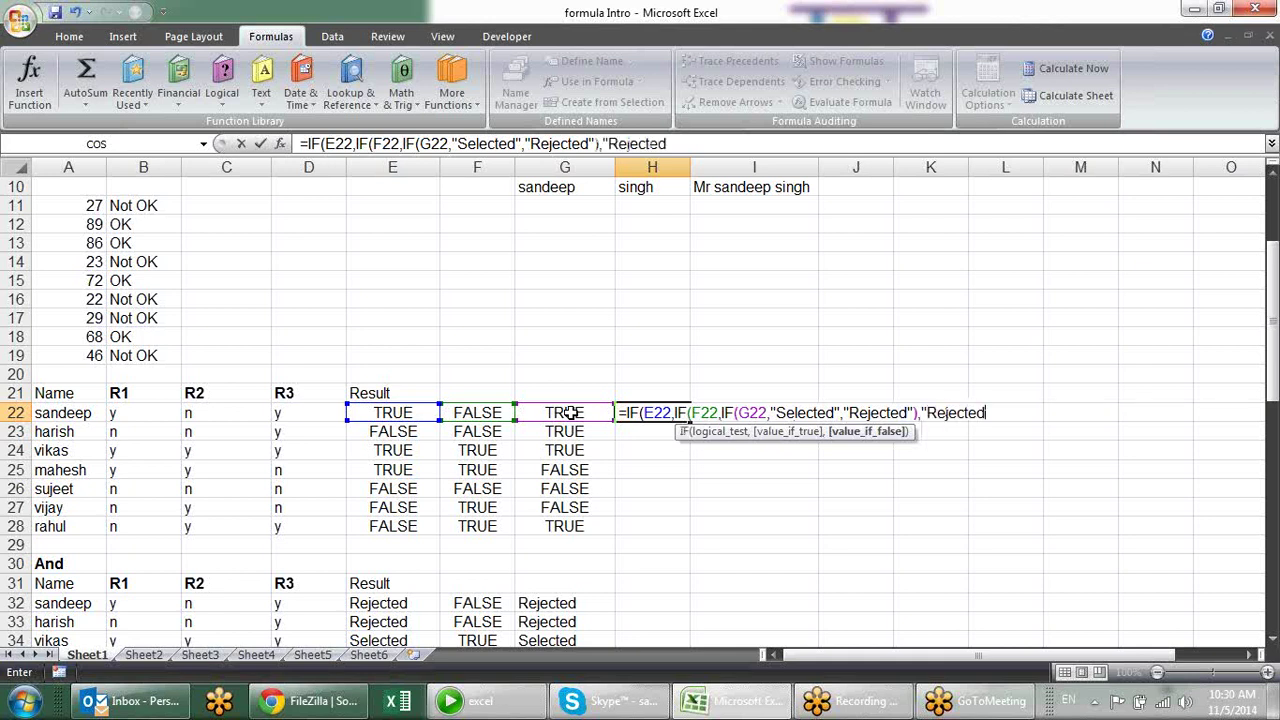
type(",")
key("BackSpace")
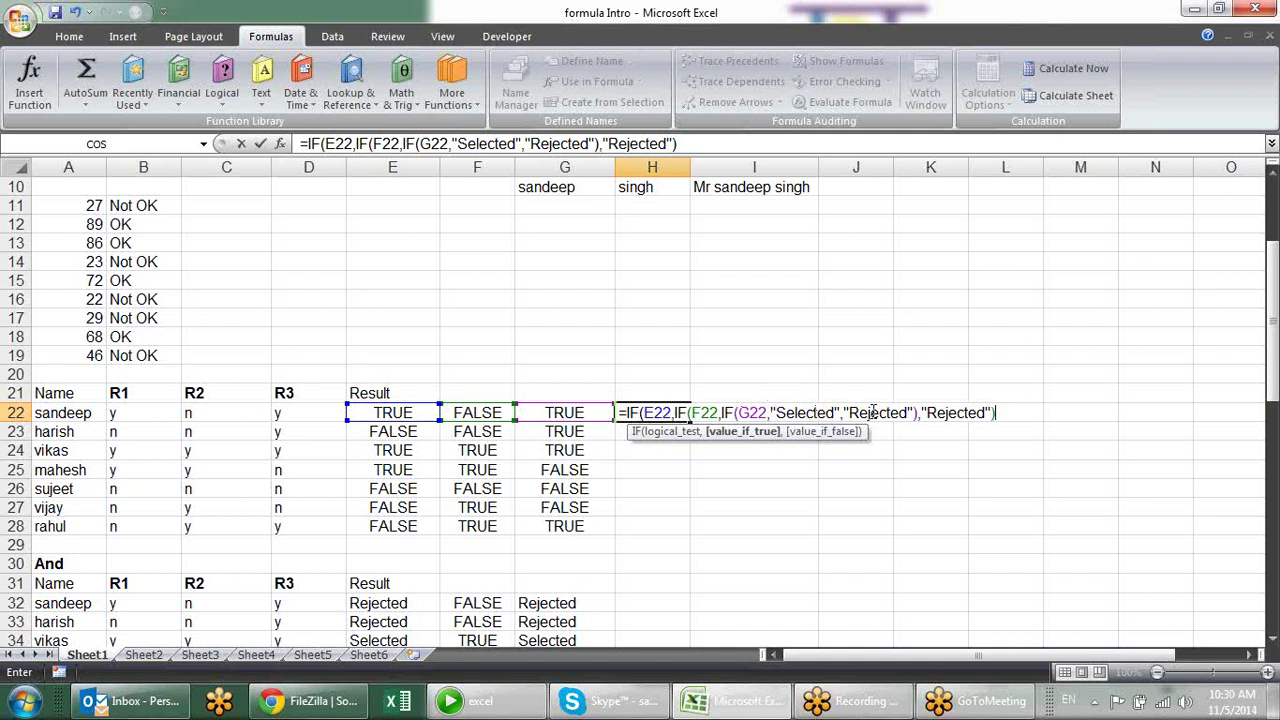
type(",\"Rejected")
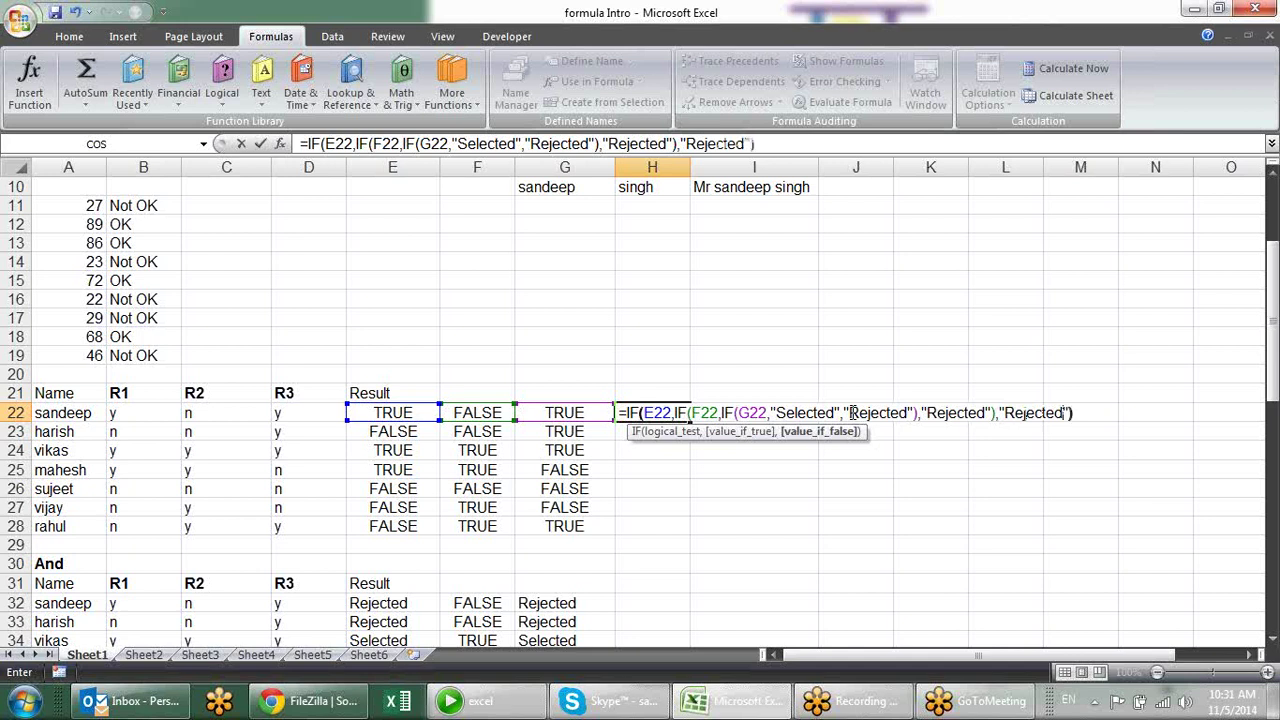
key("Return")
Step: Fill the decision formula down to H28, review it, then cut H22
left_click(656, 408)
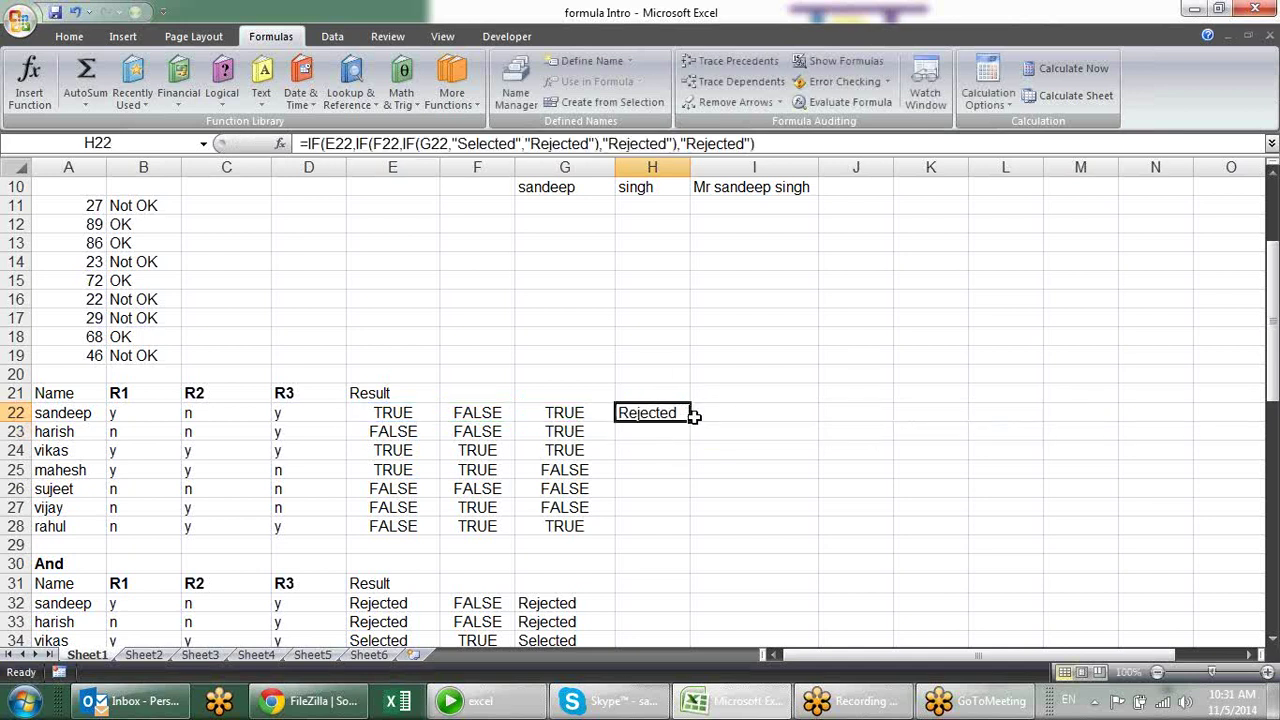
left_click_drag(694, 416, 698, 544)
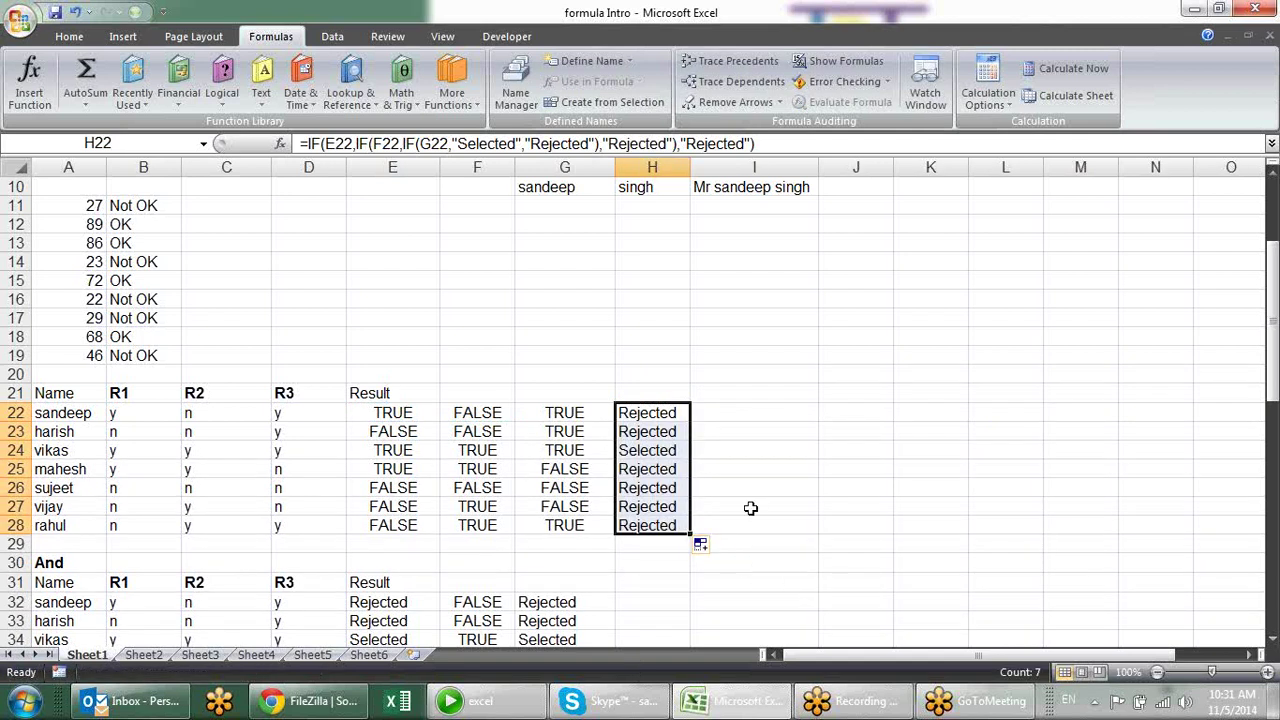
double_click(678, 413)
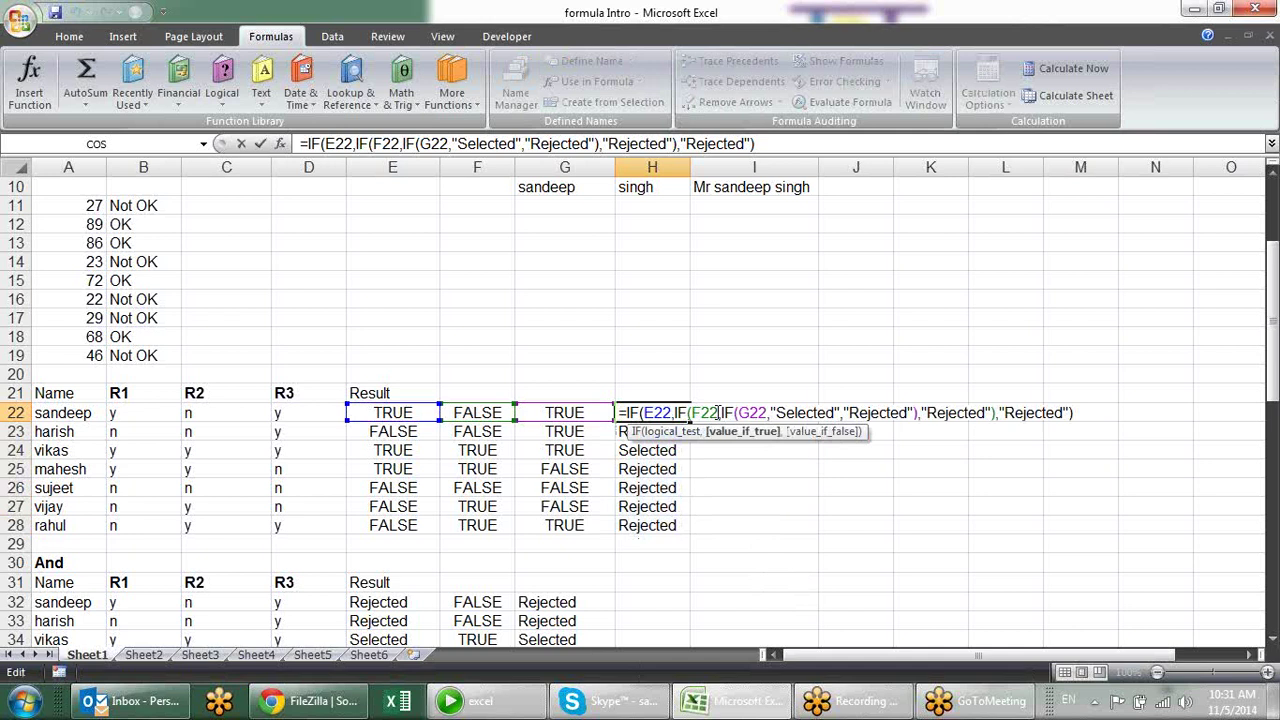
left_click(771, 455)
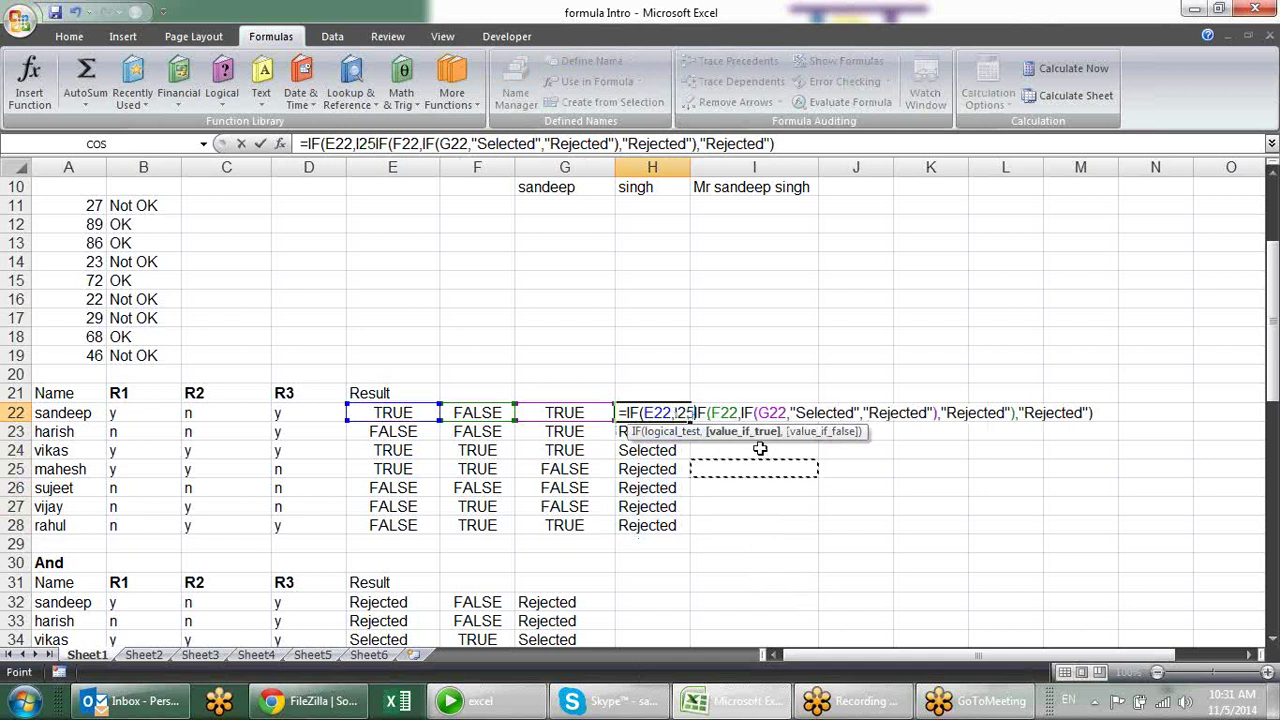
key("Escape")
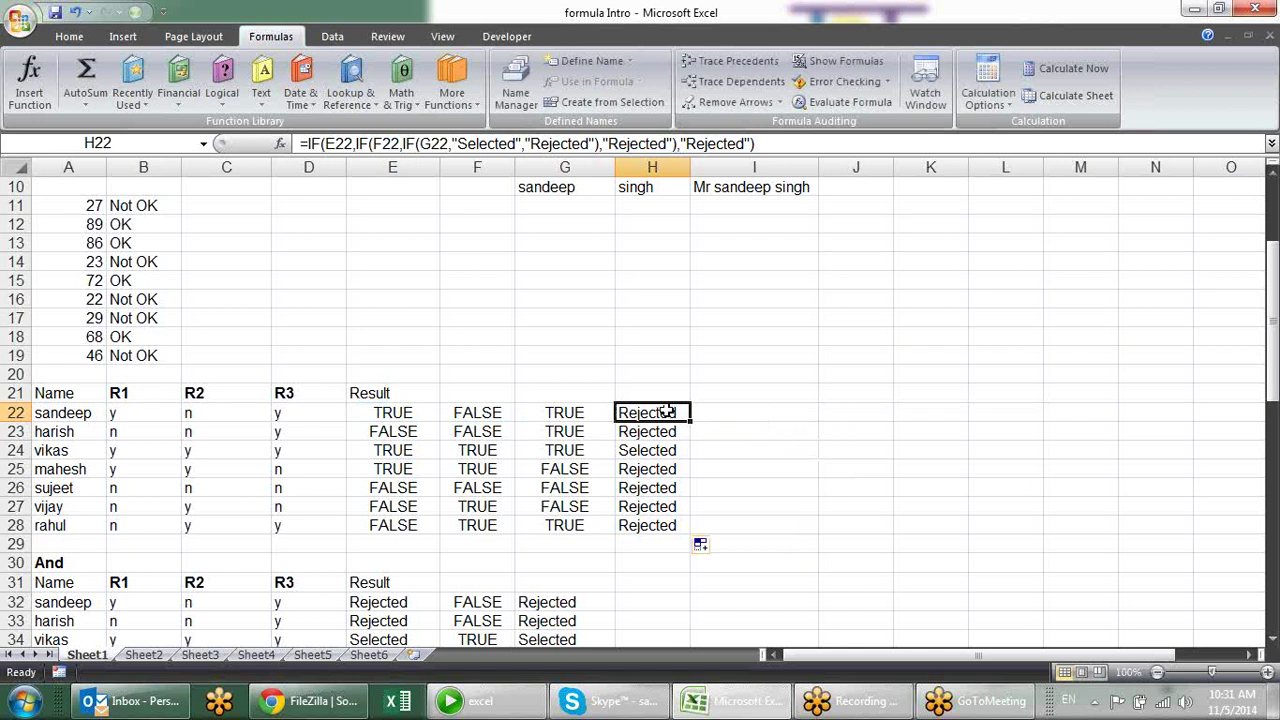
key("ctrl+x")
Step: Paste the decision formula into I22 and restore the original formula in H22
left_click(774, 410)
key("ctrl+v")
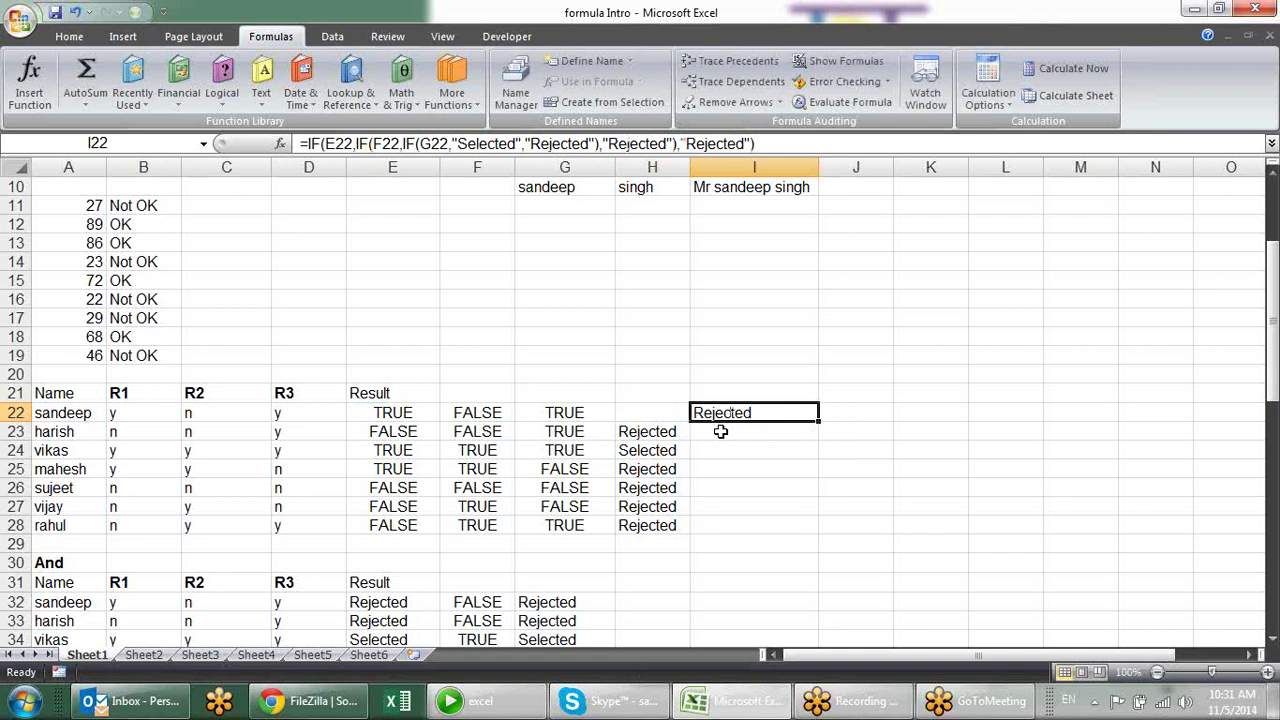
left_click(676, 428)
left_click_drag(700, 448, 689, 414)
left_click(678, 430)
left_click(737, 466)
left_click(740, 412)
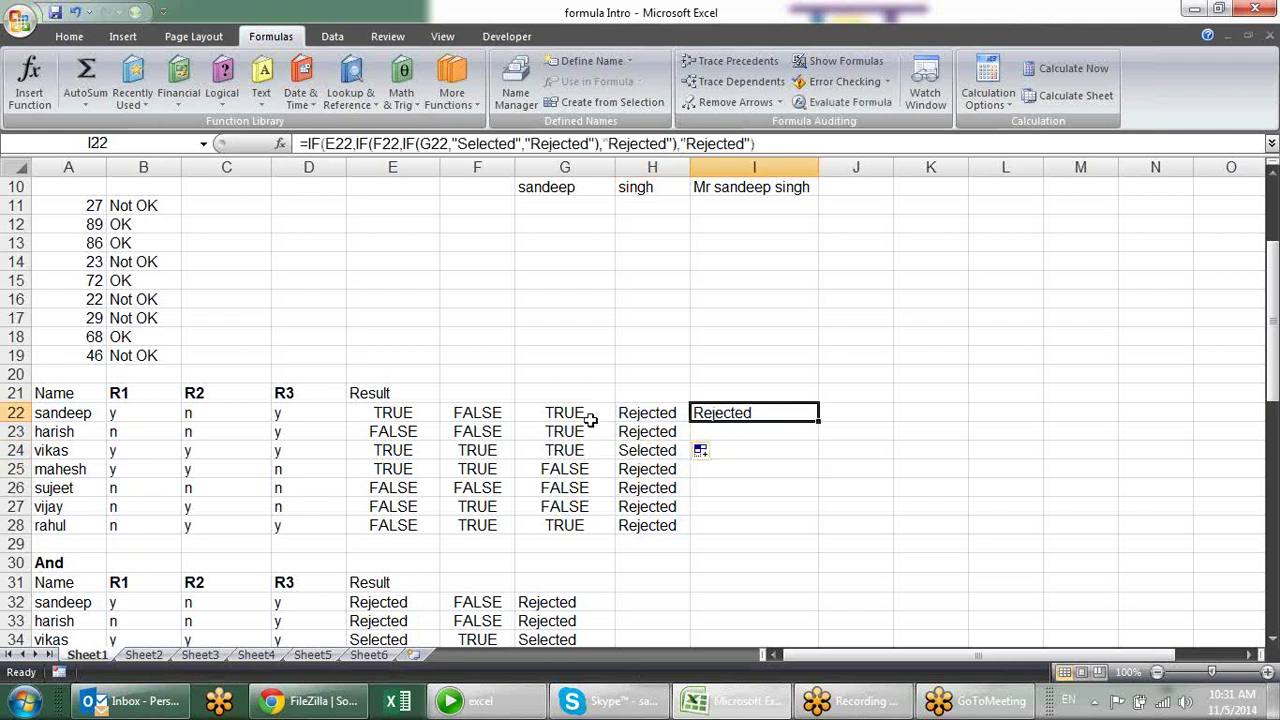
Step: In I22's nested IF, replace the E22 reference with E22's B22="y" check
left_click(423, 414)
left_click(320, 143)
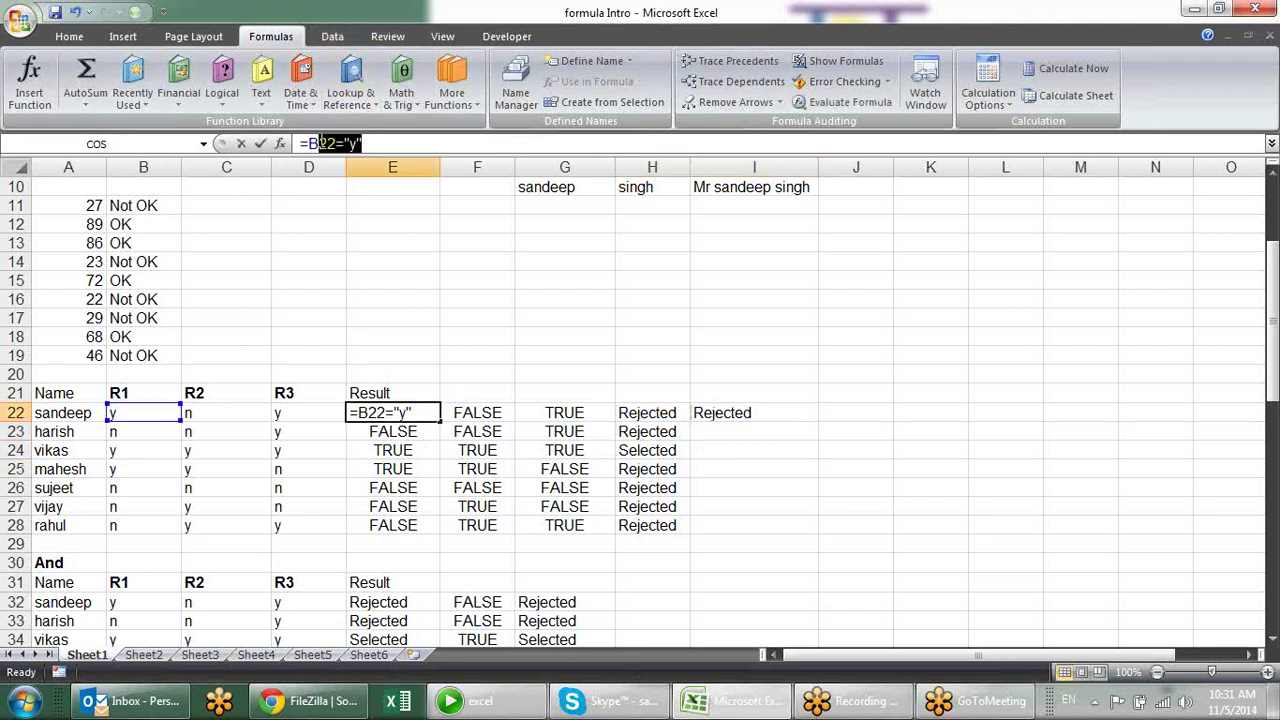
key("ctrl+Return")
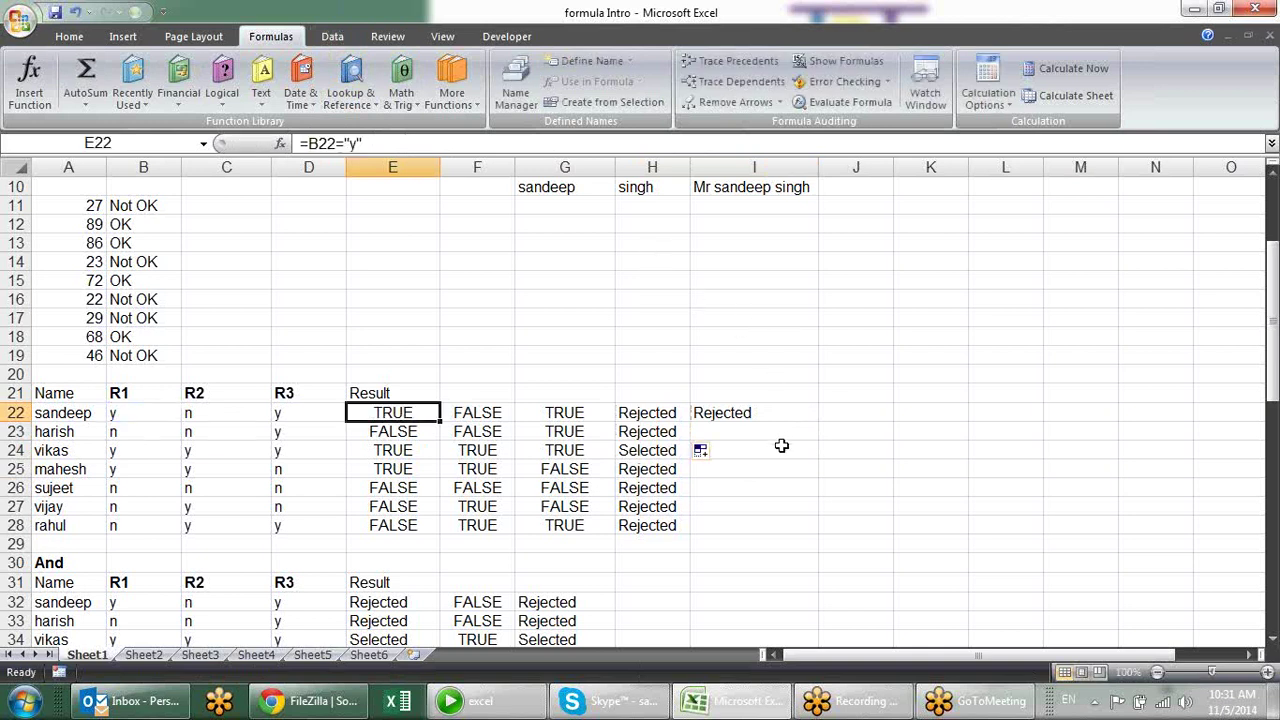
left_click(752, 420)
double_click(752, 414)
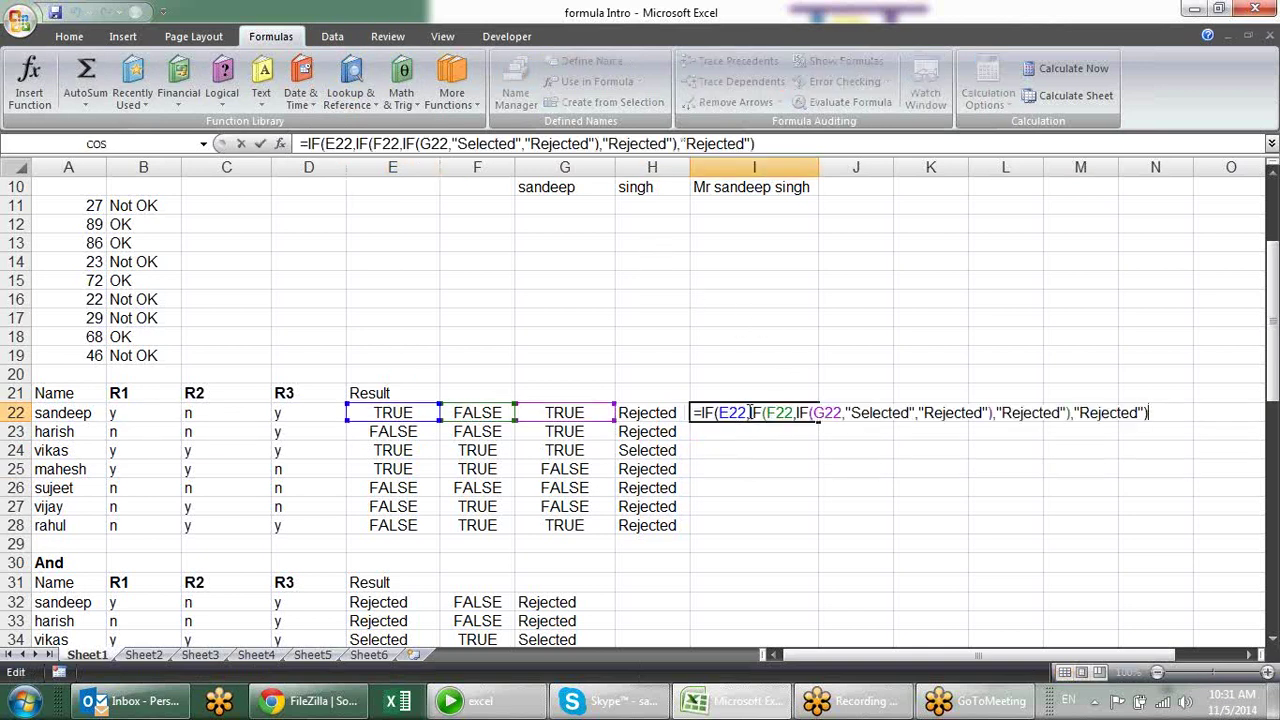
left_click_drag(750, 413, 716, 412)
key("ctrl+v")
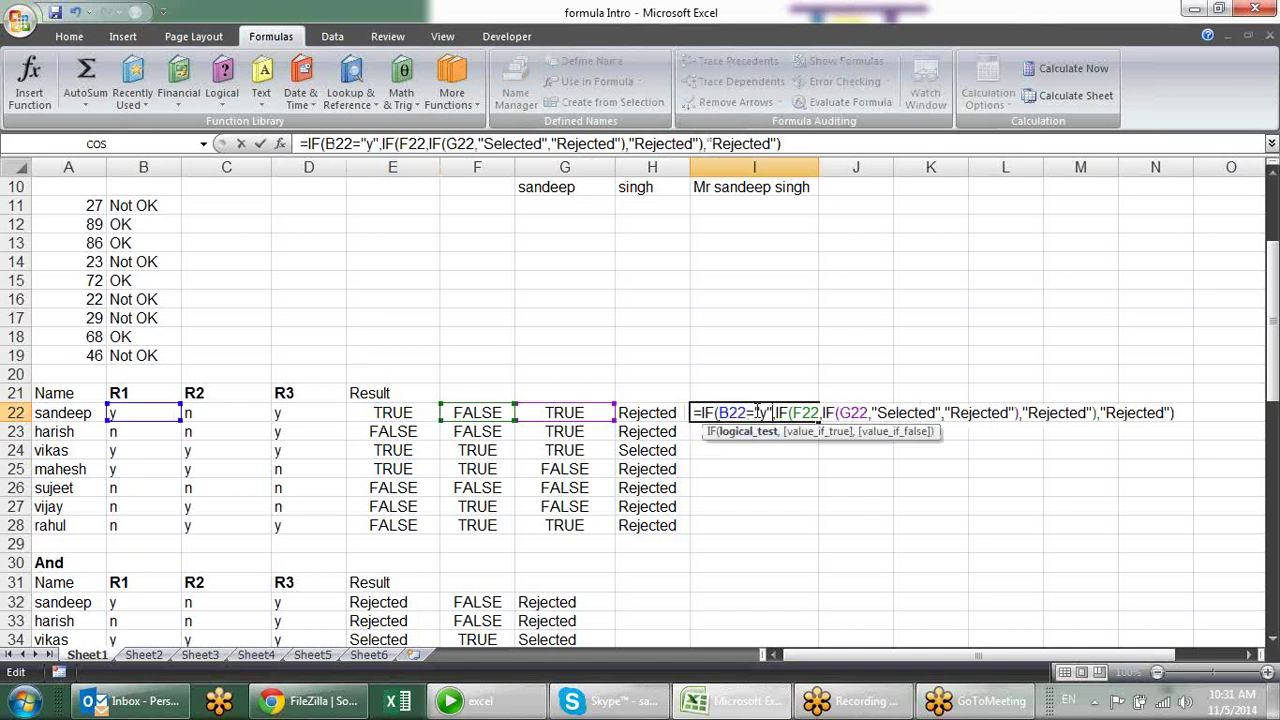
key("Return")
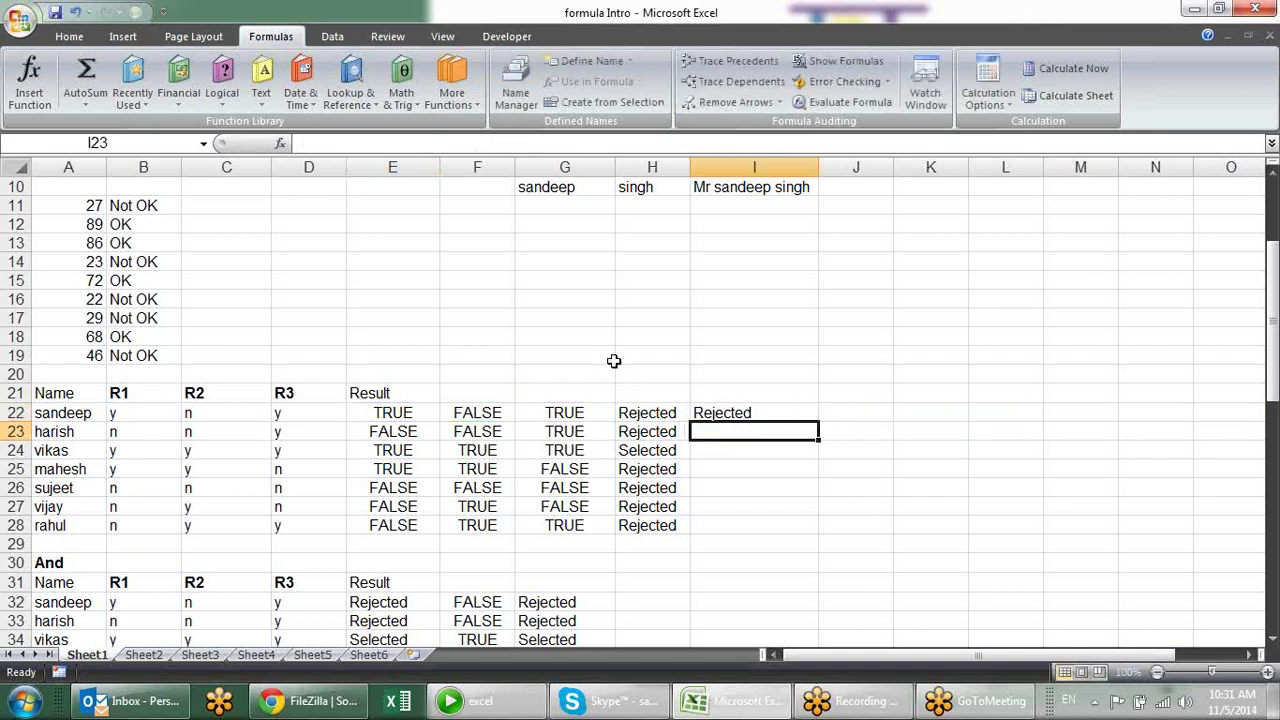
Step: Replace the F22 reference in I22's formula with the C22="y" condition
left_click(510, 413)
key("F2")
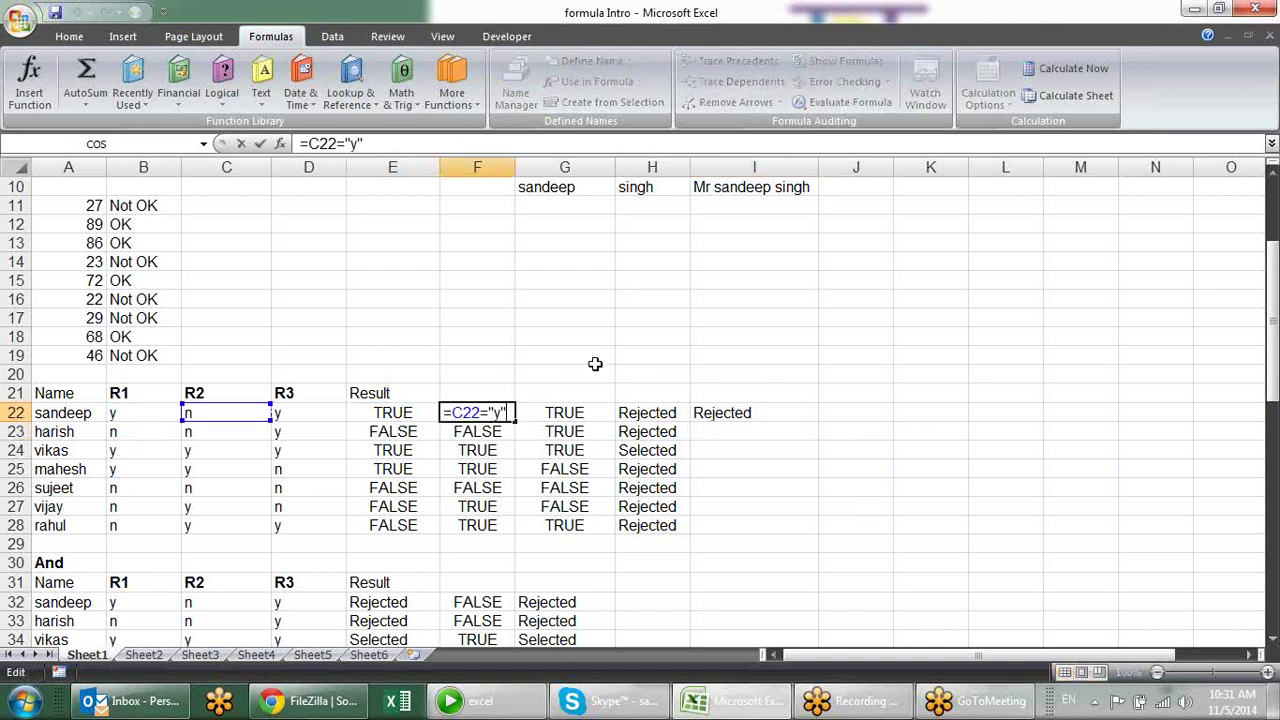
left_click_drag(513, 412, 445, 412)
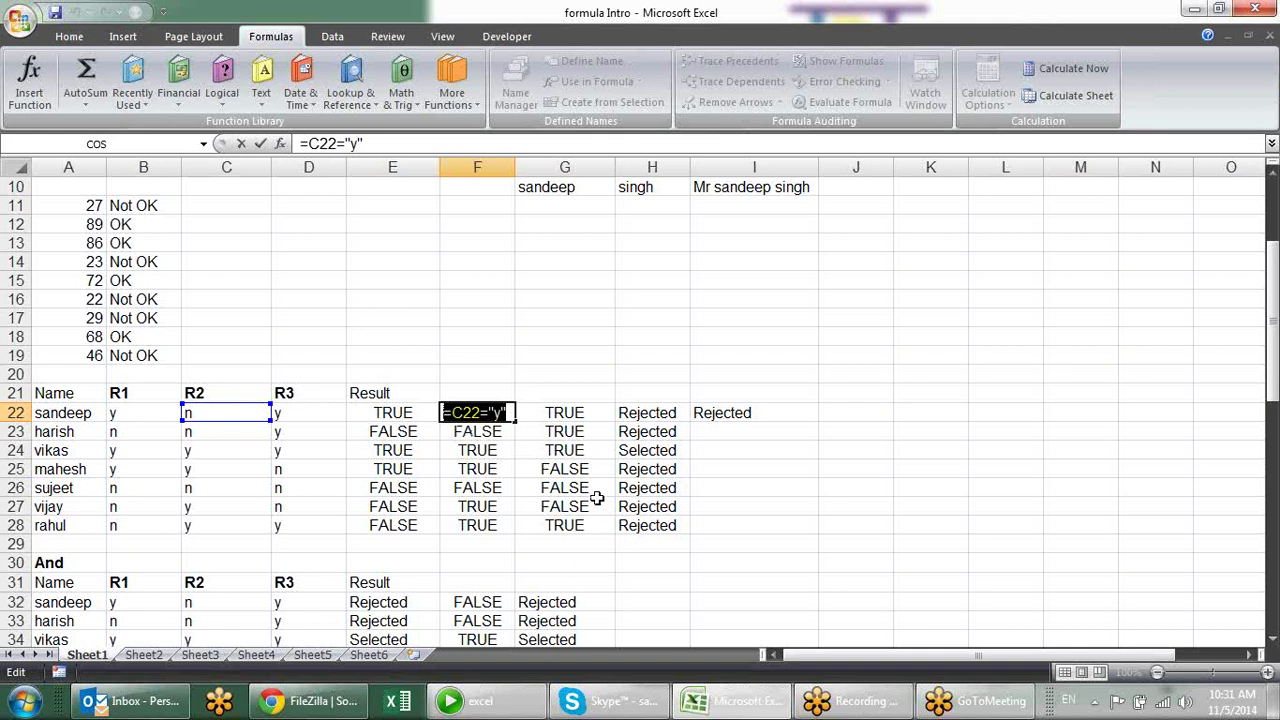
key("shift+Right")
key("ctrl+c")
key("Escape")
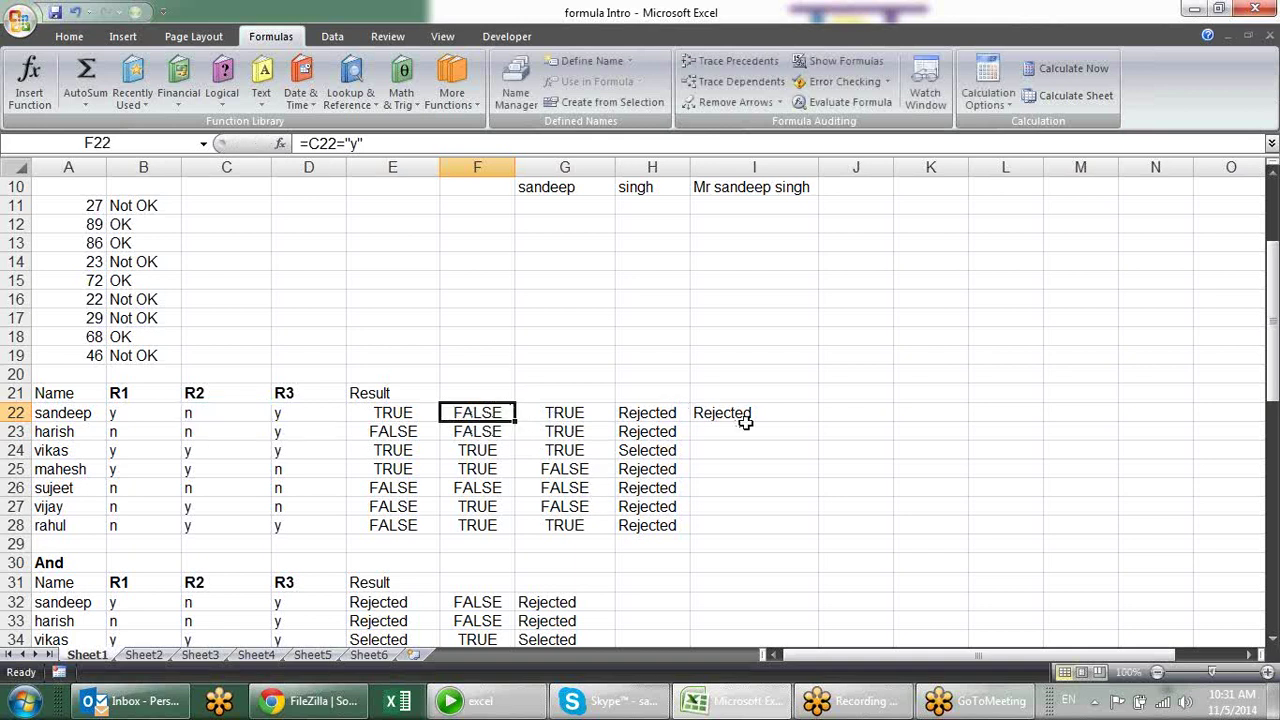
double_click(745, 412)
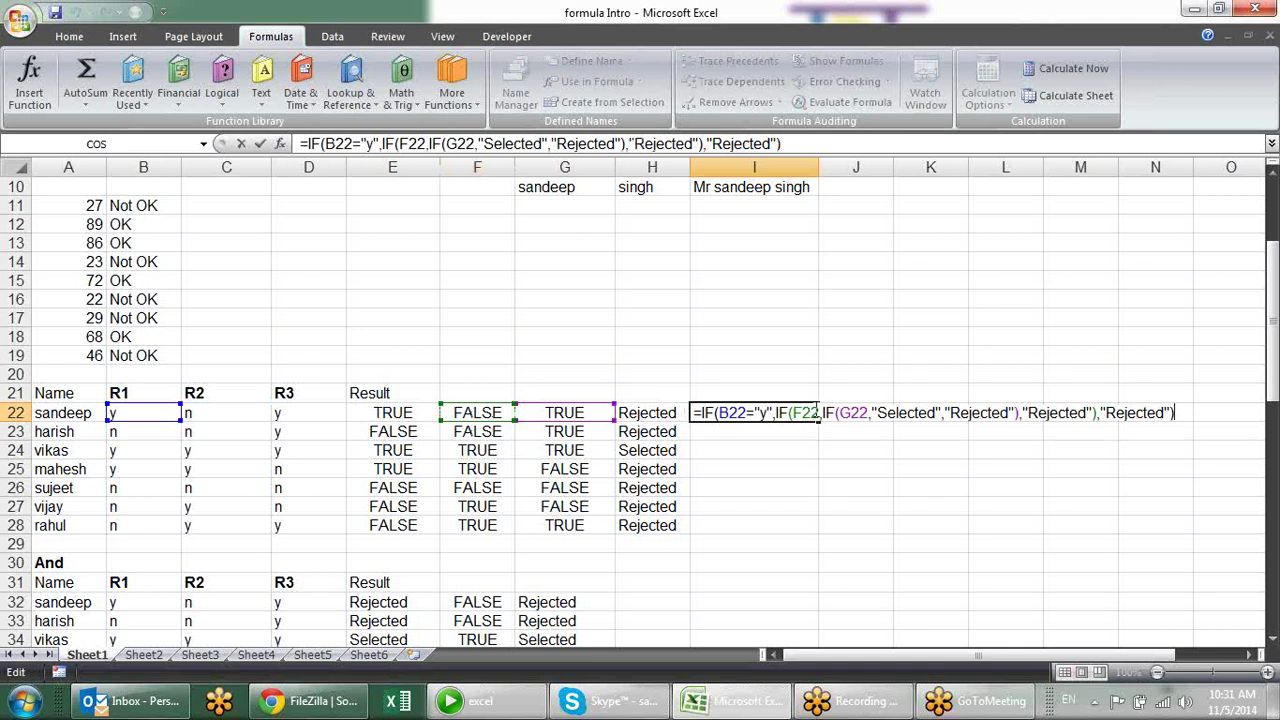
left_click_drag(820, 412, 794, 412)
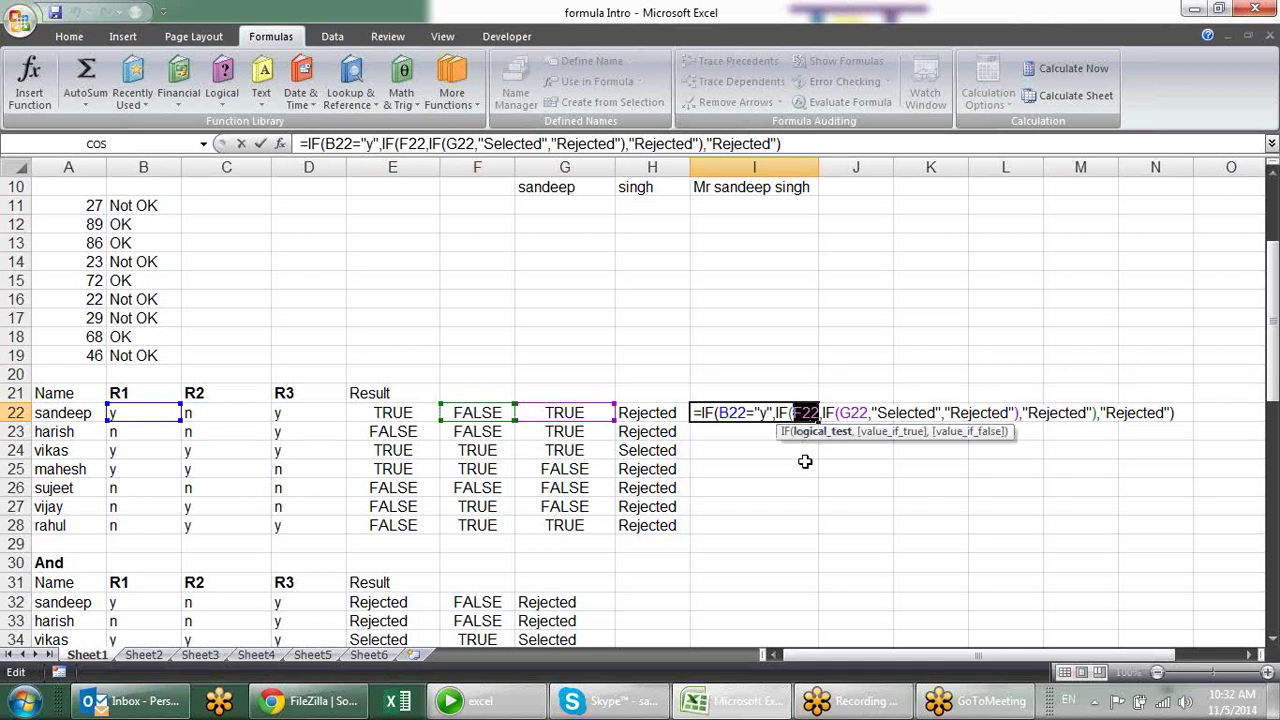
key("ctrl+v")
key("Return")
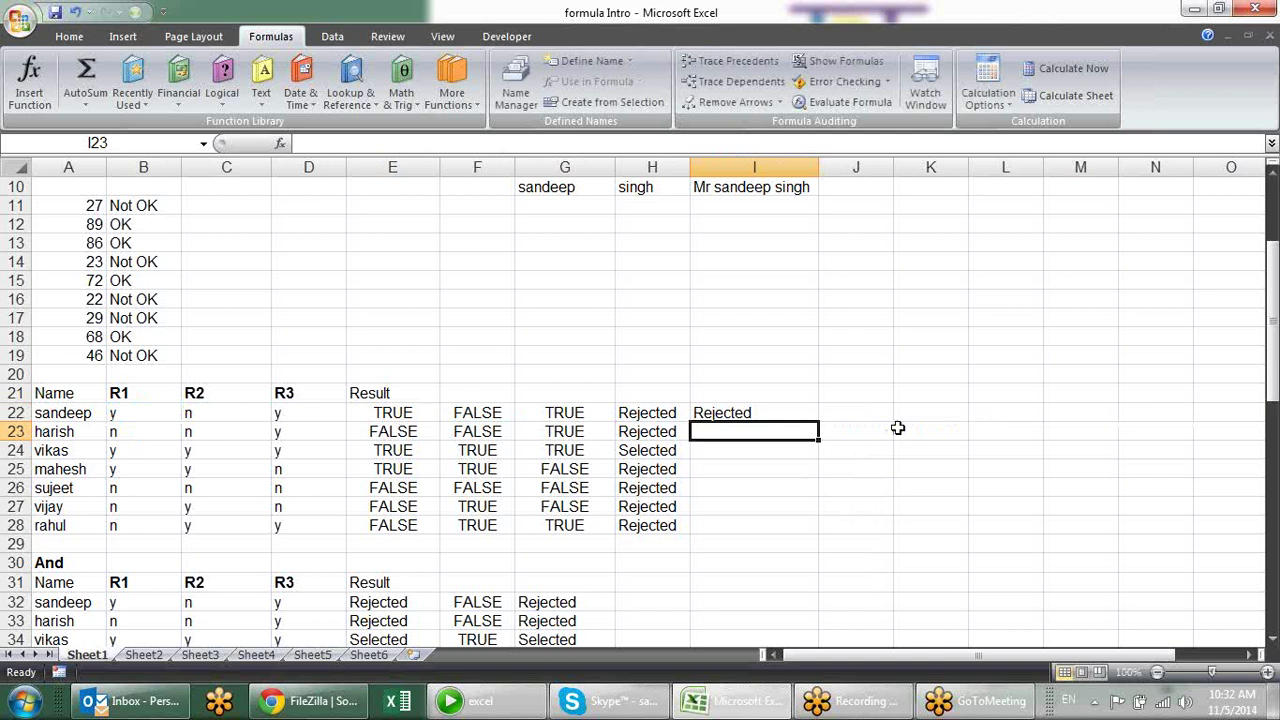
Step: Replace the G22 reference in I22's formula with D22="y" to complete the nested IF
left_click(564, 412)
left_click_drag(365, 143, 308, 143)
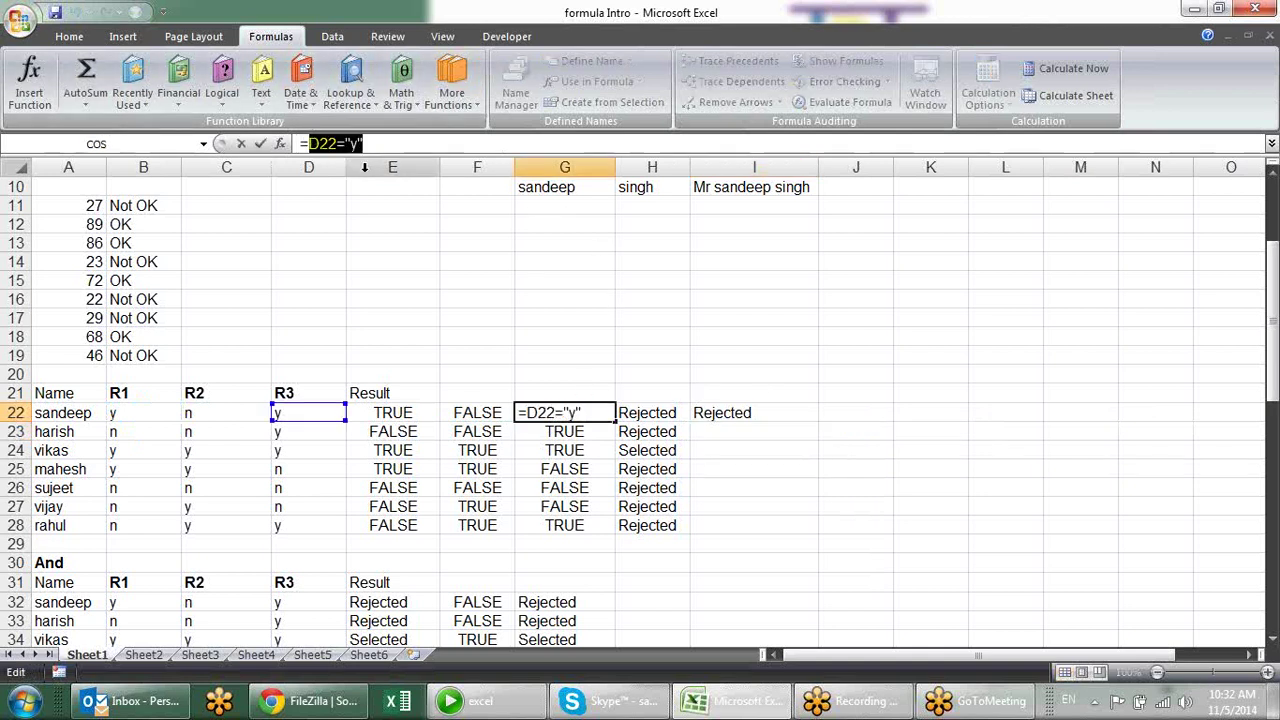
key("Escape")
left_click(768, 412)
key("F2")
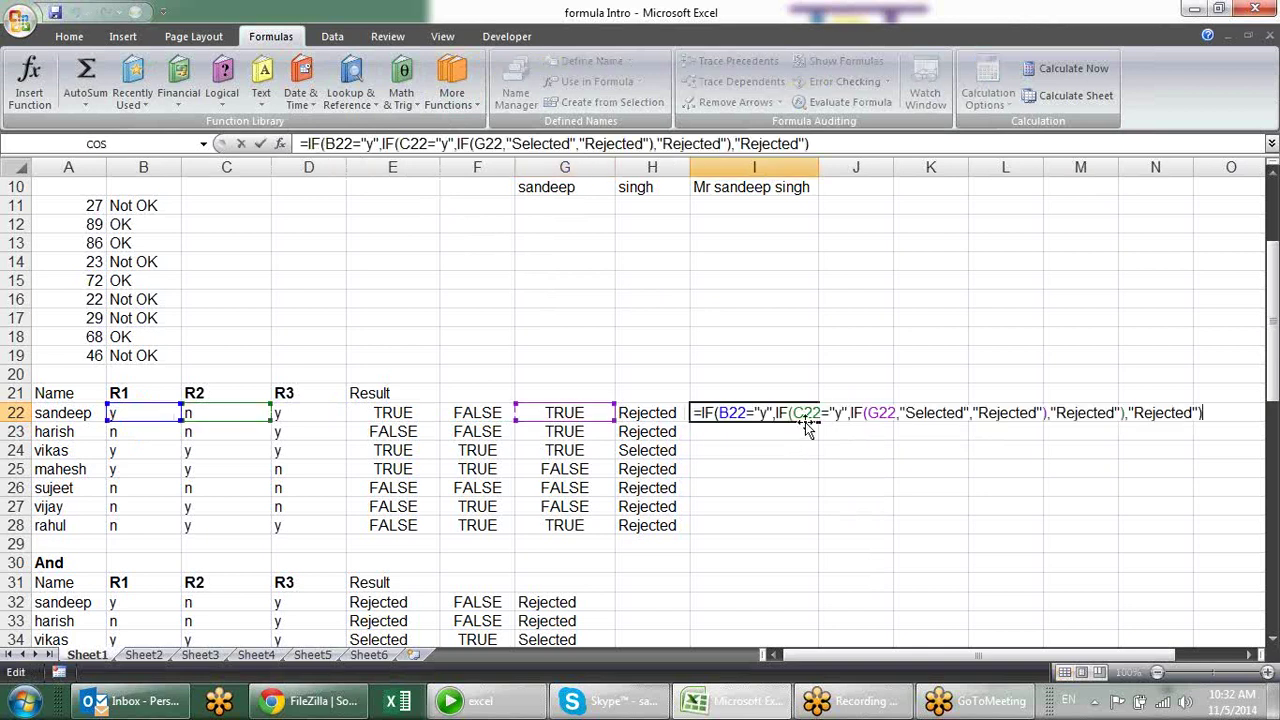
left_click_drag(893, 408, 881, 412)
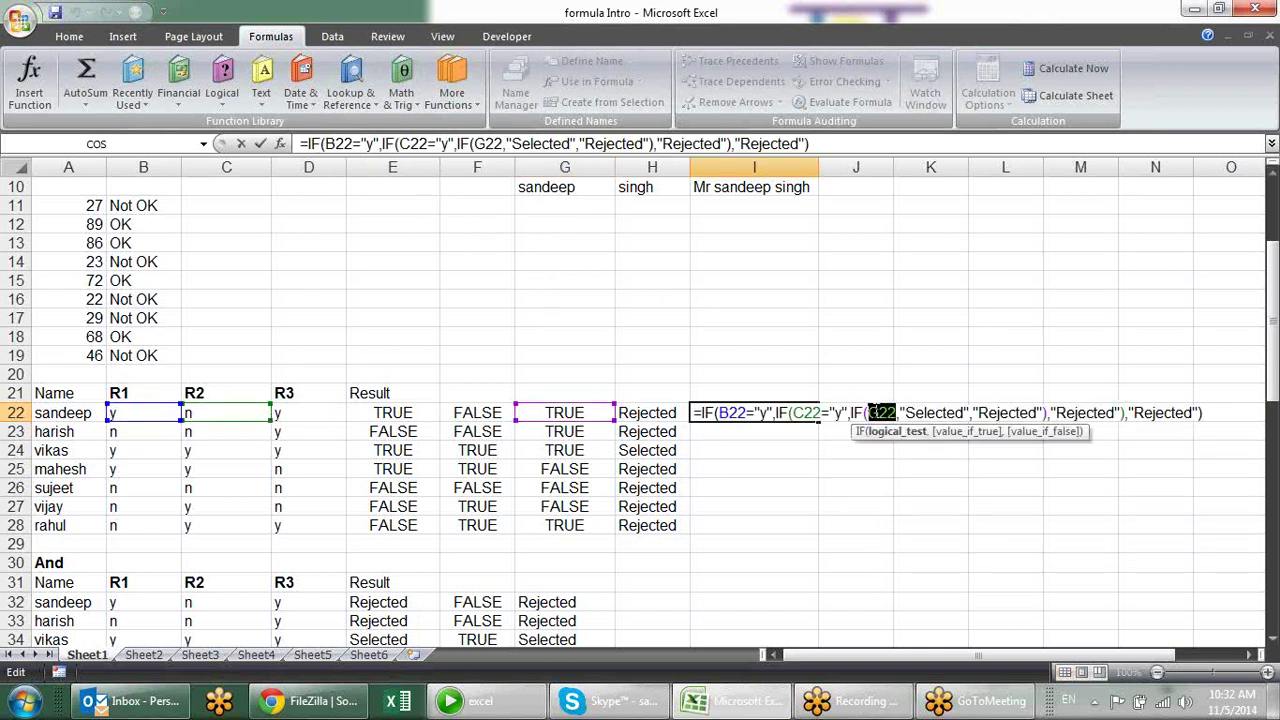
type("D22=\"y\"")
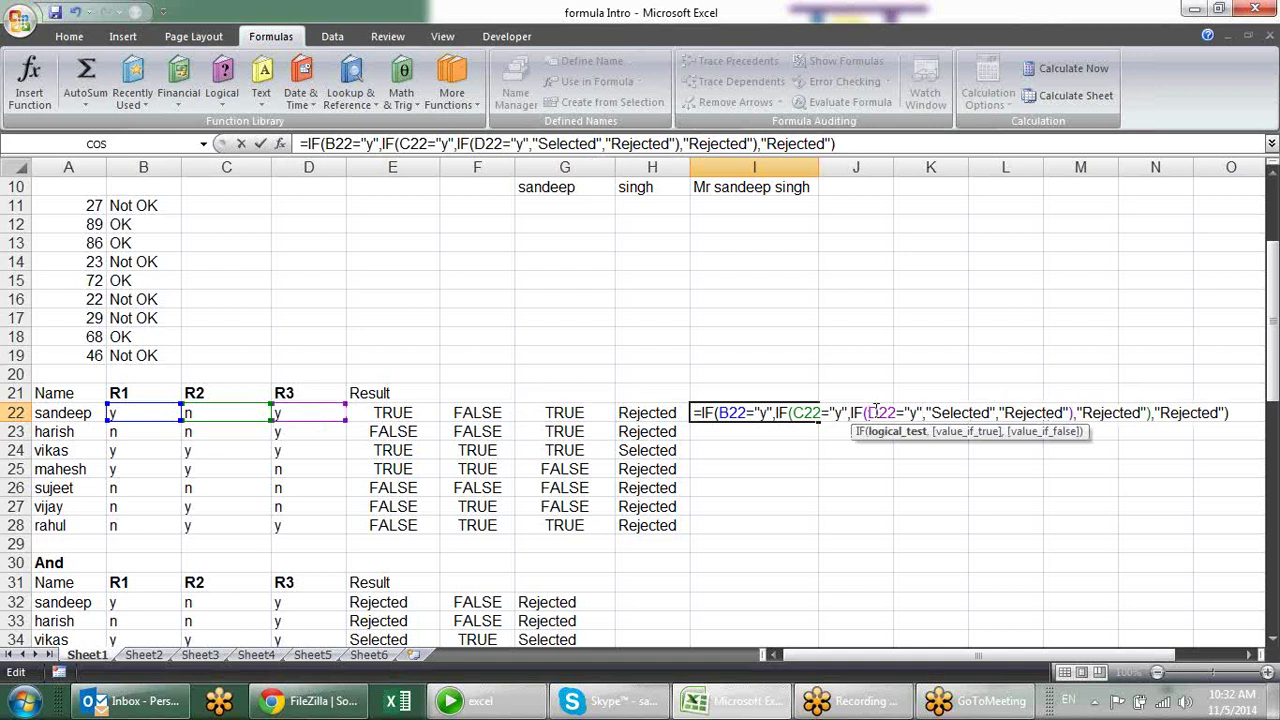
key("Return")
Step: Fill I22's nested IF formula down to I28 and check the result
left_click(812, 415)
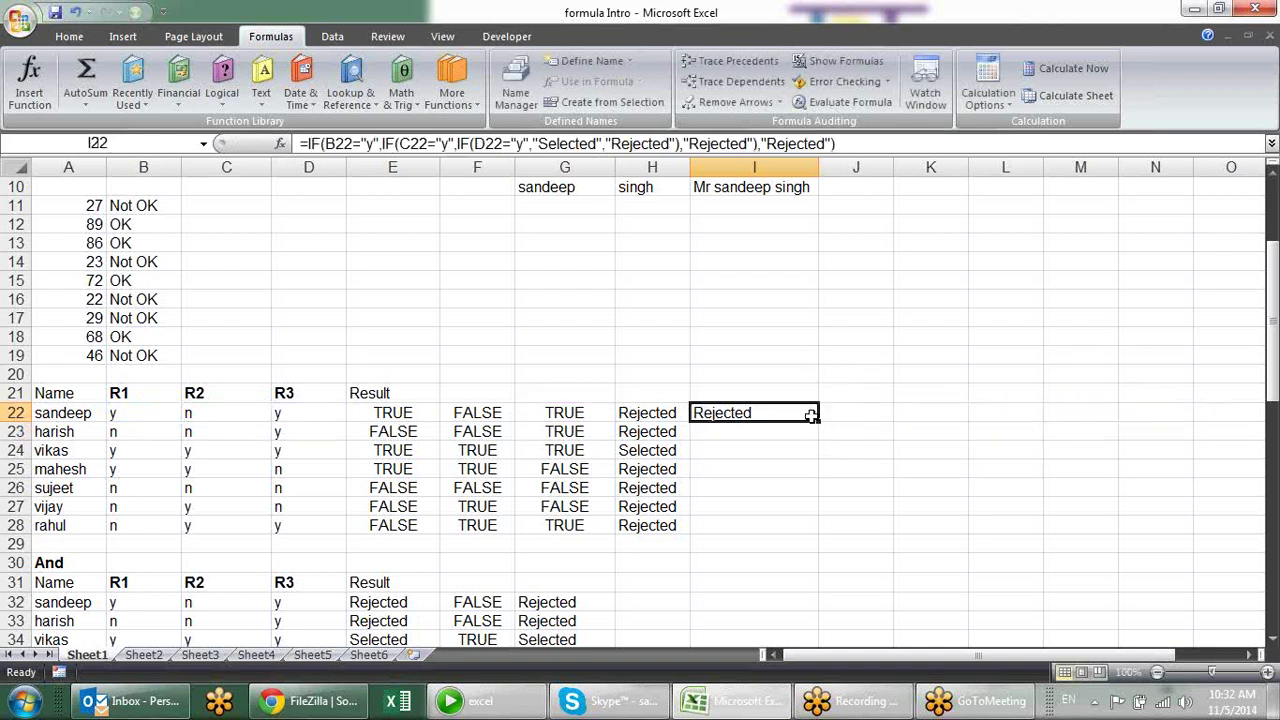
left_click_drag(812, 415, 791, 529)
left_click(778, 414)
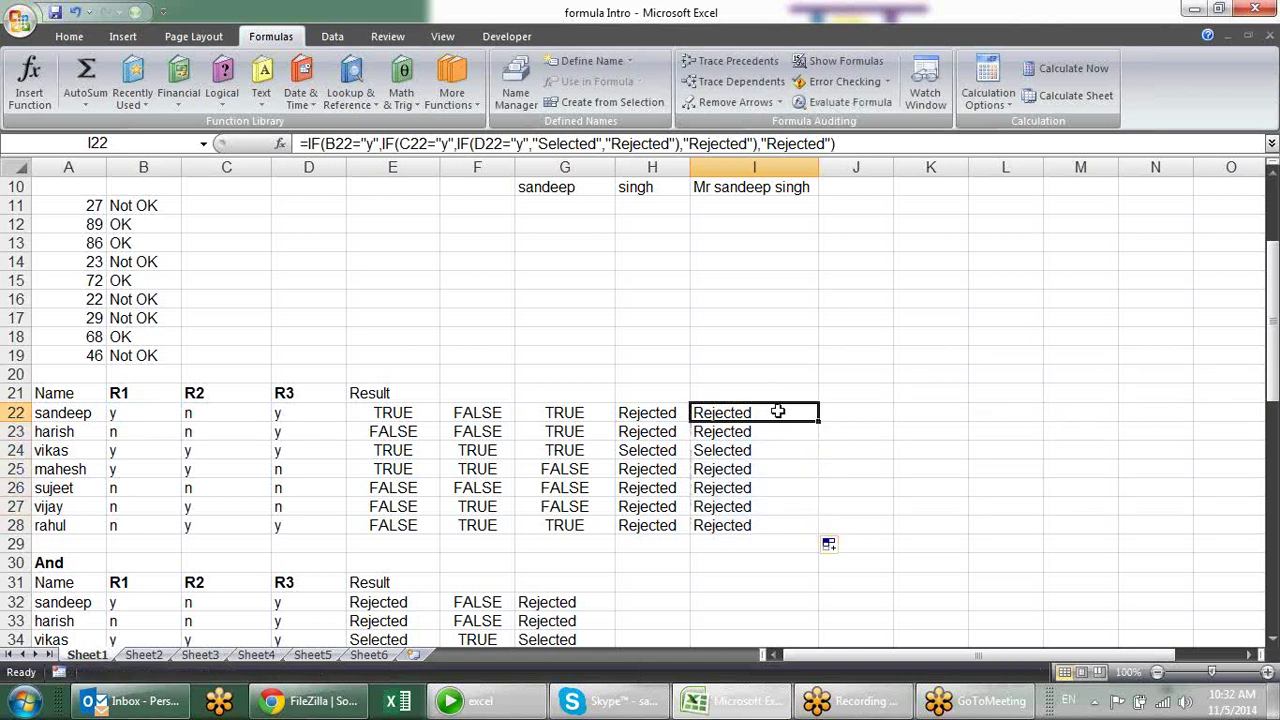
double_click(778, 412)
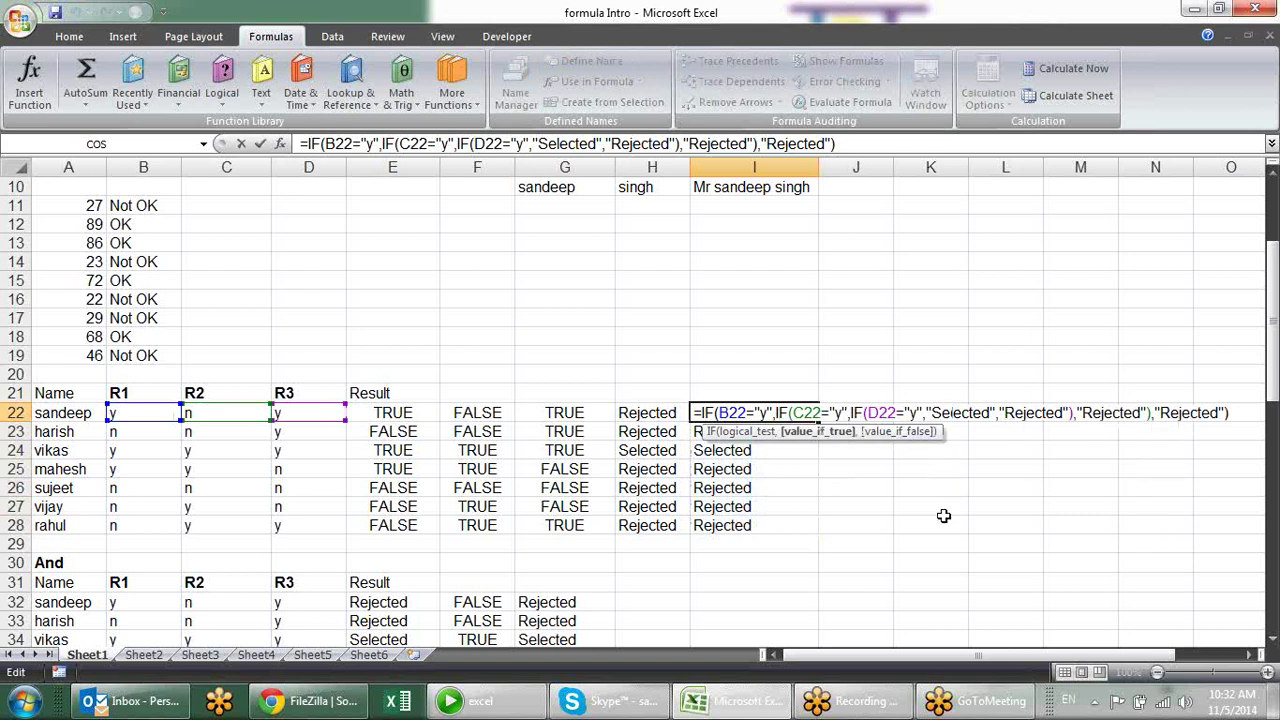
key("Escape")
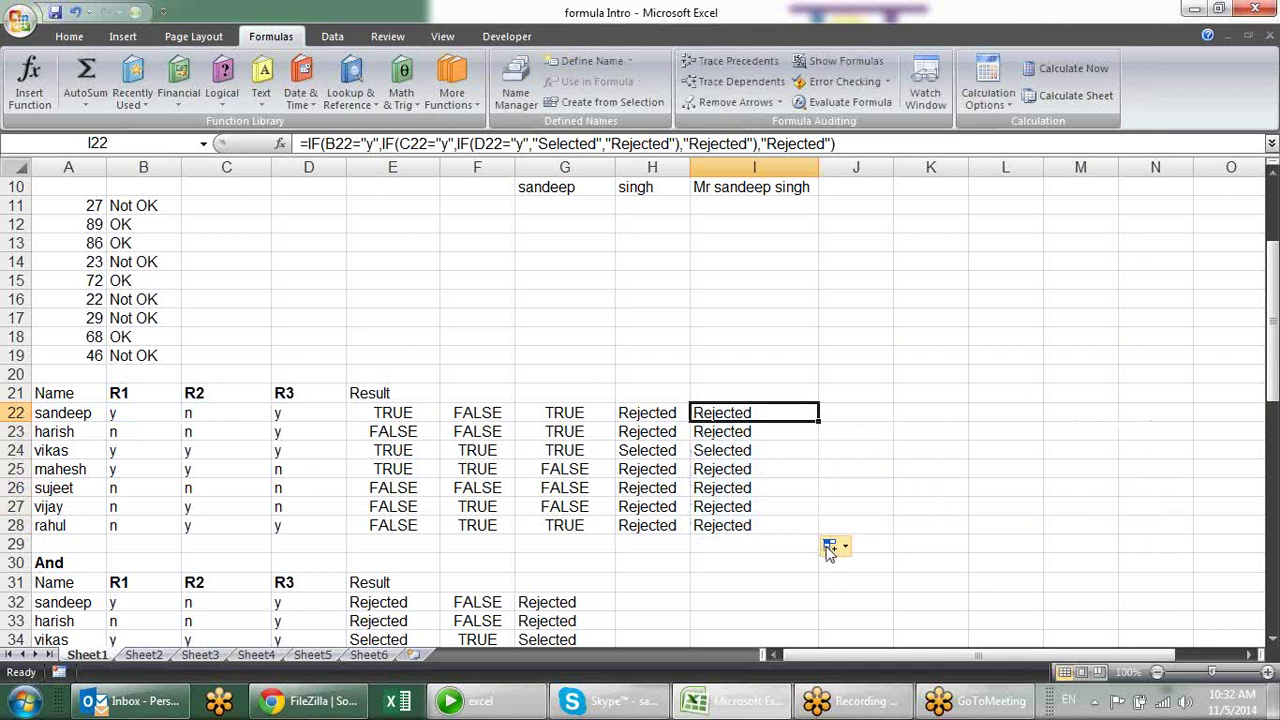
Step: Enter =AND(E22,F22,G22) in J22
left_click(855, 424)
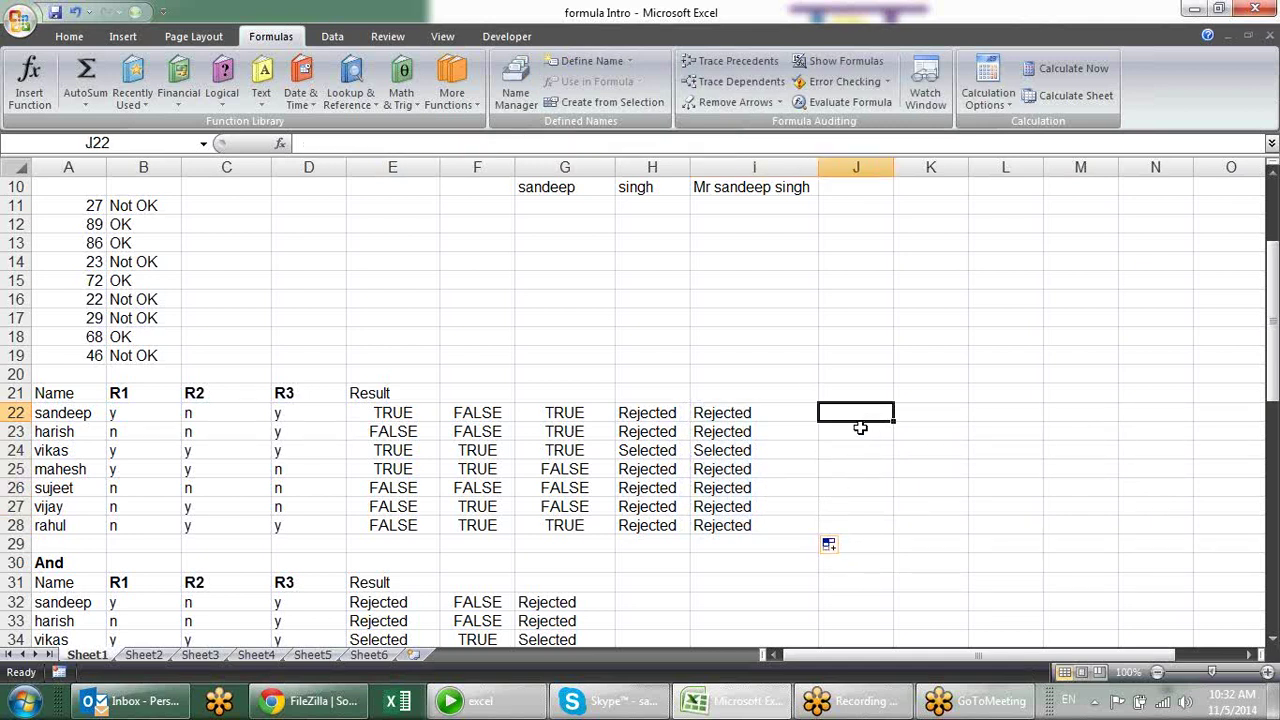
type("=")
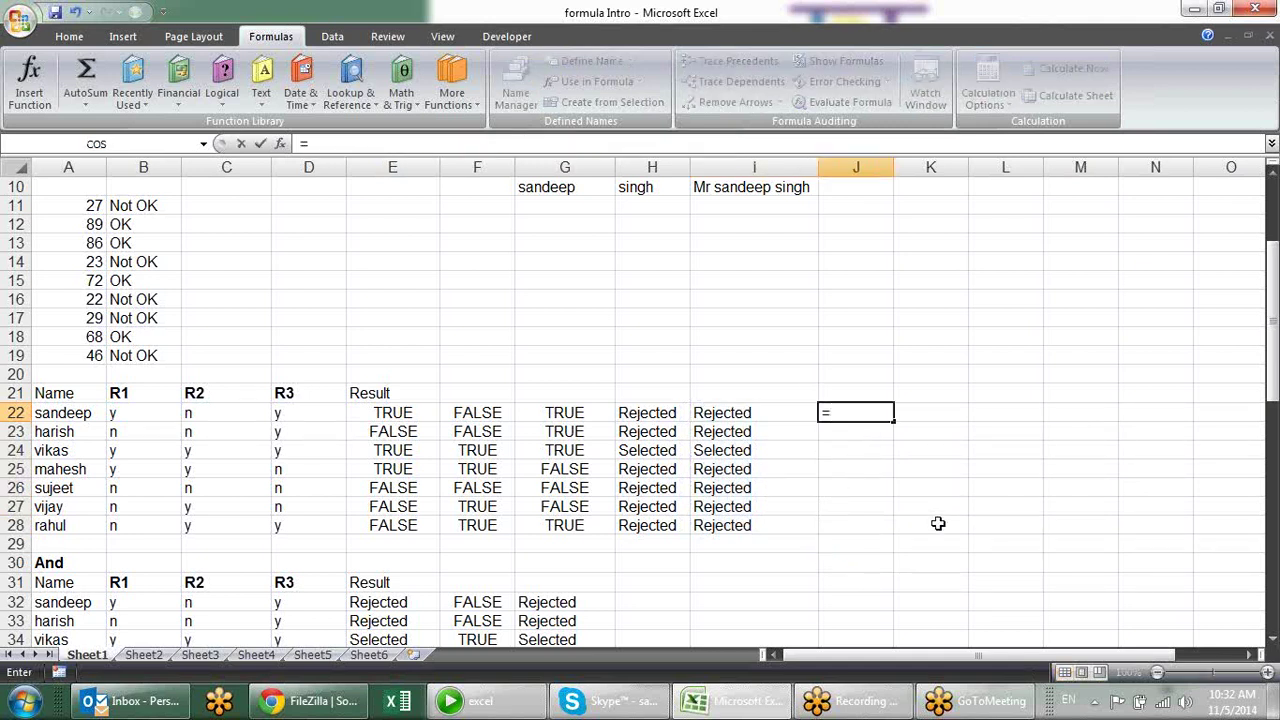
type("and")
key("Tab")
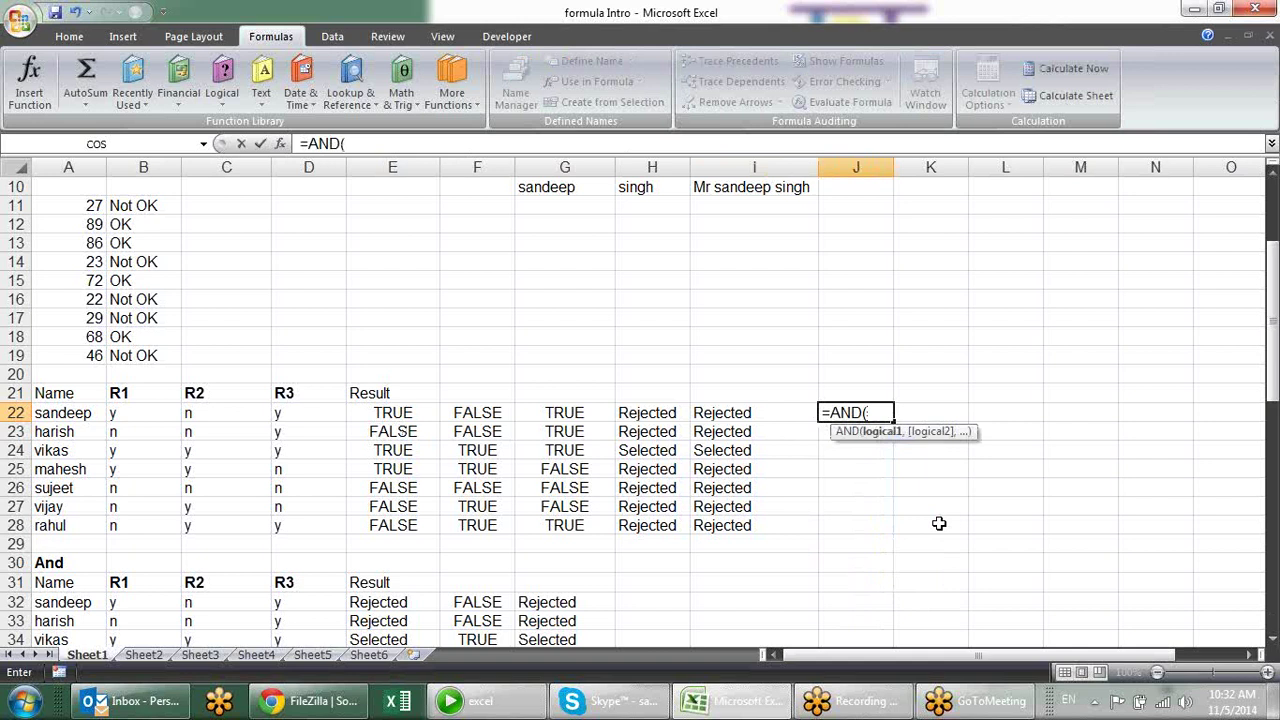
left_click(408, 414)
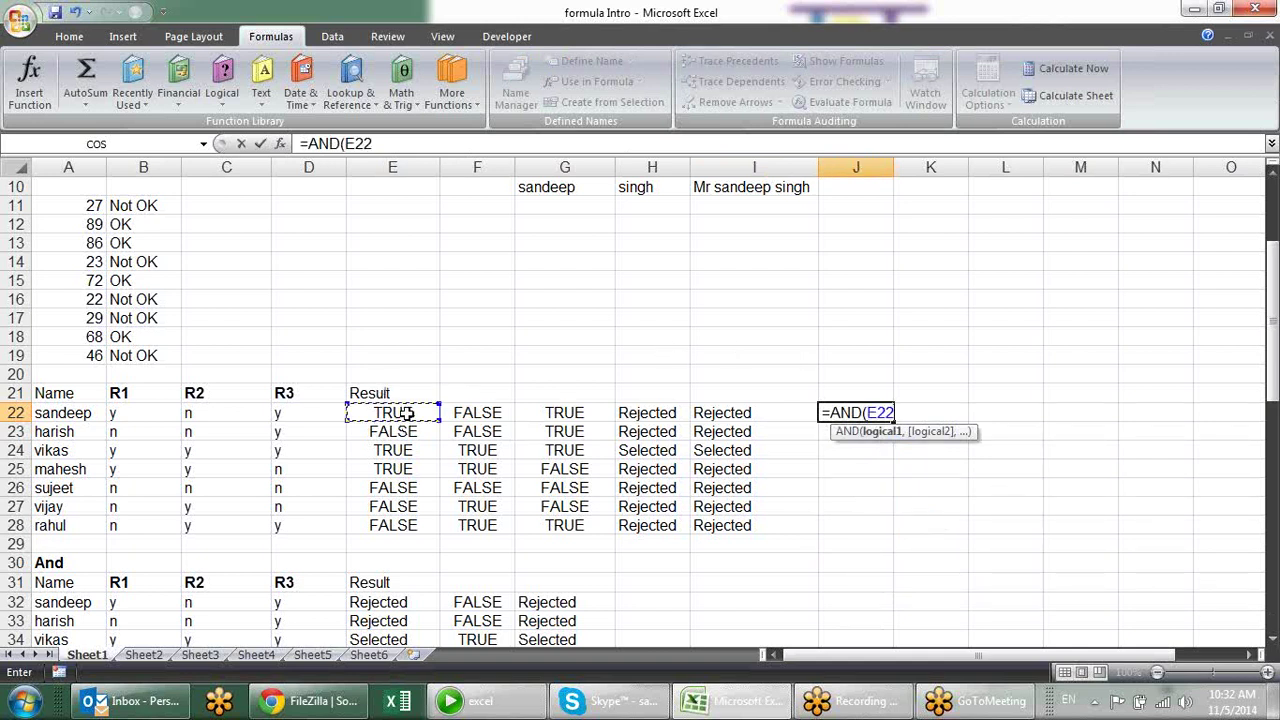
type(",")
left_click_drag(470, 393, 478, 412)
type(",")
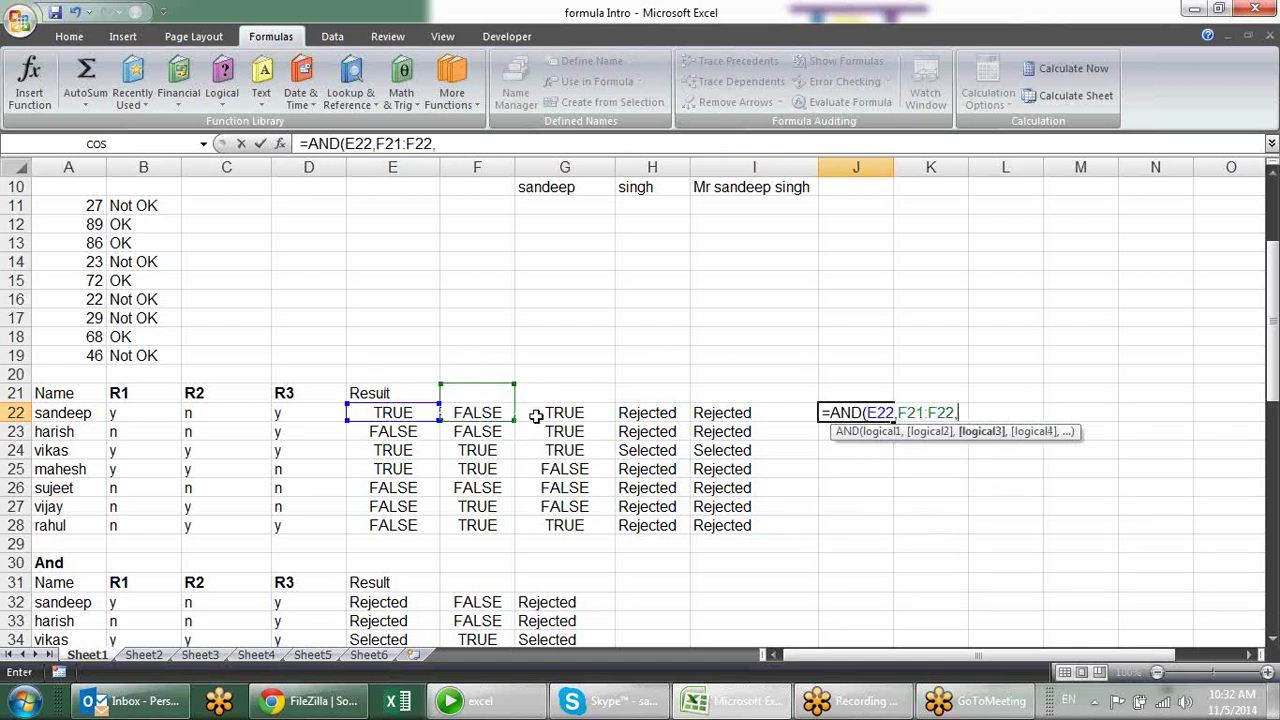
left_click(508, 412)
key("BackSpace")
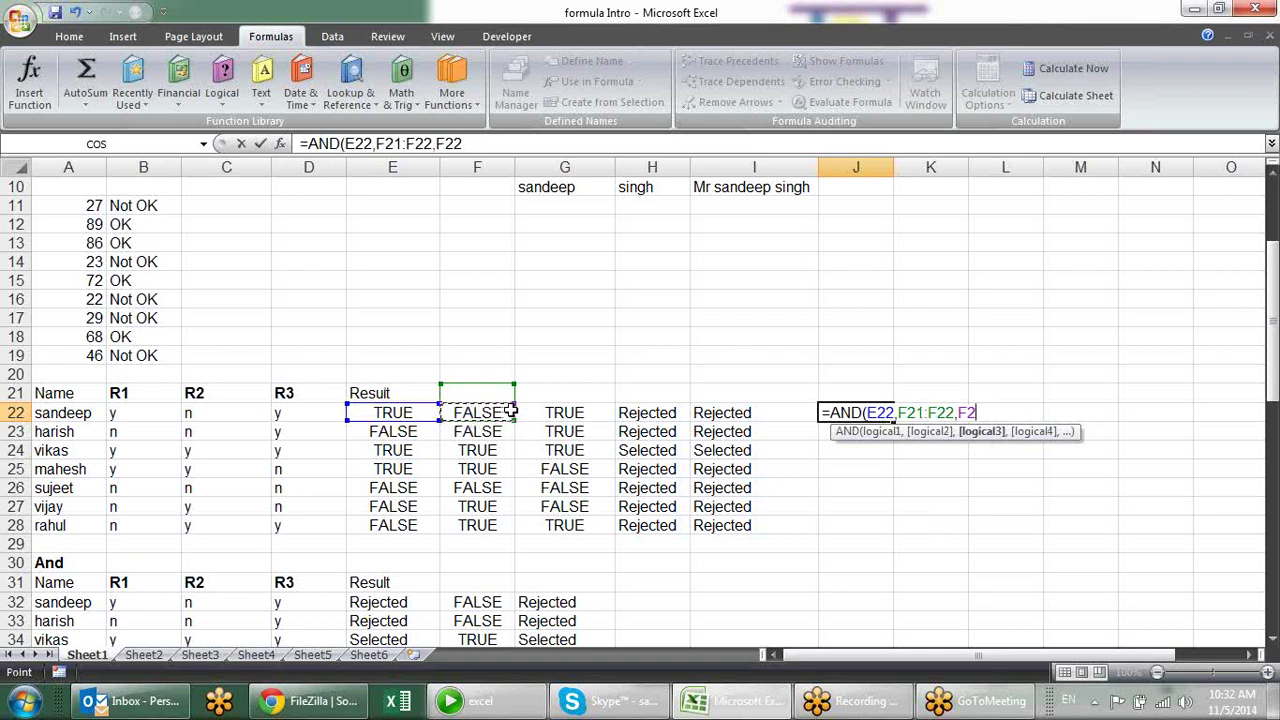
key("BackSpace")
key("BackSpace")
key("BackSpace")
key("BackSpace")
key("BackSpace")
key("BackSpace")
key("BackSpace")
key("BackSpace")
key("BackSpace")
key("BackSpace")
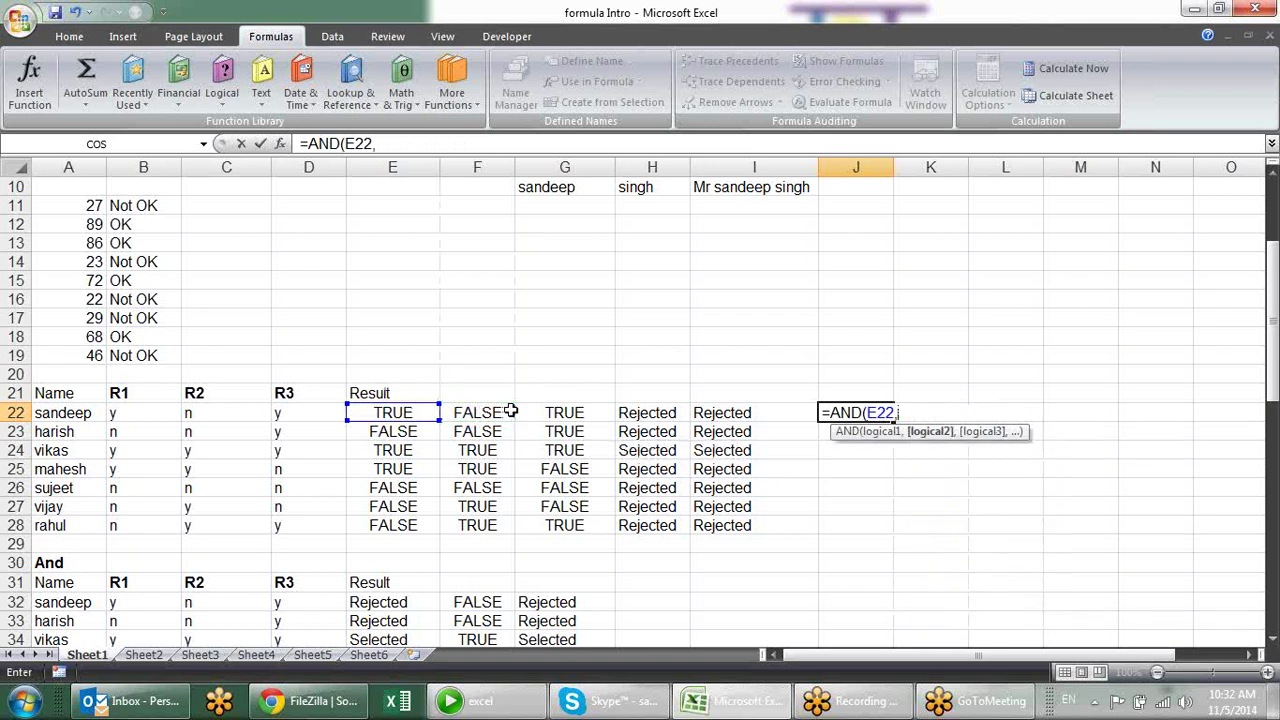
left_click(510, 411)
type(",")
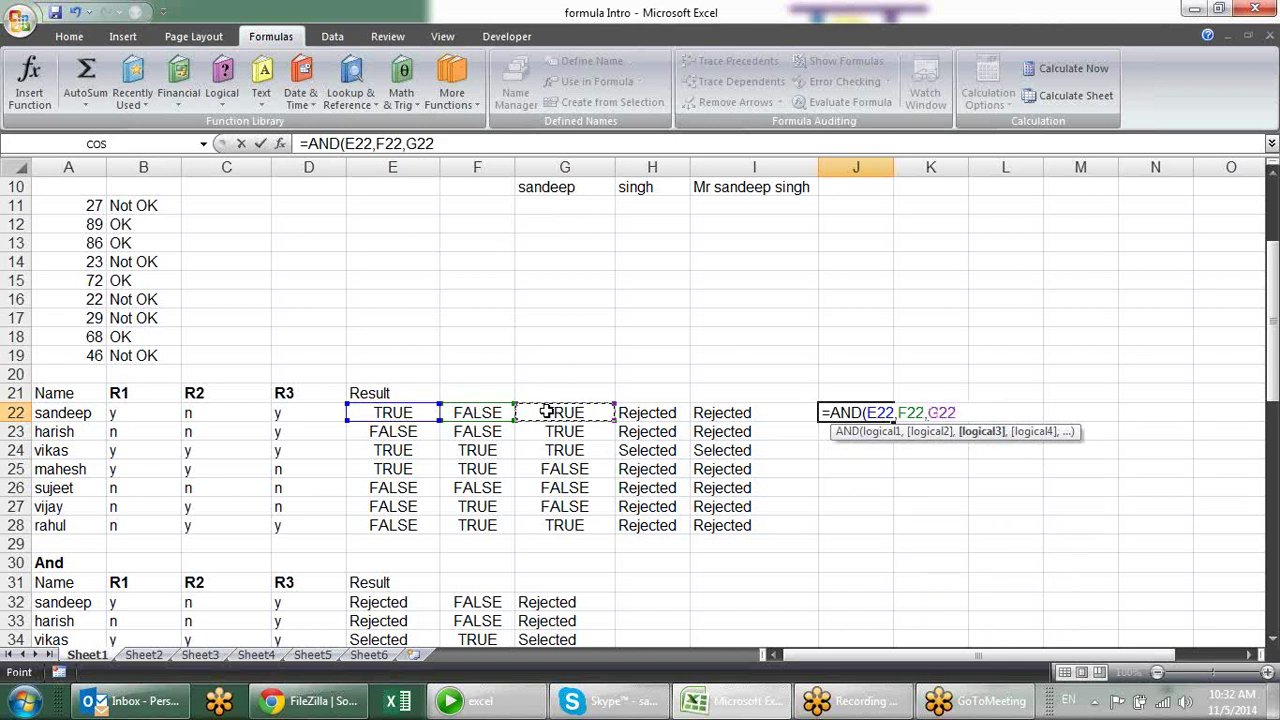
type(")")
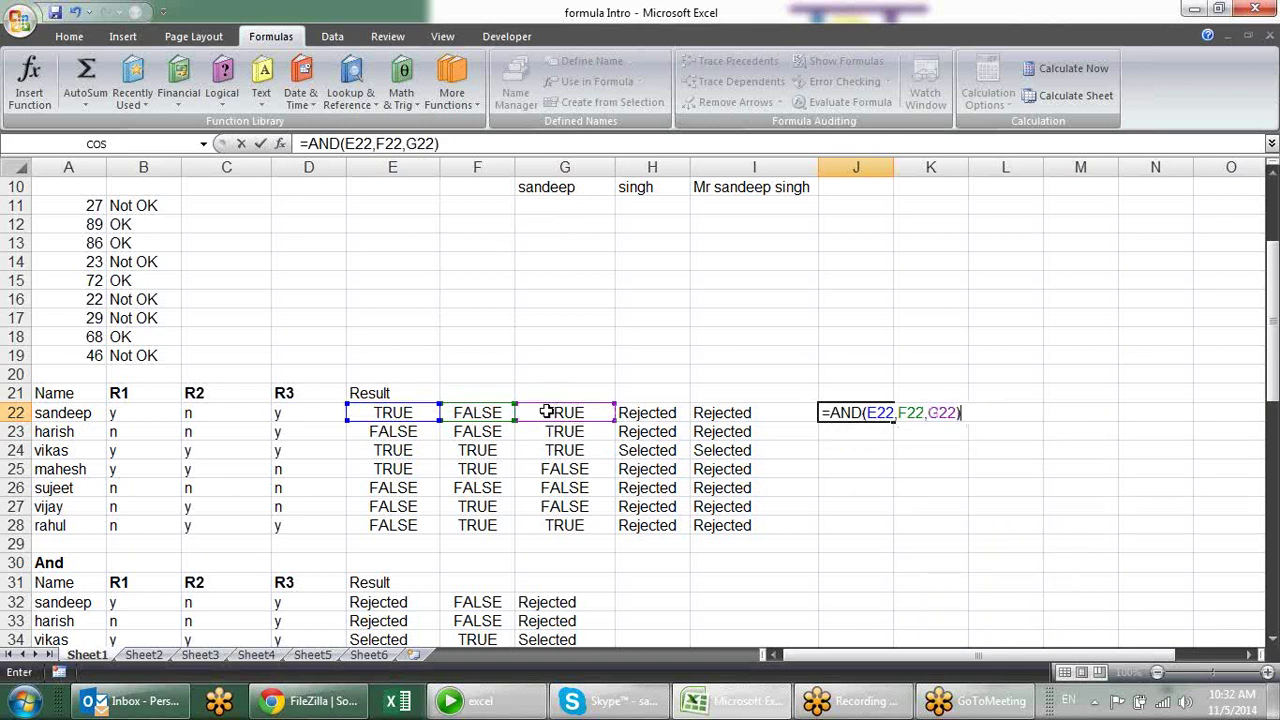
key("Return")
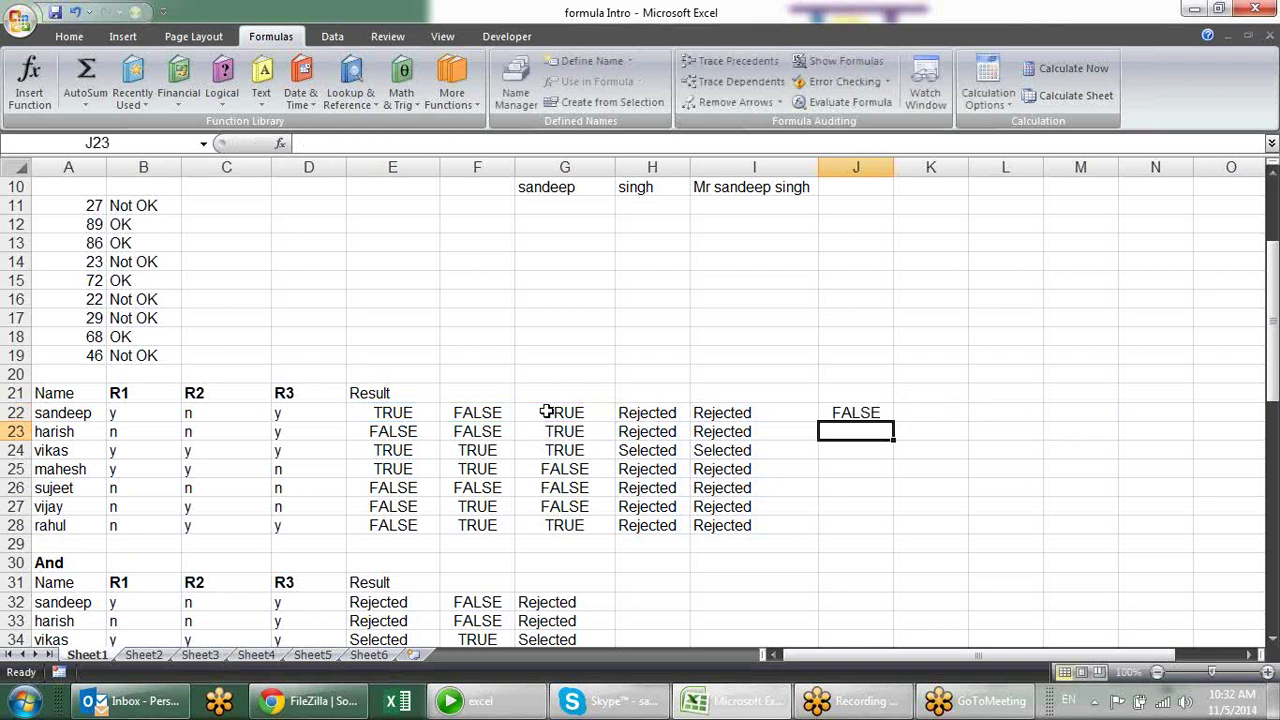
Step: Fill the AND formula from J22 down to J28
left_click(840, 413)
left_click_drag(894, 421, 898, 532)
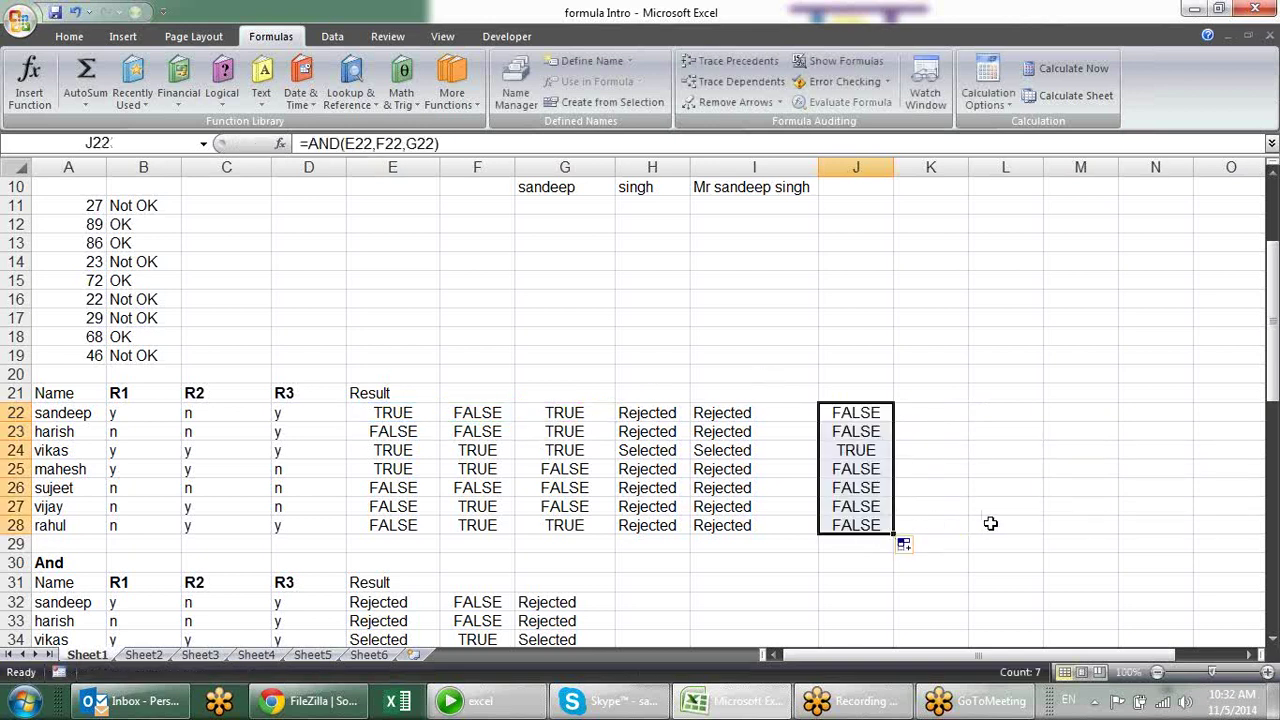
left_click(873, 451)
Step: Bold vikas's TRUE results in E24:G24 and select J24
mouse_move(414, 450)
left_mouse_down()
mouse_move(543, 437)
mouse_move(548, 452)
left_mouse_up()
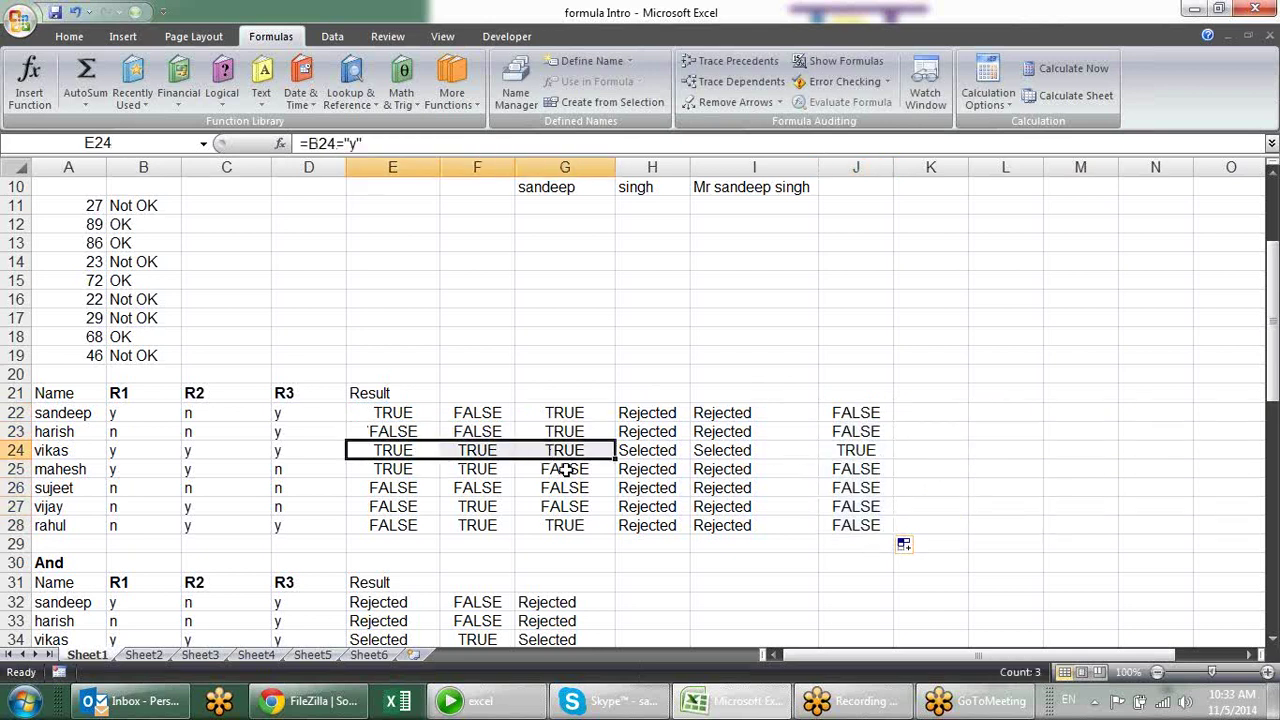
key("ctrl+b")
left_click(870, 451)
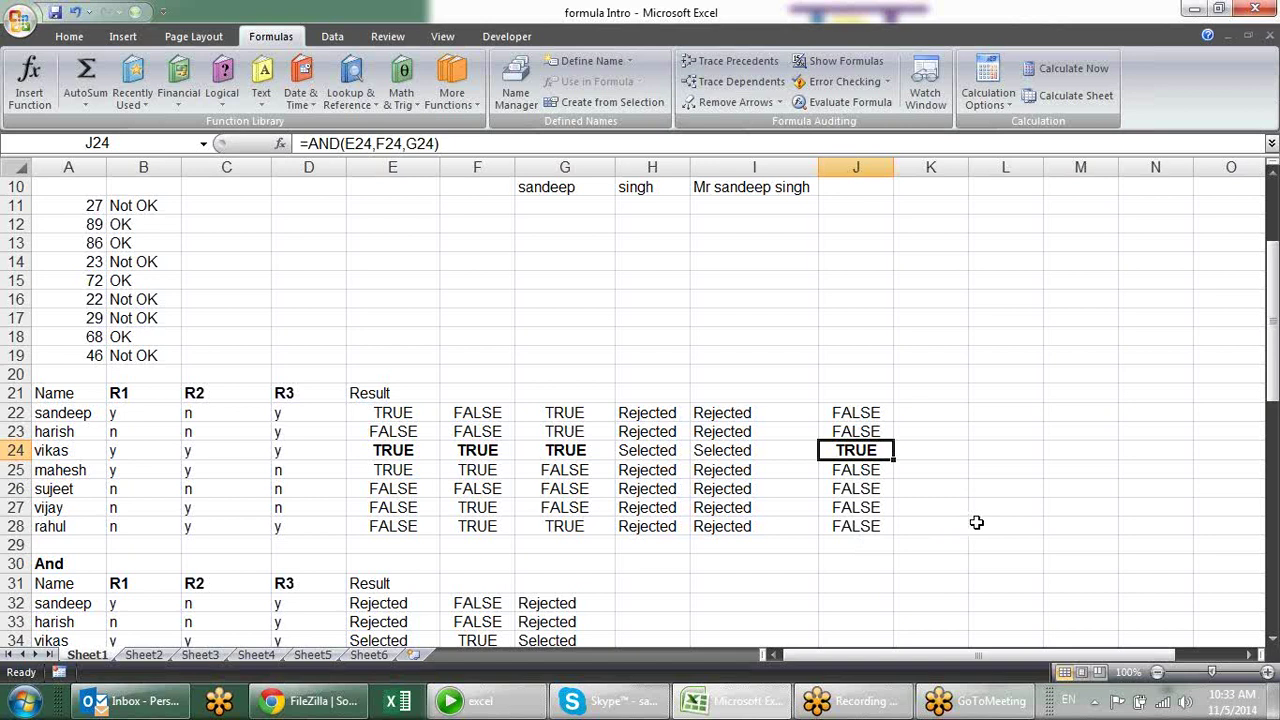
Step: Review the =AND(E22,F22,G22) formula in J22, then select the empty cell K22
left_click(880, 413)
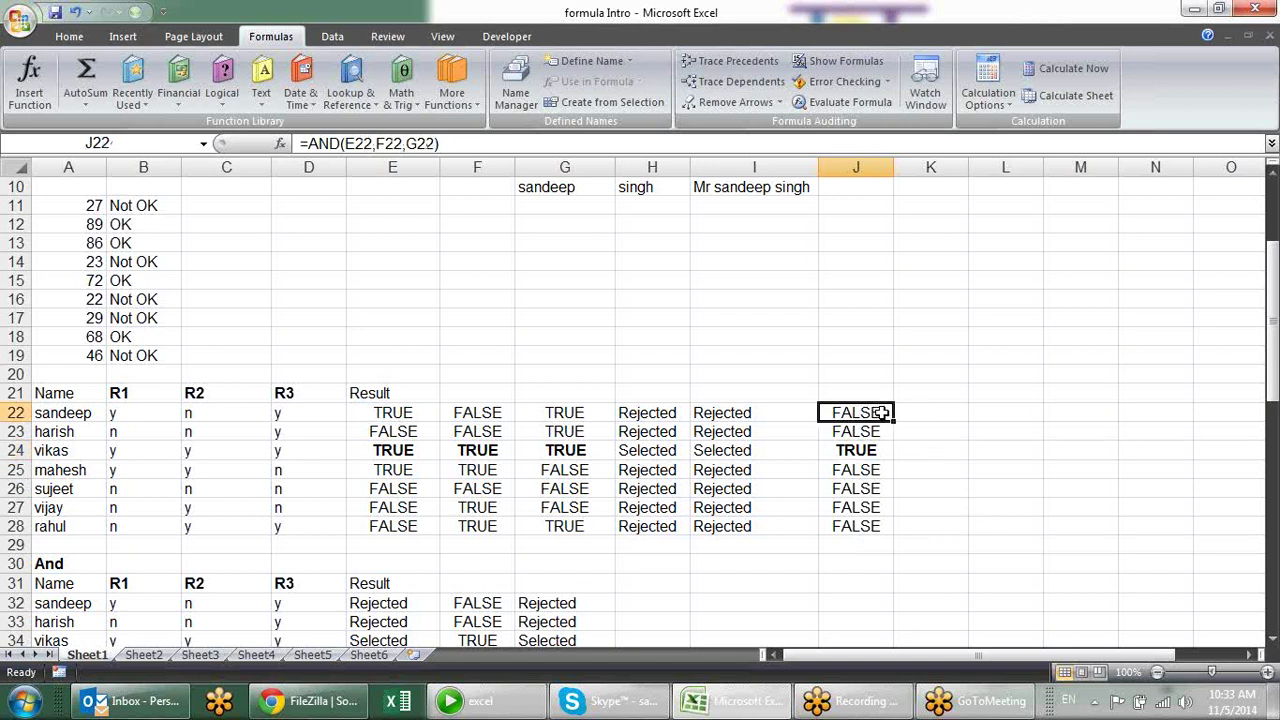
left_click(906, 411)
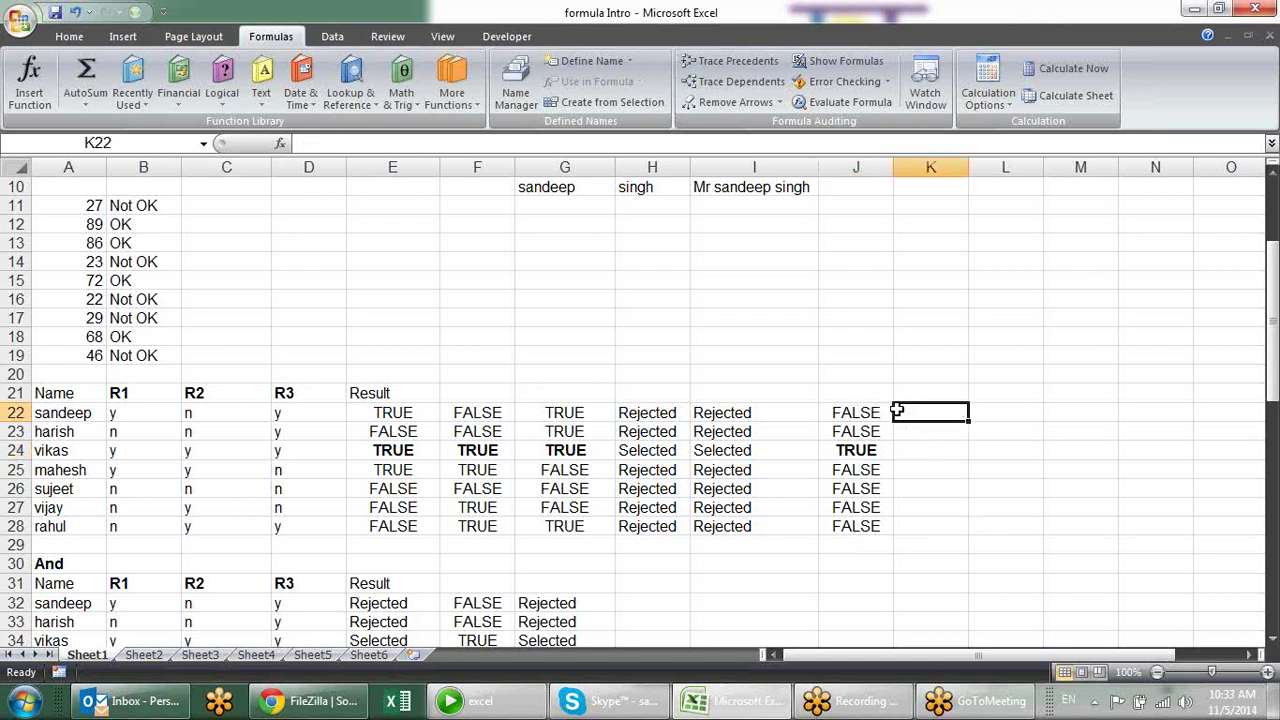
left_click(843, 410)
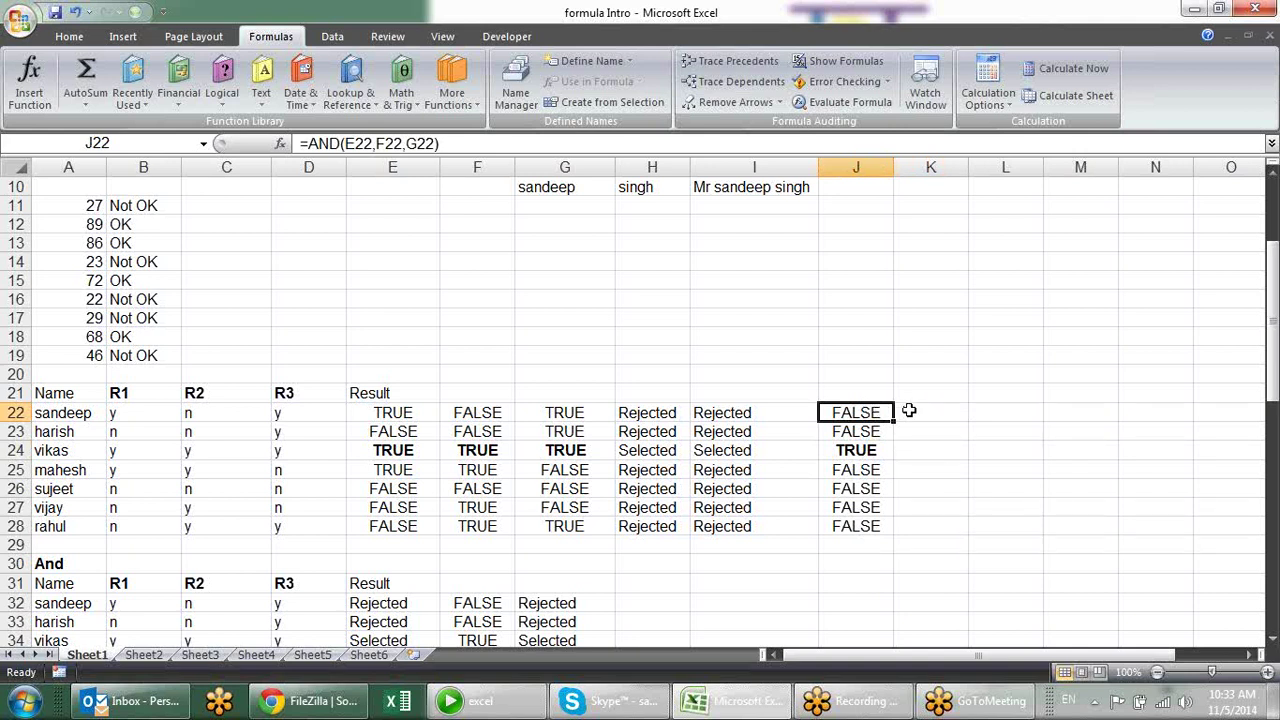
left_click(911, 414)
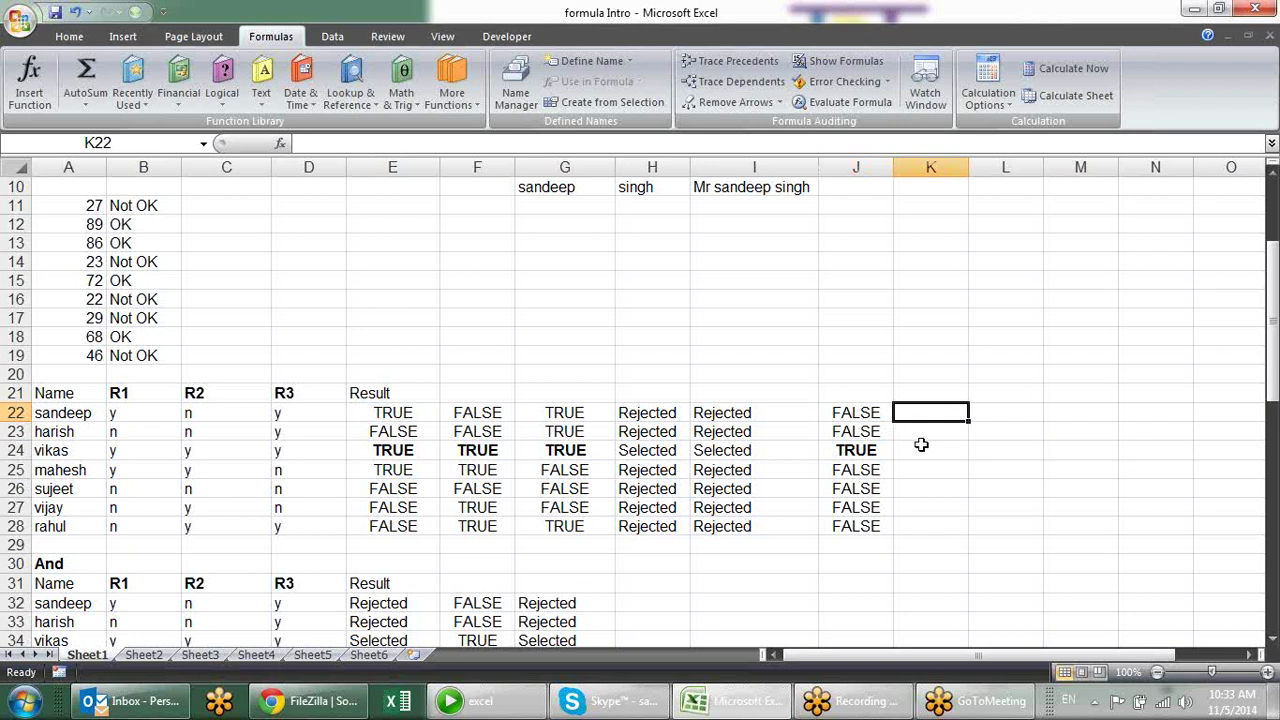
left_click(861, 408)
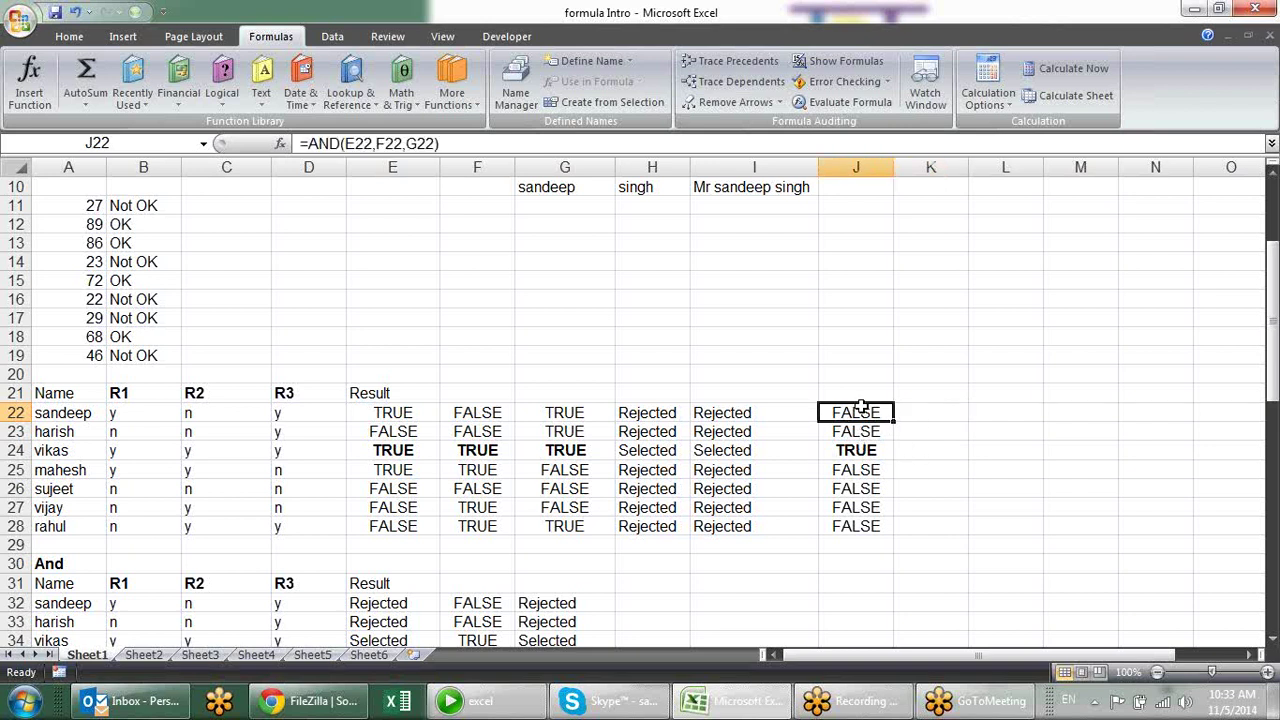
left_click(923, 410)
Step: Build =IF(AND(B22="y",C22="y",D22="Y"),"Selected",Rejected) in K22, referencing B22, C22 and D22
type("=")
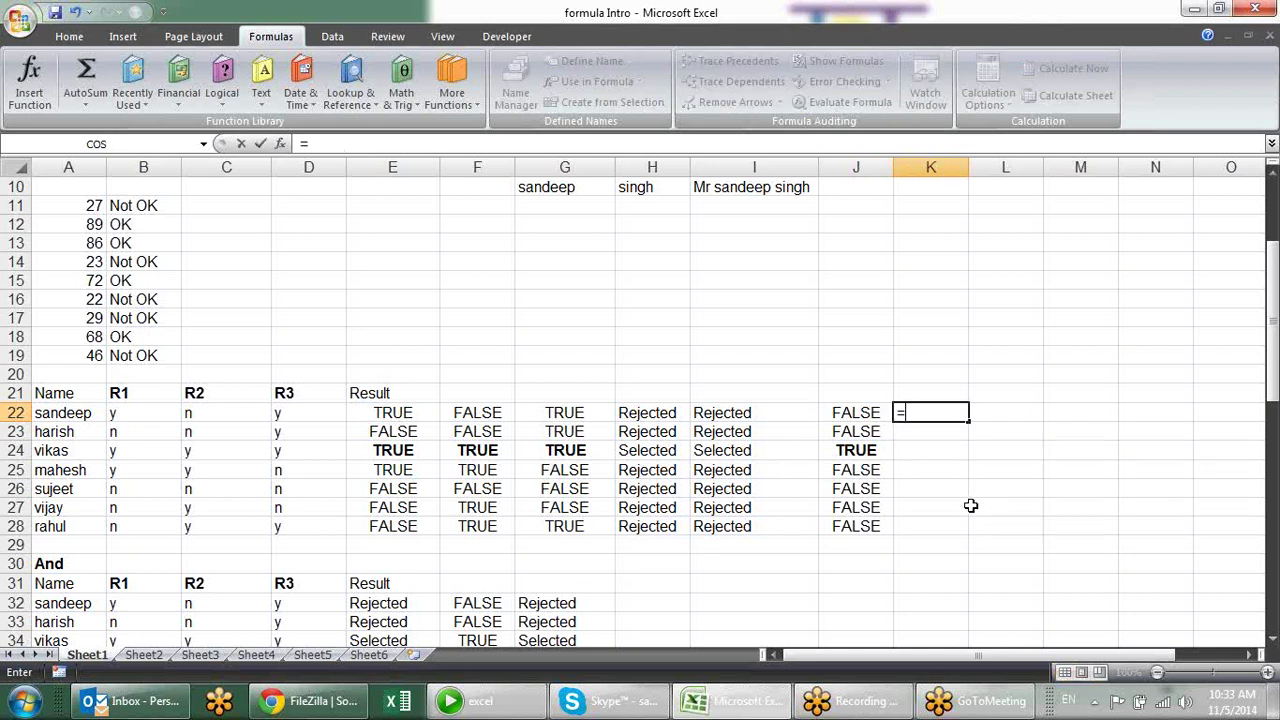
key("BackSpace")
type("=IF(and")
key("Tab")
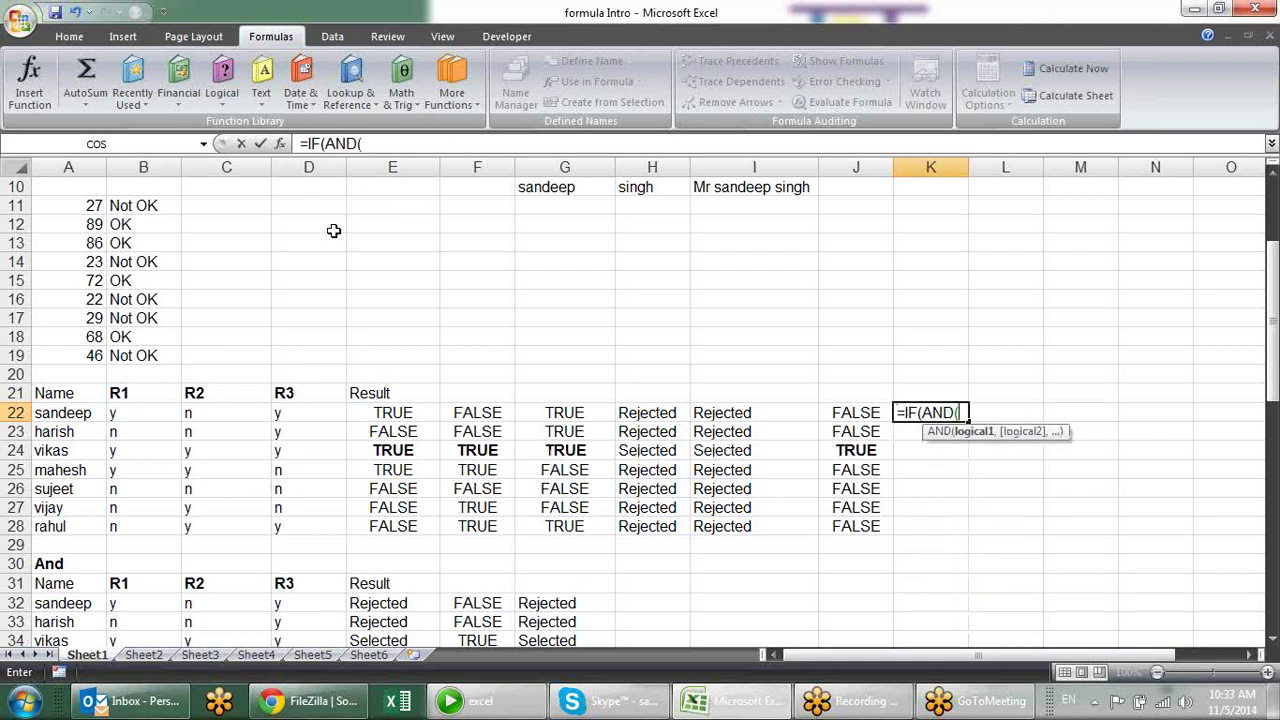
left_click(157, 412)
type("=\"y\",")
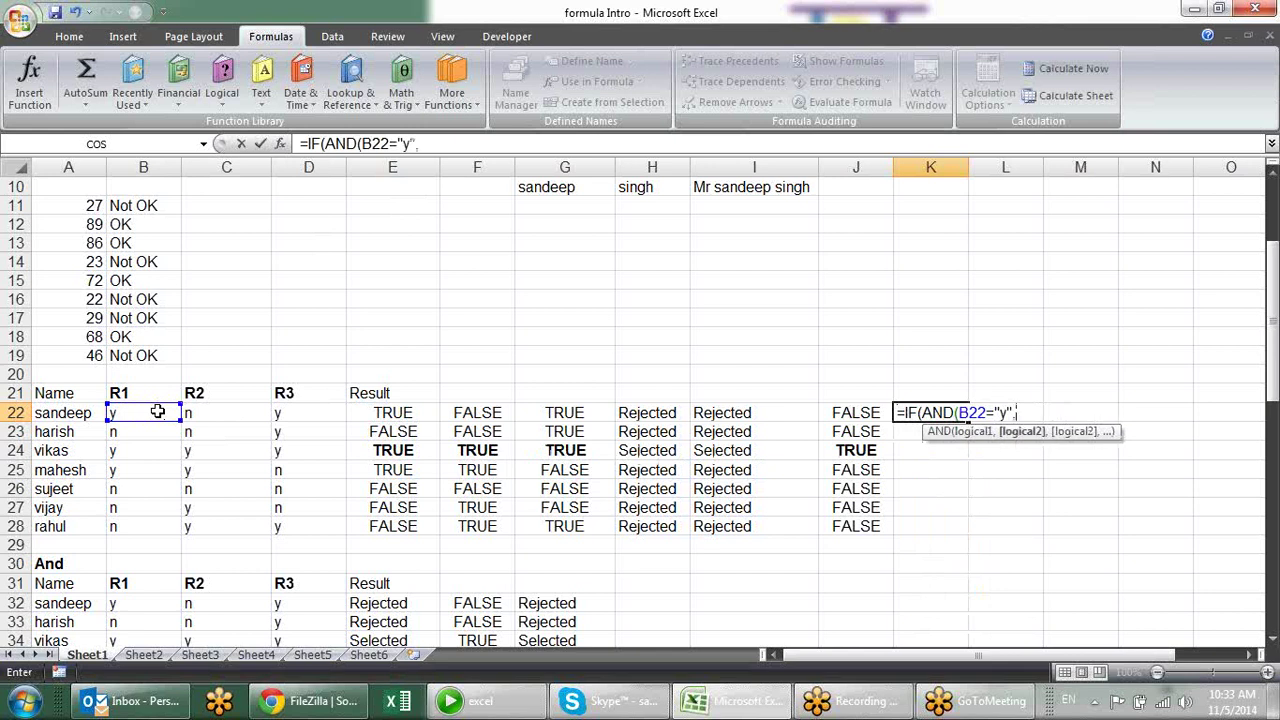
left_click(220, 423)
type("=\"y\"")
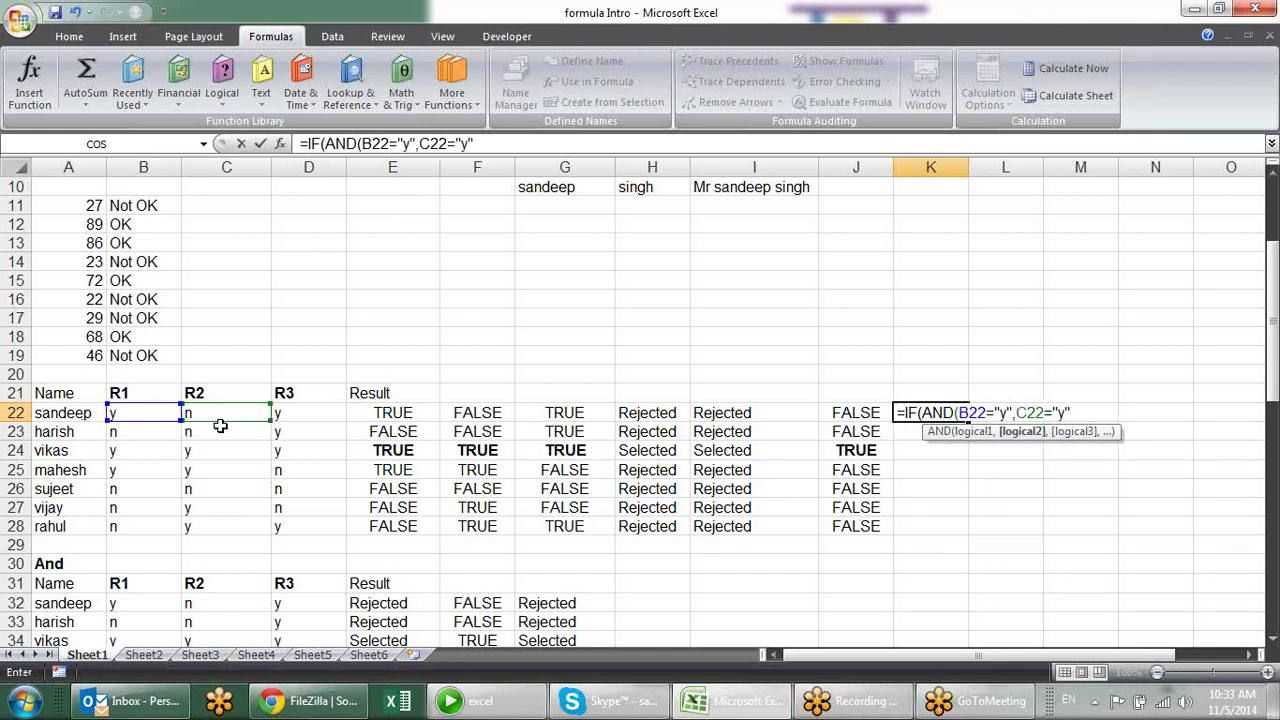
type(",")
left_click(320, 413)
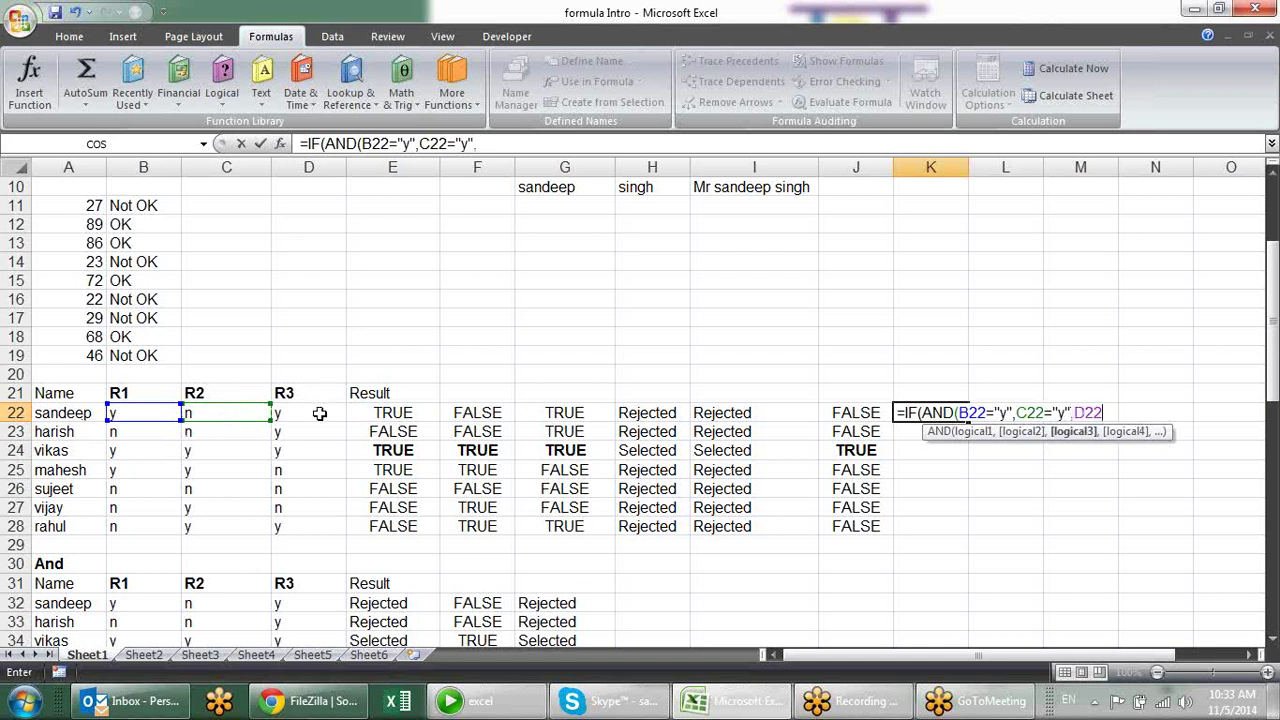
type("=\"Y\")")
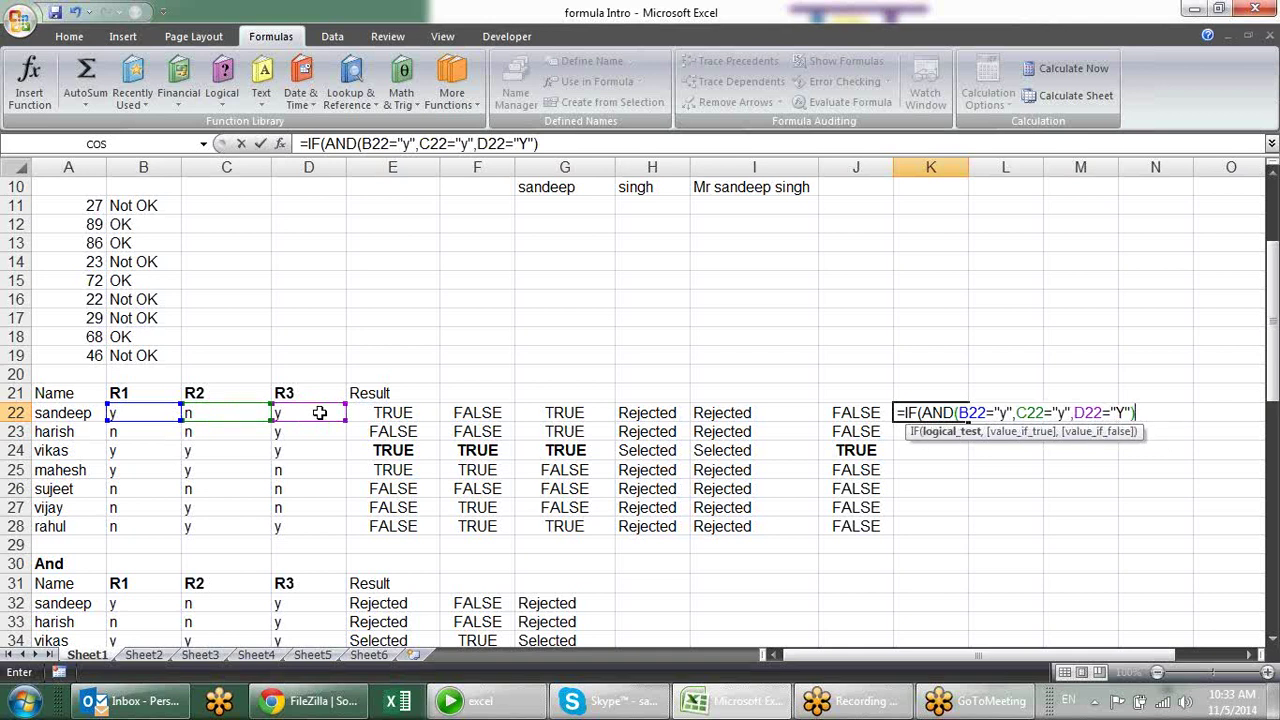
type(",")
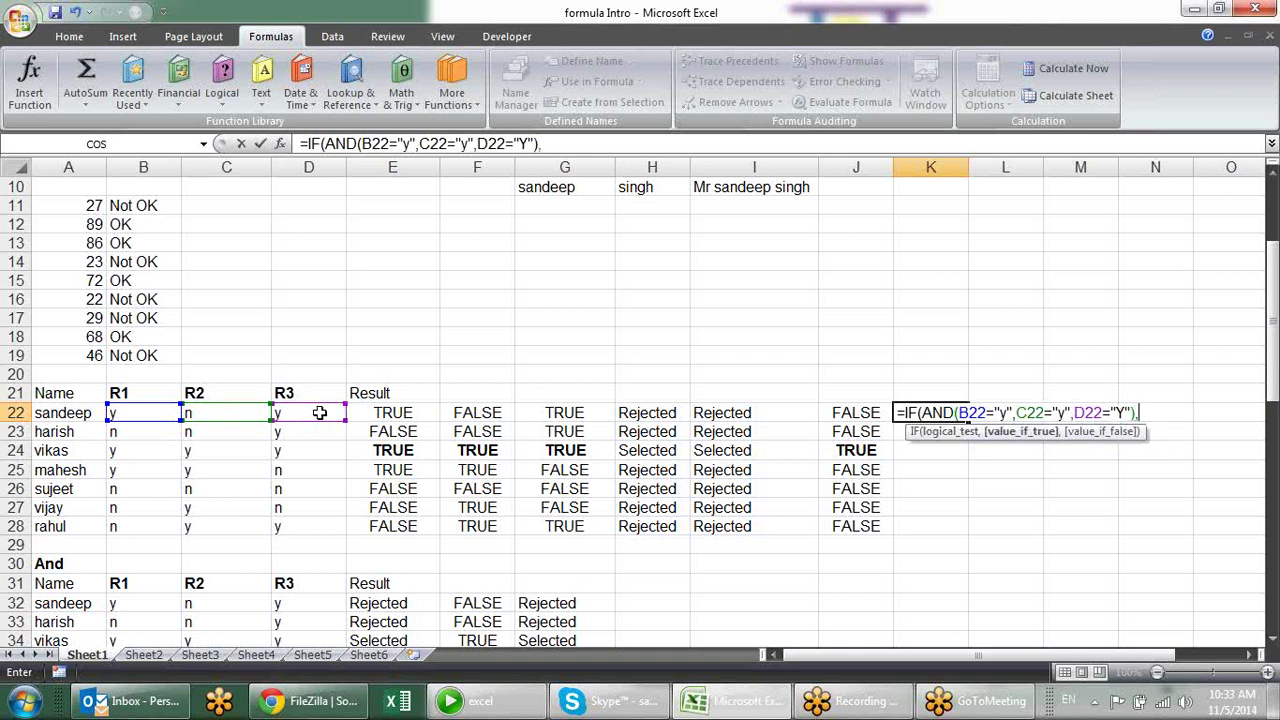
type("\"Selected\",")
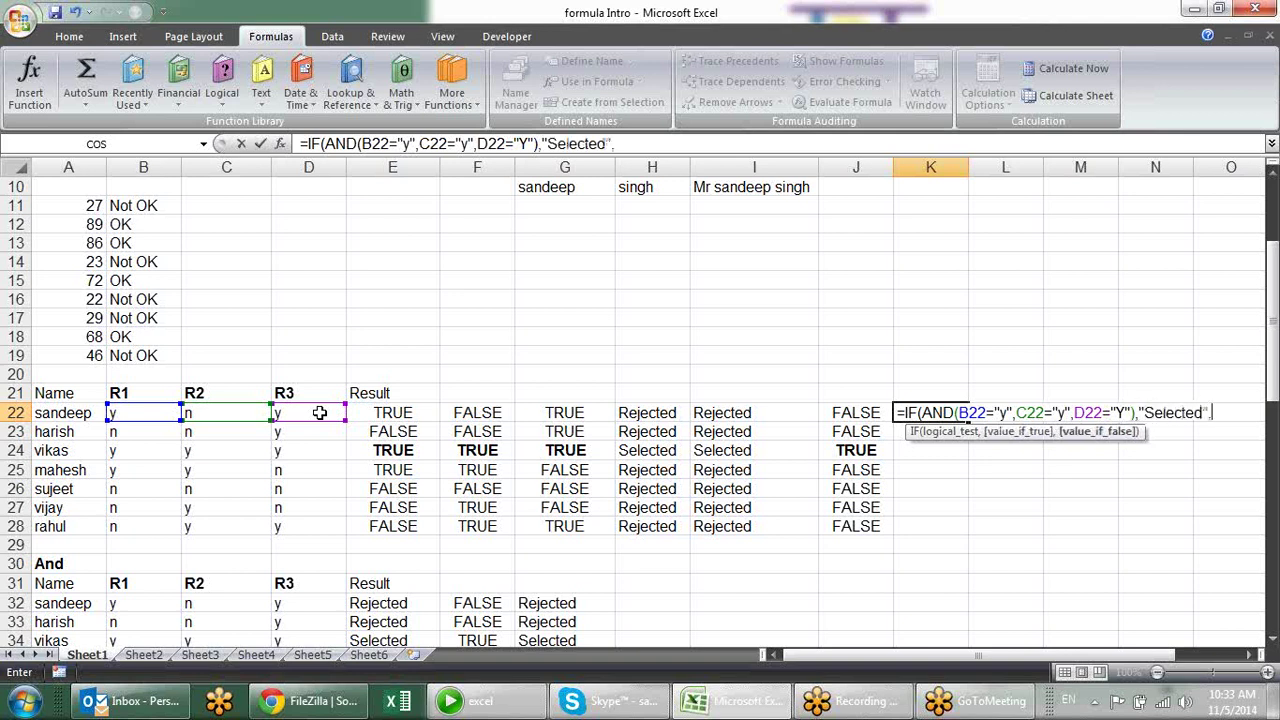
type("Rejec")
type("ted")
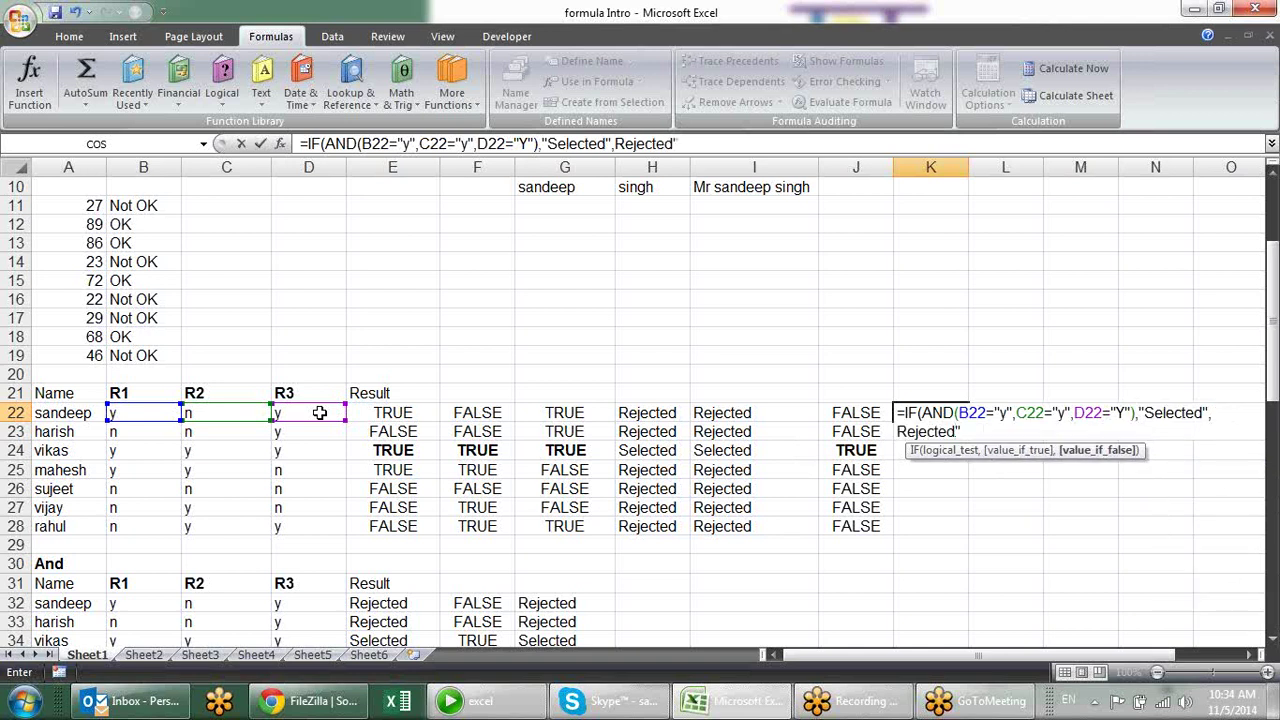
Step: Add the missing quote around Rejected and commit, so K22 shows Rejected
left_click(897, 431)
type("\"")
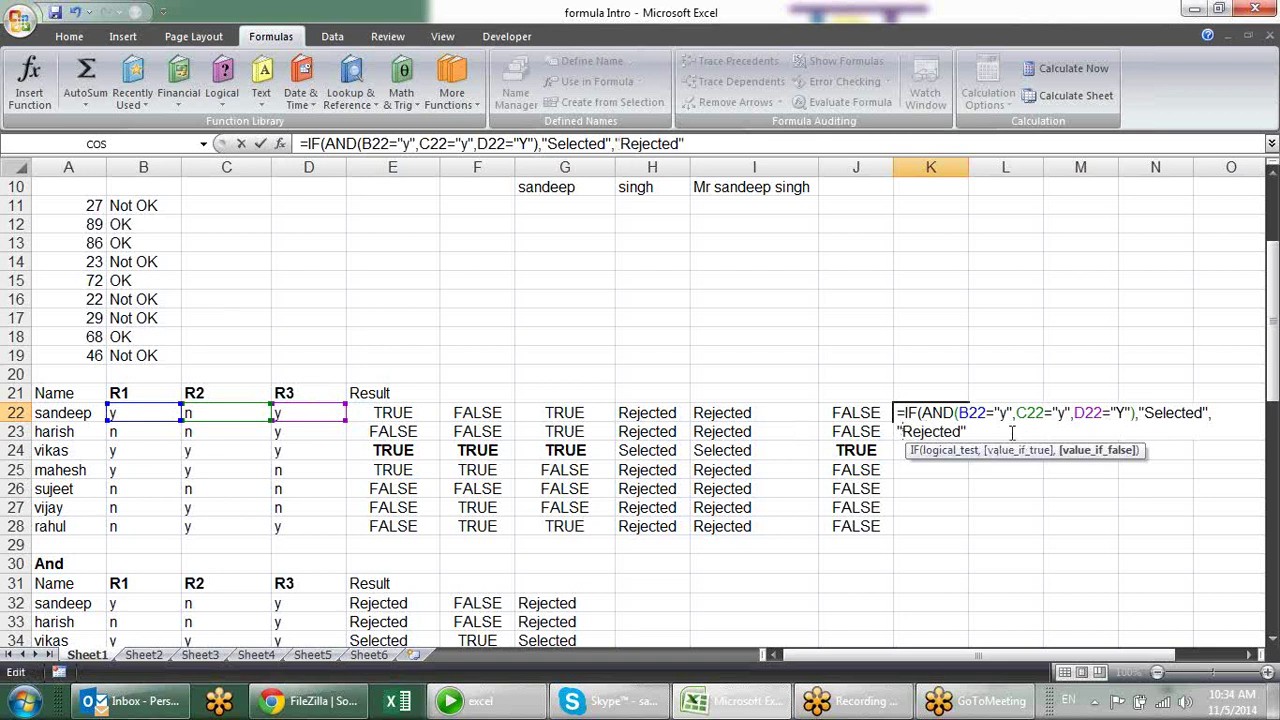
key("Return")
key("Return")
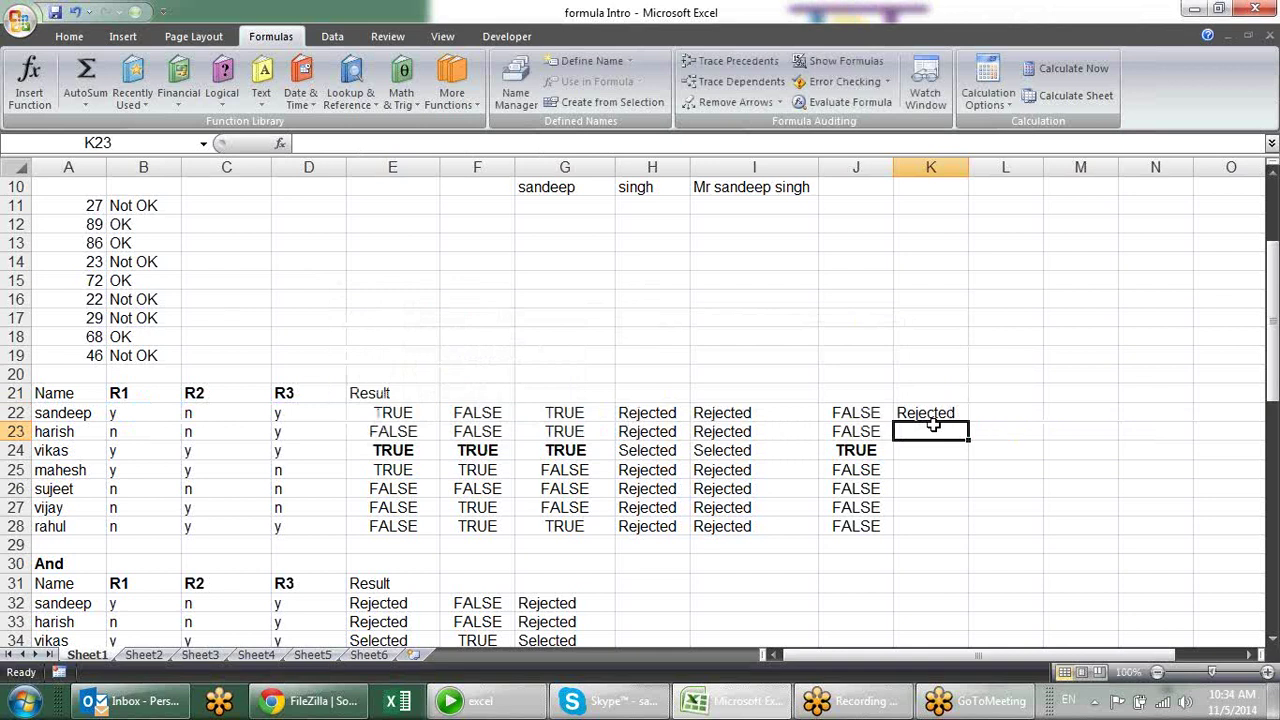
left_click(945, 411)
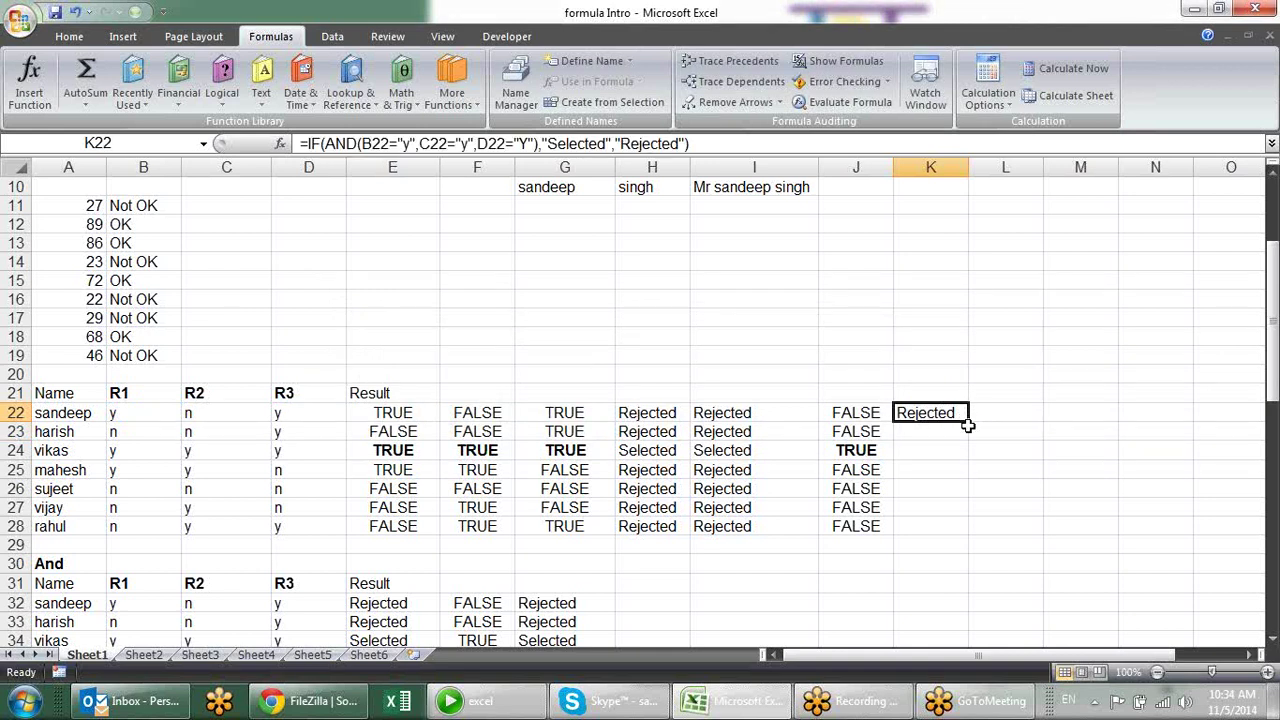
Step: Fill the K22 formula down to K28 and bold the Selected result in K24
left_click_drag(969, 424, 969, 530)
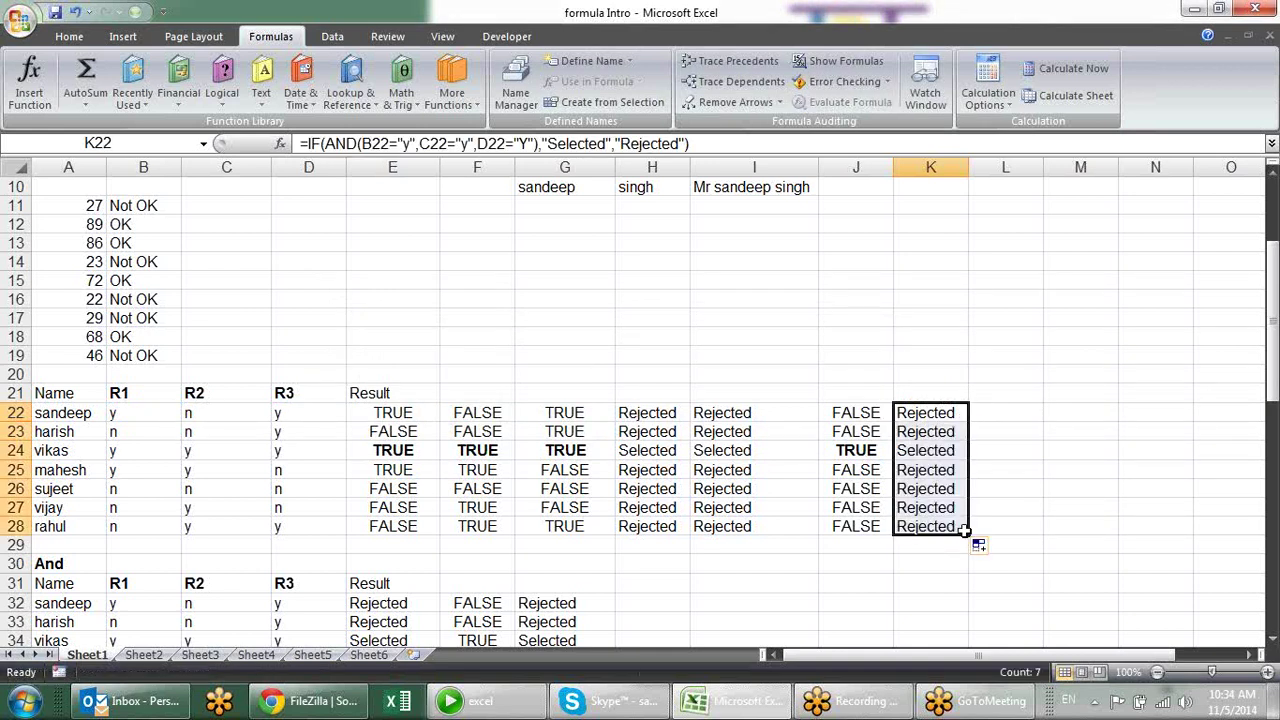
left_click(945, 452)
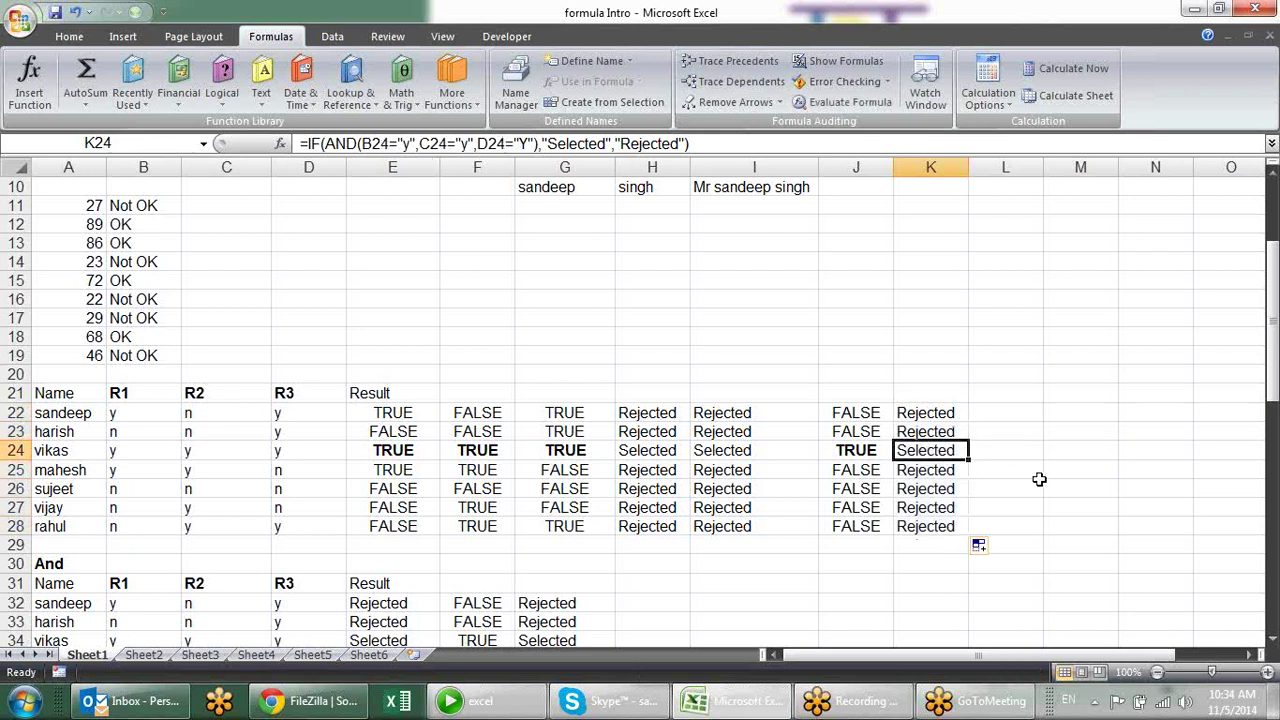
key("ctrl+b")
left_click(1035, 512)
left_click_drag(928, 432, 930, 450)
left_click(936, 446)
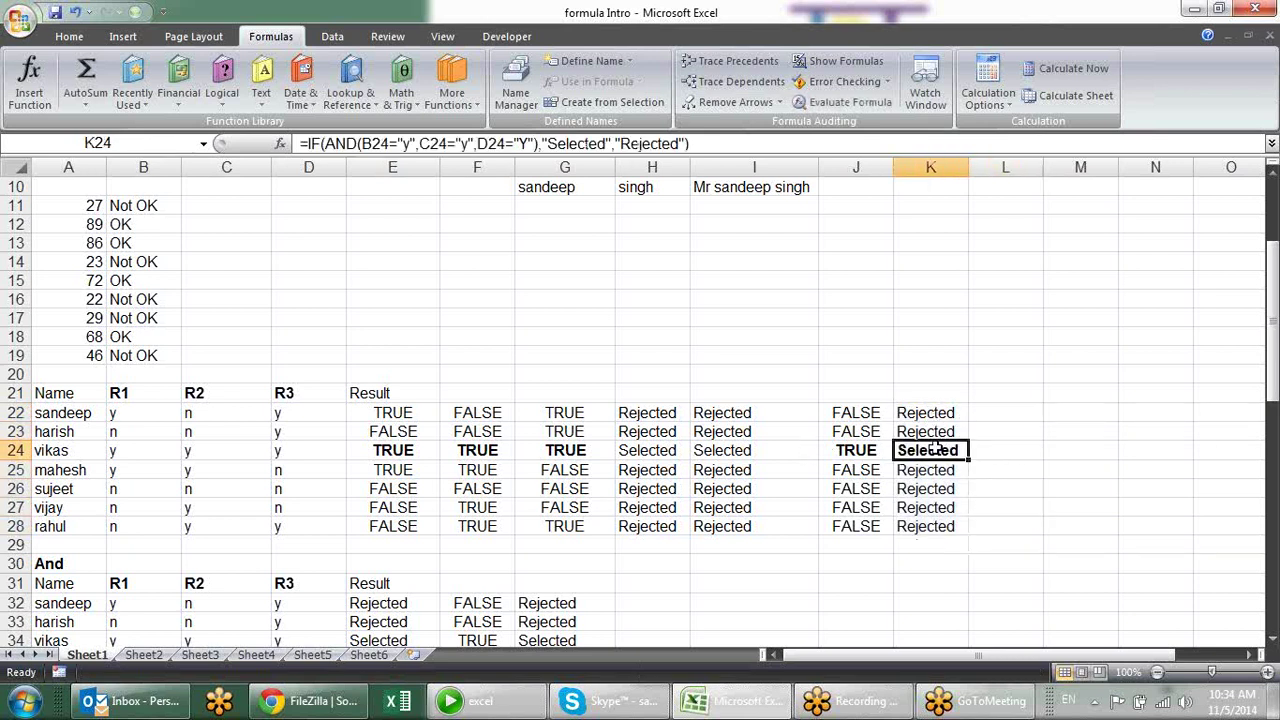
Step: Compare row 24 with the nested IF formula in I24
left_click(684, 455)
left_click(725, 451)
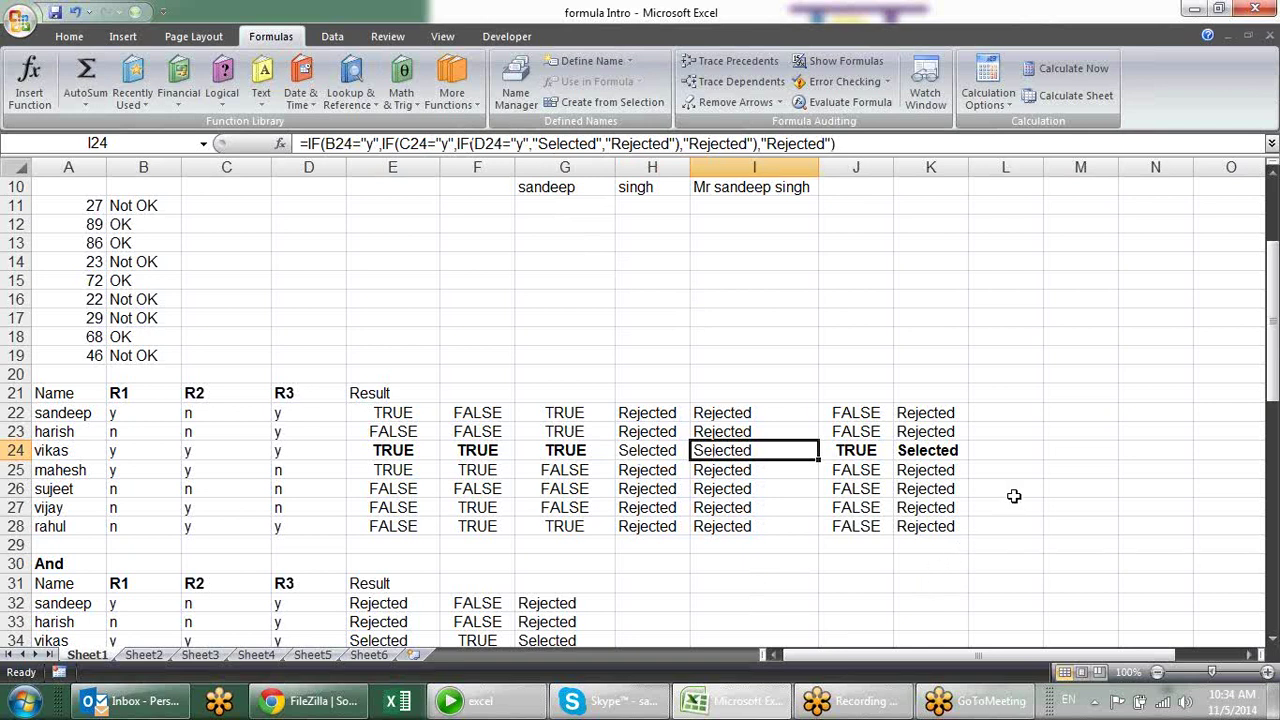
scroll(1016, 497, "down", 1)
scroll(1040, 466, "down", 1)
scroll(986, 474, "down", 1)
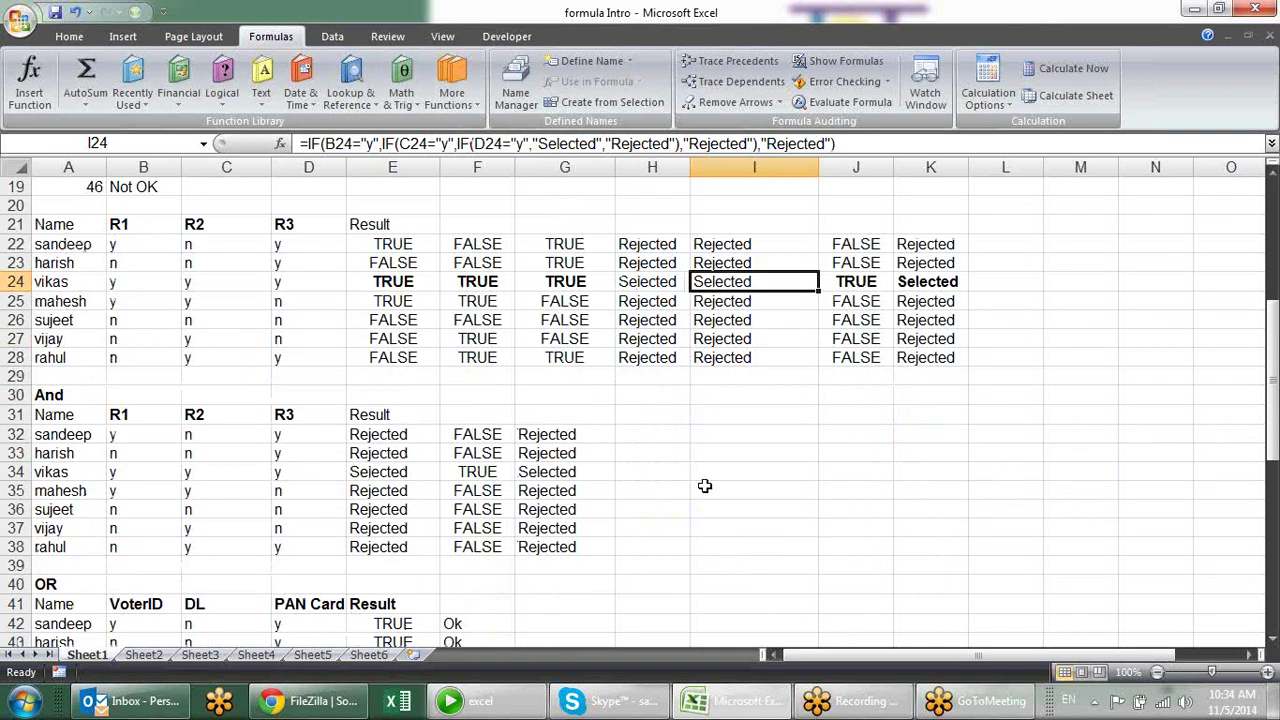
Step: Enter the heading 'And' in A20 and make it bold
left_click(78, 209)
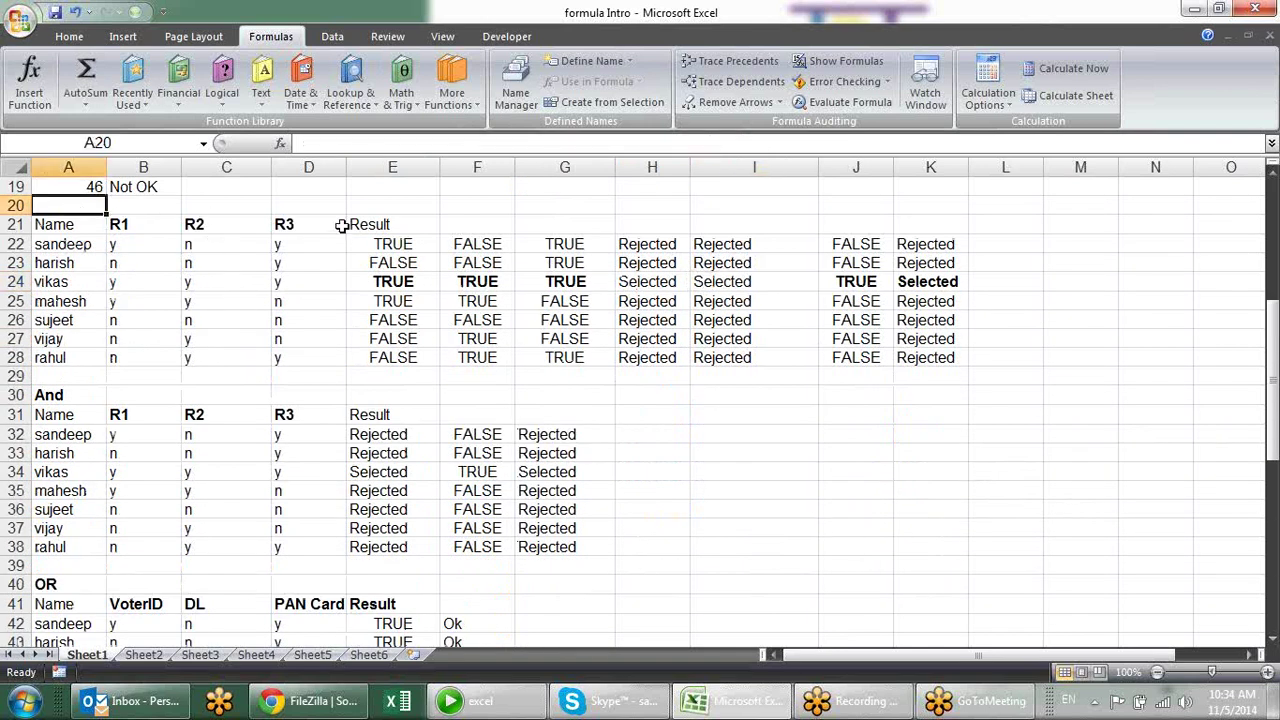
type("And")
key("Return")
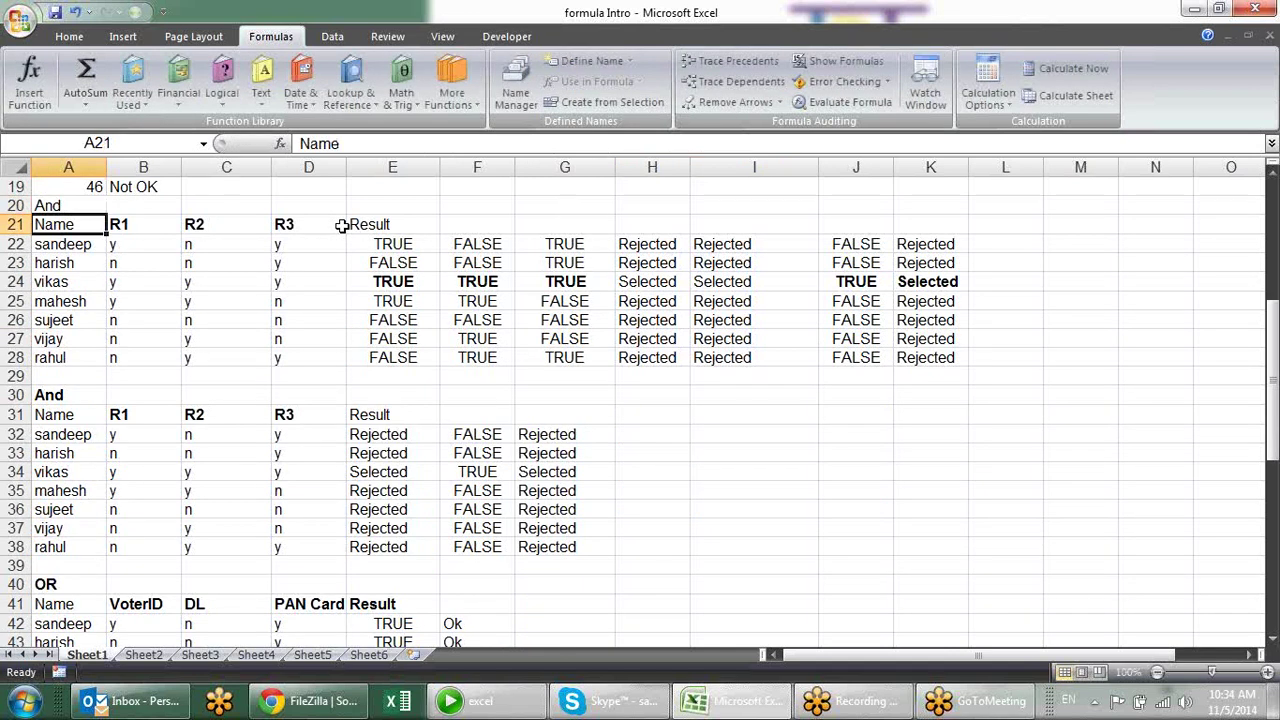
left_click(40, 201)
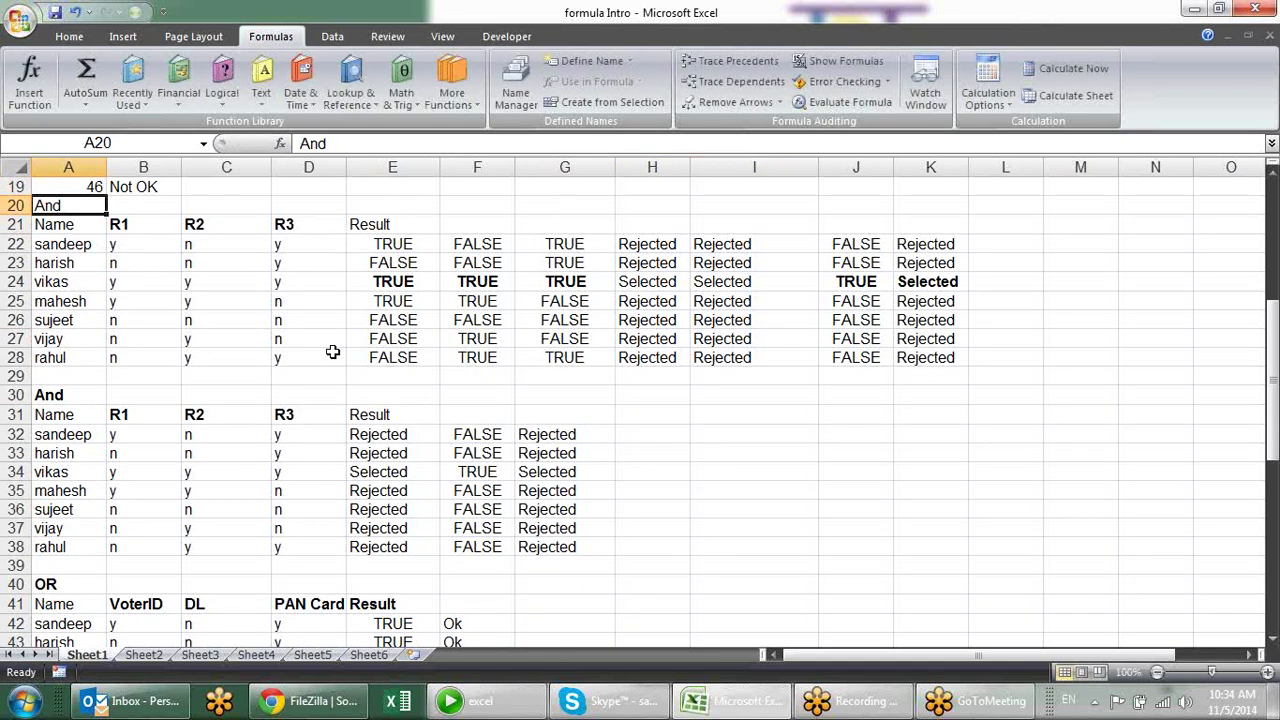
key("ctrl+b")
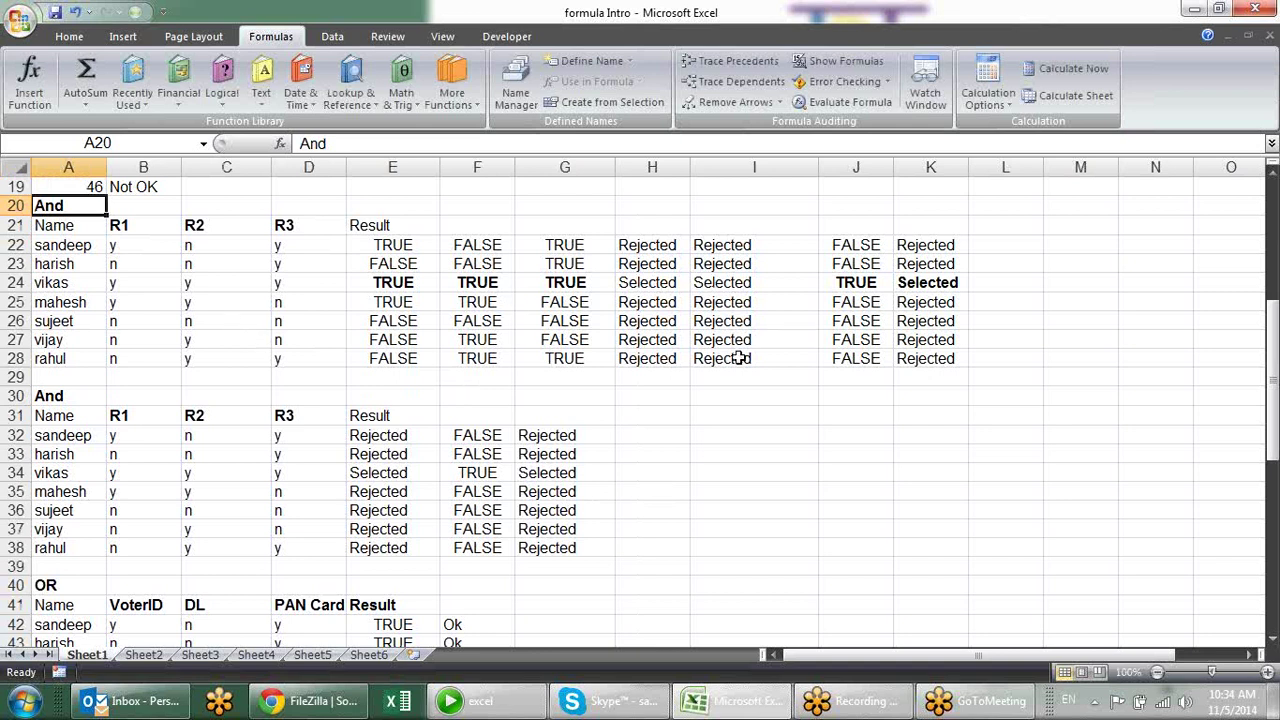
Step: Scroll to show the And tables starting at row 20
scroll(643, 322, "down", 4)
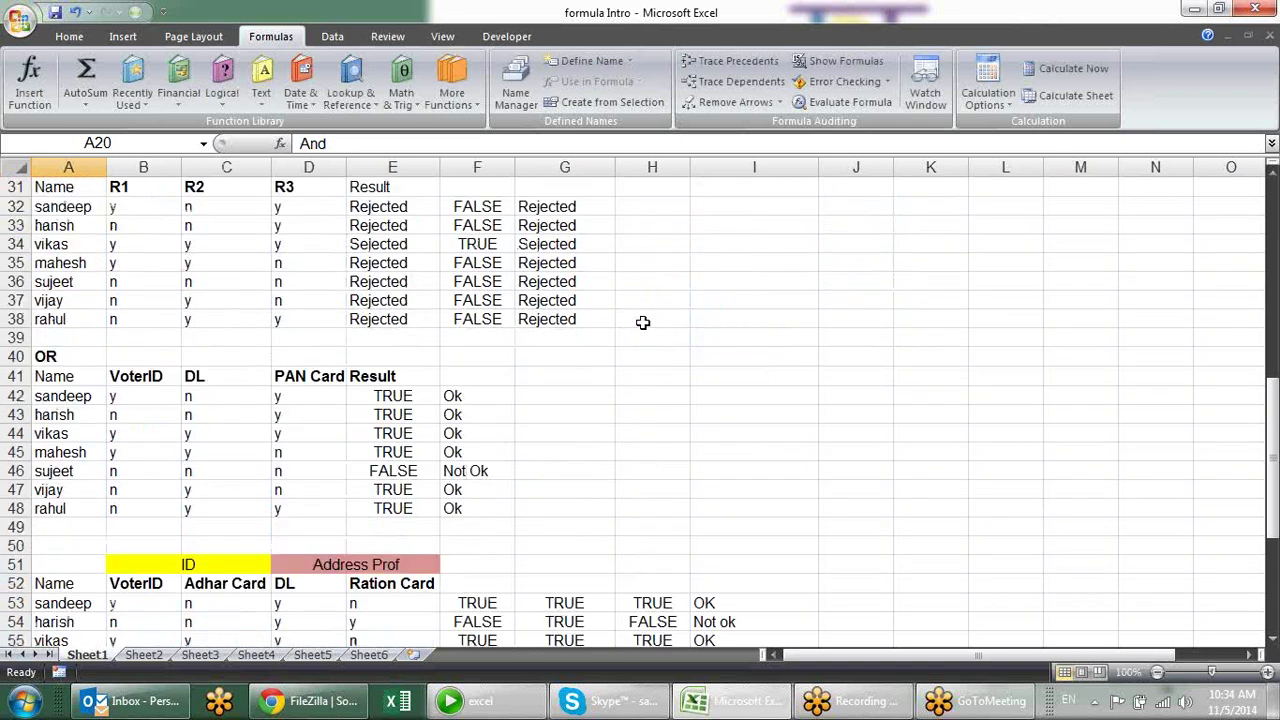
scroll(643, 322, "down", 2)
scroll(643, 322, "up", 1)
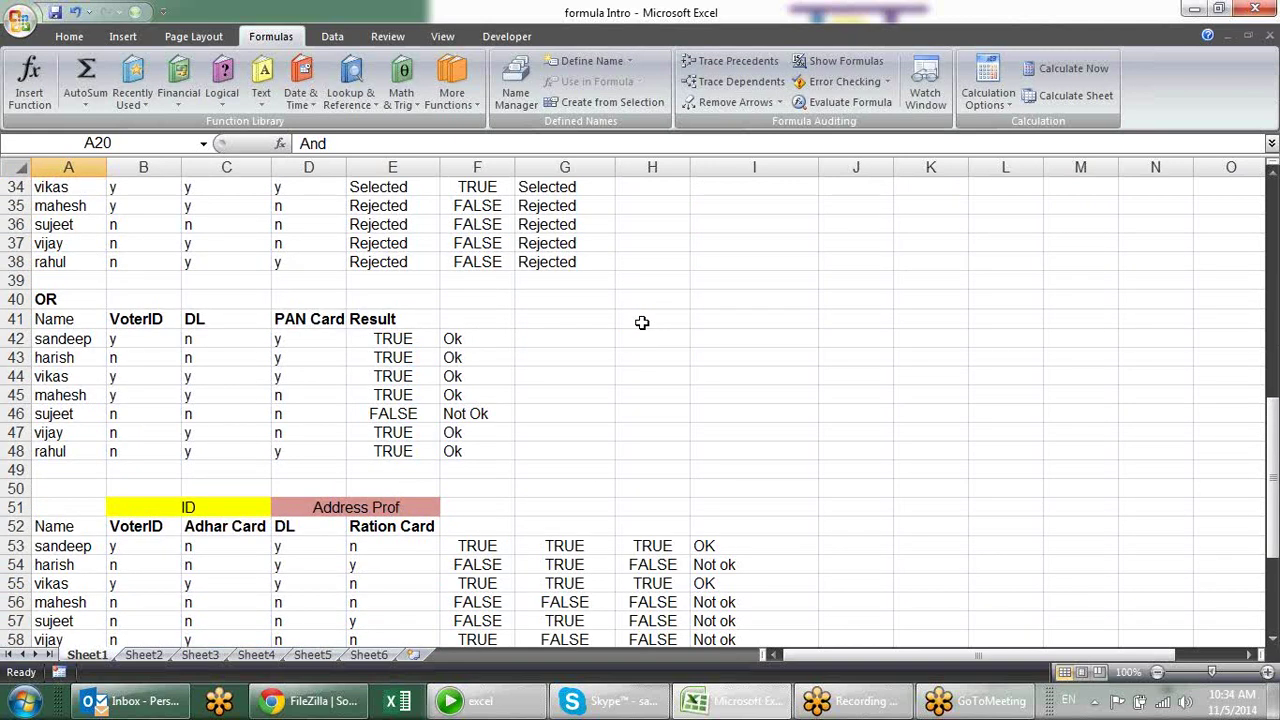
scroll(724, 335, "up", 2)
scroll(724, 335, "up", 1)
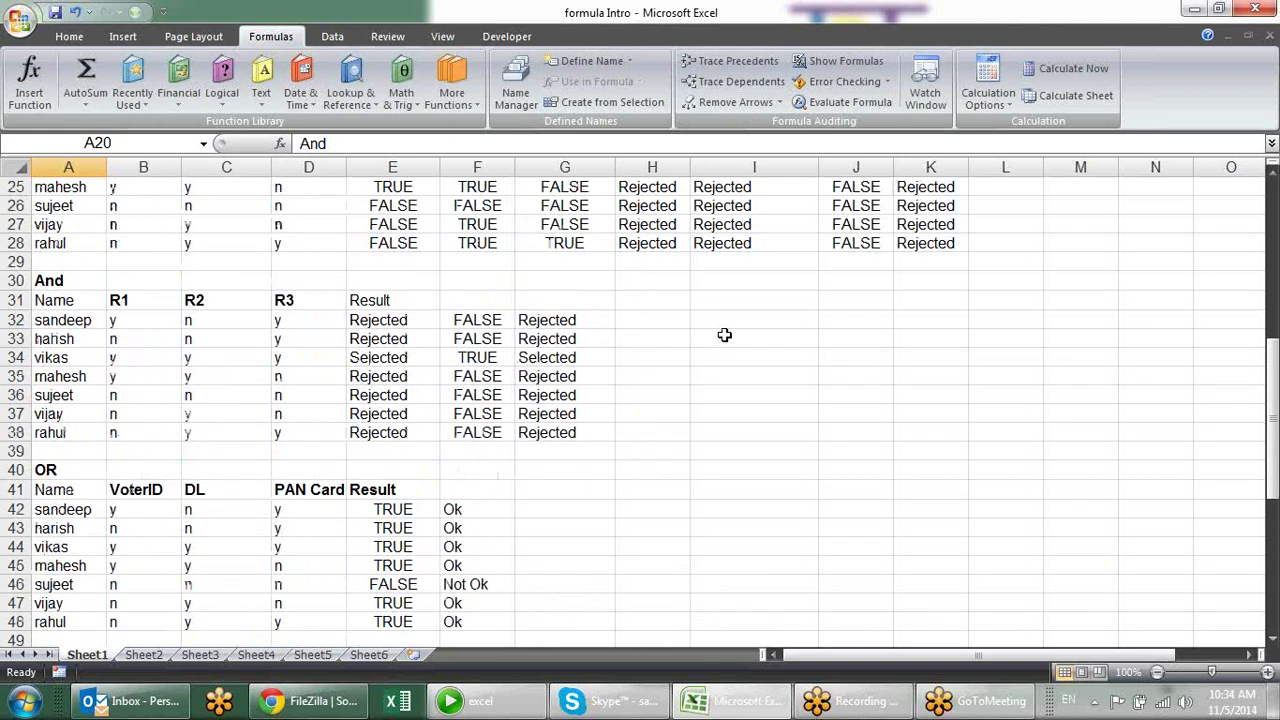
scroll(724, 335, "up", 1)
scroll(724, 335, "up", 3)
scroll(724, 335, "down", 1)
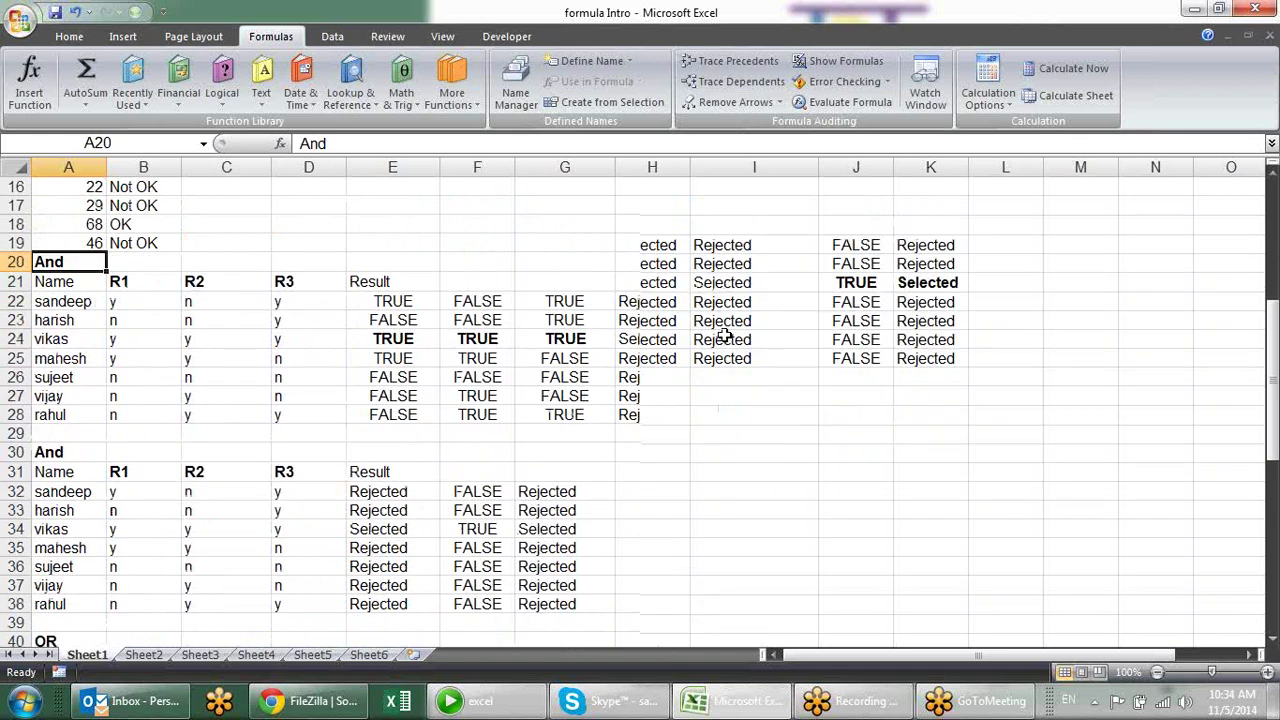
scroll(724, 335, "down", 1)
left_click(588, 430)
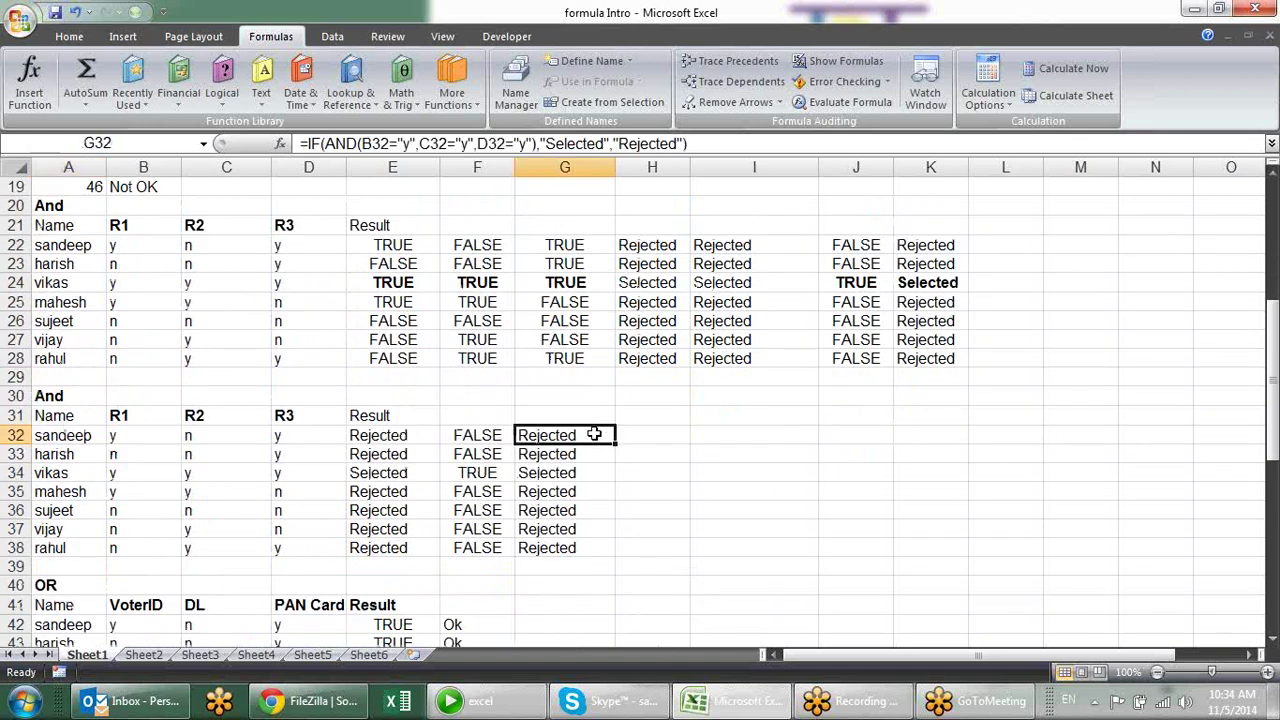
left_click(478, 450)
left_click(389, 434)
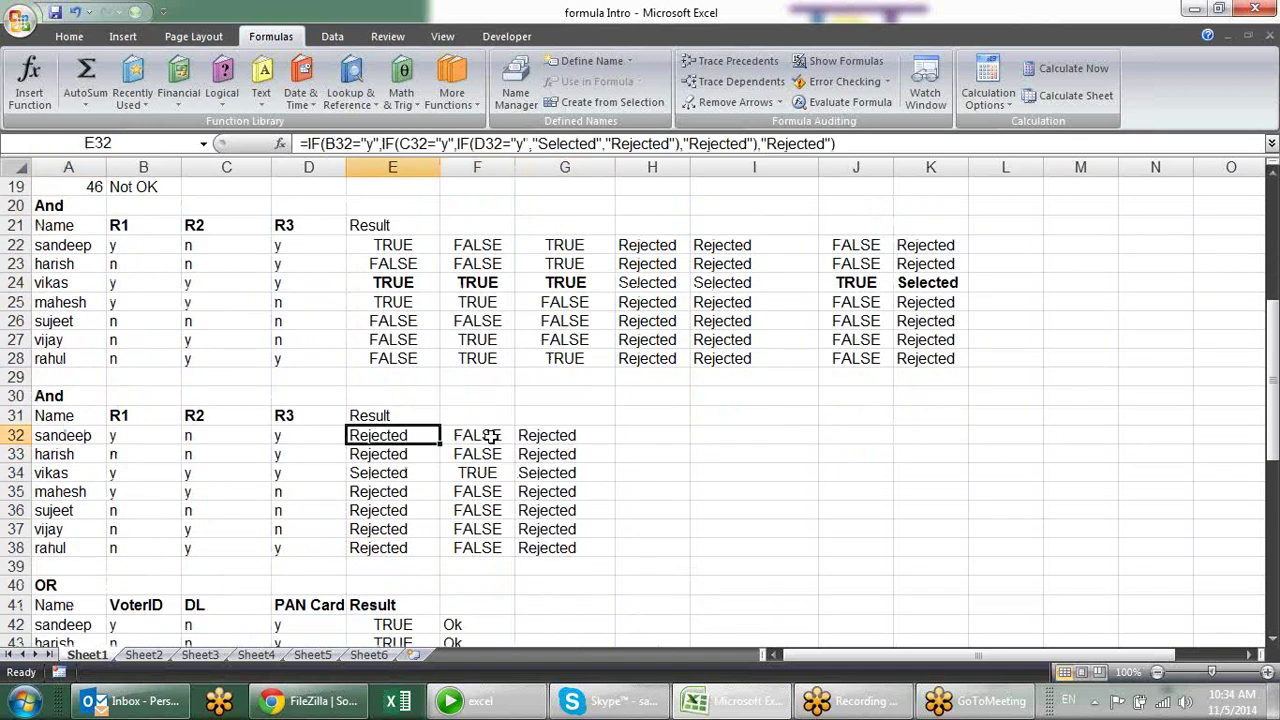
left_click(490, 436)
left_click(540, 425)
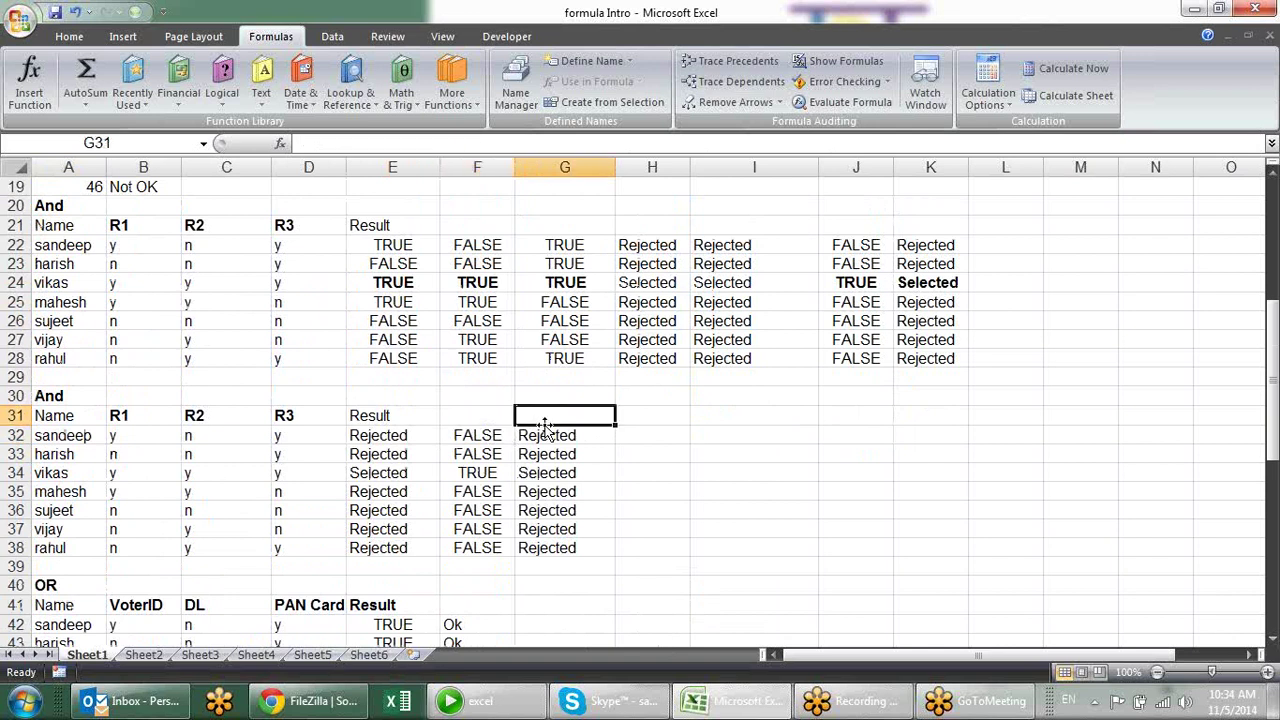
left_click(388, 440)
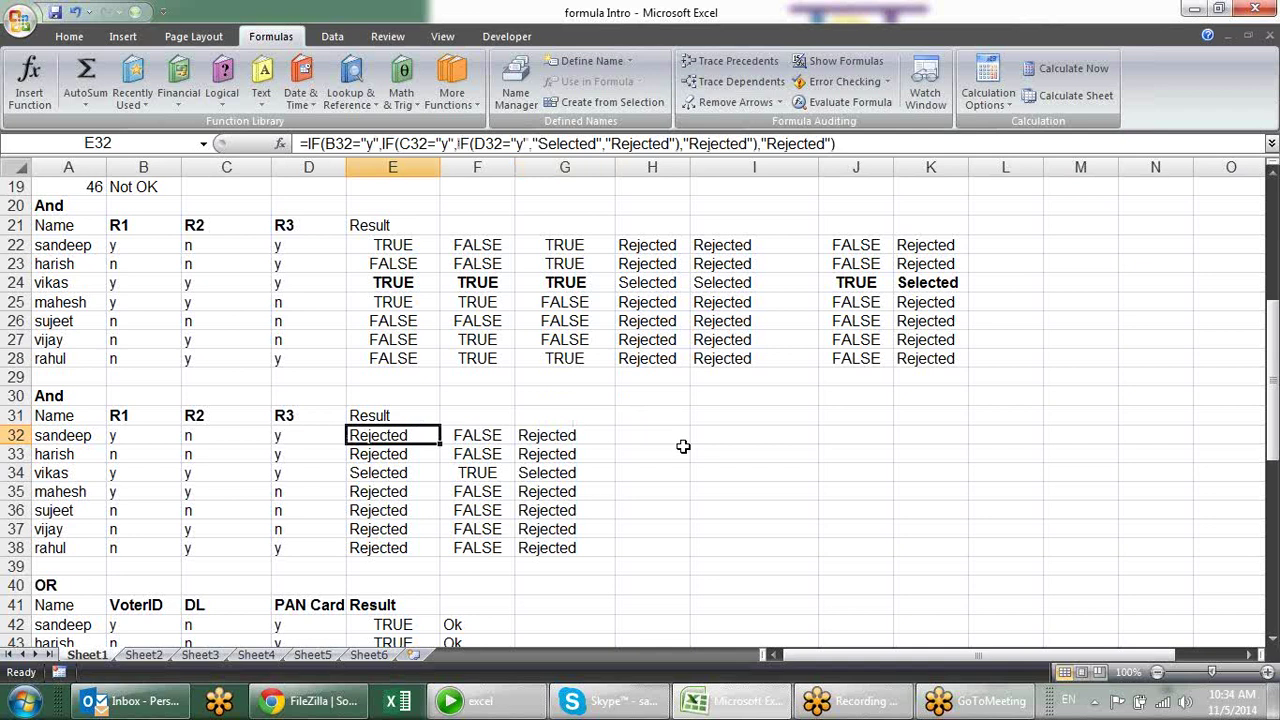
scroll(603, 497, "up", 3)
scroll(603, 497, "up", 1)
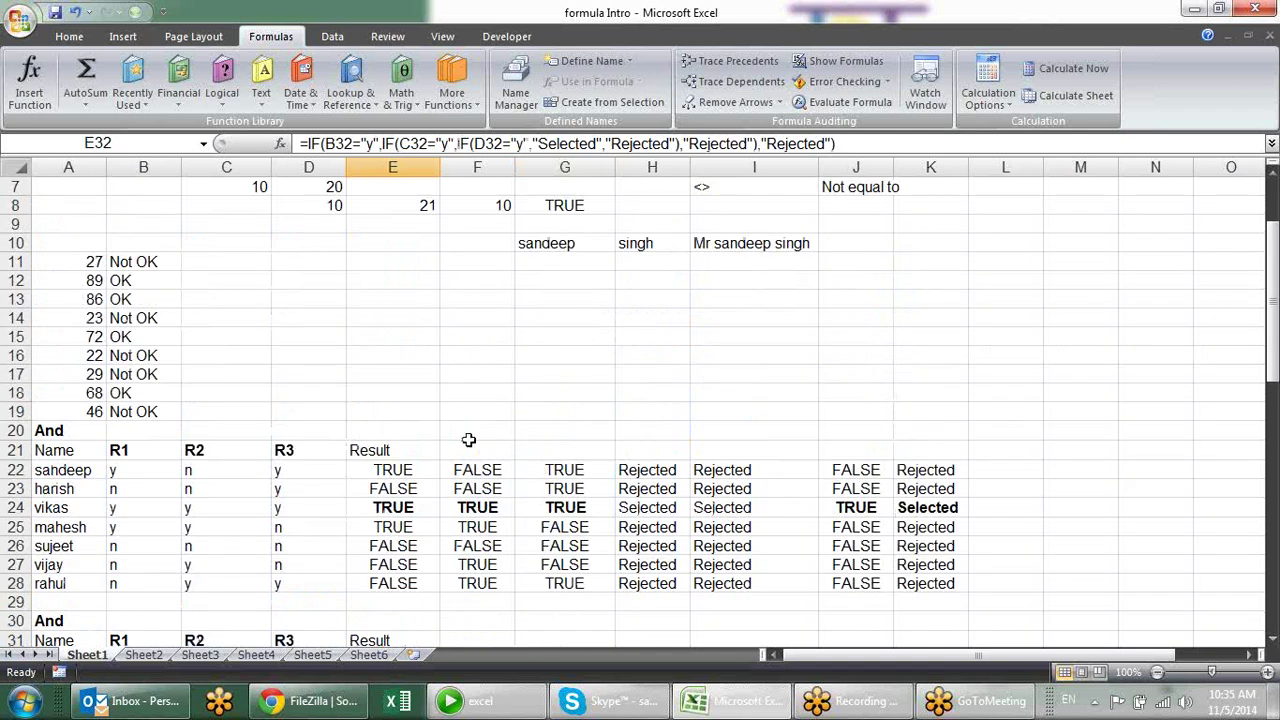
double_click(161, 280)
left_click_drag(186, 281, 136, 281)
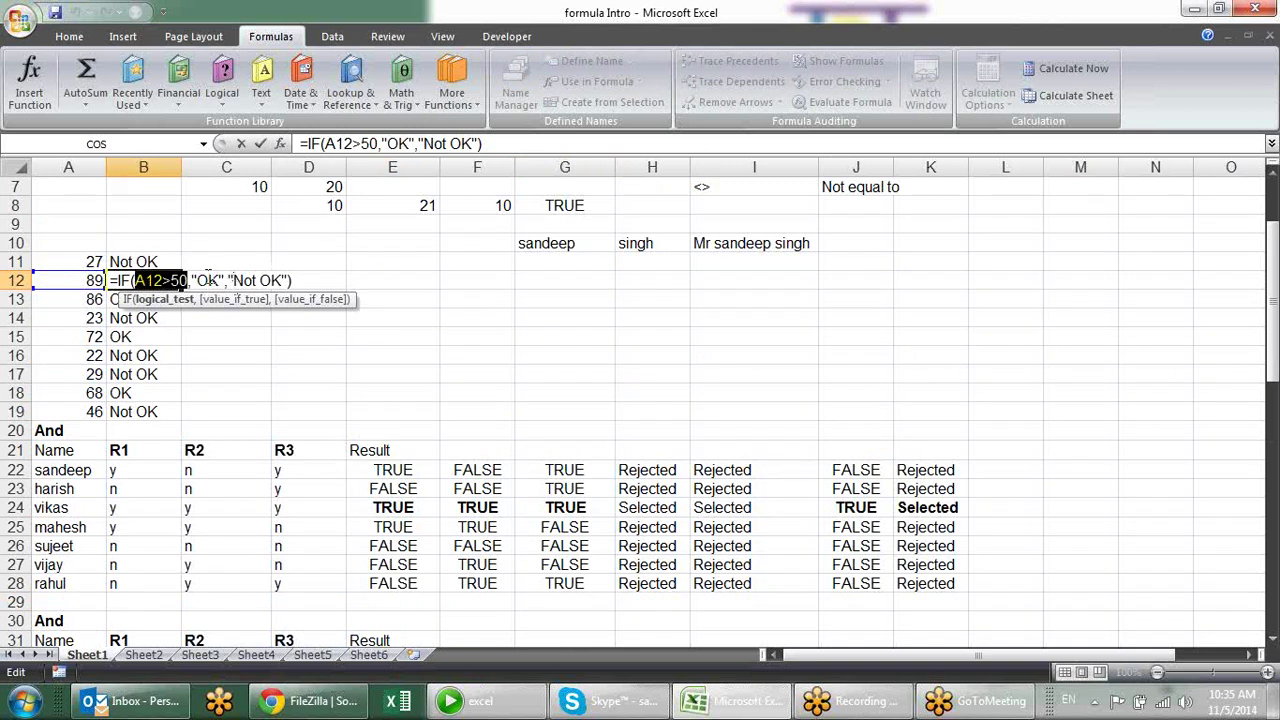
left_click(207, 284)
left_click(252, 281)
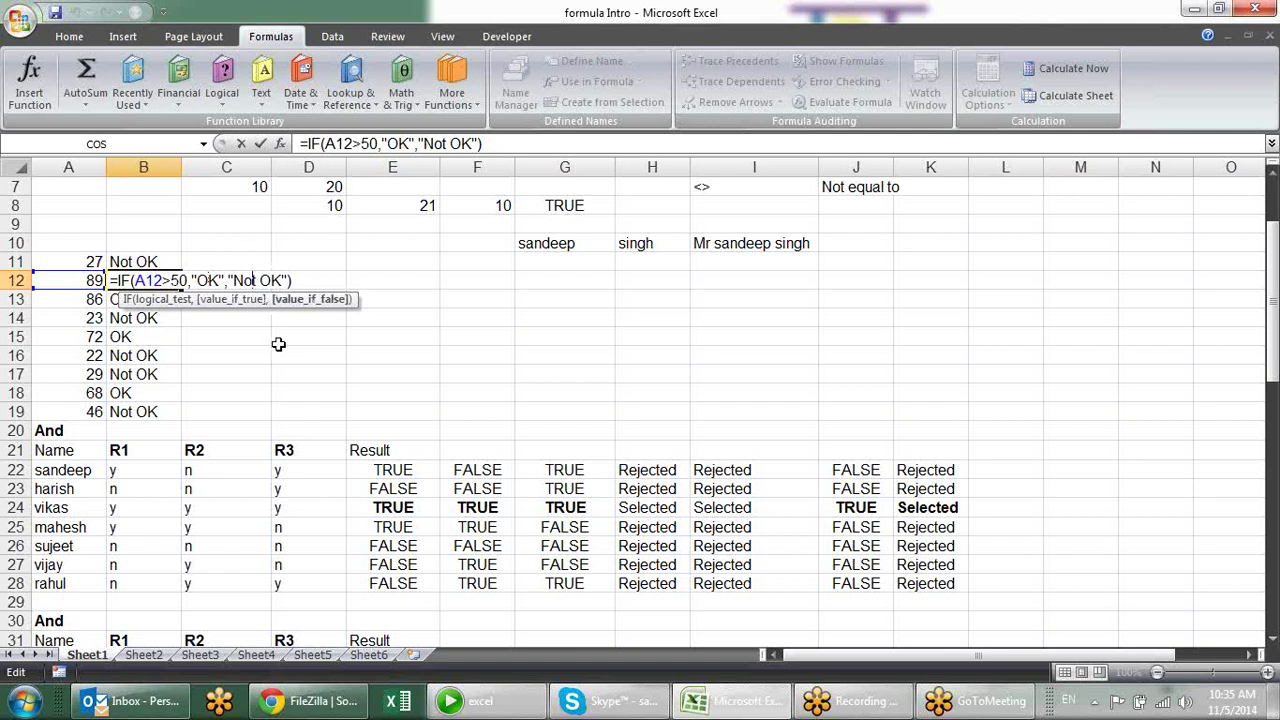
key("Return")
scroll(340, 316, "down", 3)
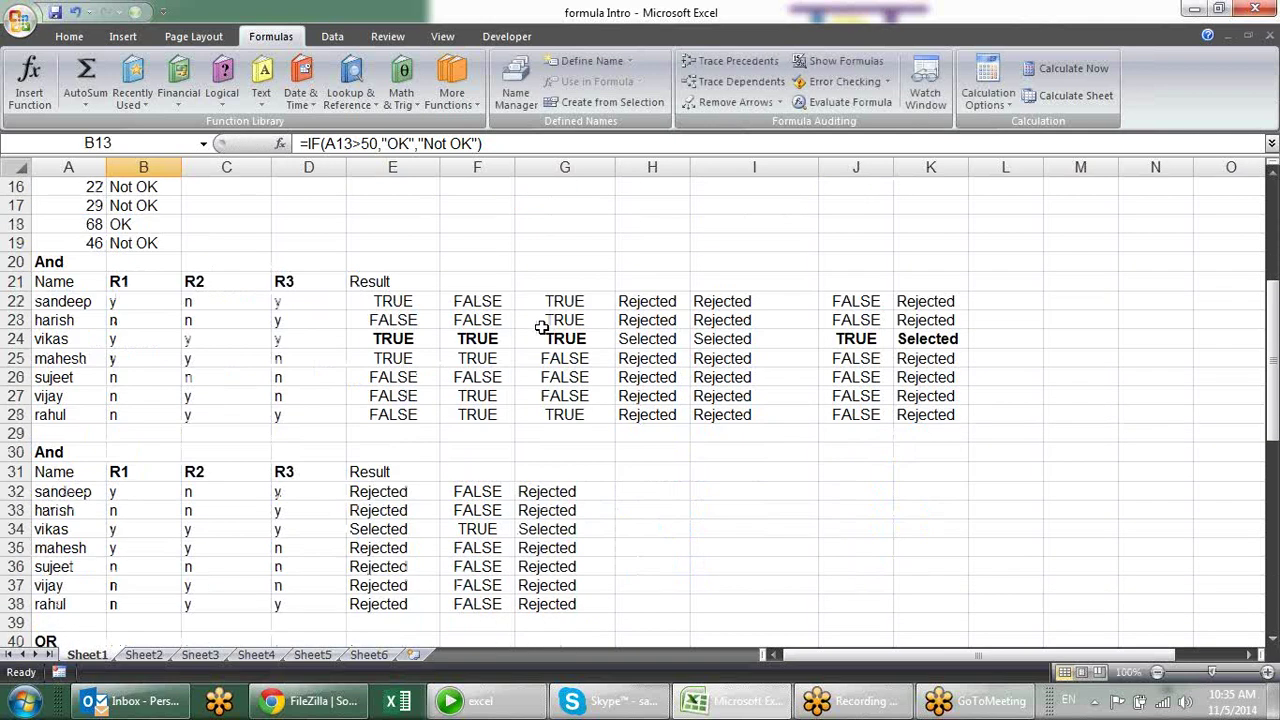
left_click(655, 305)
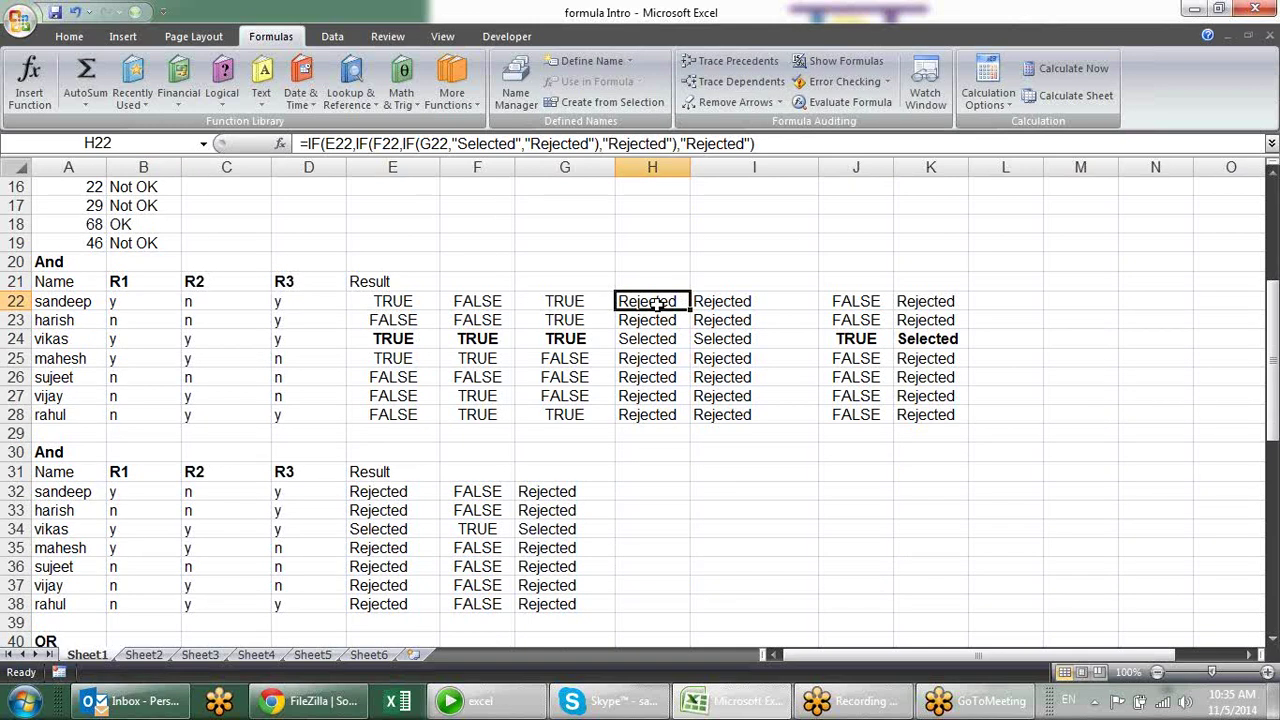
double_click(657, 312)
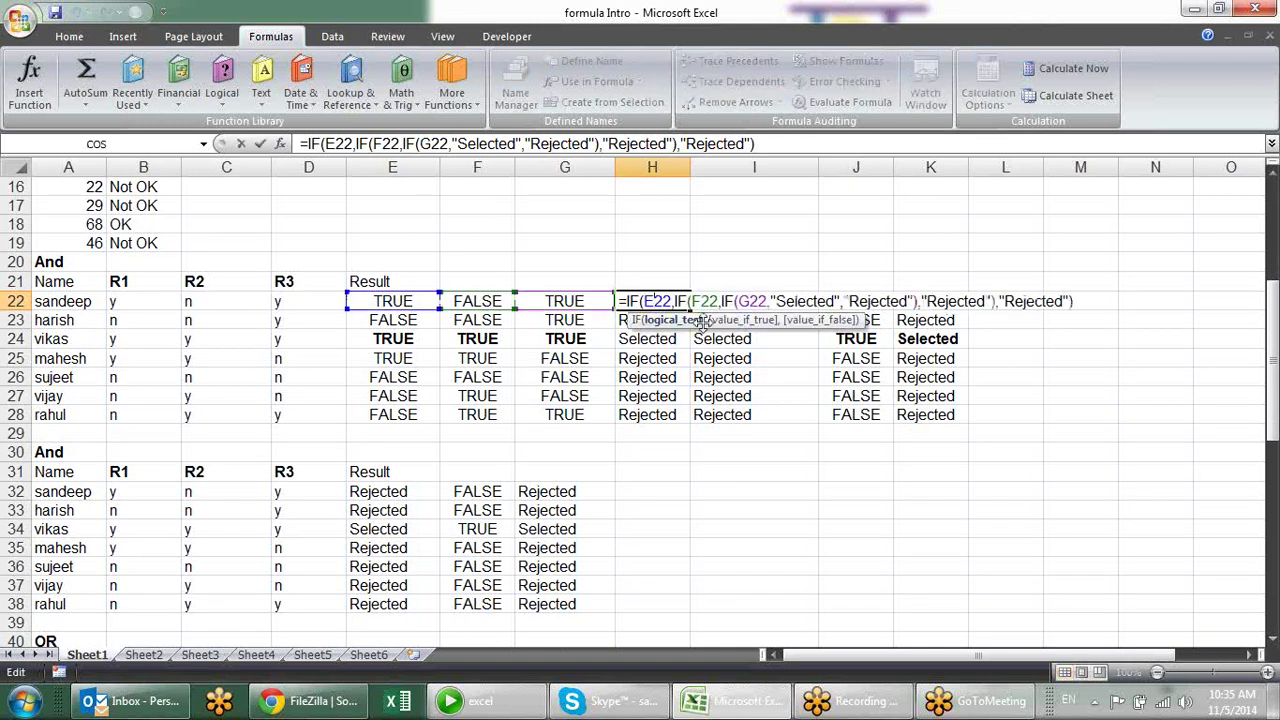
key("Escape")
left_click(706, 305)
double_click(706, 305)
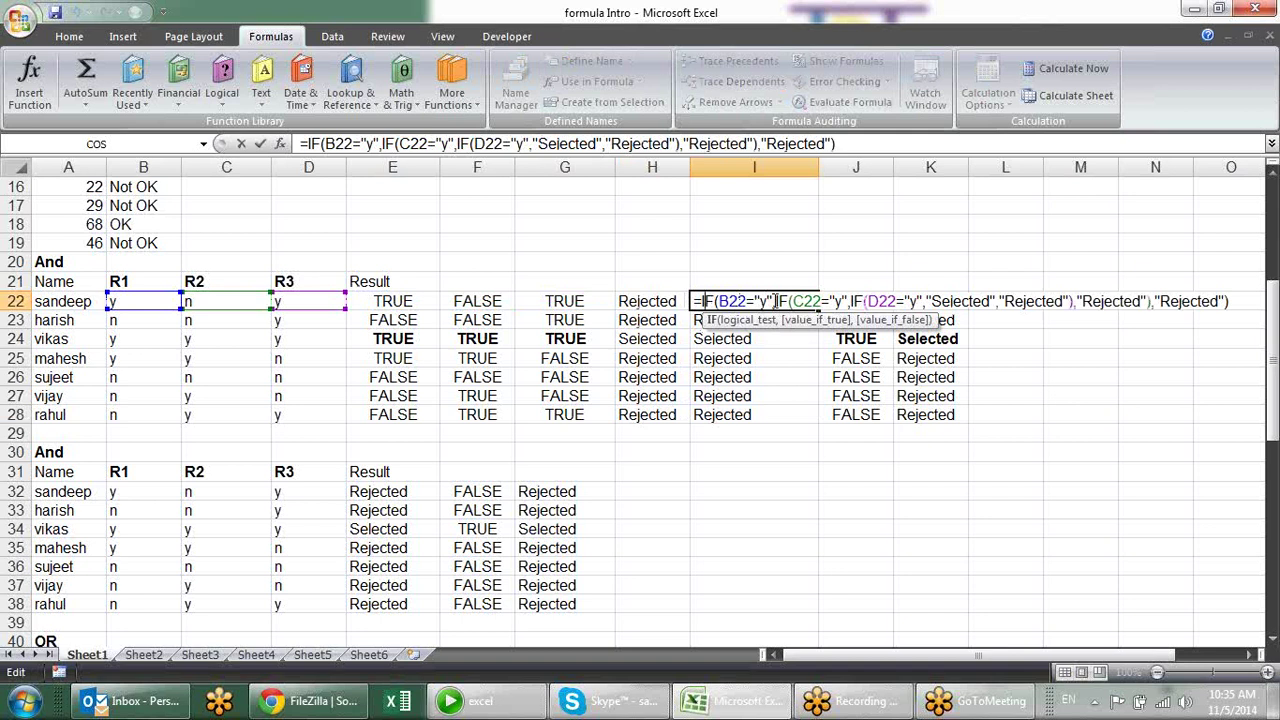
left_click(793, 321)
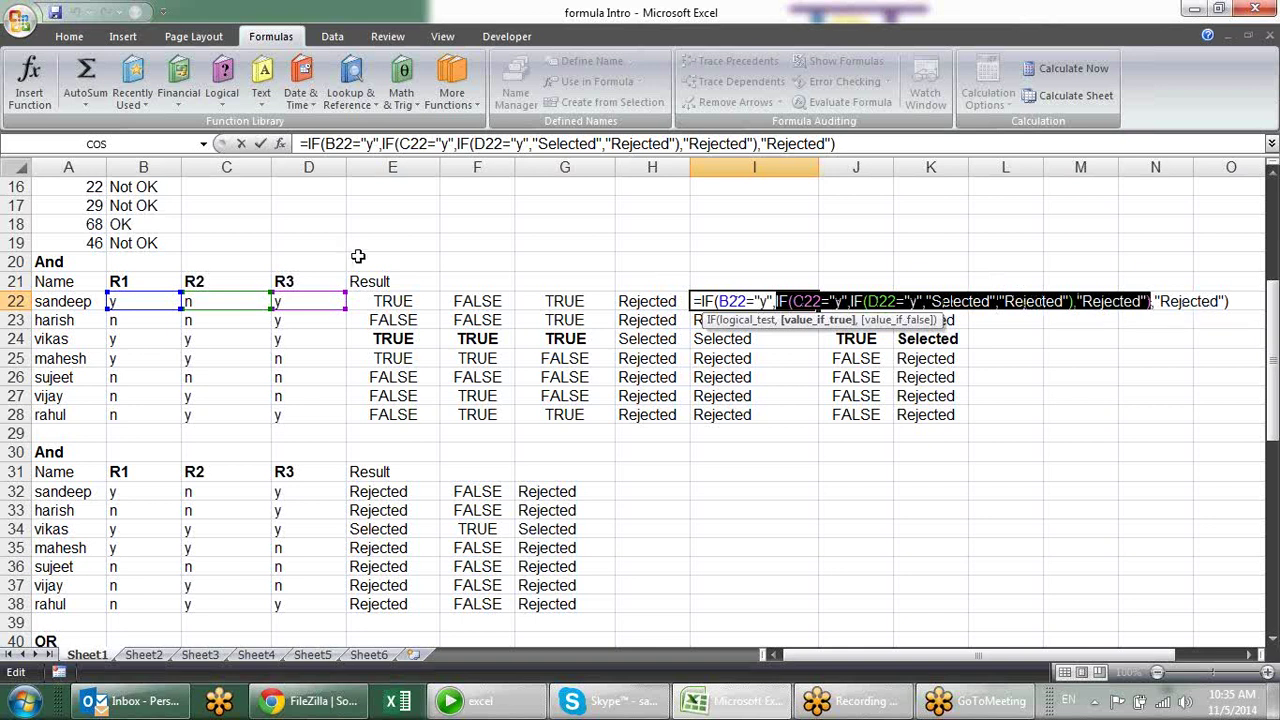
key("Return")
key("Up")
key("Right")
key("F2")
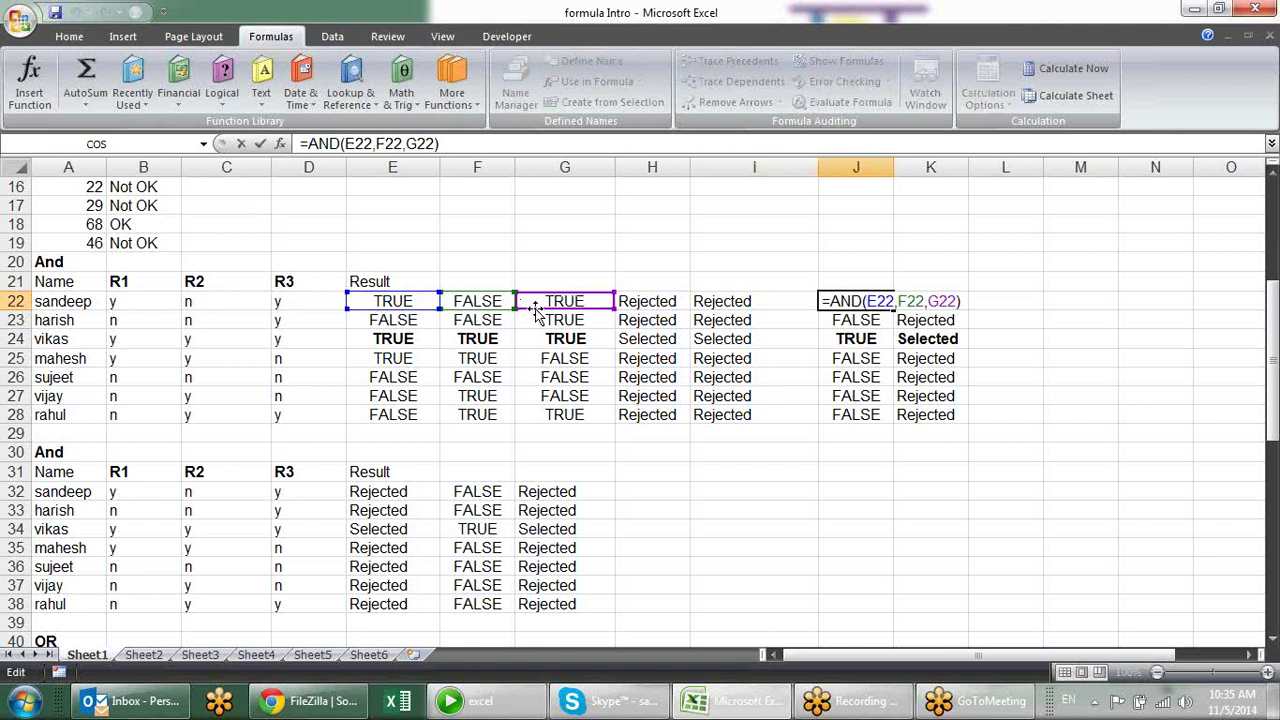
left_click(886, 300)
left_click(918, 300)
left_click(935, 300)
left_click(907, 300)
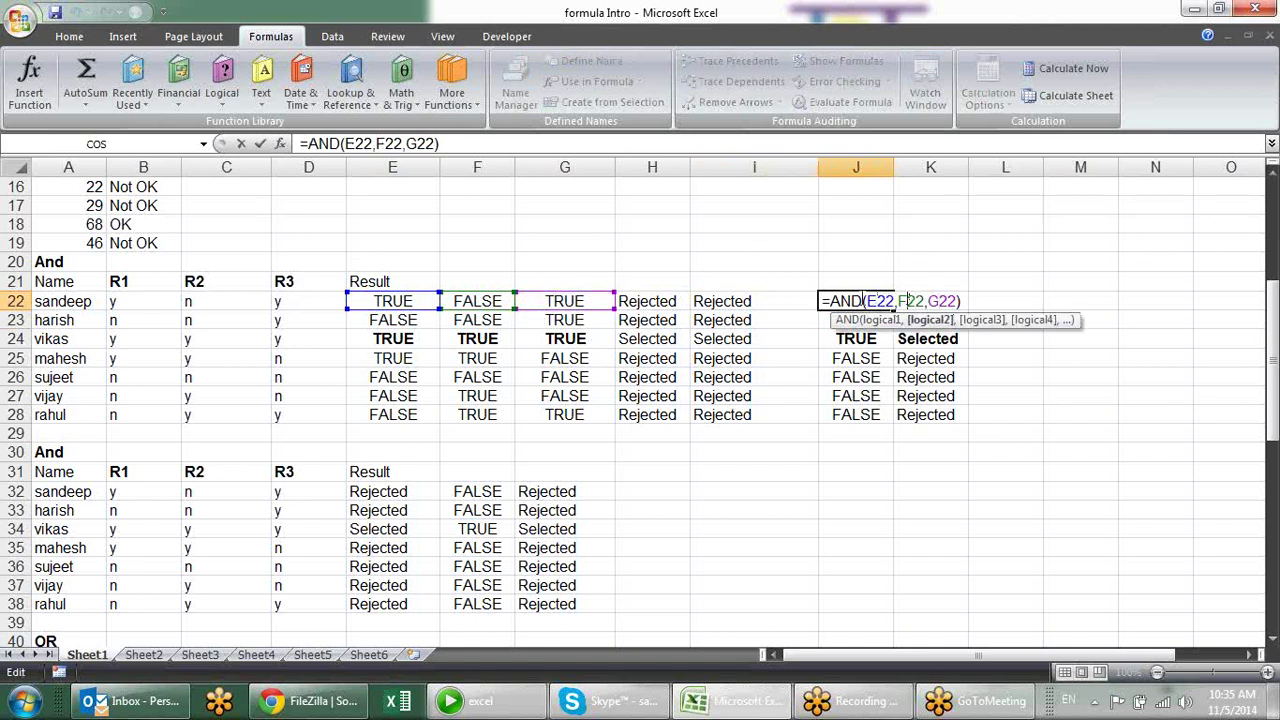
left_click(880, 300)
key("Return")
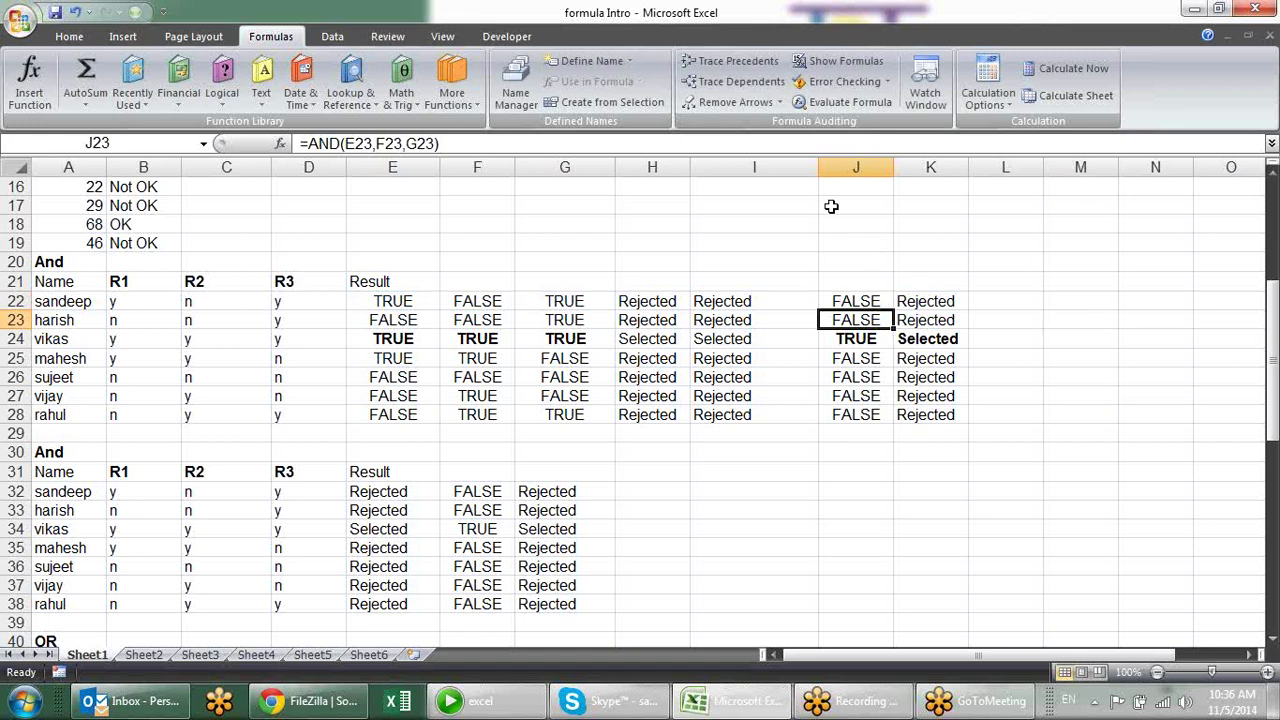
mouse_move(135, 303)
left_mouse_down()
mouse_move(303, 289)
mouse_move(304, 306)
left_mouse_up()
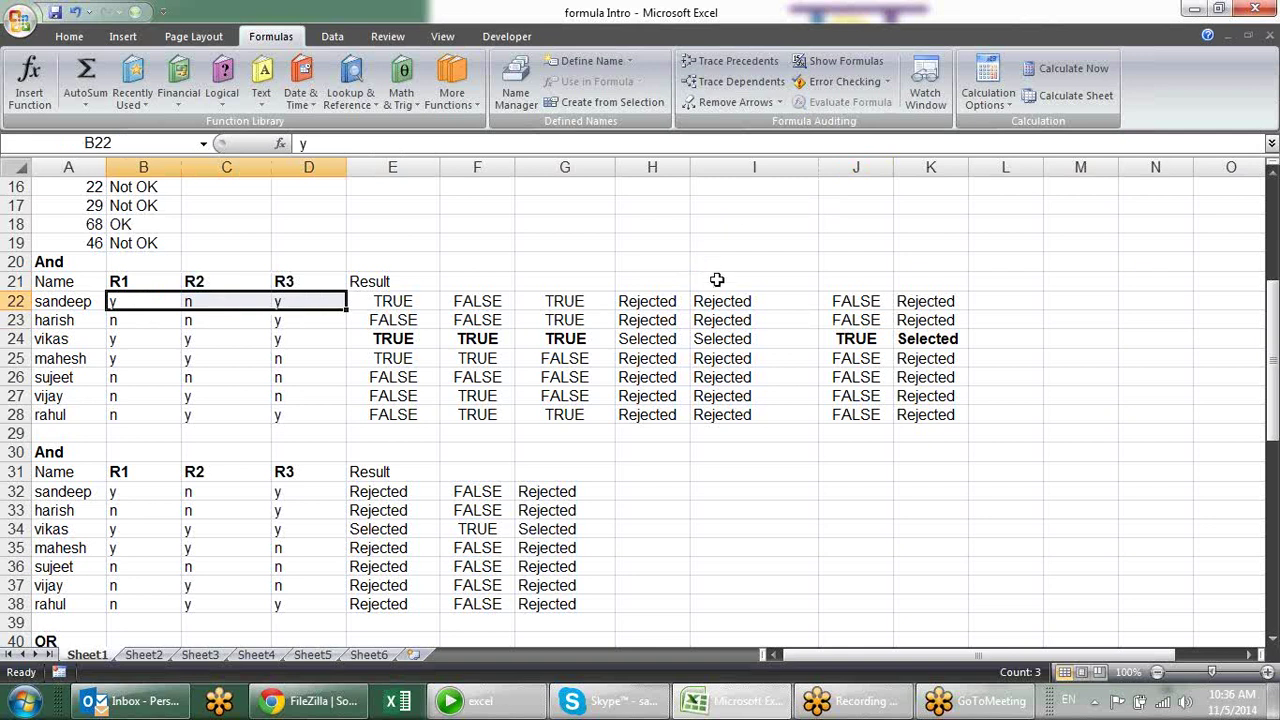
double_click(864, 339)
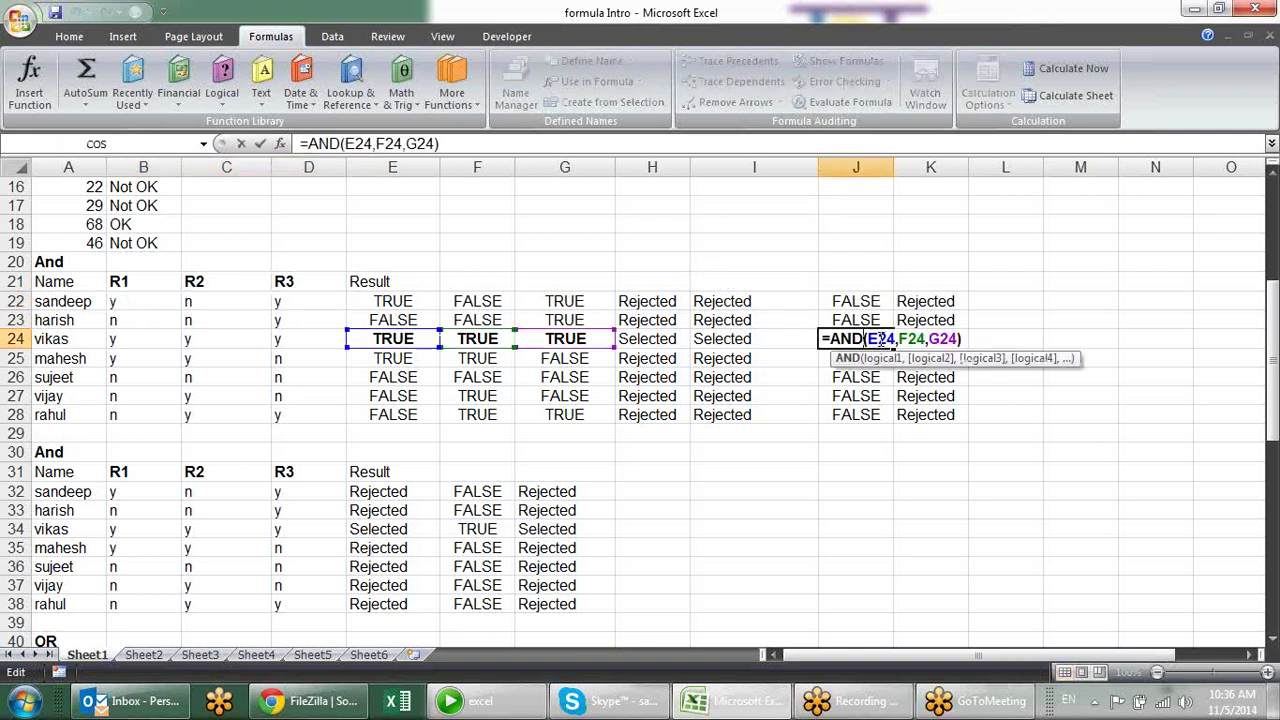
left_click(926, 296)
double_click(926, 297)
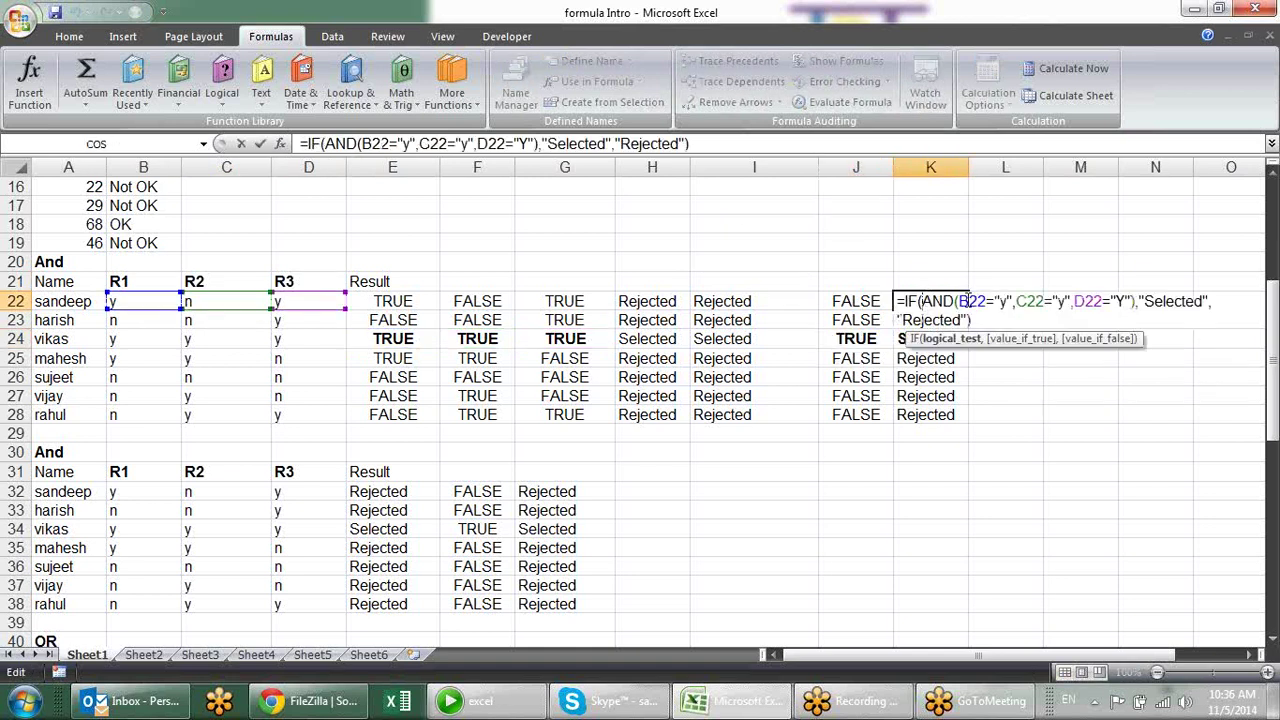
left_click_drag(959, 300, 984, 349)
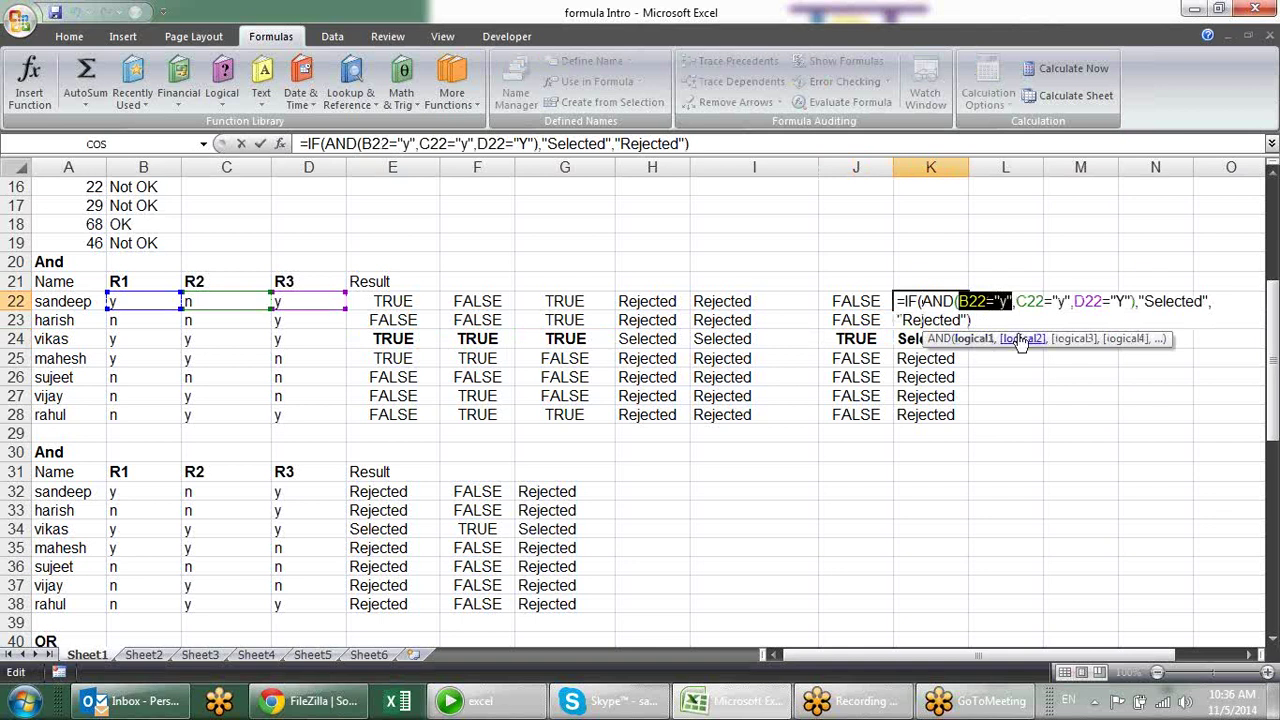
left_click(1022, 340)
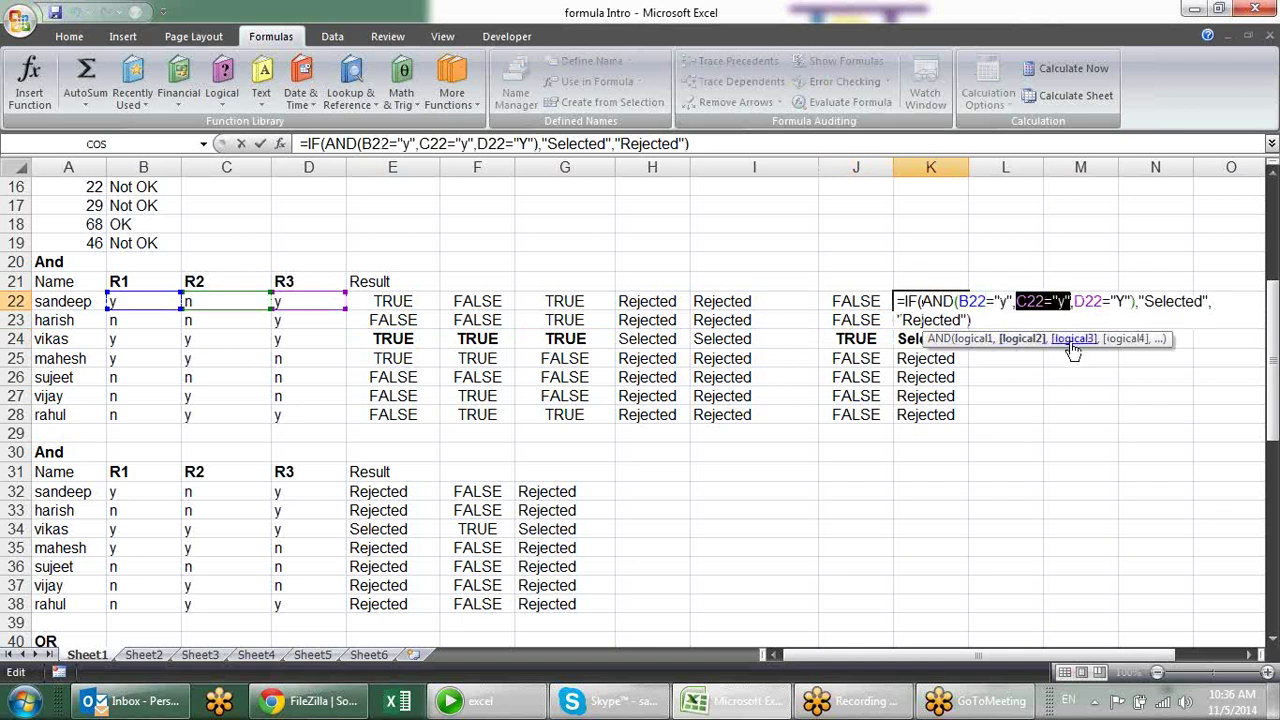
left_click(1073, 340)
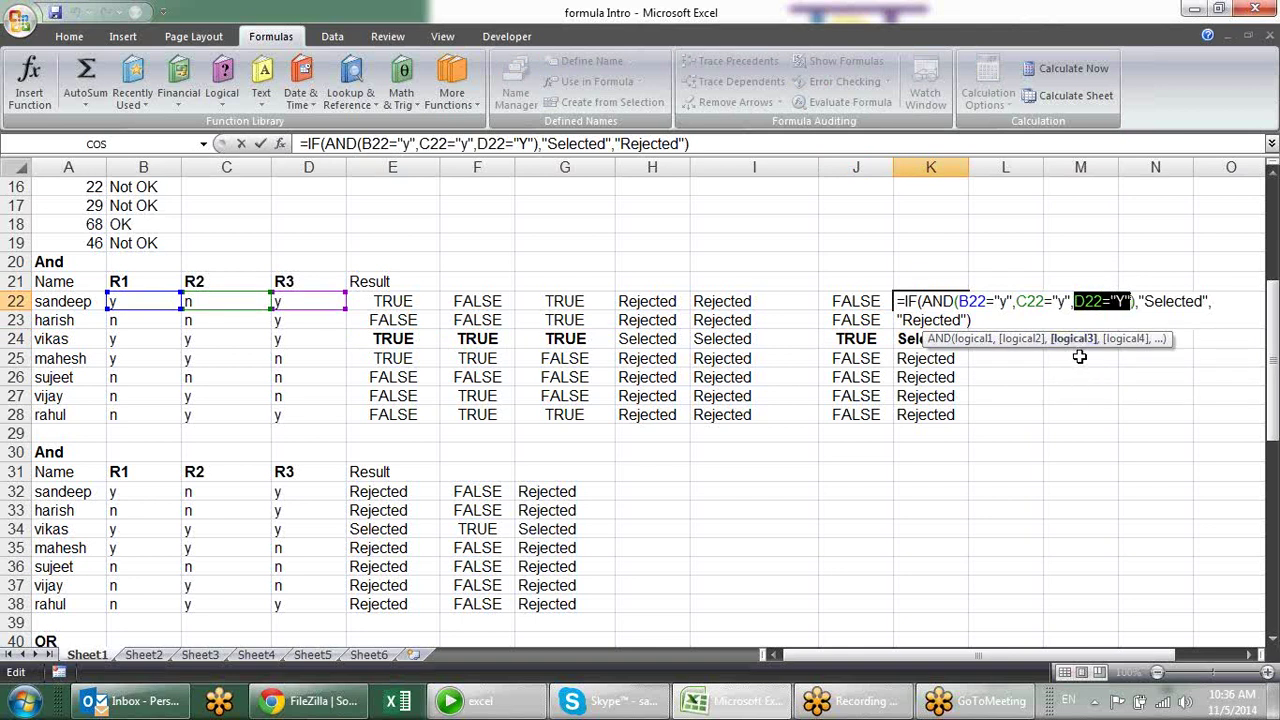
key("F9")
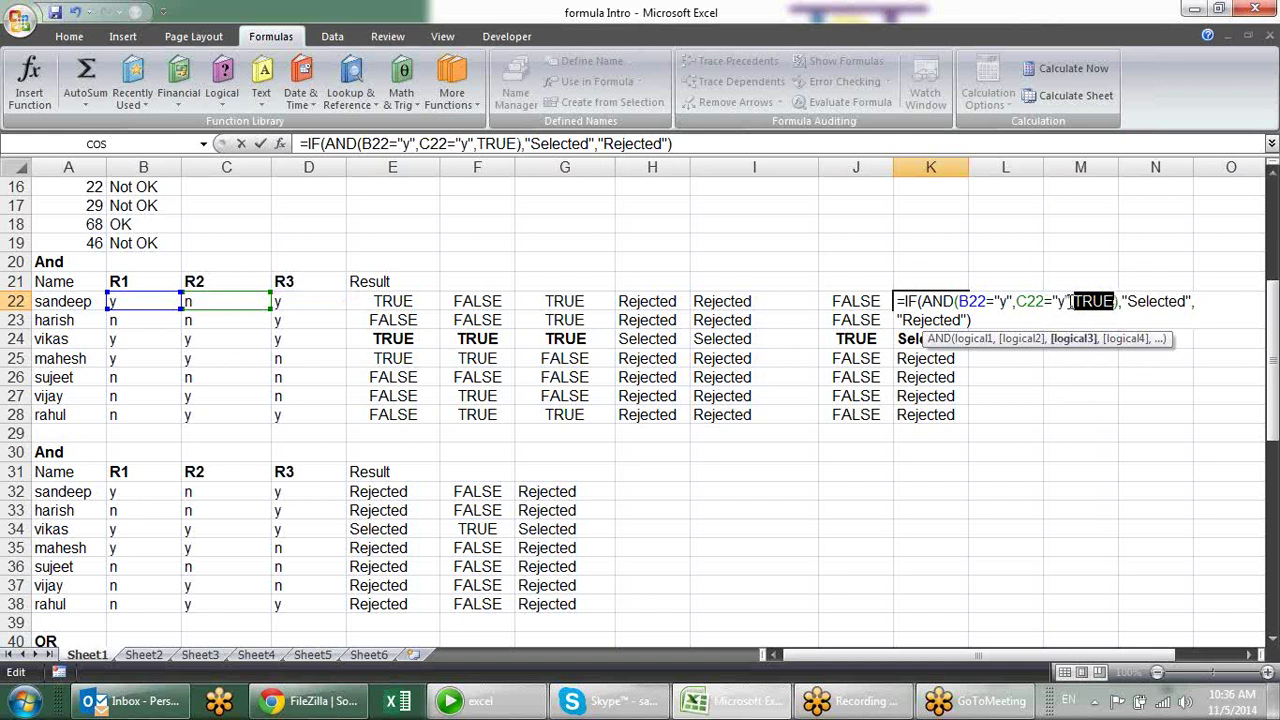
left_click(1024, 339)
key("F9")
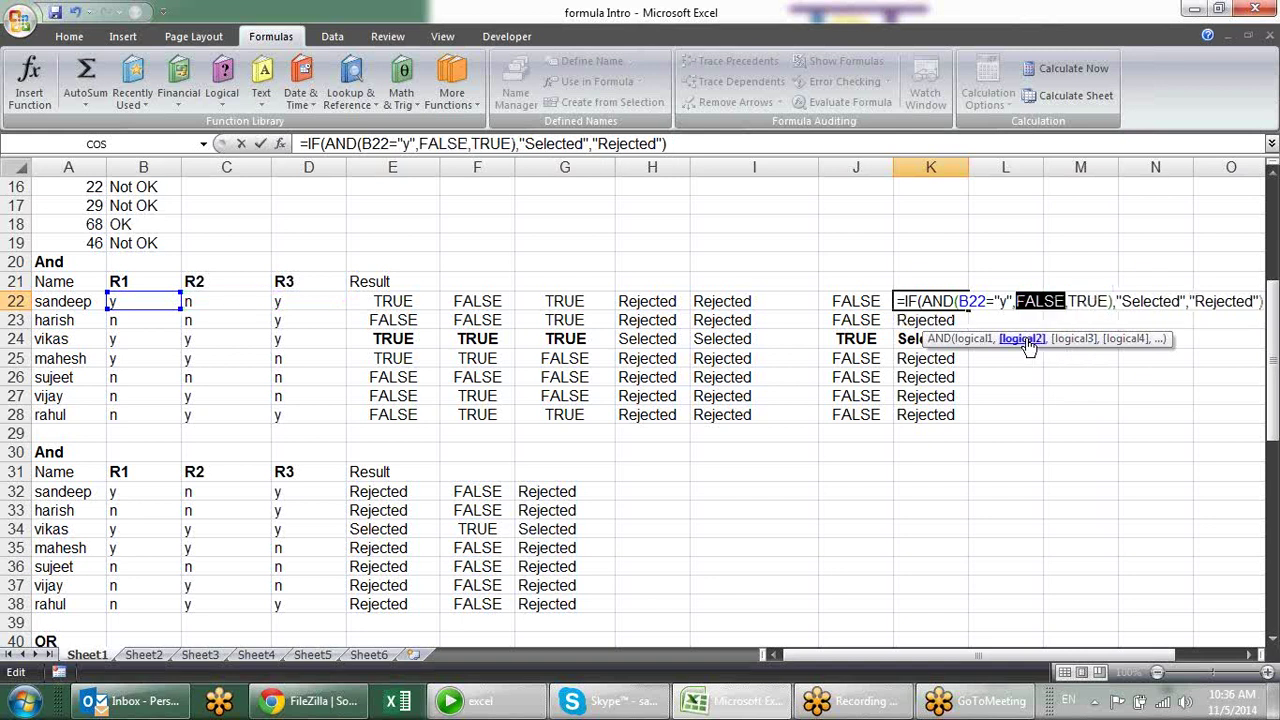
left_click(982, 339)
key("F9")
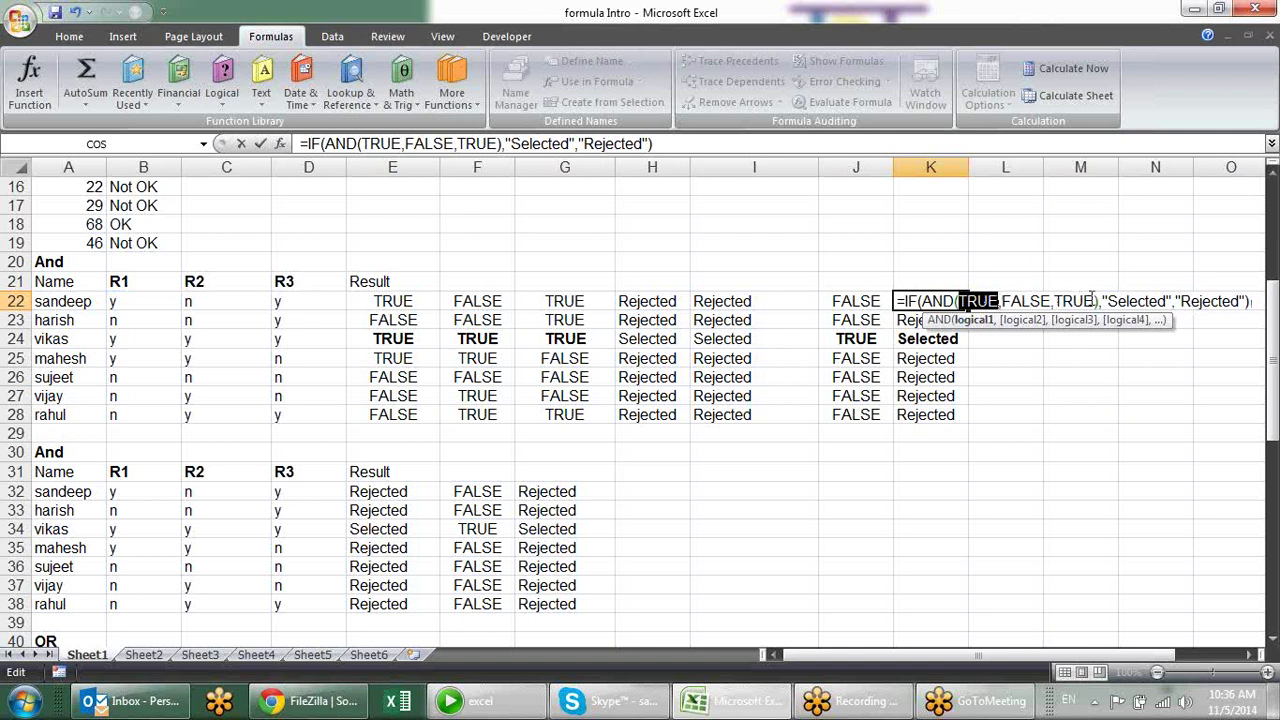
left_click_drag(1098, 301, 922, 301)
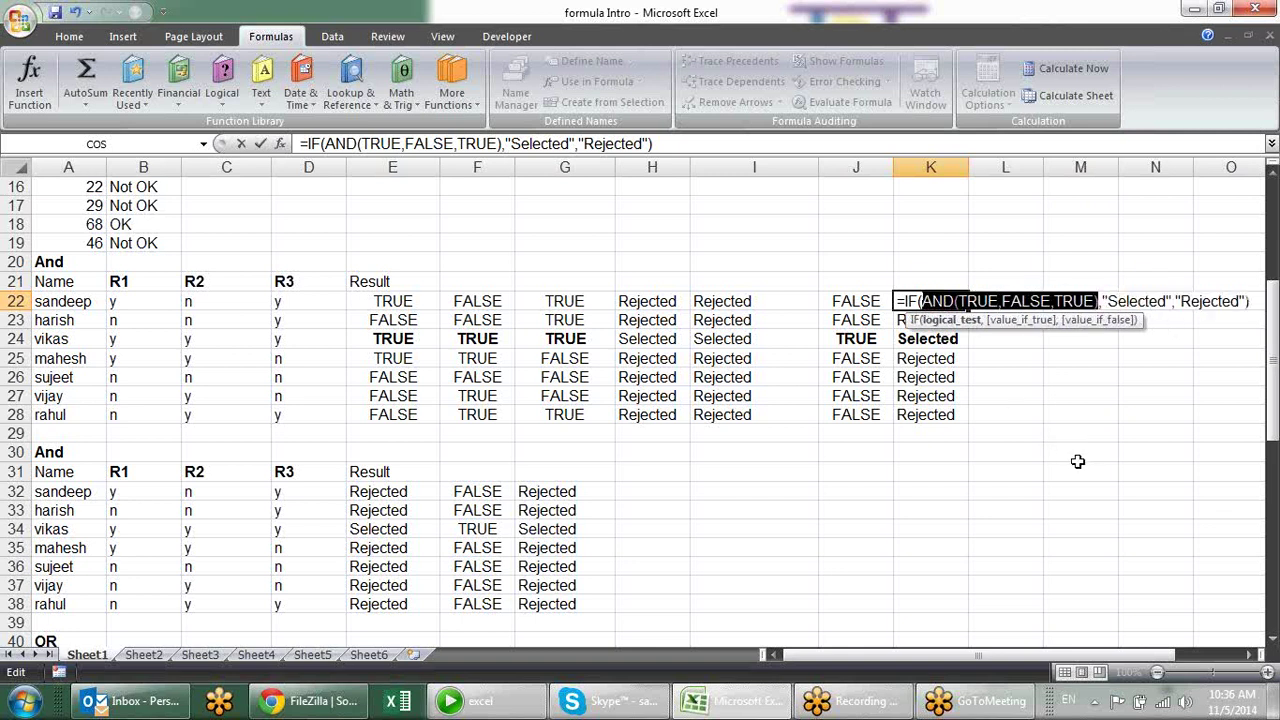
key("F9")
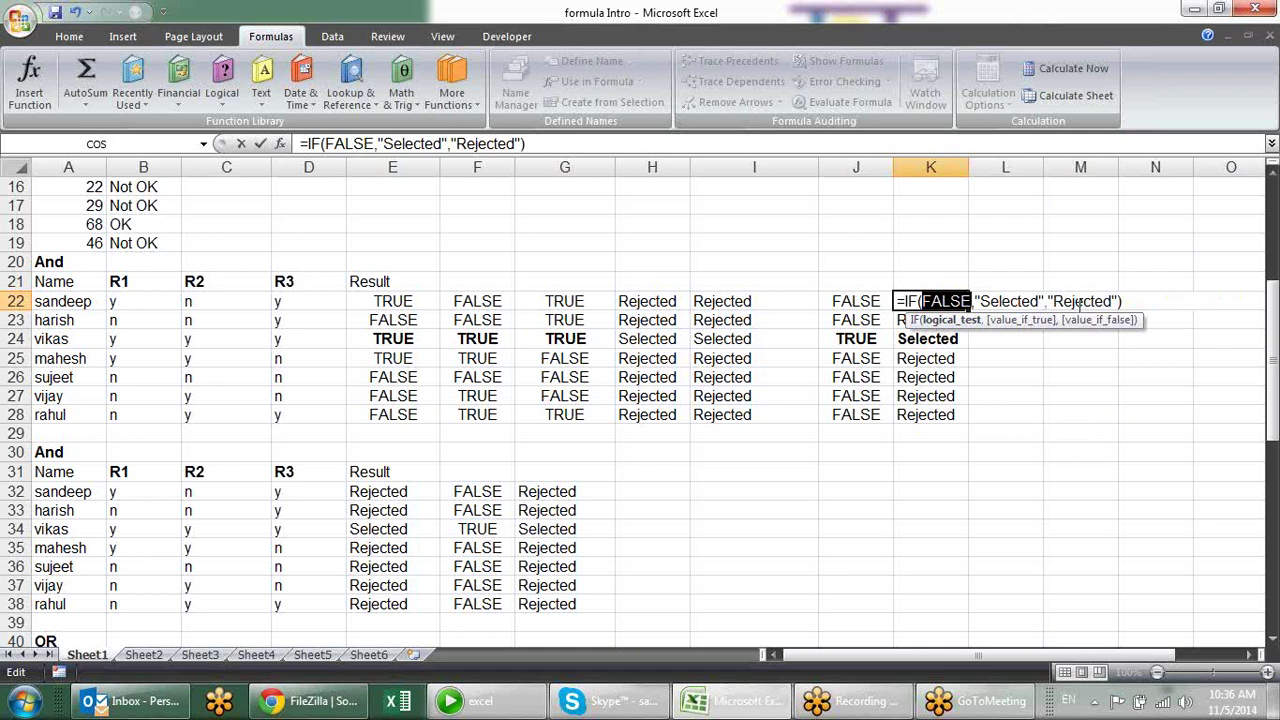
key("Escape")
left_click(940, 338)
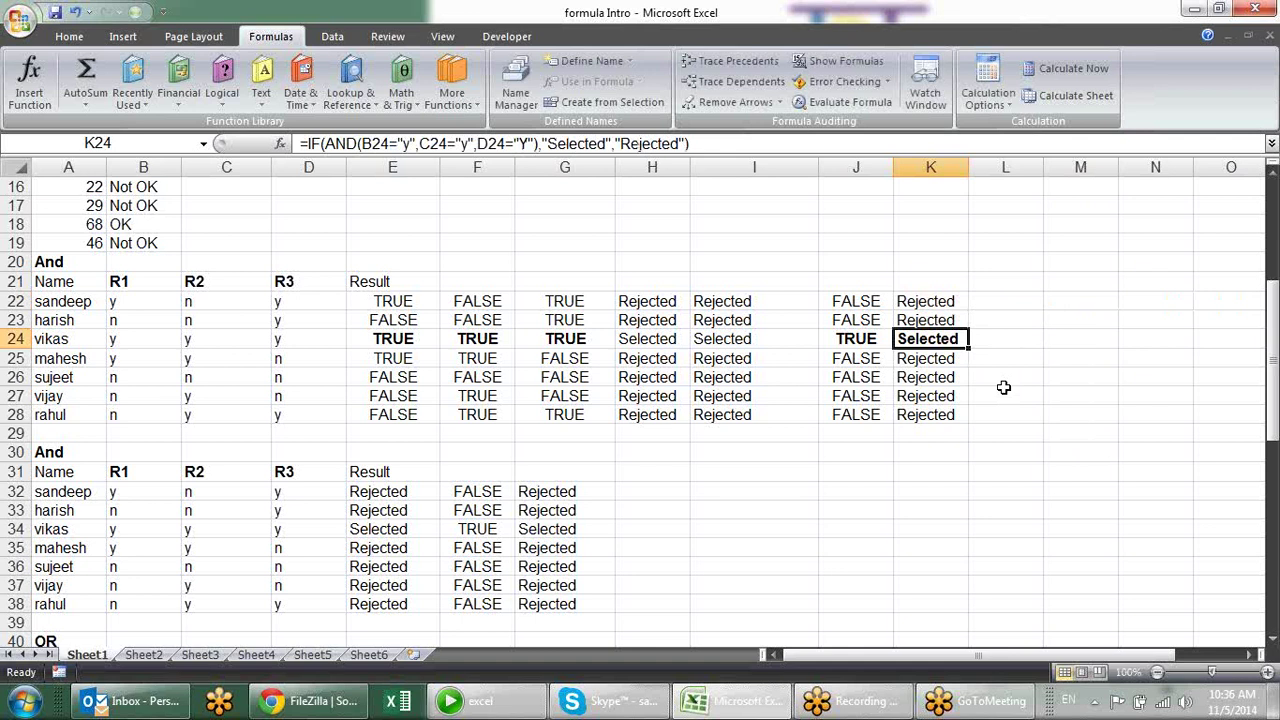
key("F2")
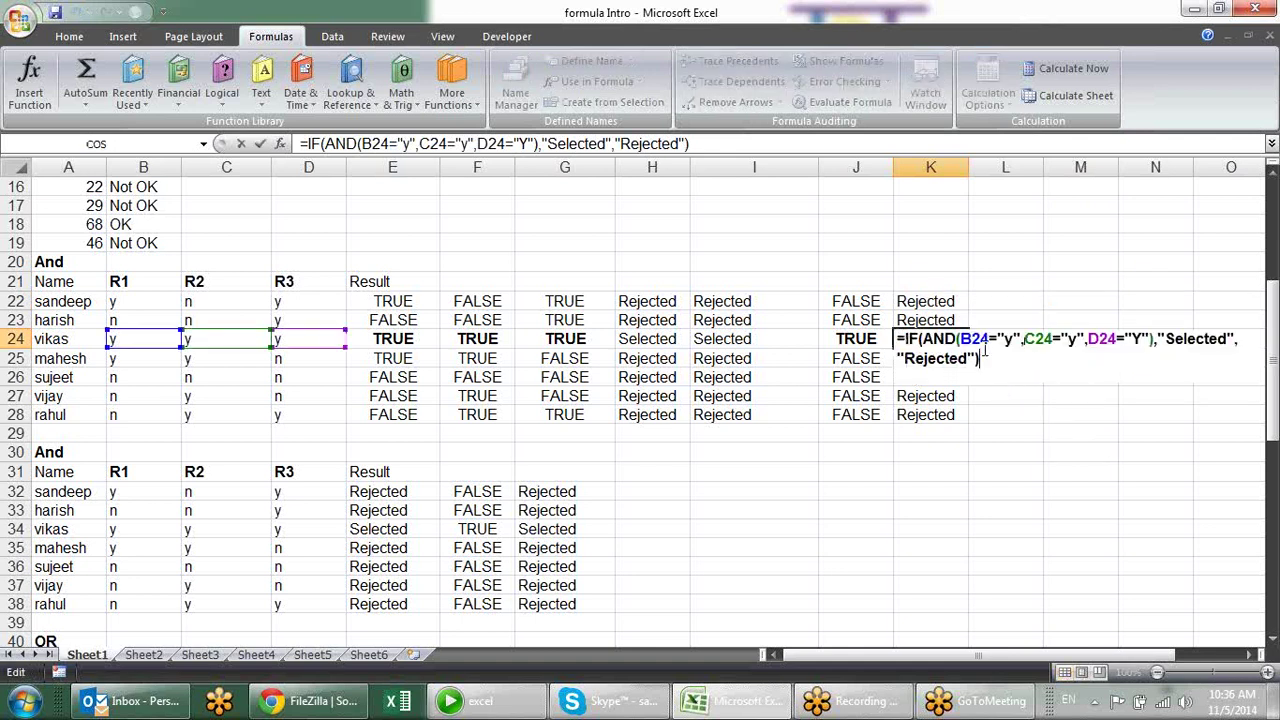
left_click(988, 340)
left_click(986, 397)
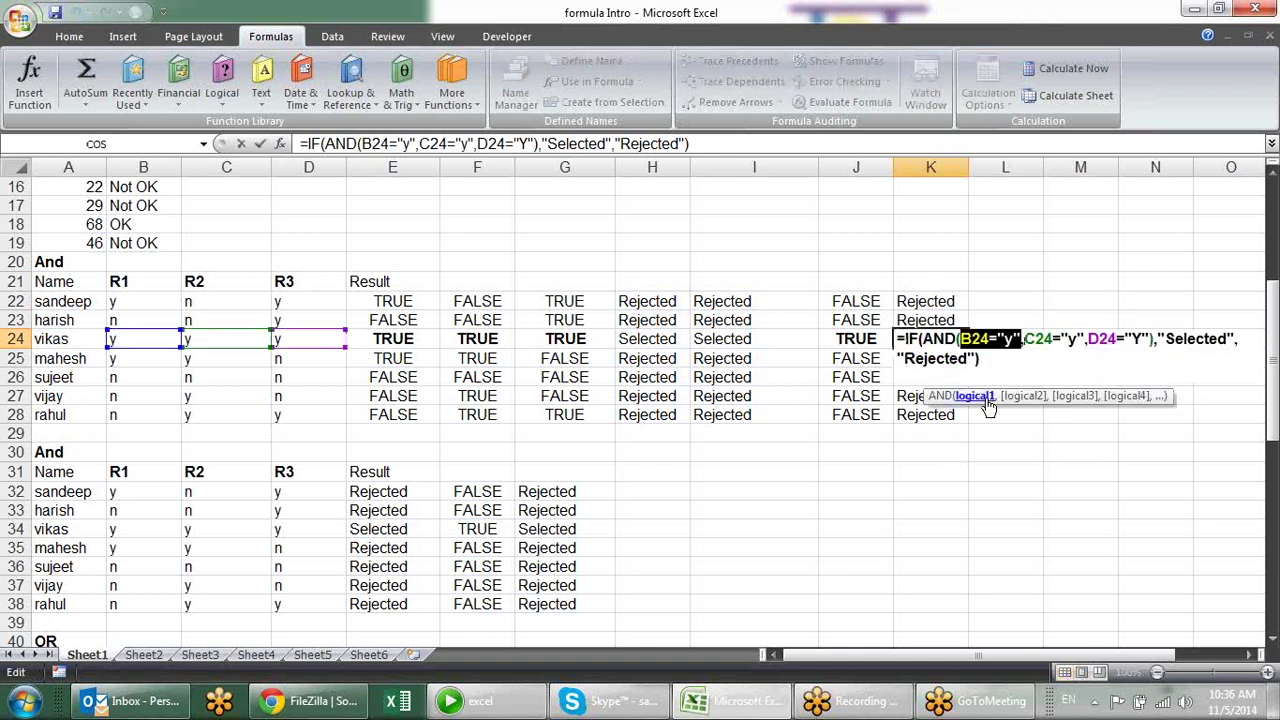
key("F9")
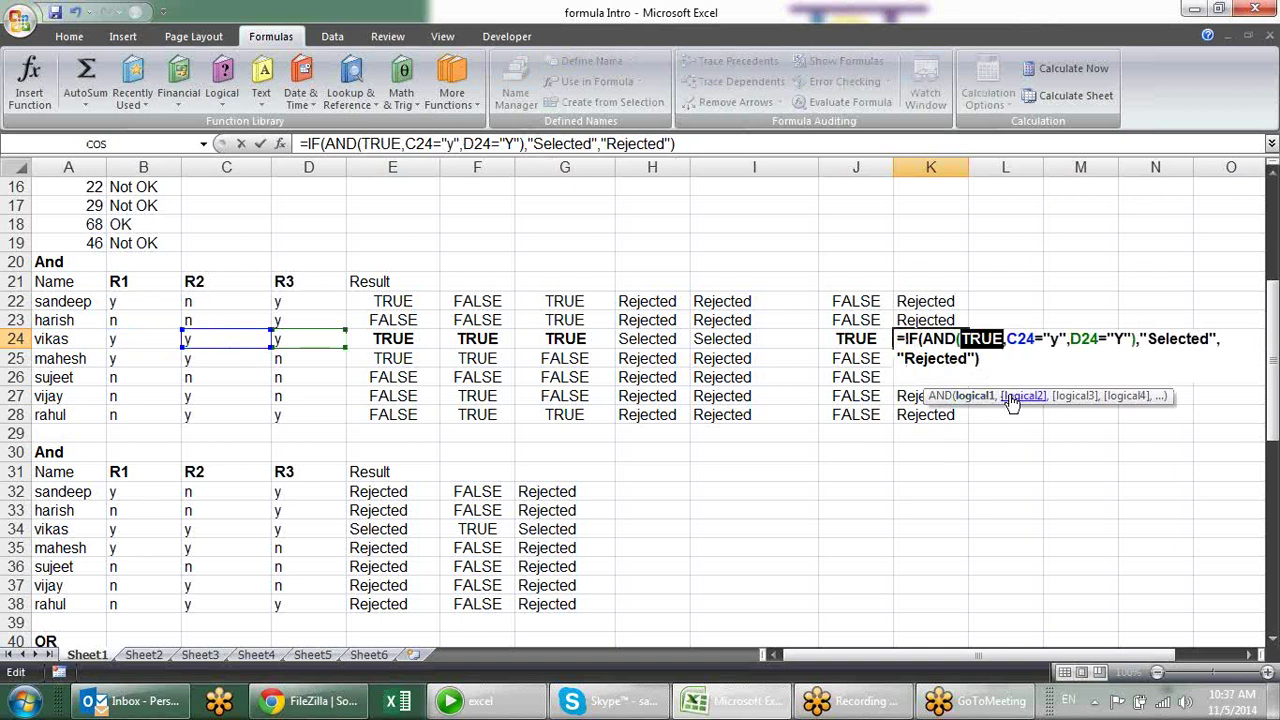
left_click(1045, 397)
key("F9")
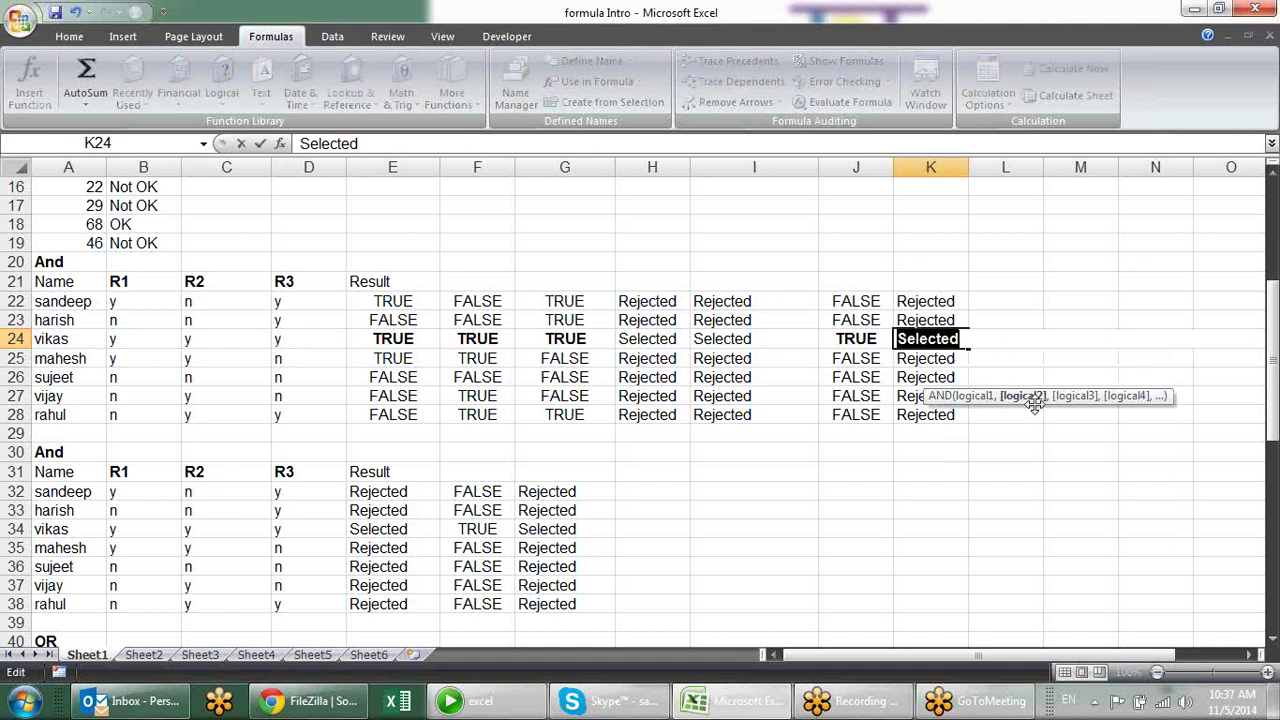
key("Escape")
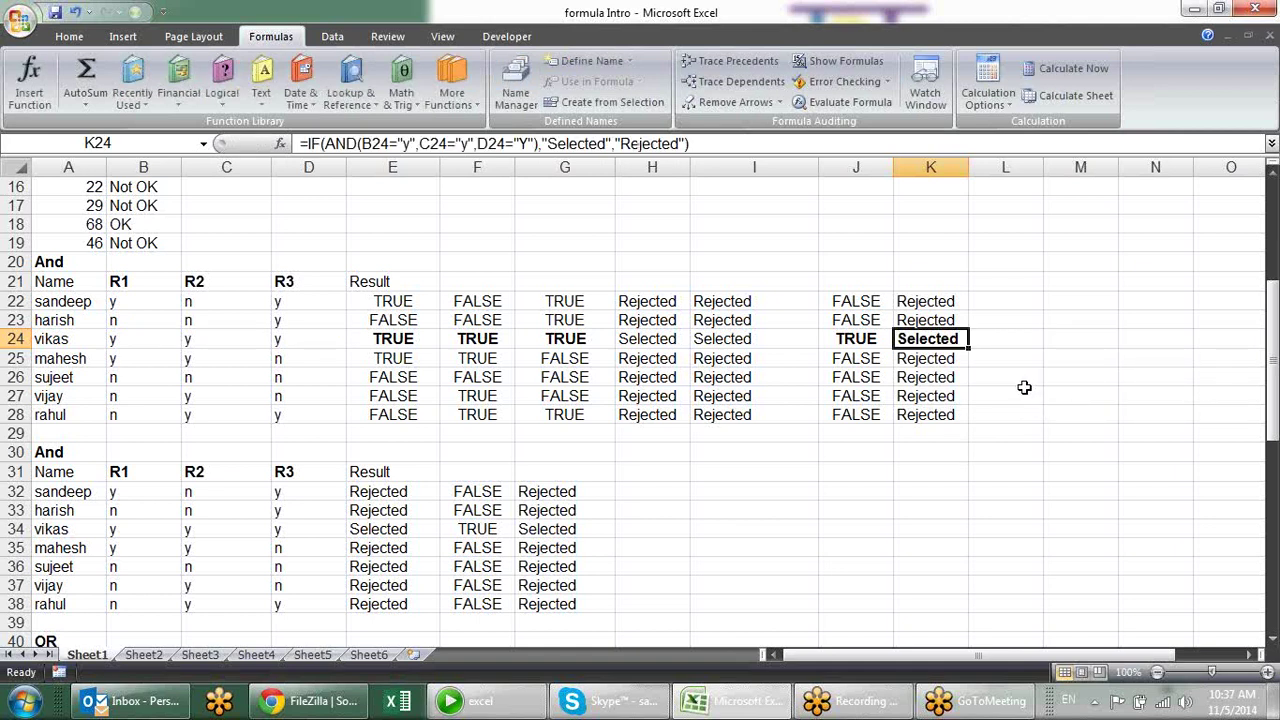
key("F2")
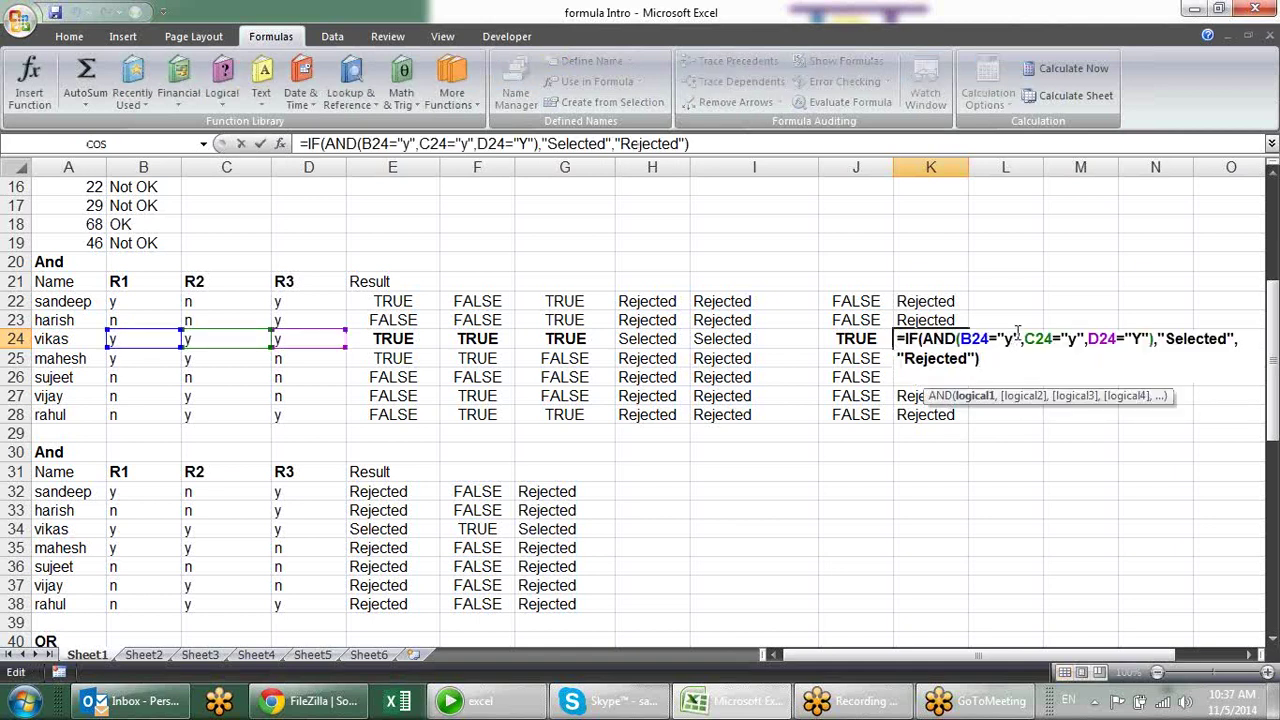
left_click_drag(1020, 338, 961, 339)
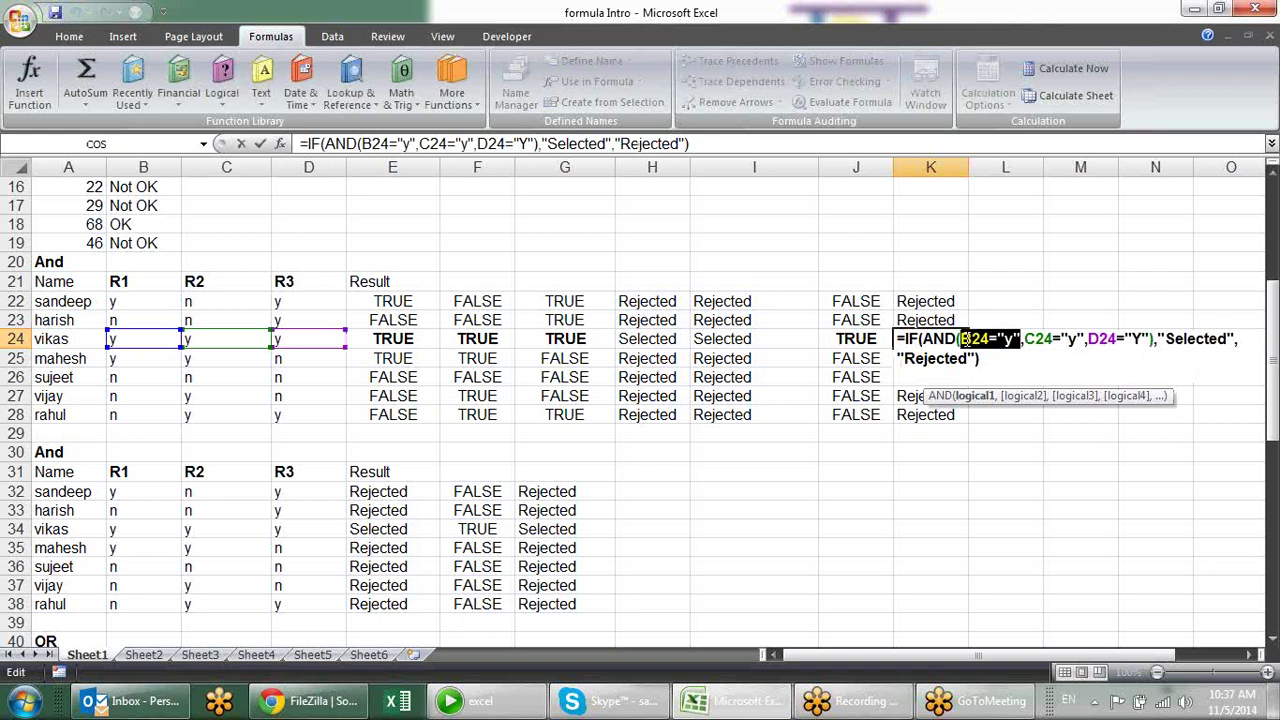
key("F9")
left_click_drag(1006, 339, 1063, 338)
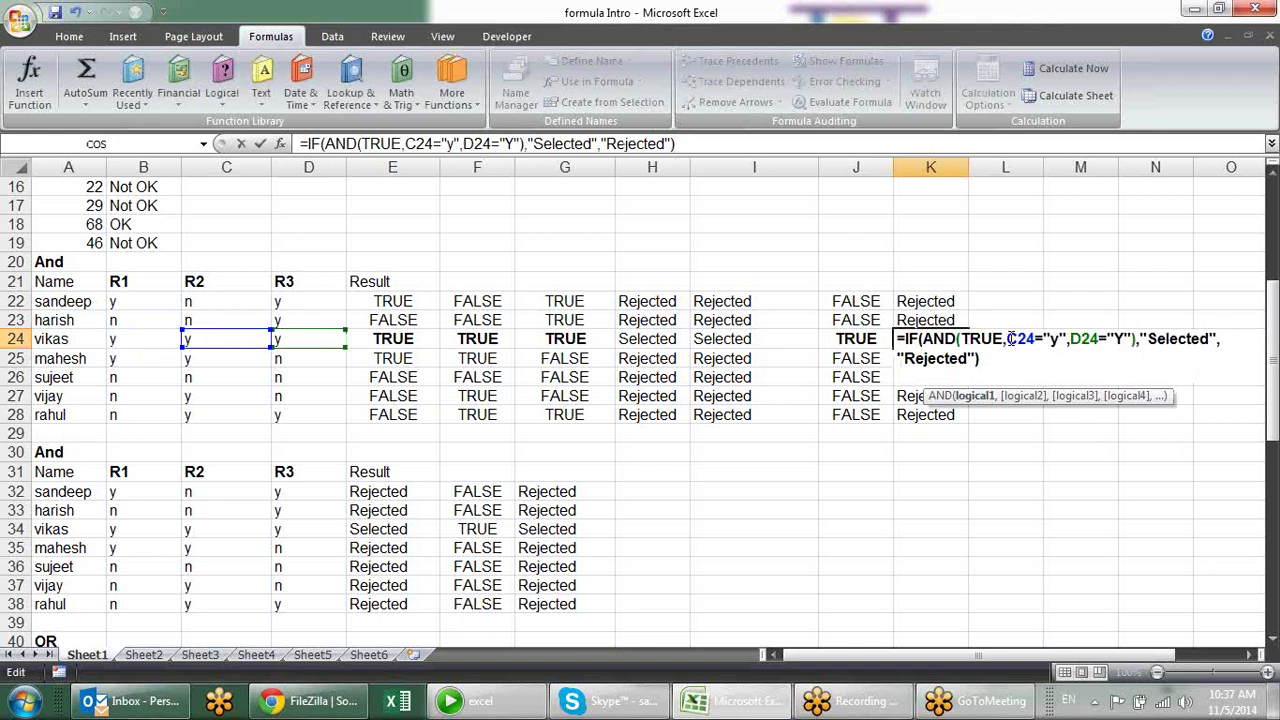
key("F9")
left_click(1053, 338)
left_click_drag(1053, 338, 1117, 338)
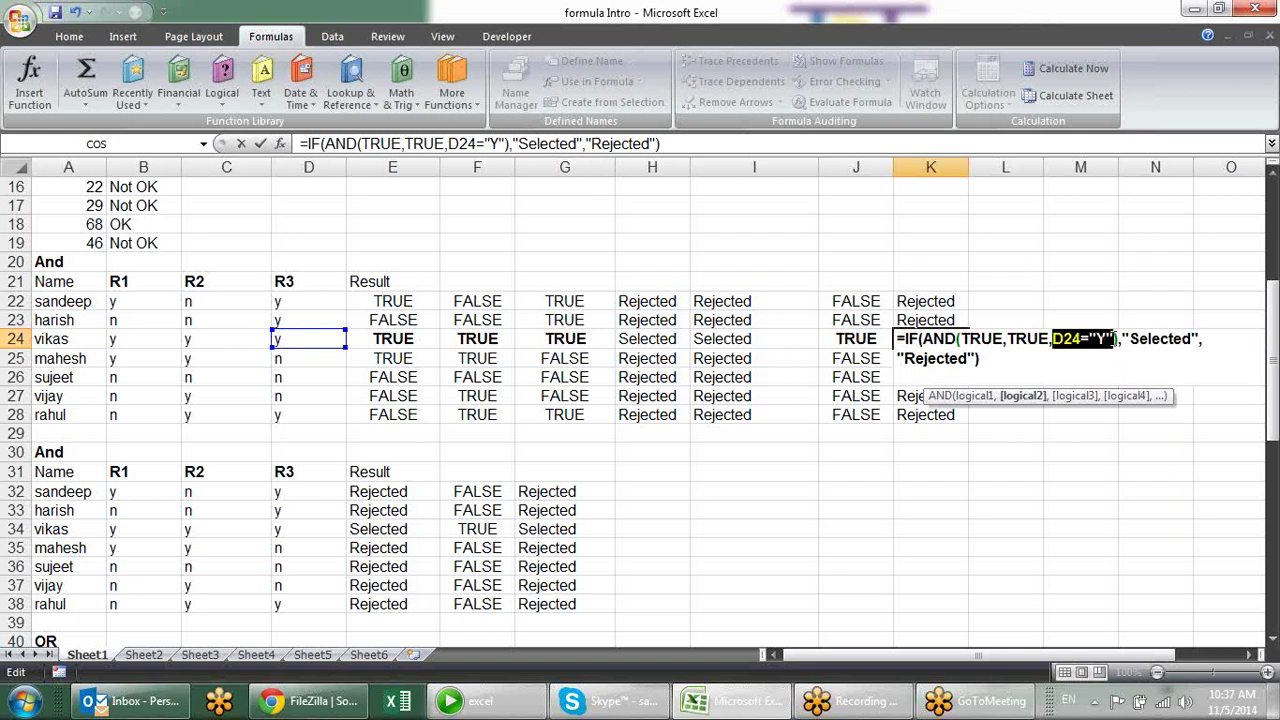
key("F9")
left_click(1097, 339)
mouse_move(1097, 339)
left_mouse_down()
mouse_move(927, 340)
mouse_move(1101, 341)
left_mouse_up()
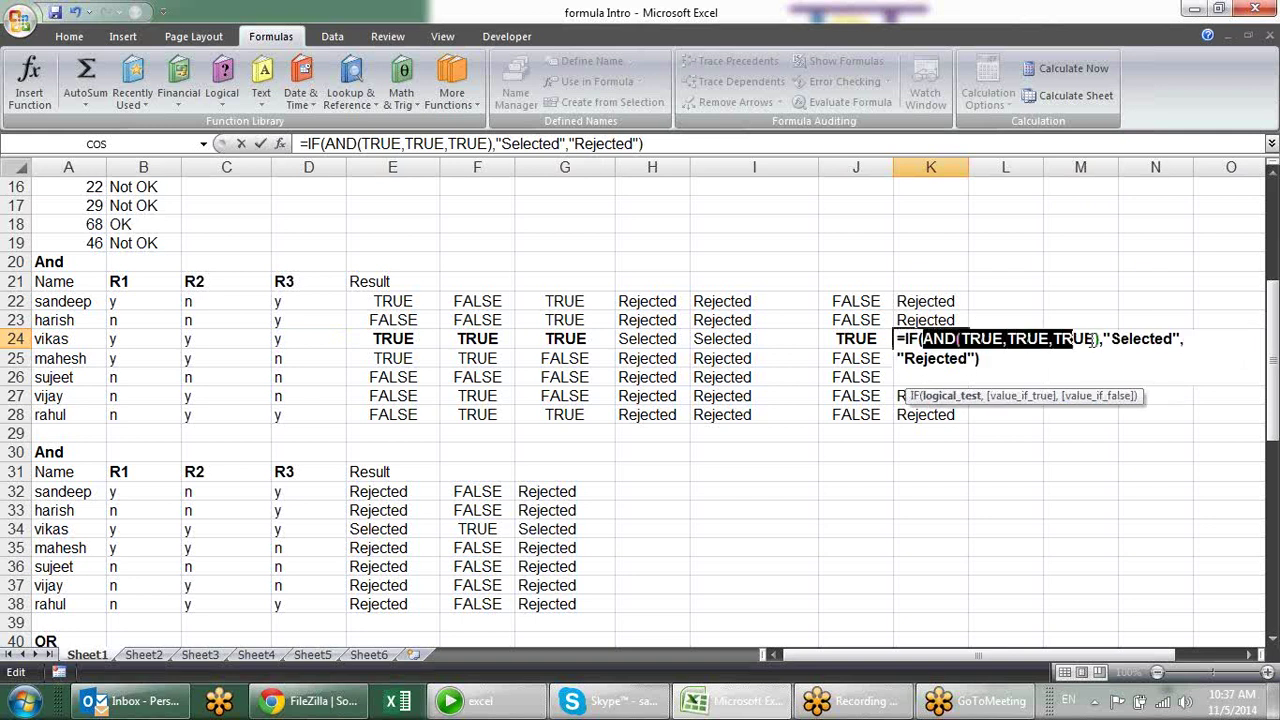
key("F9")
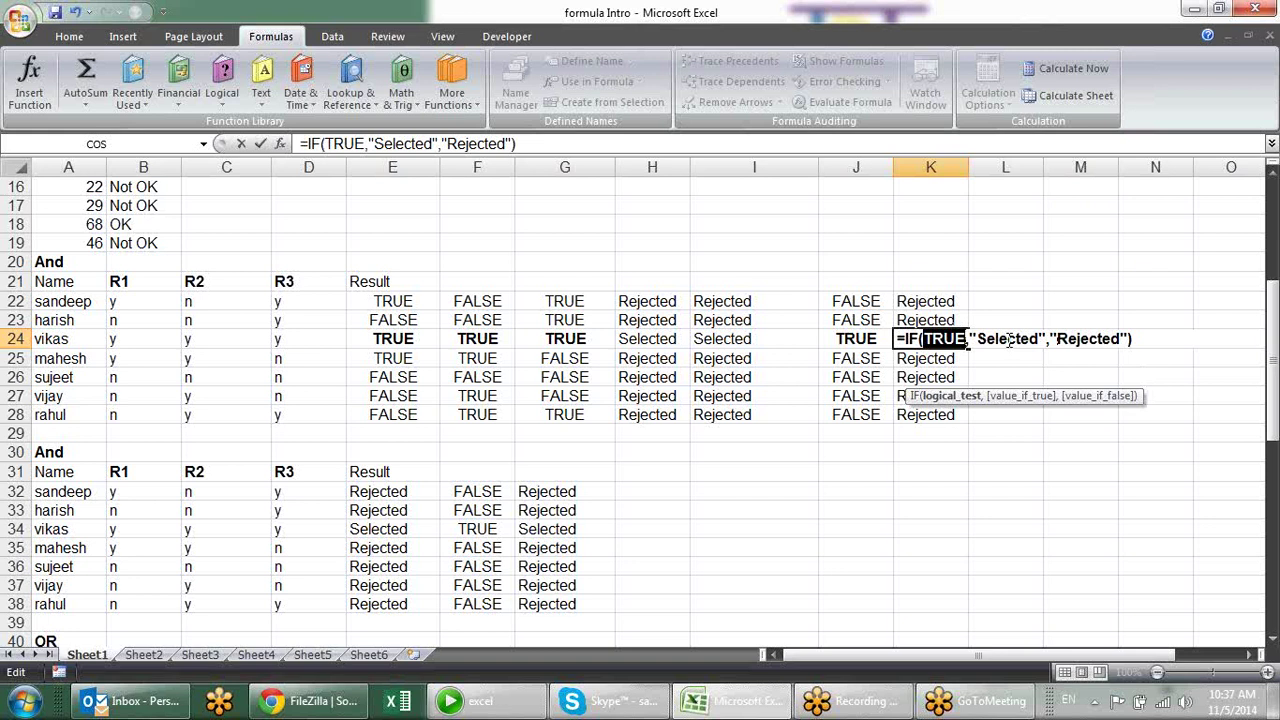
left_click(1008, 340)
key("F9")
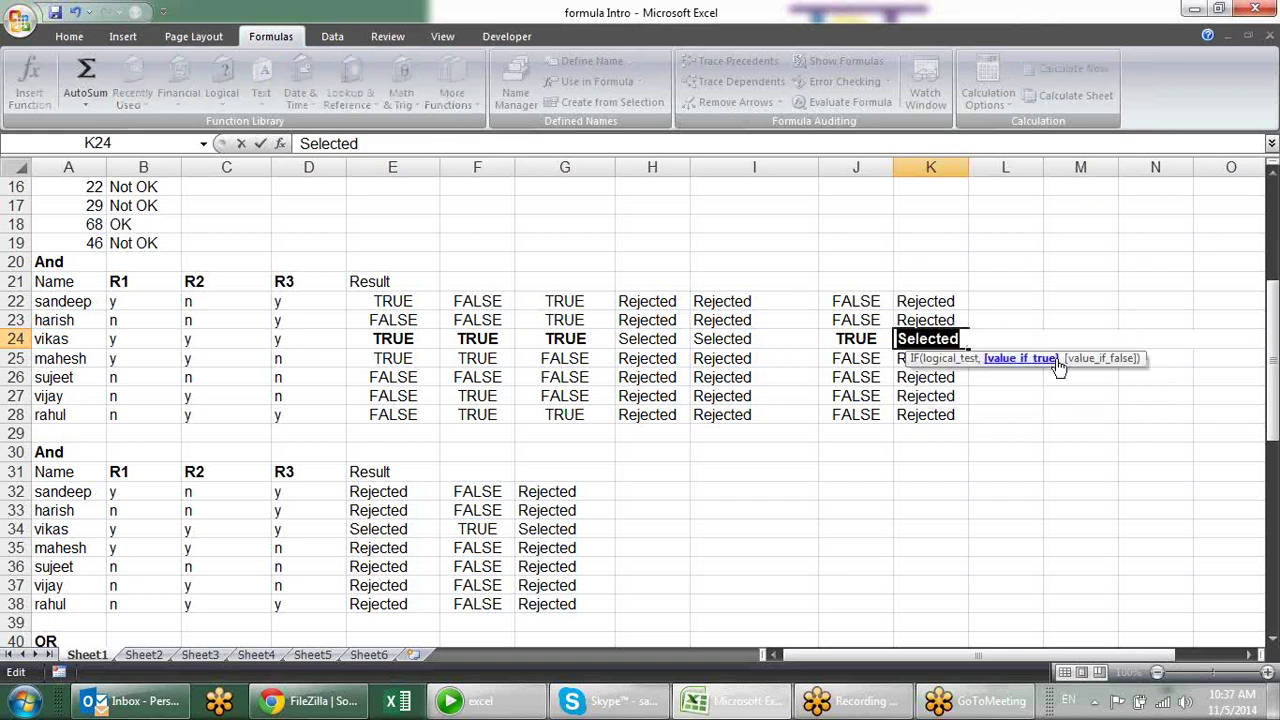
key("Escape")
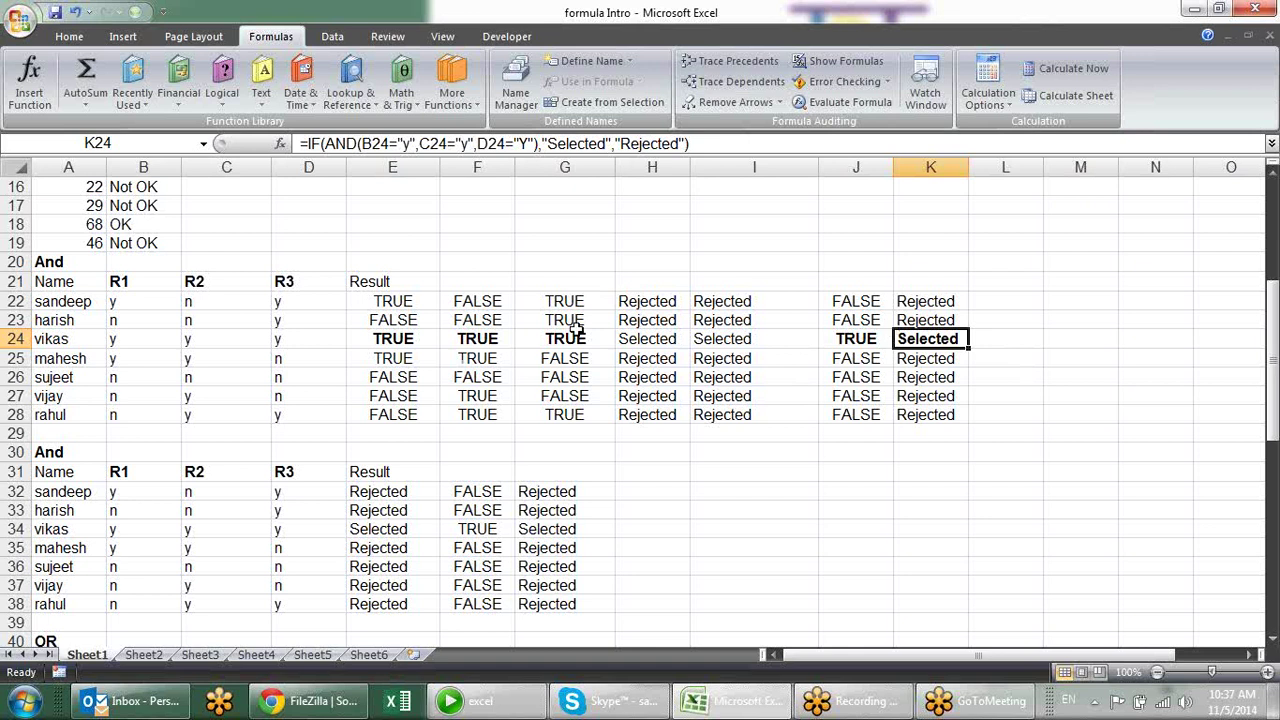
Step: Review the result formulas in E32, F32 and G33 of the AND table
scroll(571, 326, "down", 2)
scroll(571, 326, "down", 3)
scroll(571, 326, "up", 1)
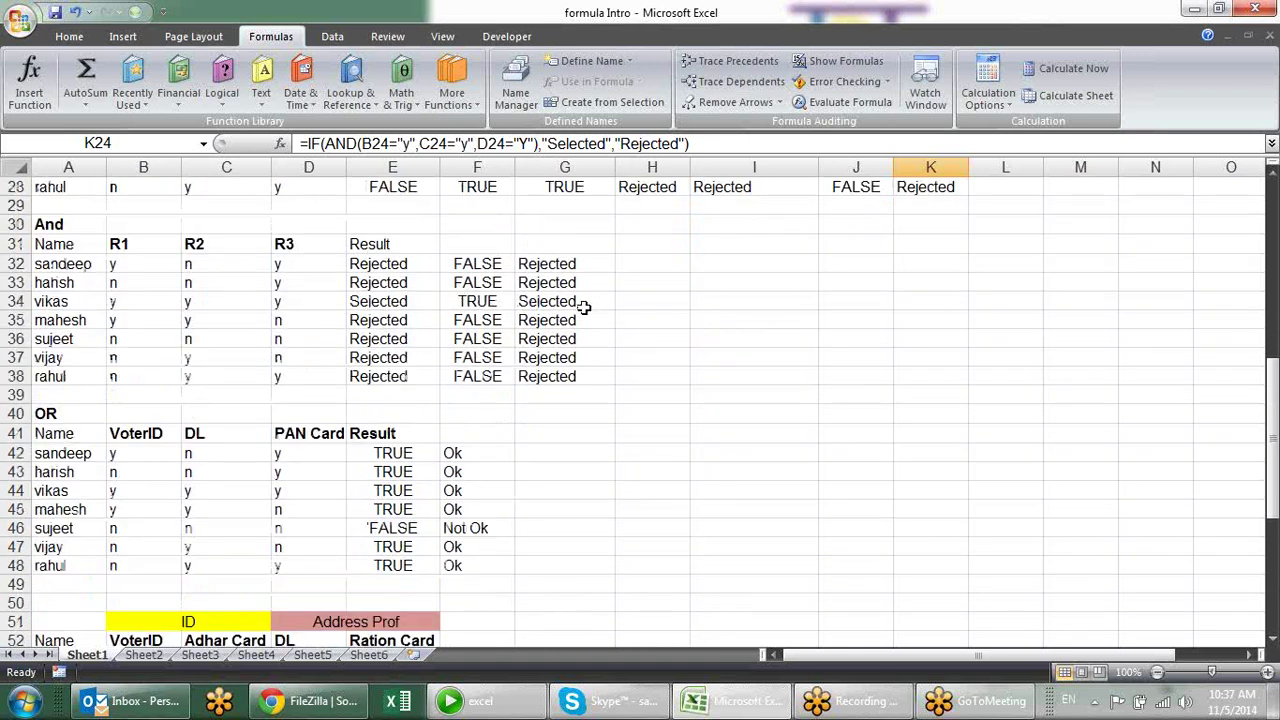
left_click(431, 261)
left_click(503, 265)
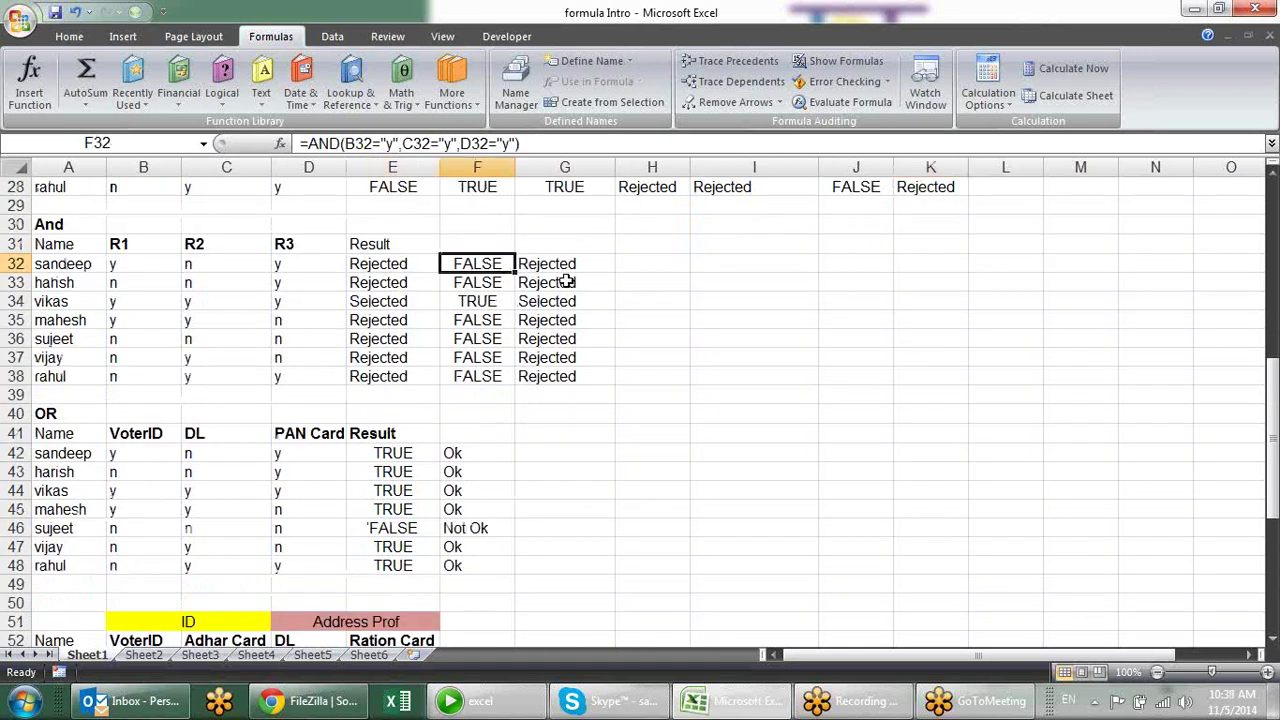
left_click(565, 281)
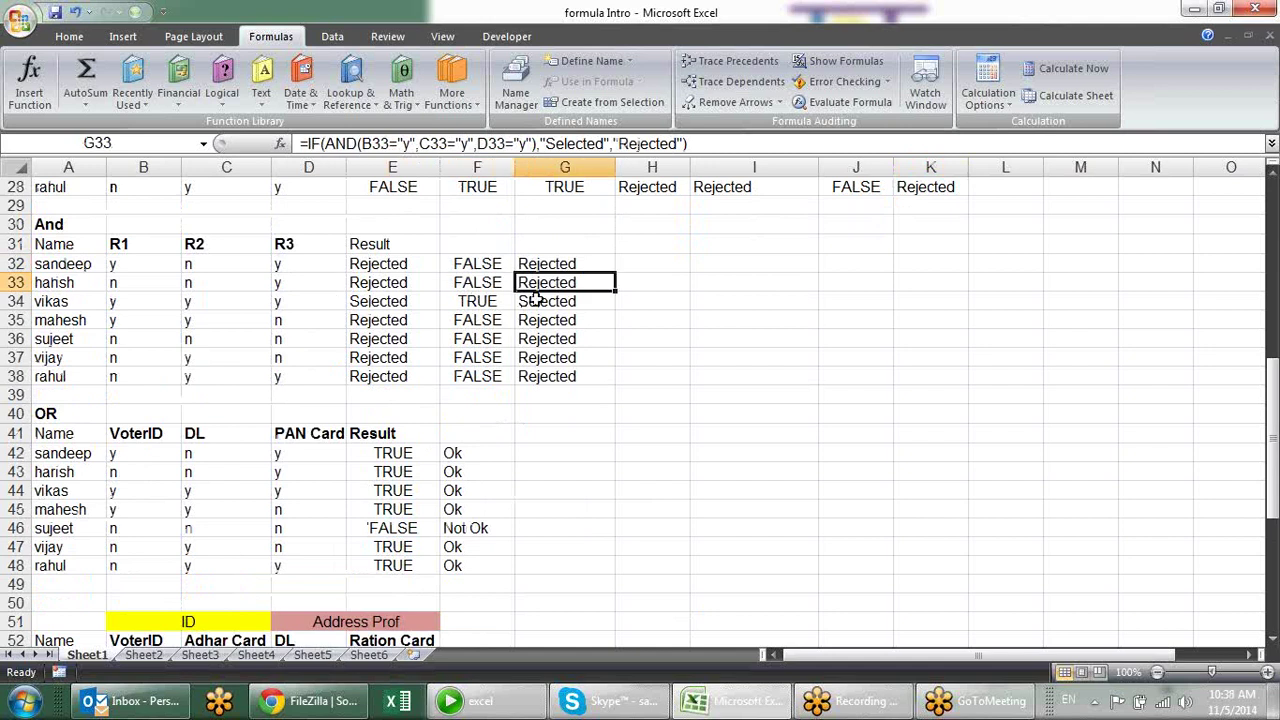
Step: Check the OR table's DL and VoterID entries and select row 42's three ID answers
scroll(728, 344, "down", 3)
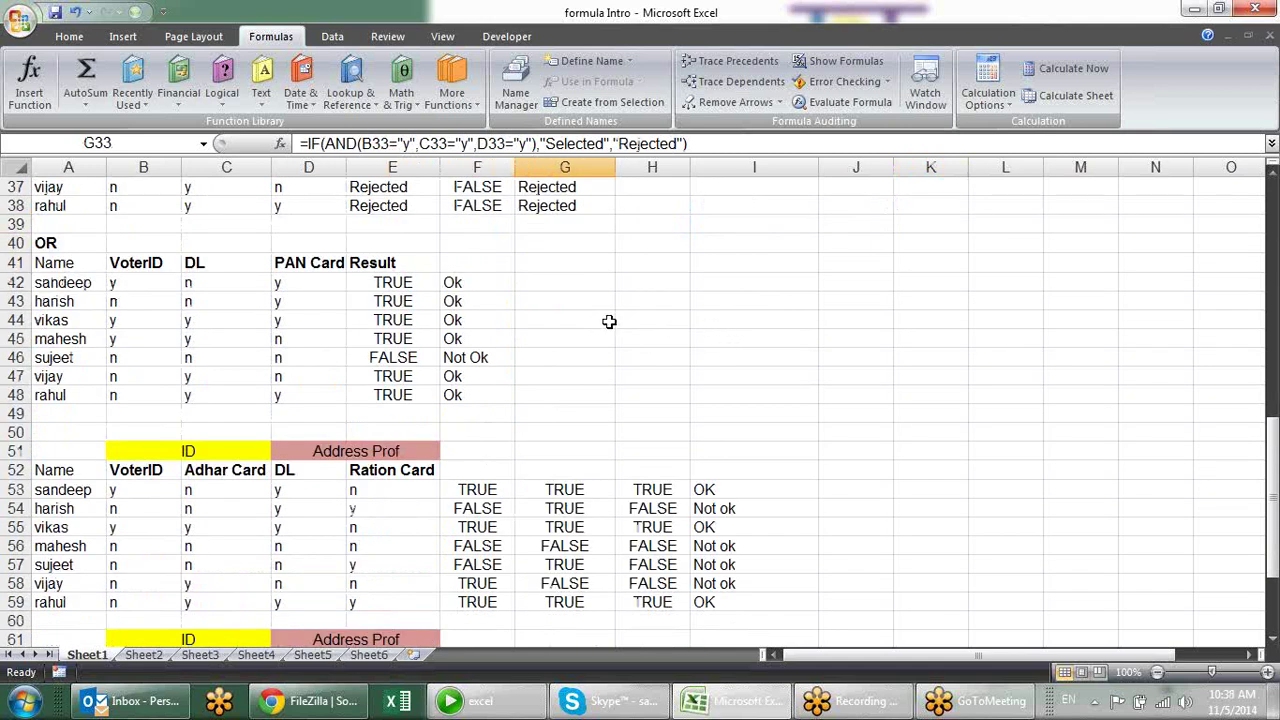
left_click(220, 289)
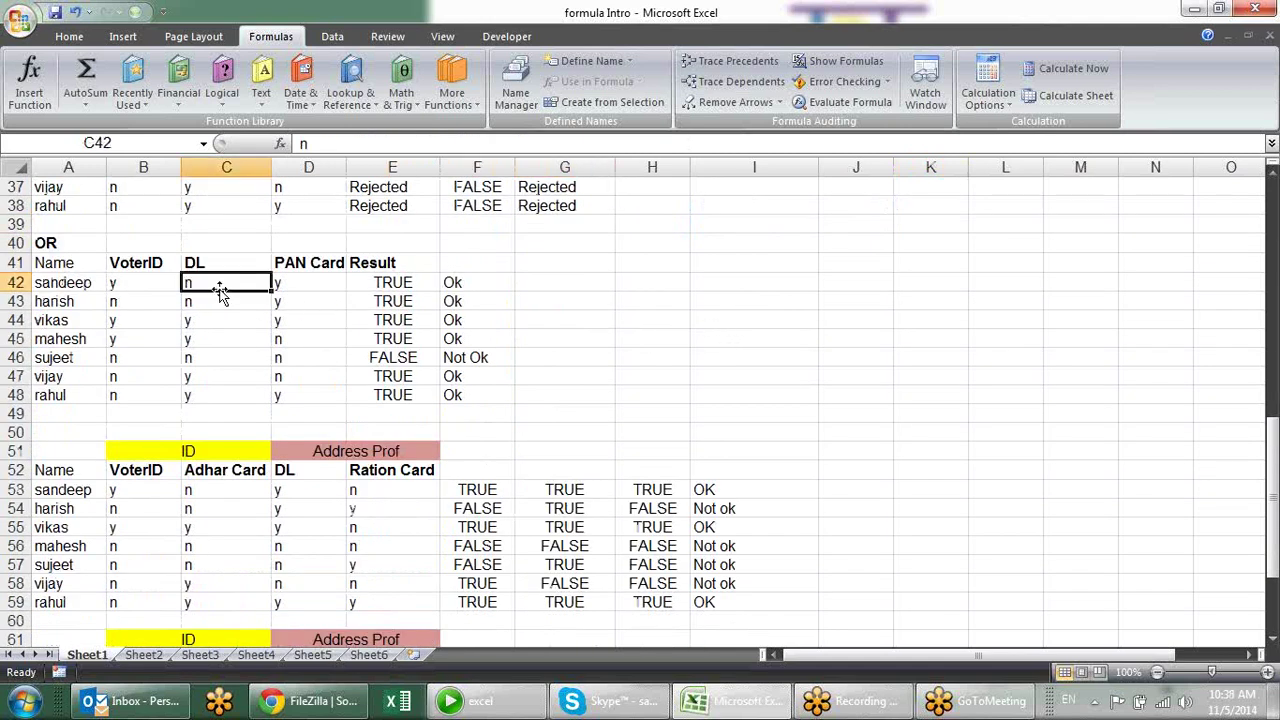
left_click(167, 304)
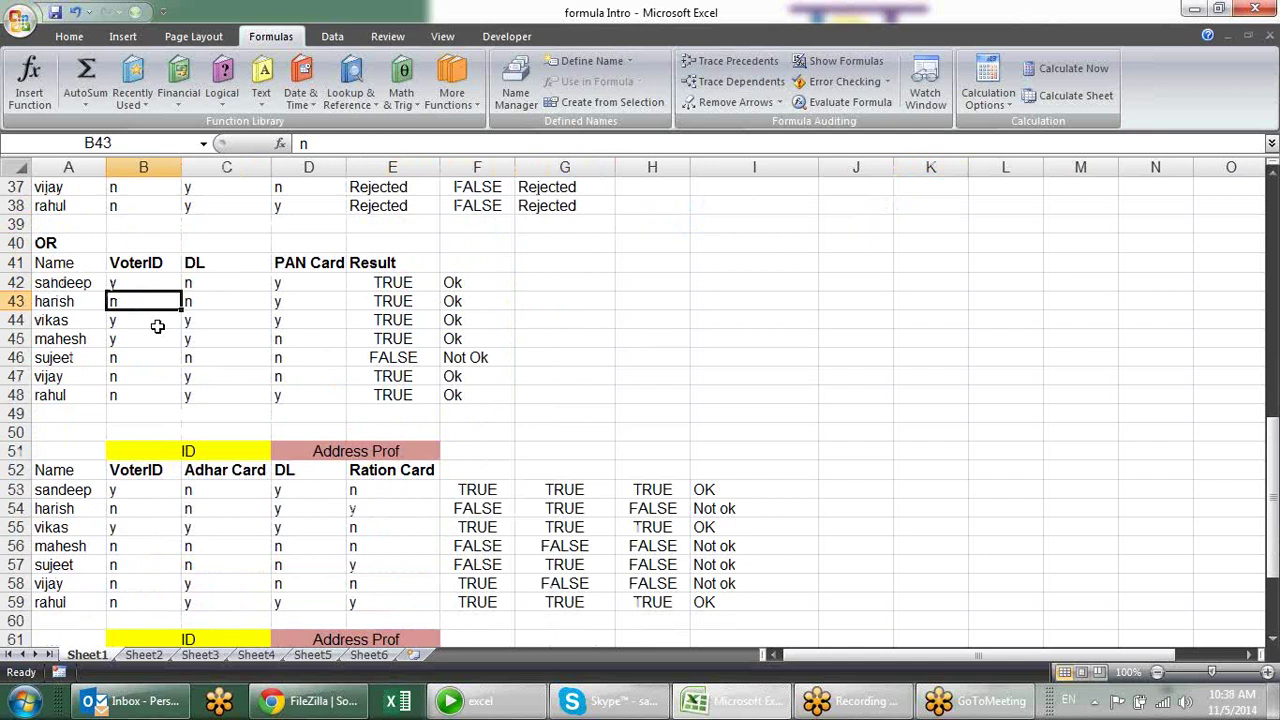
mouse_move(172, 282)
left_mouse_down()
mouse_move(266, 277)
mouse_move(286, 256)
mouse_move(112, 285)
left_mouse_up()
left_click(290, 263)
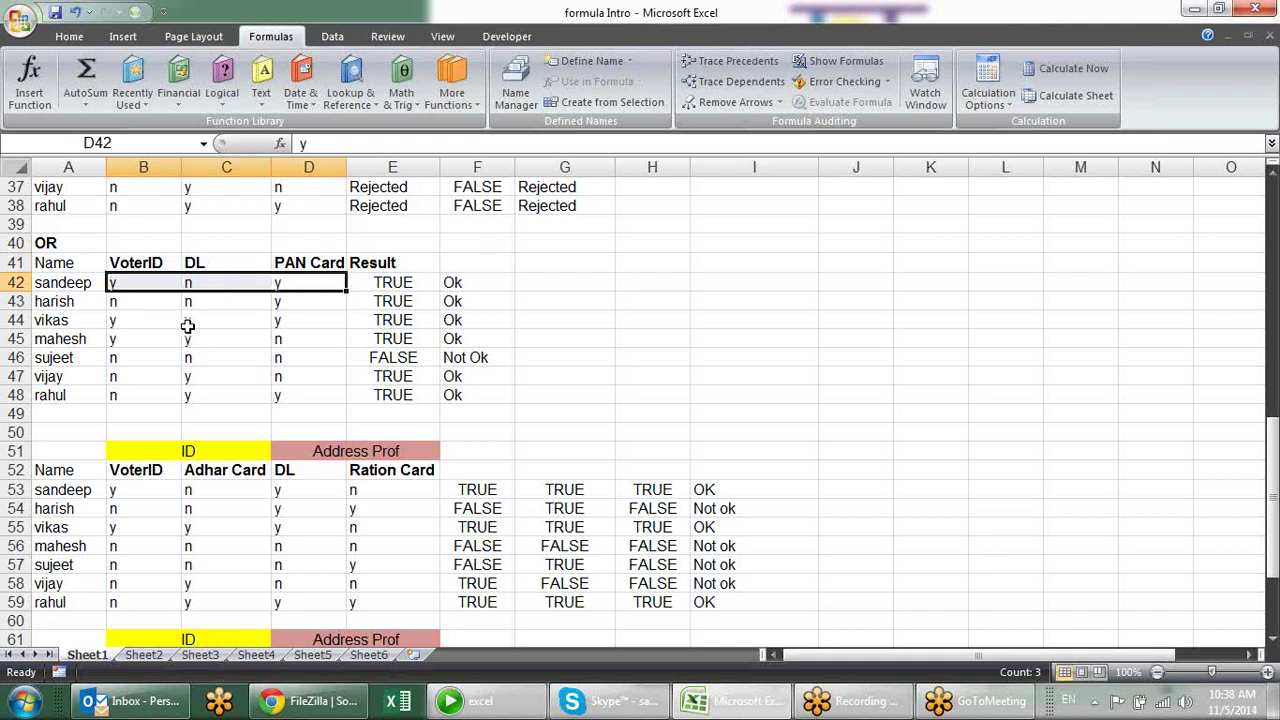
left_click(424, 282)
double_click(424, 282)
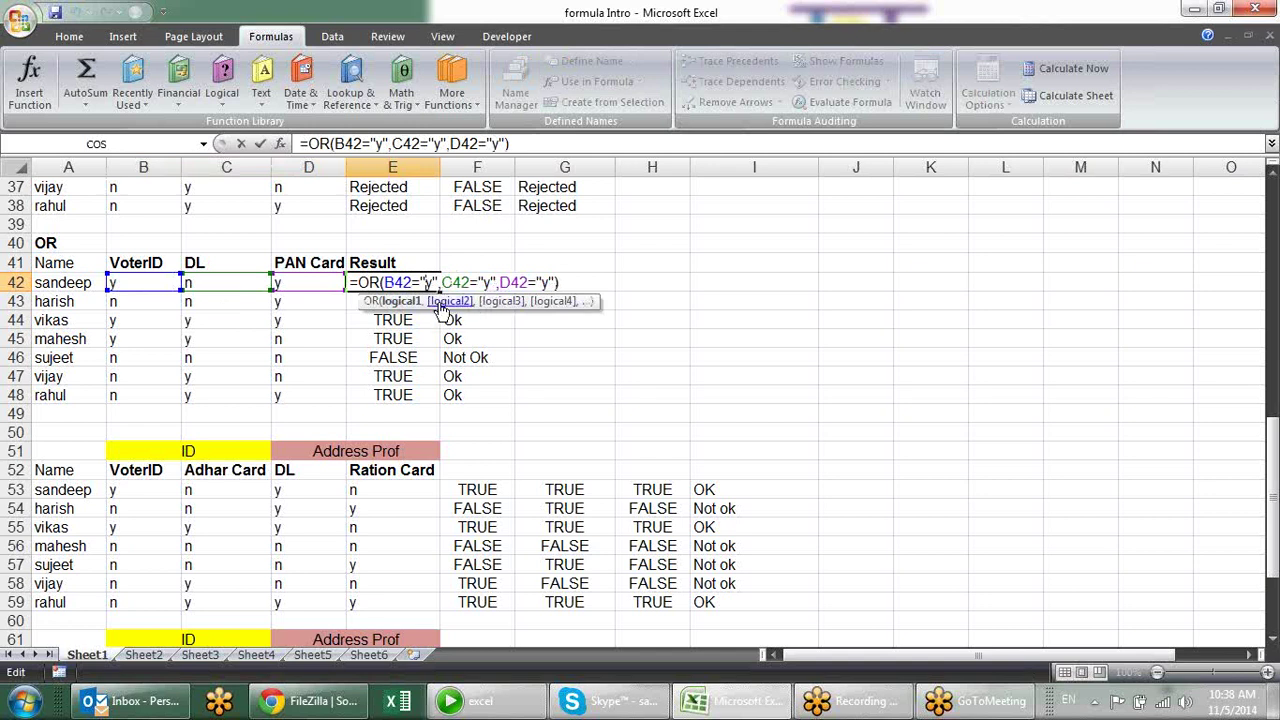
left_click(405, 302)
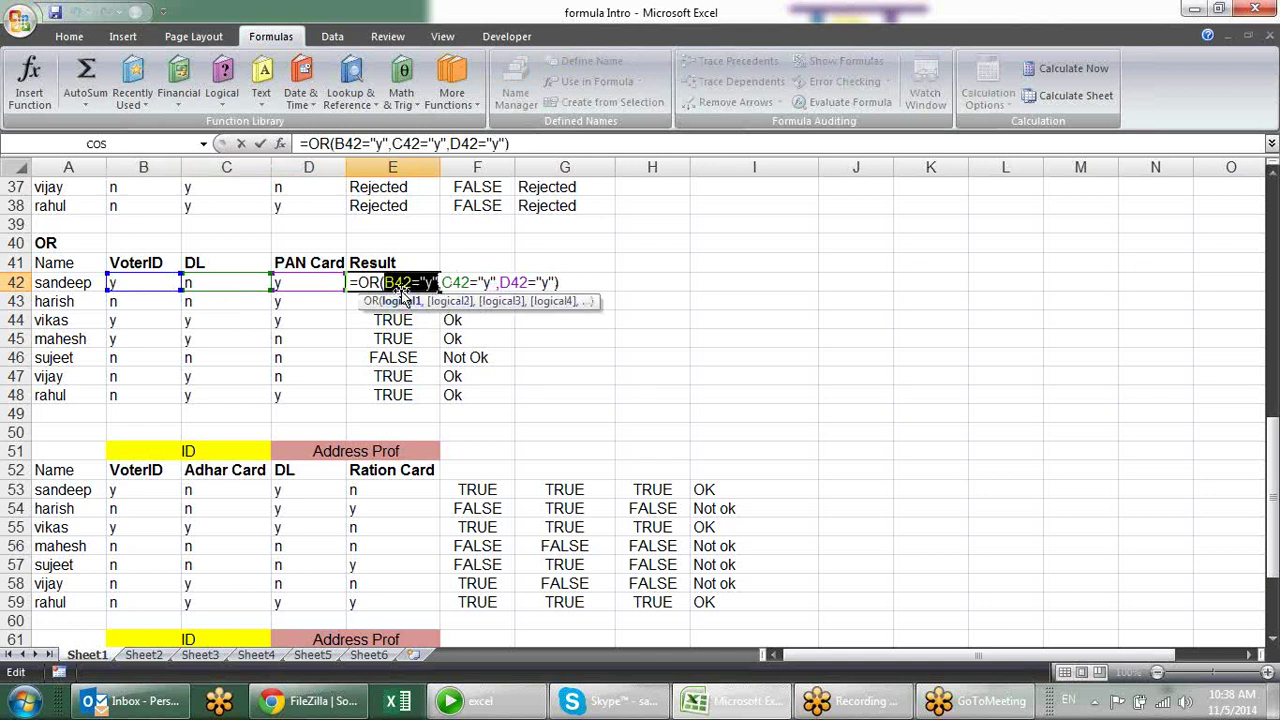
key("F9")
left_click(462, 302)
key("F9")
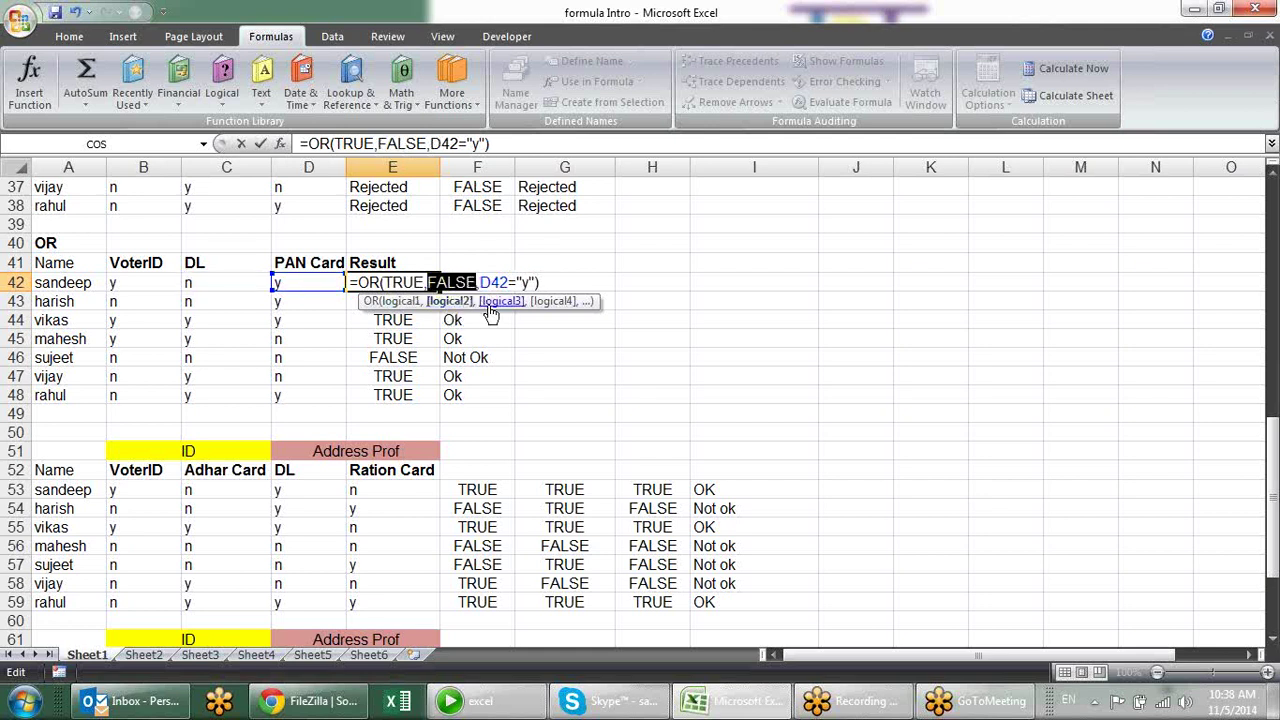
left_click(484, 302)
key("F9")
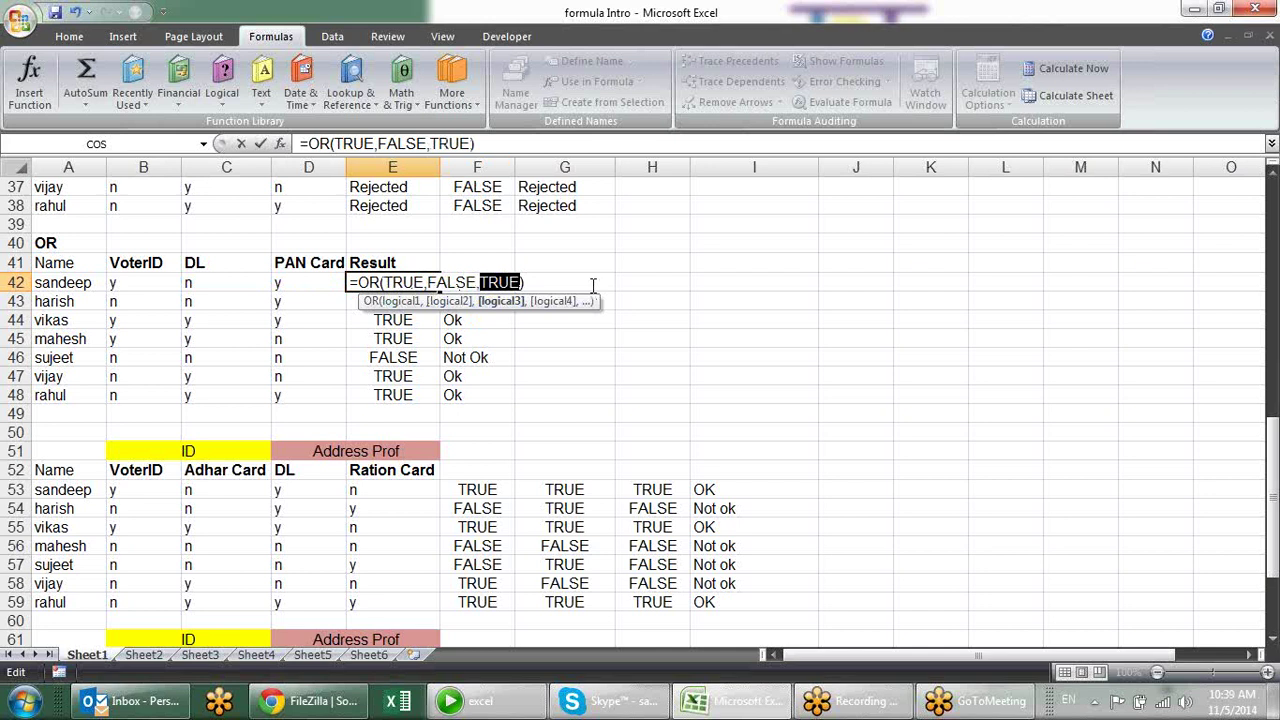
left_click(370, 301)
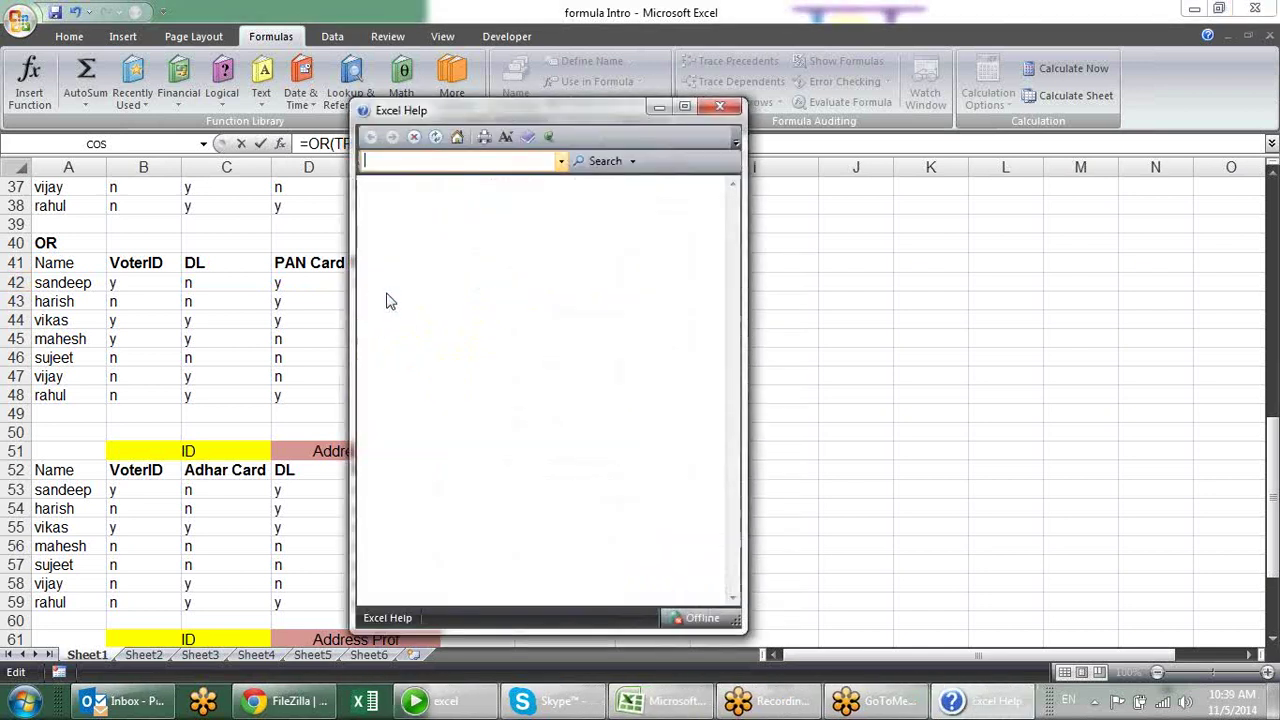
left_click(705, 108)
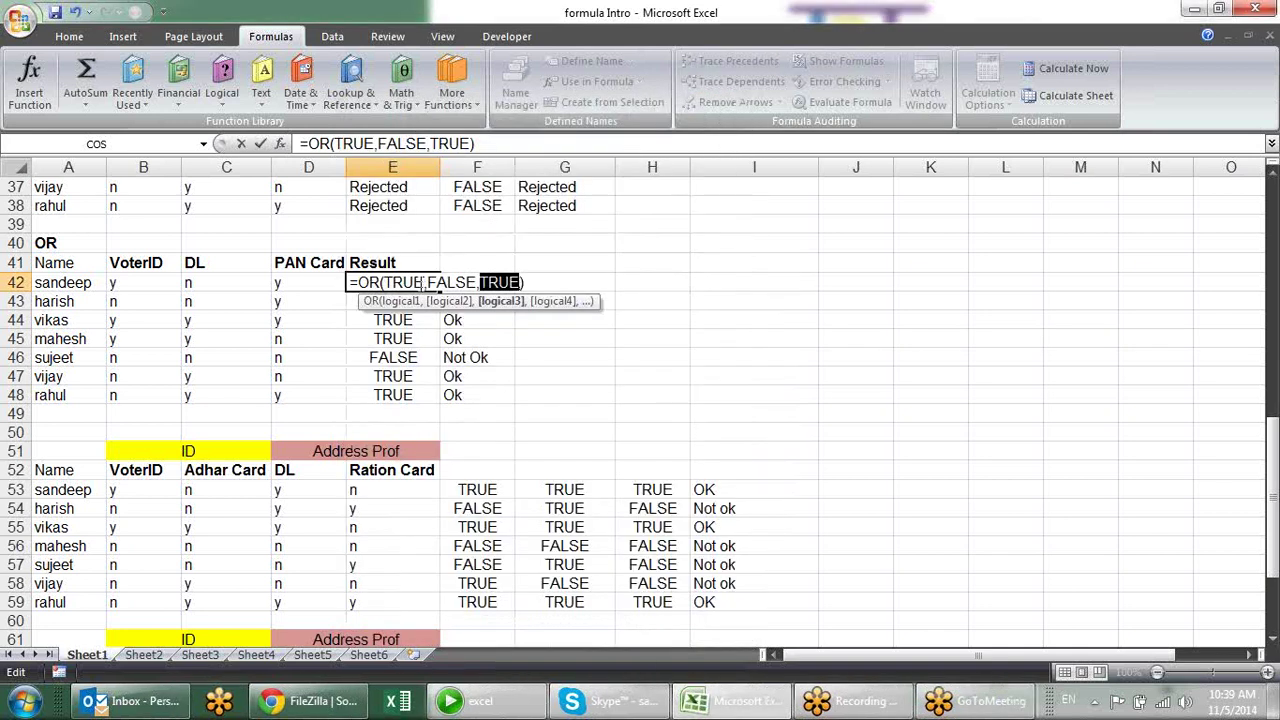
left_click(424, 282)
key("F9")
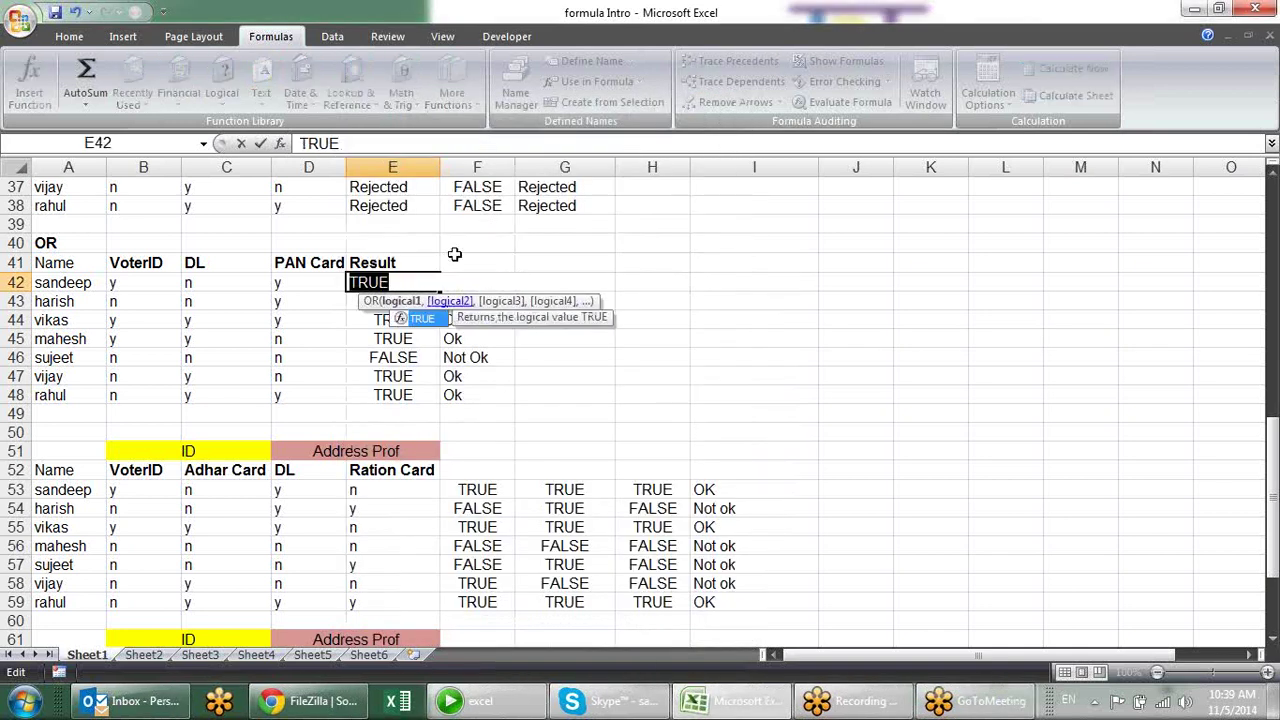
key("Escape")
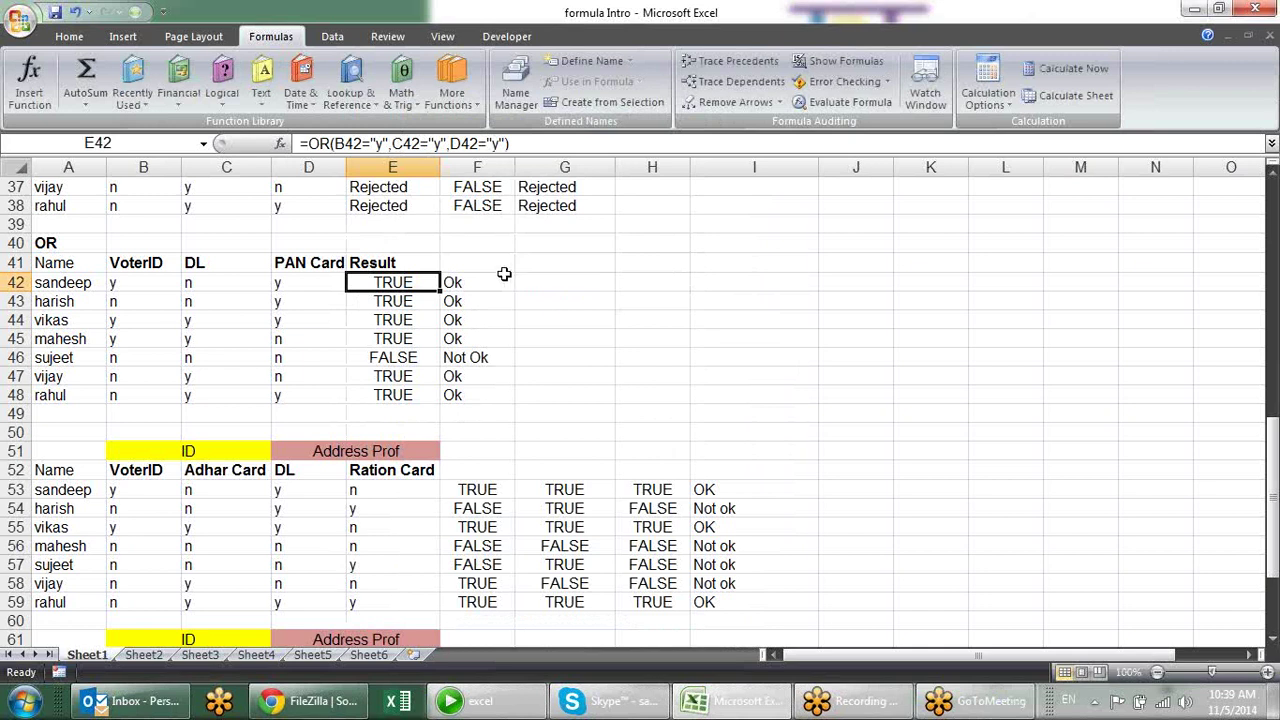
left_click(500, 280)
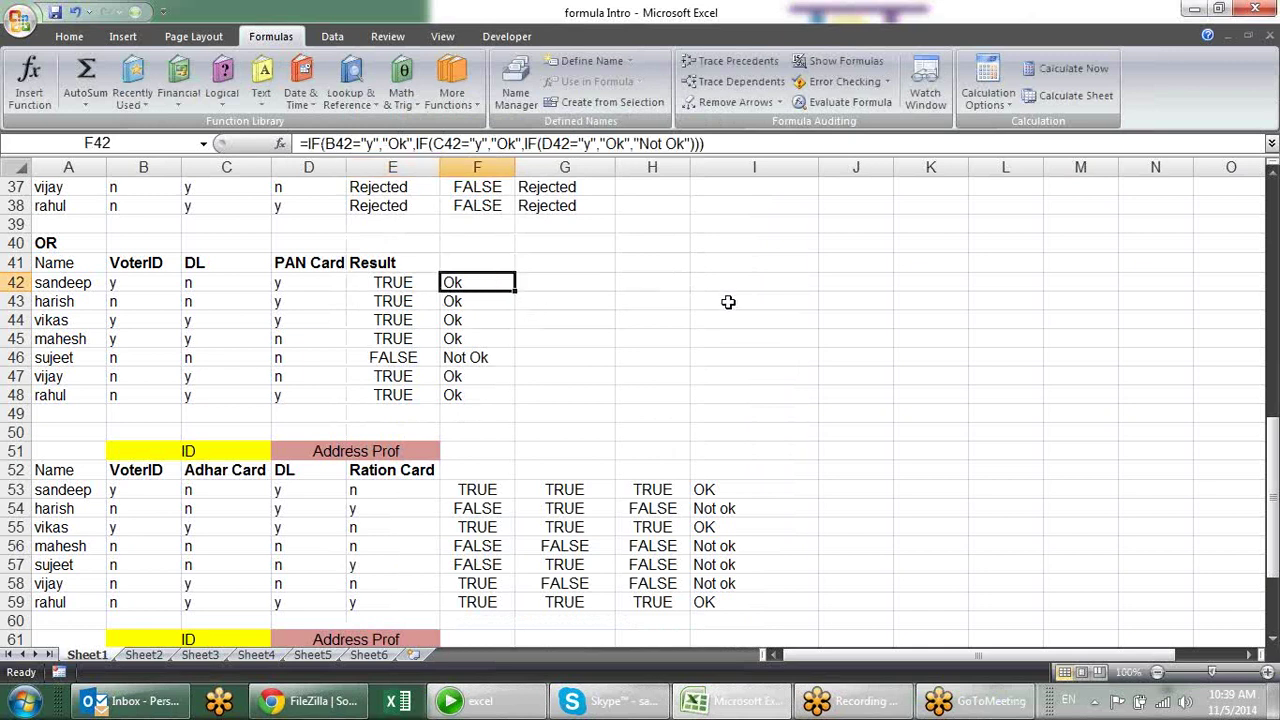
left_click(400, 283)
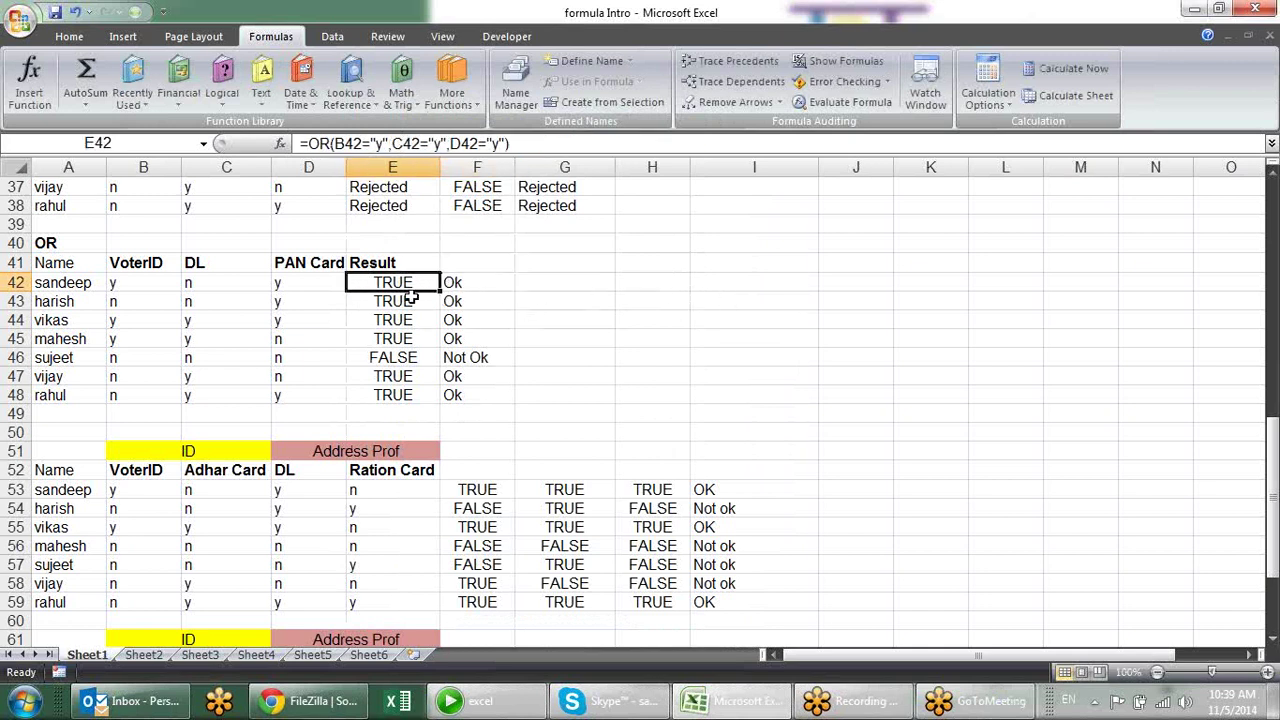
key("F2")
key("Escape")
left_click(409, 298)
left_click(479, 280)
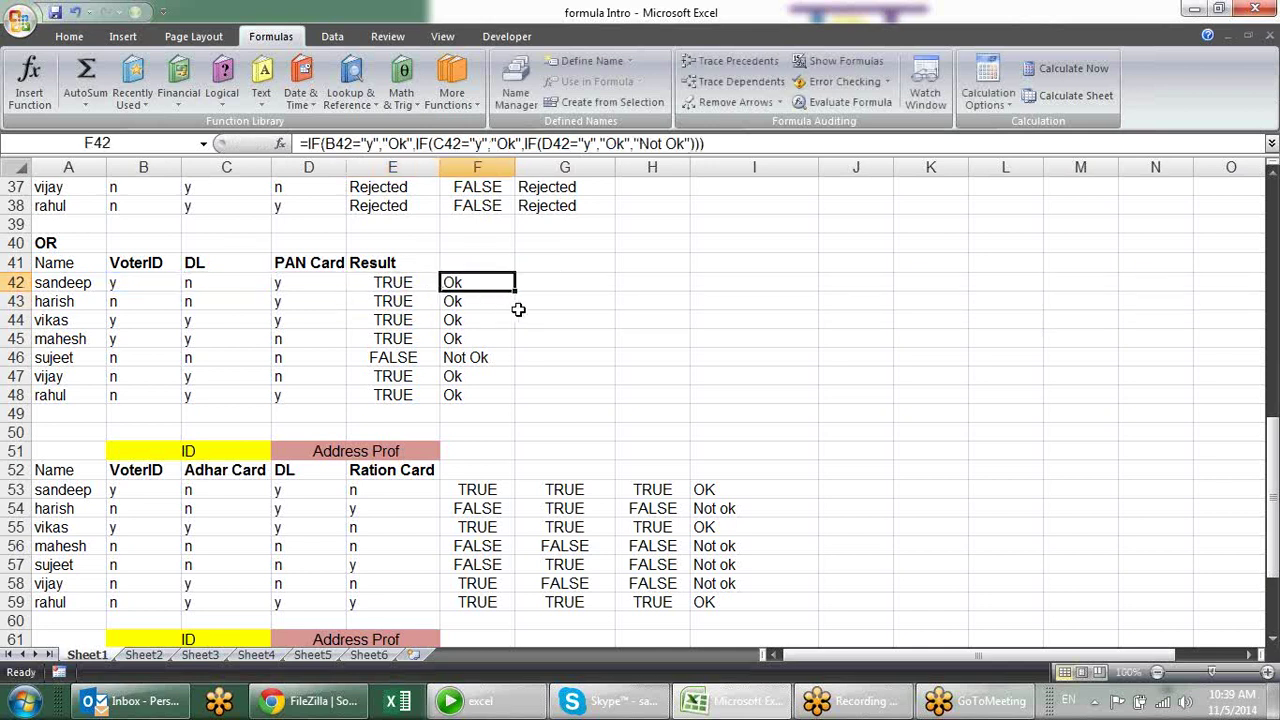
key("F2")
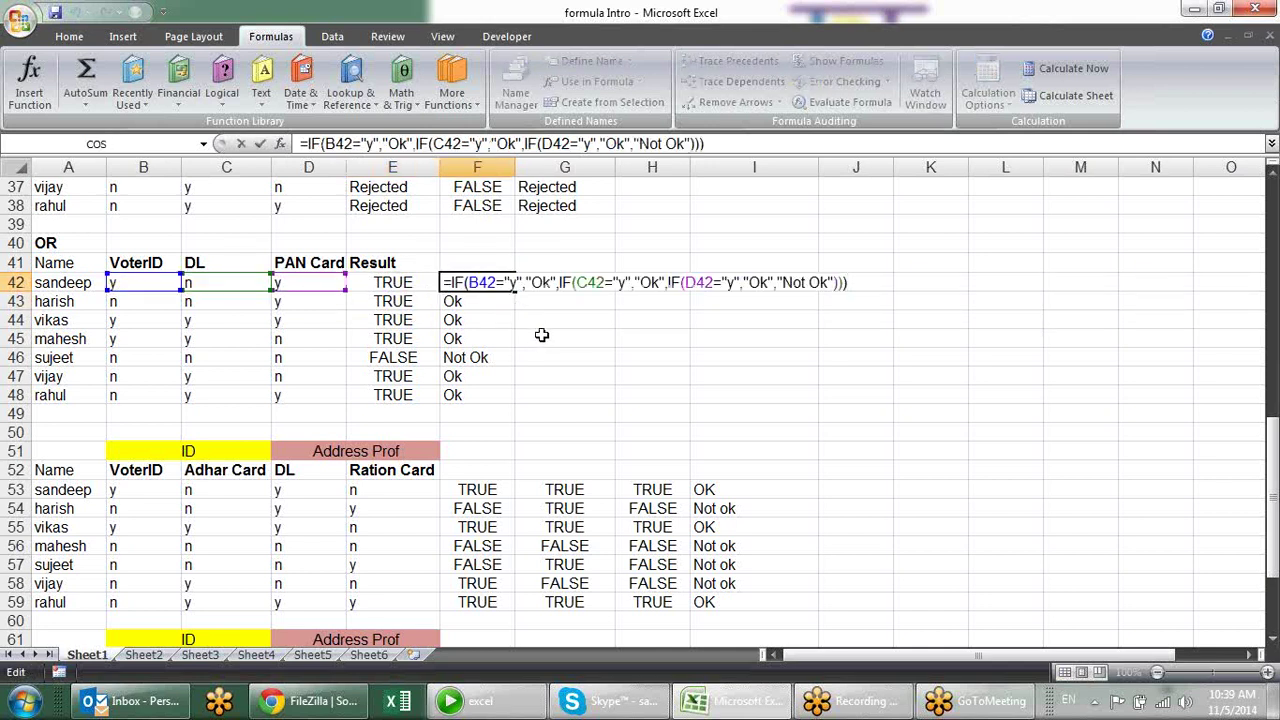
left_click(494, 282)
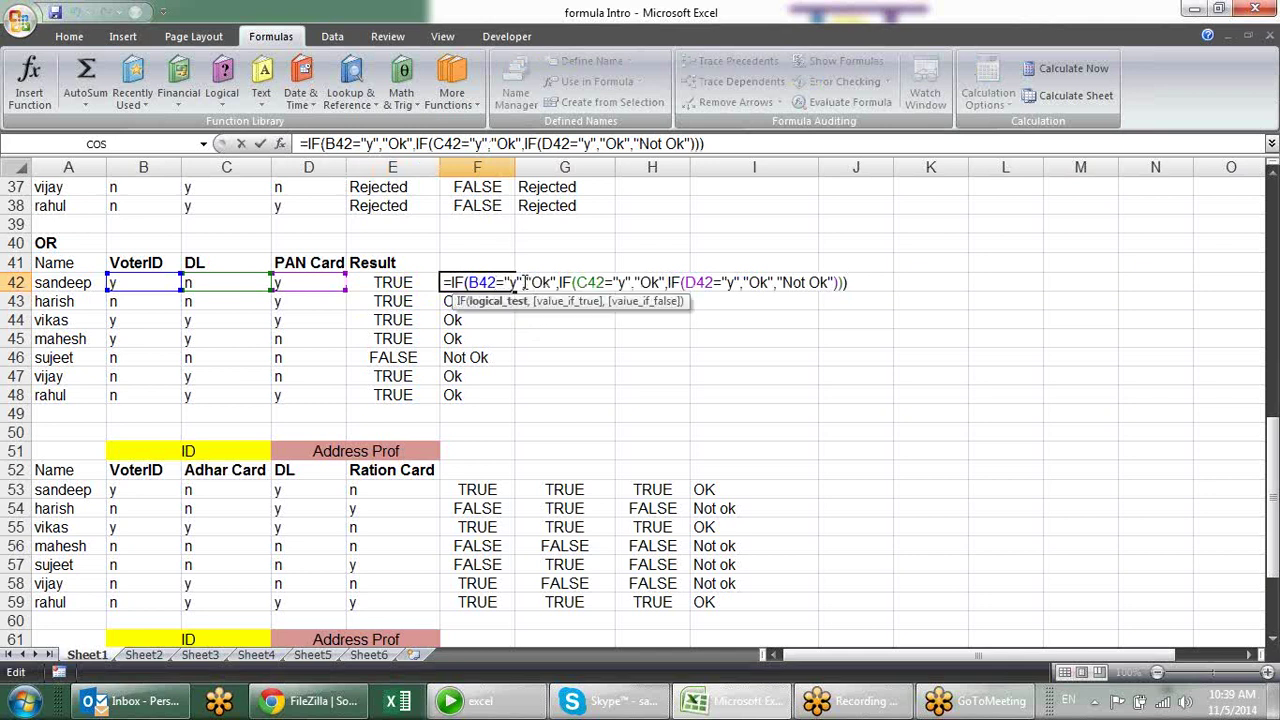
left_click(540, 282)
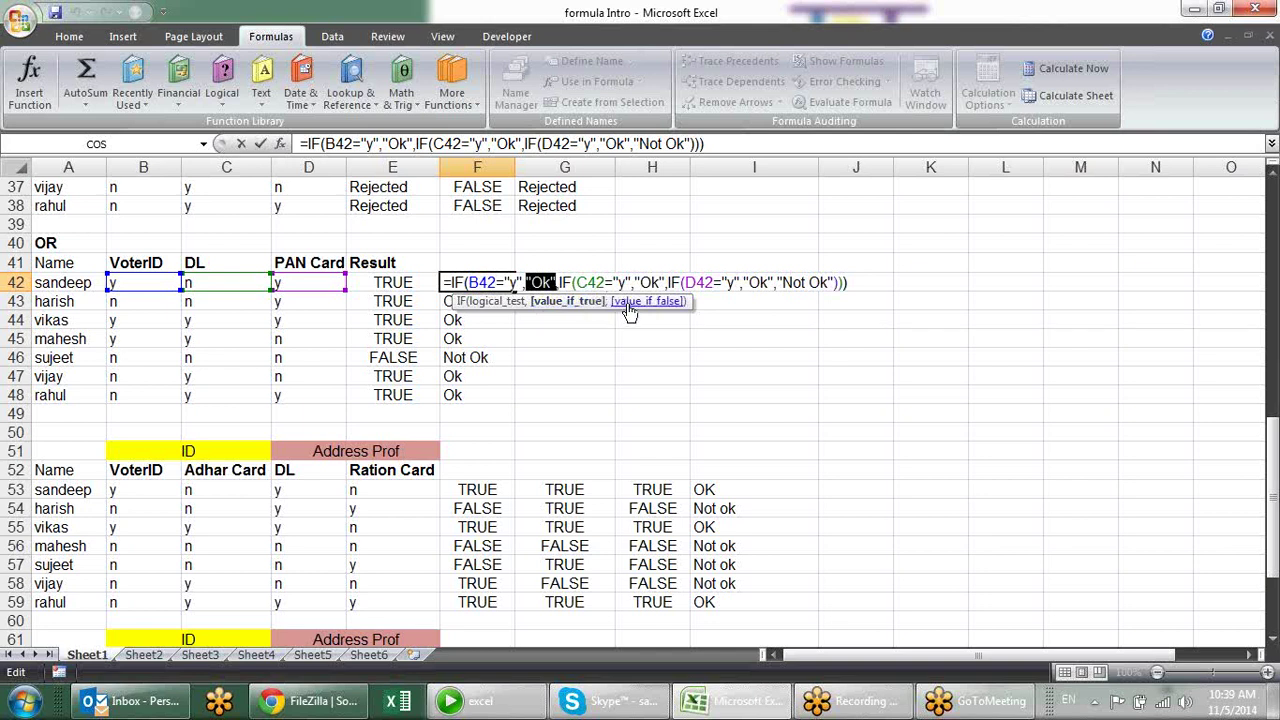
left_click(630, 301)
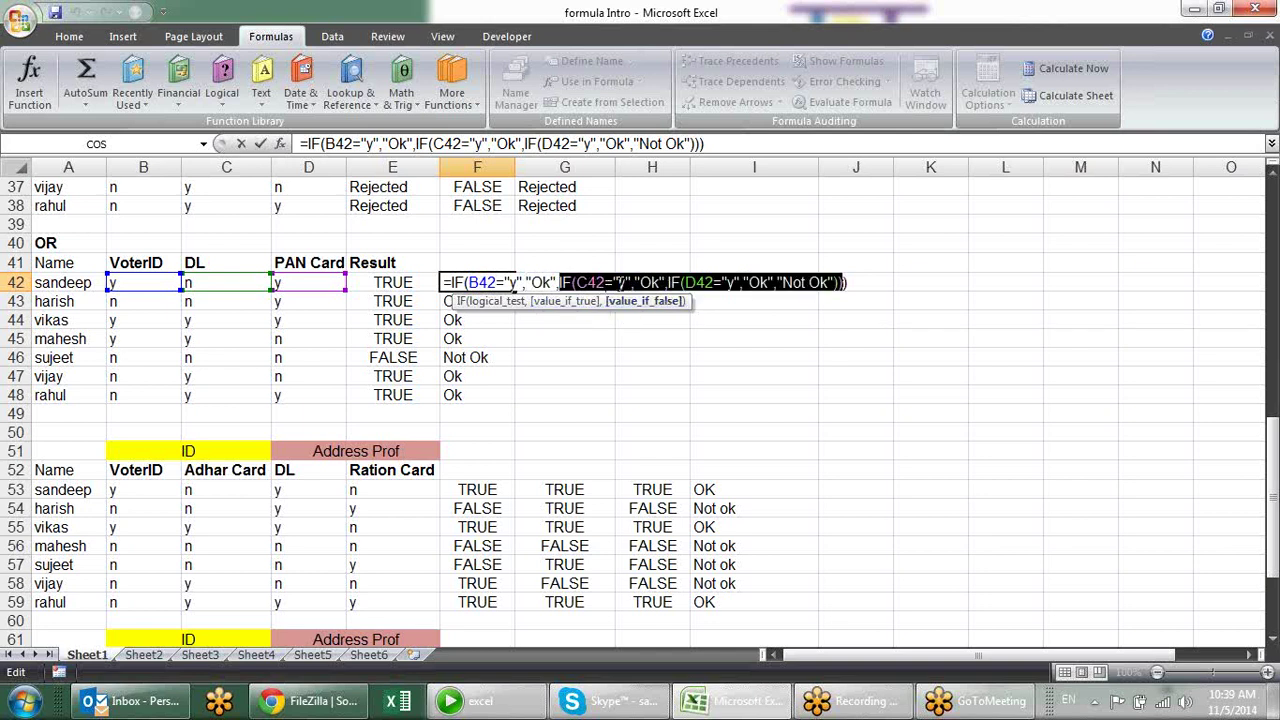
left_click(604, 283)
left_click(607, 302)
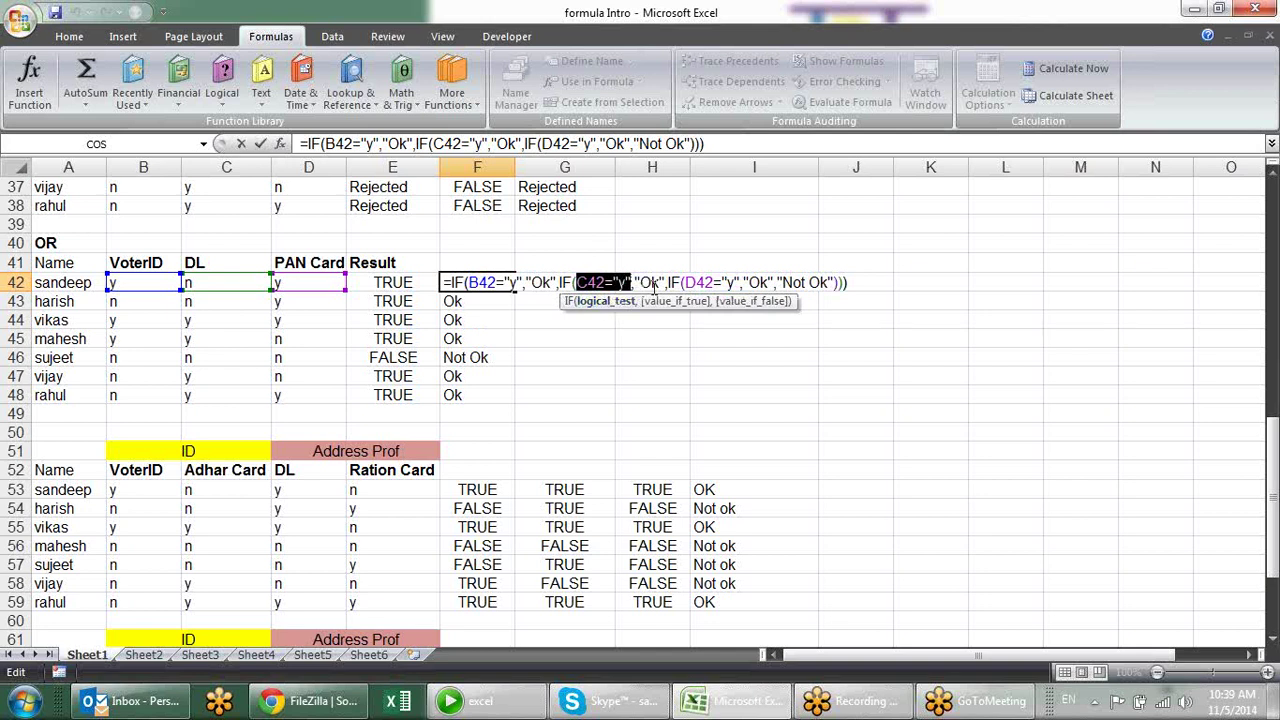
left_click(730, 302)
left_click(723, 285)
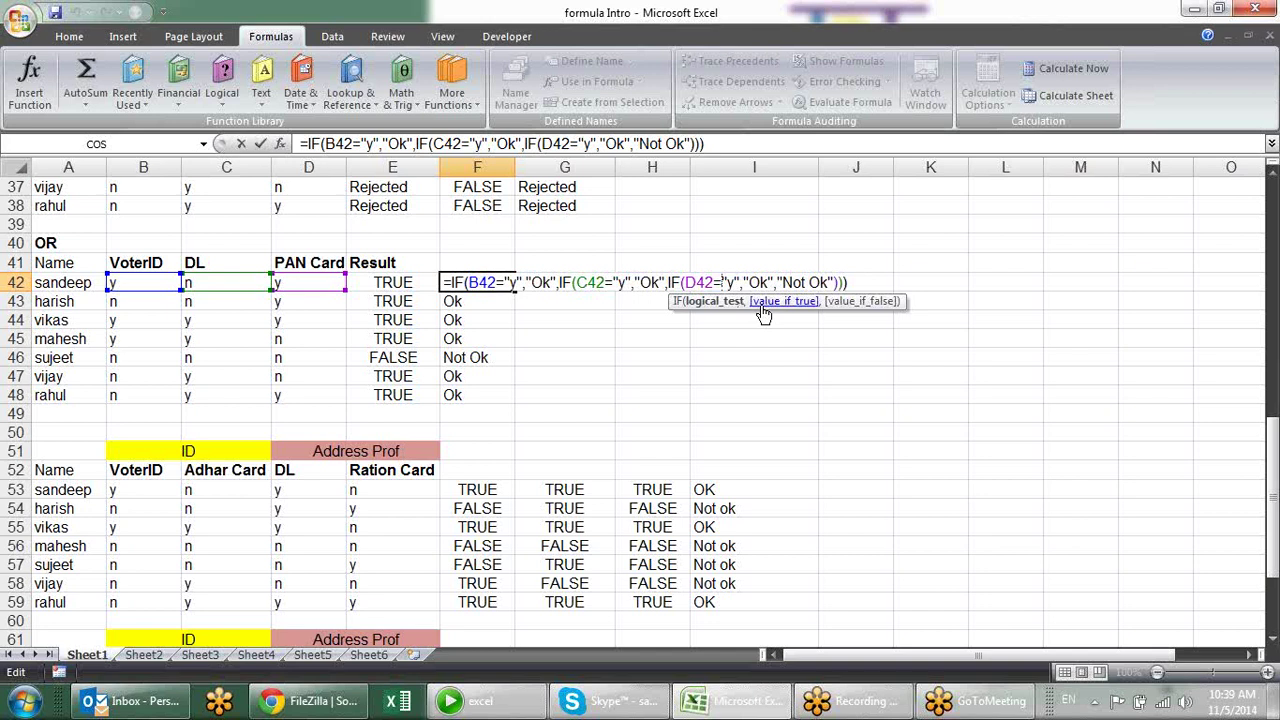
left_click(762, 310)
left_click(878, 308)
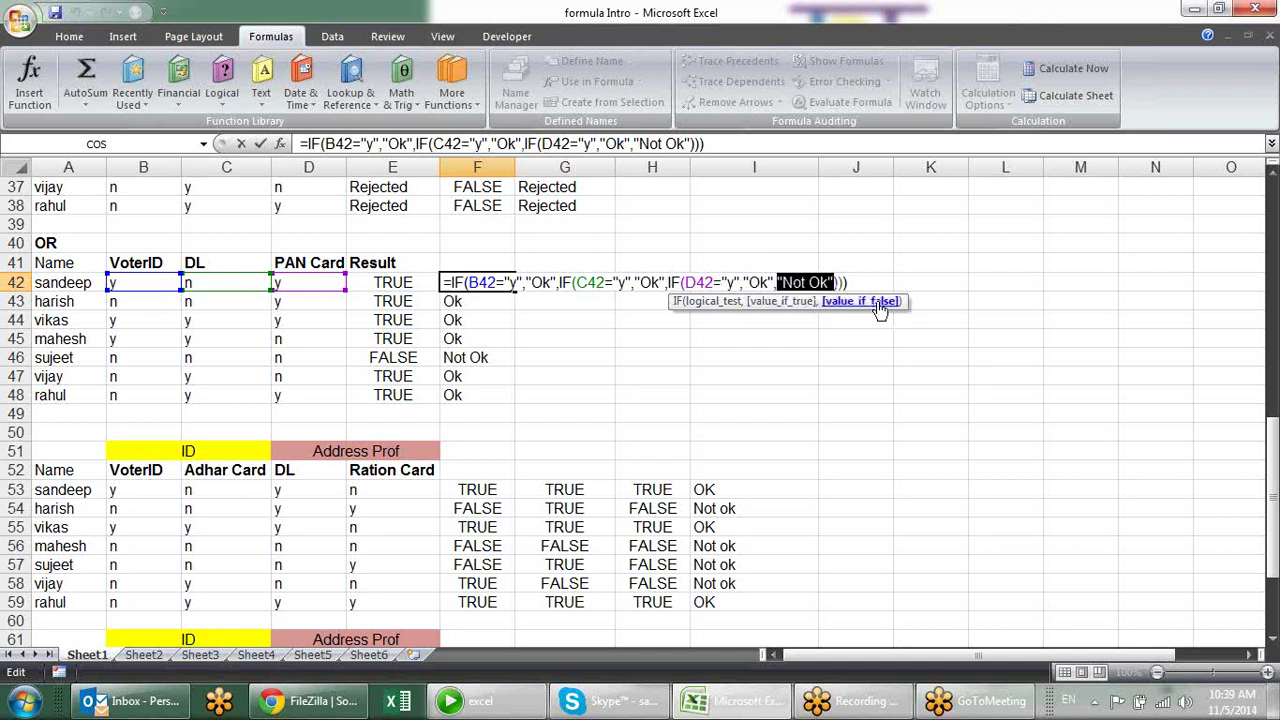
key("Return")
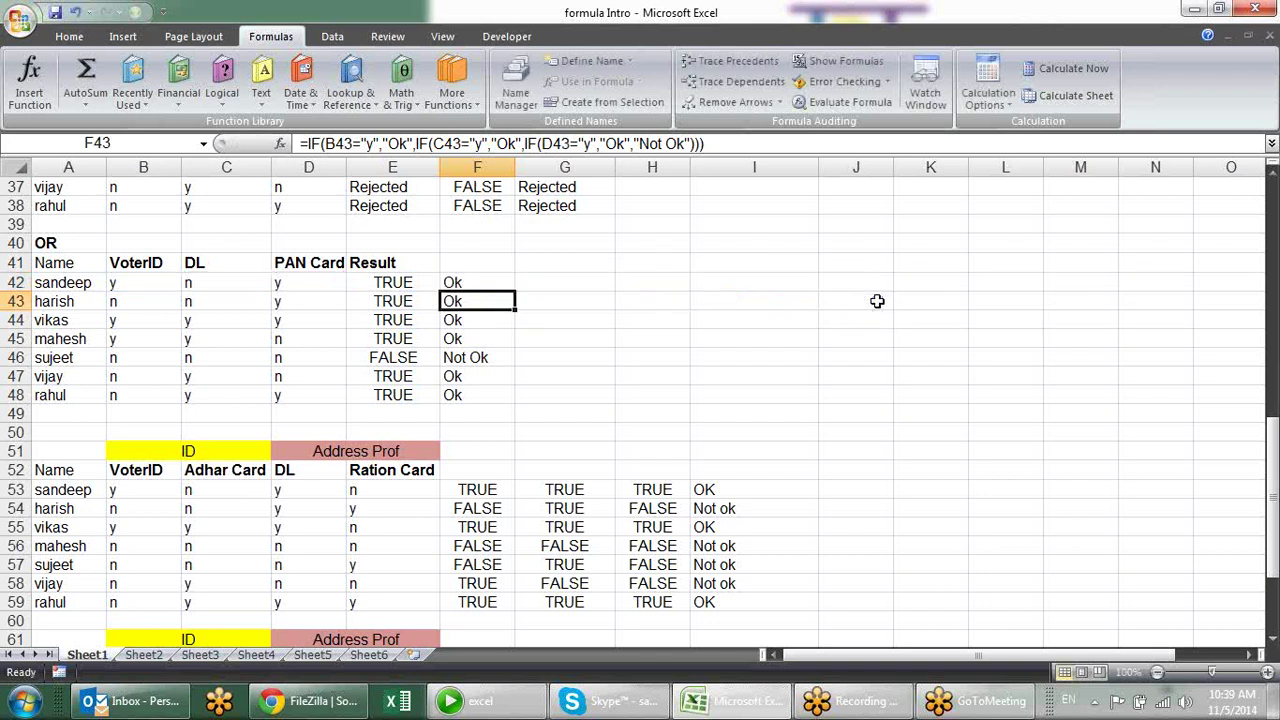
left_click(483, 318)
left_click(486, 340)
left_click(489, 320)
left_click(489, 300)
left_click(492, 283)
left_click(485, 320)
left_click(486, 357)
left_click(490, 380)
left_click(492, 394)
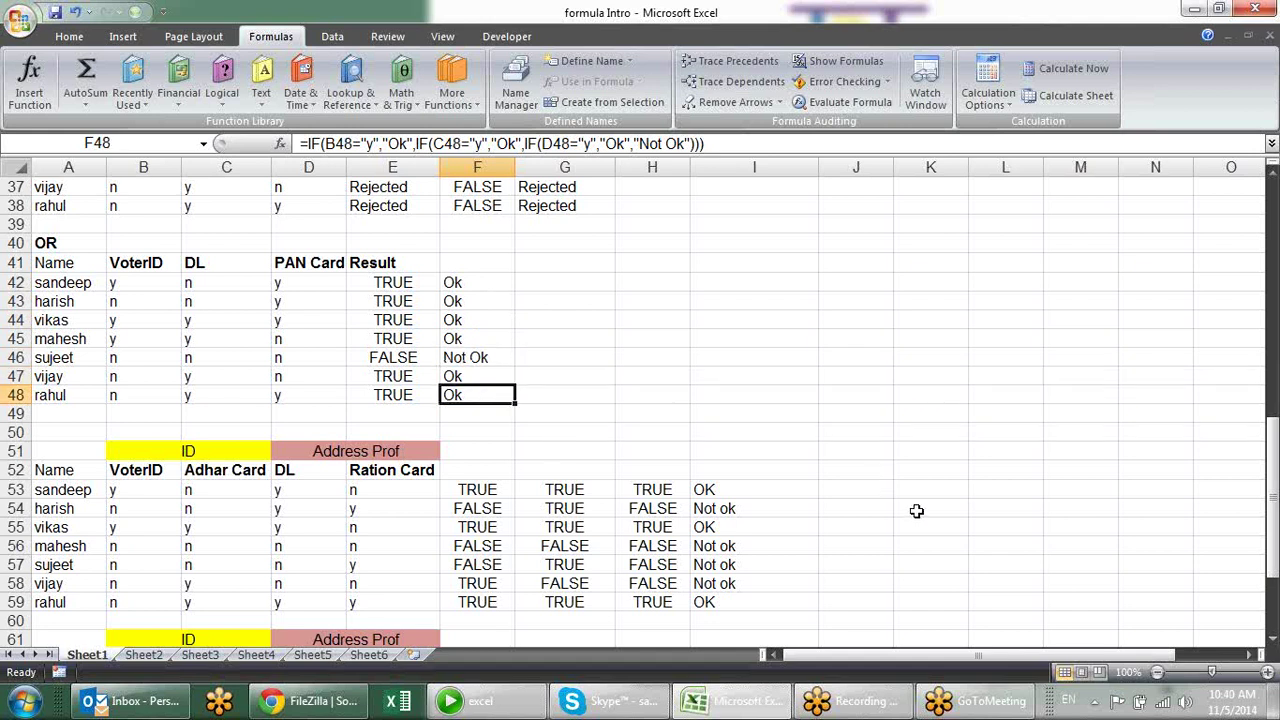
scroll(752, 376, "down", 2)
scroll(743, 398, "down", 1)
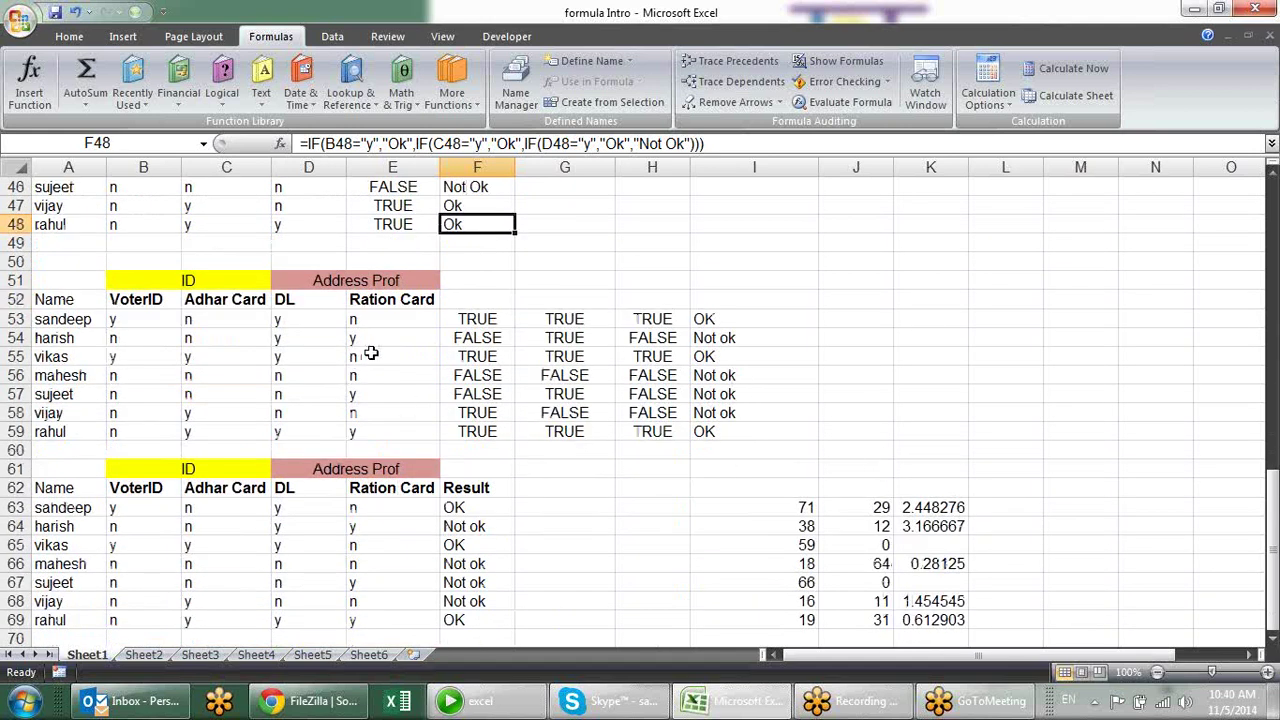
left_click(437, 322)
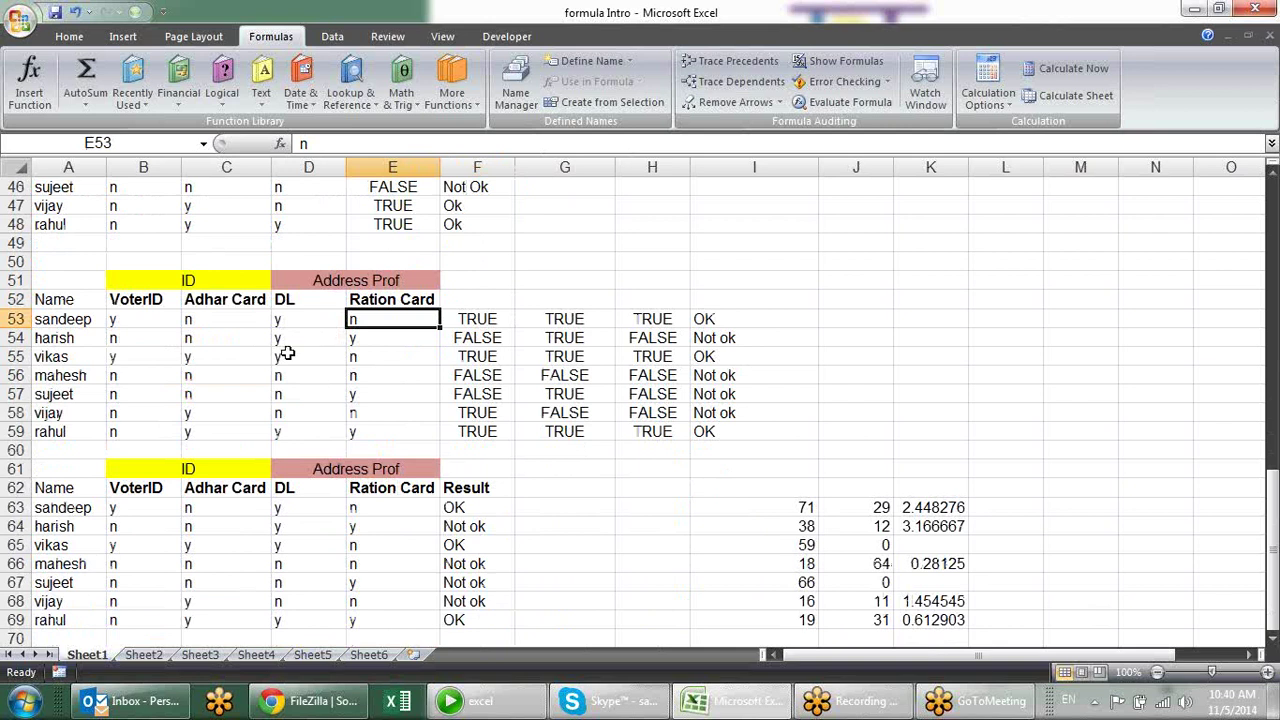
left_click(221, 286)
left_click(311, 279)
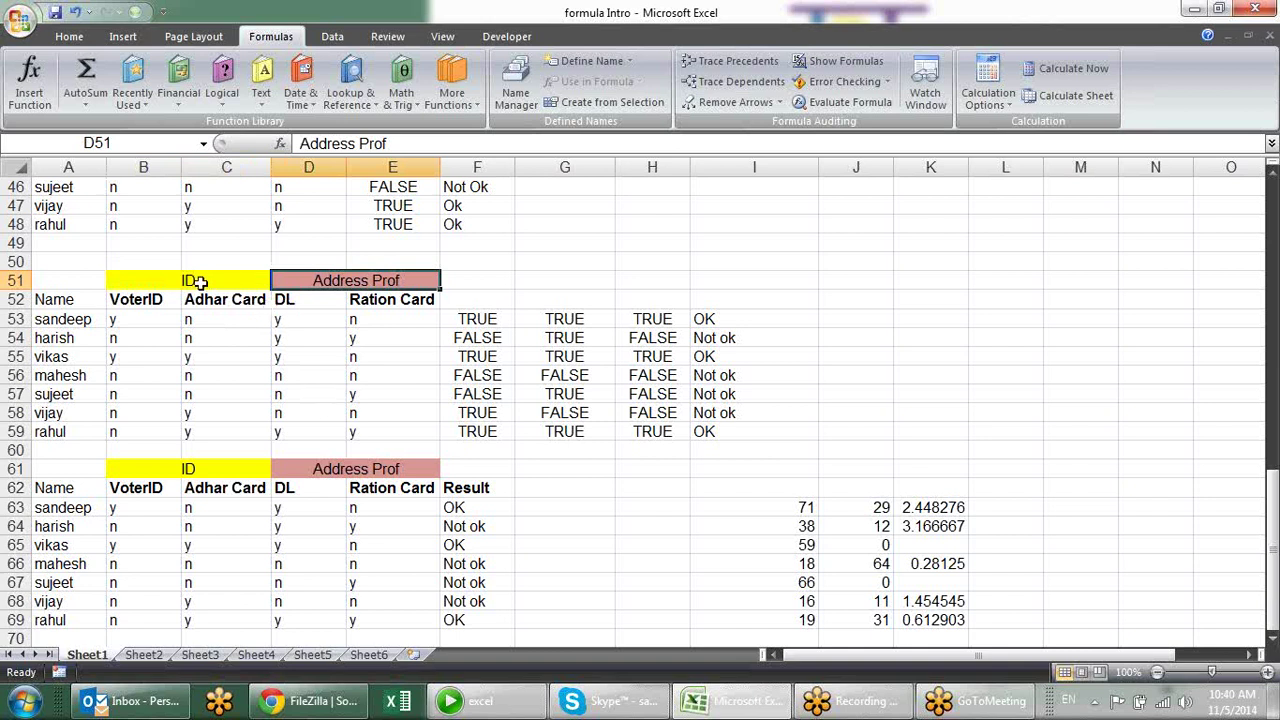
left_click(157, 311)
mouse_move(159, 300)
left_mouse_down()
mouse_move(197, 284)
mouse_move(200, 300)
left_mouse_up()
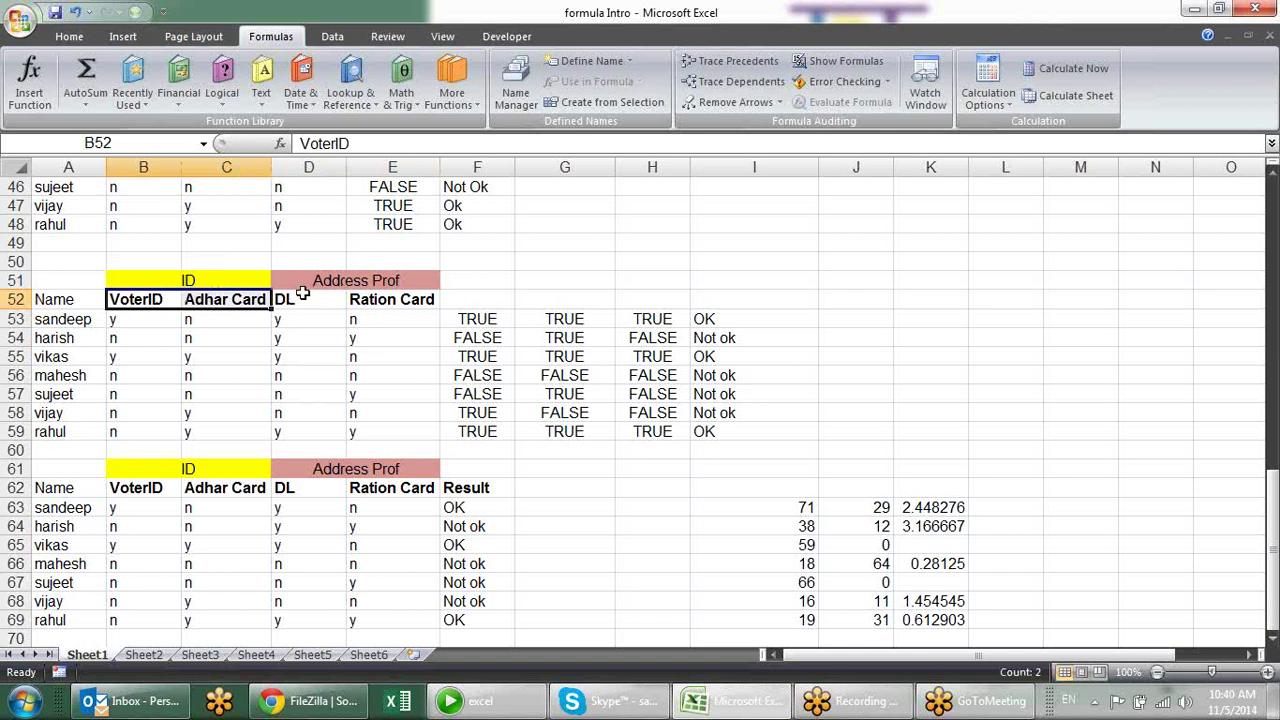
left_click(303, 293)
left_click_drag(303, 293, 385, 300)
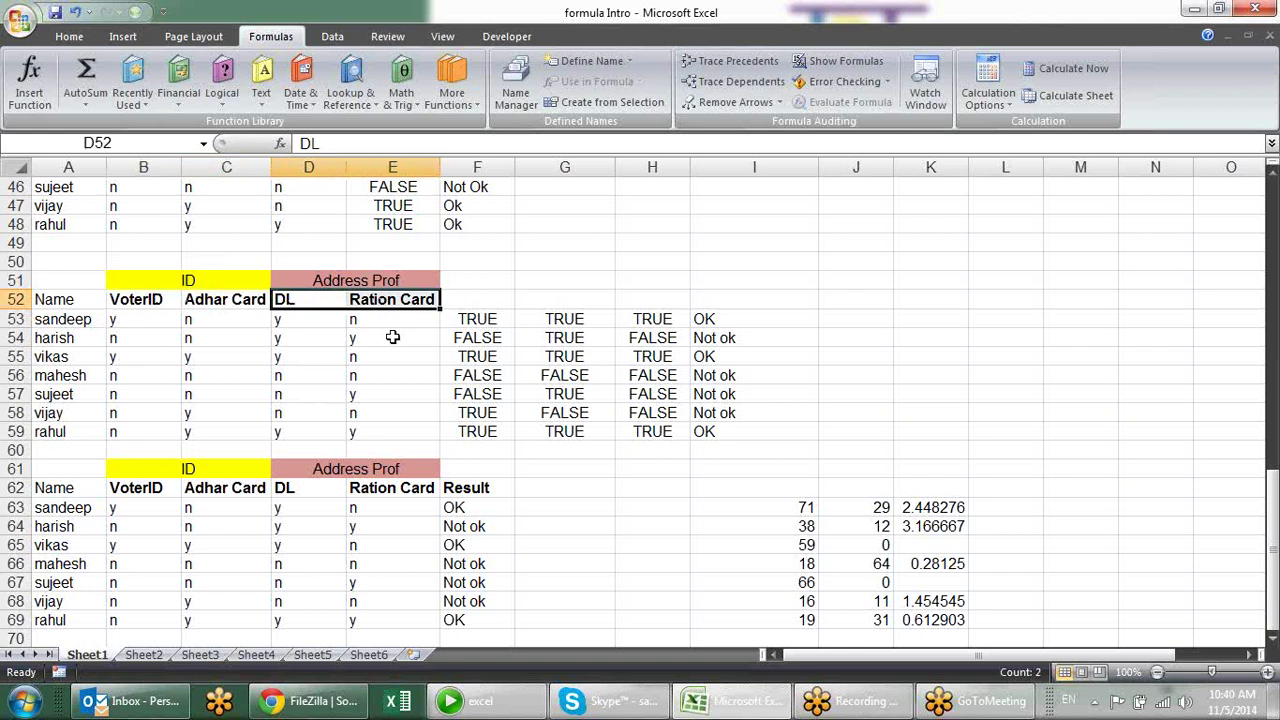
left_click_drag(162, 320, 216, 322)
left_click_drag(310, 320, 365, 312)
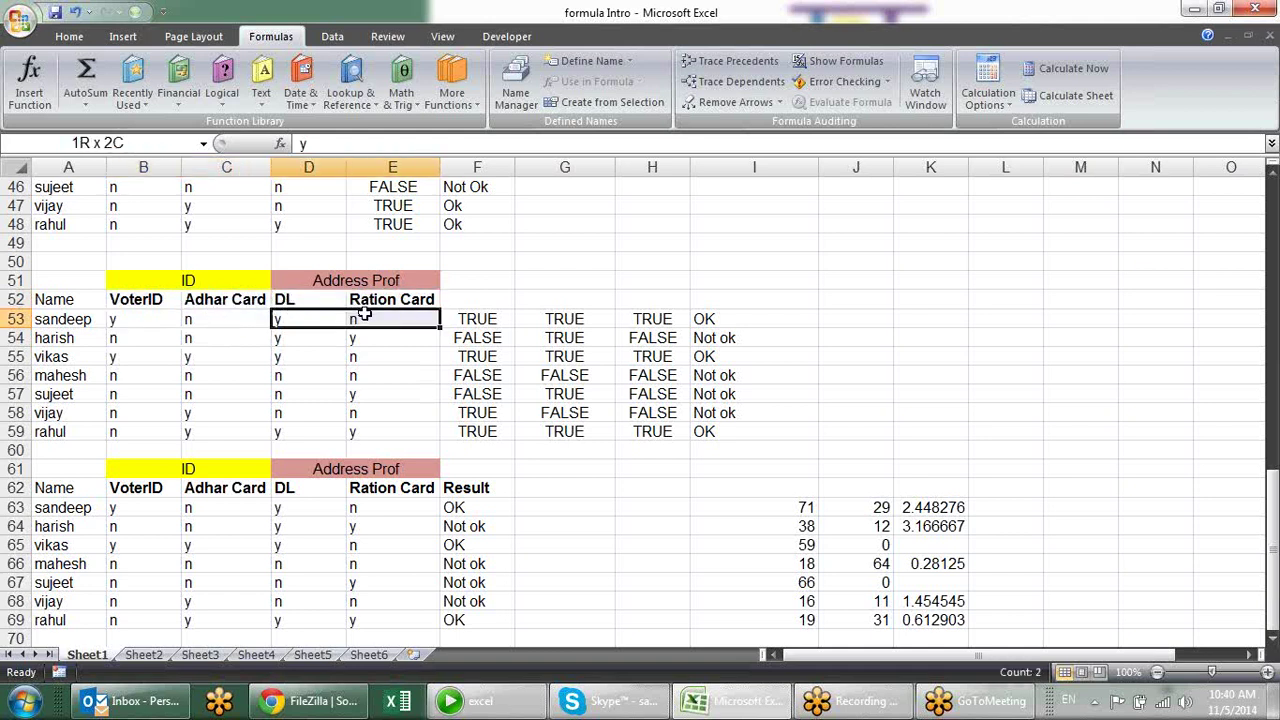
left_click(200, 283)
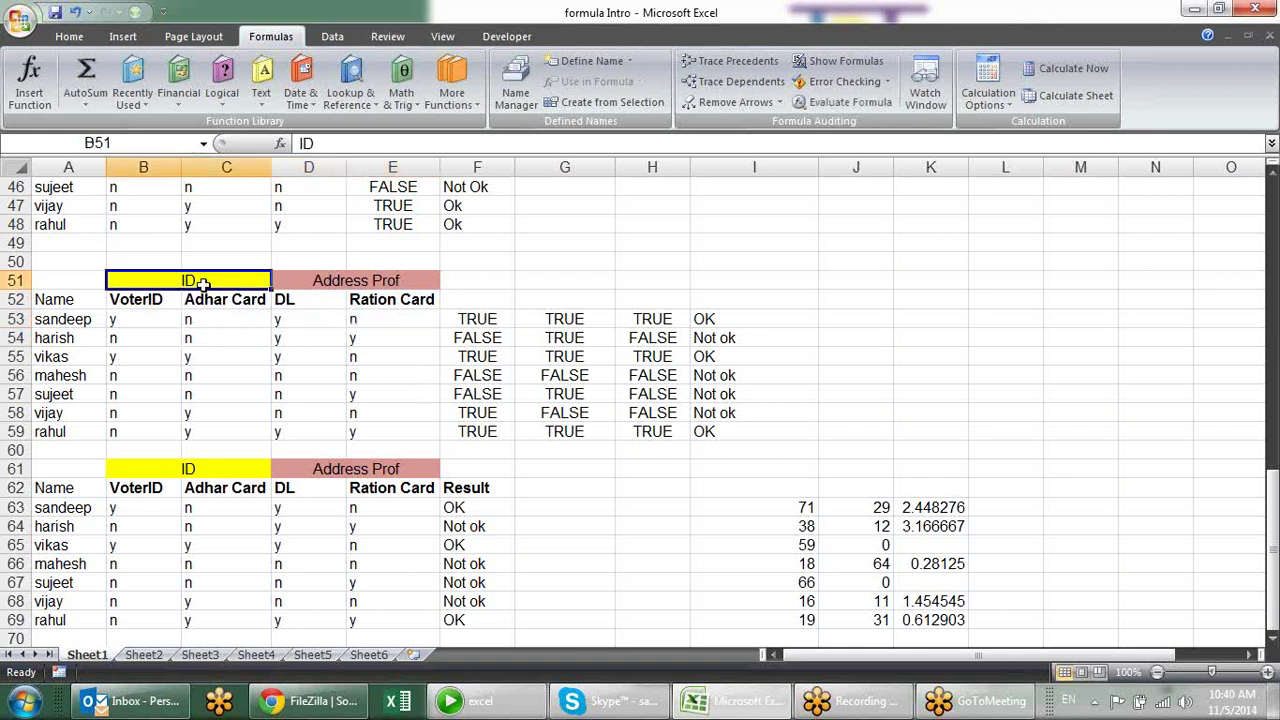
left_click(291, 280)
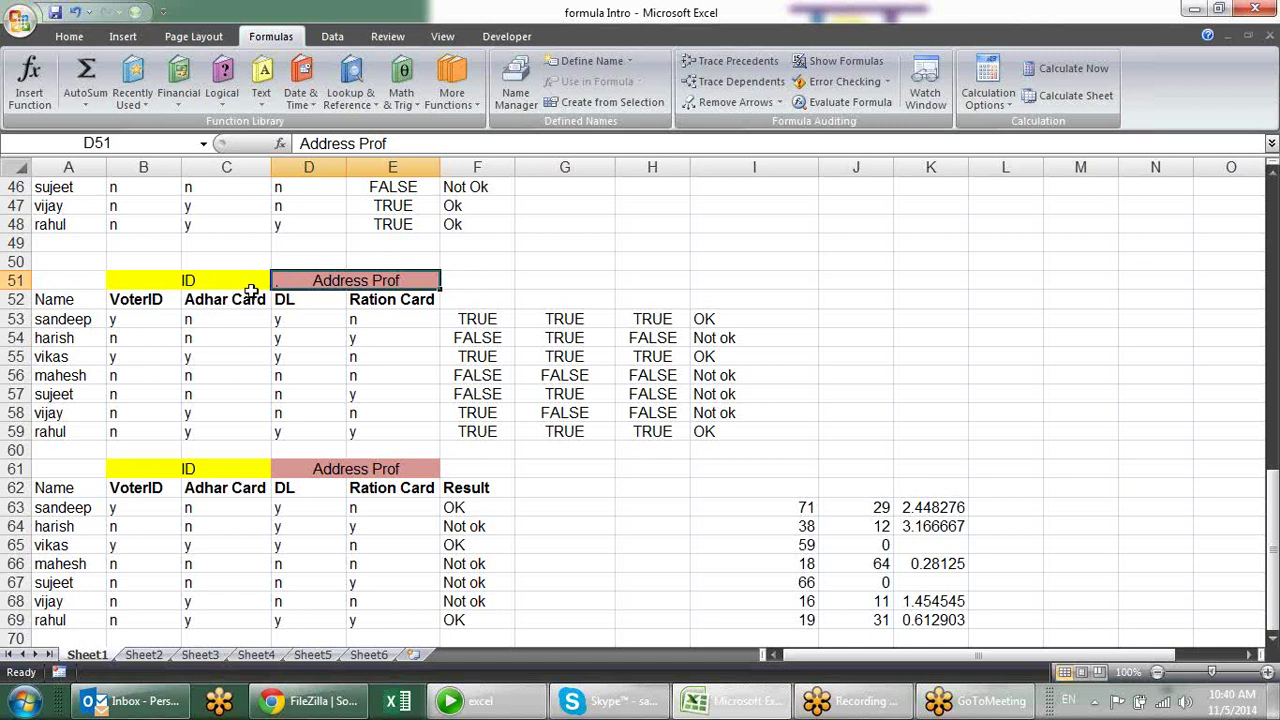
left_click_drag(150, 318, 218, 318)
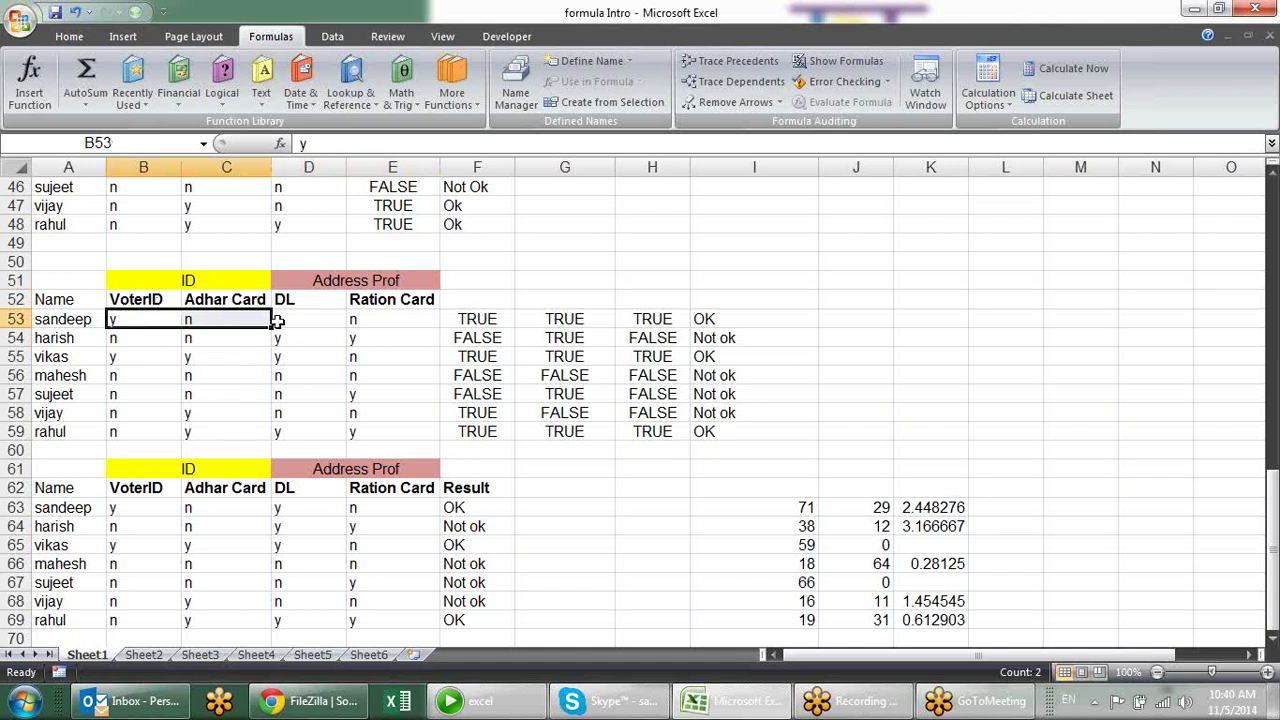
left_click_drag(283, 319, 368, 318)
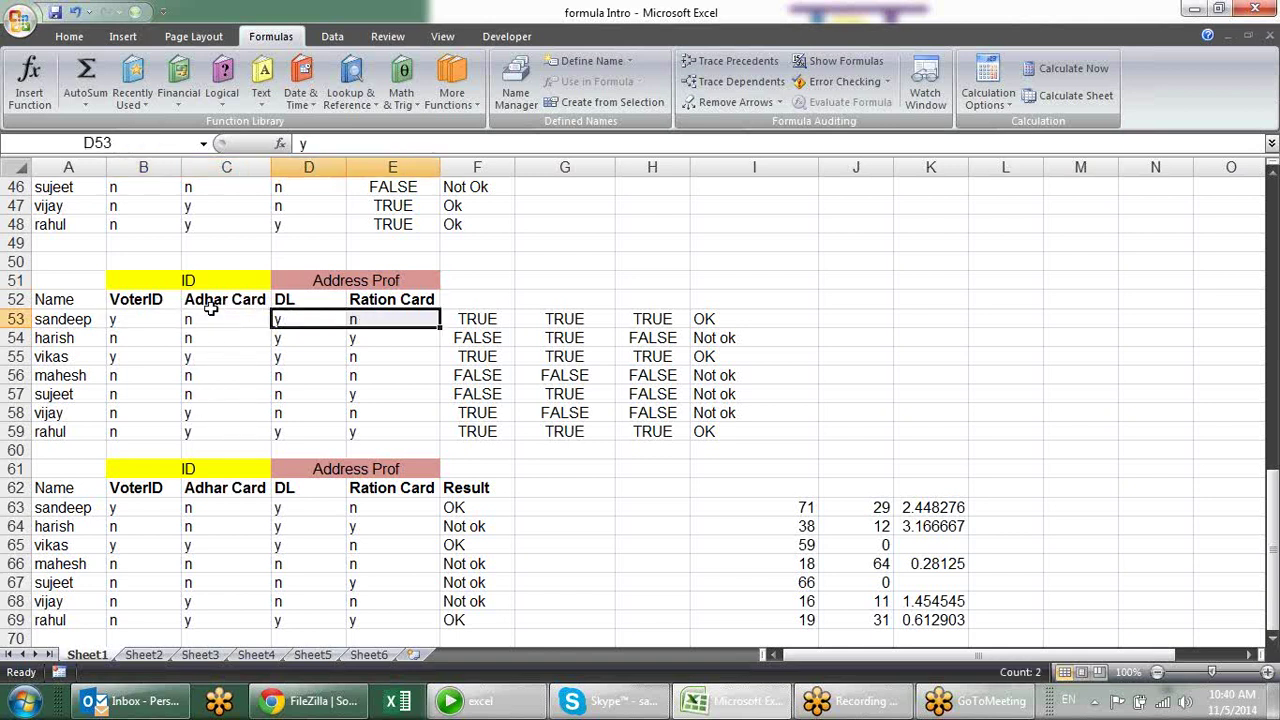
left_click_drag(138, 318, 221, 319)
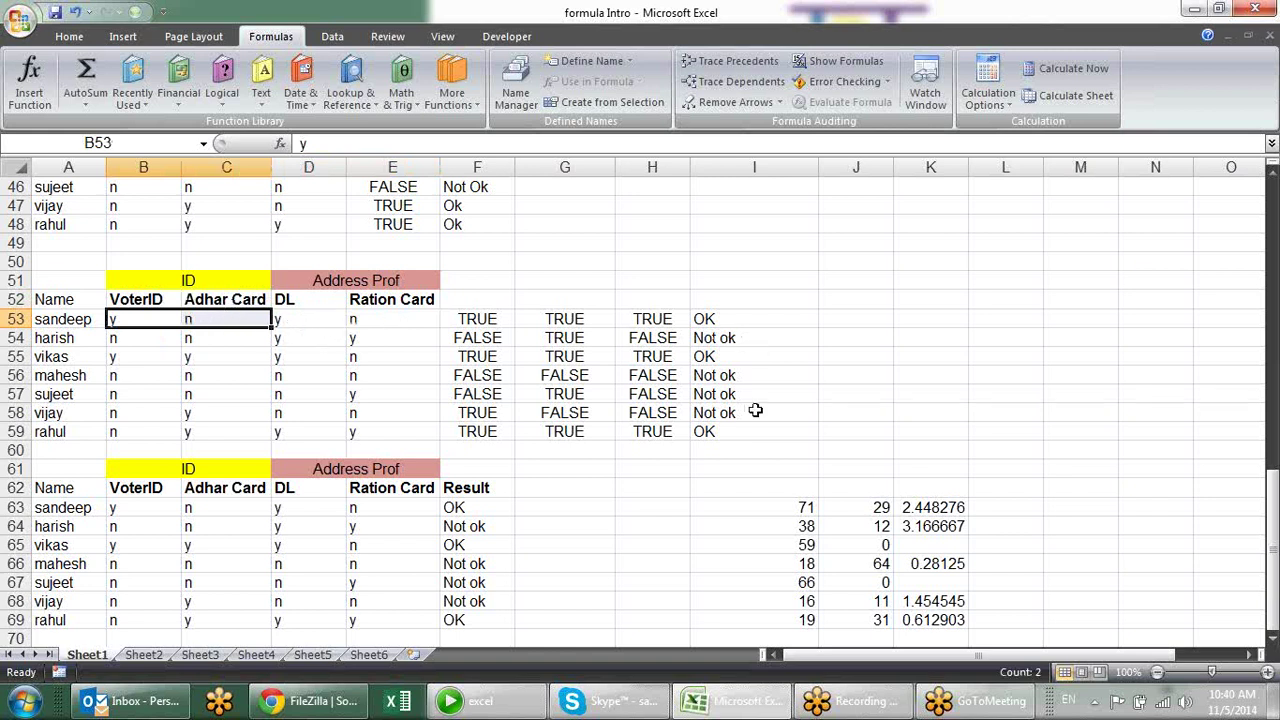
double_click(497, 318)
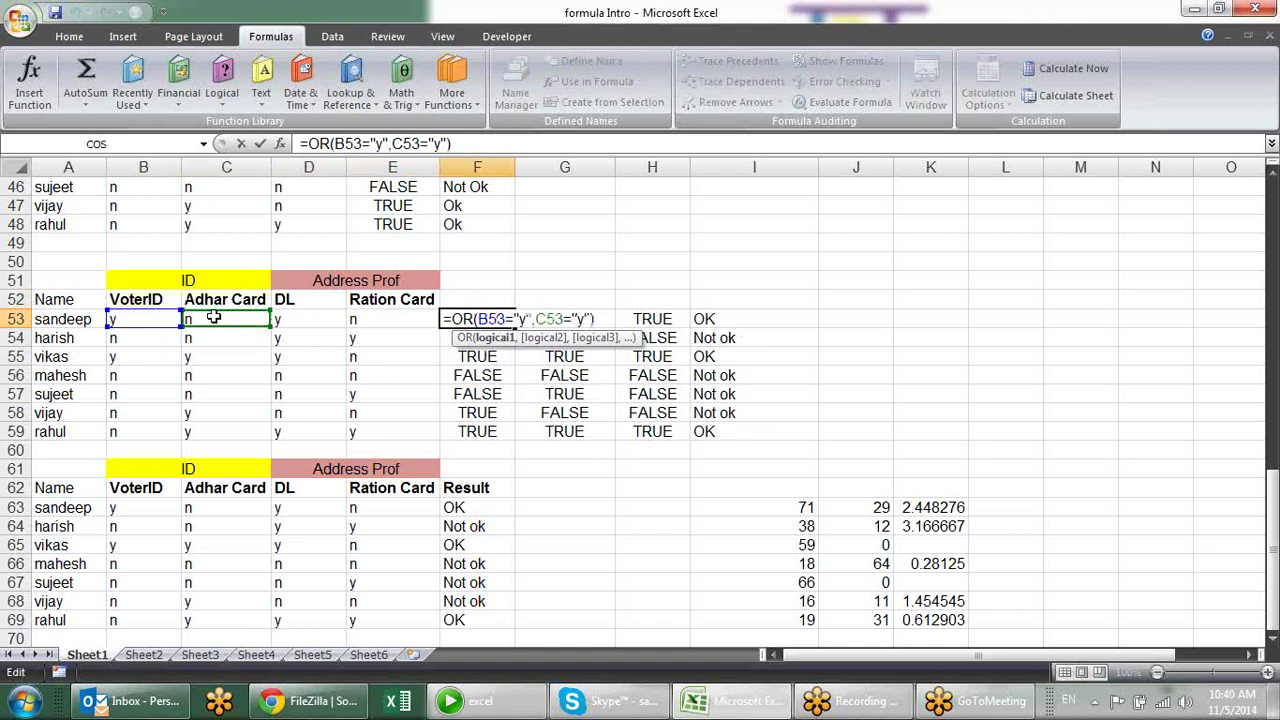
key("Return")
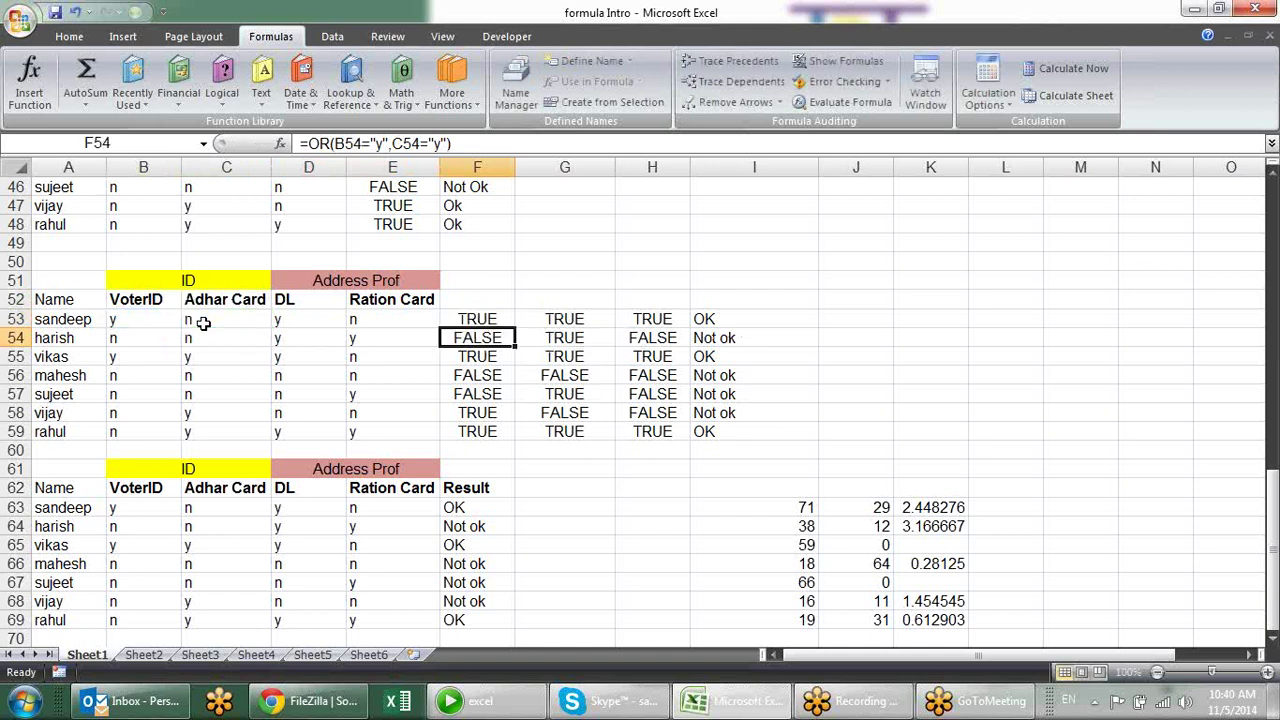
double_click(580, 318)
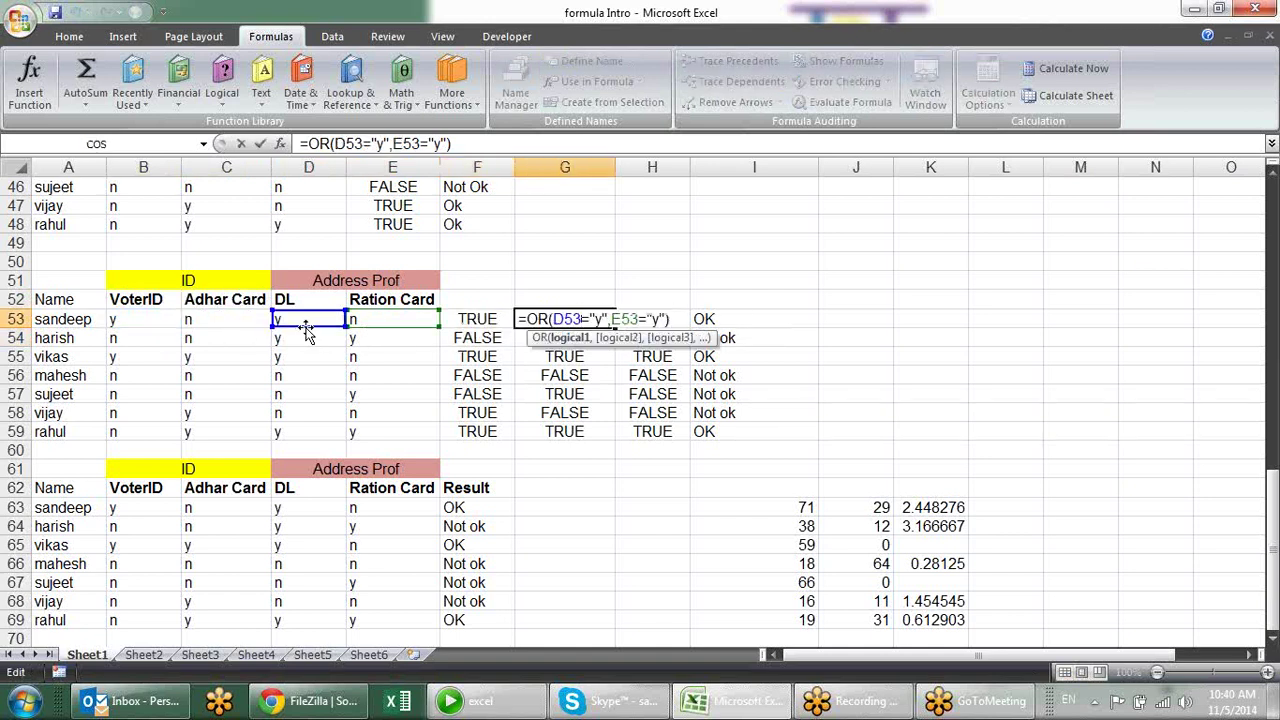
key("Return")
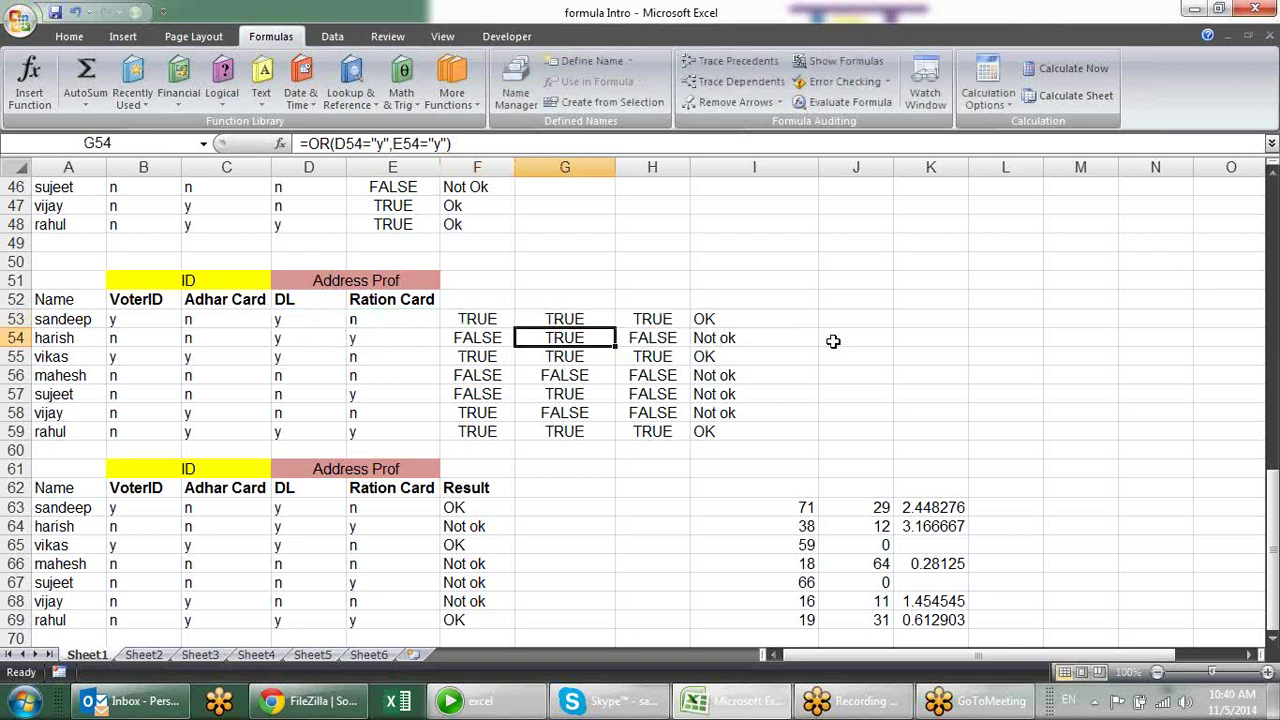
left_click(468, 316)
left_click(556, 316)
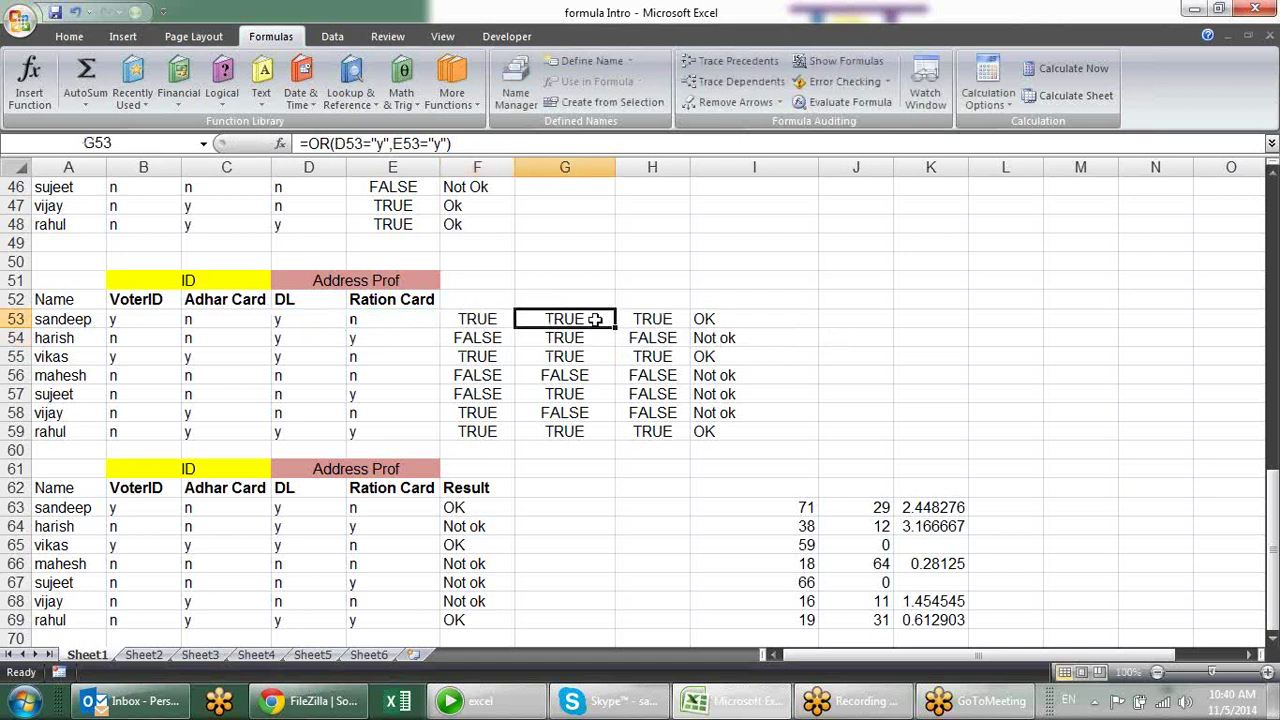
double_click(684, 318)
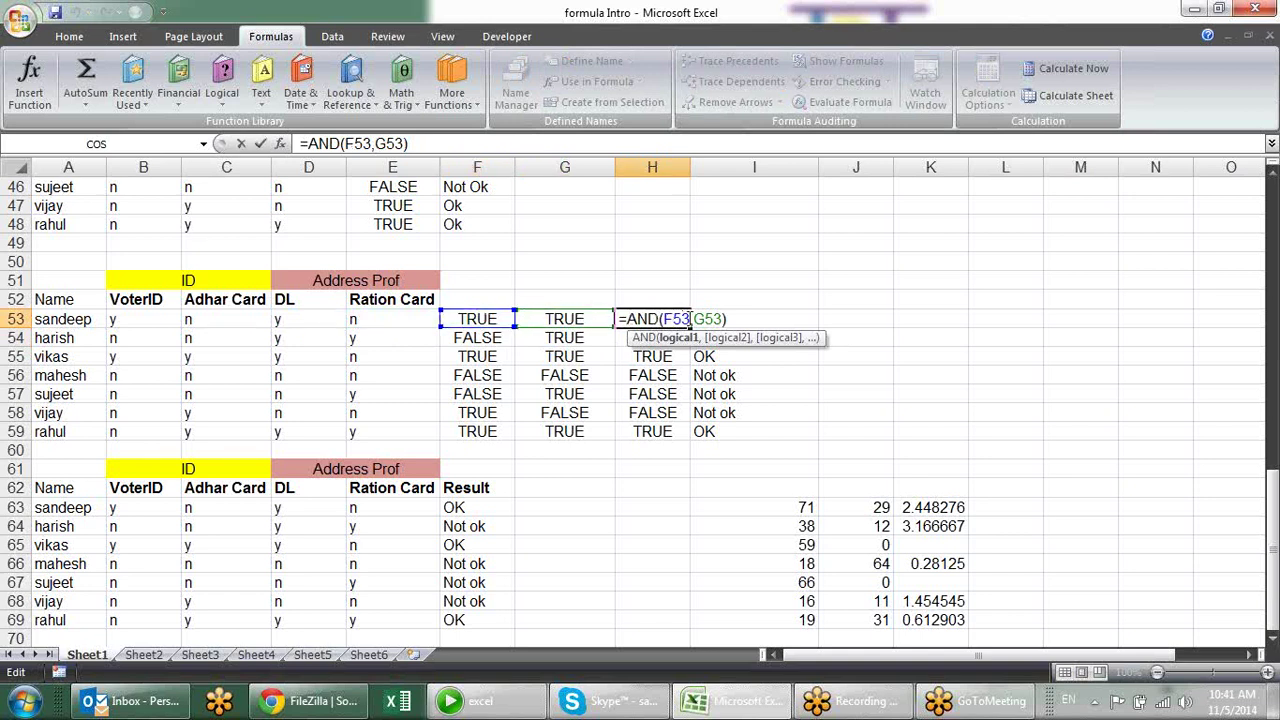
key("Return")
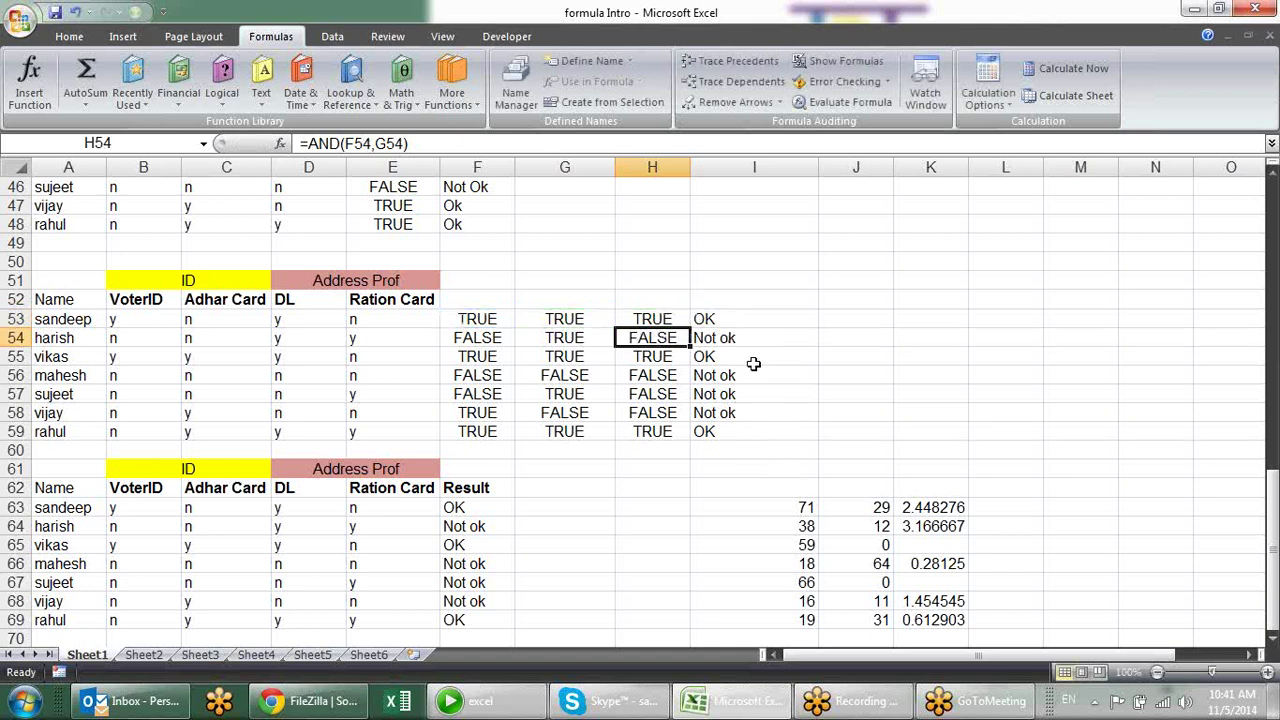
left_click(739, 315)
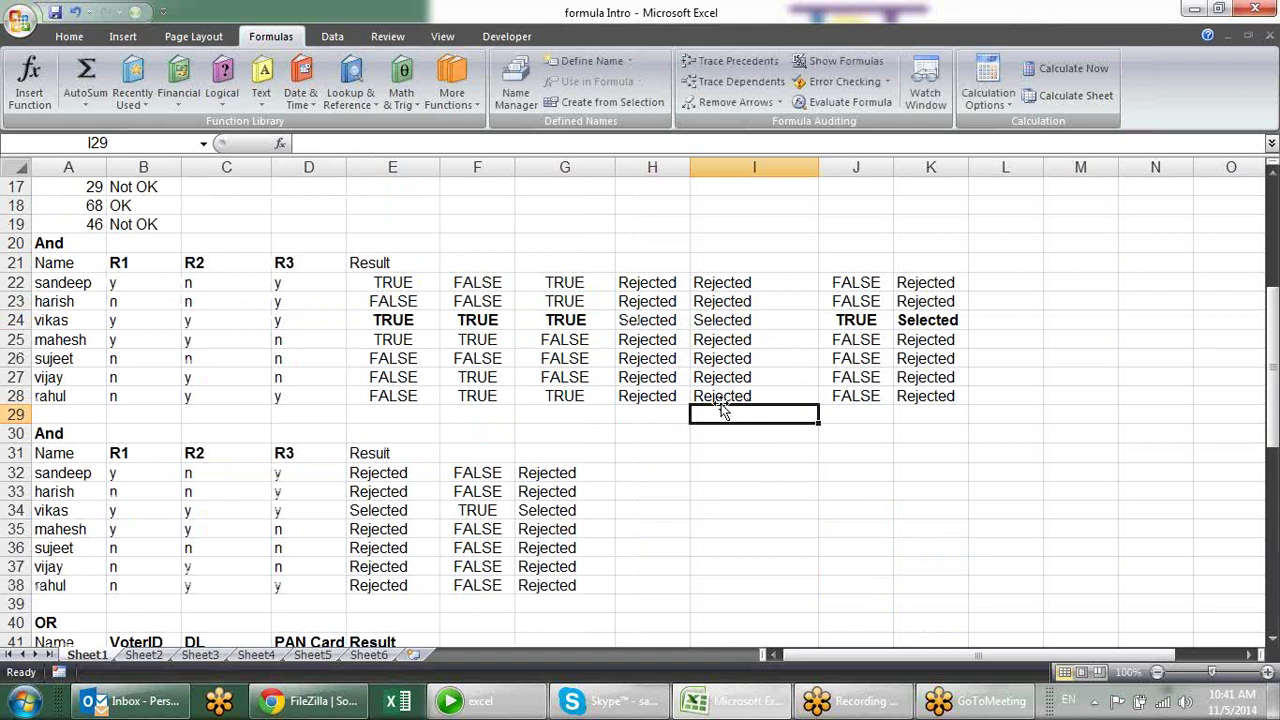
scroll(718, 410, "down", 10)
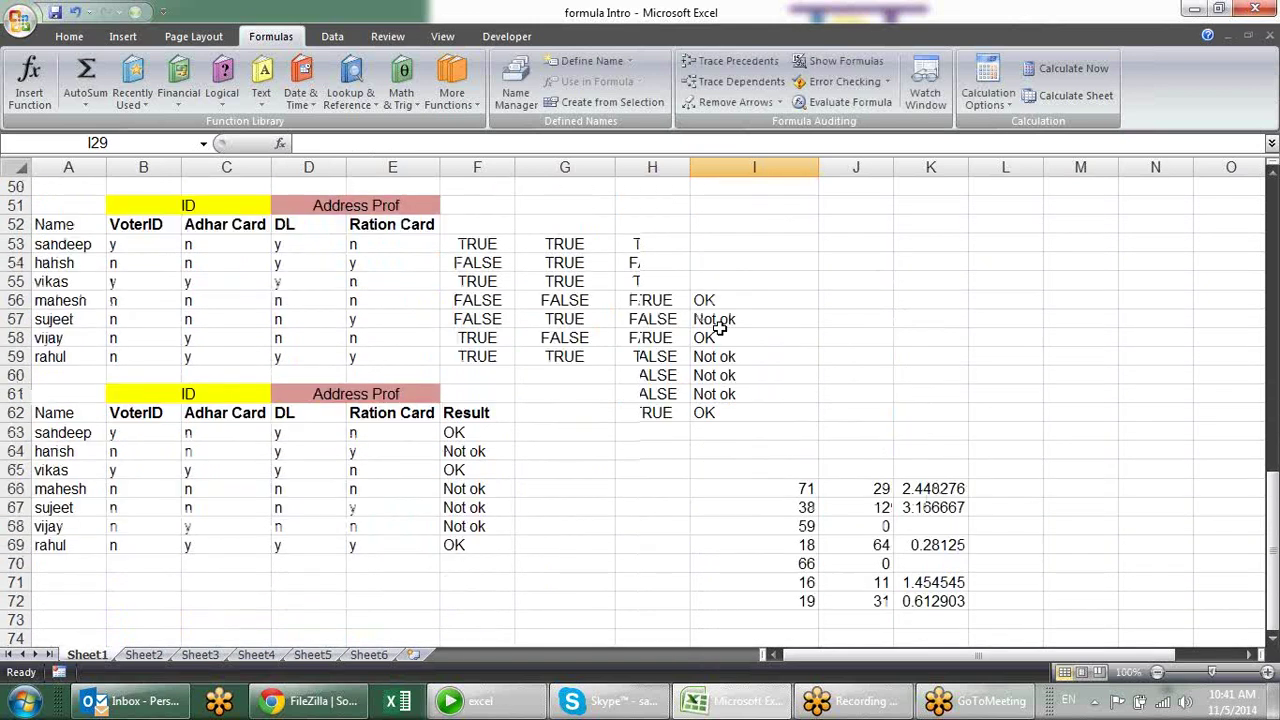
left_click(720, 300)
key("ctrl+Down")
left_click(728, 296)
double_click(728, 296)
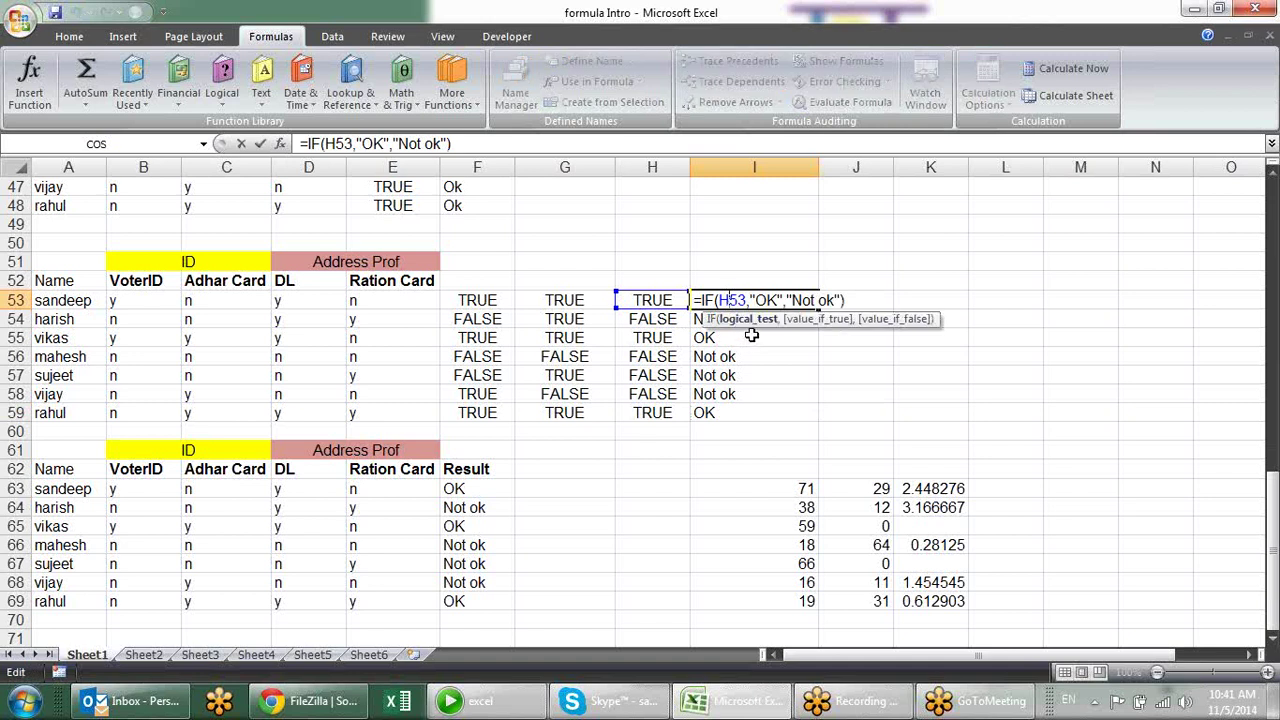
key("Return")
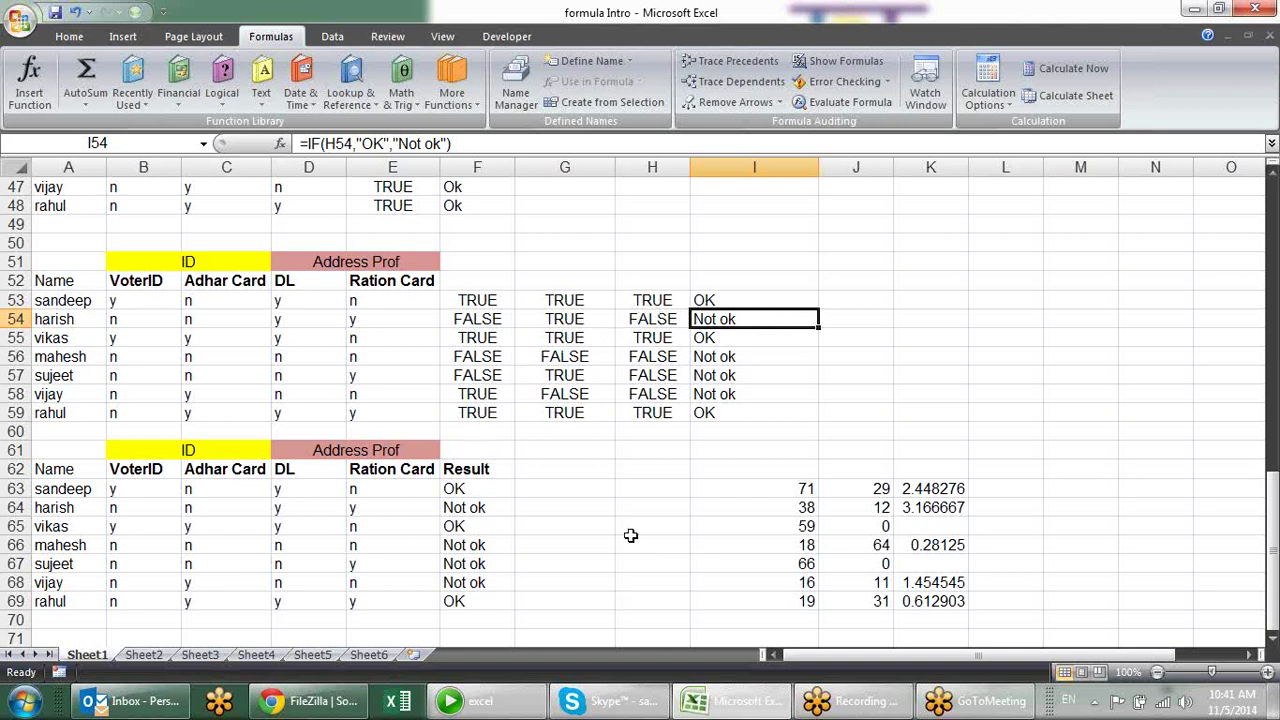
scroll(630, 535, "up", 2)
scroll(630, 535, "down", 2)
left_click(500, 487)
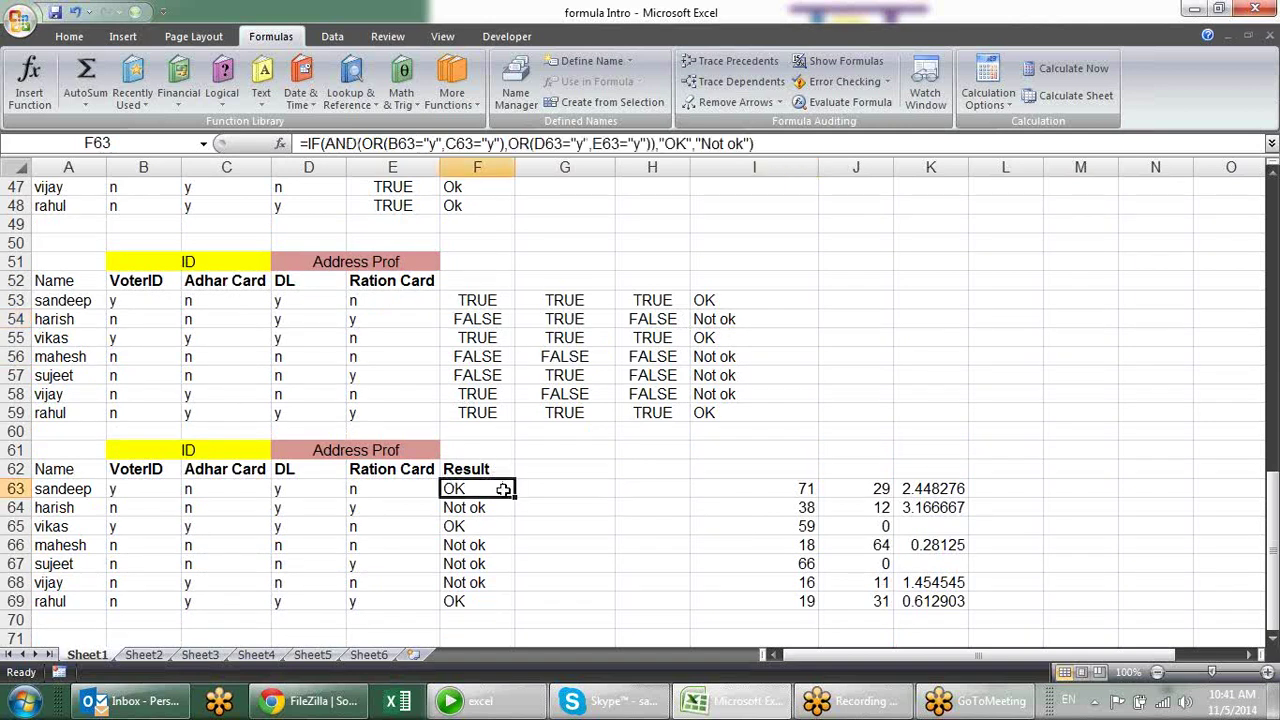
double_click(503, 488)
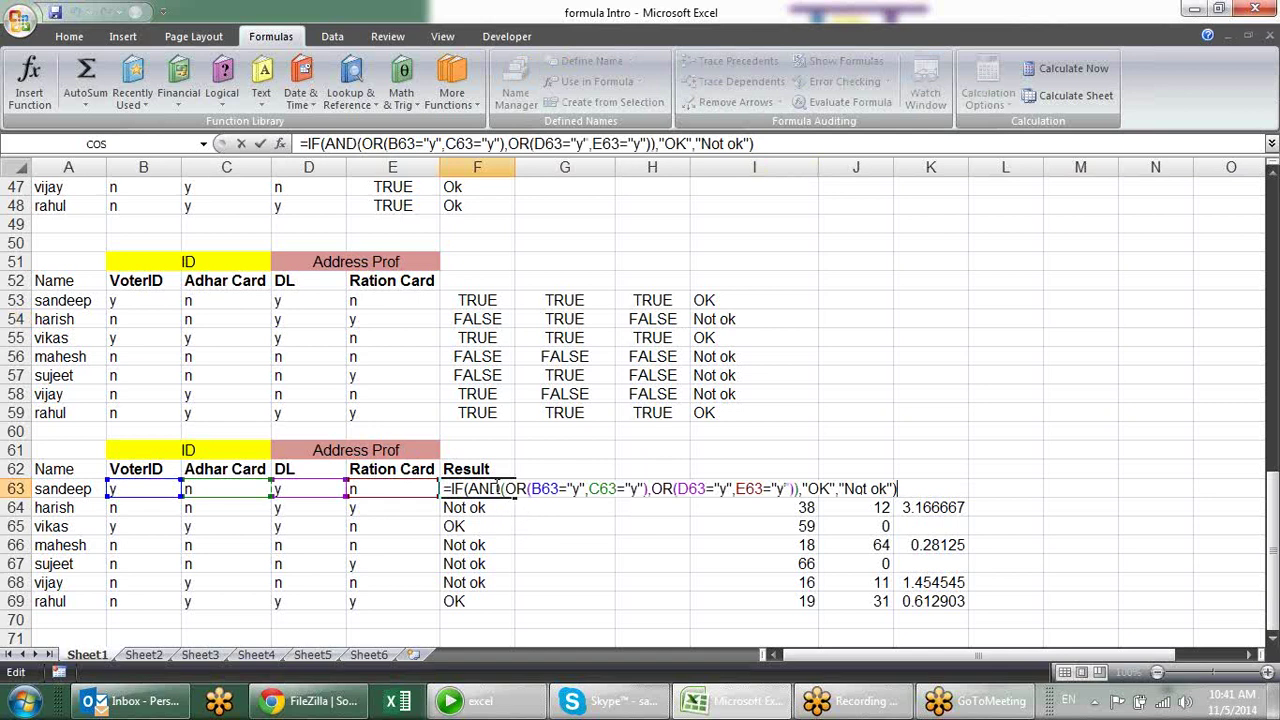
left_click(469, 489)
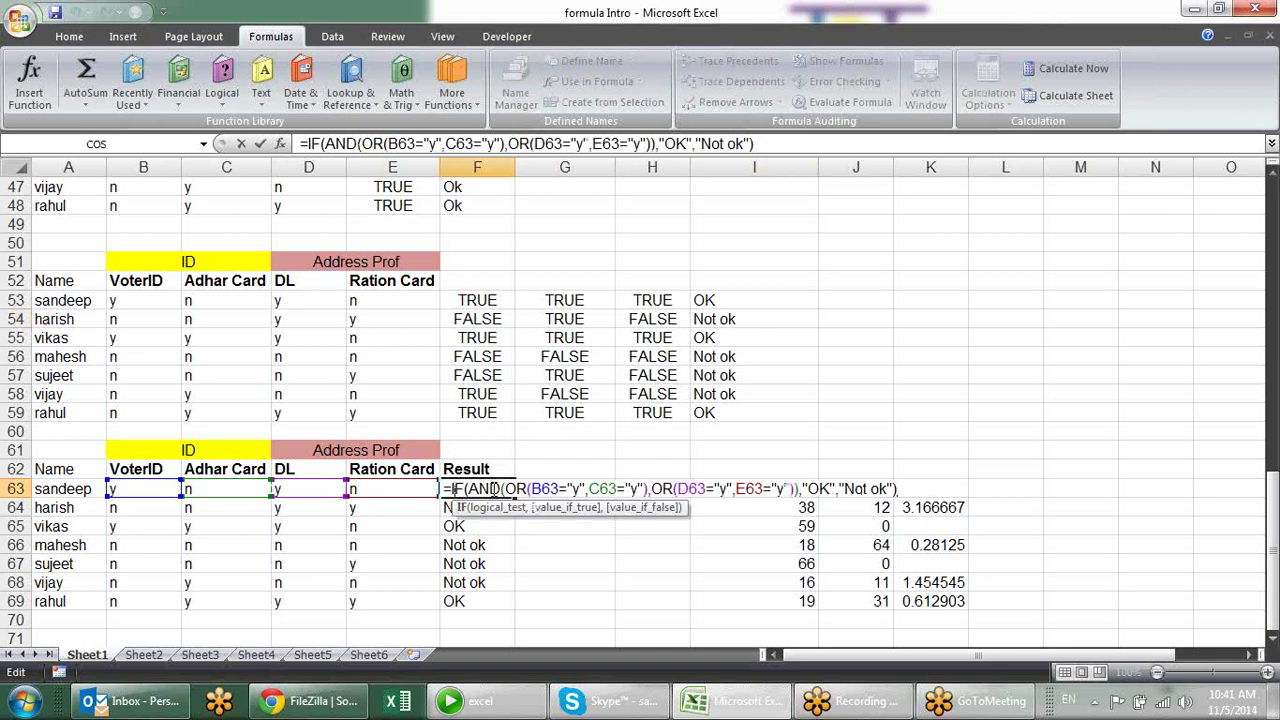
left_click(497, 508)
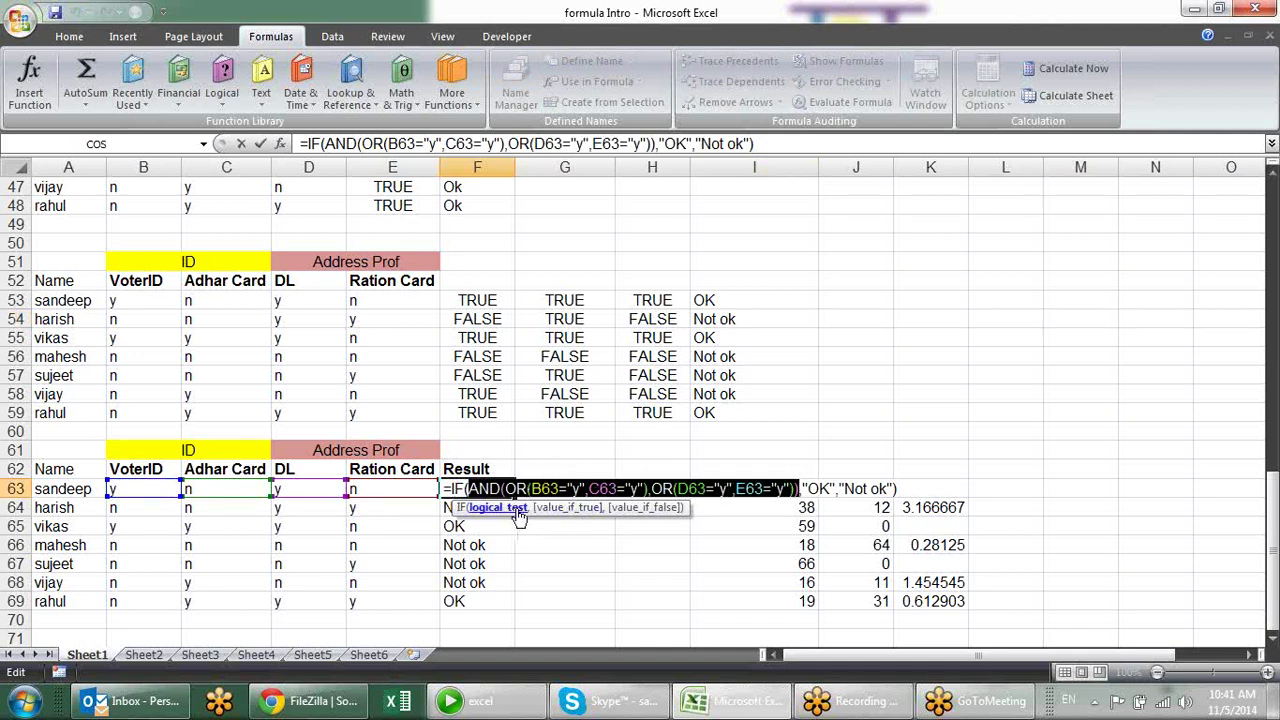
left_click(518, 490)
left_click(535, 508)
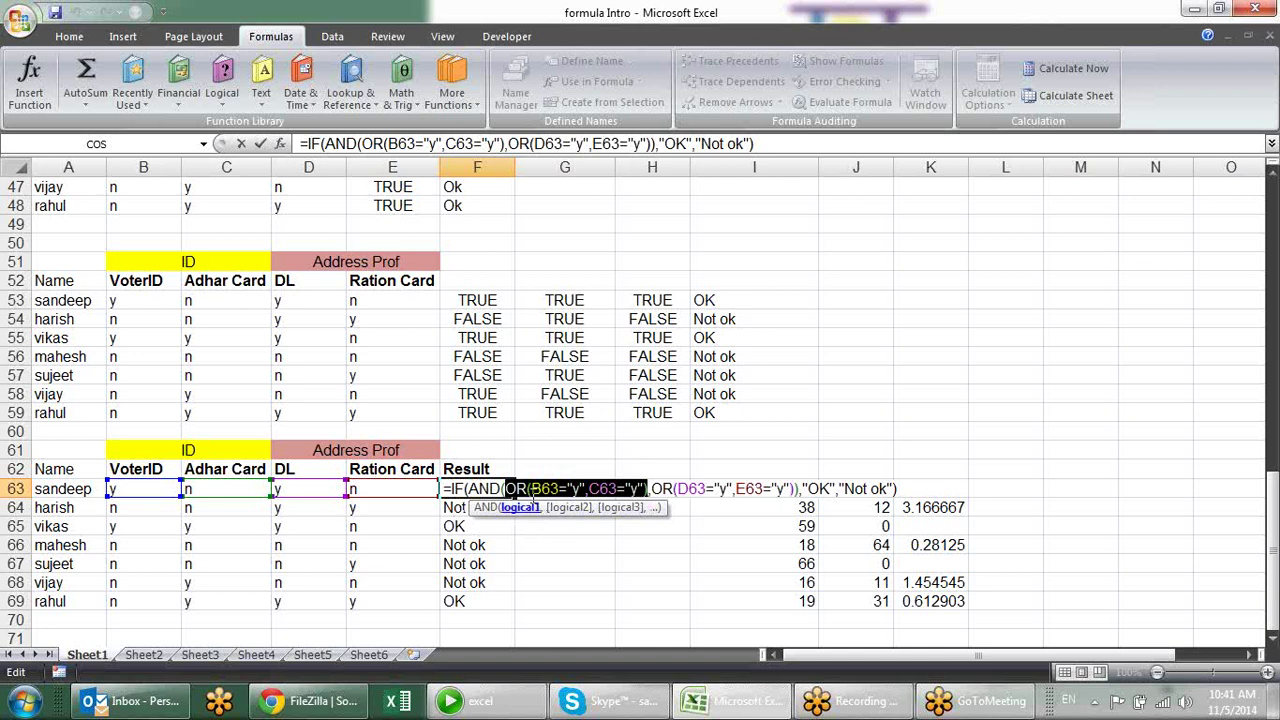
left_click(568, 507)
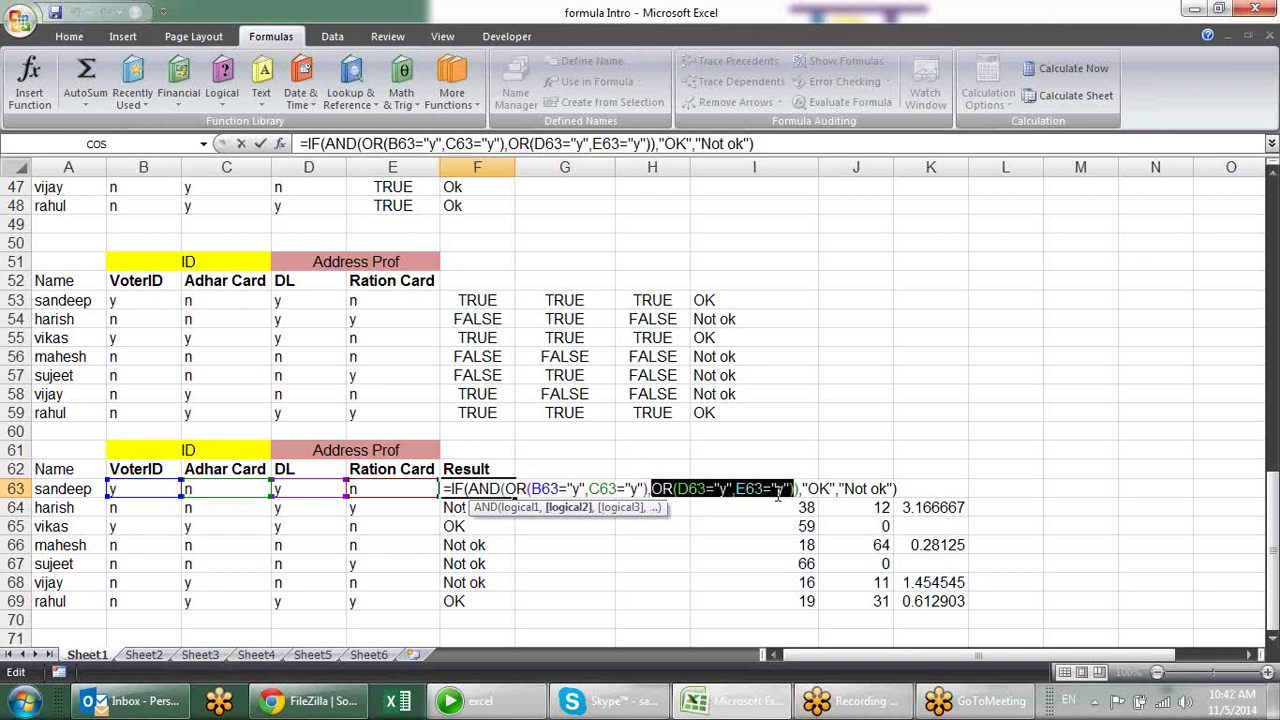
key("F9")
left_click(535, 508)
key("F9")
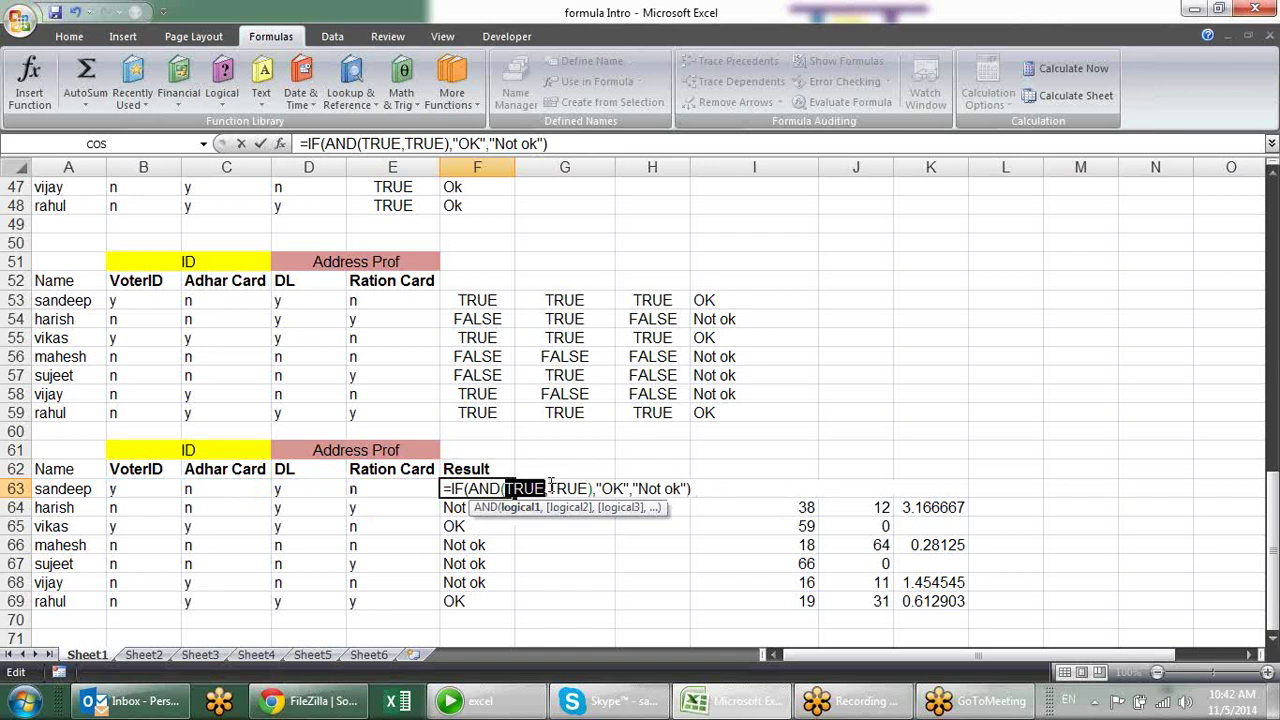
left_click_drag(594, 488, 469, 489)
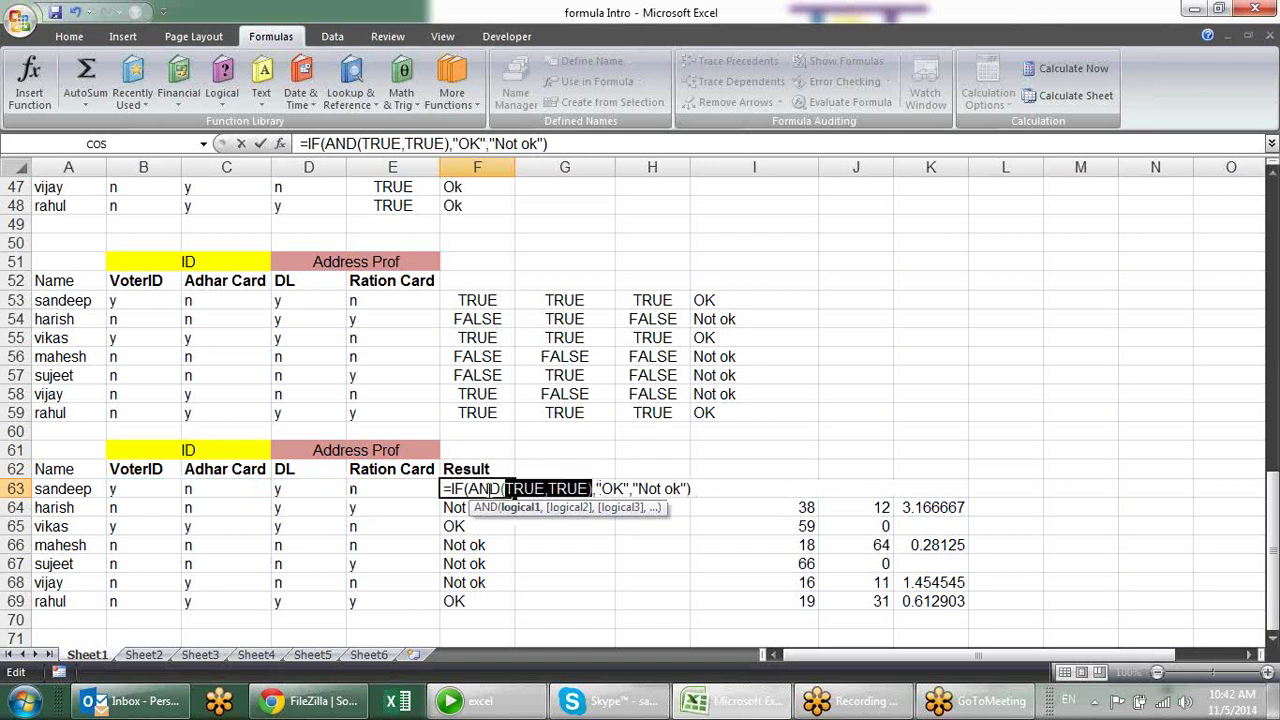
key("F9")
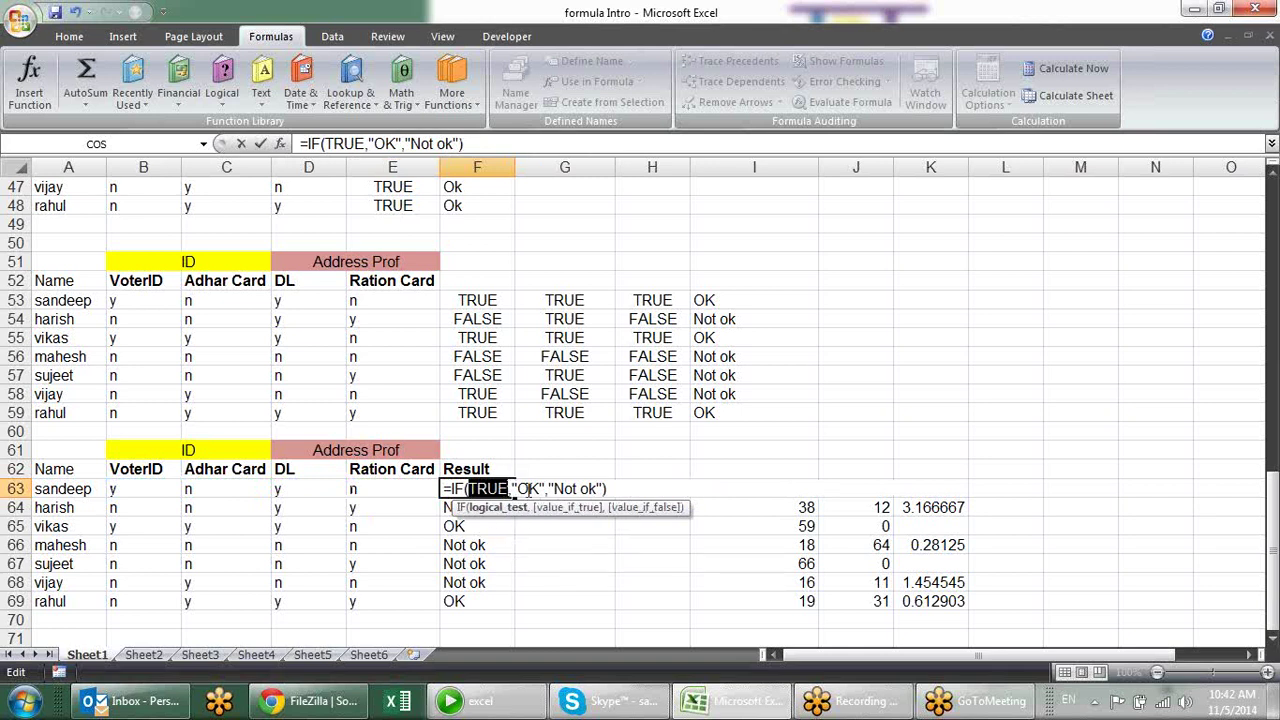
key("Escape")
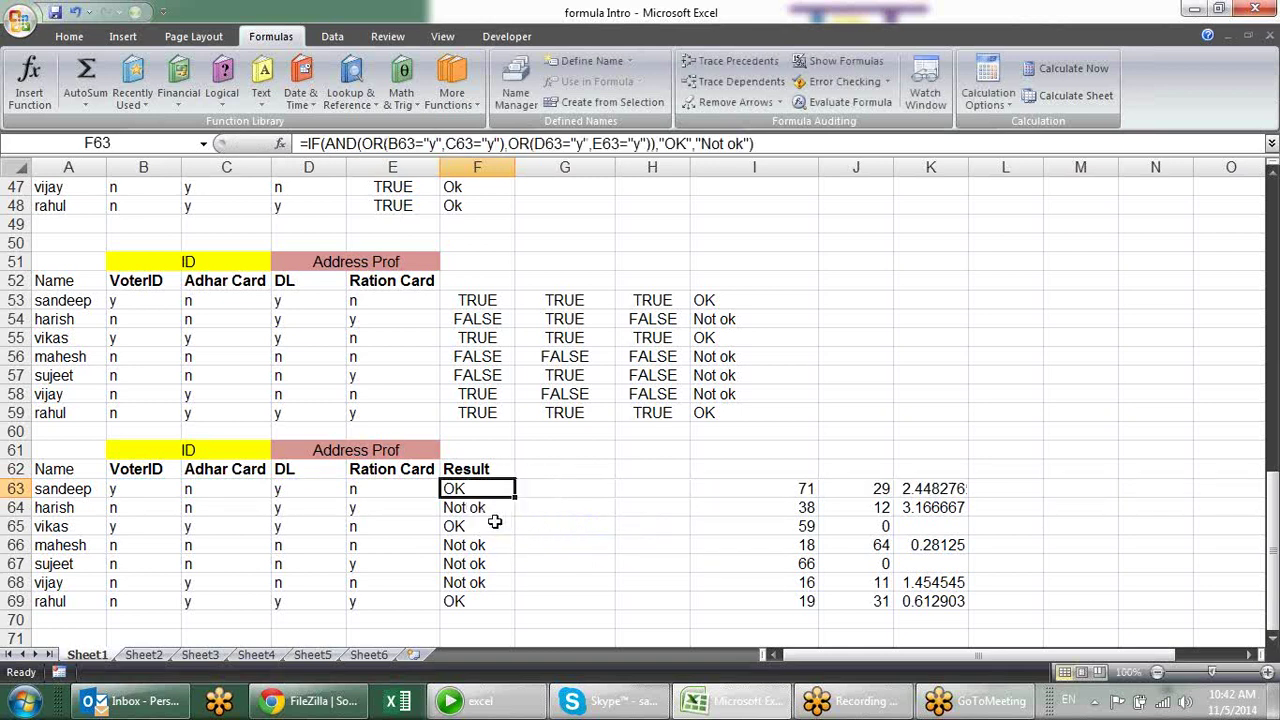
key("Down")
key("F2")
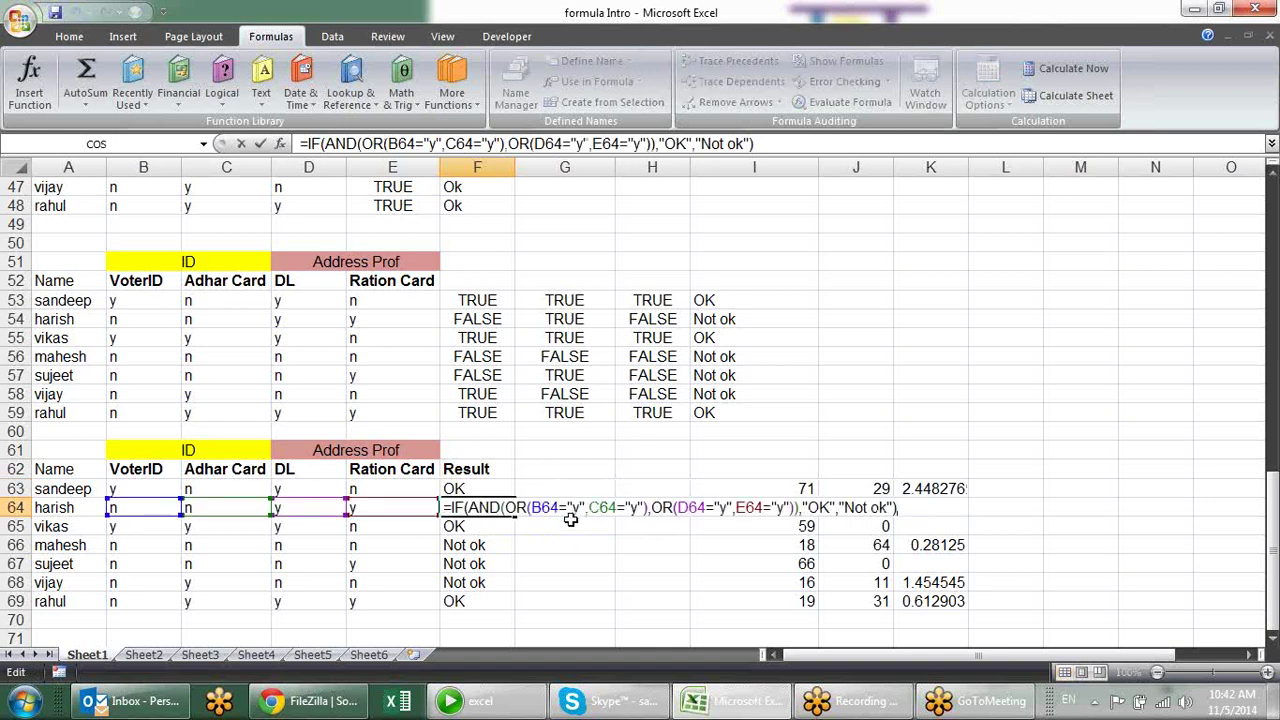
left_click(507, 507)
left_click(520, 528)
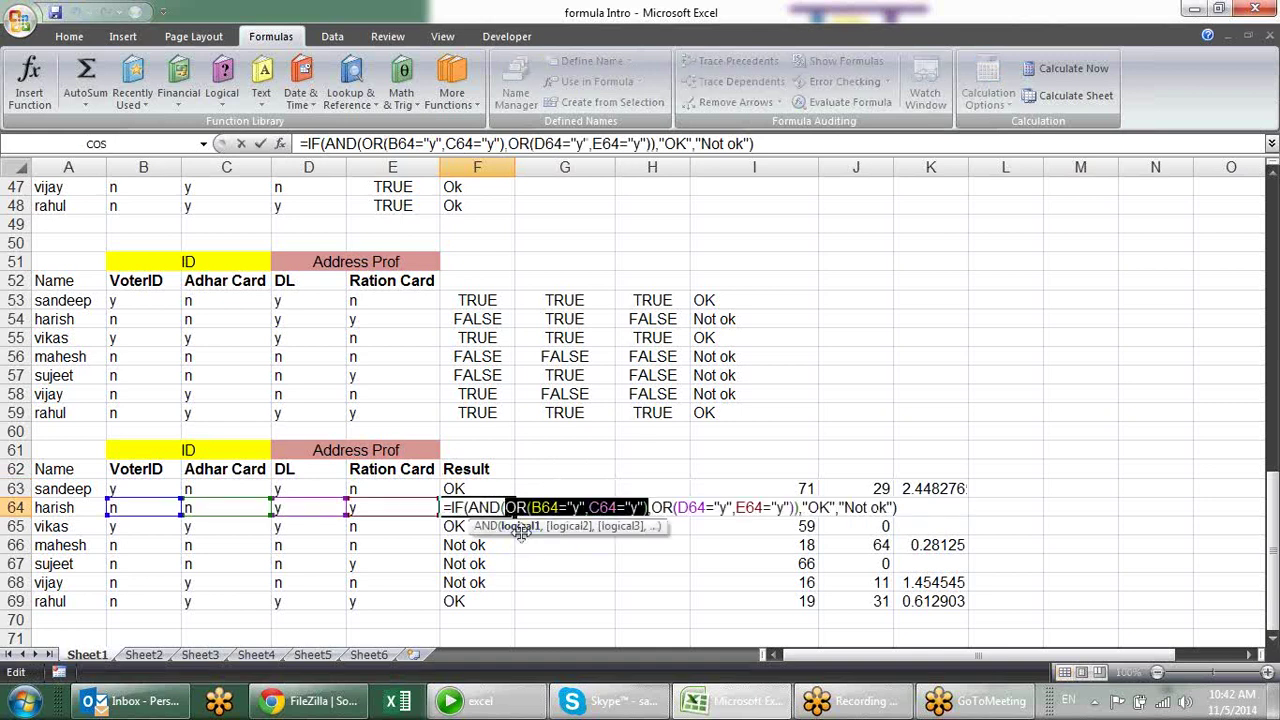
key("F9")
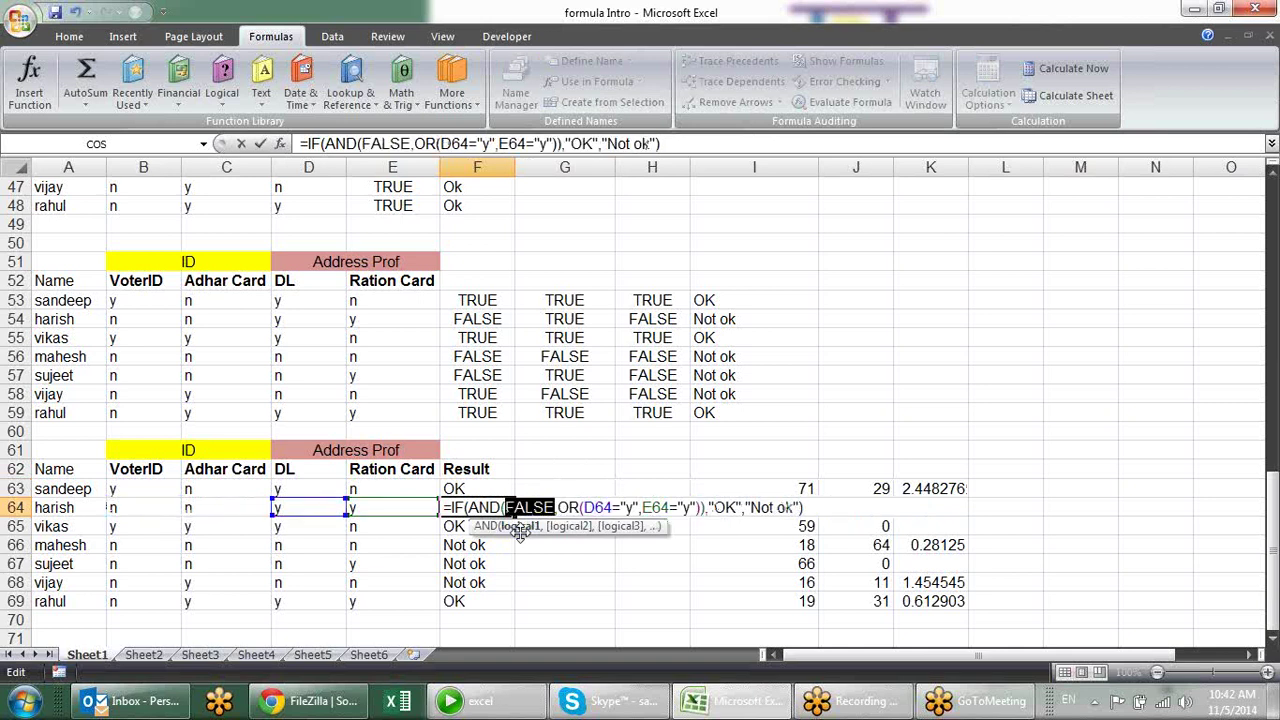
left_click(568, 526)
key("F9")
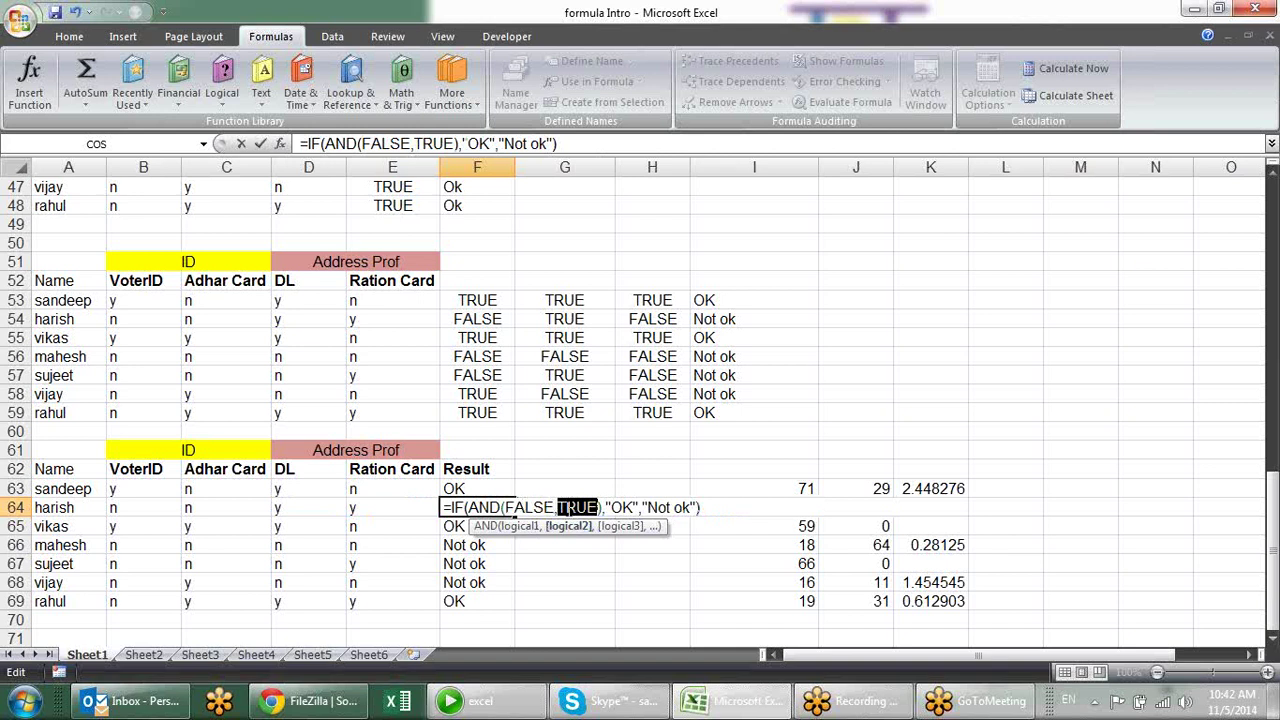
left_click(483, 527)
left_click(722, 108)
left_click(467, 508)
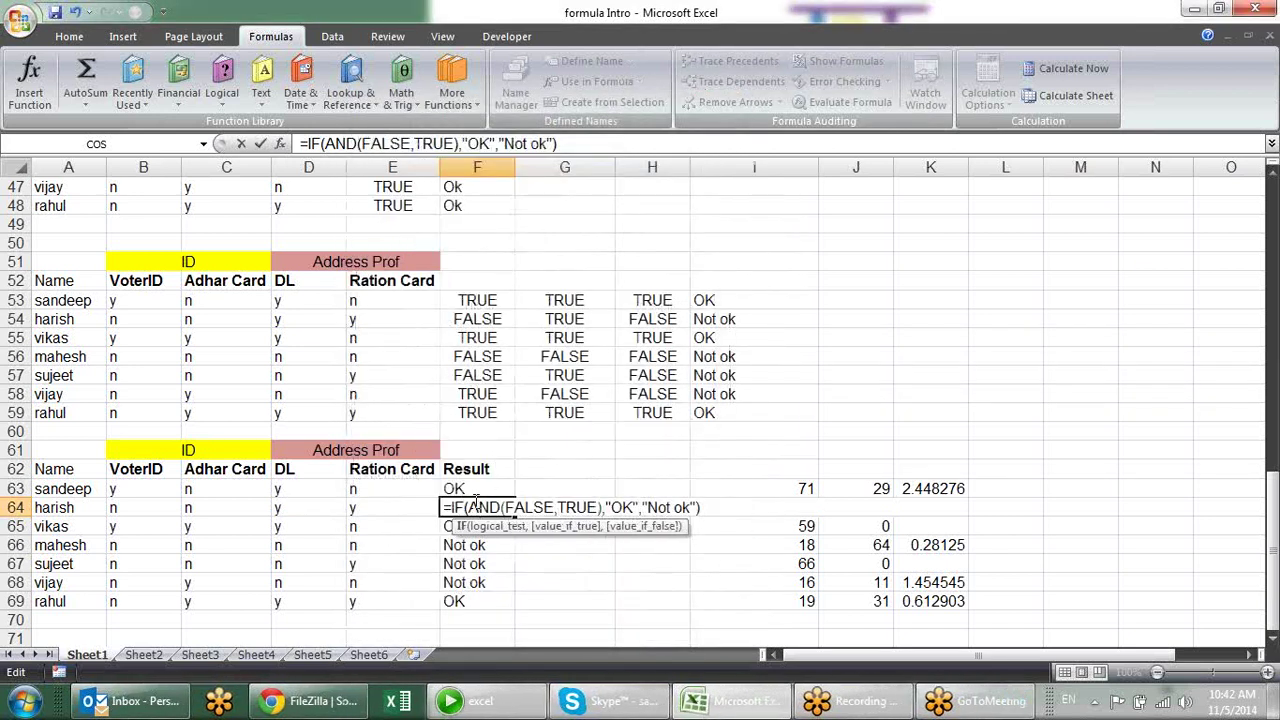
left_click_drag(468, 508, 604, 508)
key("F9")
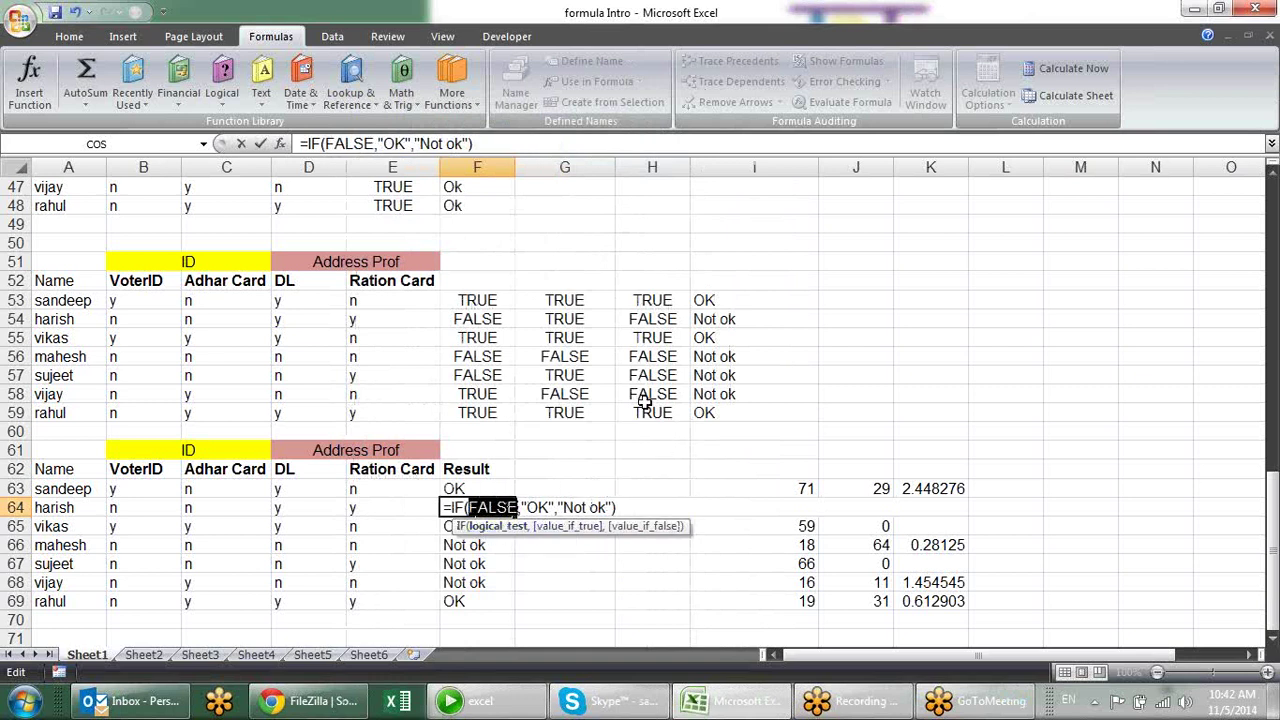
key("Escape")
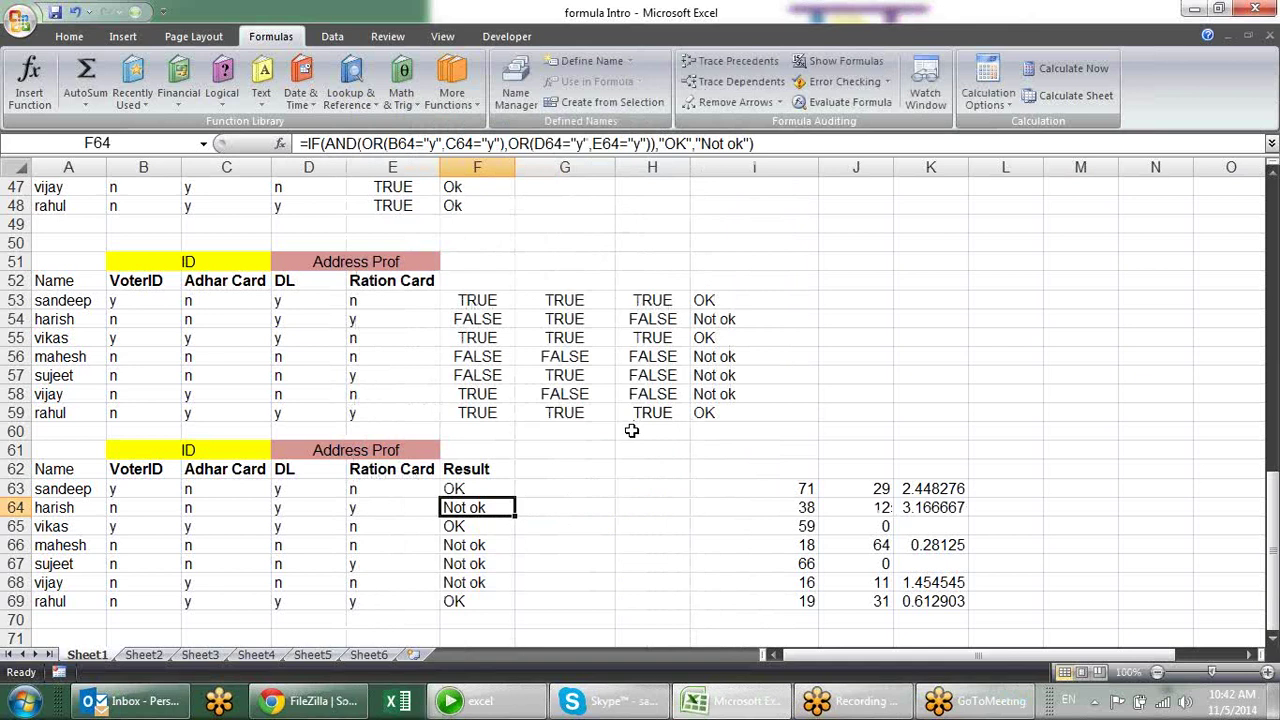
left_click(782, 488)
left_click(812, 507)
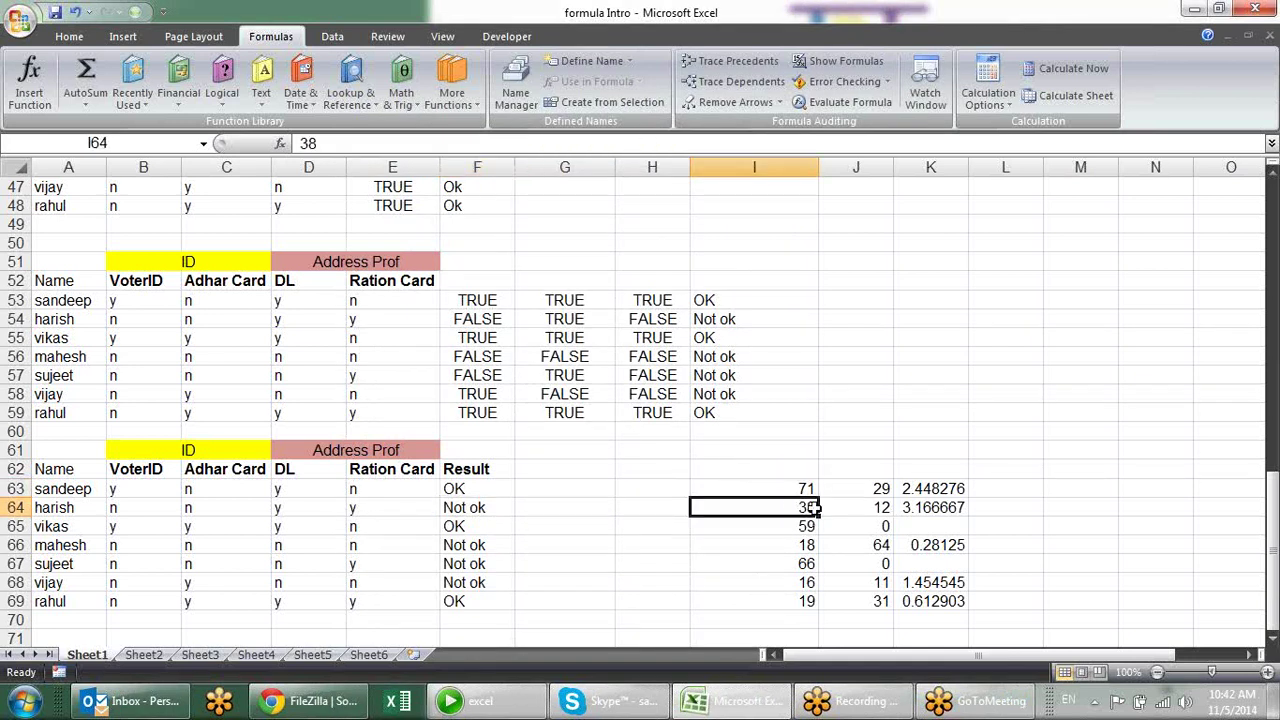
left_click(845, 507)
left_click(915, 508)
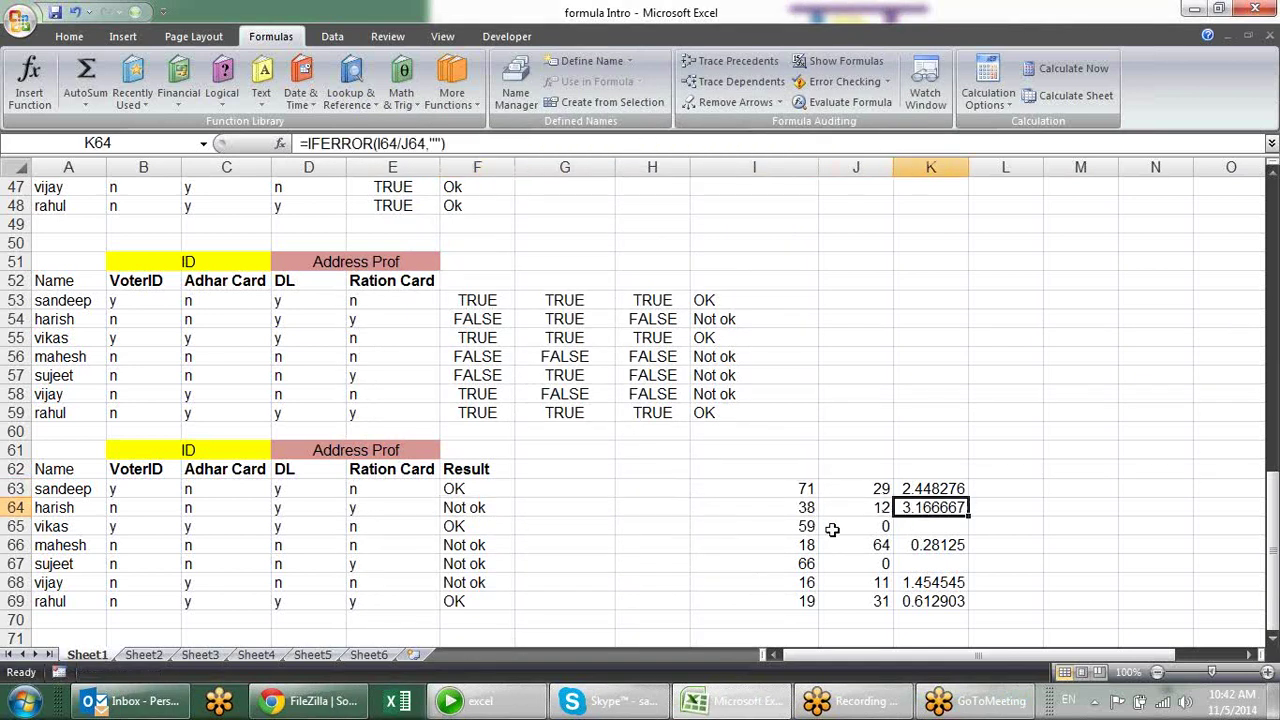
left_click(744, 492)
scroll(620, 427, "down", 2)
scroll(560, 418, "down", 1)
scroll(502, 410, "up", 7)
scroll(500, 412, "up", 5)
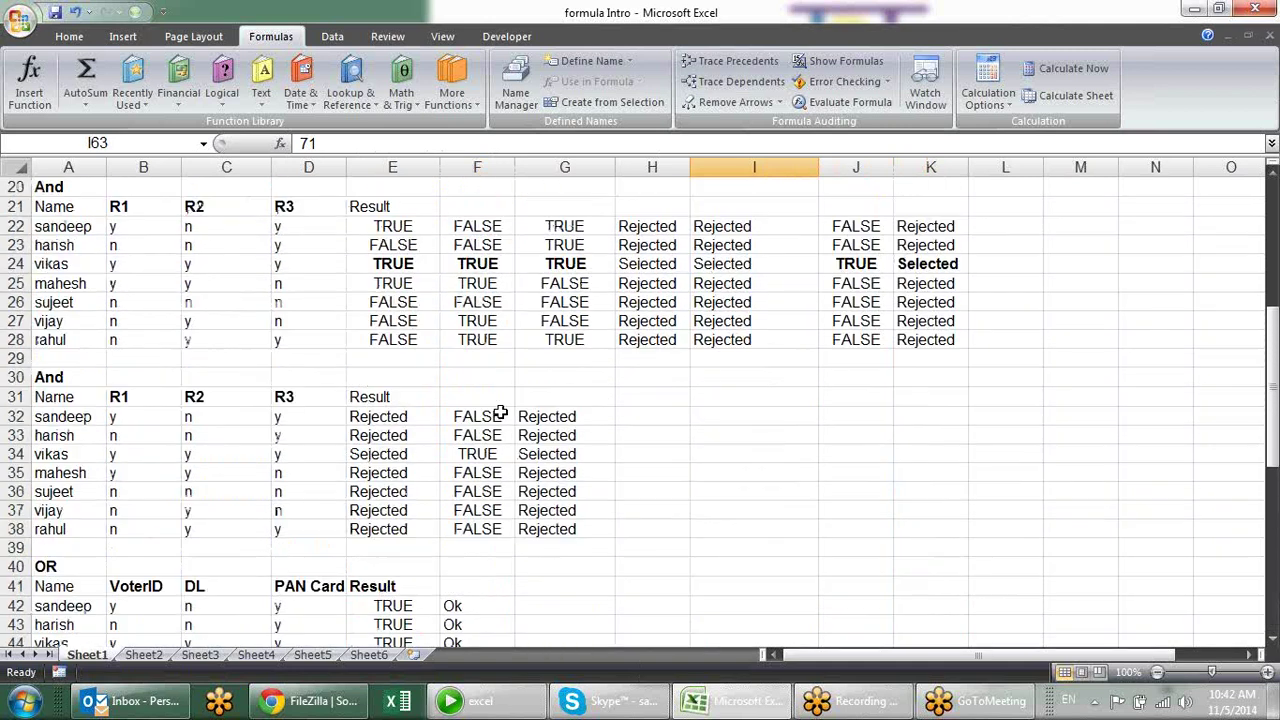
scroll(500, 412, "up", 2)
scroll(500, 412, "up", 4)
scroll(500, 412, "up", 1)
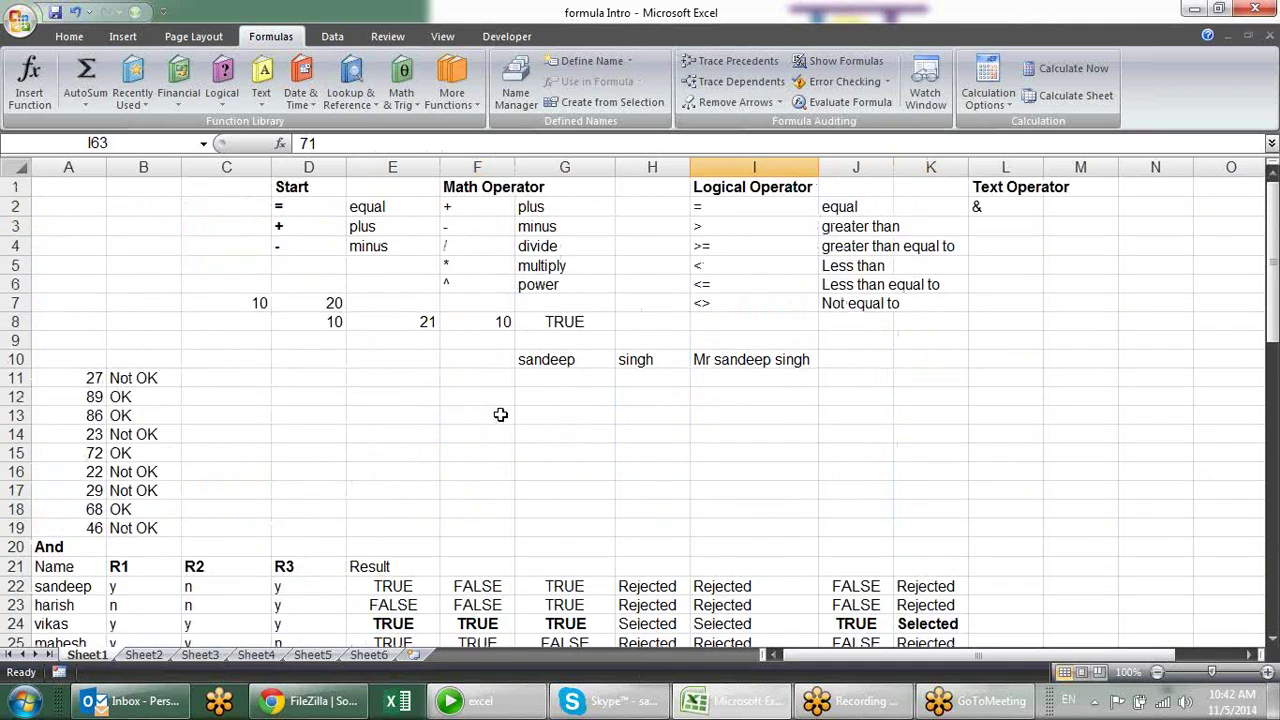
scroll(500, 414, "down", 4)
scroll(505, 418, "down", 7)
scroll(507, 420, "down", 7)
scroll(509, 437, "down", 1)
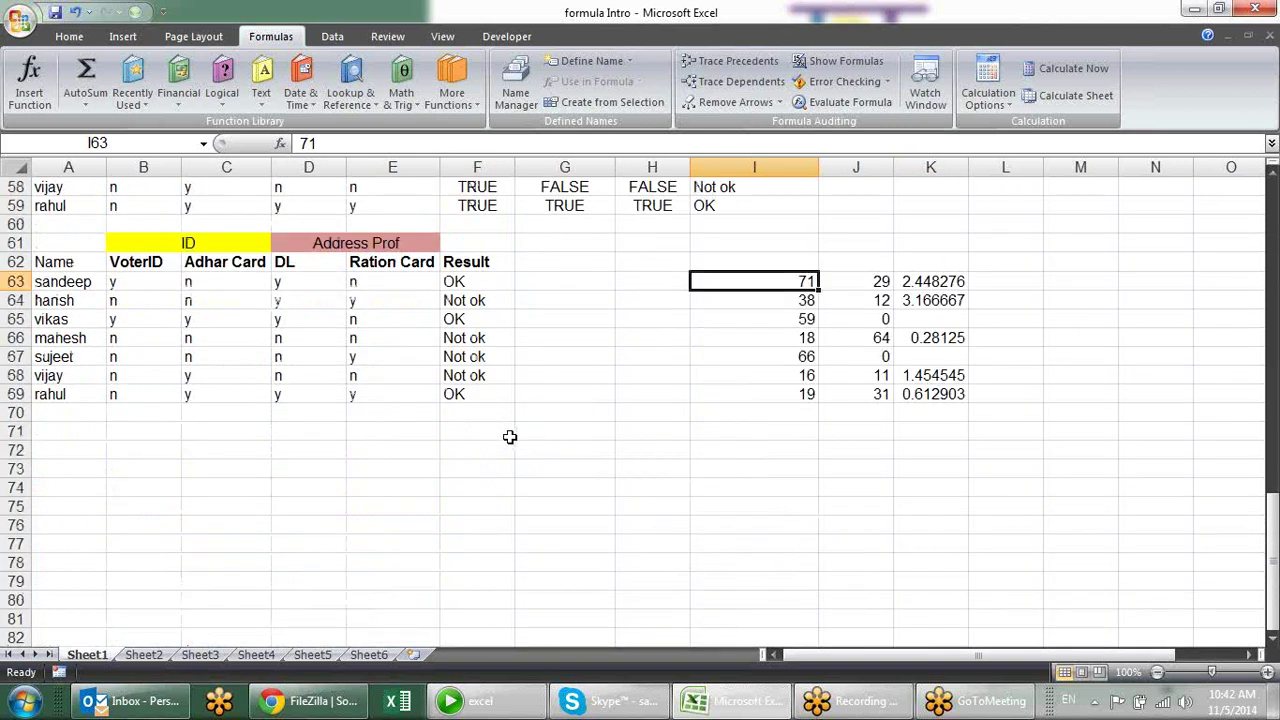
scroll(509, 437, "up", 2)
scroll(505, 434, "up", 1)
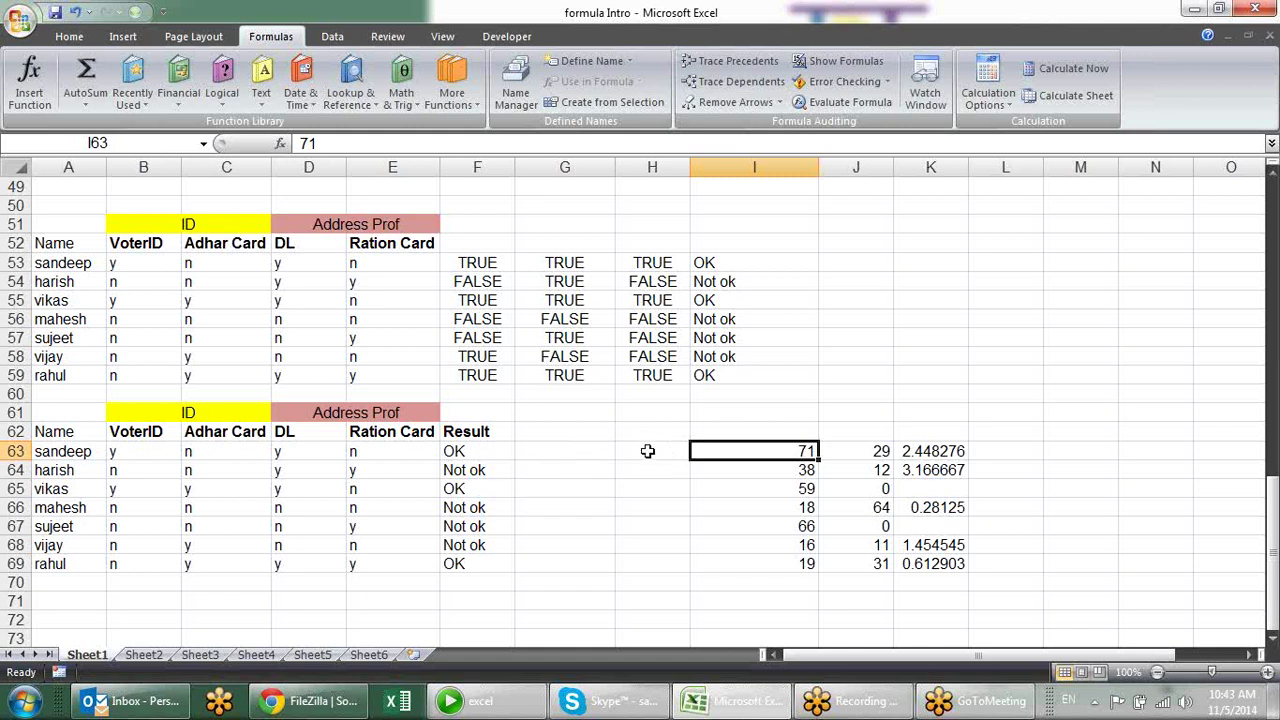
left_click(308, 703)
Step: Load TechOnTheNet and open its Excel worksheet functions listed by category
left_click(391, 40)
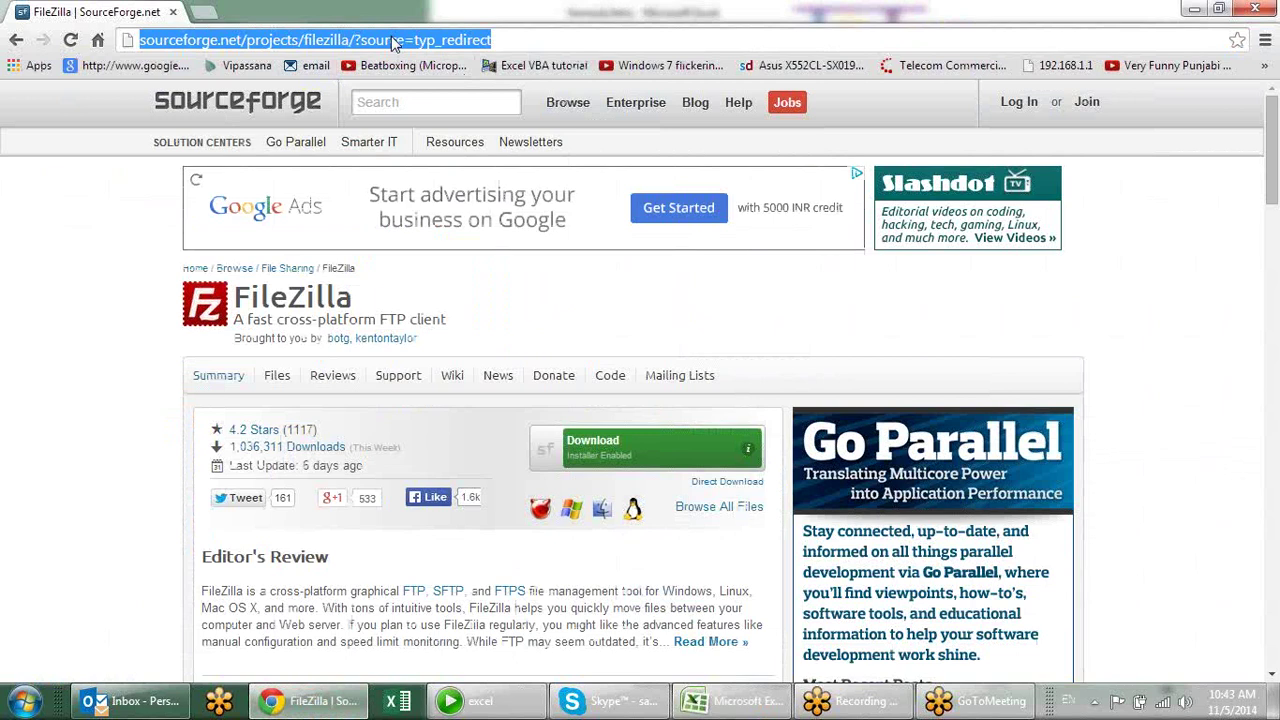
type("te")
key("Return")
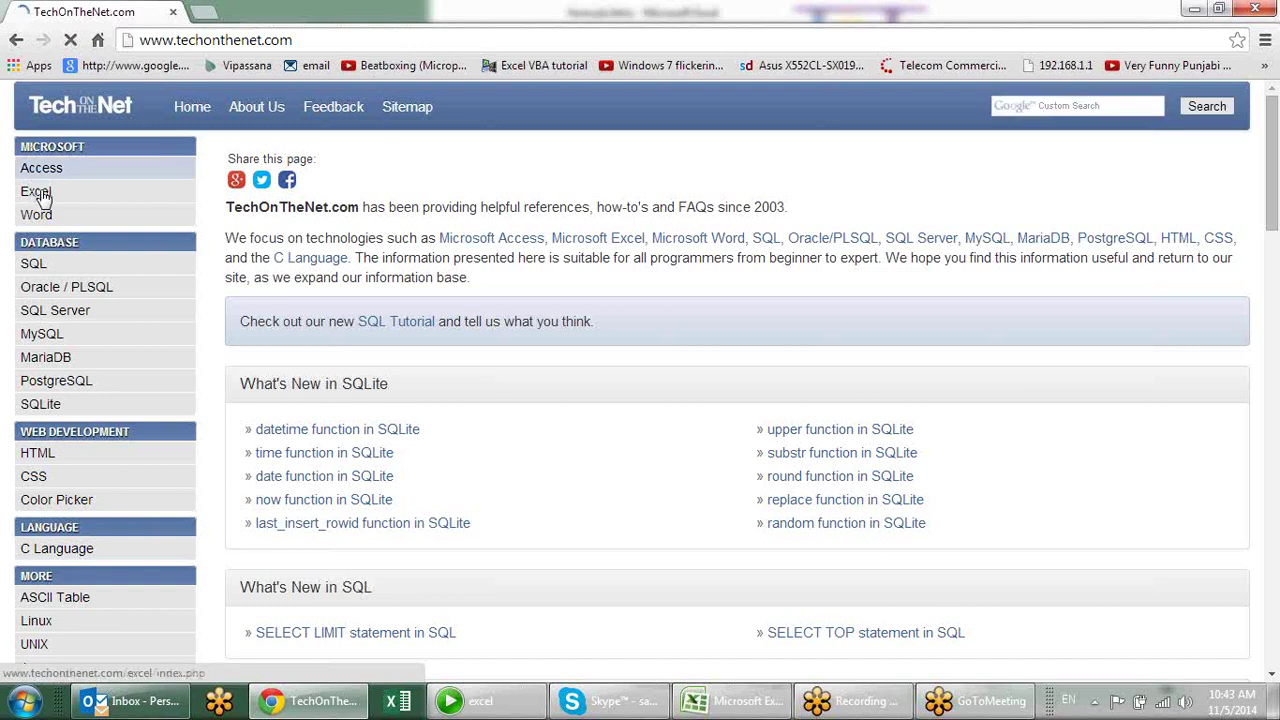
left_click(42, 195)
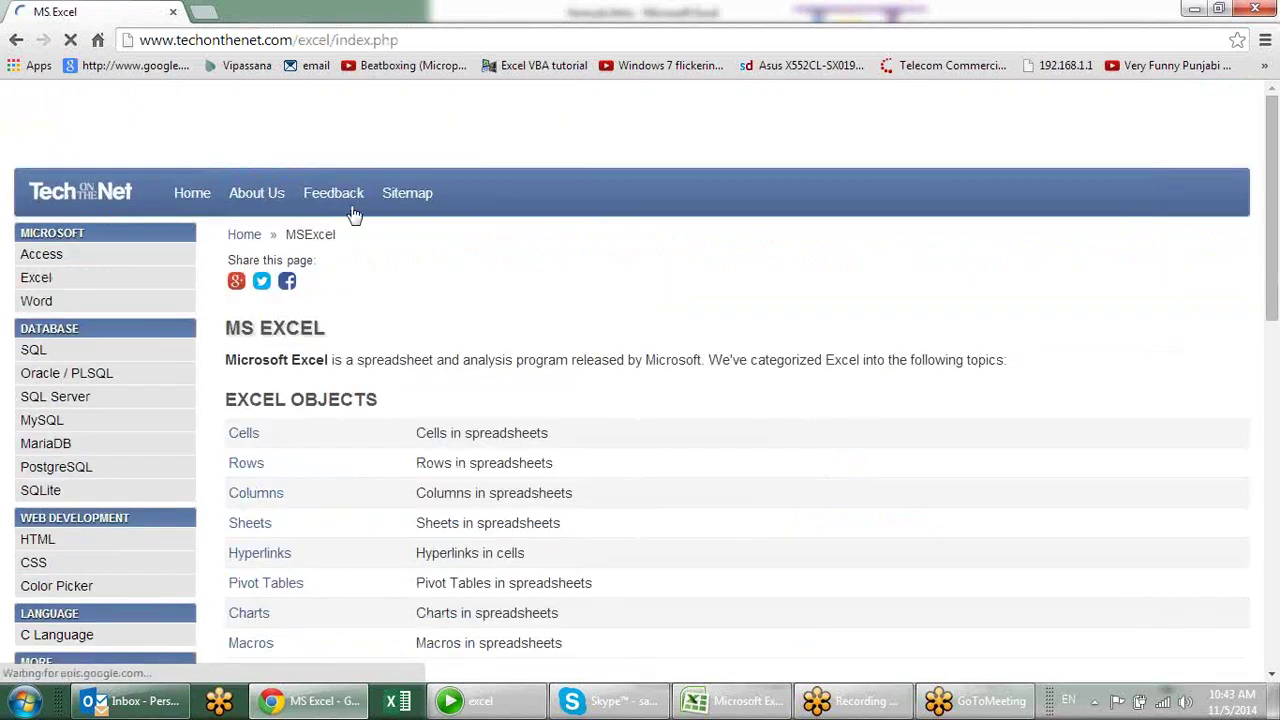
scroll(310, 315, "down", 3)
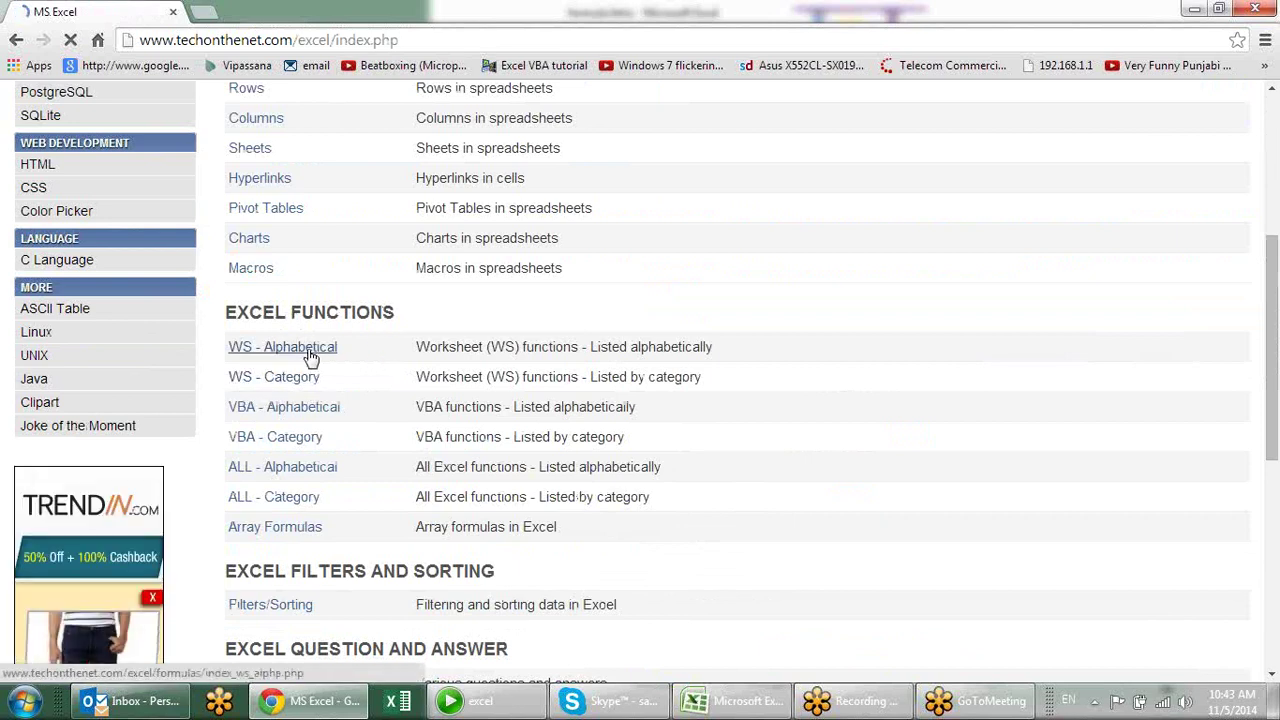
left_click(273, 386)
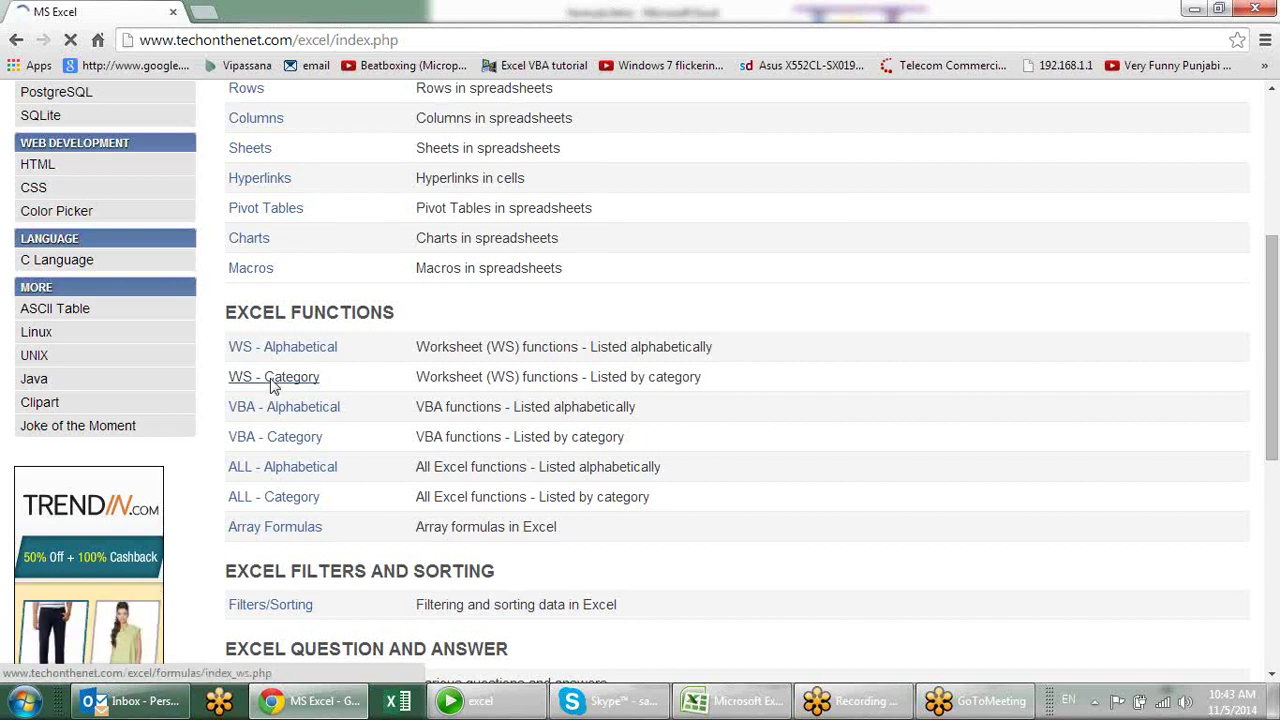
scroll(360, 315, "down", 4)
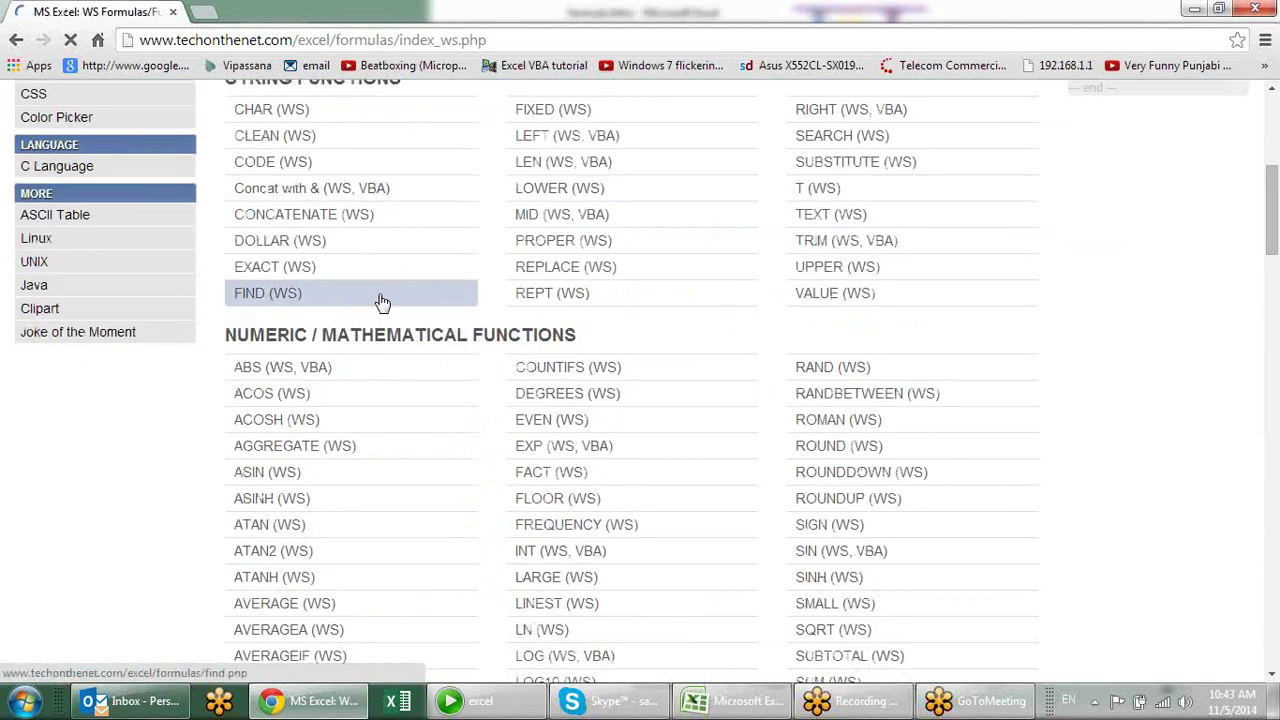
scroll(377, 300, "down", 3)
scroll(377, 300, "down", 4)
scroll(380, 298, "down", 5)
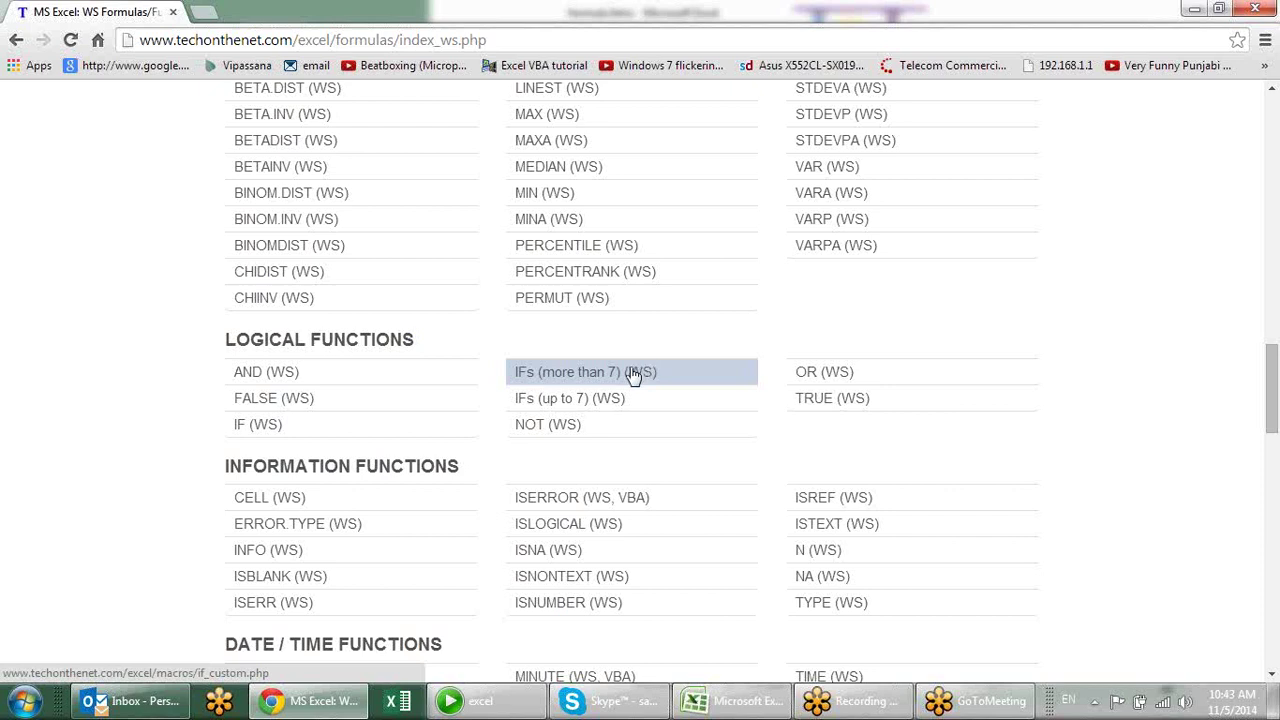
Step: Read the AND (WS) page's FAQ nested IF examples, then return to the function list
left_click(352, 376)
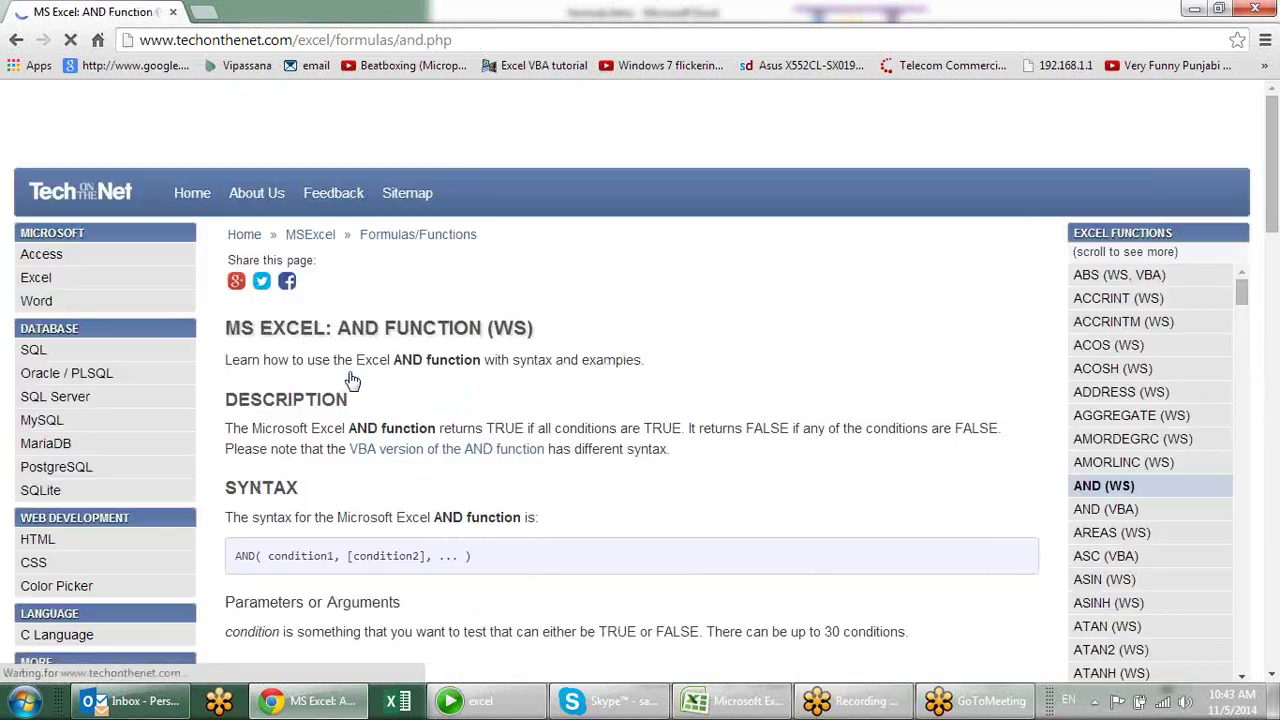
scroll(525, 378, "down", 3)
scroll(555, 313, "down", 4)
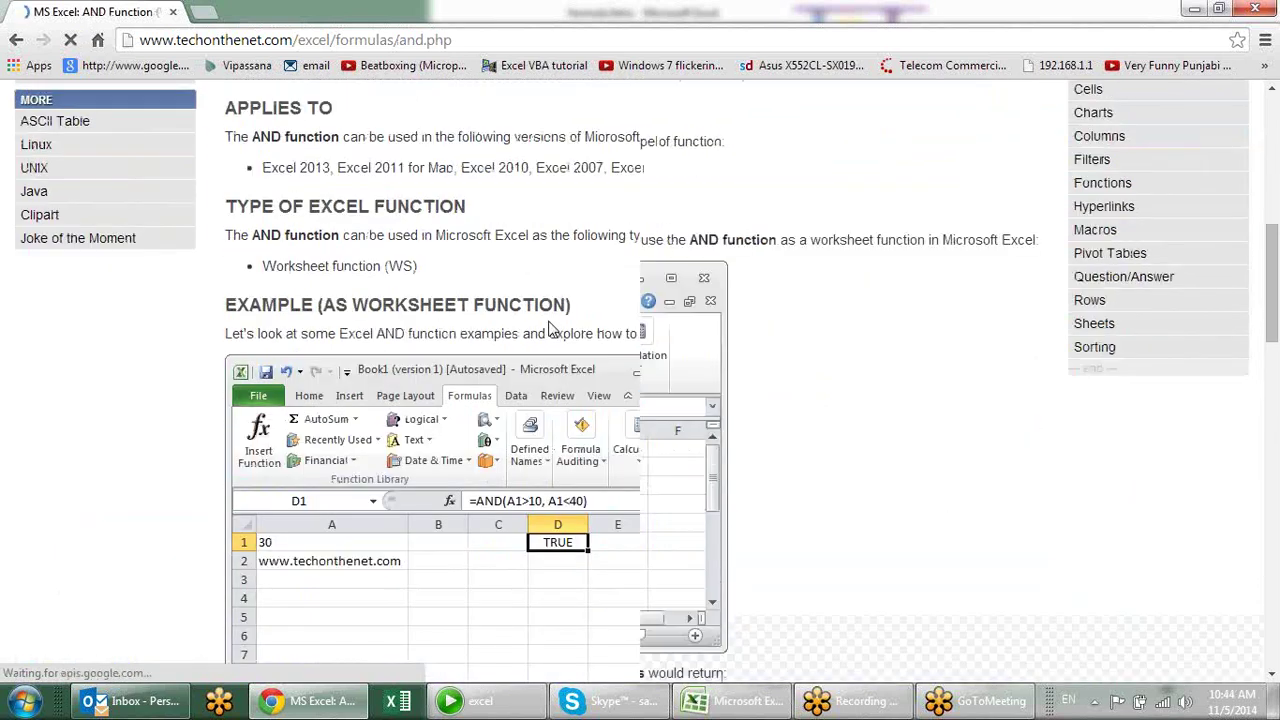
scroll(548, 330, "down", 1)
scroll(540, 338, "down", 1)
scroll(537, 337, "down", 1)
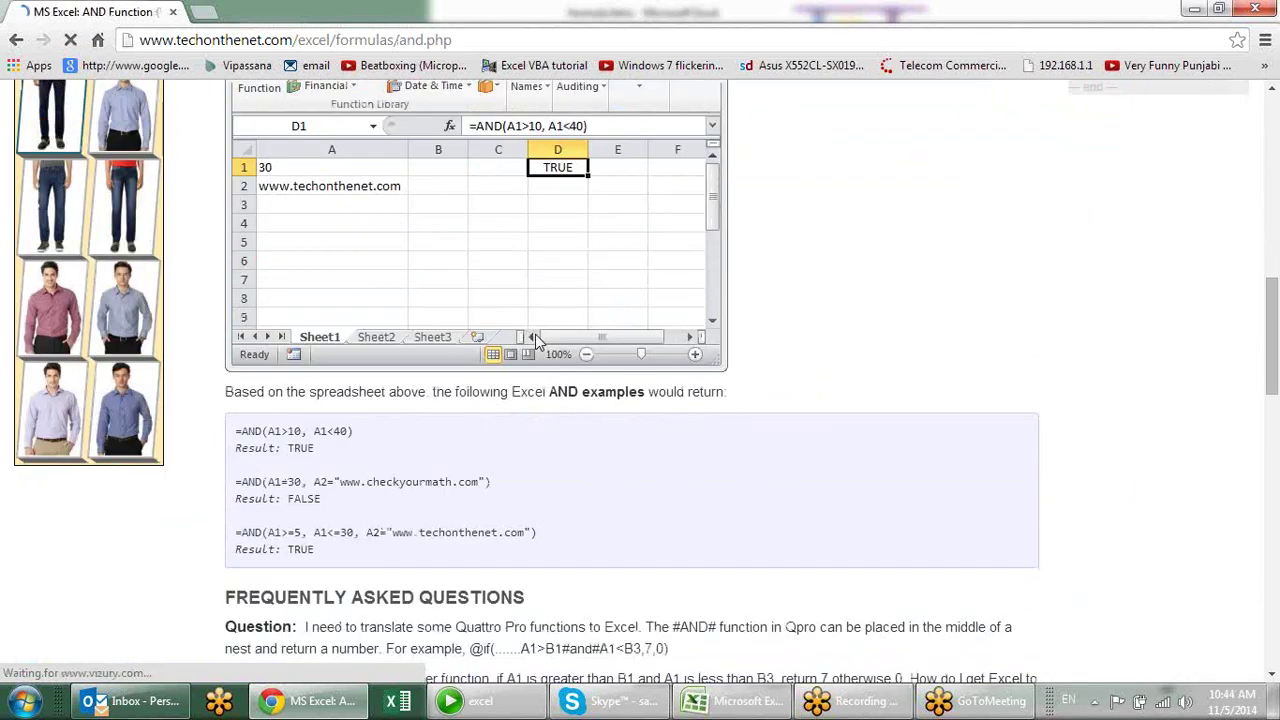
scroll(537, 340, "down", 3)
scroll(545, 342, "down", 1)
scroll(550, 343, "down", 4)
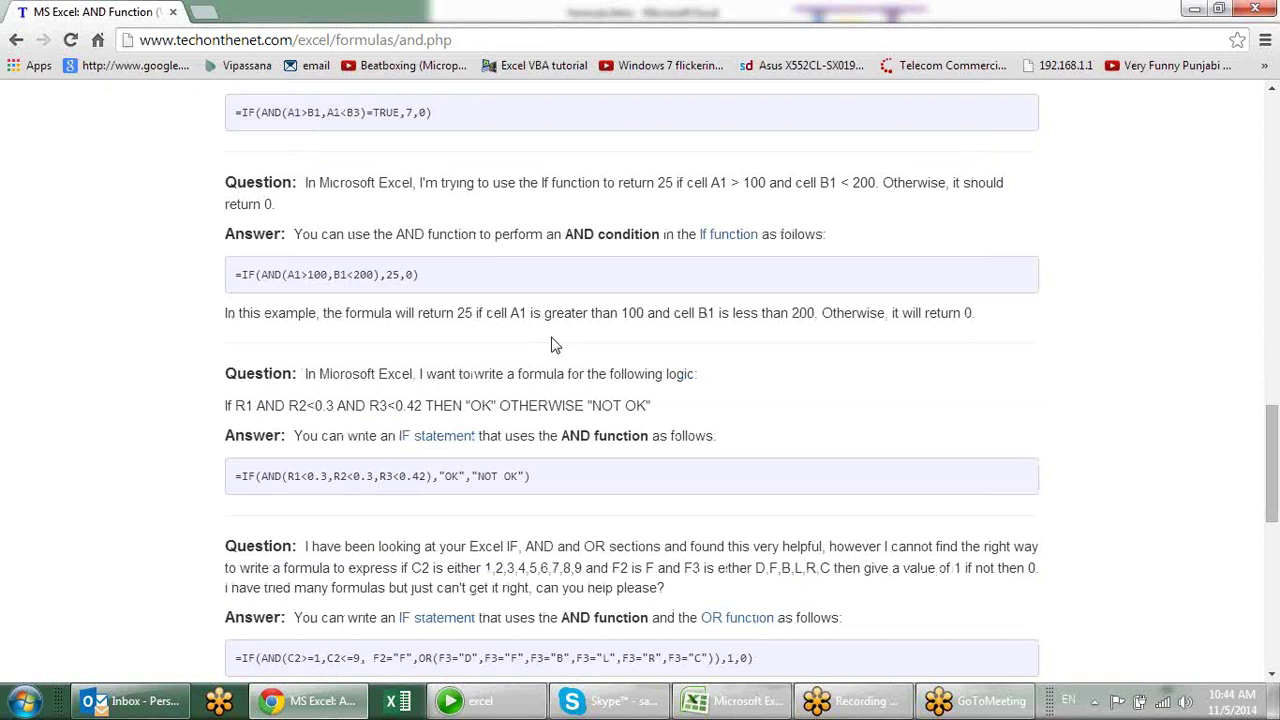
scroll(553, 345, "down", 4)
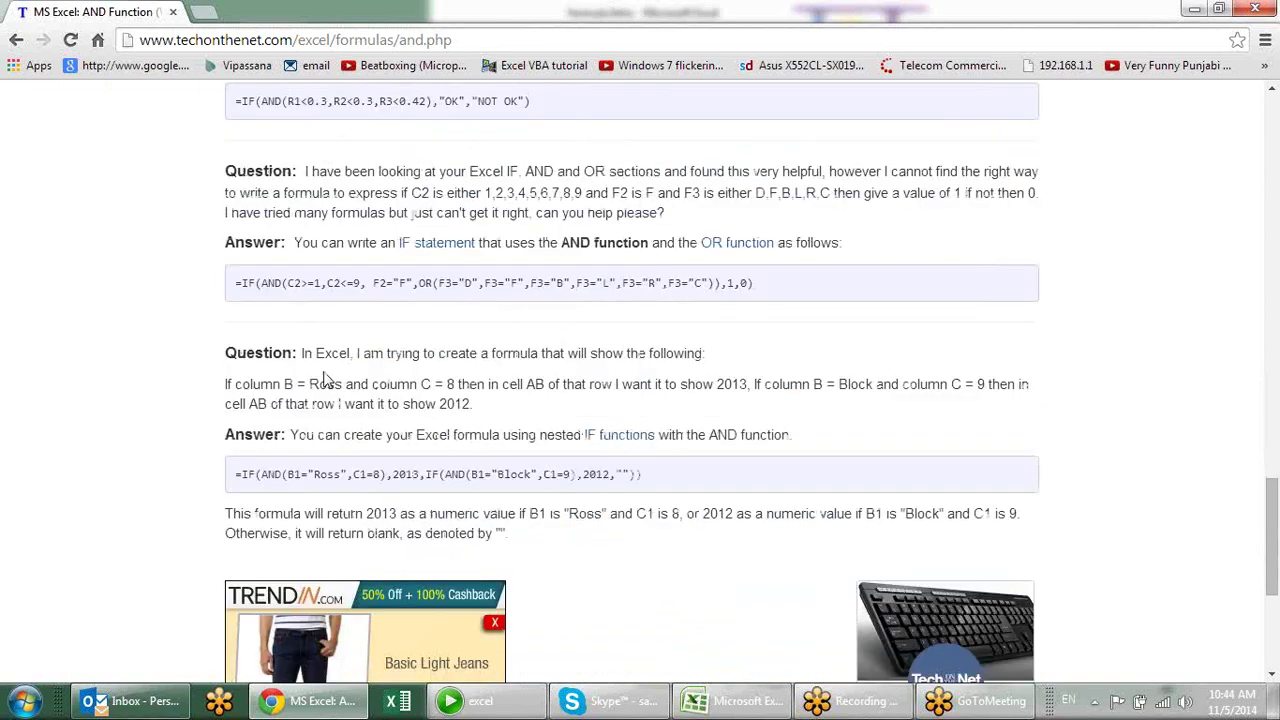
left_click_drag(295, 350, 706, 352)
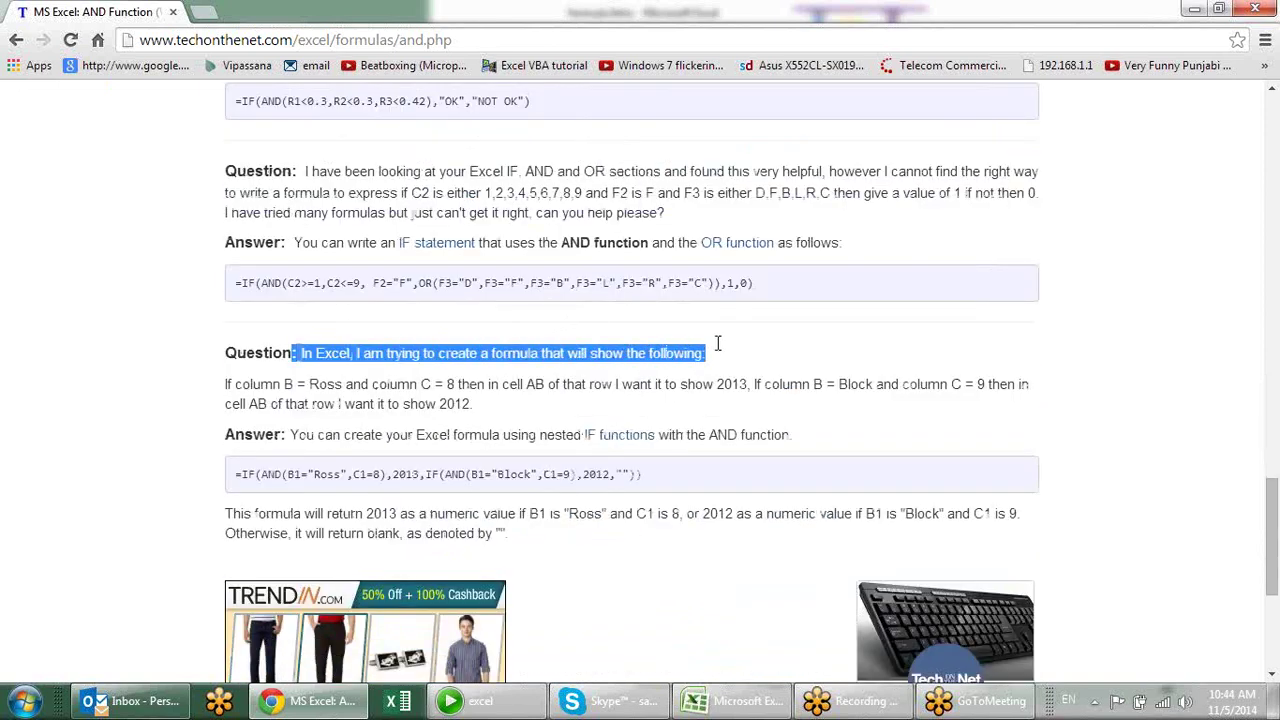
left_click_drag(316, 384, 538, 434)
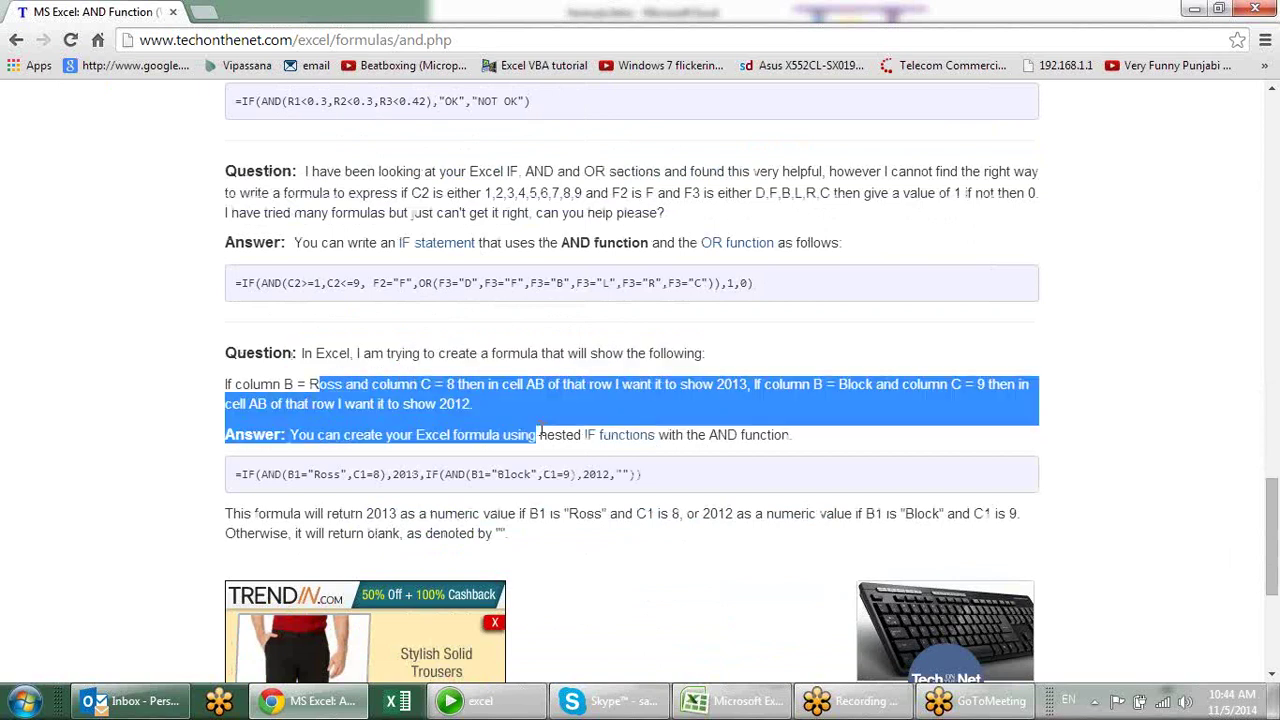
left_click(570, 410)
left_click(8, 45)
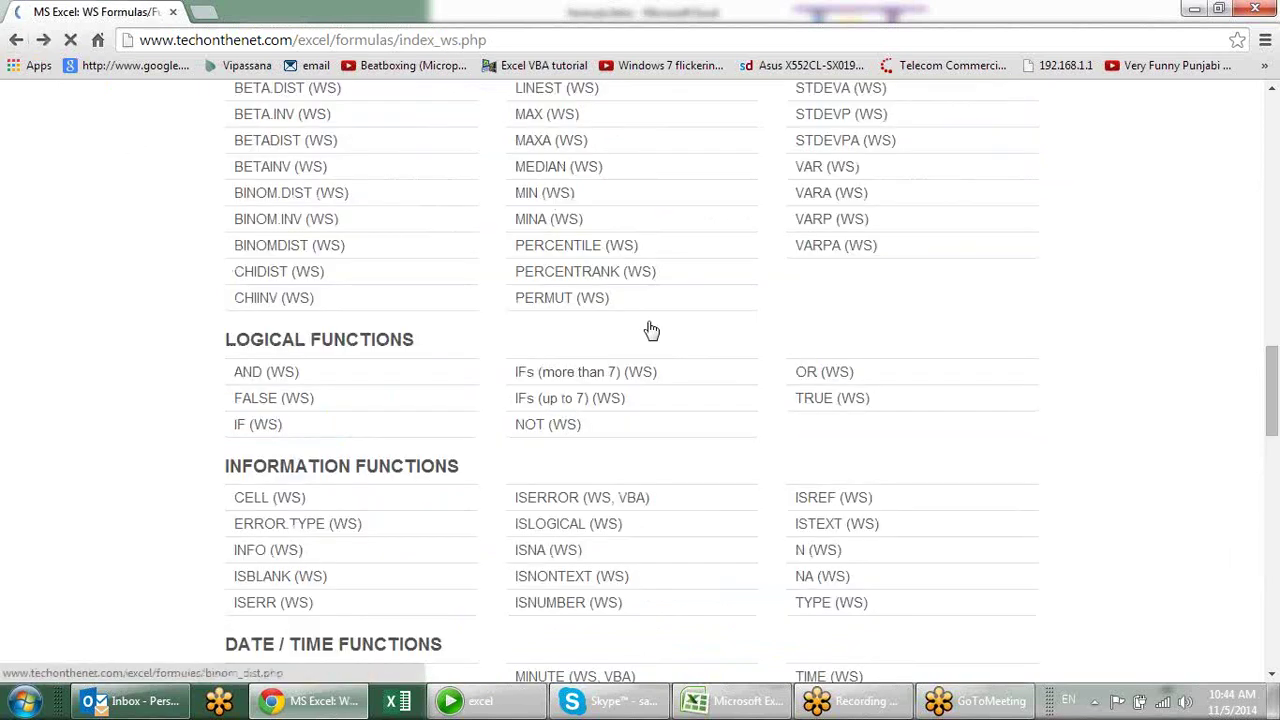
Step: Open the 'IFs (more than 7)' page and study its If and ElseIf 8x8 macro code
left_click(610, 378)
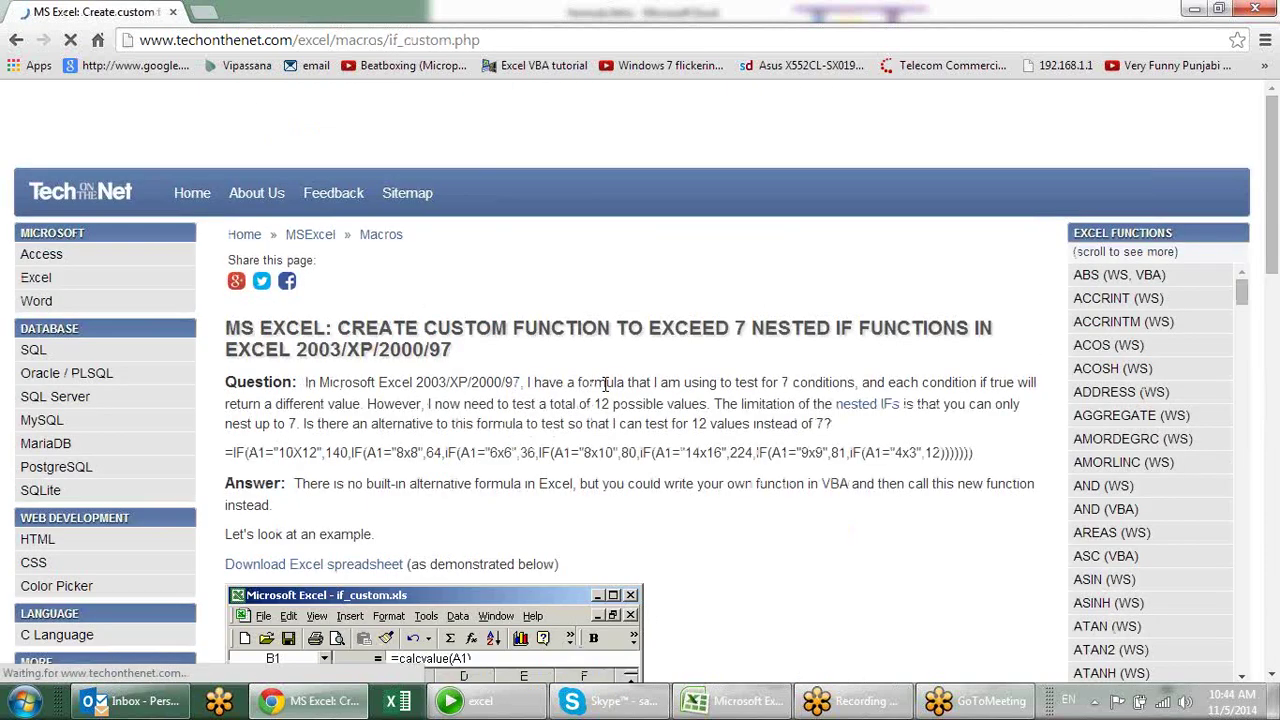
scroll(558, 350, "down", 3)
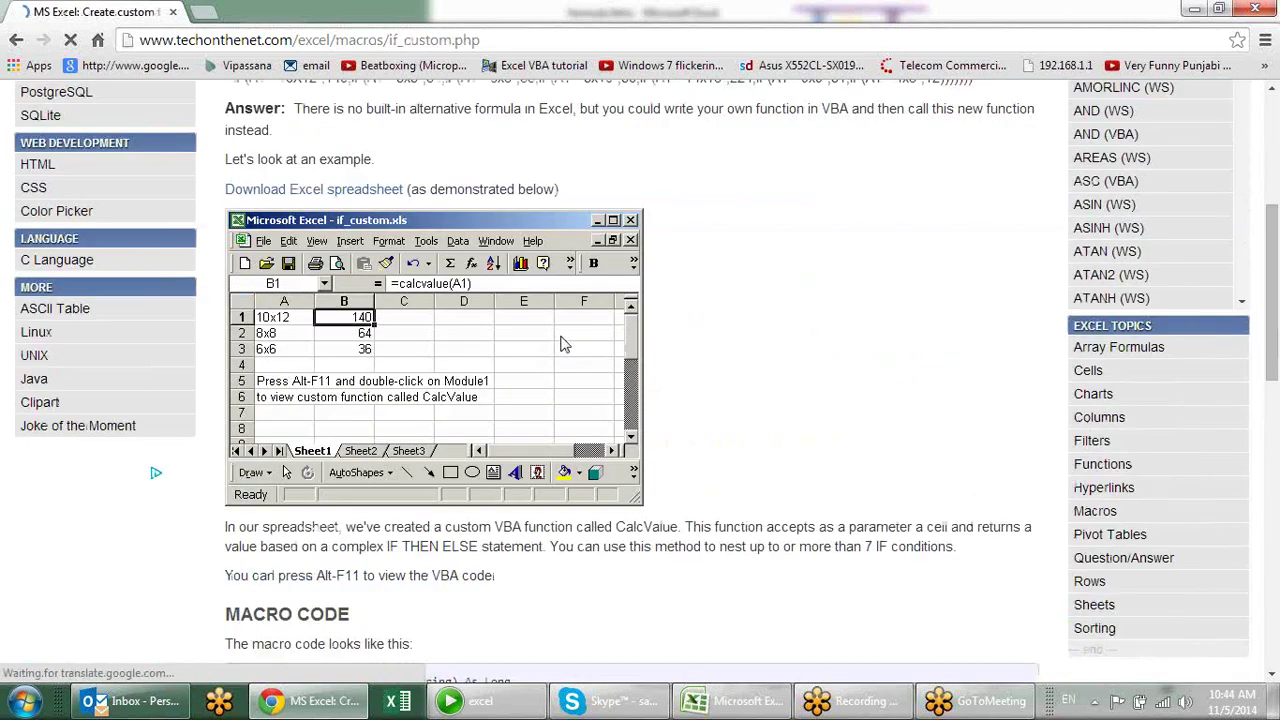
scroll(570, 344, "down", 3)
scroll(570, 344, "down", 2)
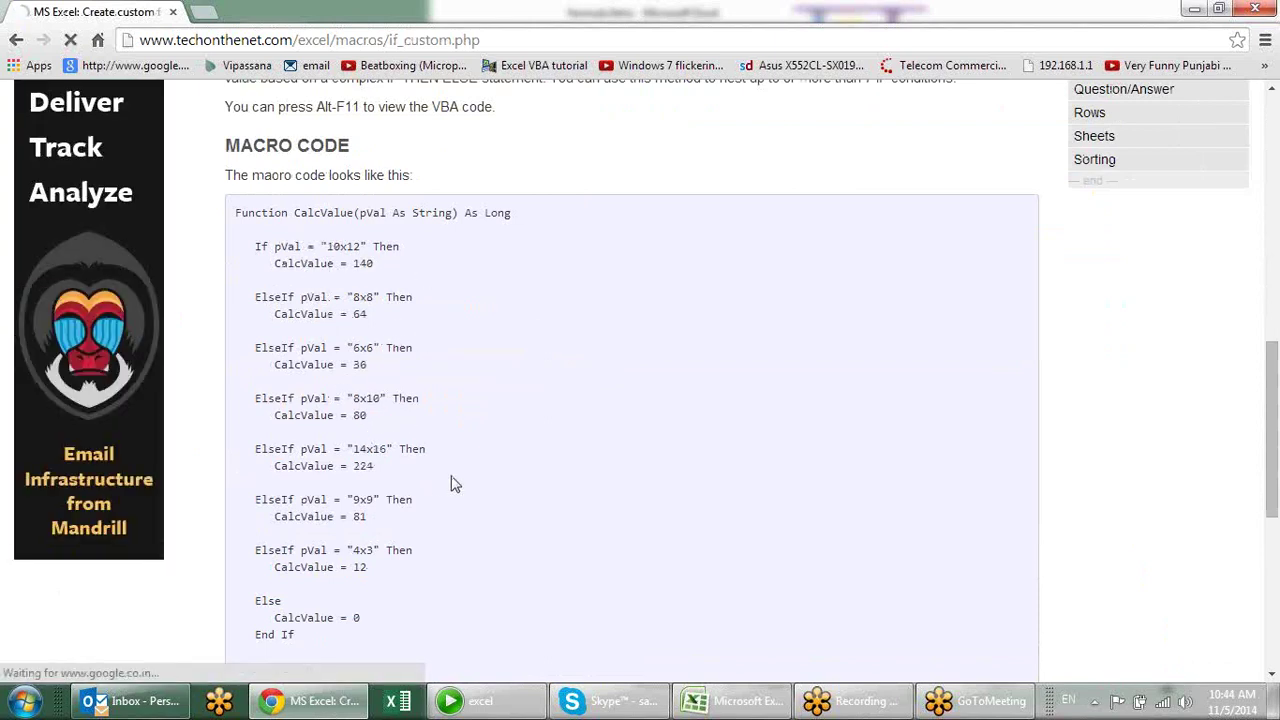
scroll(524, 550, "down", 3)
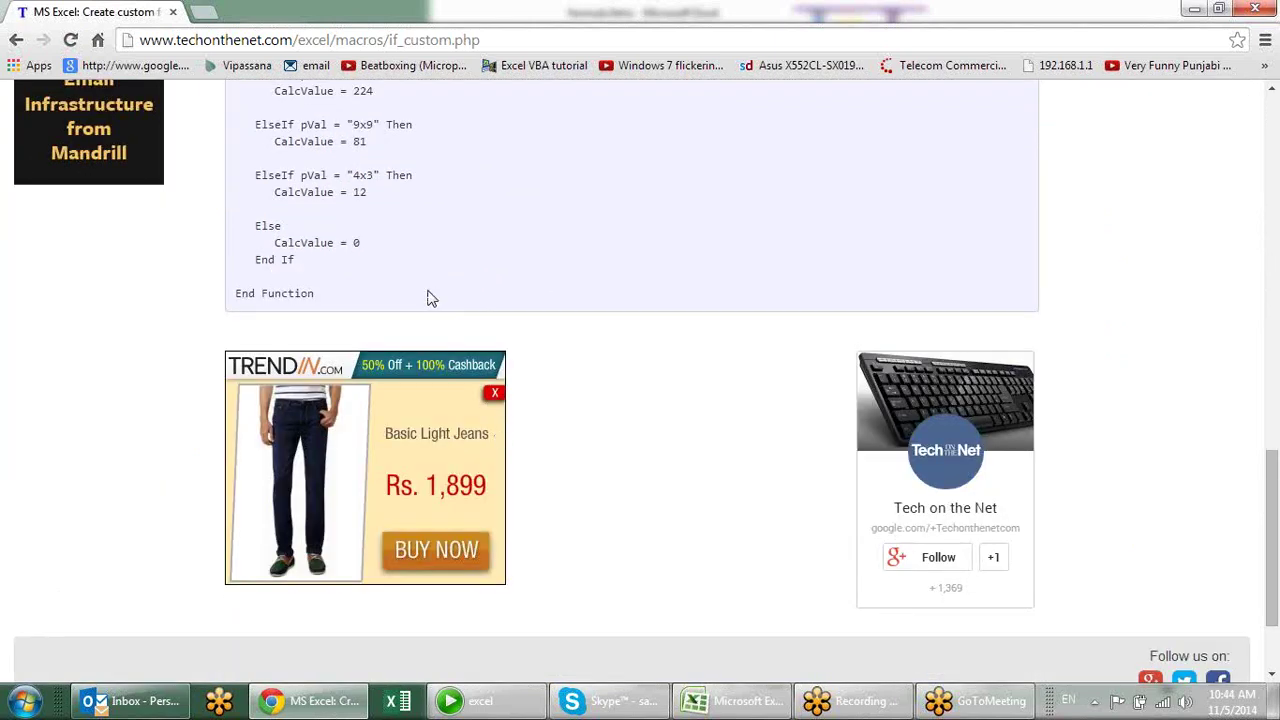
scroll(430, 297, "up", 4)
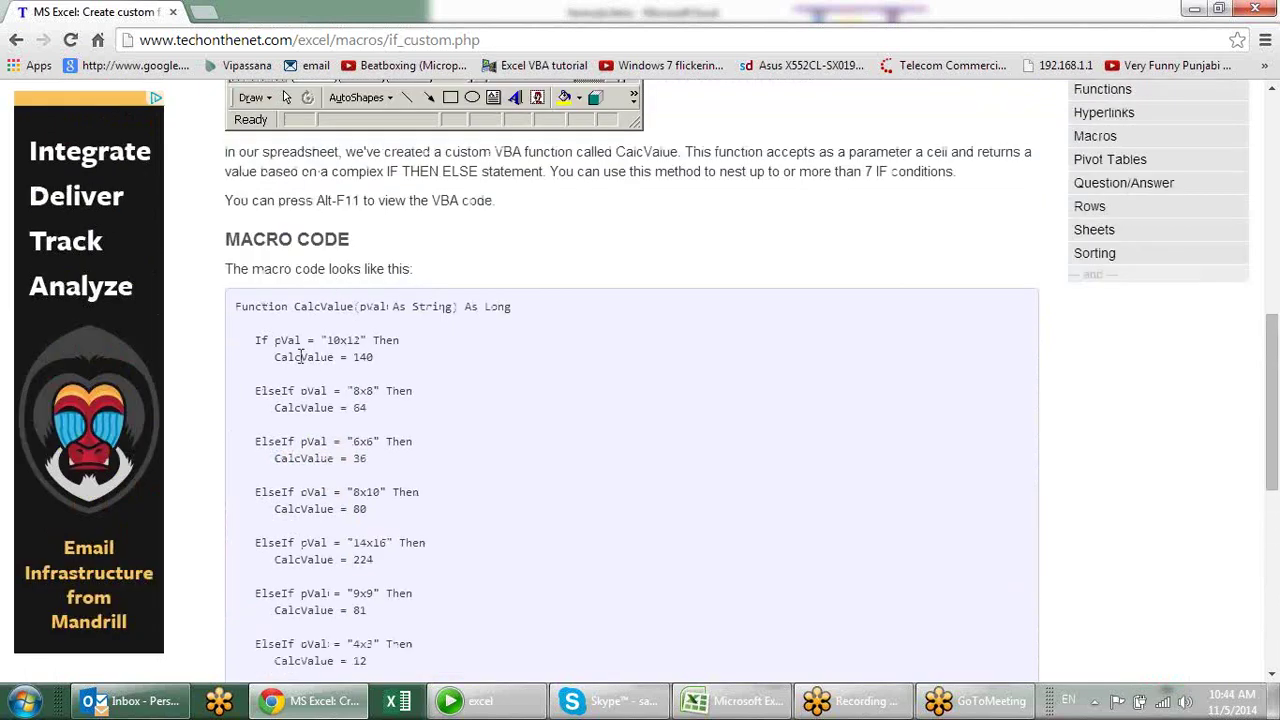
left_click_drag(300, 356, 368, 390)
left_click(308, 356)
left_click_drag(278, 340, 388, 360)
left_click(432, 408)
mouse_move(368, 408)
left_mouse_down()
mouse_move(310, 386)
mouse_move(268, 391)
left_mouse_up()
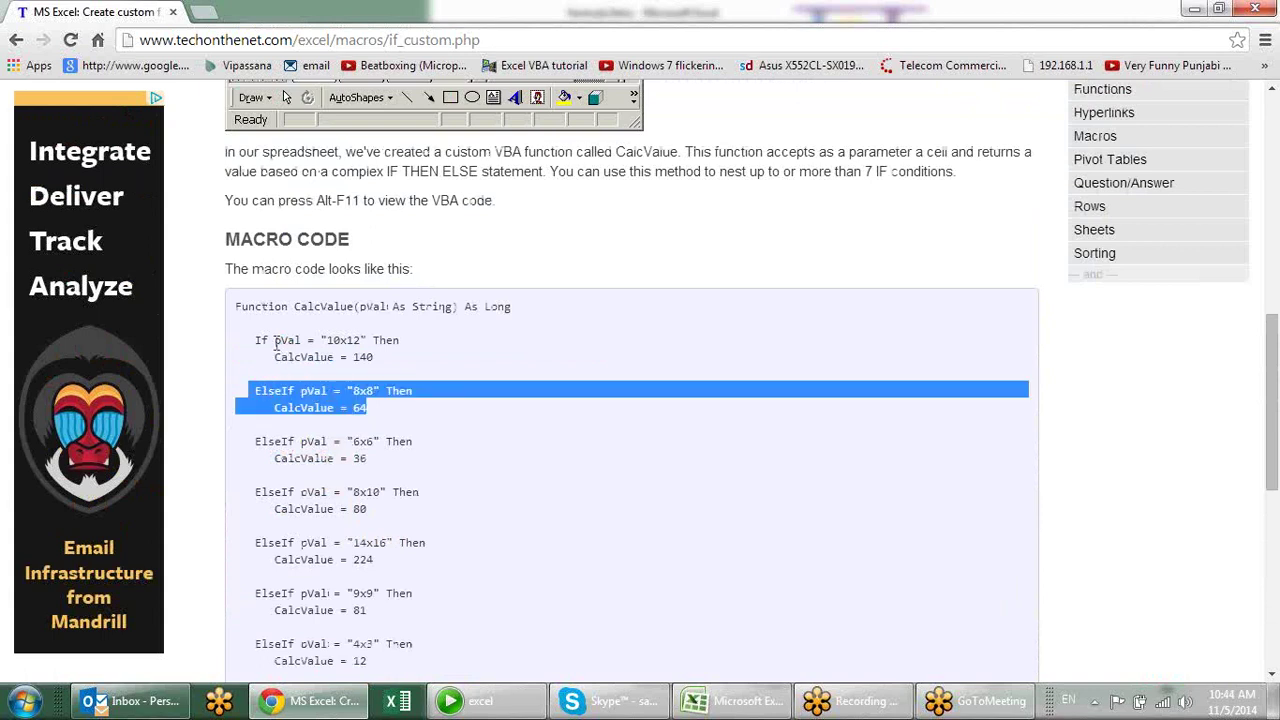
left_click_drag(276, 342, 376, 342)
left_click(374, 386)
Step: Finish scrolling the code, go back to the function list and minimise Chrome
scroll(400, 380, "up", 2)
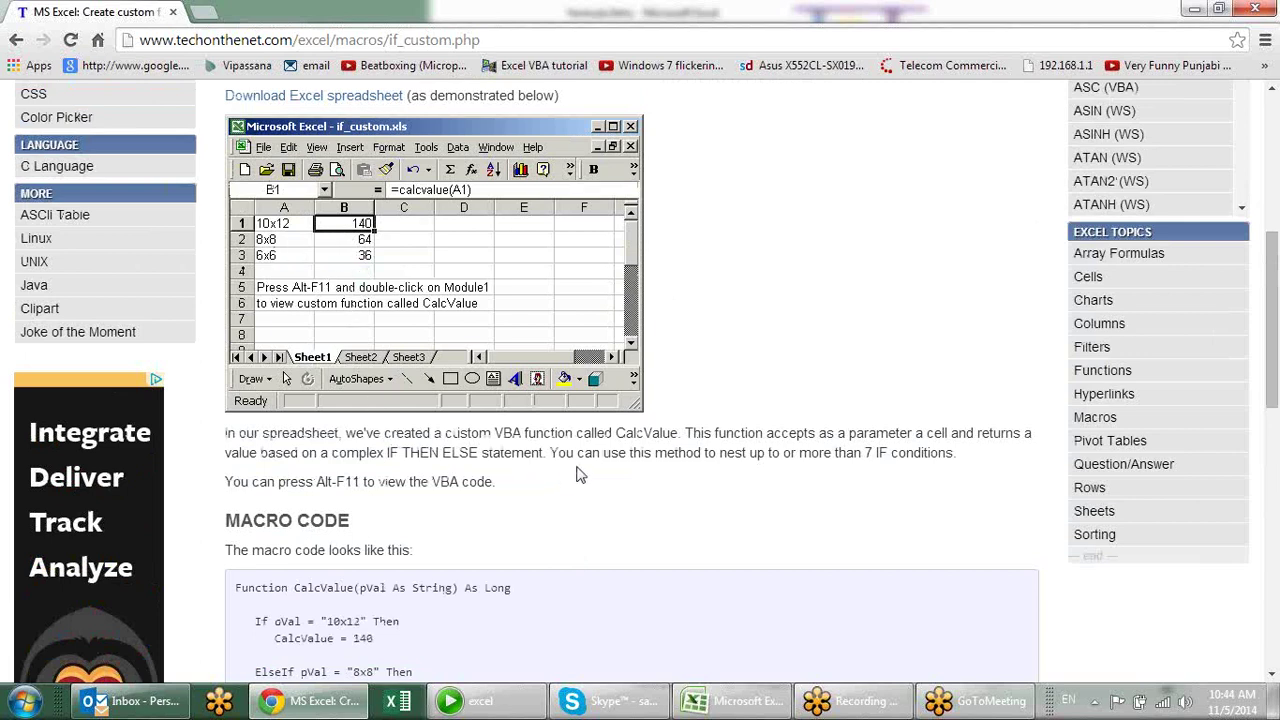
scroll(585, 465, "down", 3)
scroll(586, 457, "down", 5)
scroll(500, 350, "down", 1)
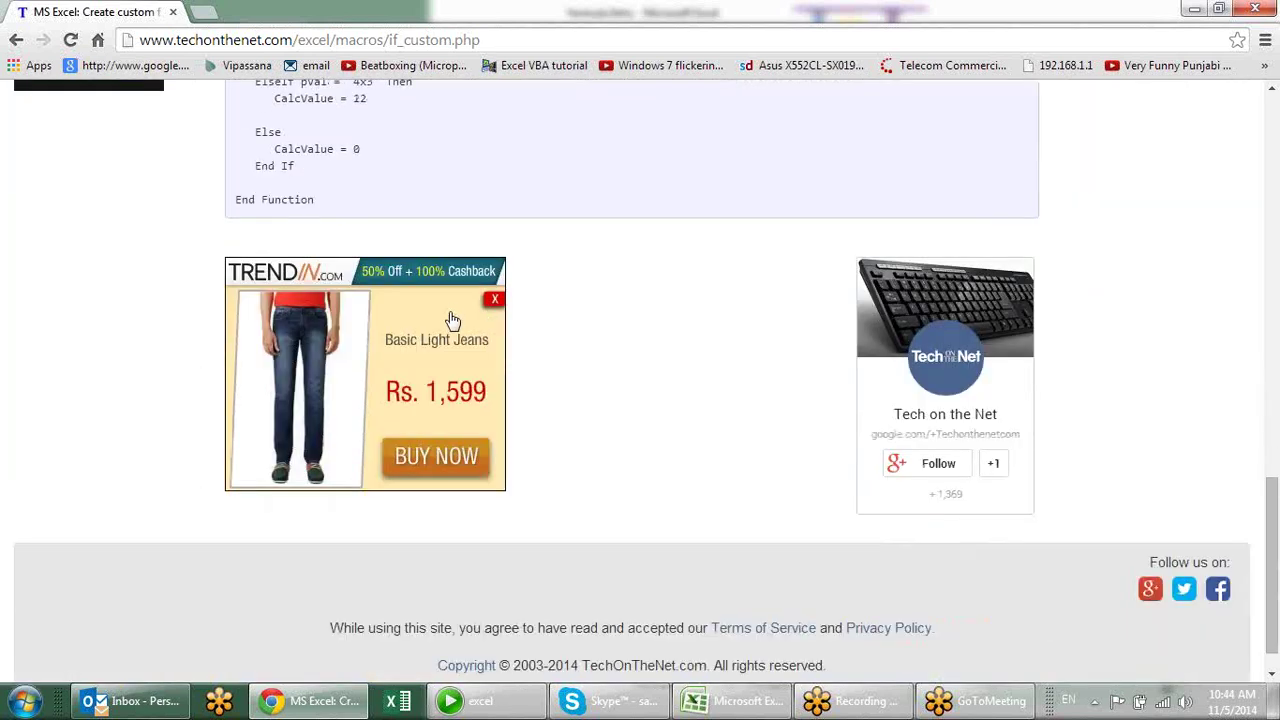
scroll(420, 300, "up", 8)
left_click(16, 40)
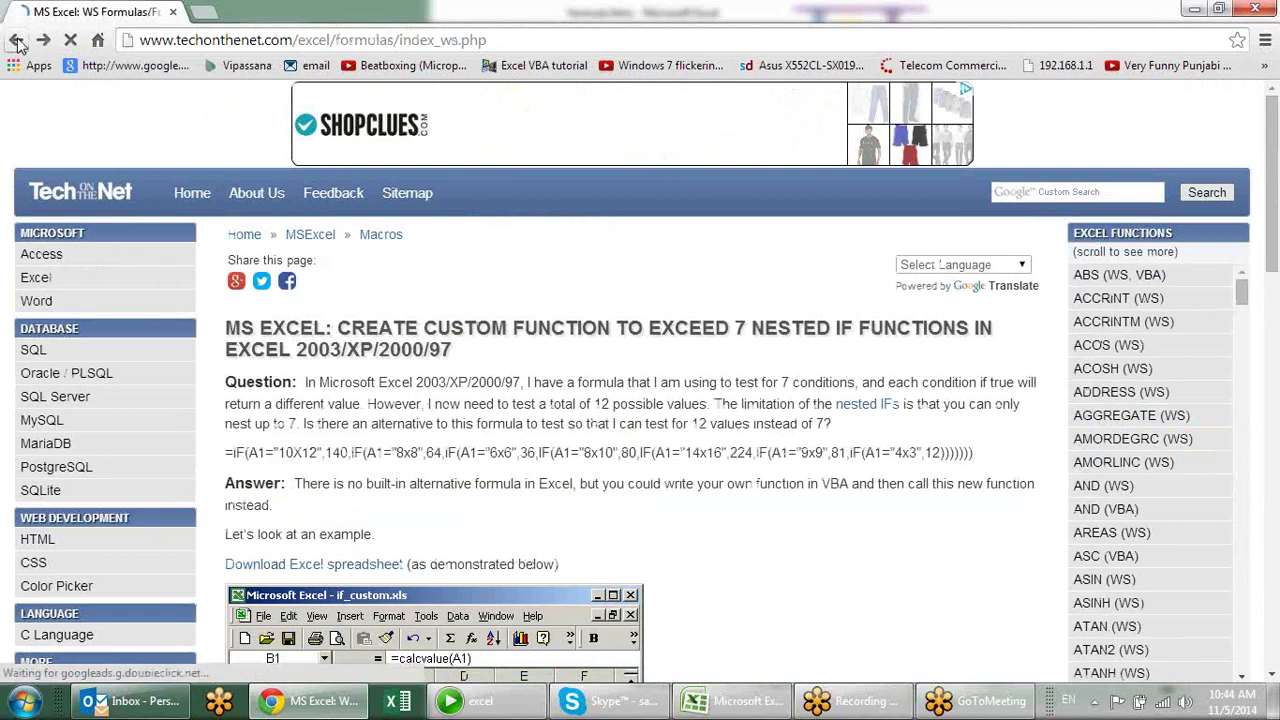
left_click(1192, 9)
Step: Enter =TRUE() in J51 and =FALSE in J52, then clear J51:J52 again
left_click(828, 262)
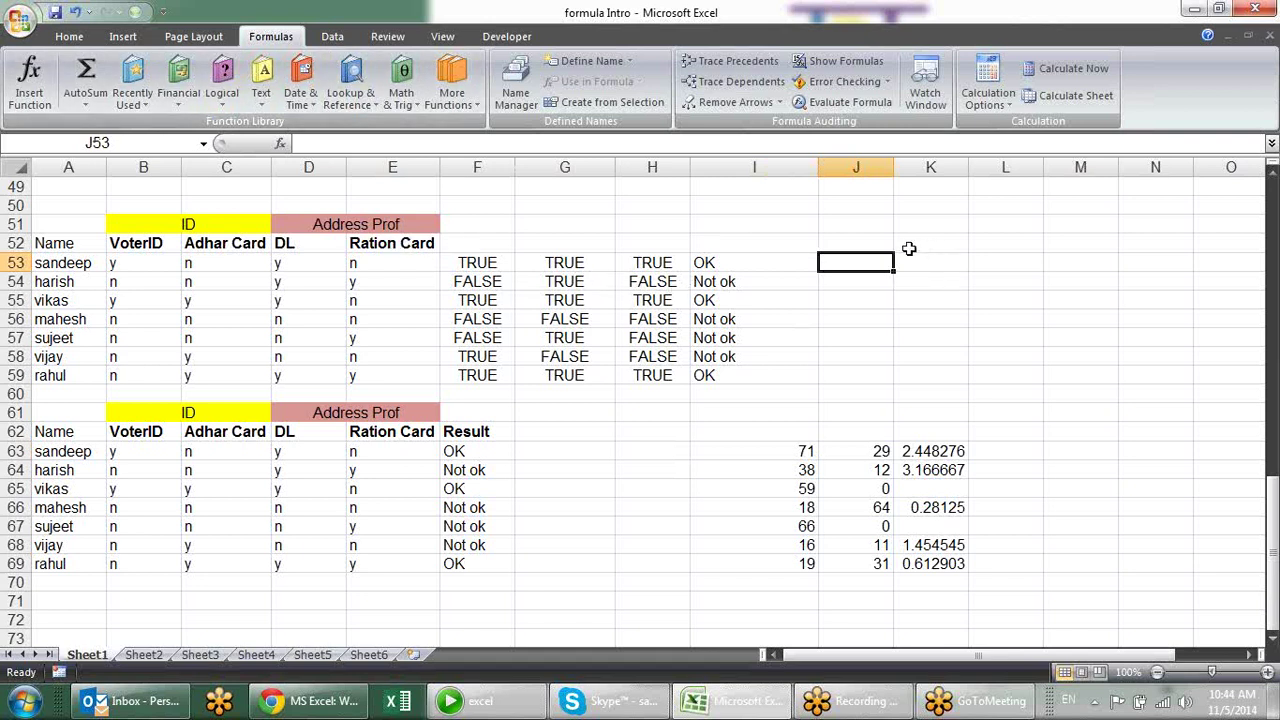
left_click(872, 228)
type("=")
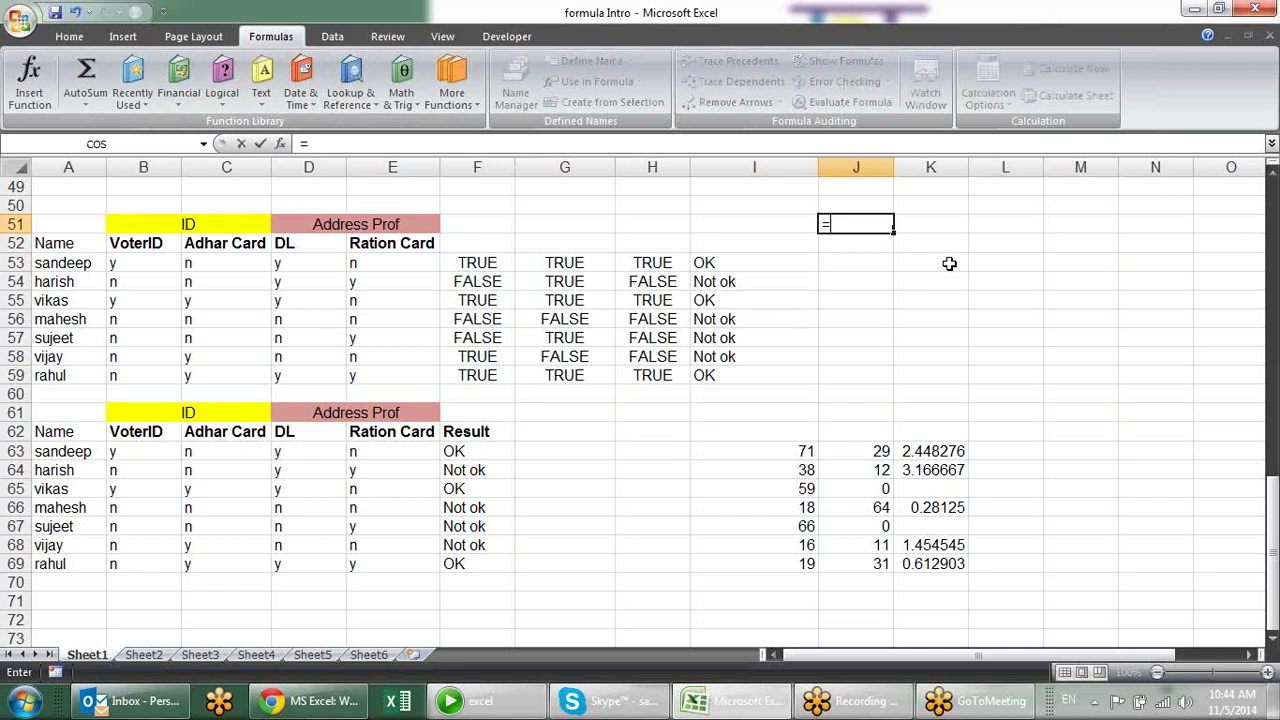
type("TRUE")
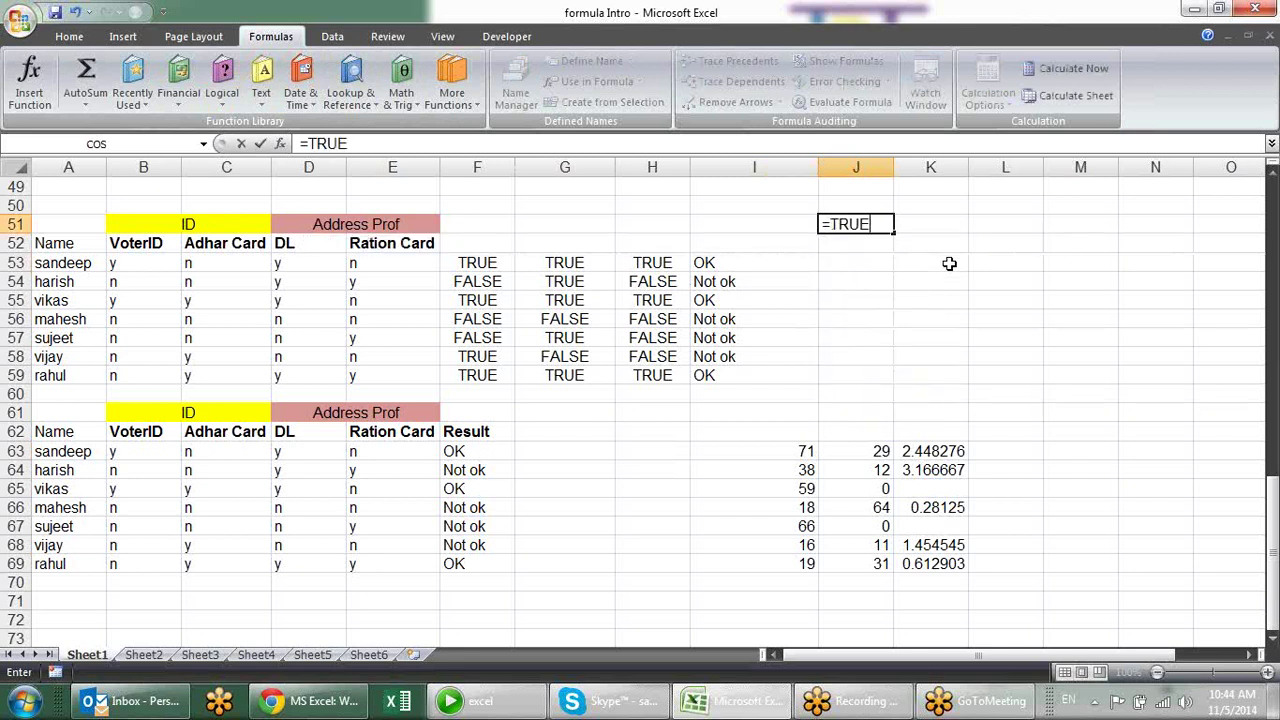
type("(")
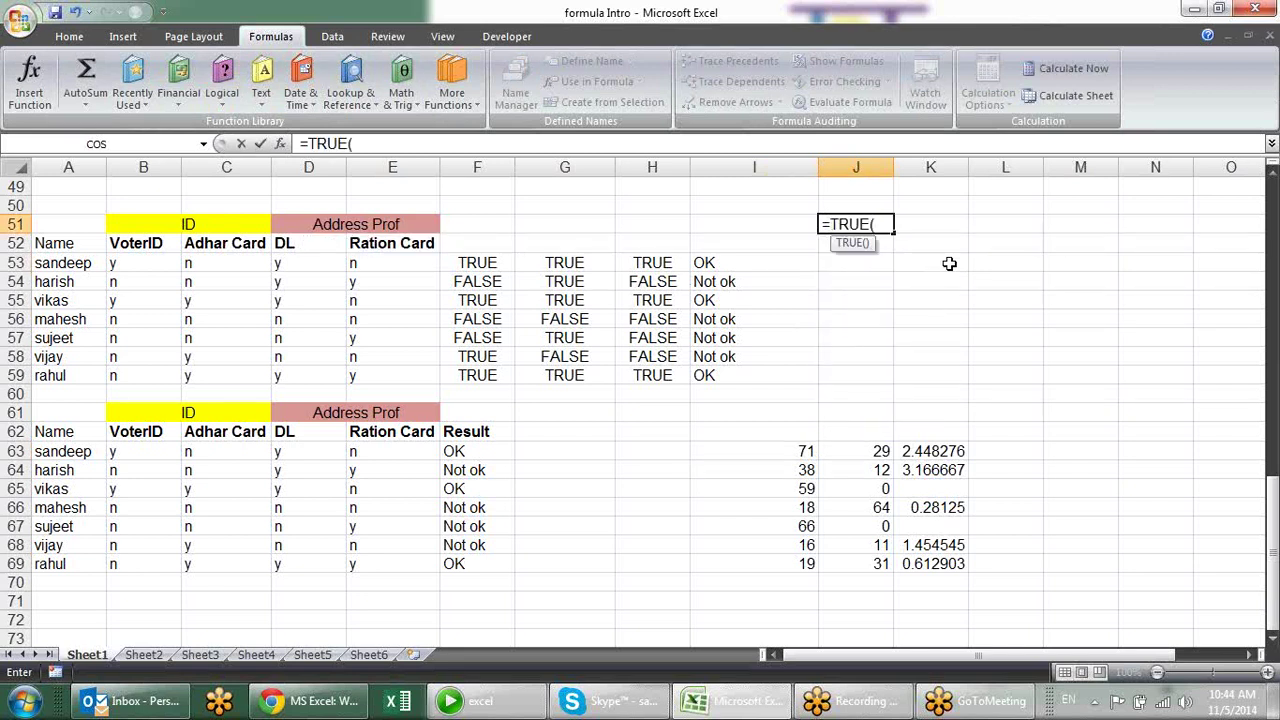
key("Return")
type("=fal")
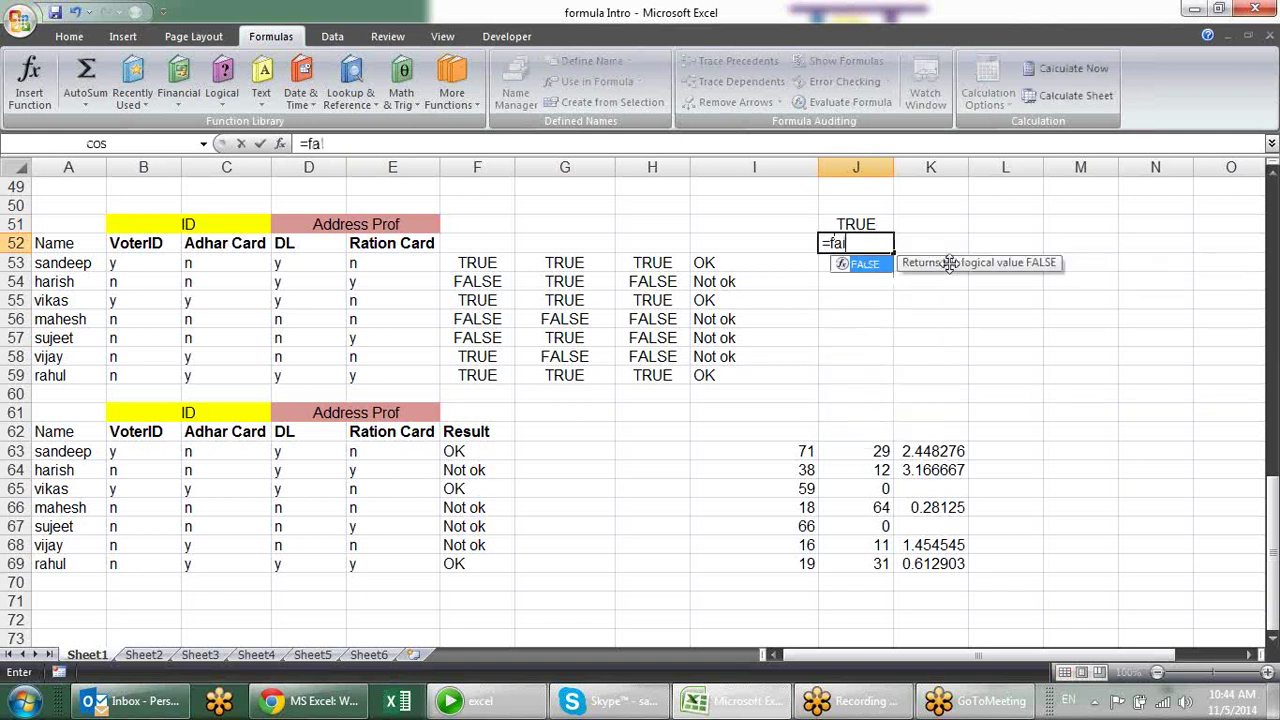
type("se")
key("Return")
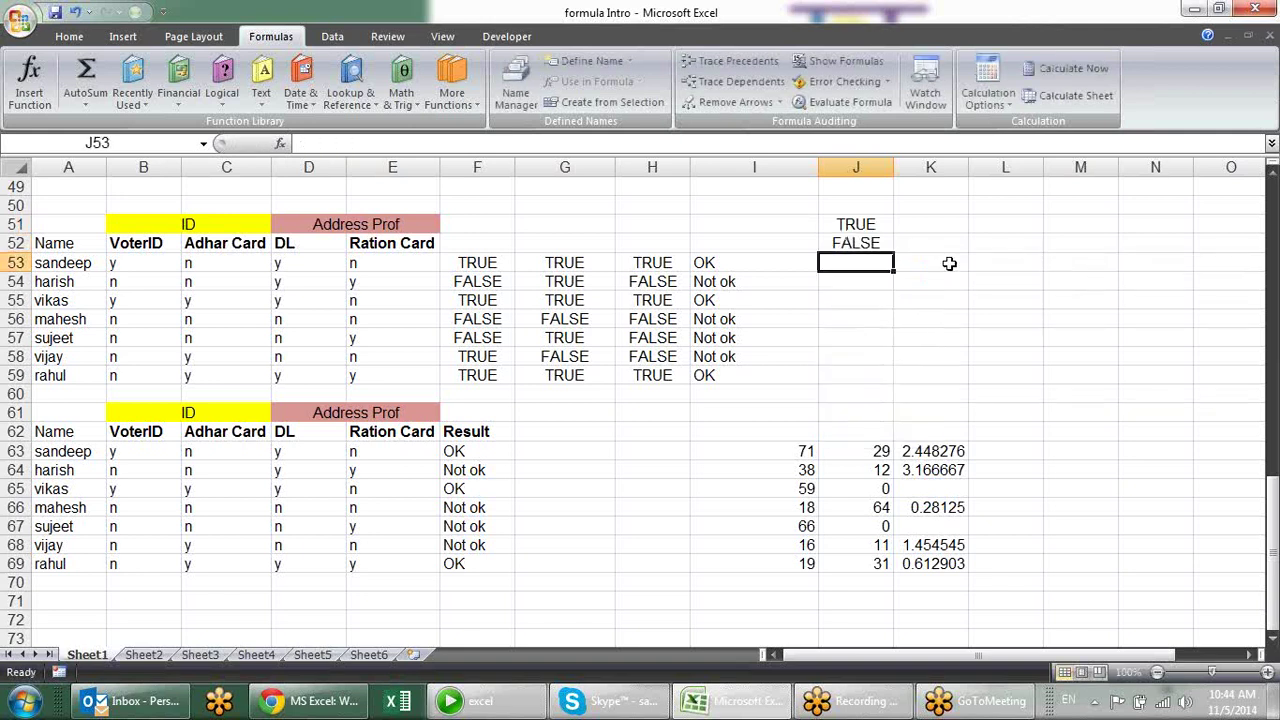
left_click_drag(880, 224, 876, 243)
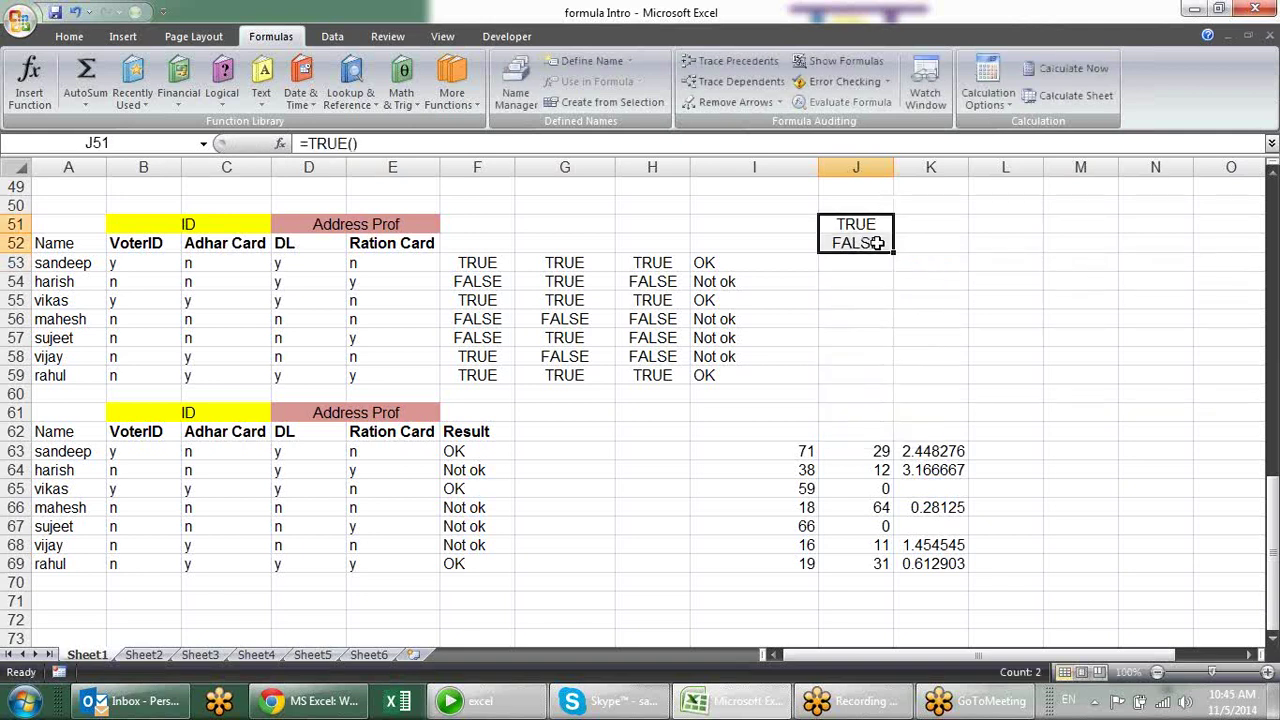
key("Delete")
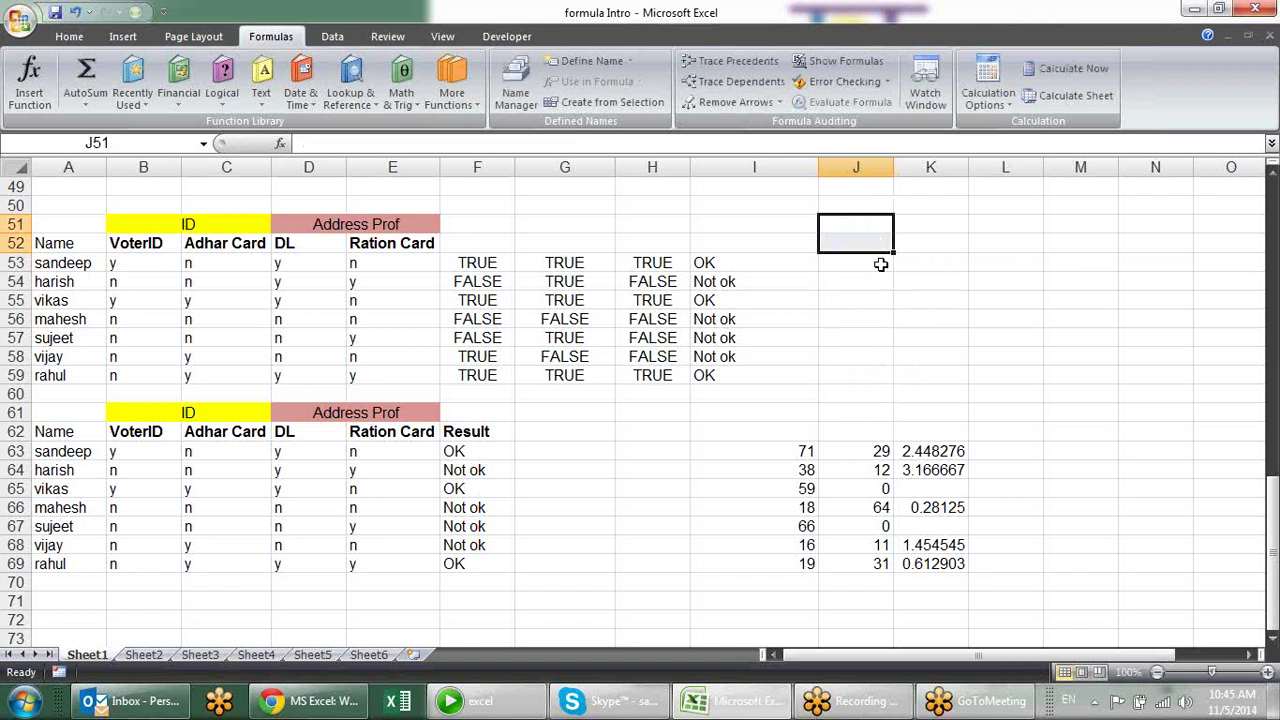
left_click(890, 282)
scroll(900, 285, "up", 2)
scroll(901, 285, "up", 2)
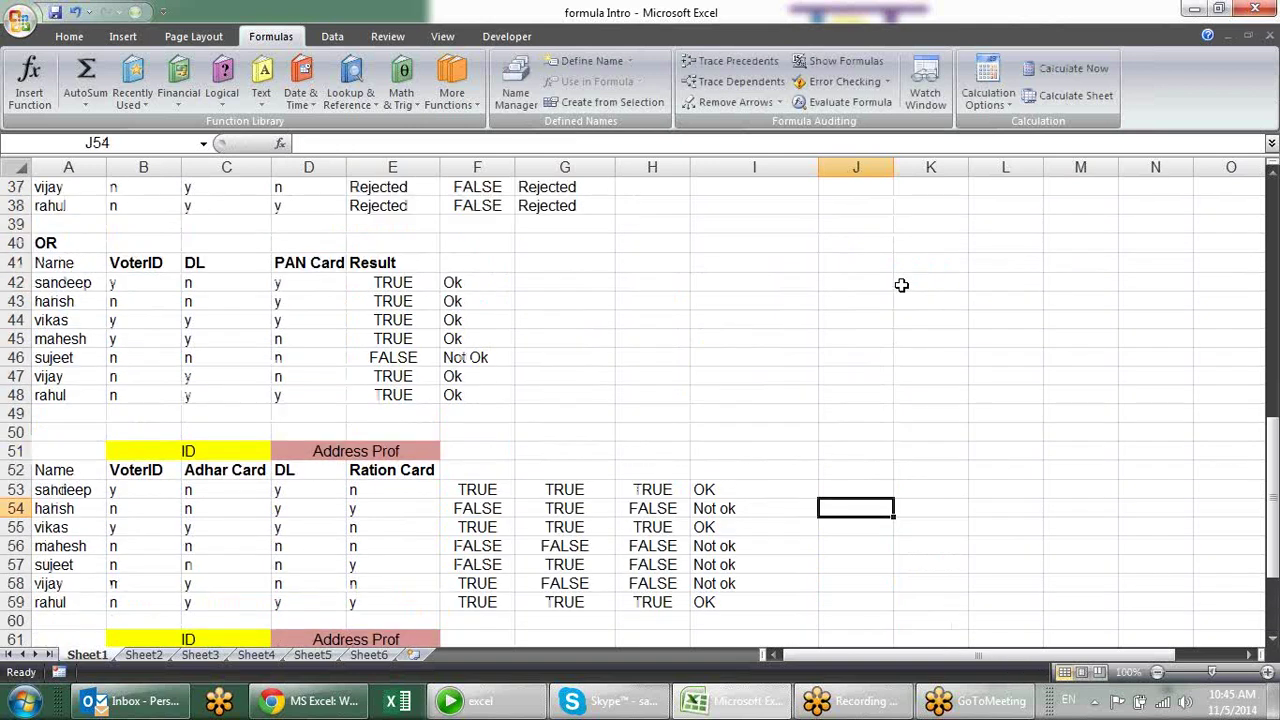
scroll(901, 285, "up", 1)
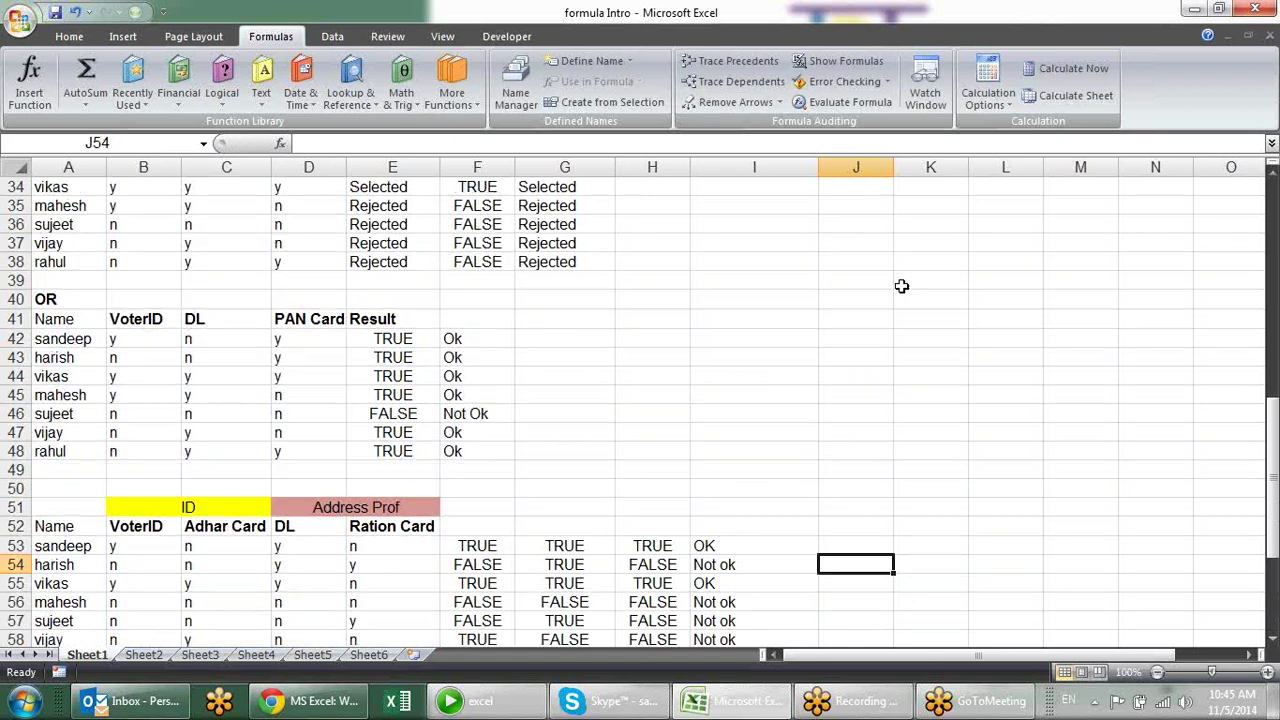
scroll(901, 285, "up", 1)
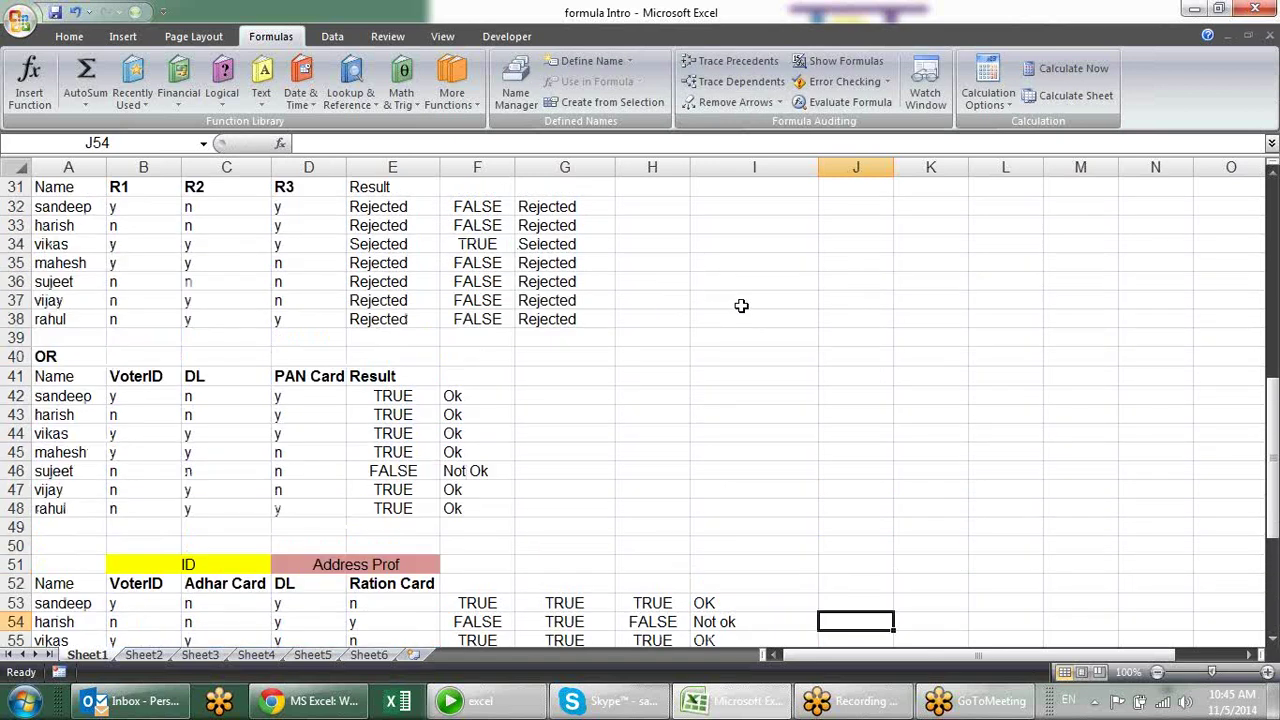
scroll(823, 321, "down", 1)
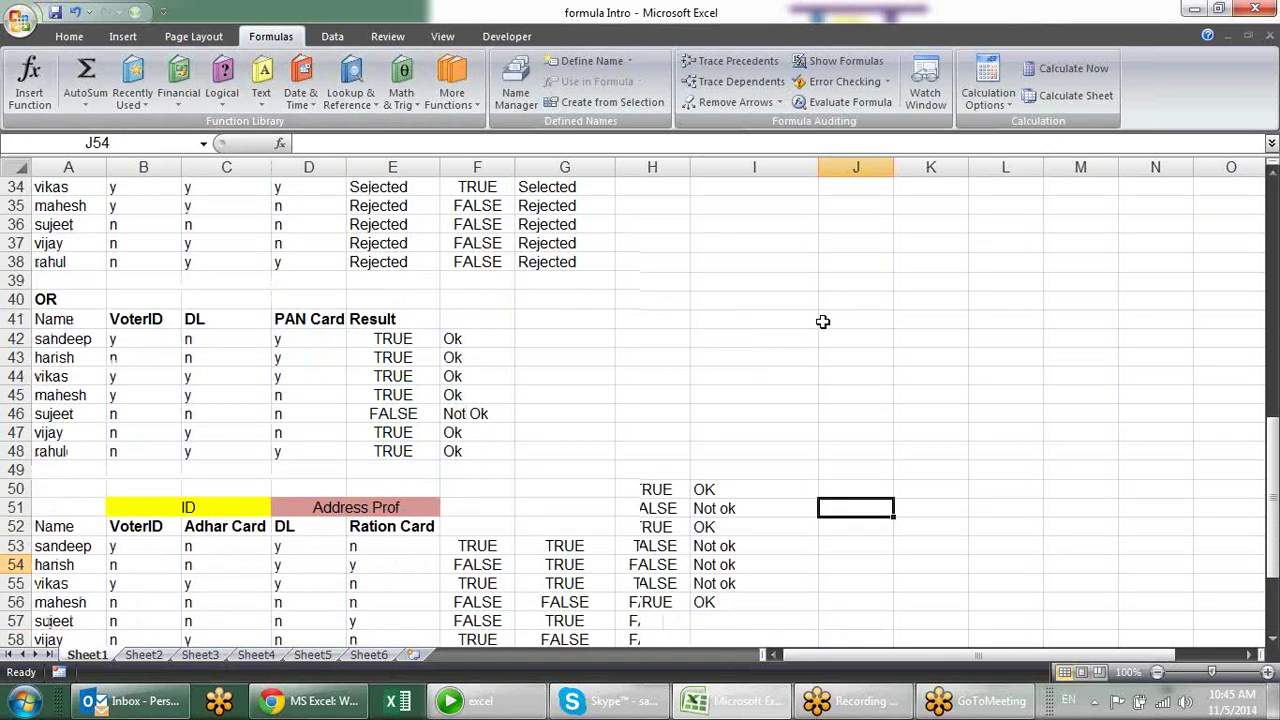
scroll(823, 321, "down", 5)
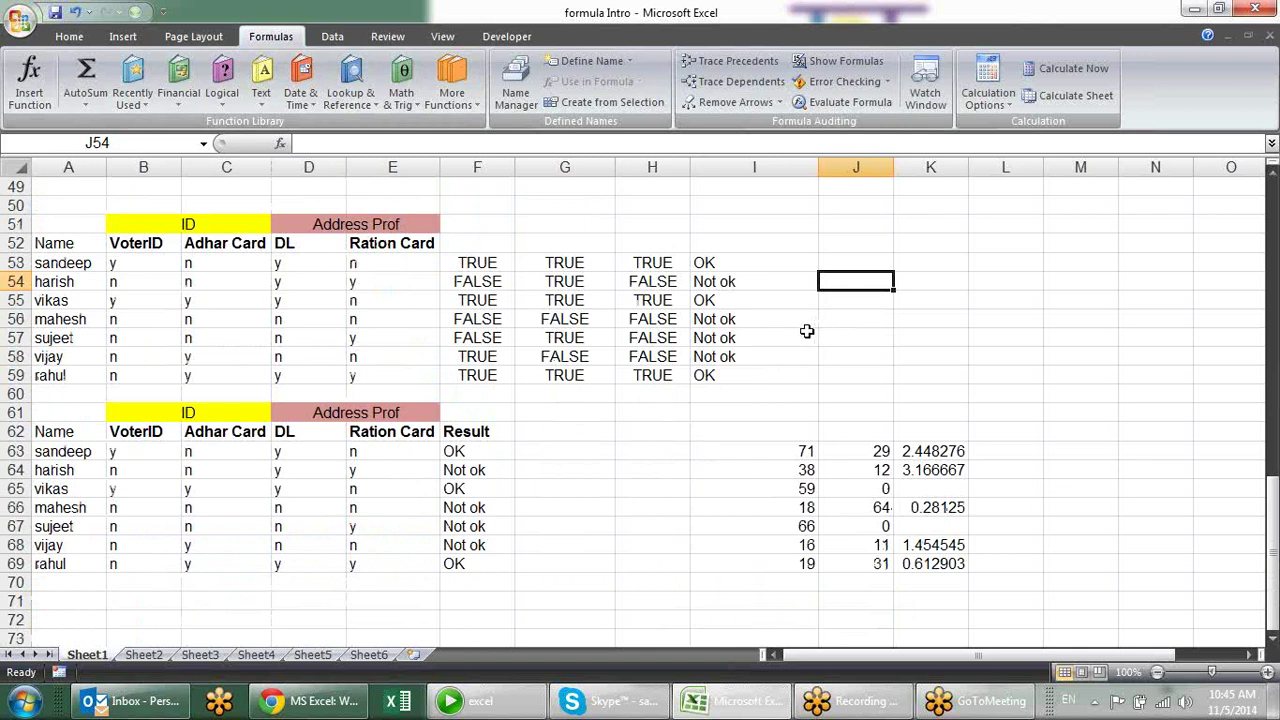
scroll(690, 285, "up", 3)
scroll(690, 285, "up", 1)
scroll(693, 289, "up", 3)
scroll(690, 290, "up", 1)
scroll(691, 300, "down", 2)
scroll(720, 340, "up", 3)
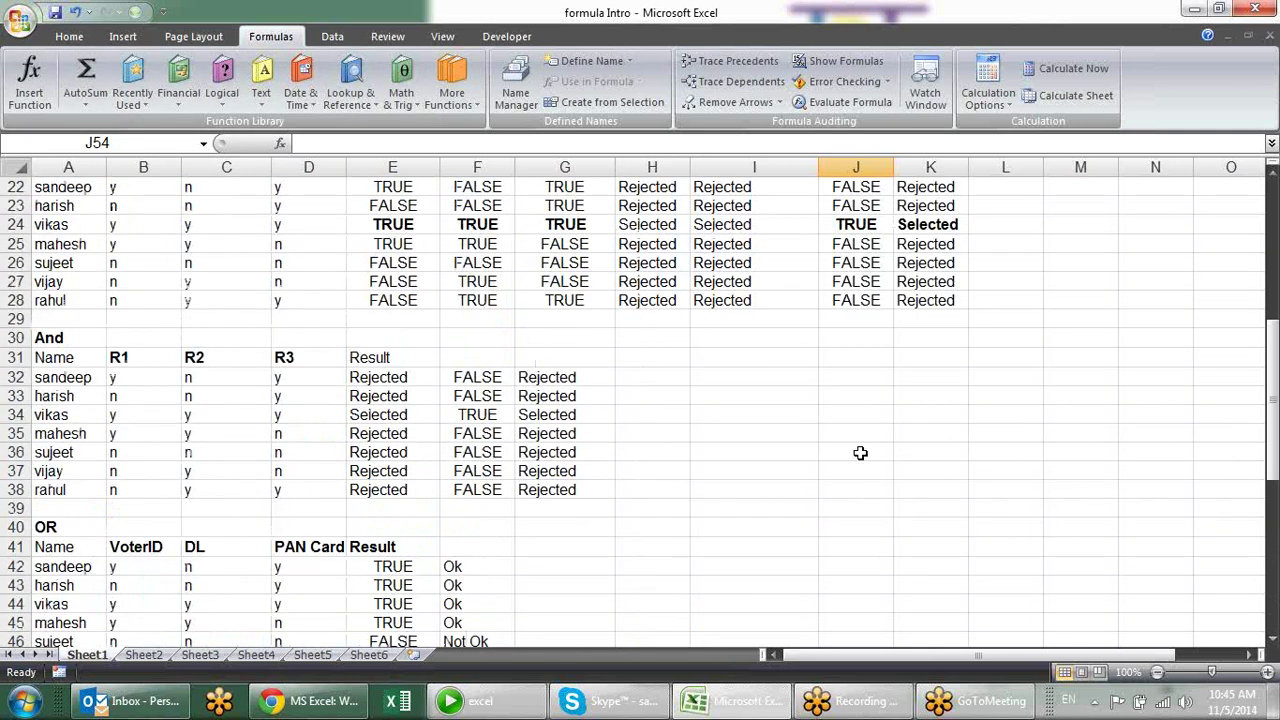
scroll(860, 453, "up", 3)
scroll(707, 376, "up", 1)
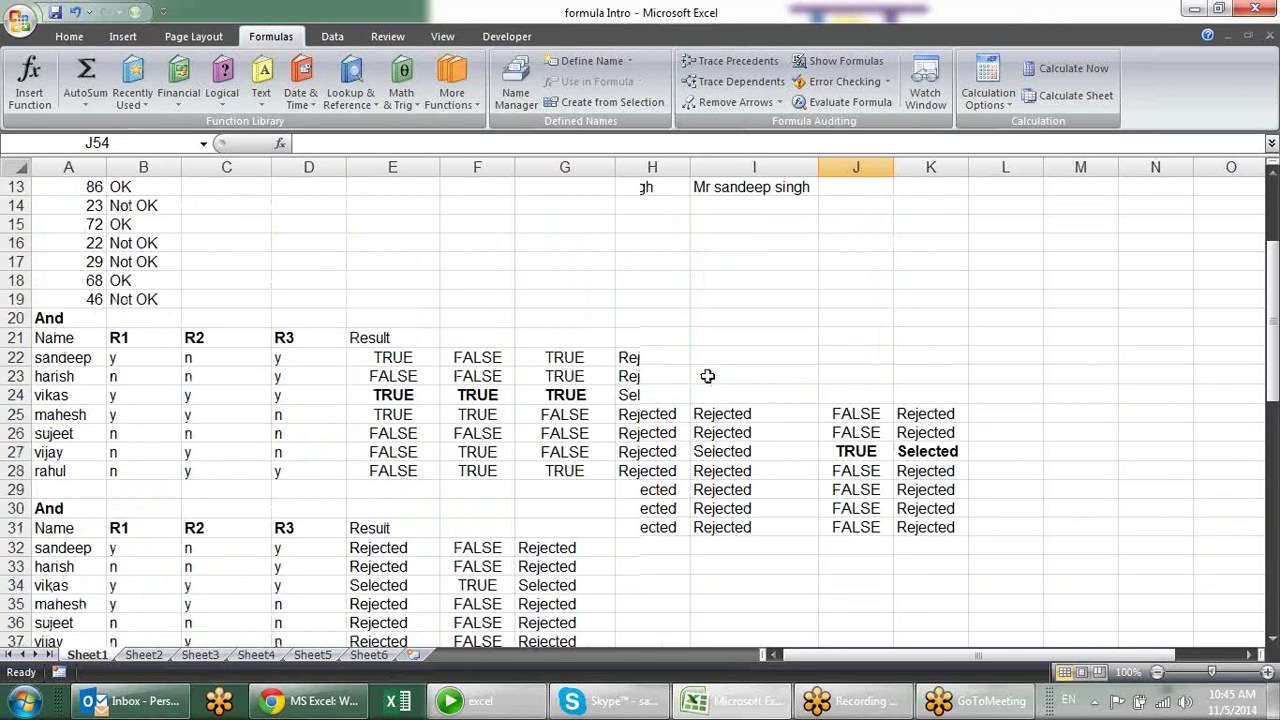
scroll(707, 376, "up", 4)
left_click(622, 480)
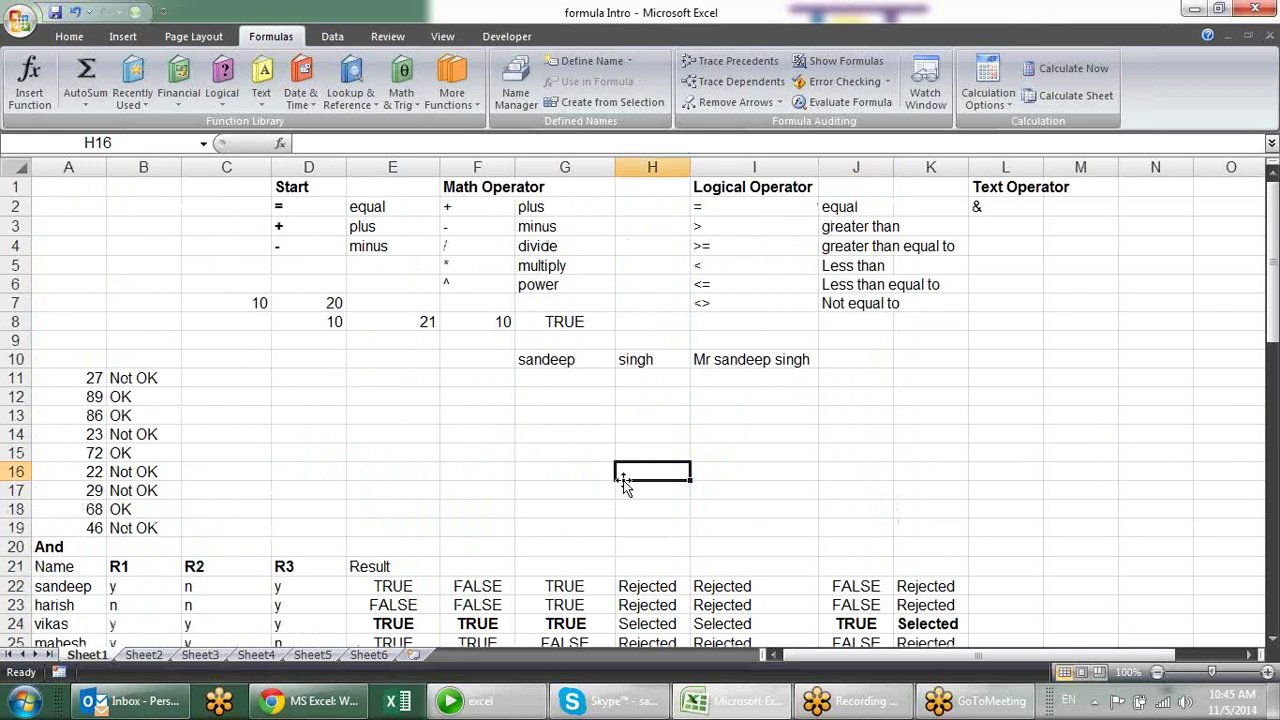
scroll(880, 395, "down", 4)
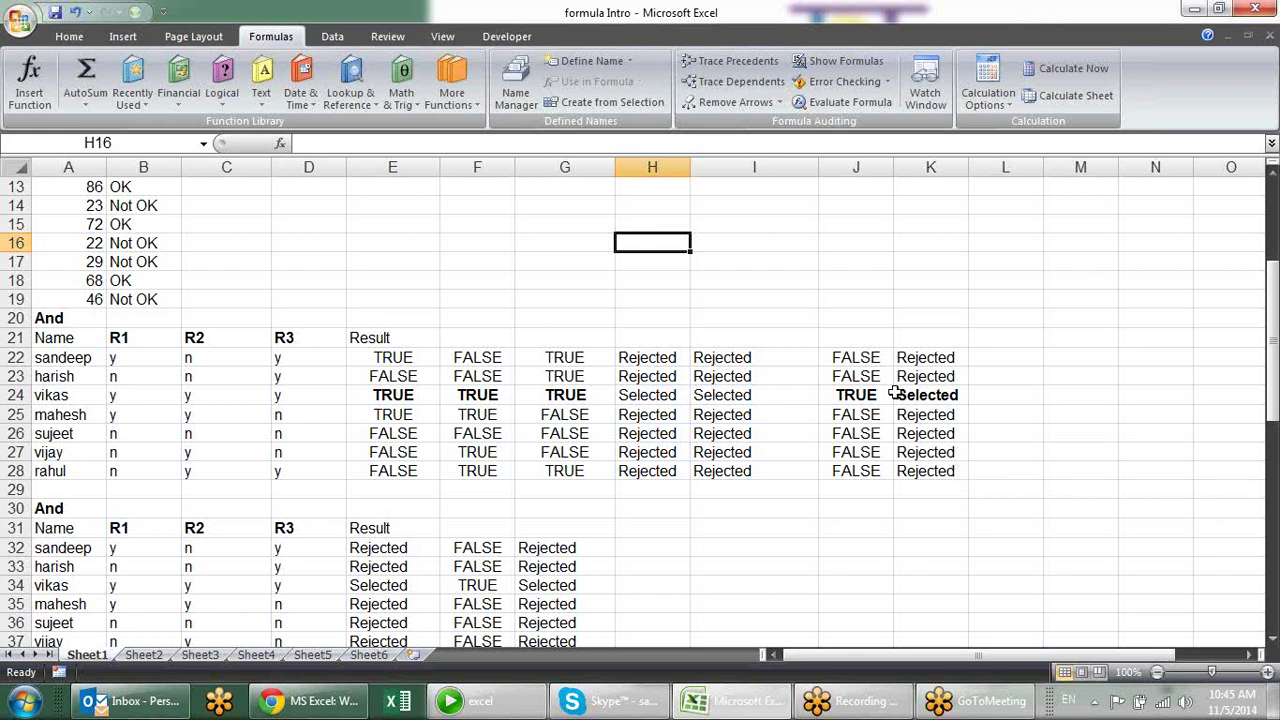
left_click(491, 357)
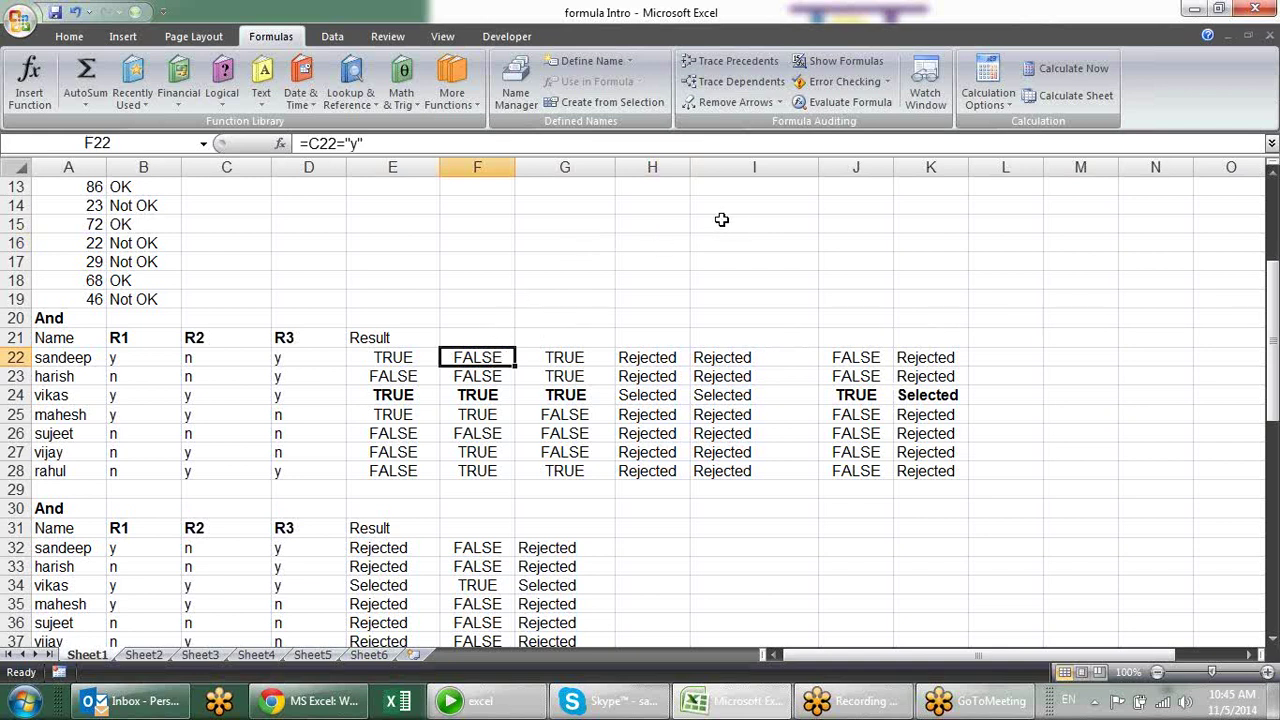
left_click(652, 281)
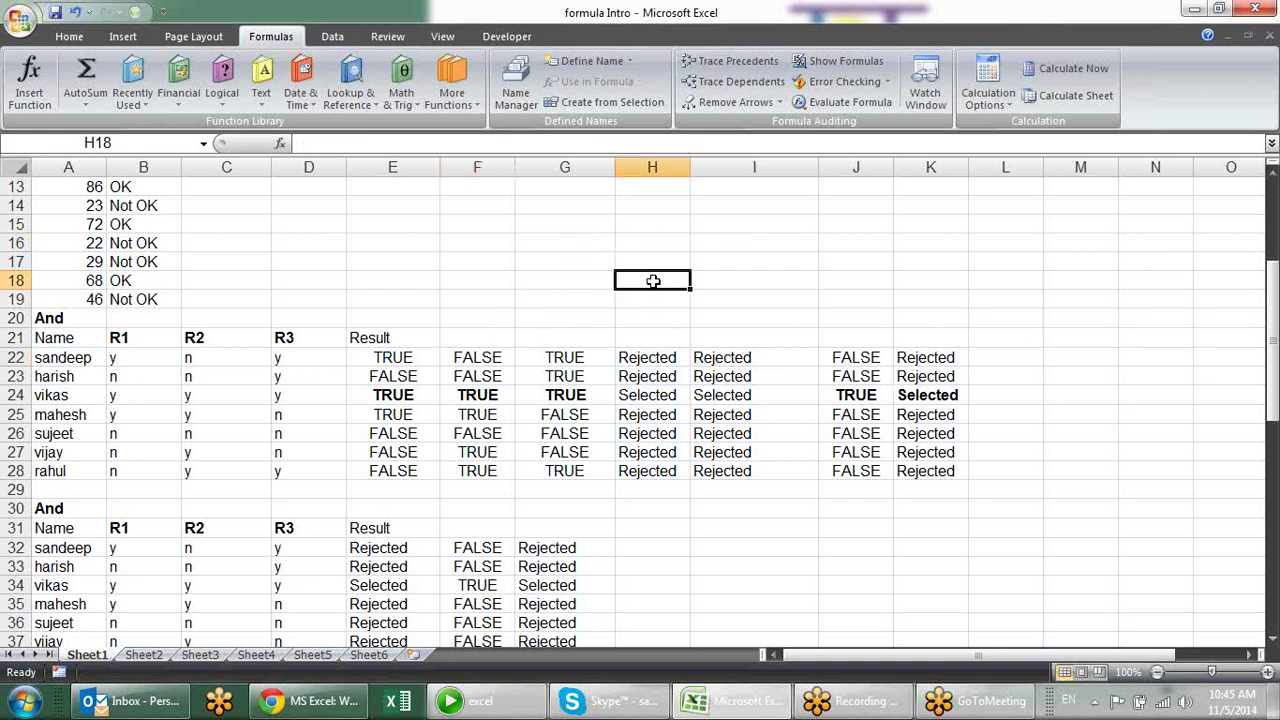
left_click(1020, 360)
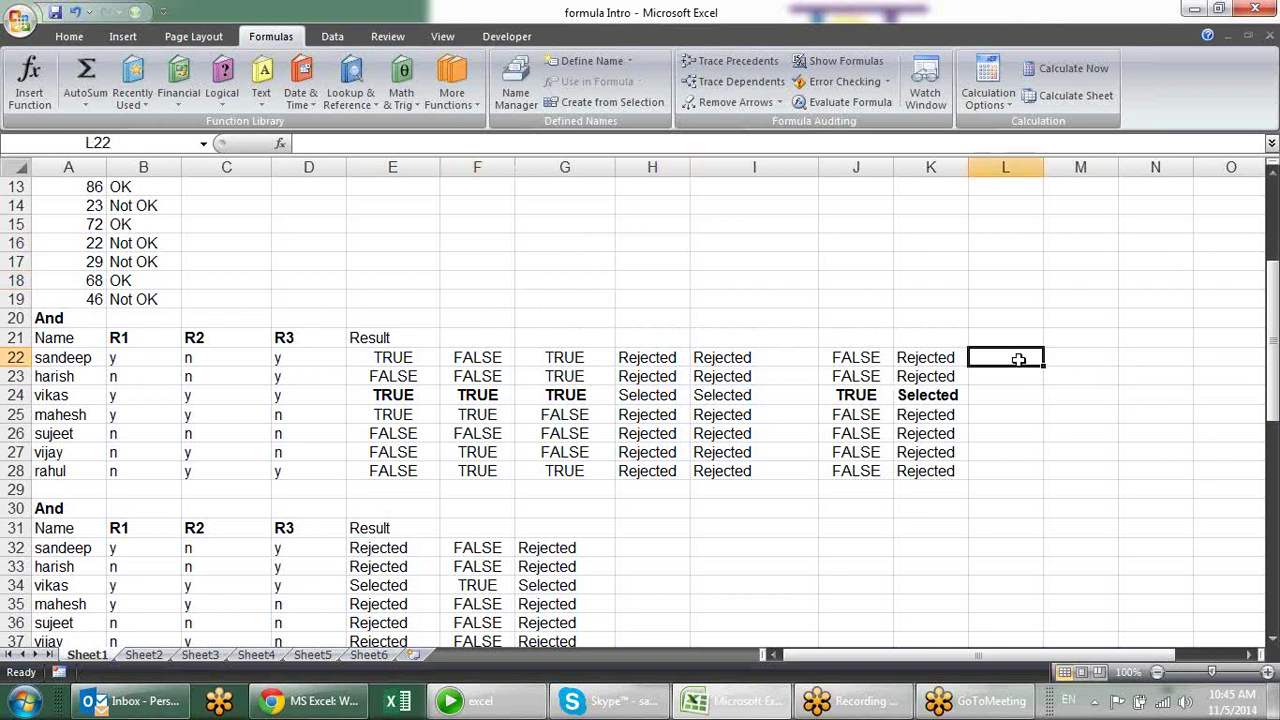
type("=not")
key("Tab")
key("Left")
key("Left")
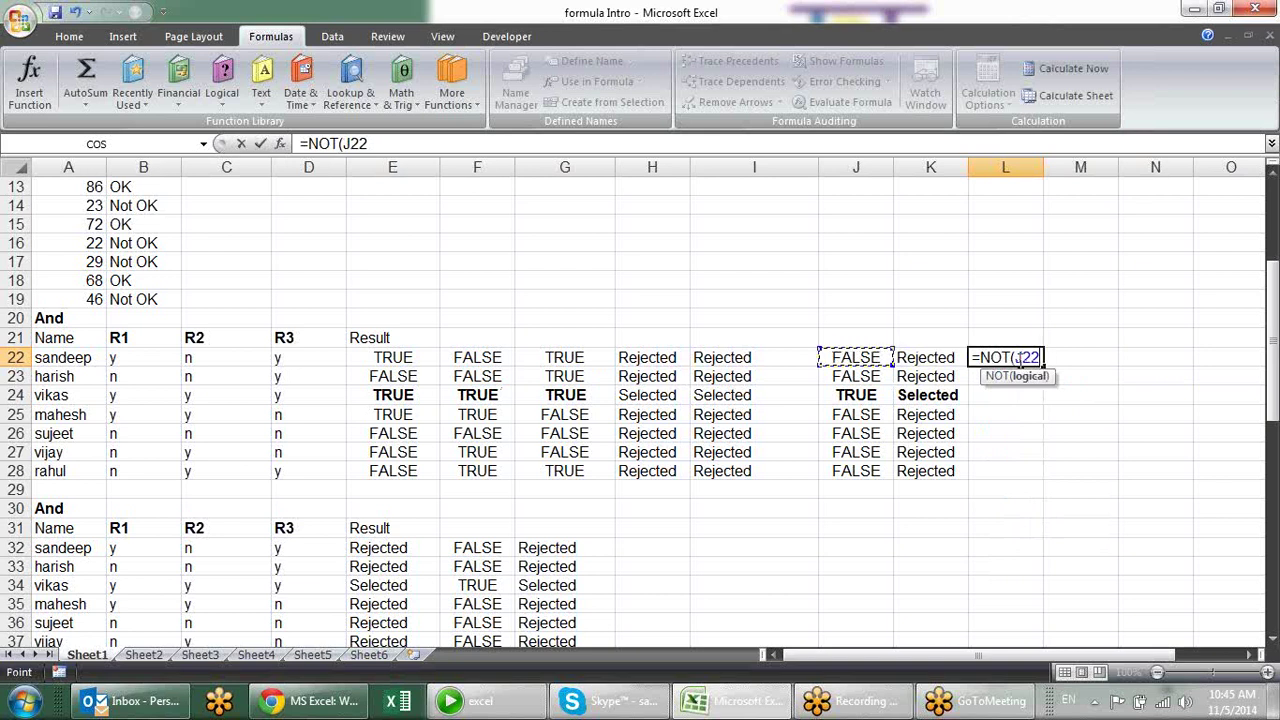
key("Return")
double_click(1018, 358)
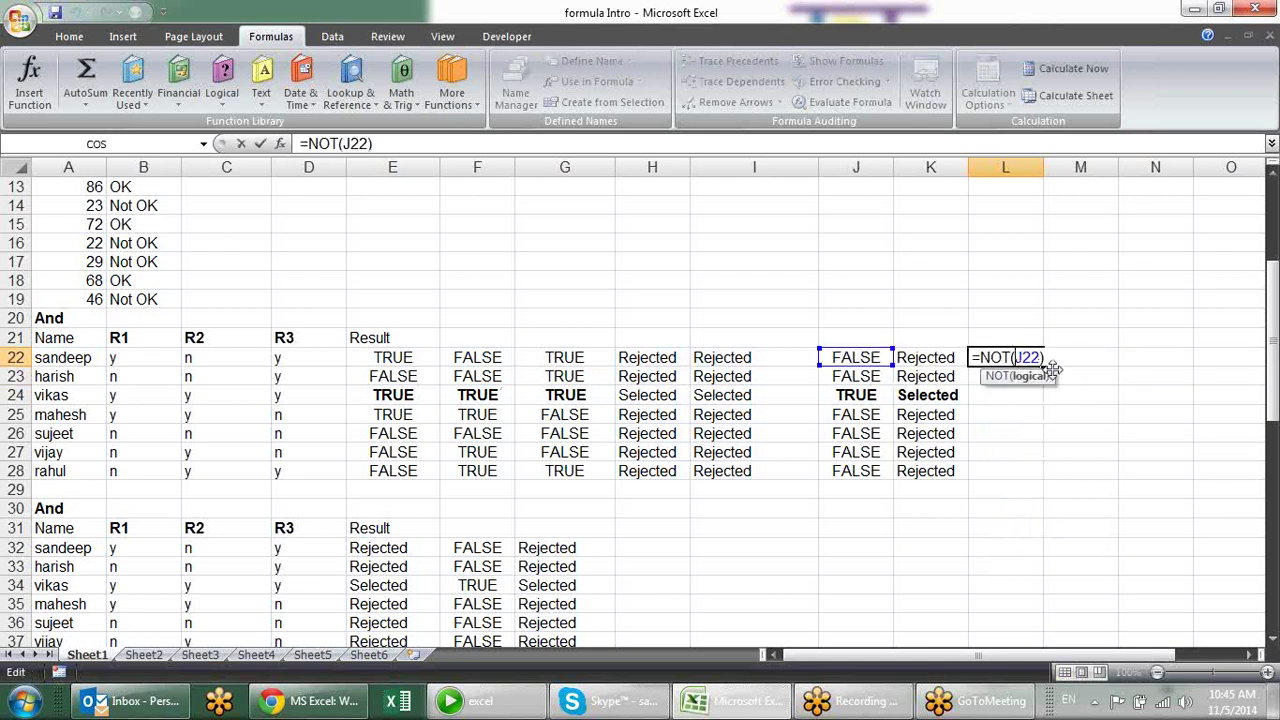
key("Return")
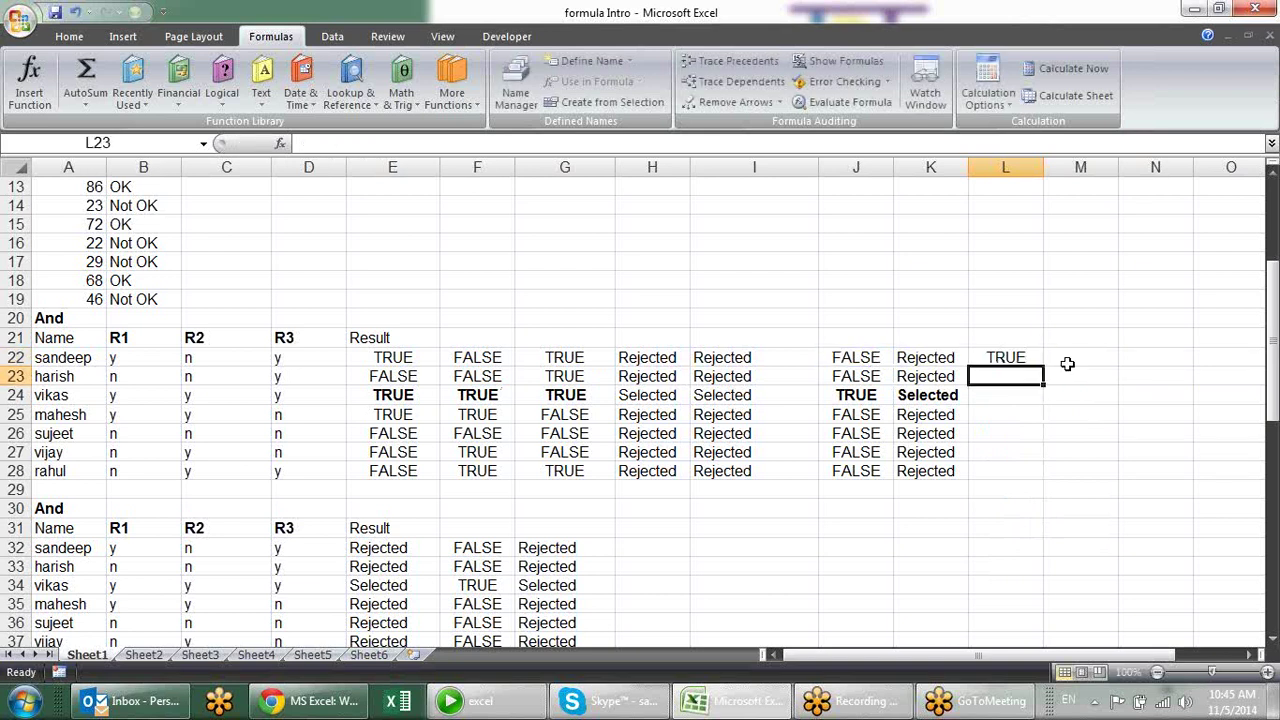
left_click(1040, 358)
left_click_drag(1043, 366, 1045, 418)
left_click(1062, 435)
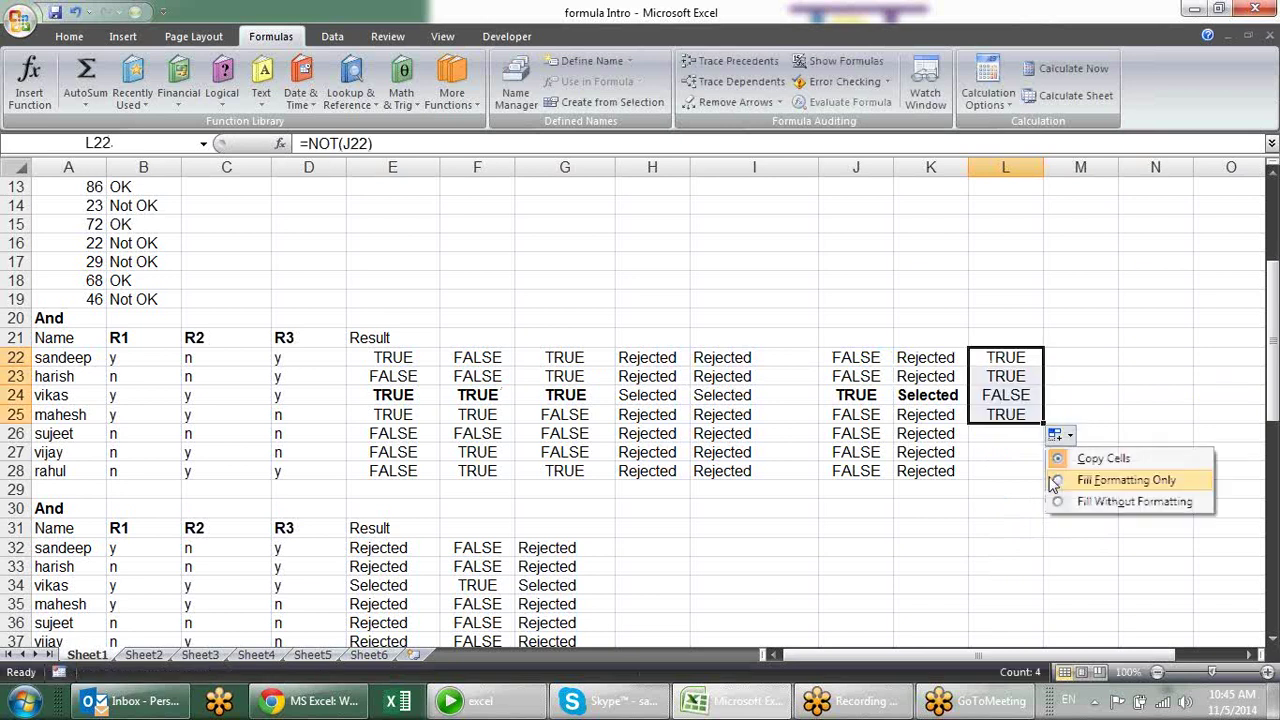
key("Escape")
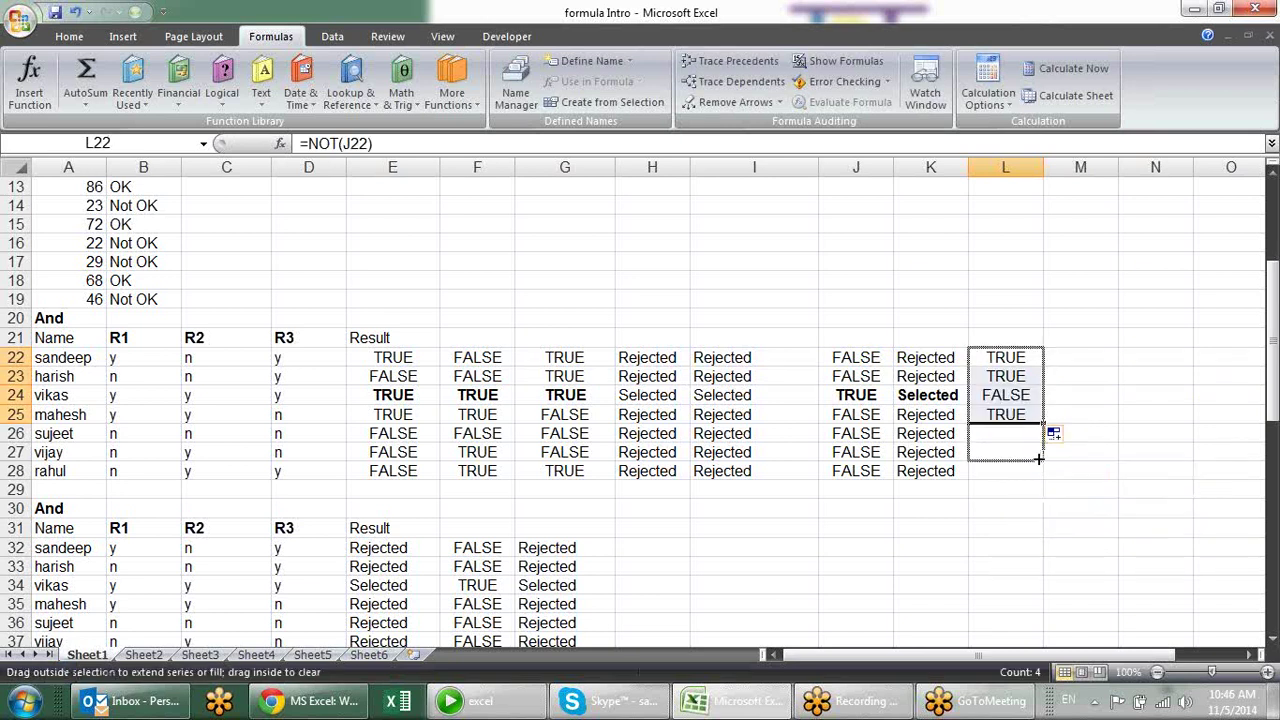
left_click_drag(1043, 425, 1030, 479)
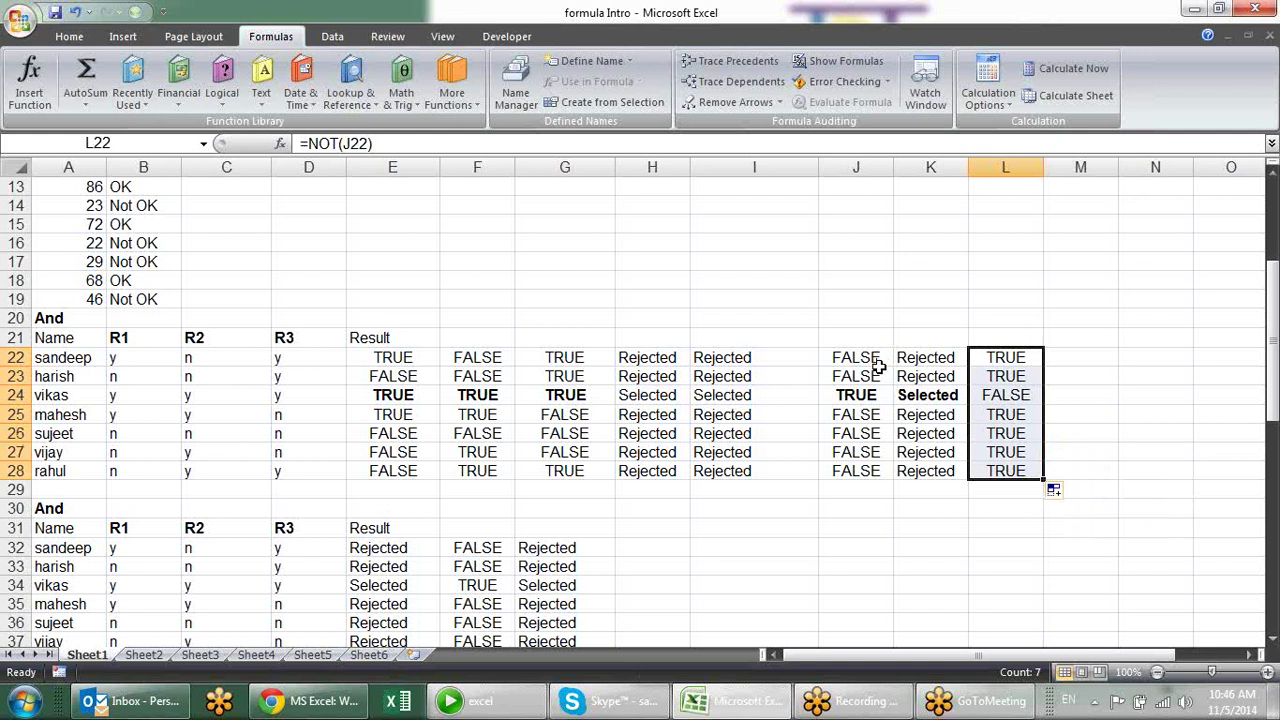
left_click(868, 360)
left_click(1033, 352)
left_click(878, 395)
left_click(992, 392)
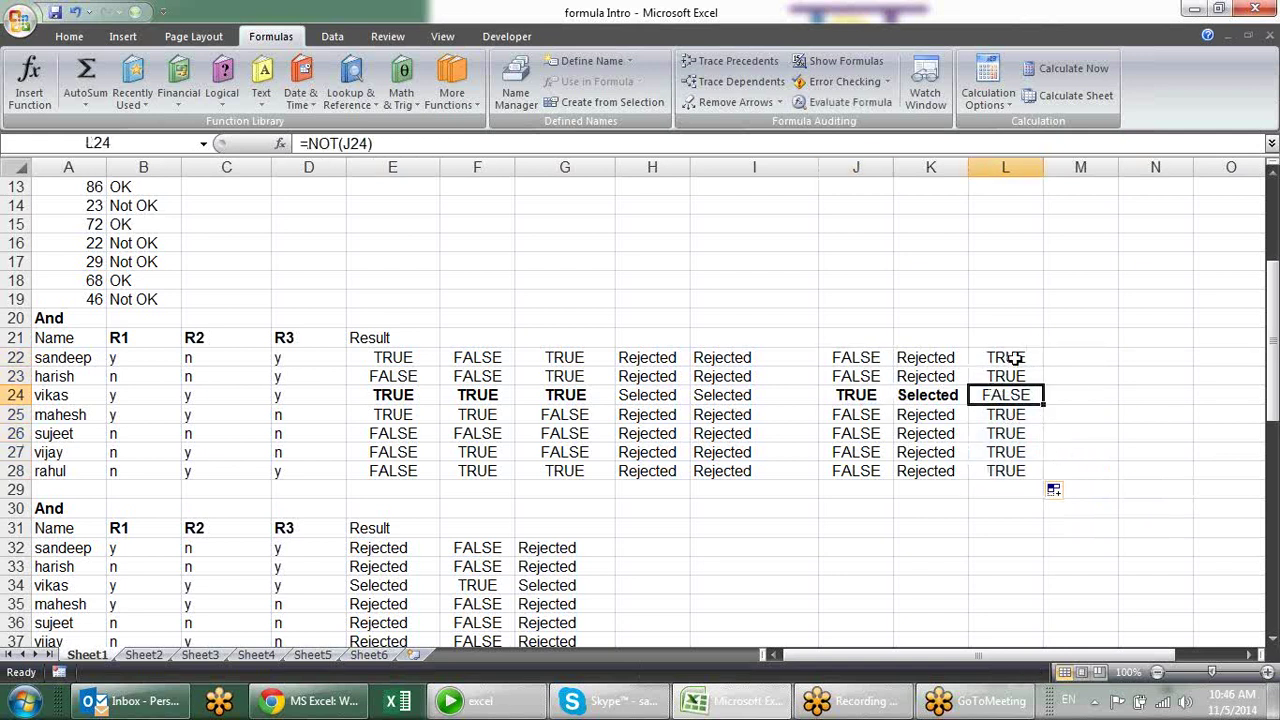
left_click_drag(1015, 357, 999, 471)
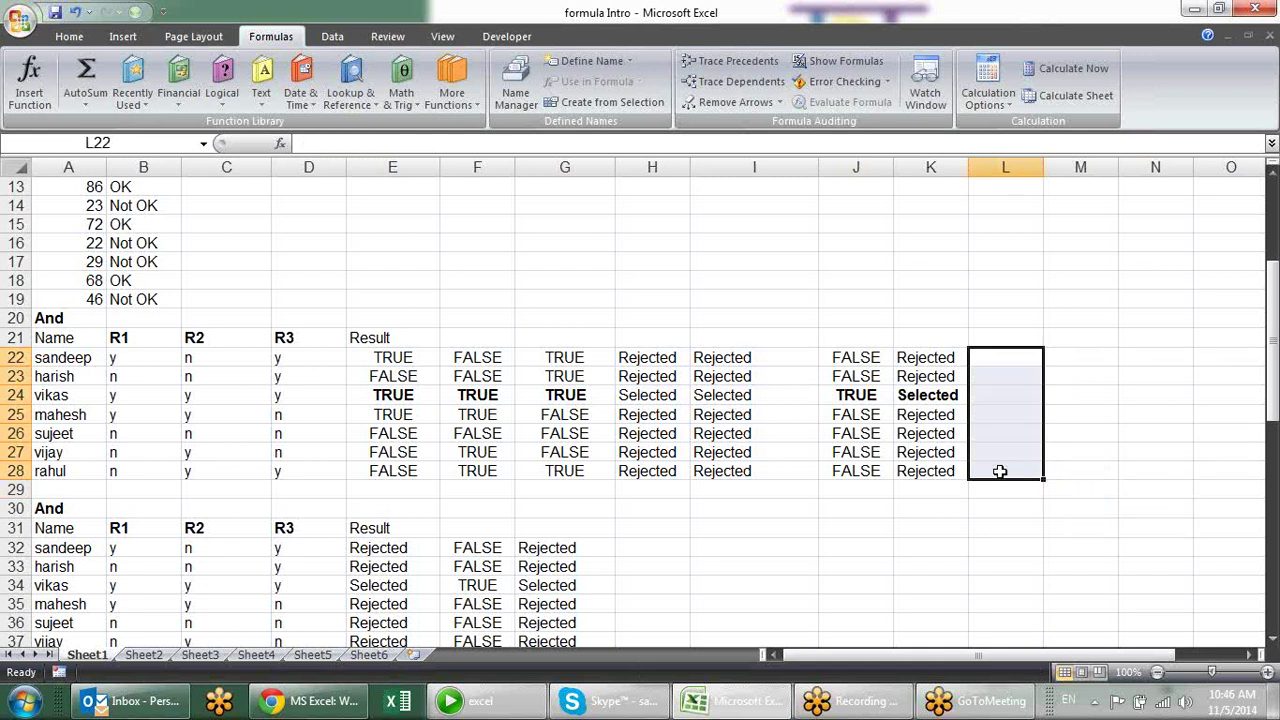
left_click(988, 605)
scroll(910, 460, "down", 4)
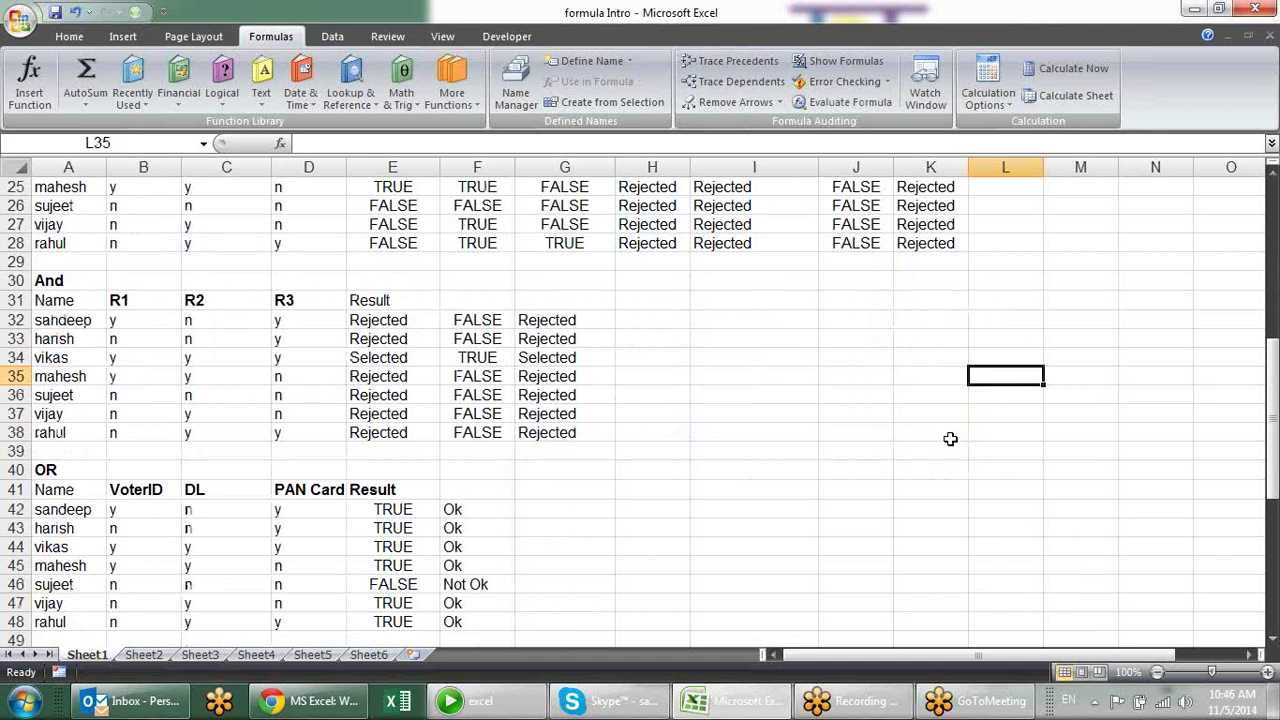
scroll(950, 439, "down", 6)
scroll(965, 421, "down", 4)
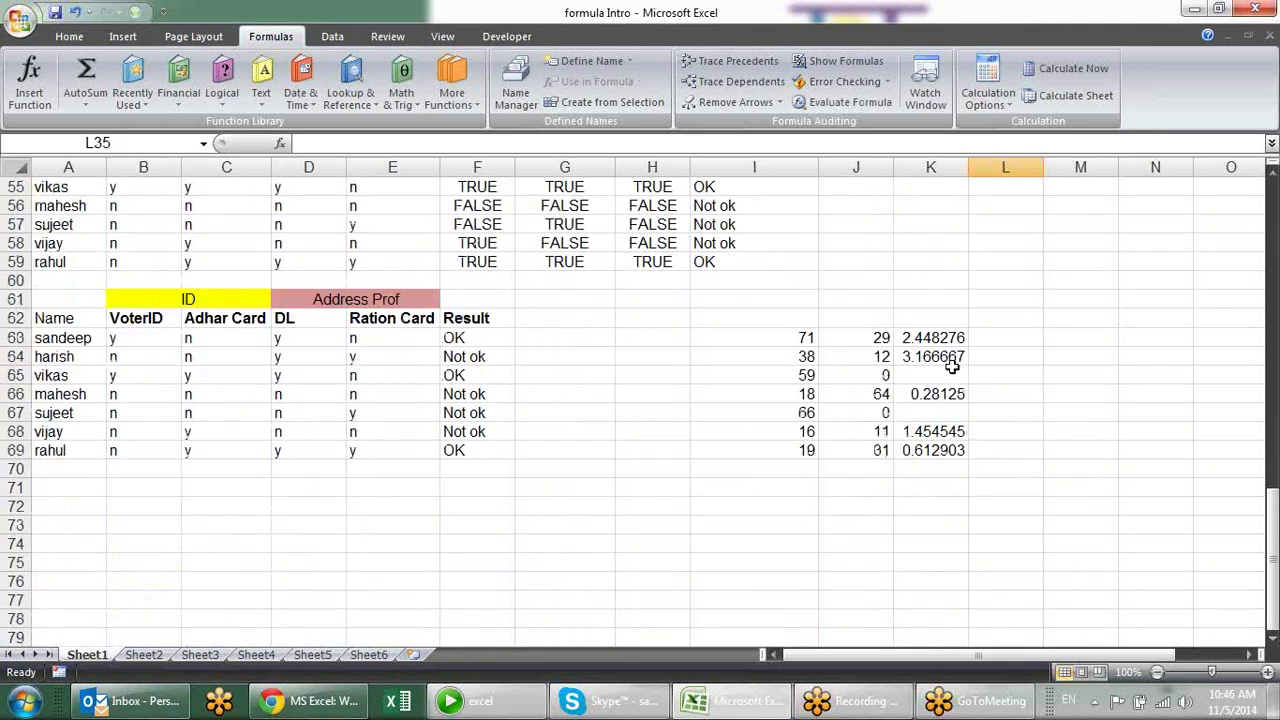
left_click(935, 338)
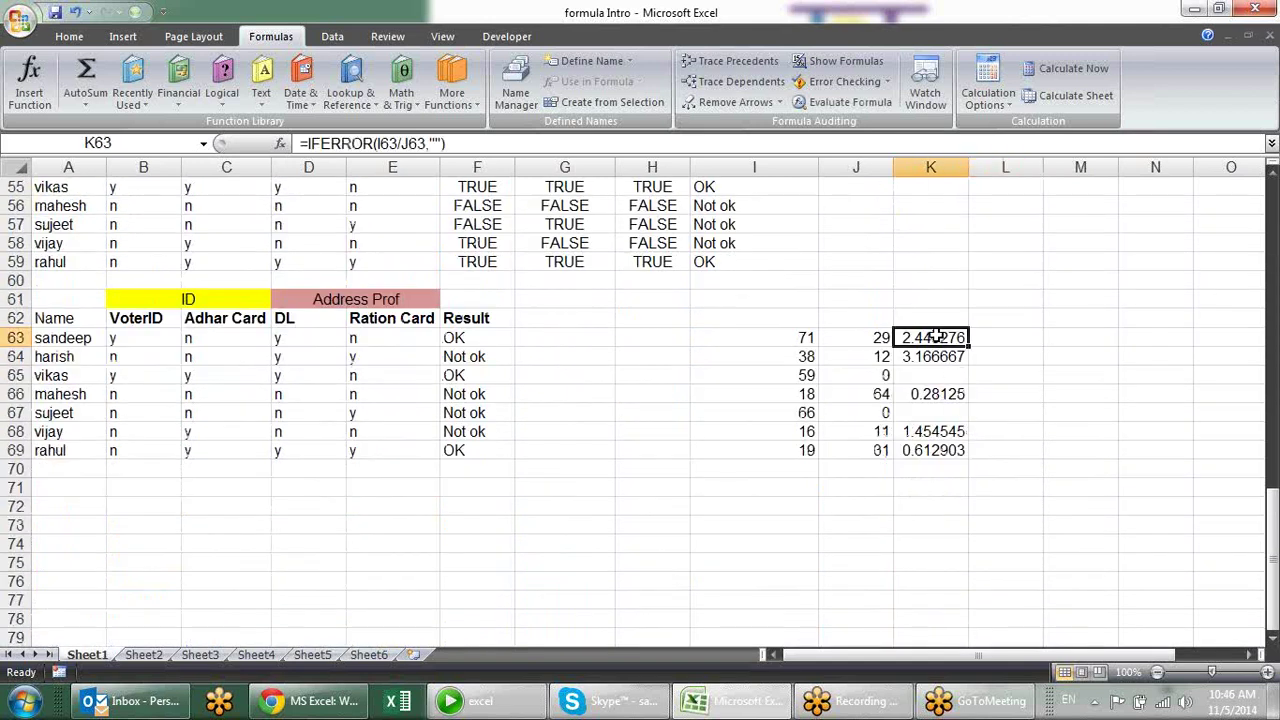
type("=")
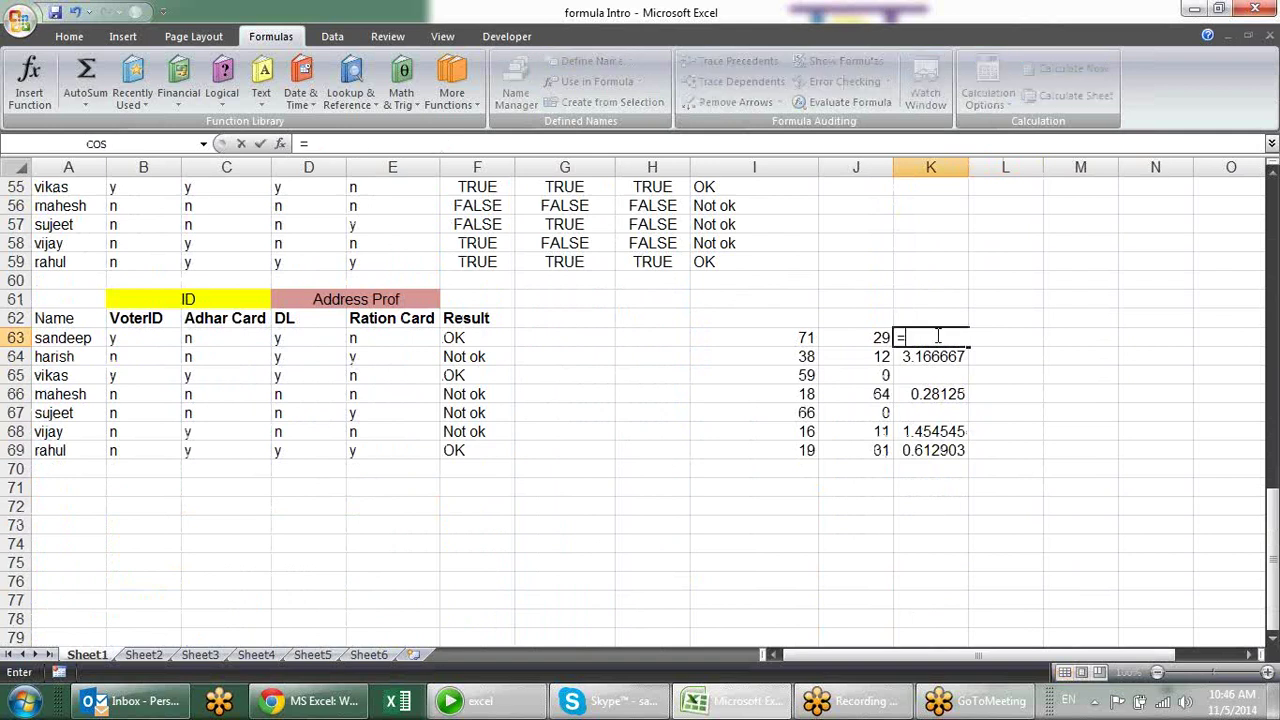
left_click(800, 337)
type("/")
left_click(845, 335)
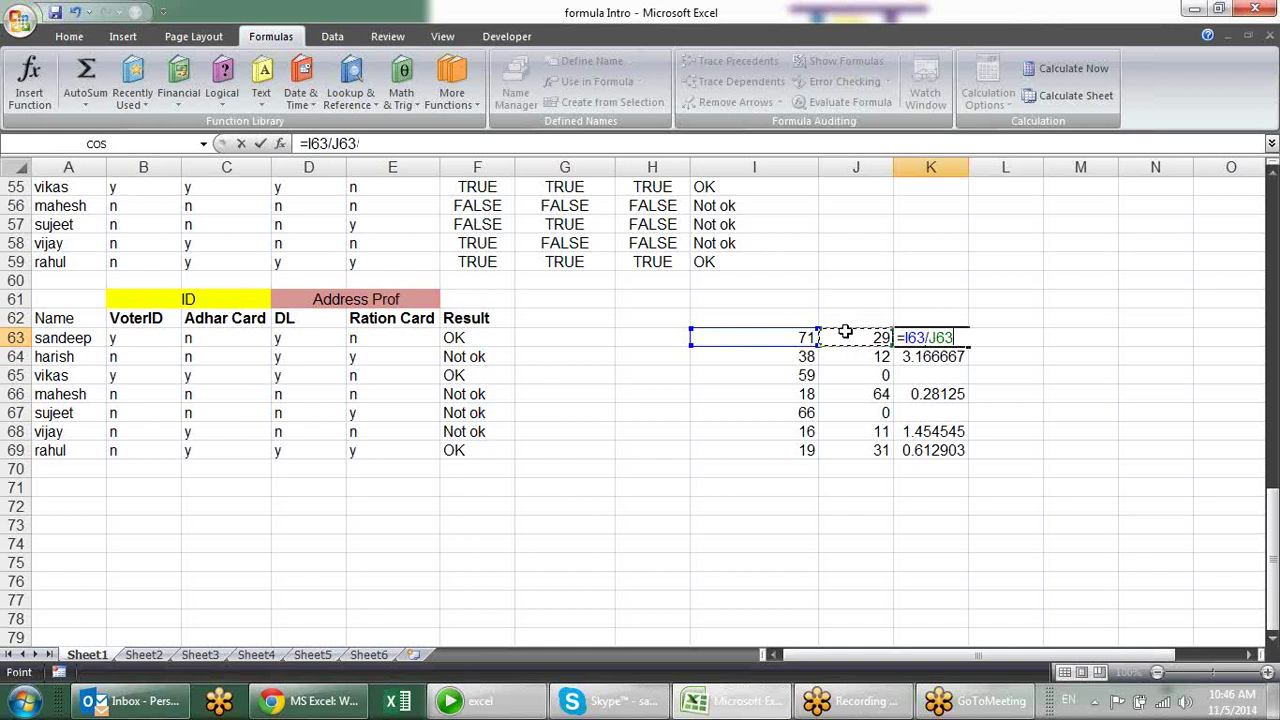
key("Return")
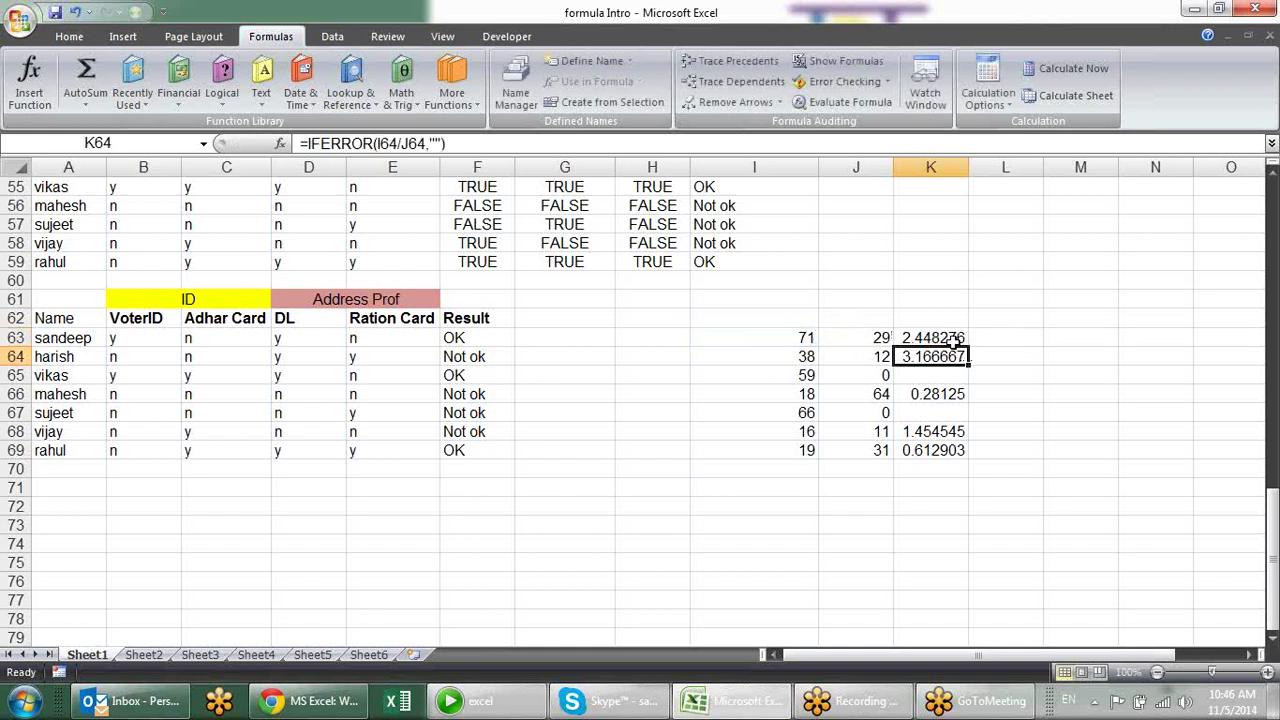
left_click(955, 340)
left_click_drag(967, 345, 972, 456)
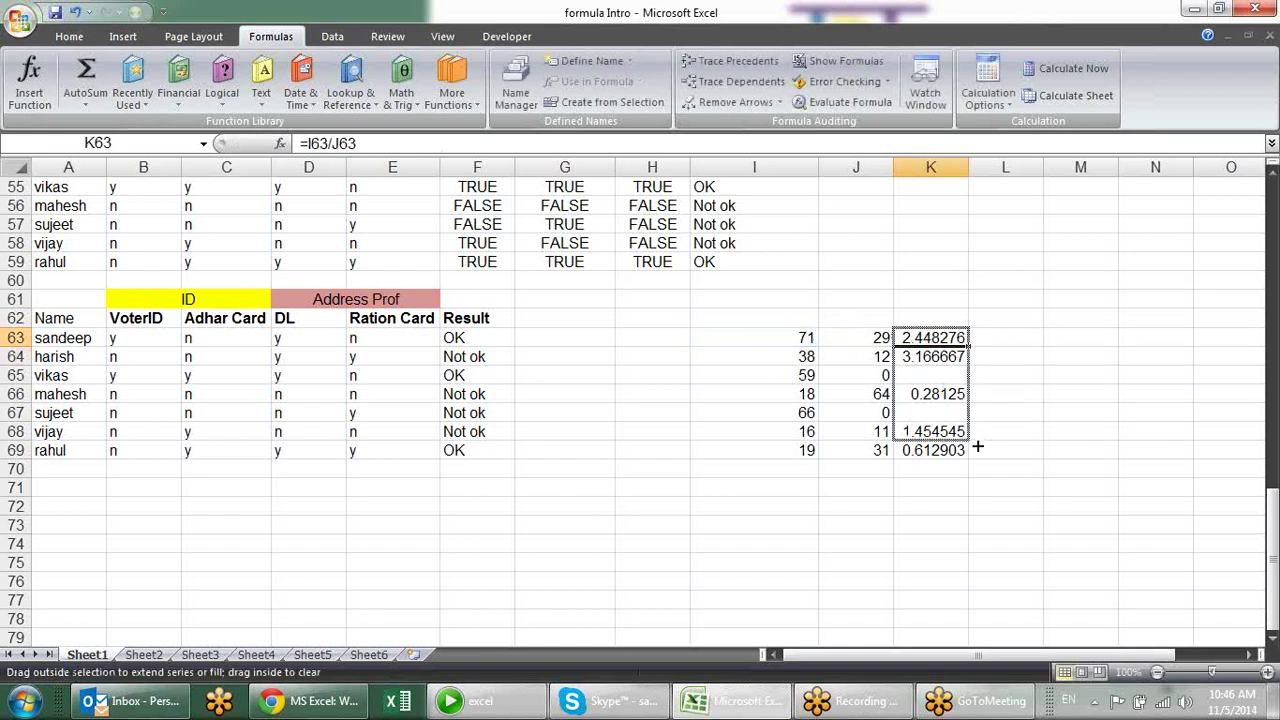
left_click(1060, 531)
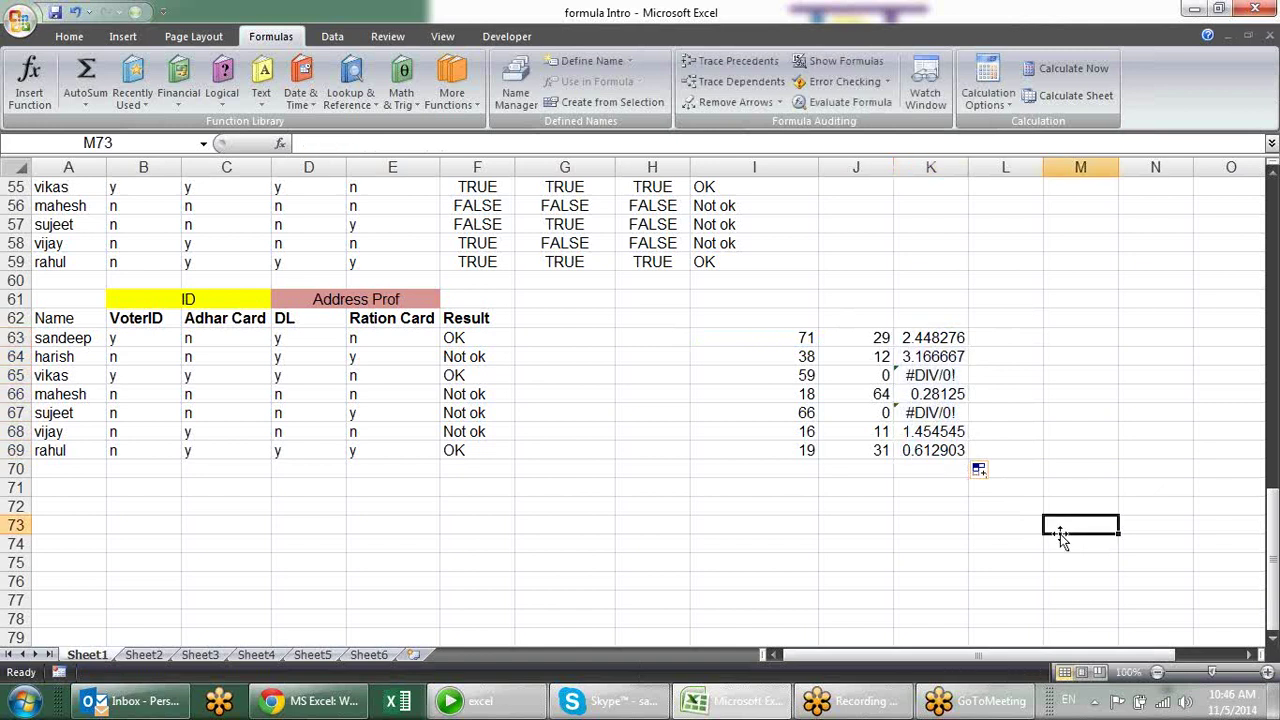
left_click(884, 375)
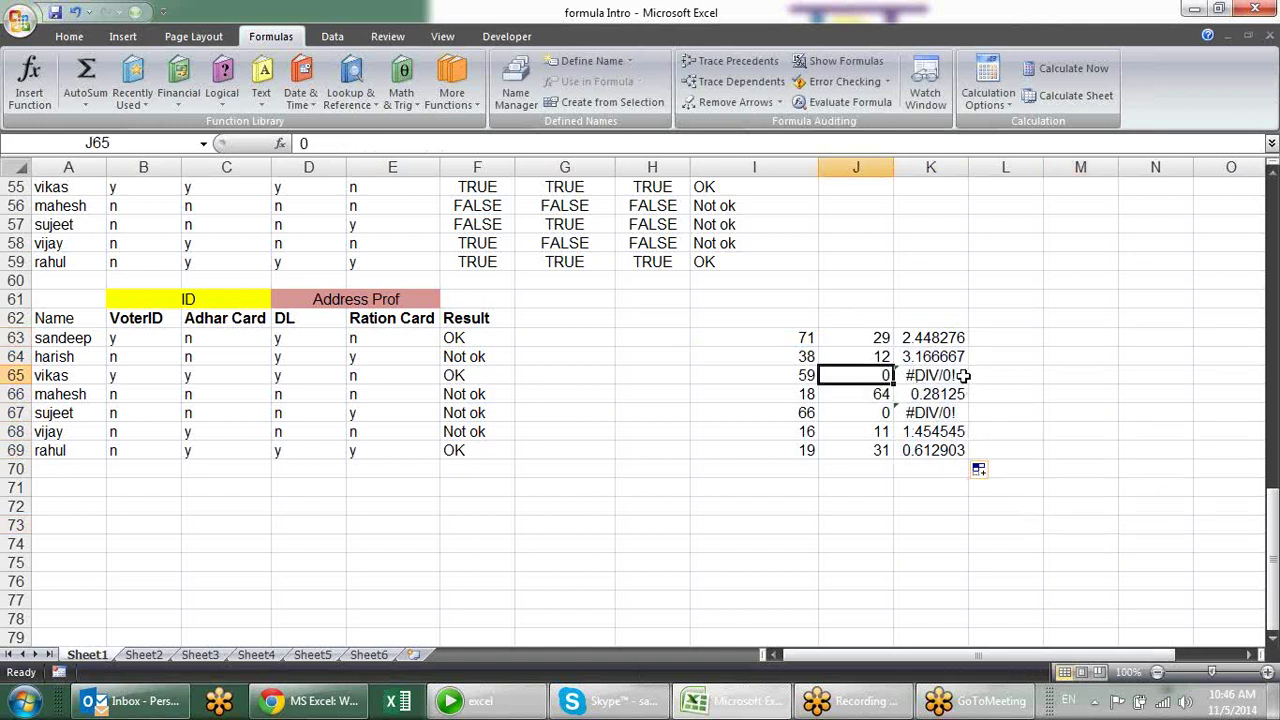
left_click(963, 376)
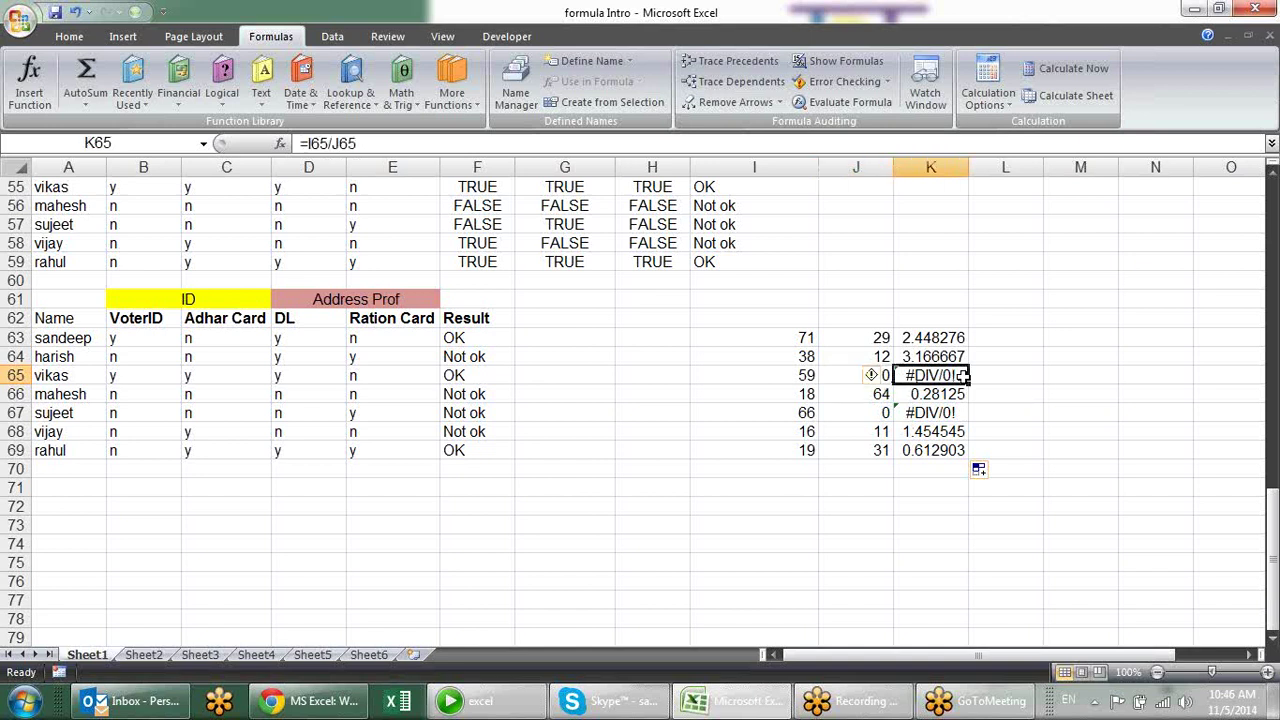
left_click(952, 413)
left_click(950, 377)
left_click(960, 341)
left_click(950, 368)
left_click(942, 448)
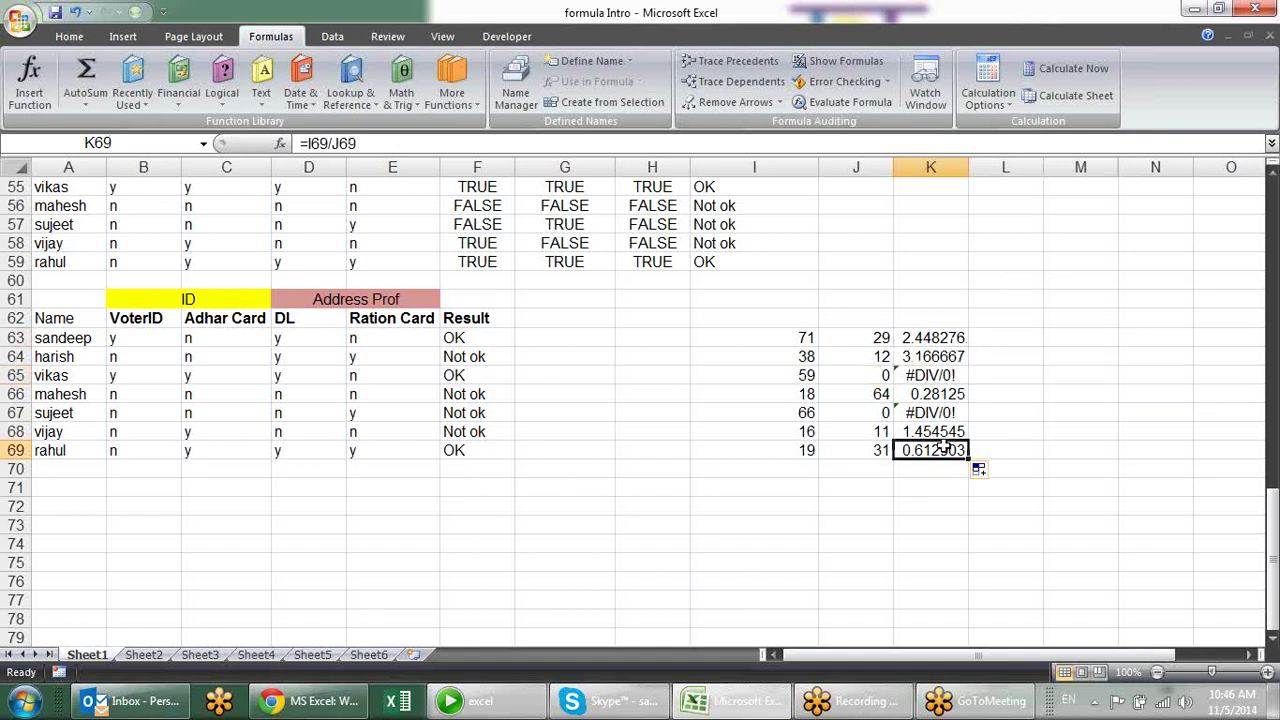
left_click(947, 415)
left_click(948, 394)
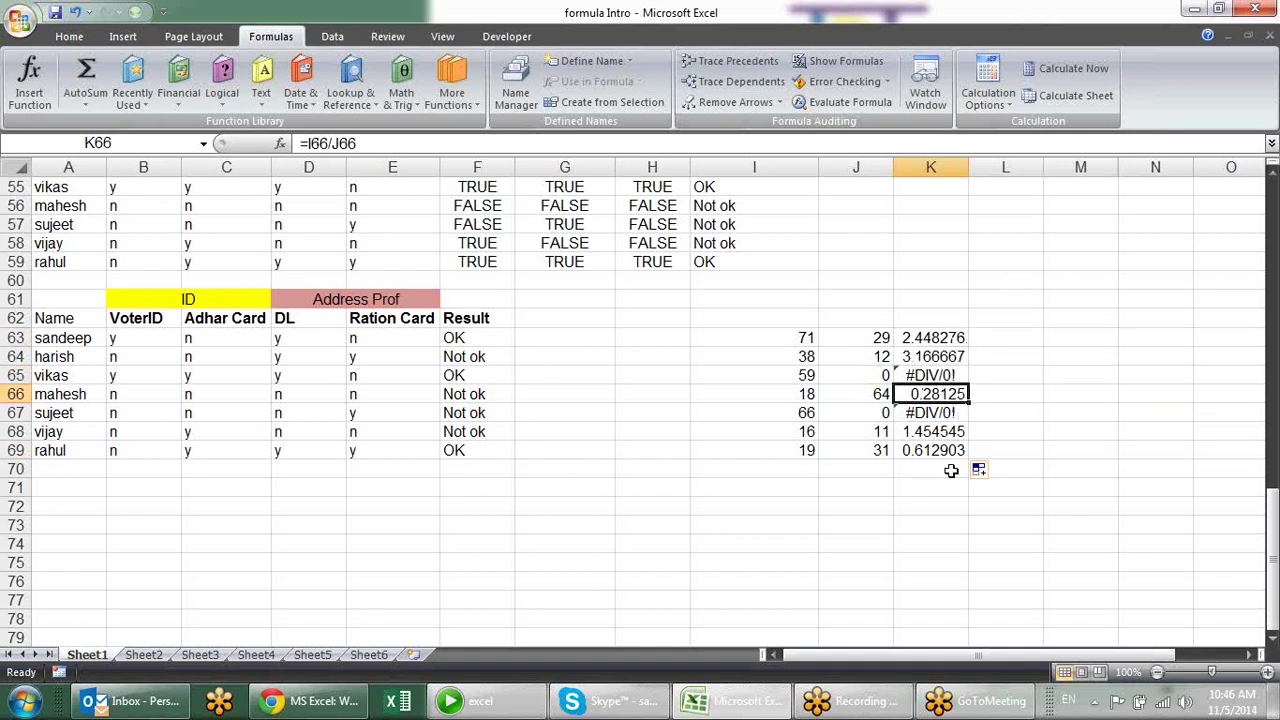
left_click(950, 375)
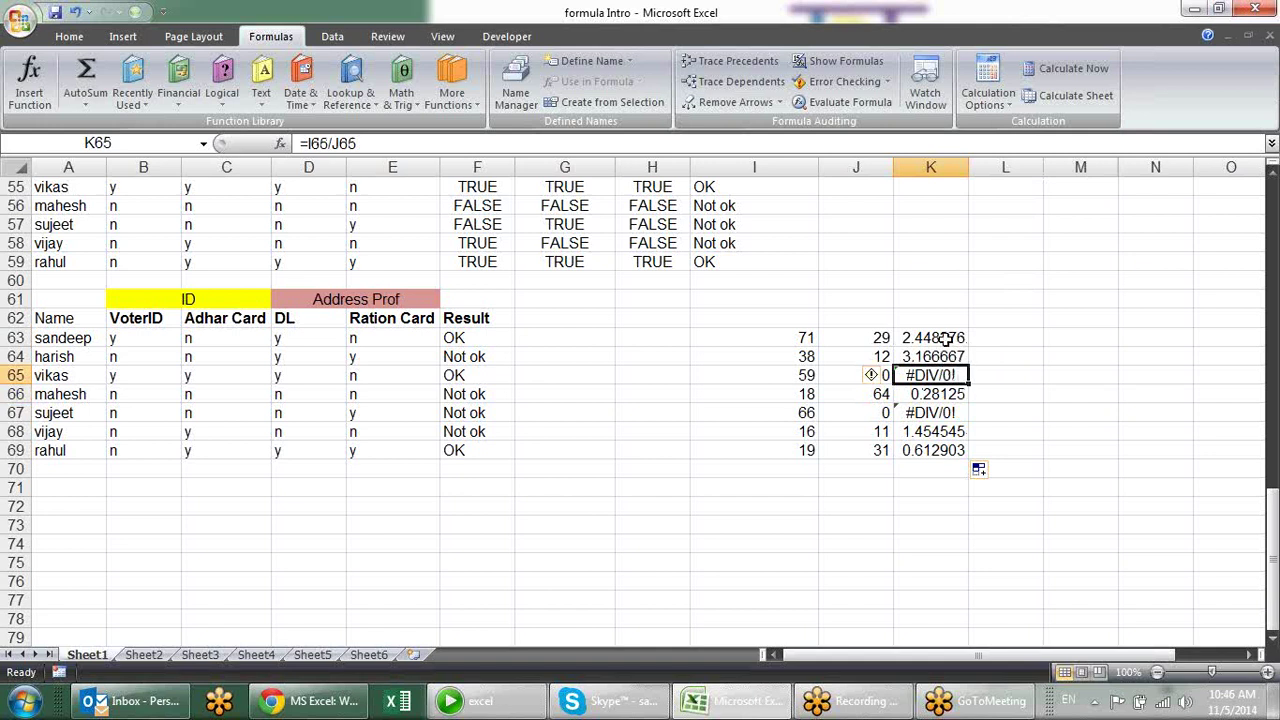
left_click(945, 338)
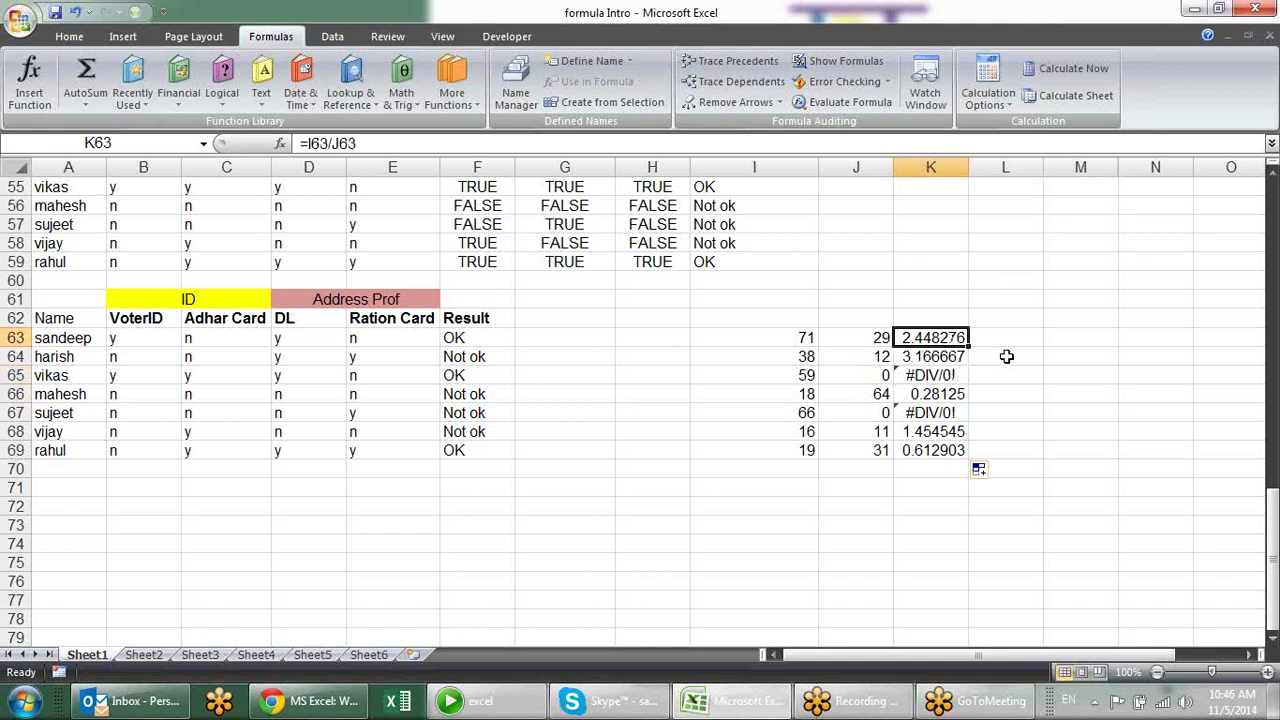
Step: Wrap the K63 division in IFERROR as =IFERROR(I63/J63,"")
key("F2")
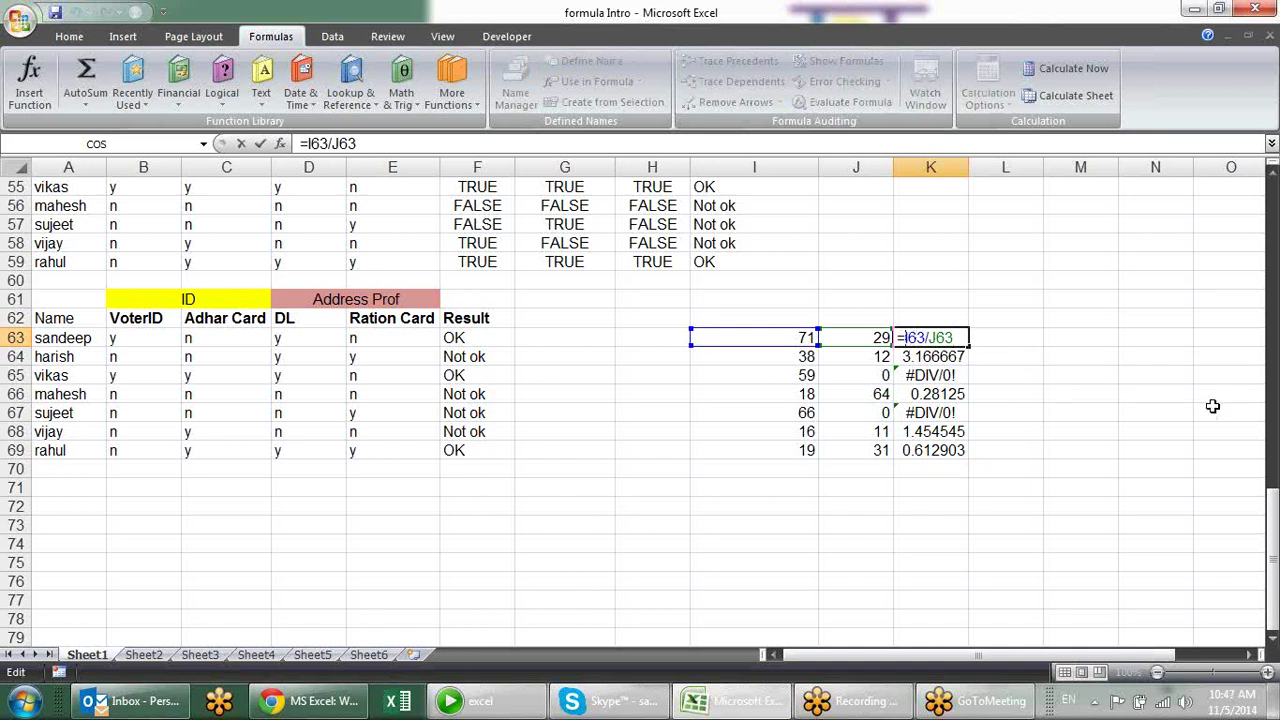
type("if")
key("Down")
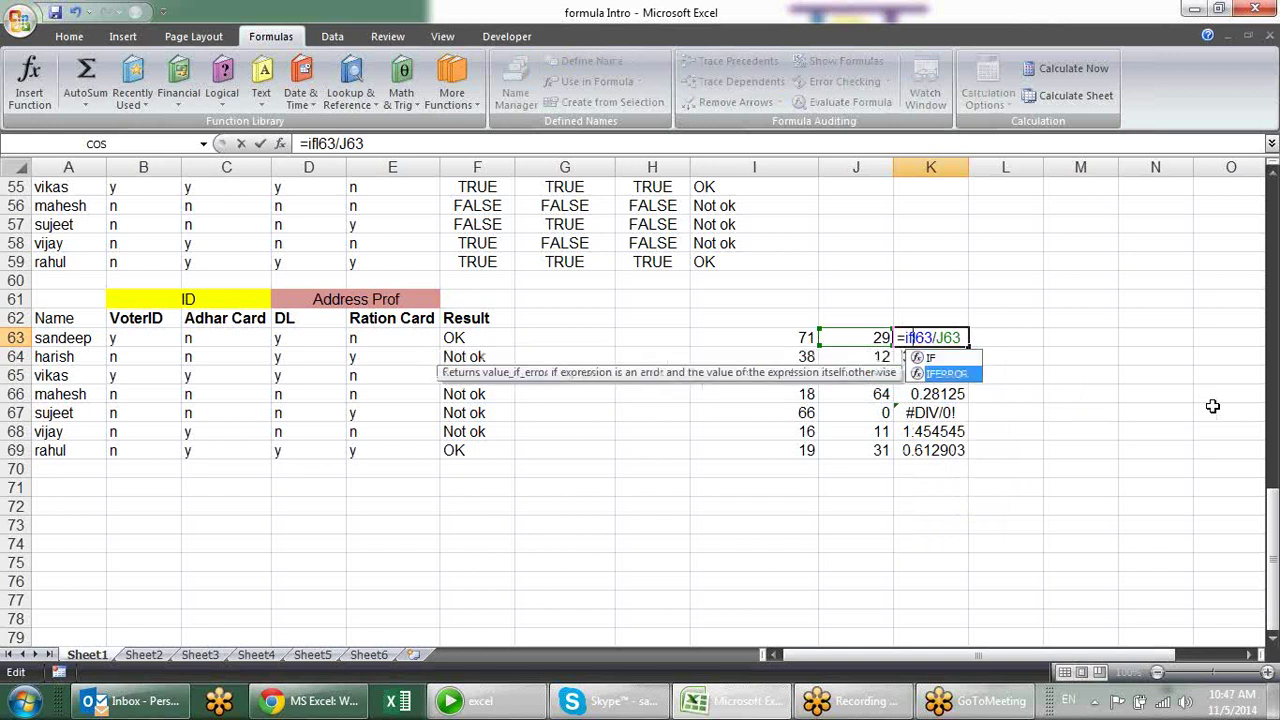
key("Tab")
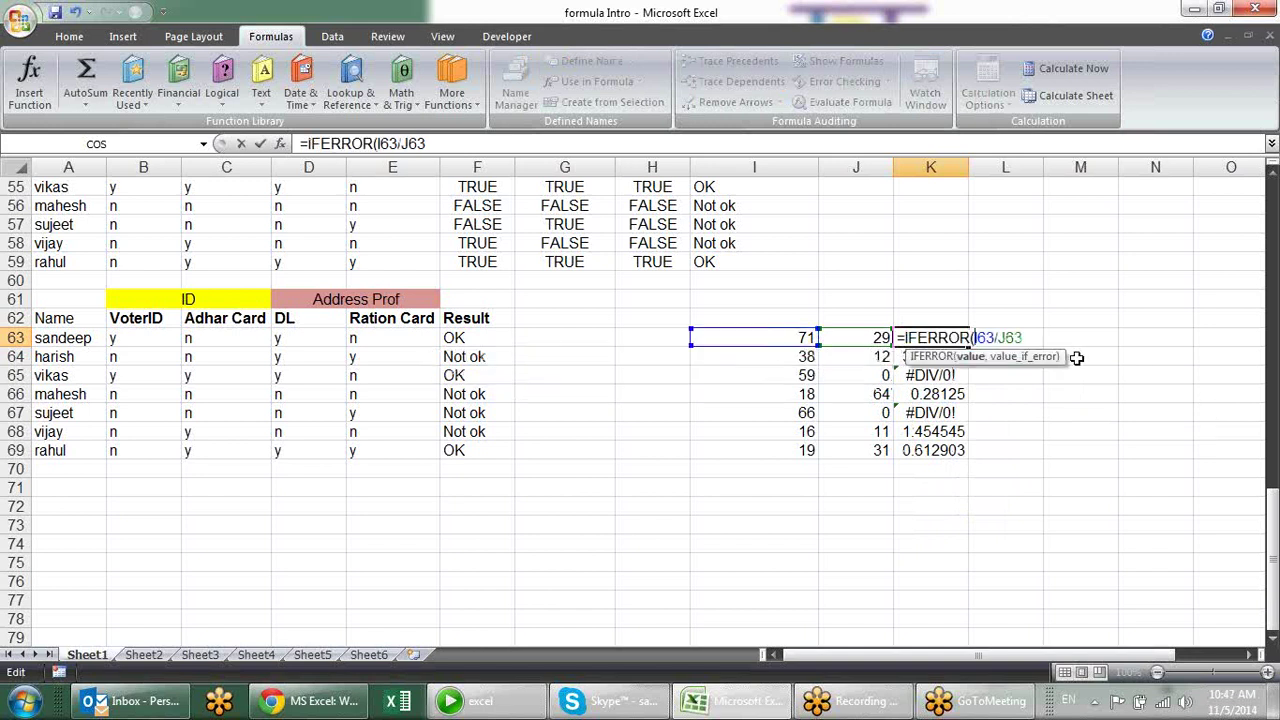
left_click(979, 360)
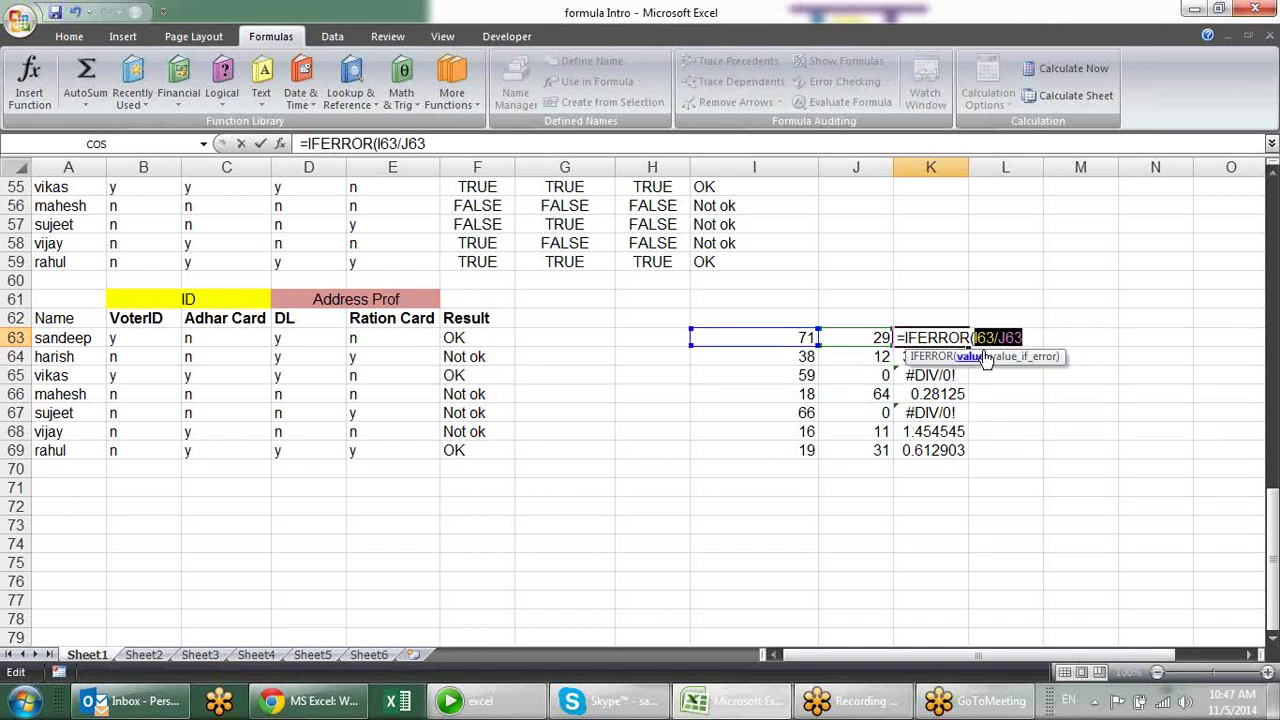
left_click(1042, 337)
type(",")
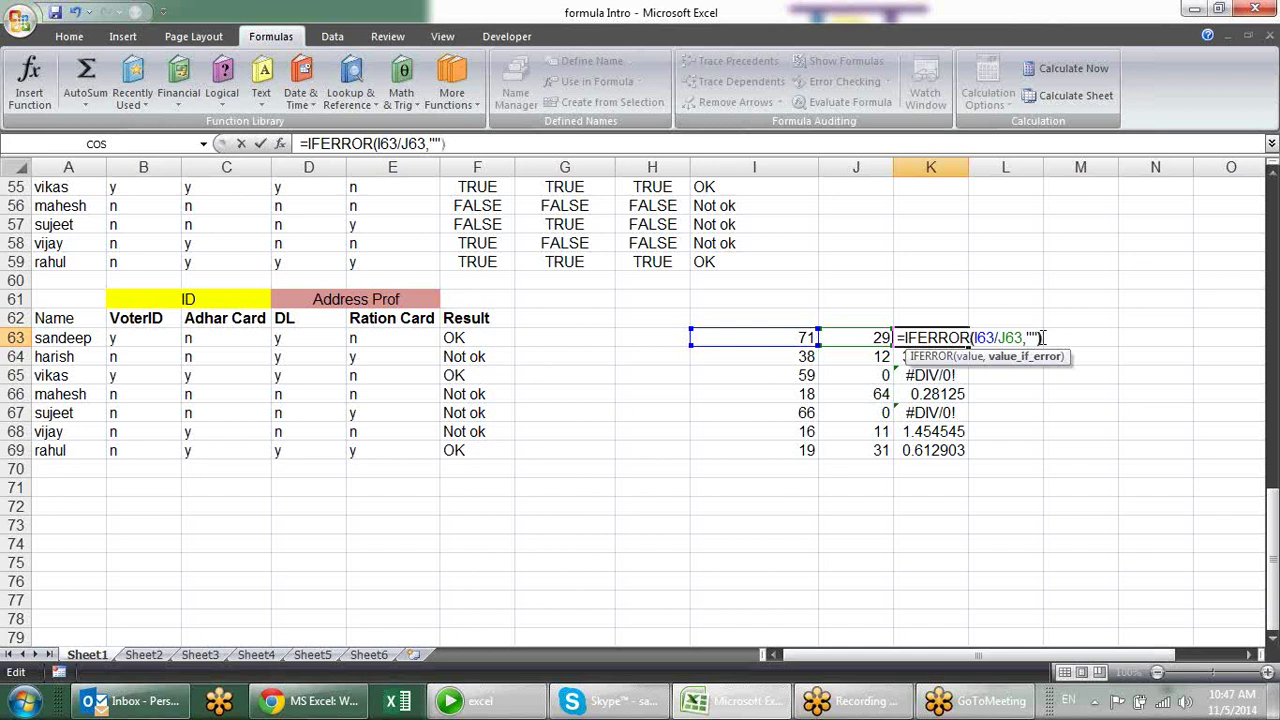
key("Return")
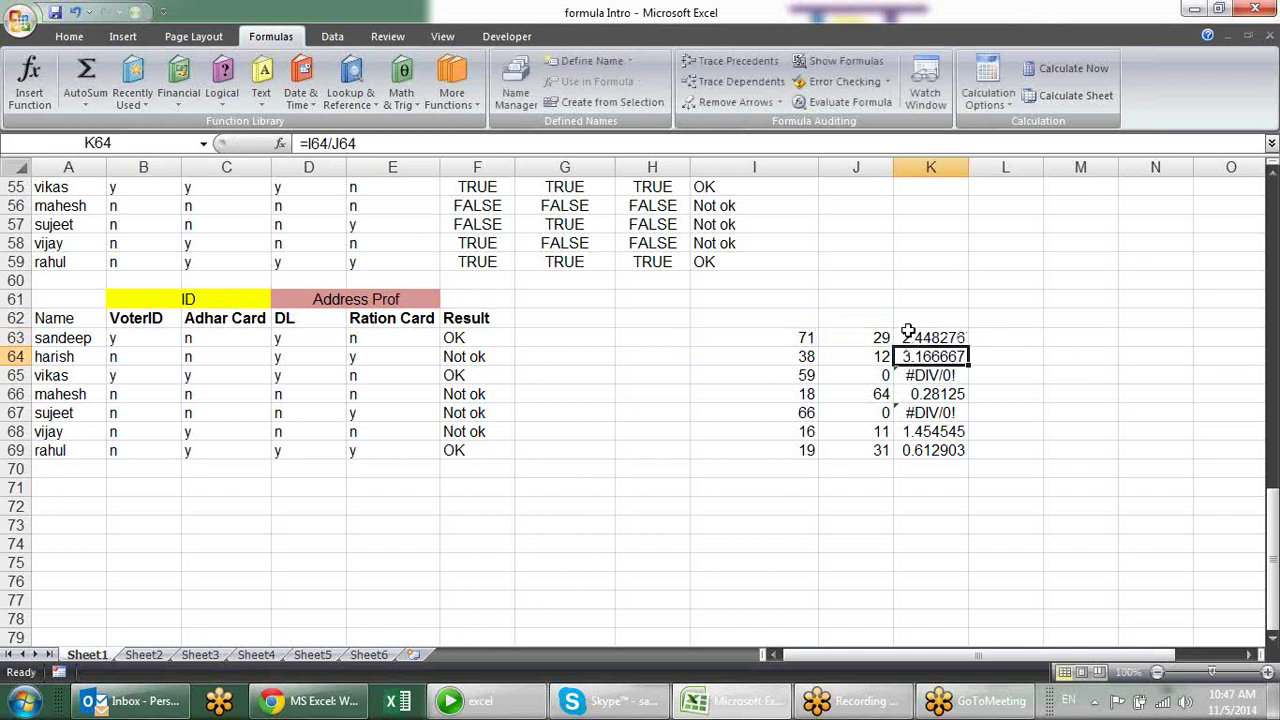
left_click(935, 338)
Step: Fill the IFERROR formula down to K69 and confirm K65 and K67 are blank
left_click_drag(968, 348, 970, 458)
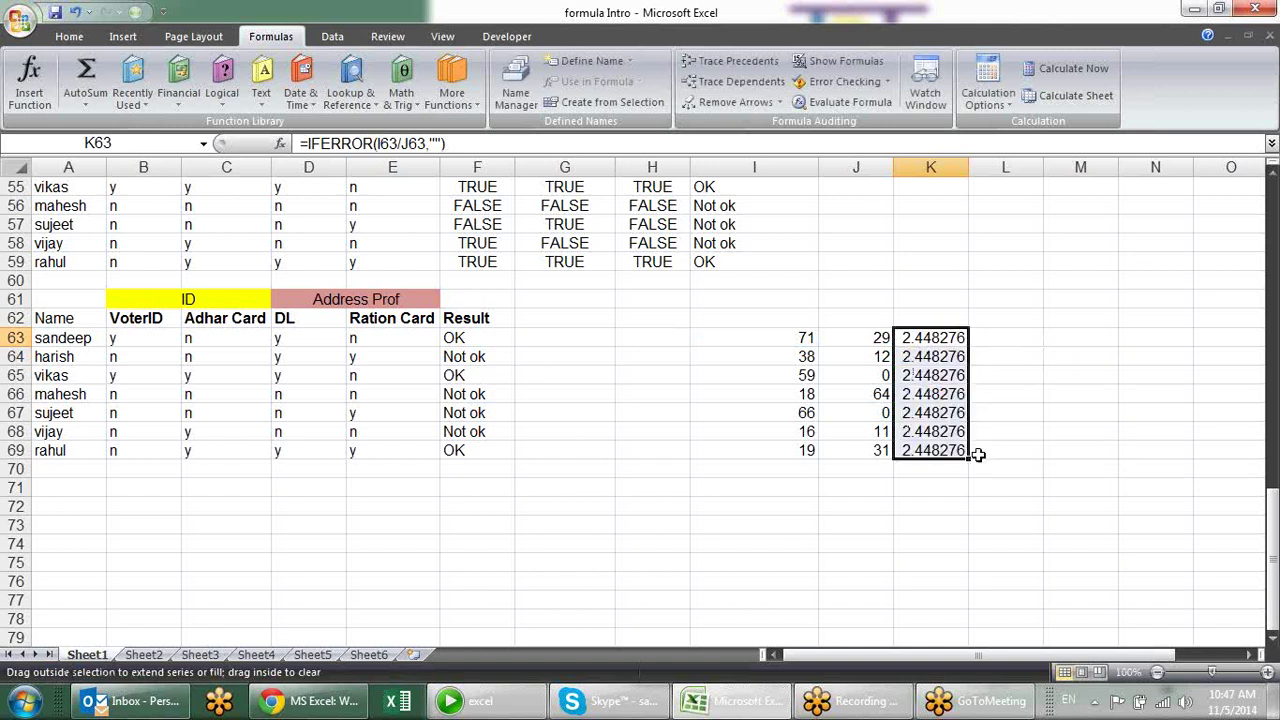
left_click(1010, 487)
left_click(948, 358)
left_click(947, 378)
left_click(943, 412)
Step: Test the blank result by setting J65 to 25, then back to 0
left_click(888, 374)
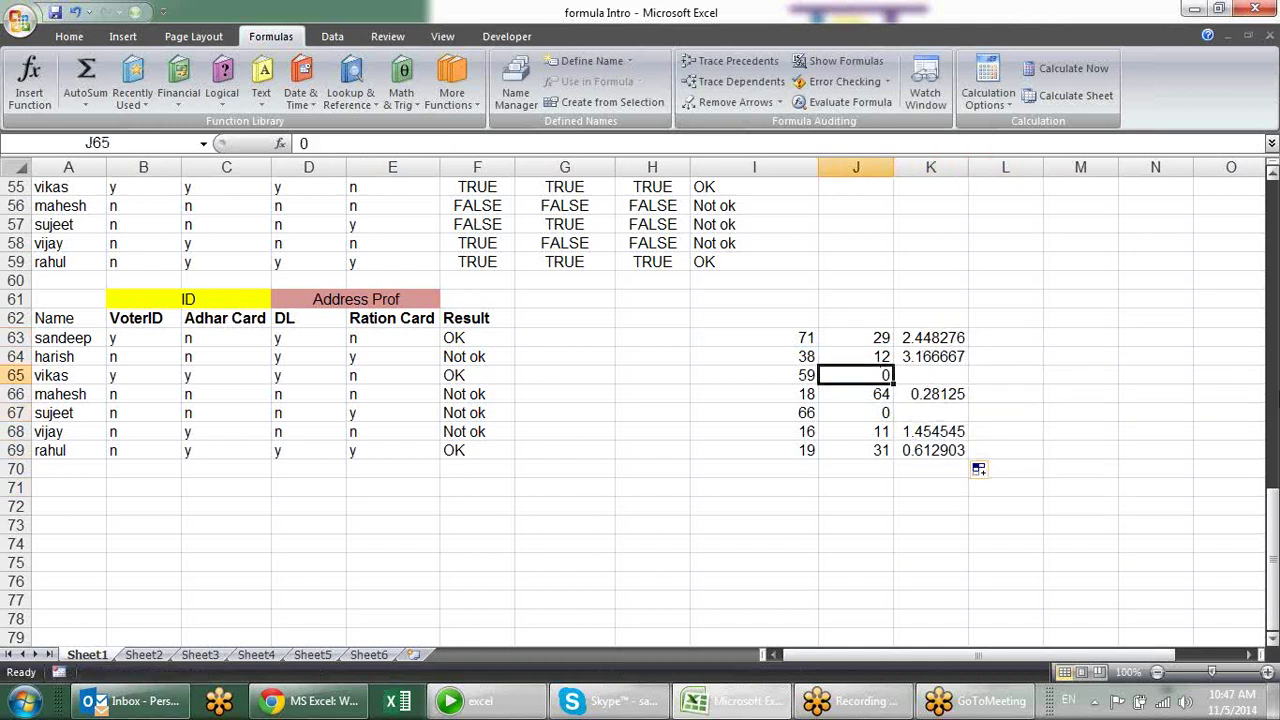
type("25")
key("Return")
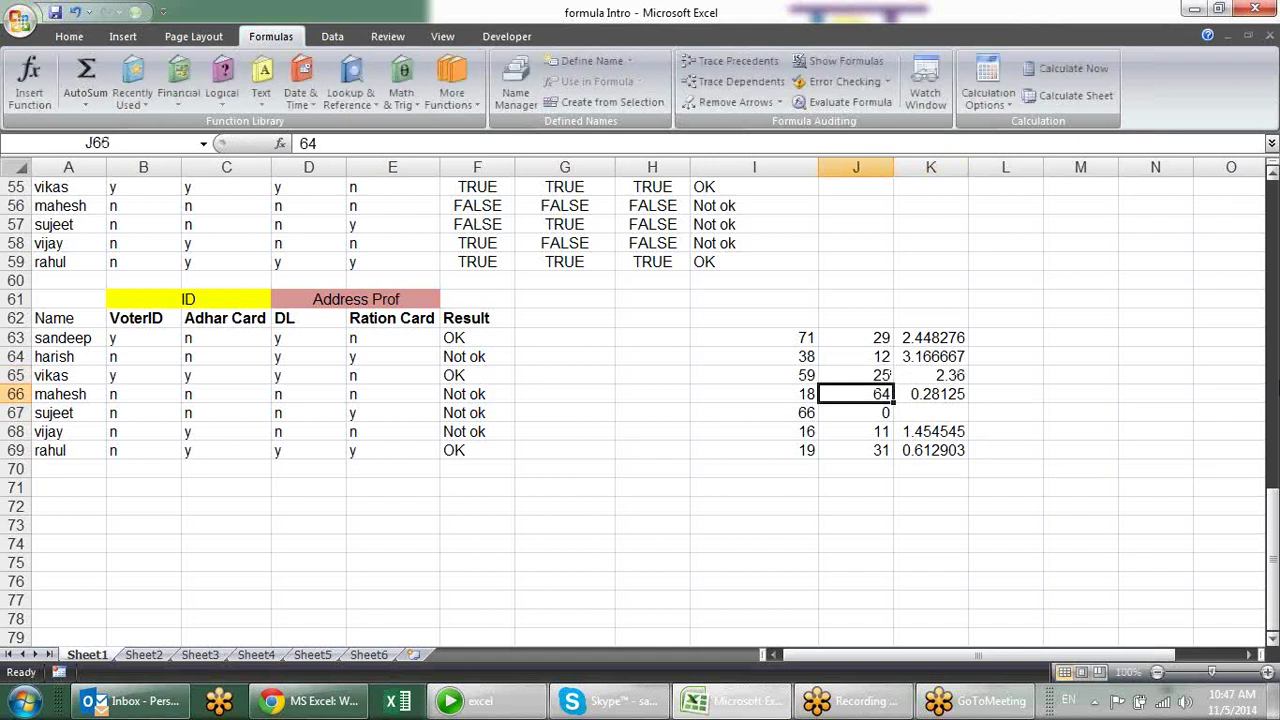
left_click(888, 374)
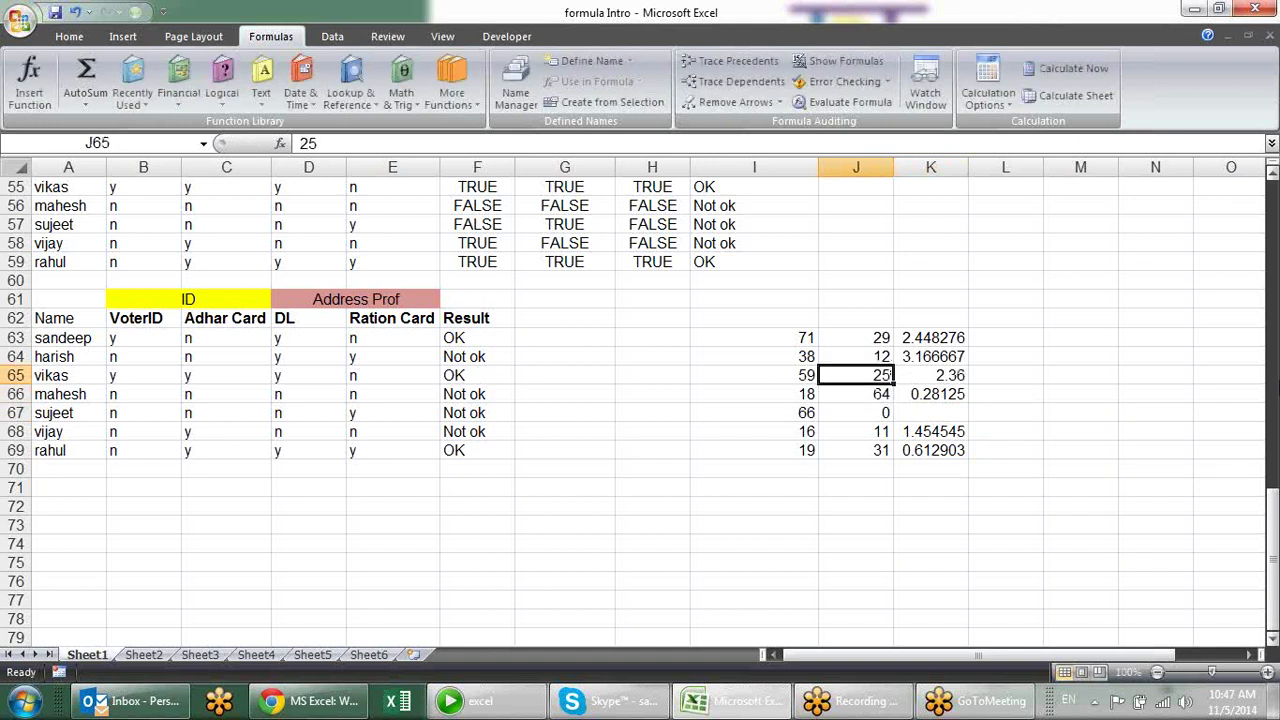
type("0")
key("Return")
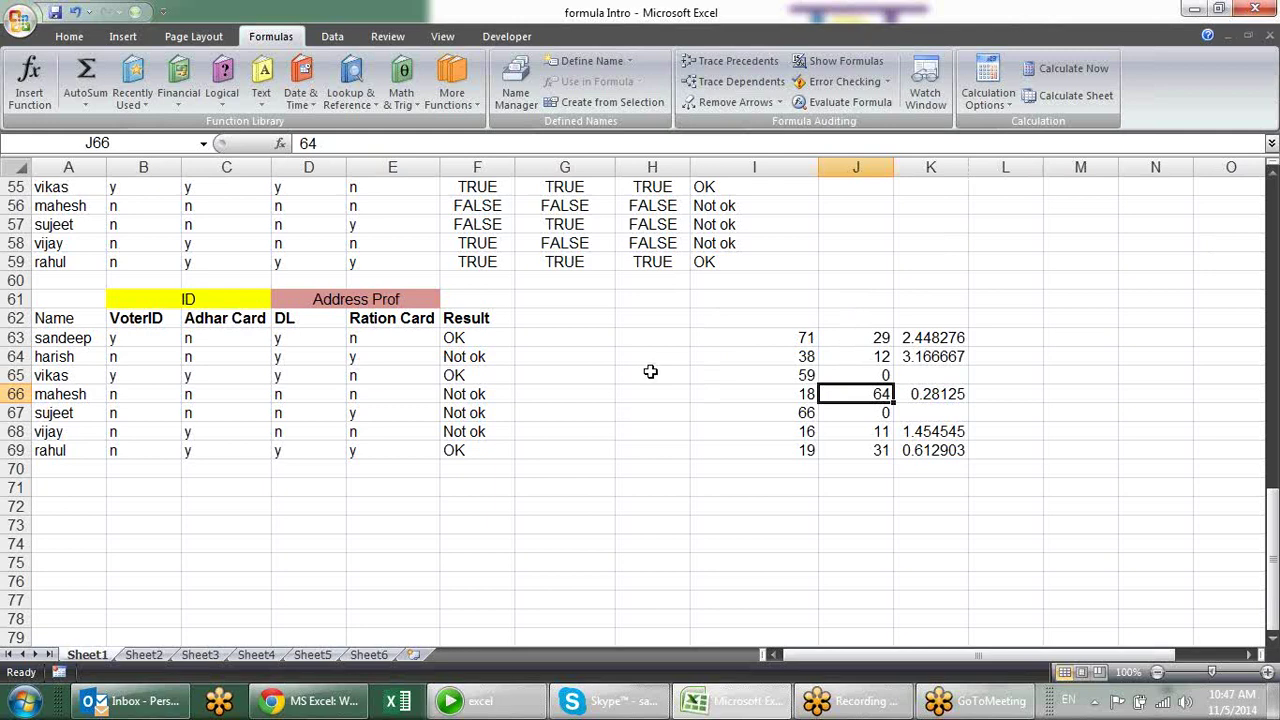
Step: Review the worksheet's formulas, checking the IF formula in cell I57
scroll(648, 372, "up", 5)
scroll(648, 372, "up", 2)
scroll(646, 377, "up", 6)
scroll(646, 377, "up", 5)
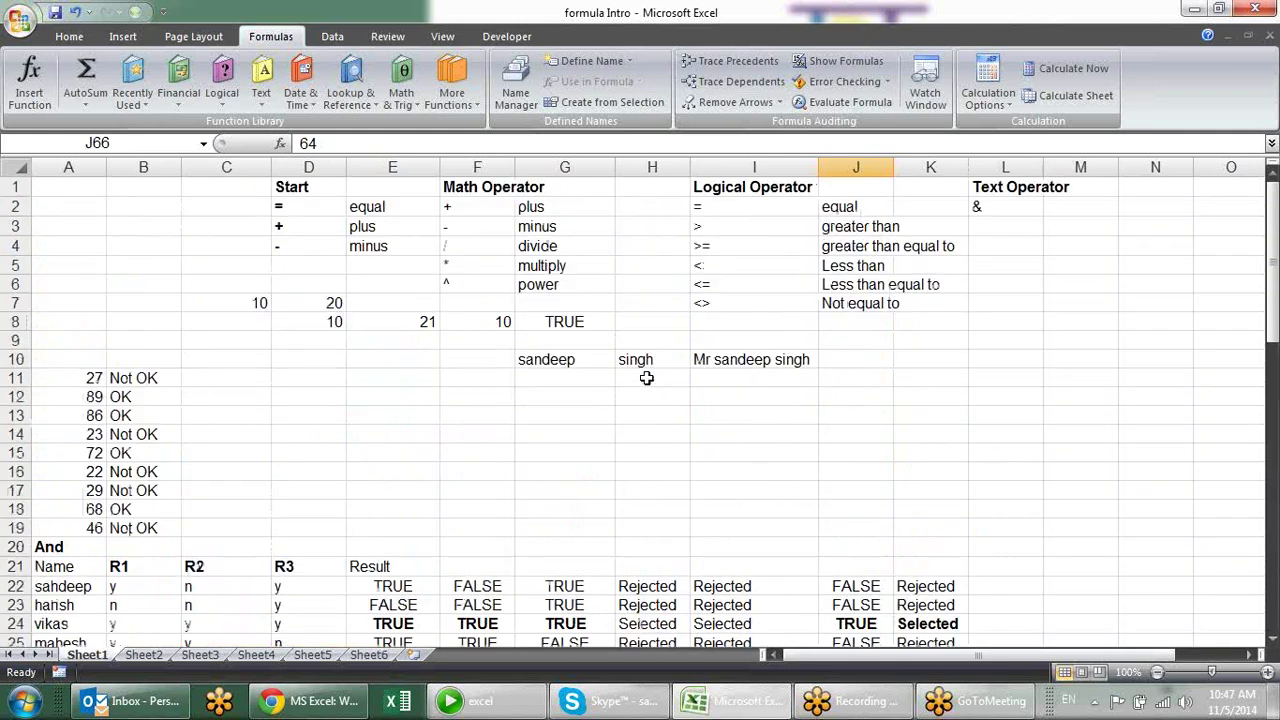
scroll(534, 358, "down", 1)
scroll(540, 358, "up", 1)
scroll(545, 358, "down", 5)
scroll(556, 357, "down", 6)
scroll(556, 357, "down", 5)
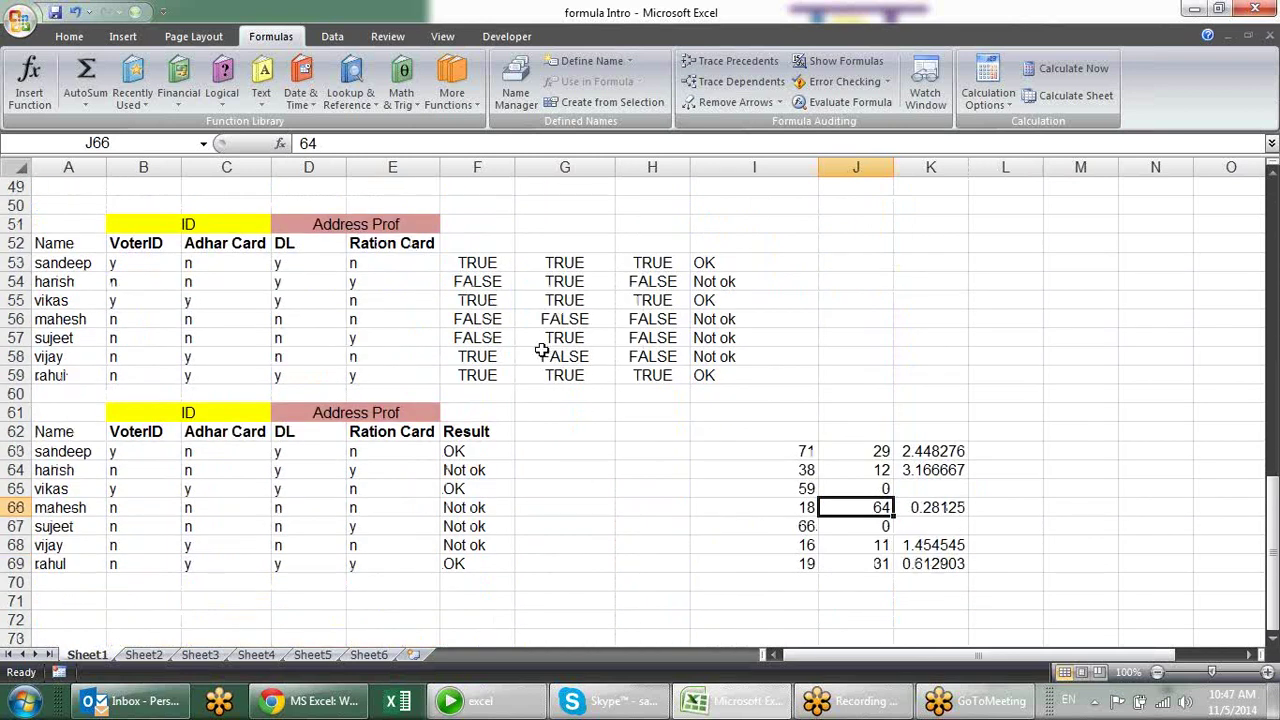
left_click(810, 338)
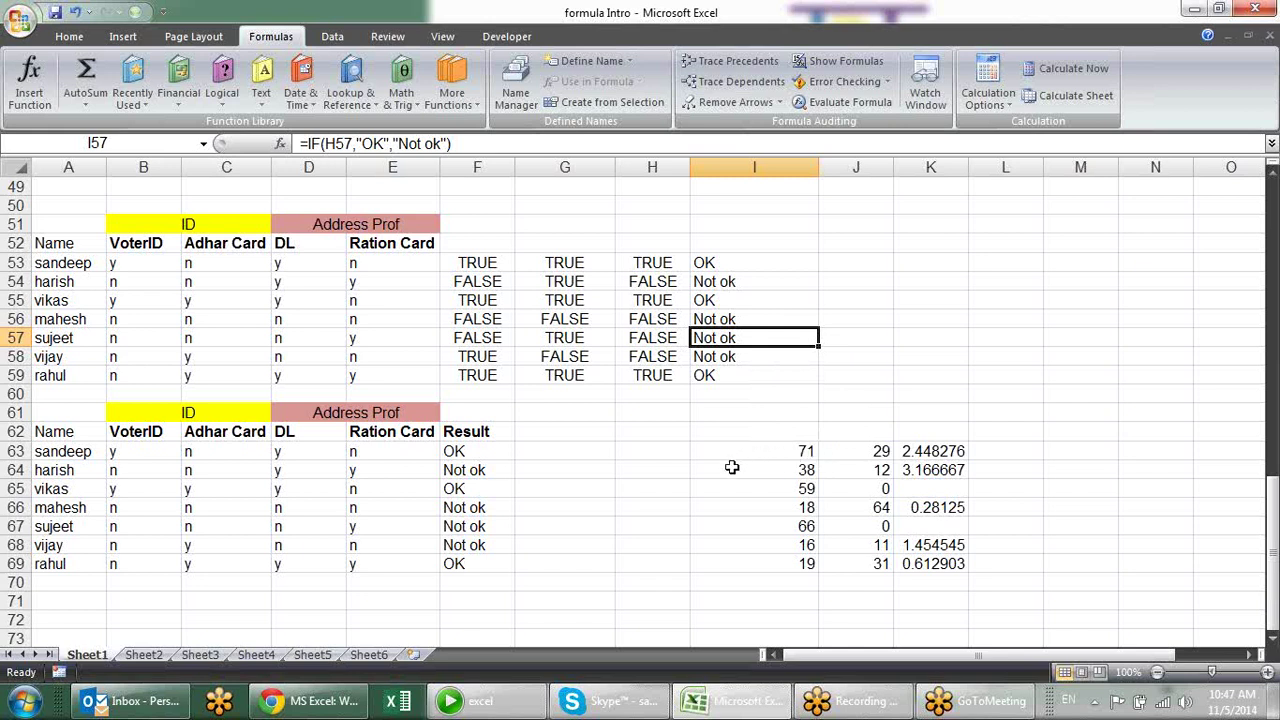
left_click(643, 451)
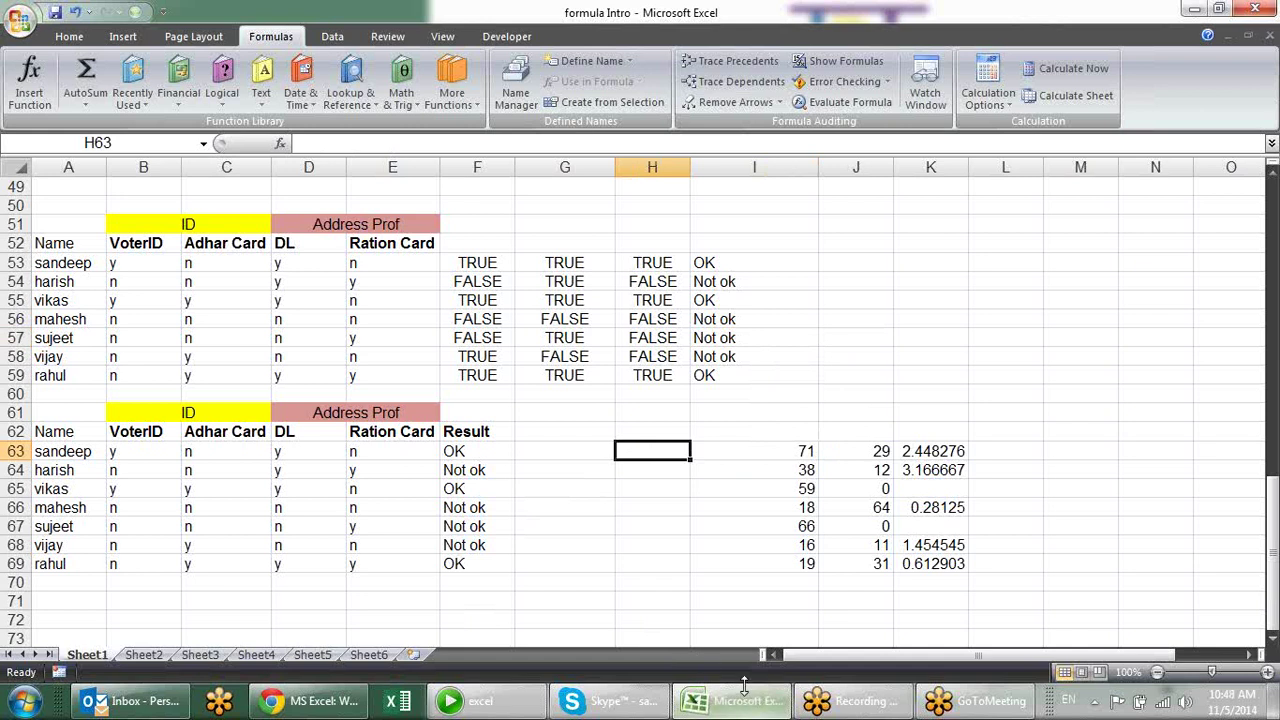
Step: Save the formula Intro workbook, then close the workbook and Excel
key("ctrl+s")
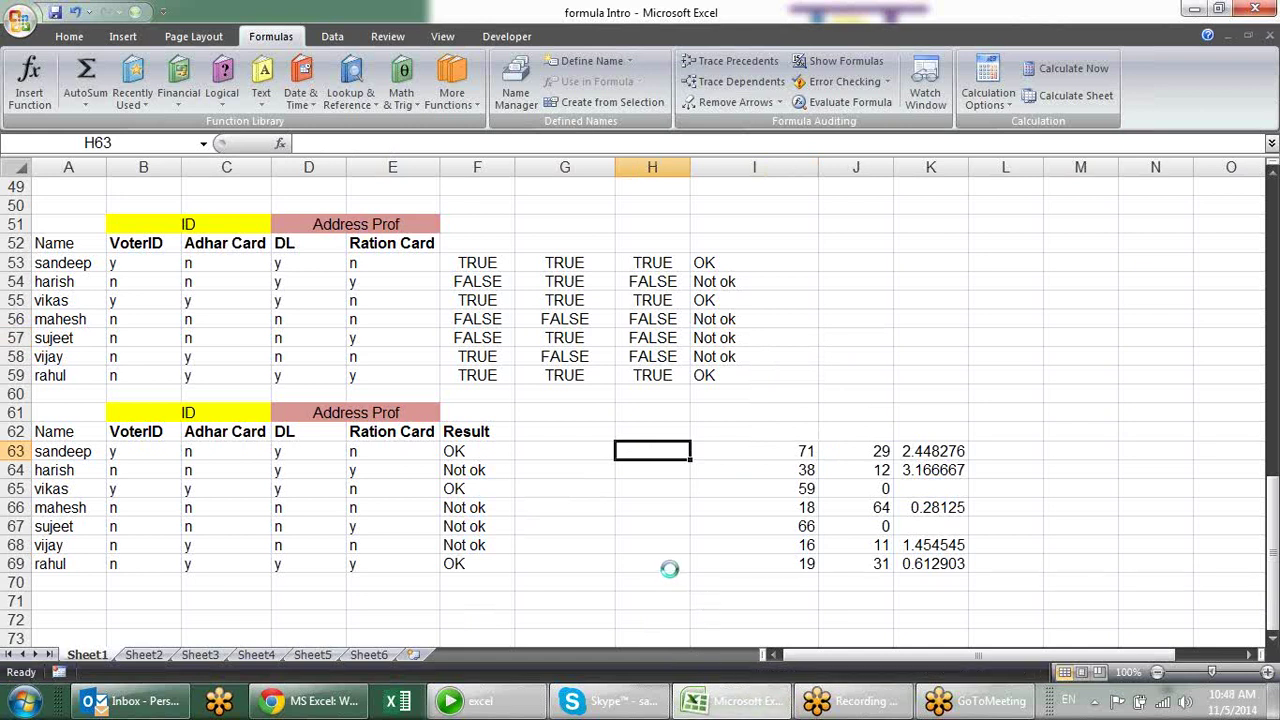
left_click(1270, 35)
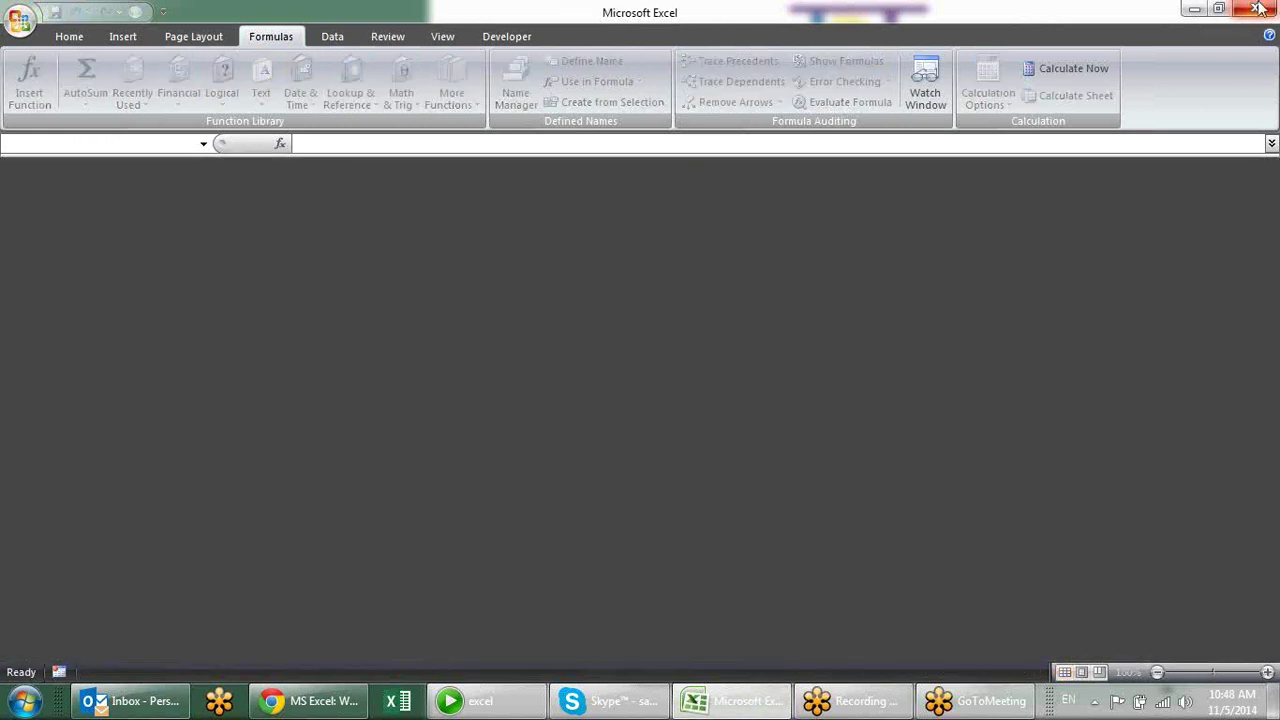
left_click(1255, 8)
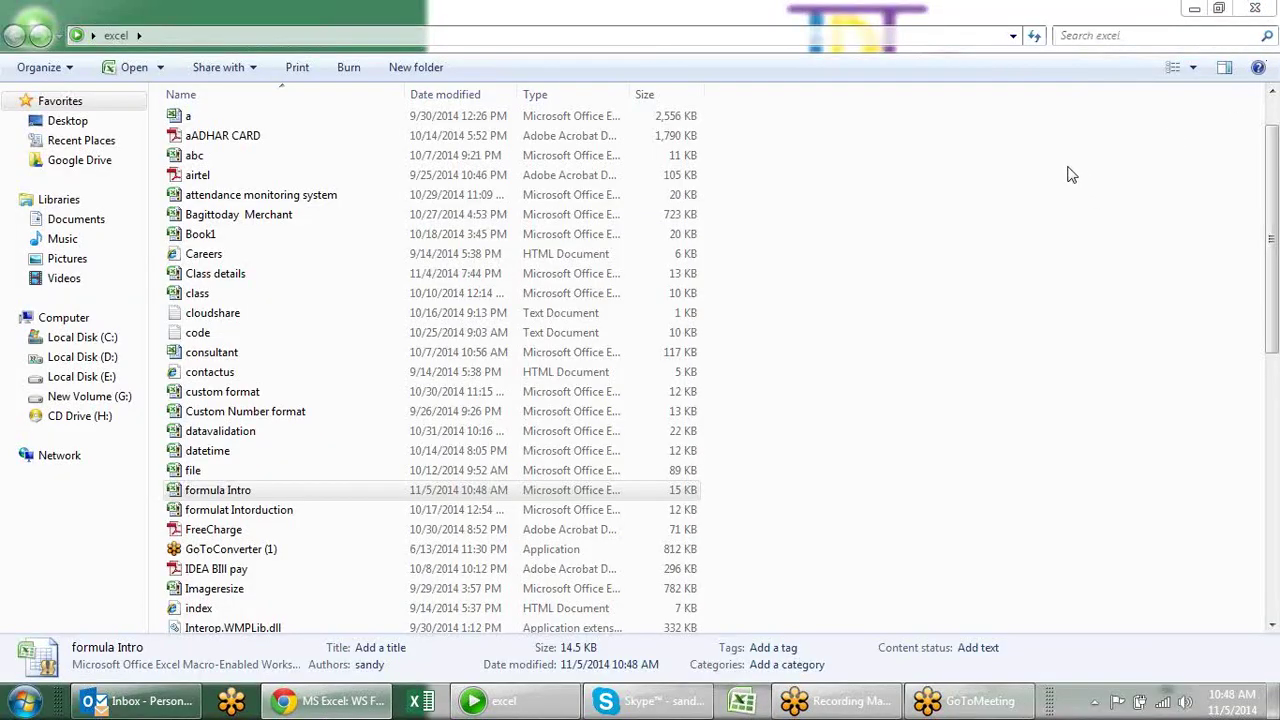